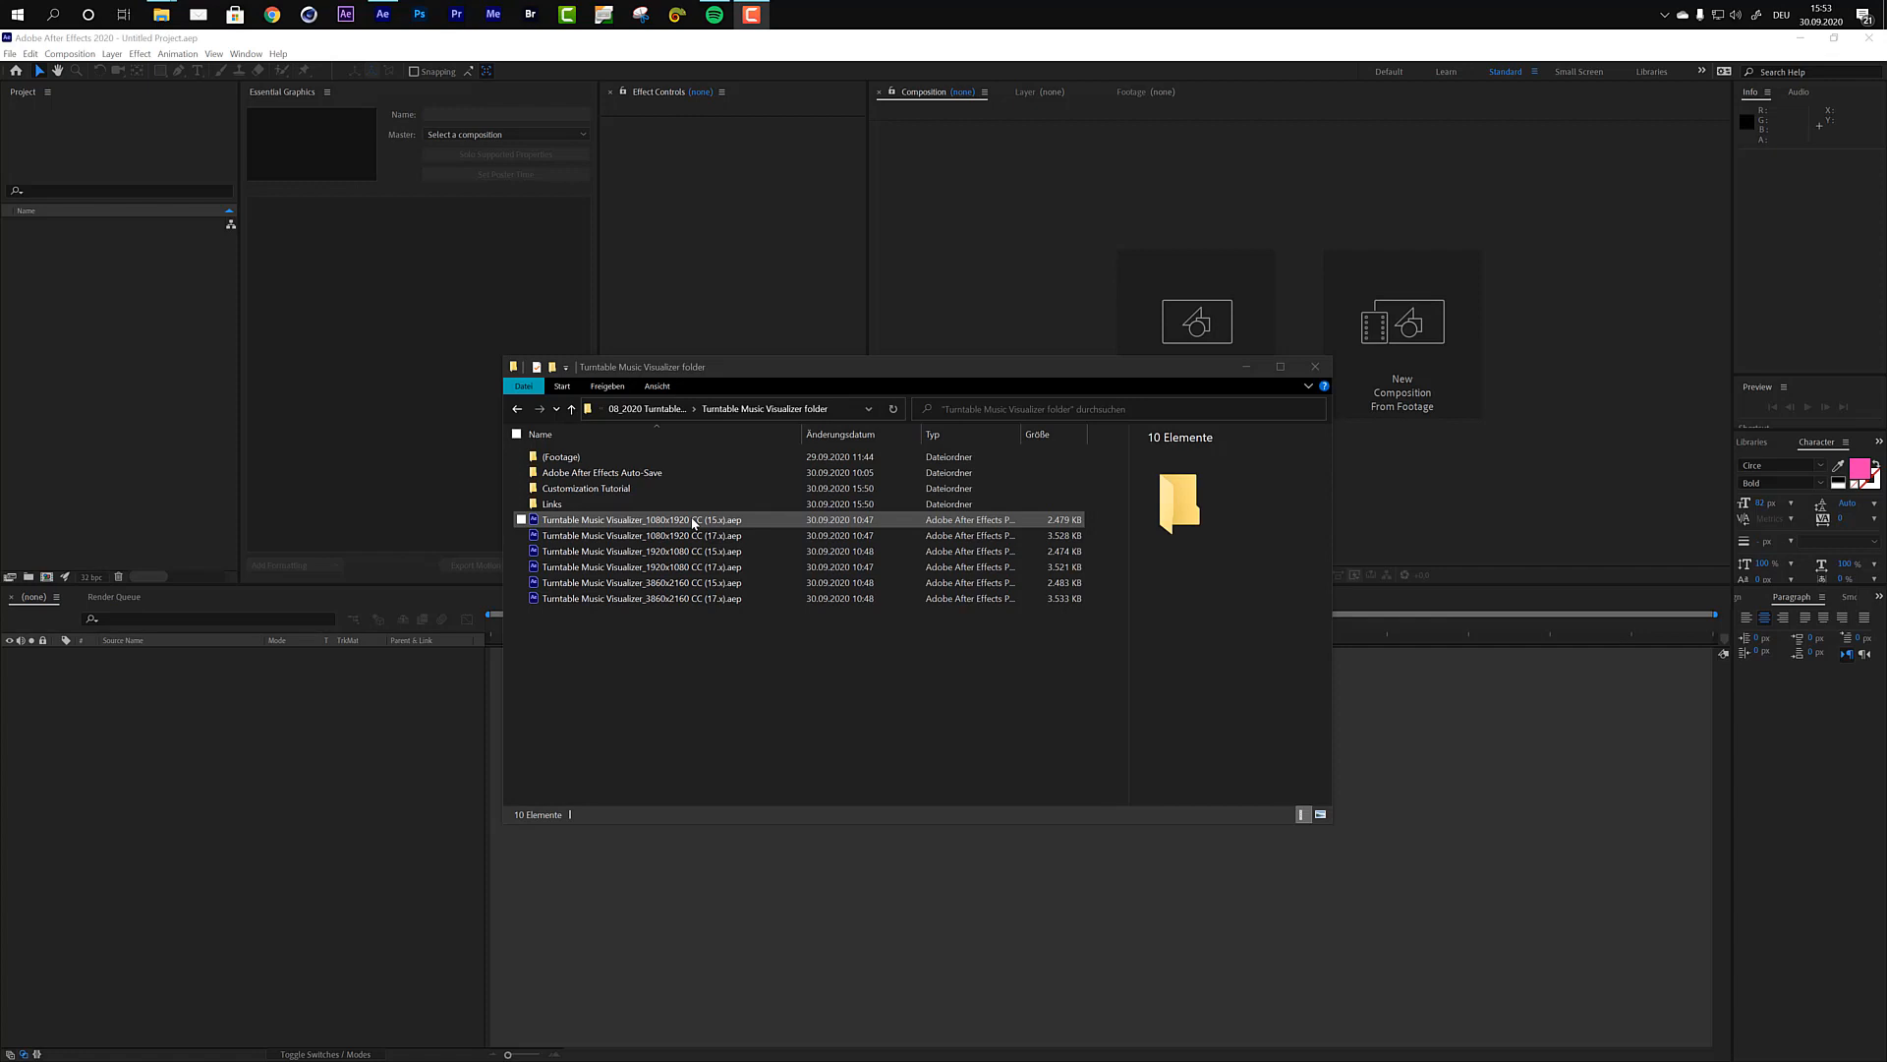
Step: Open the project Turntable Music Visualizer_1920x1080 CC (17.x).aep with Adobe After Effects 2020
click(649, 570)
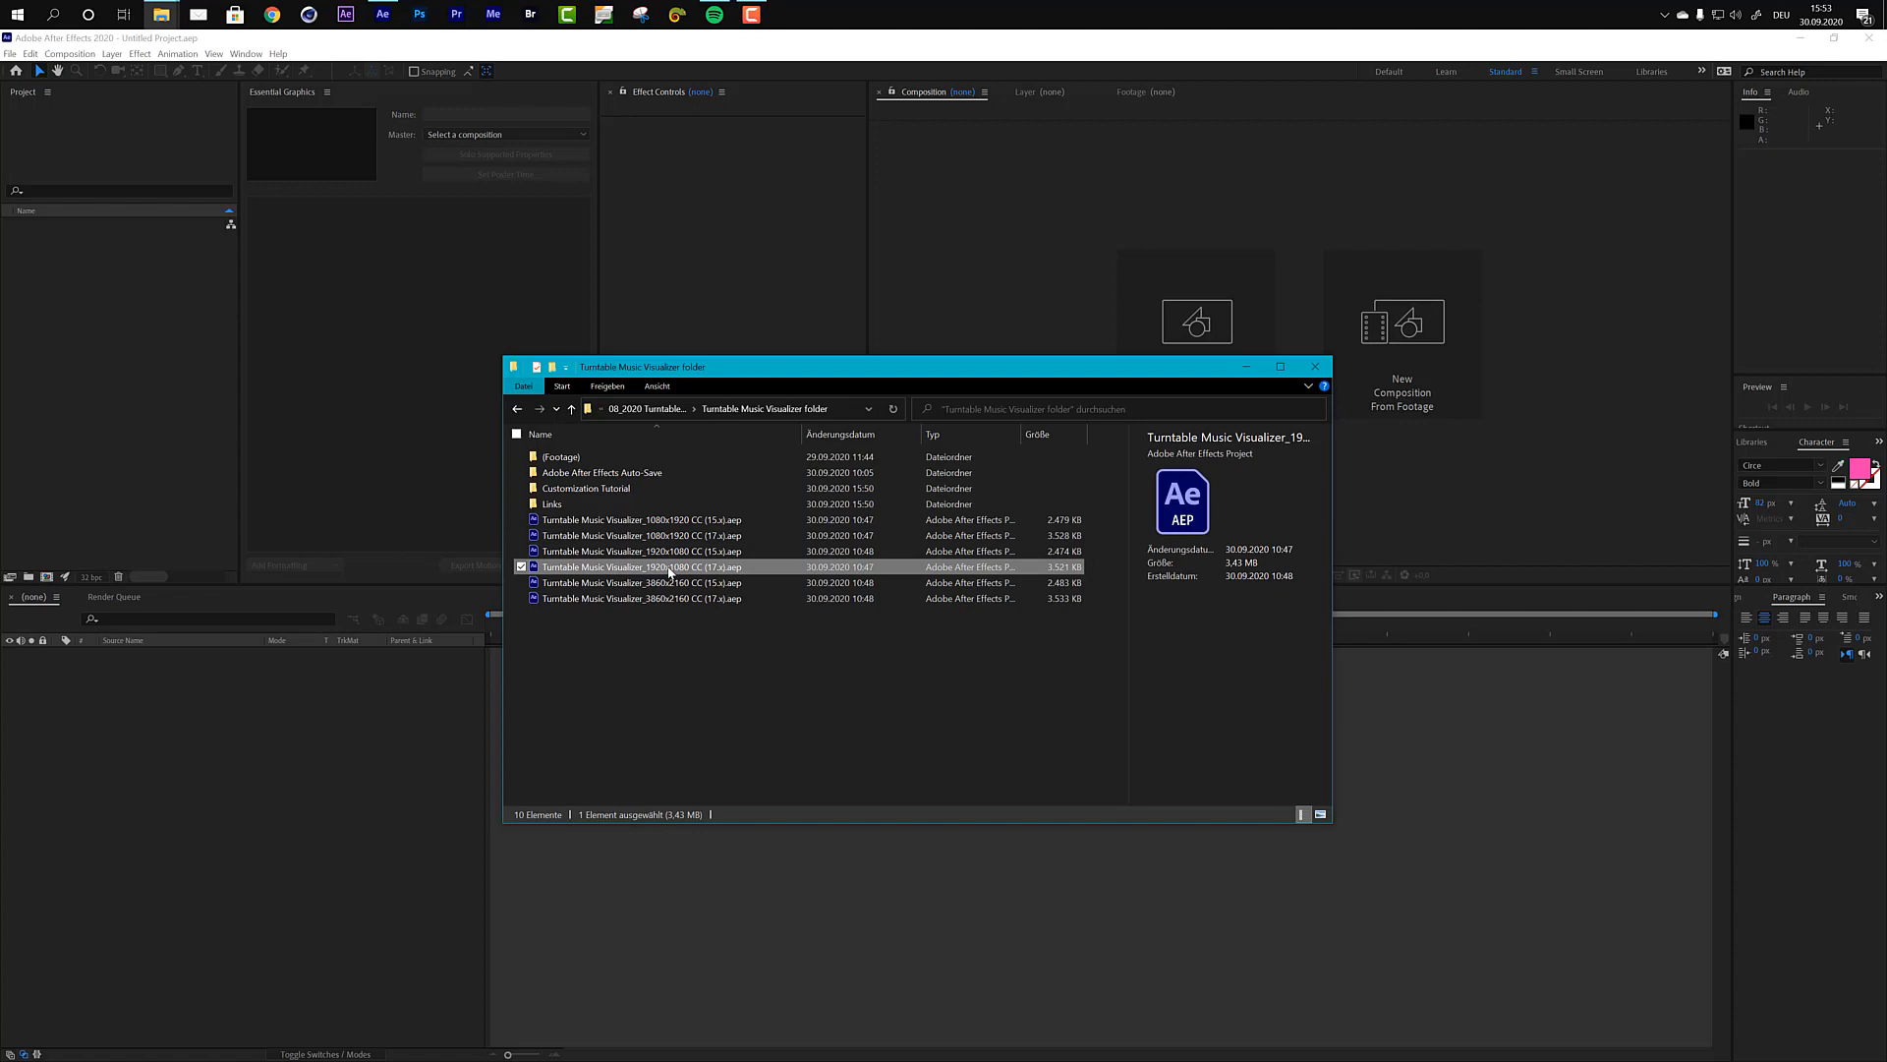
right_click(668, 569)
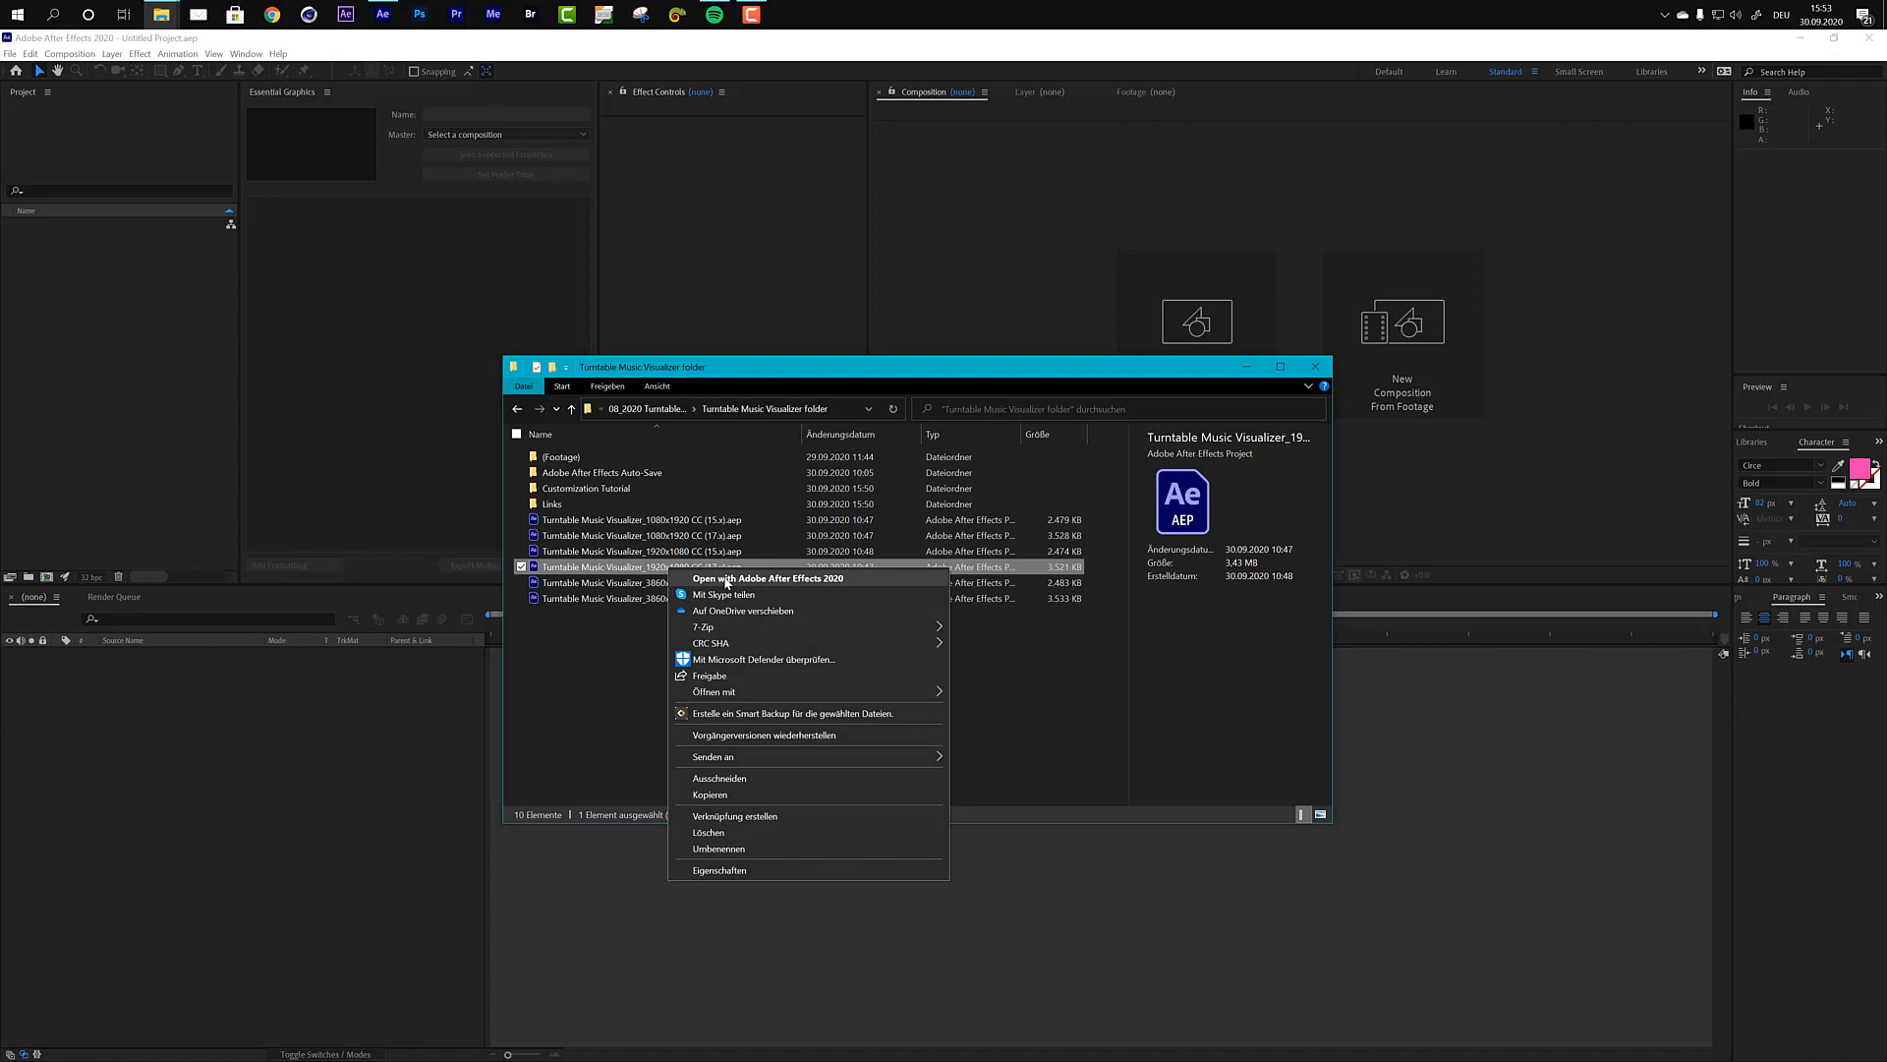
click(728, 580)
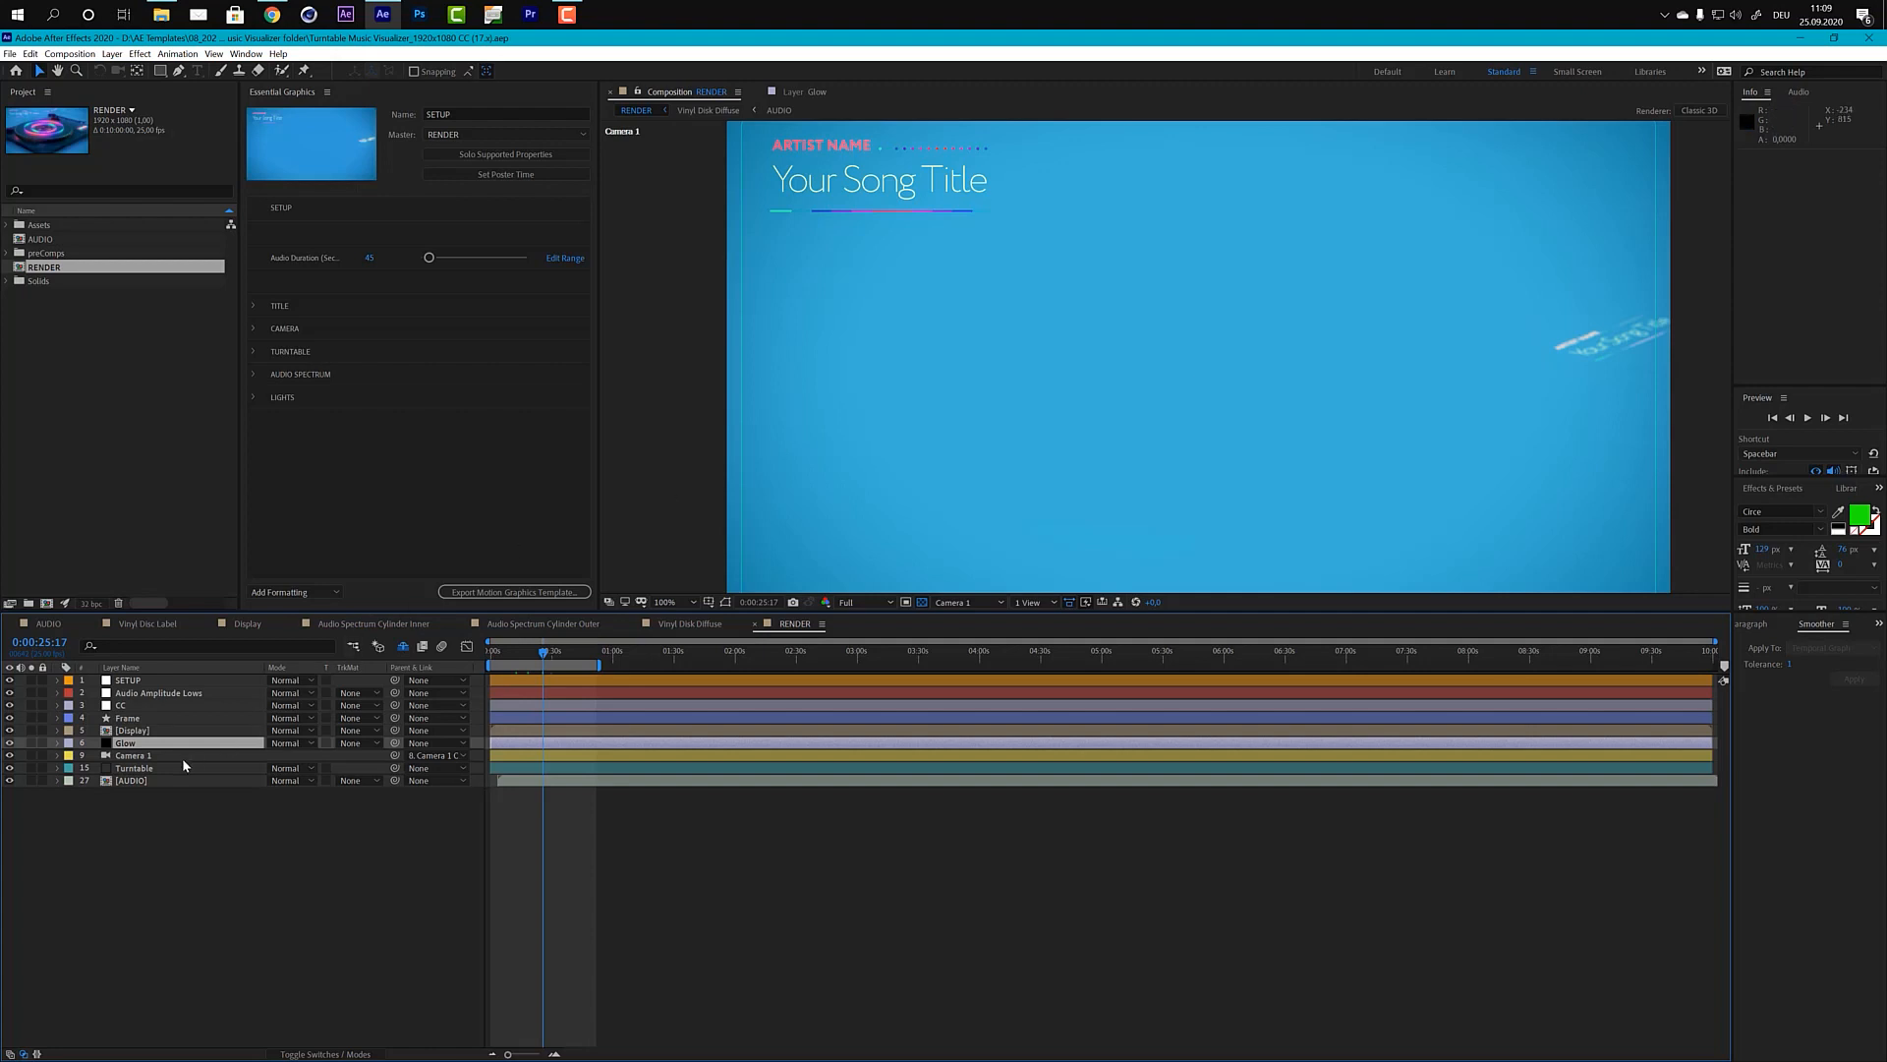
Step: Show the Turntable layer's effect controls, open the Element Scene Setup, and agree to relink the missing files
click(106, 771)
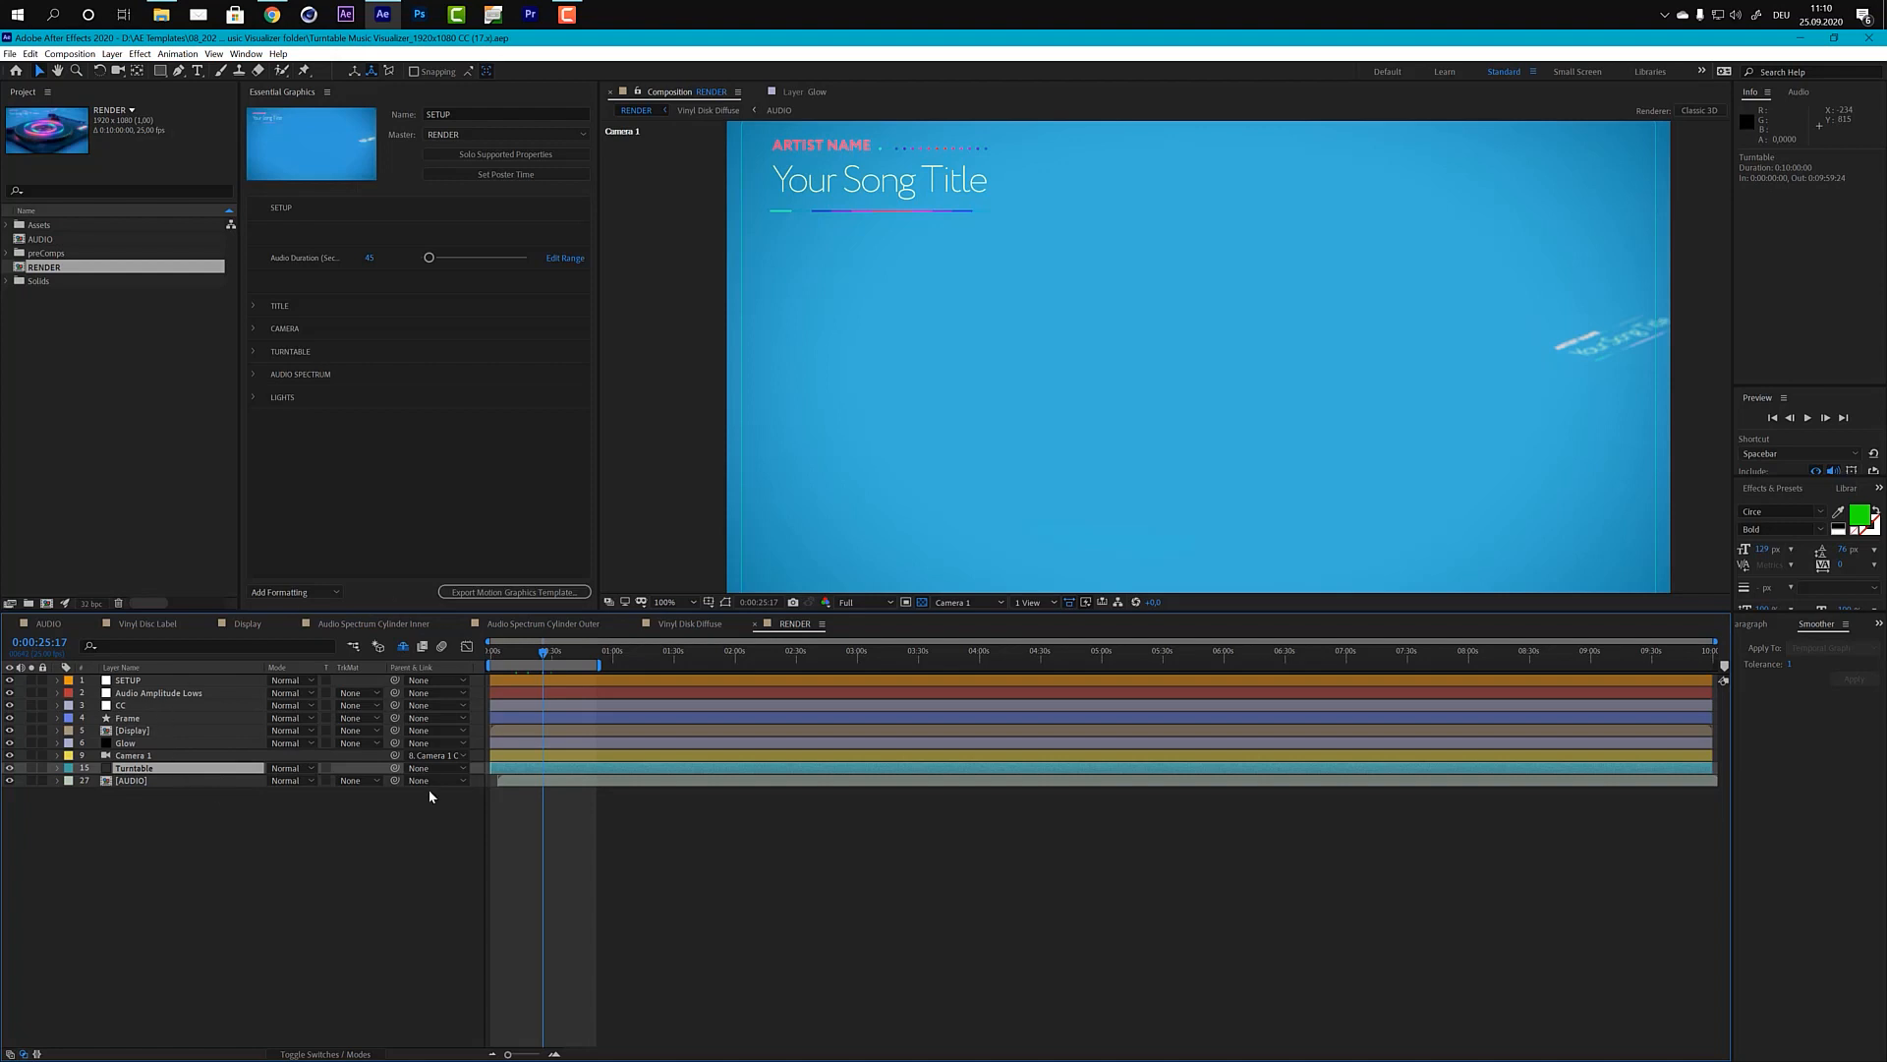
click(246, 54)
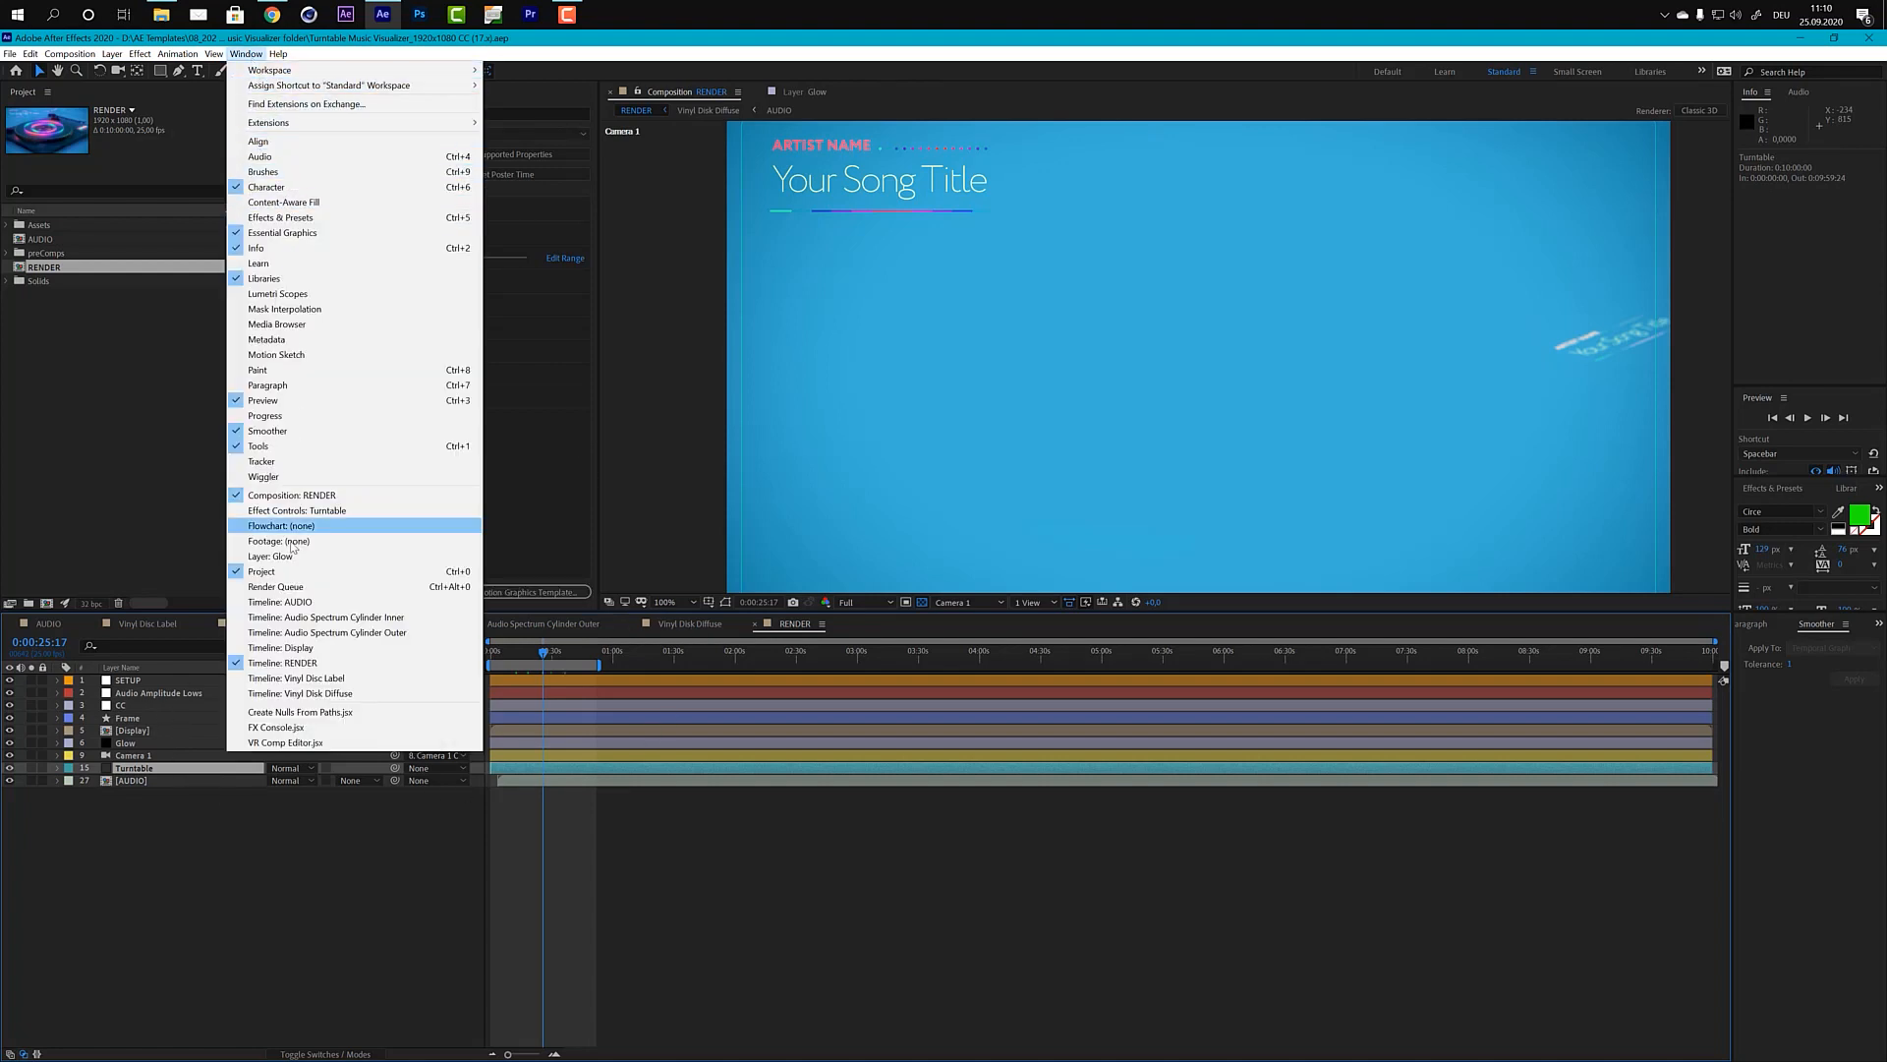
click(302, 511)
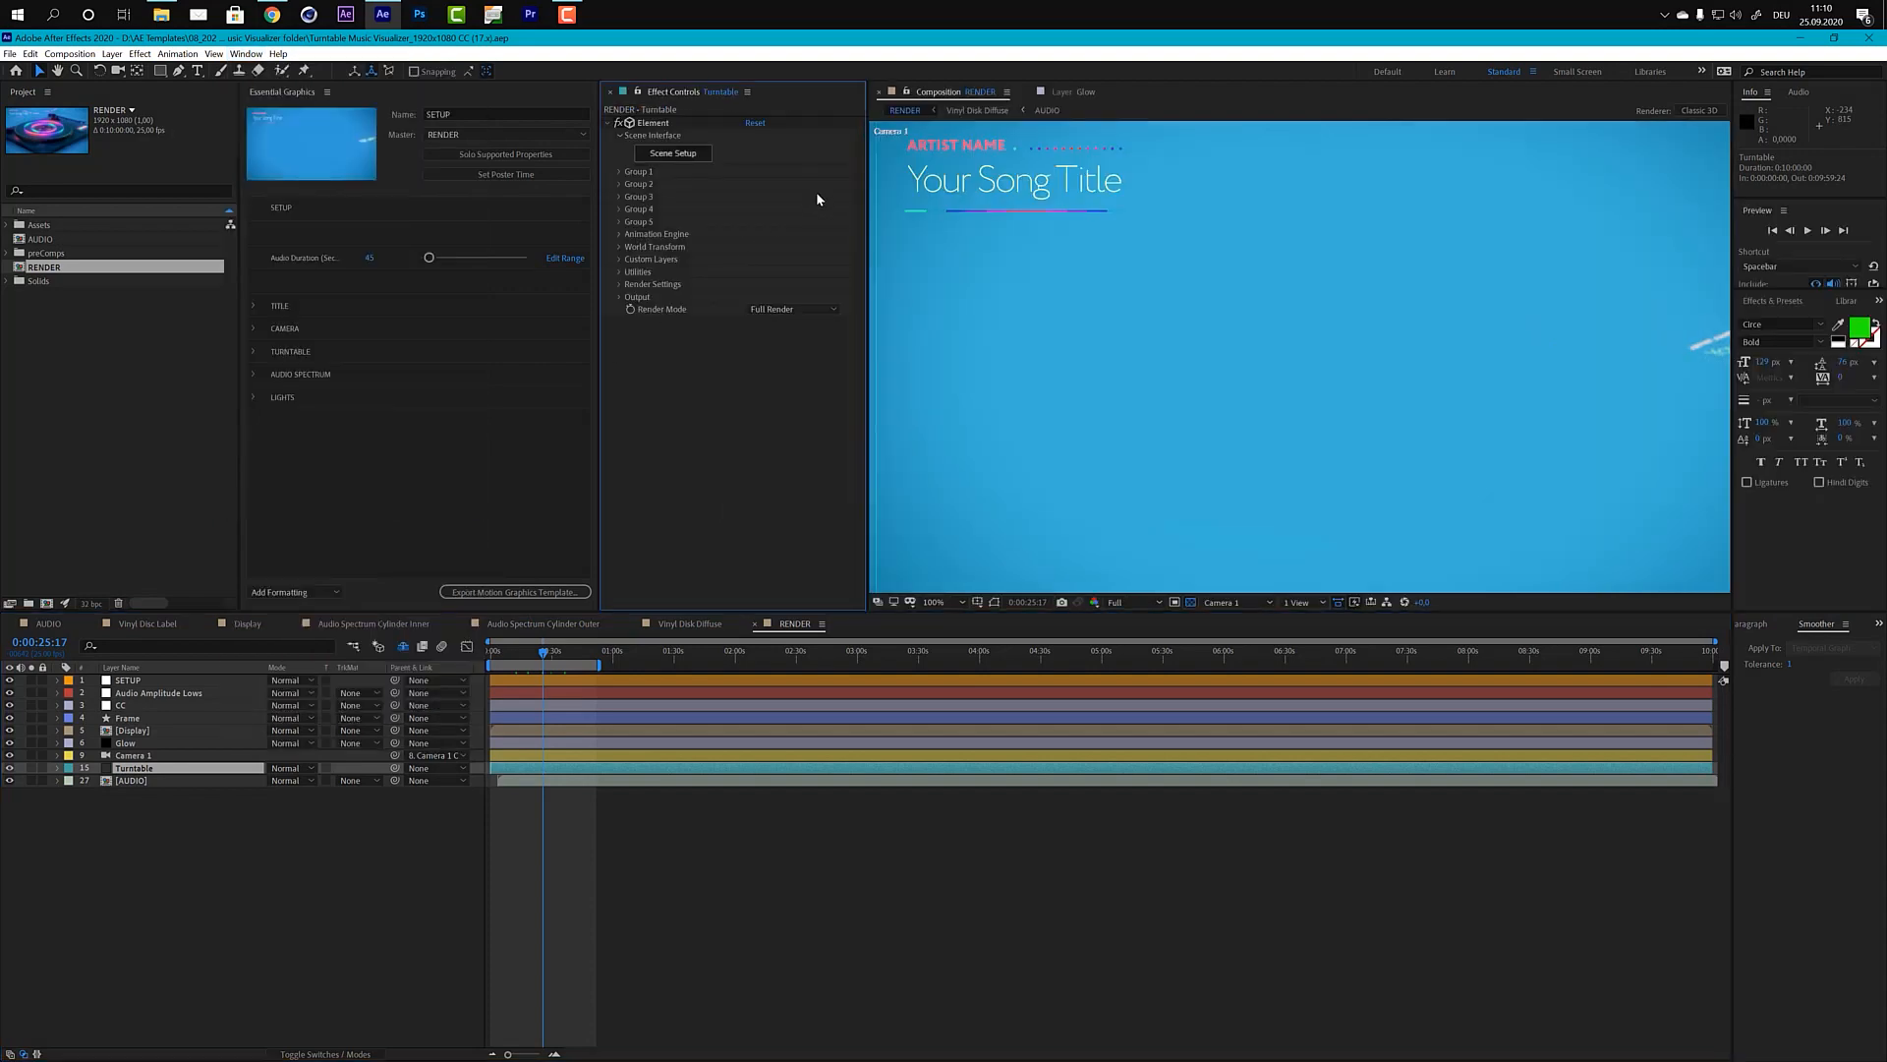
click(680, 159)
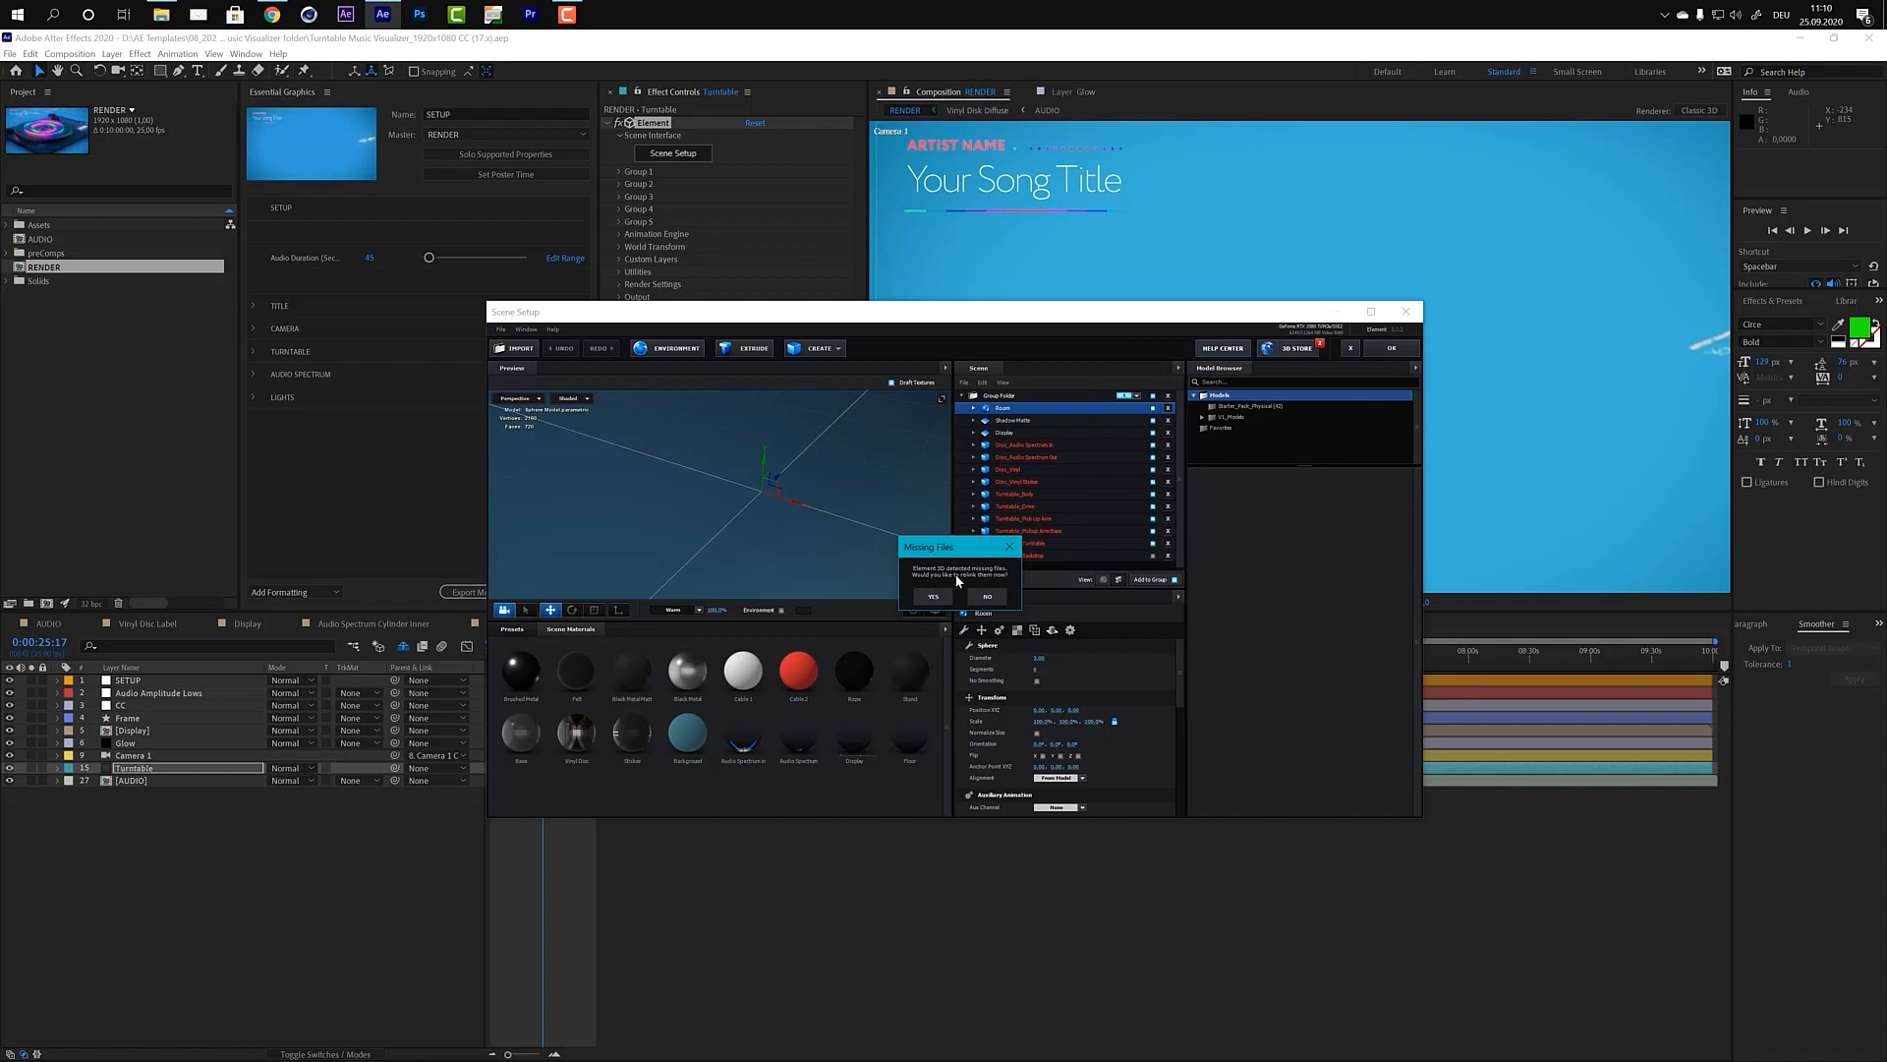
click(934, 595)
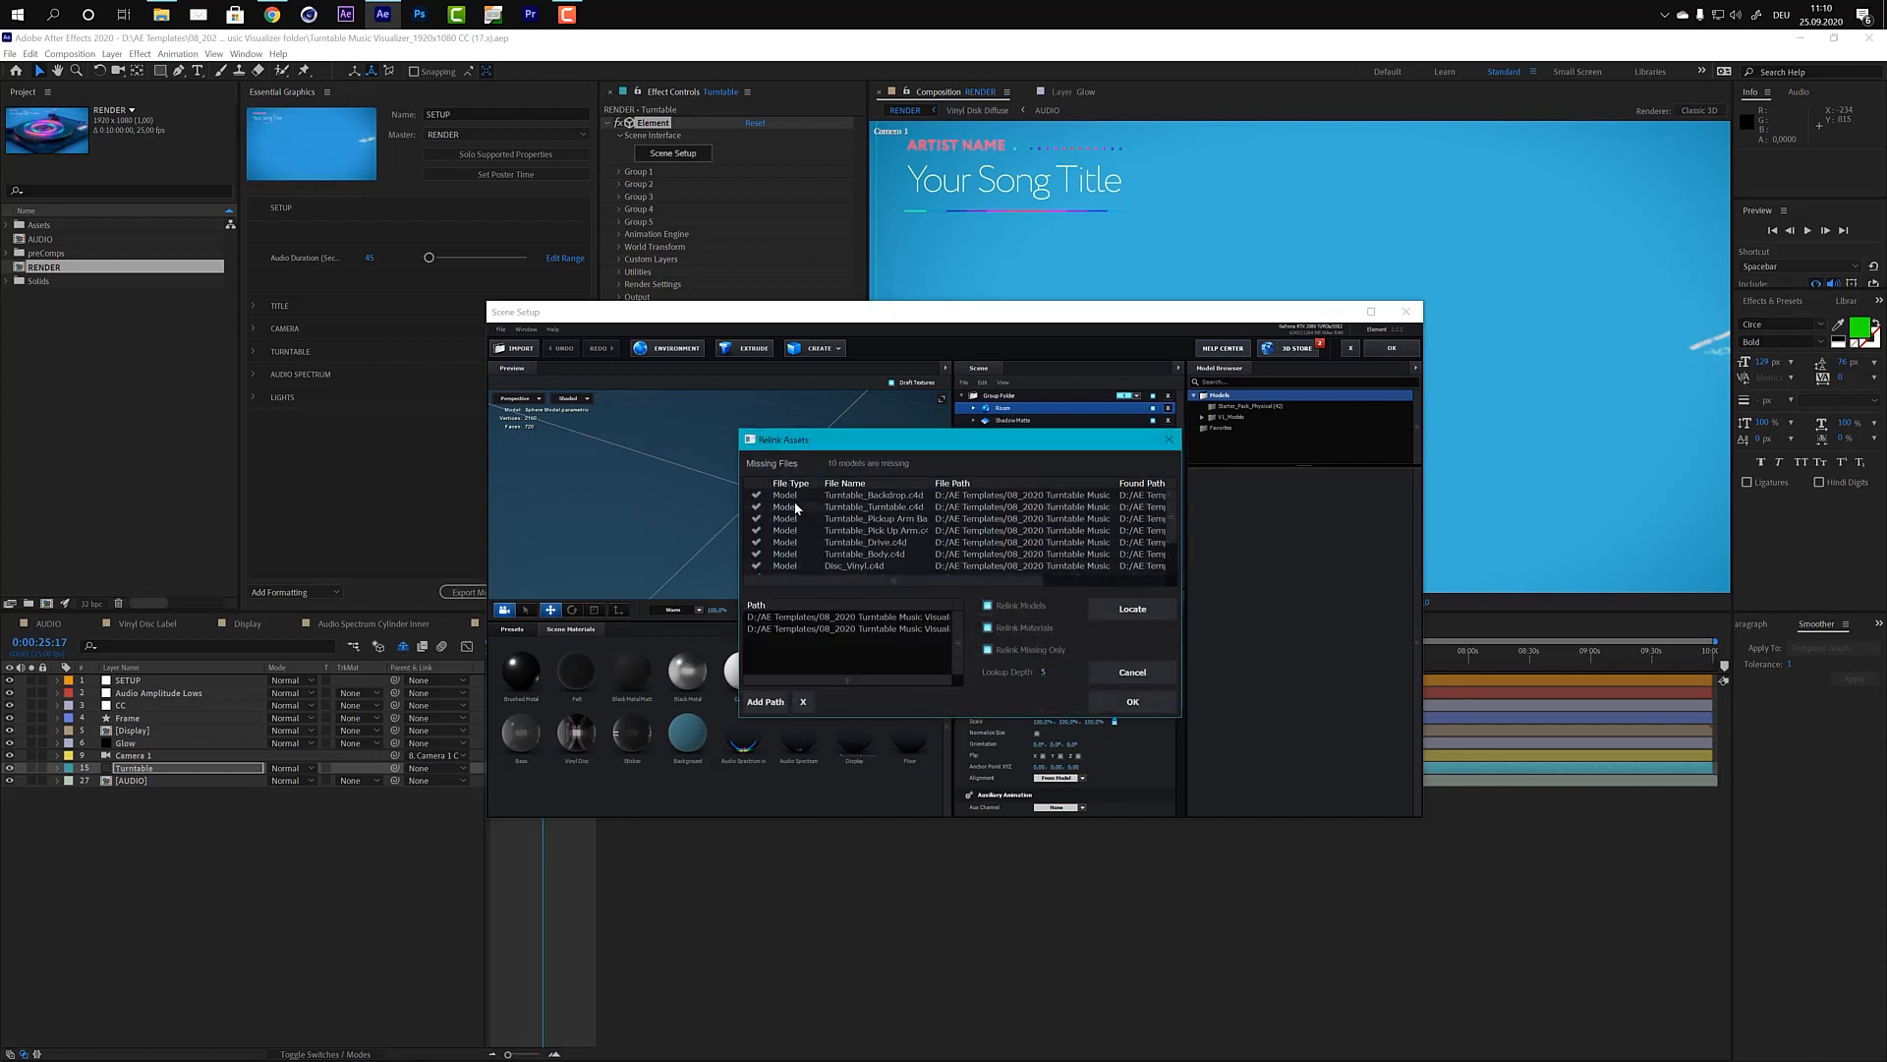
click(777, 702)
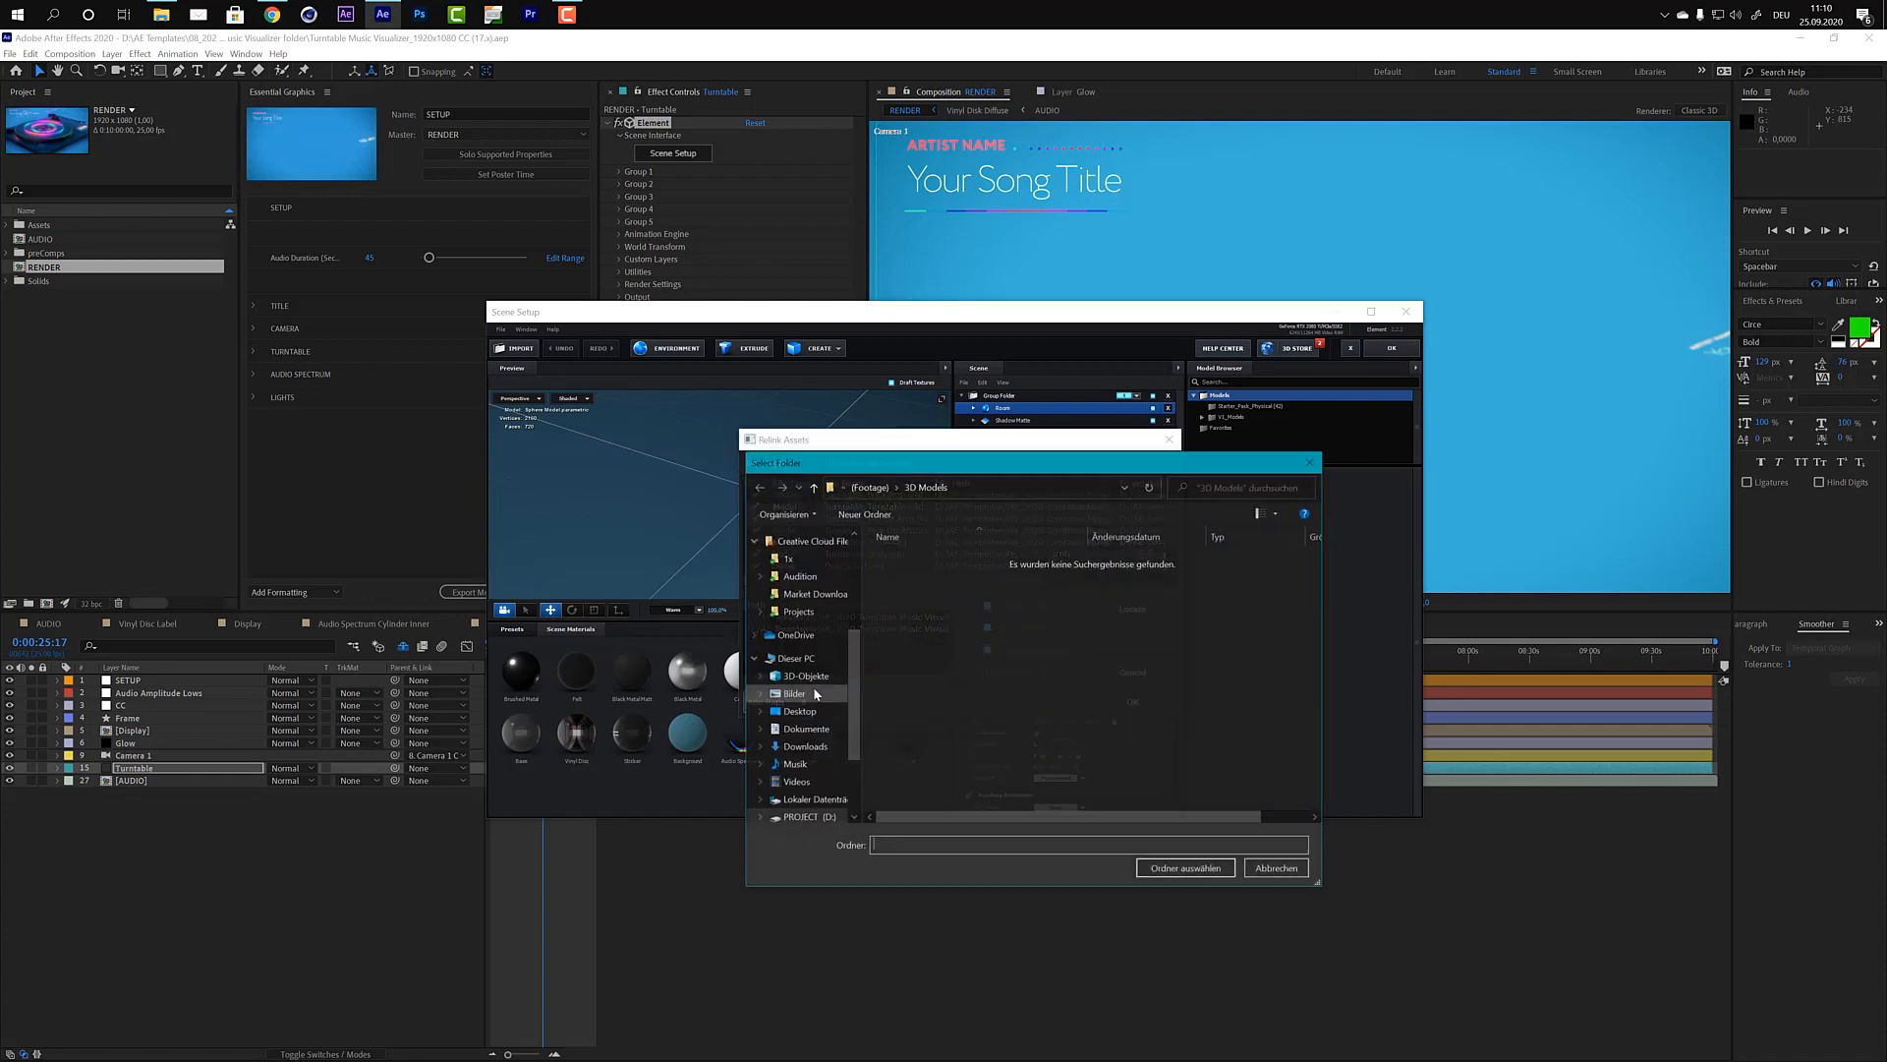
click(853, 492)
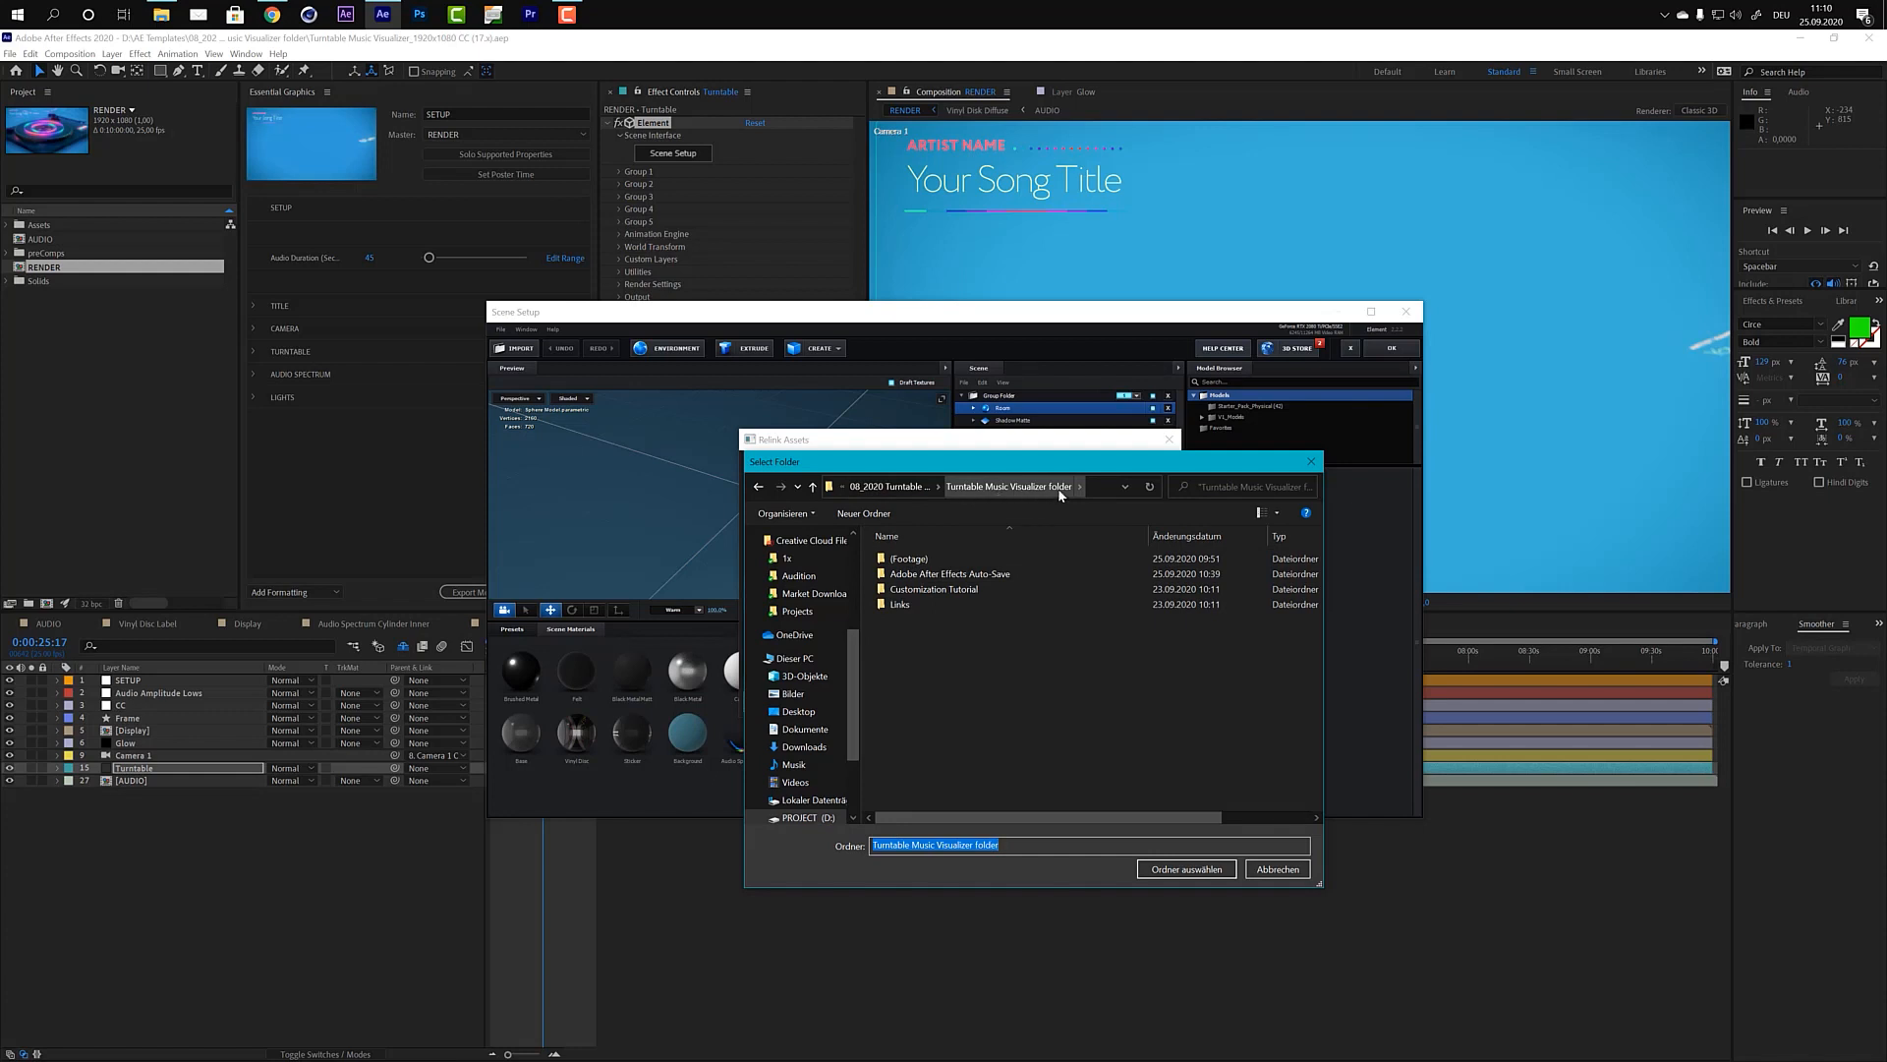
double_click(902, 558)
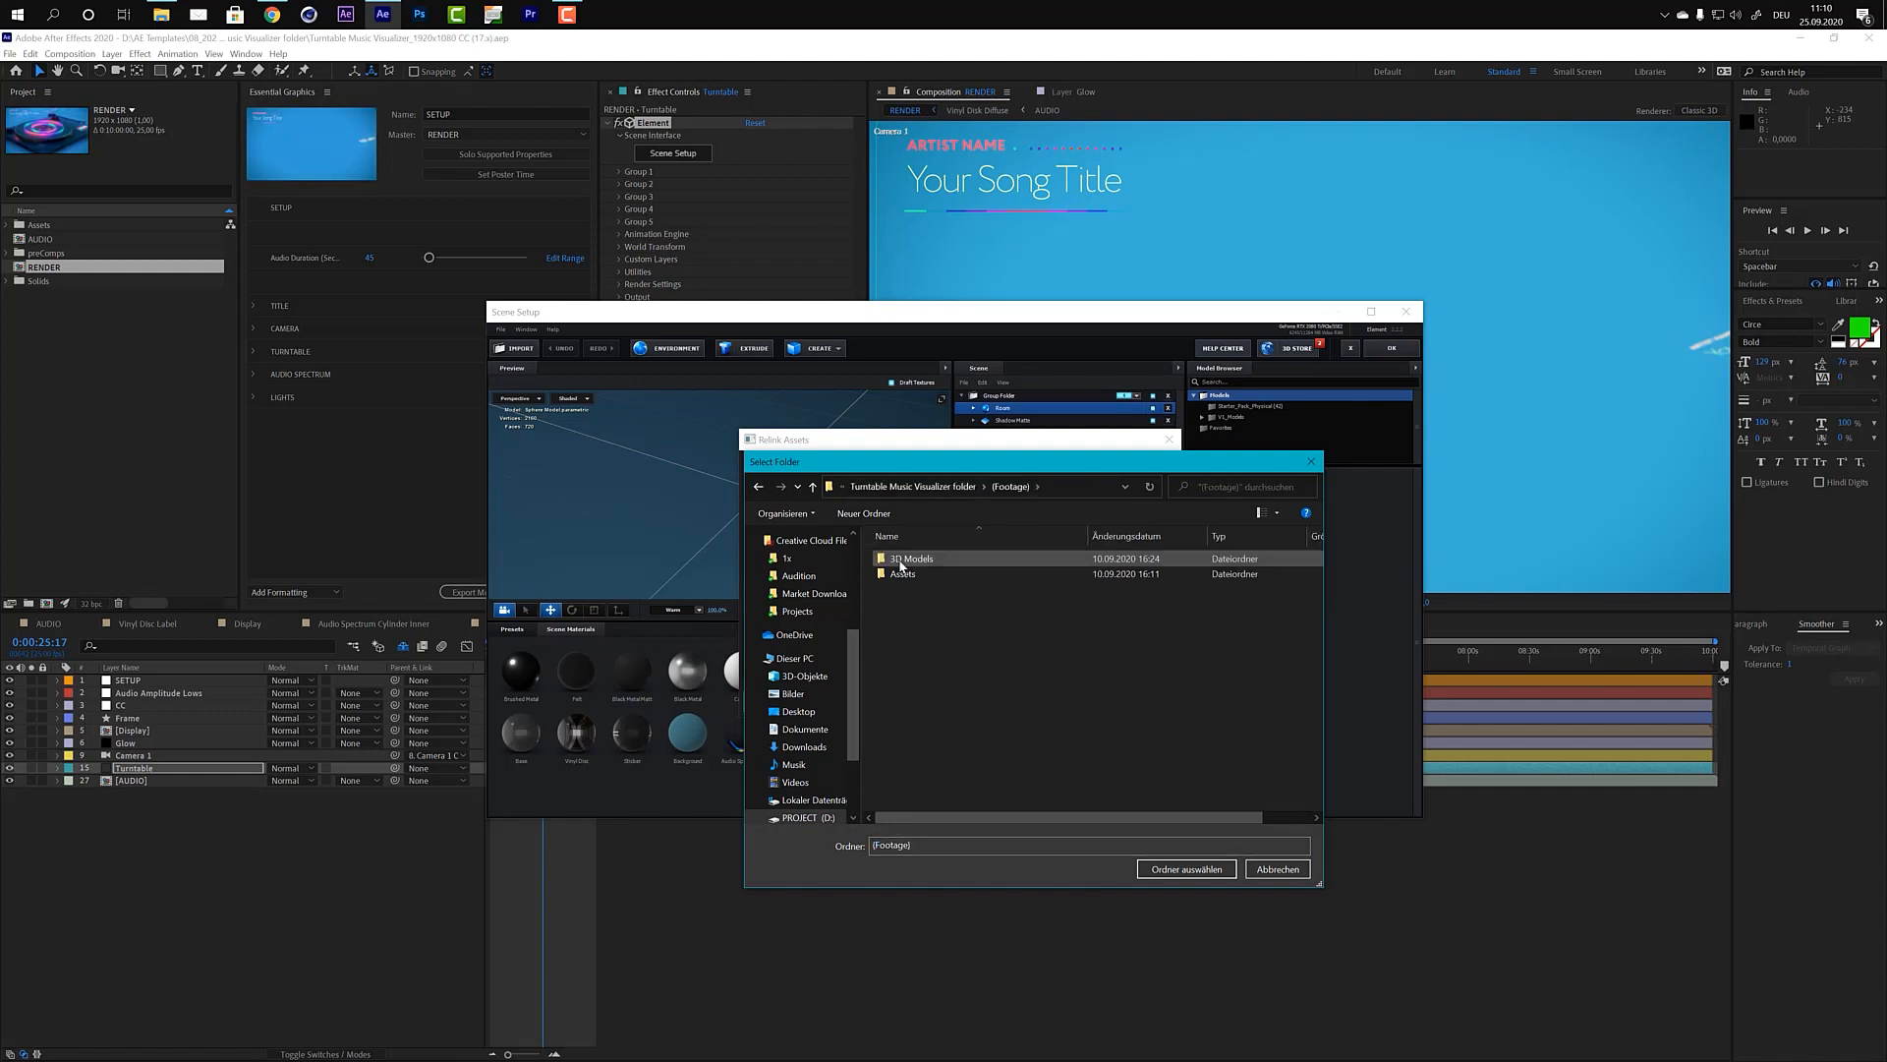
click(902, 560)
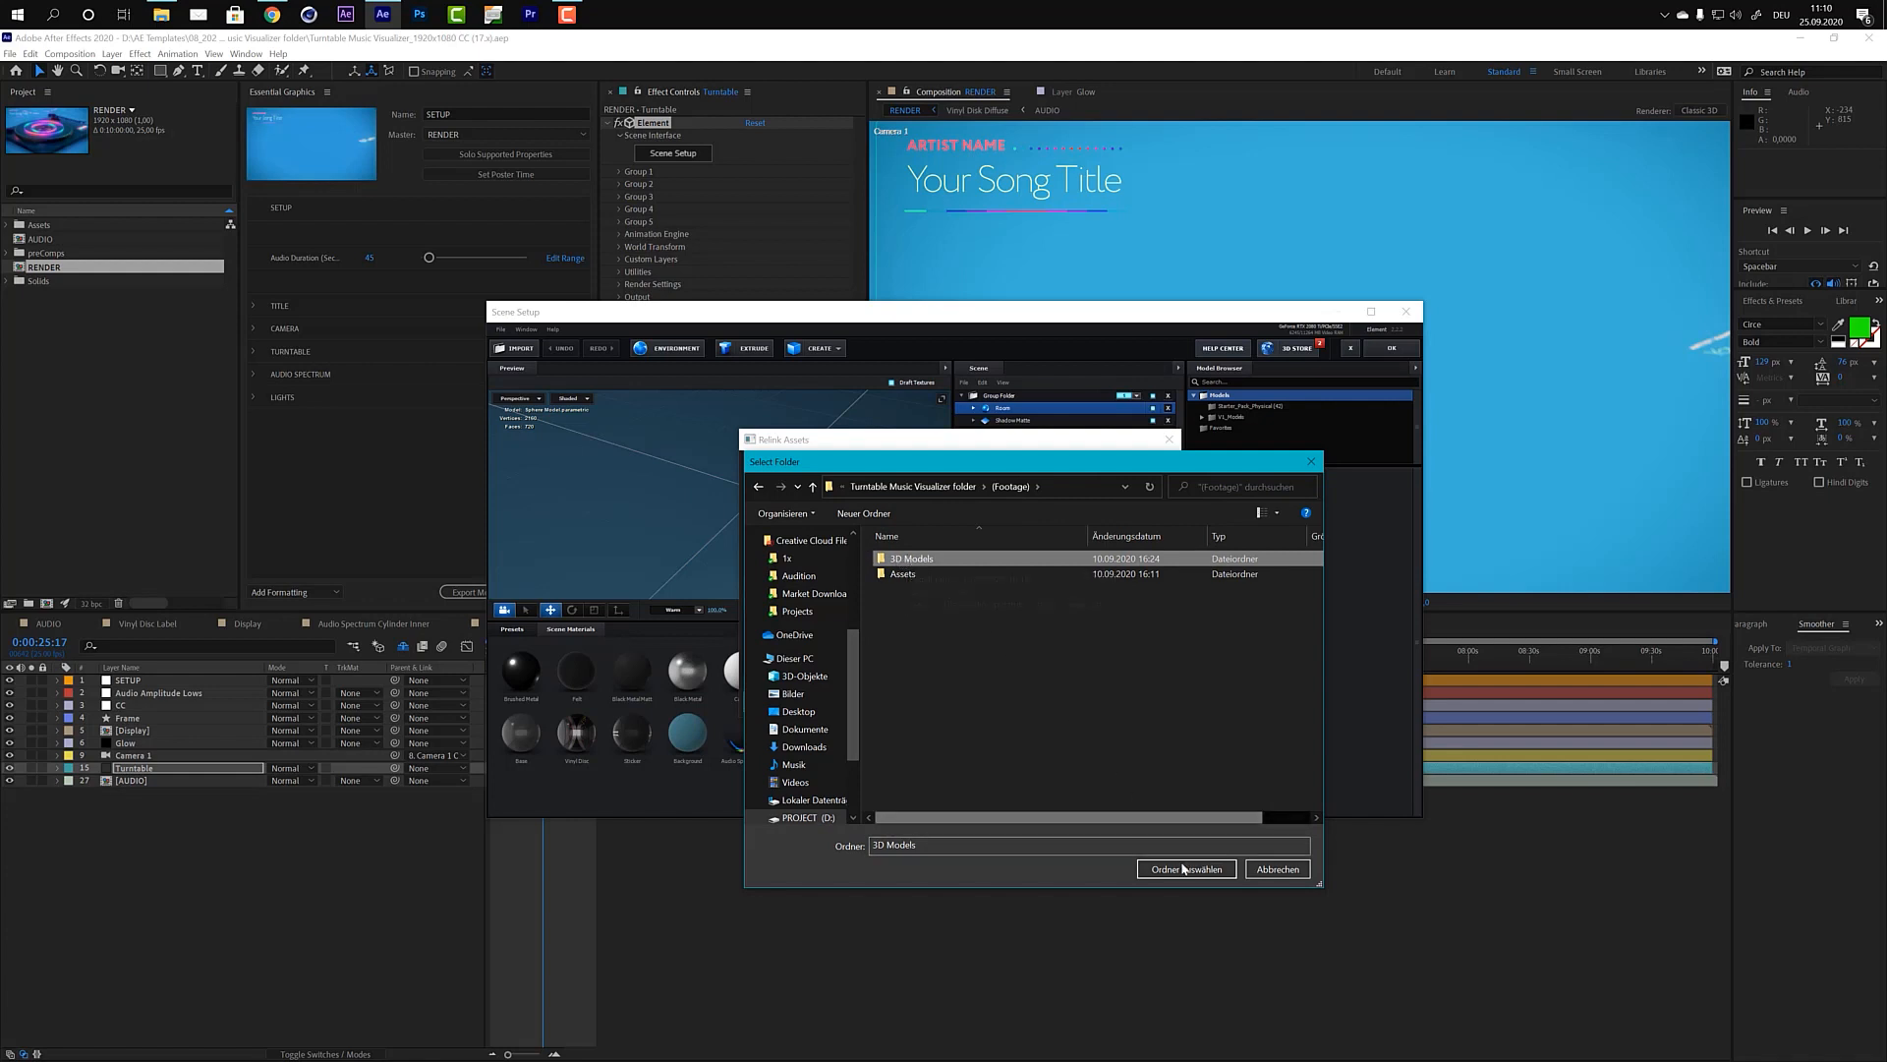
click(1270, 871)
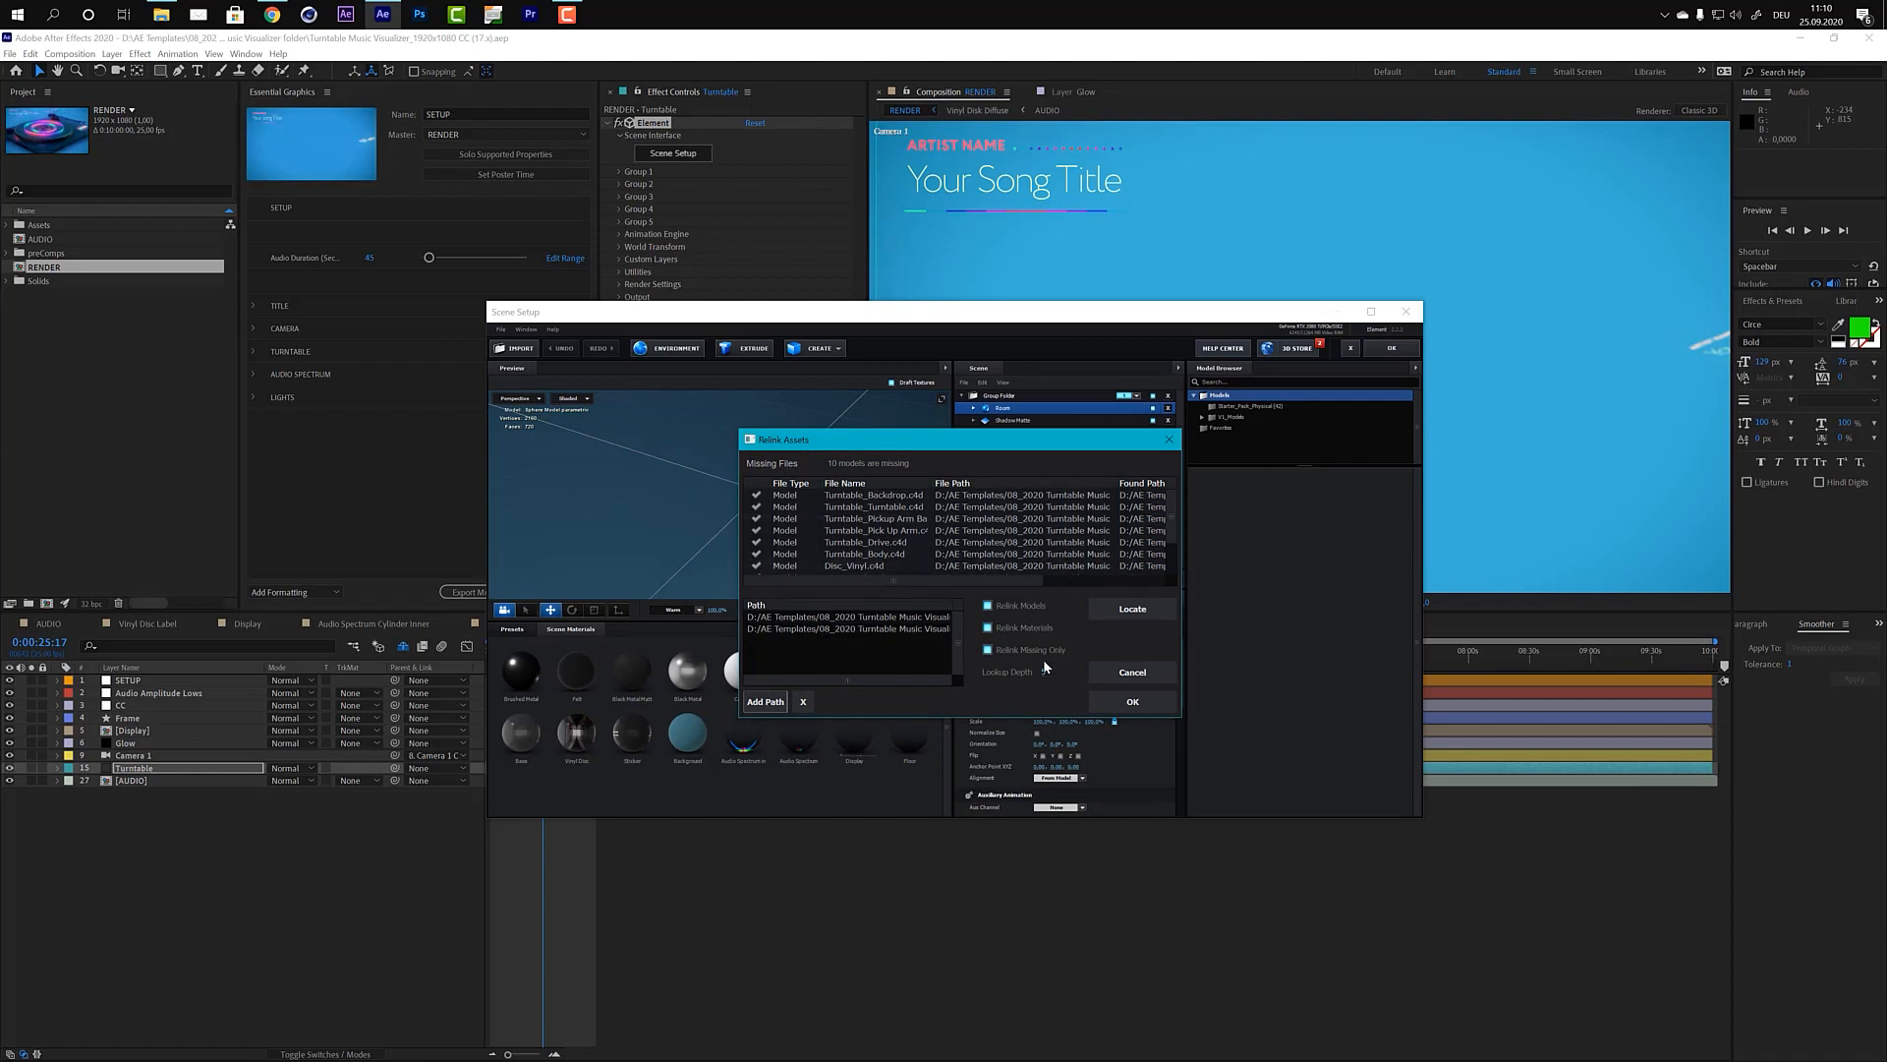
Step: Relink the missing models using the listed paths, inspect the turntable preview, and apply the Scene Setup
click(1132, 701)
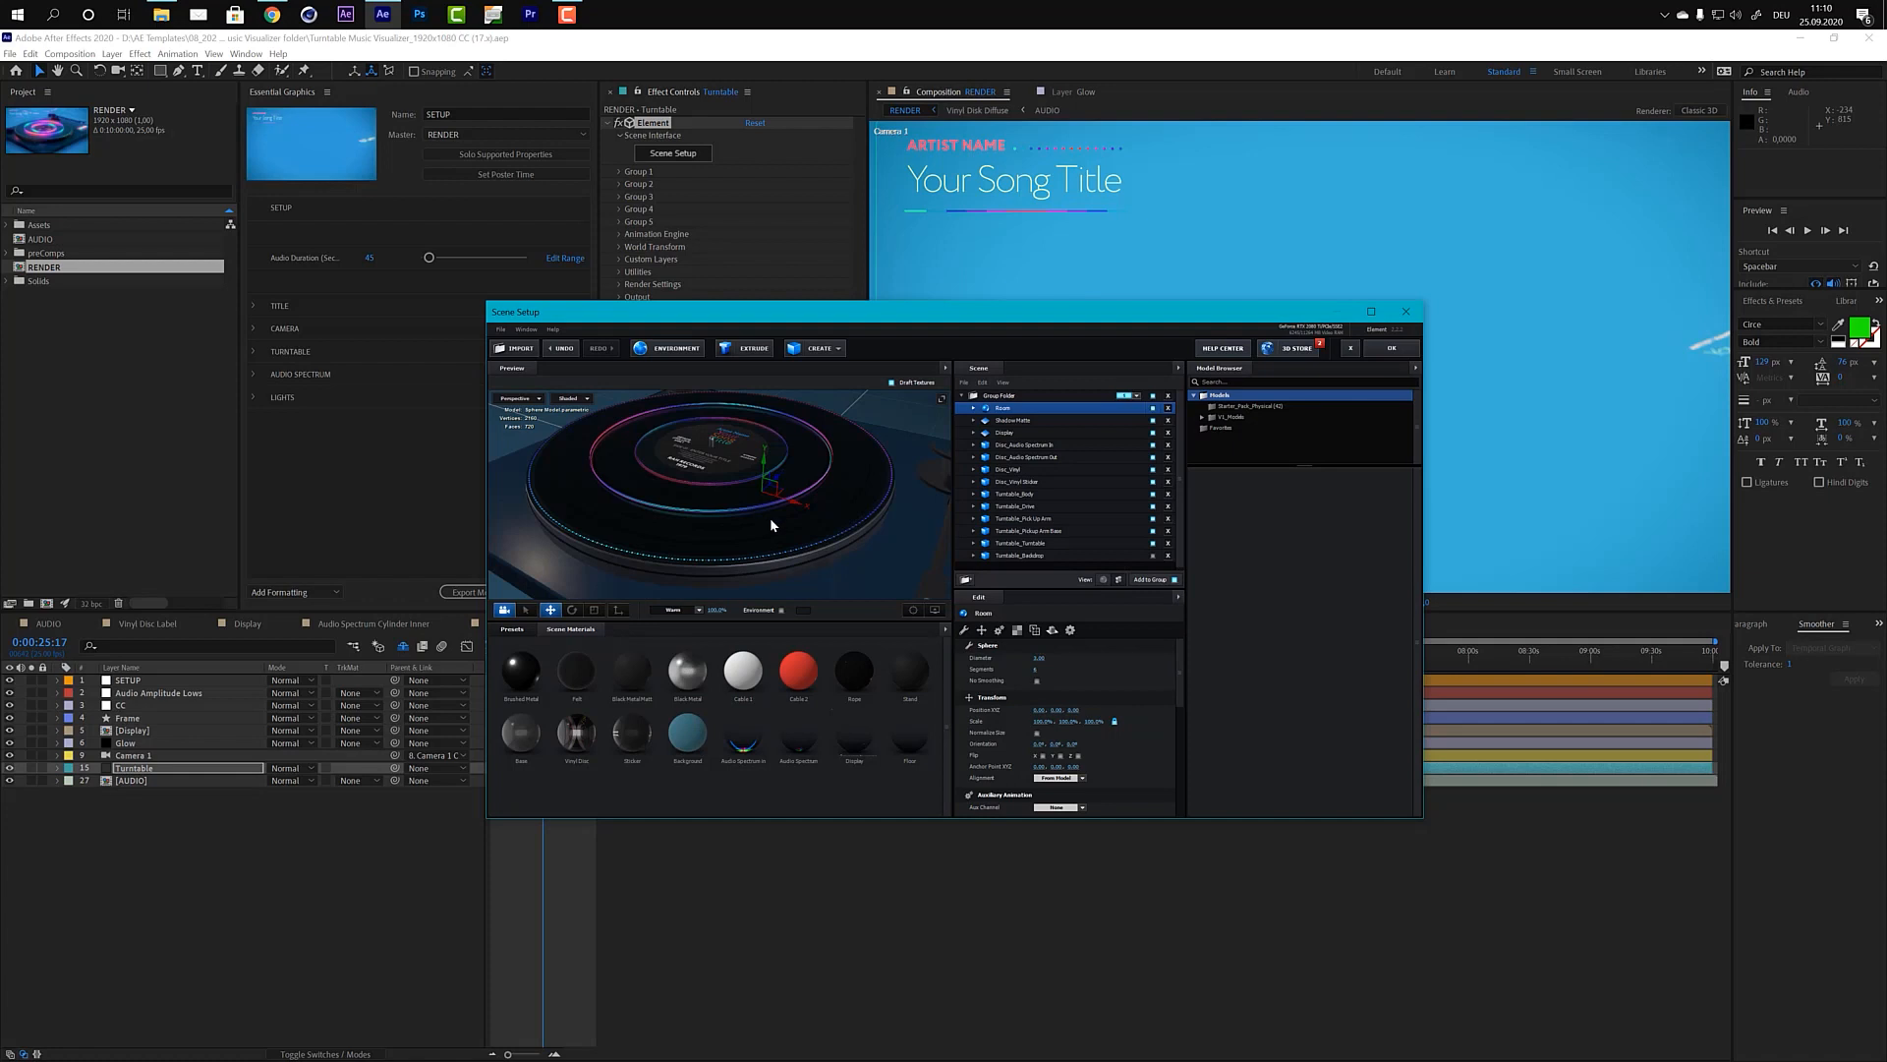
drag(757, 517, 816, 509)
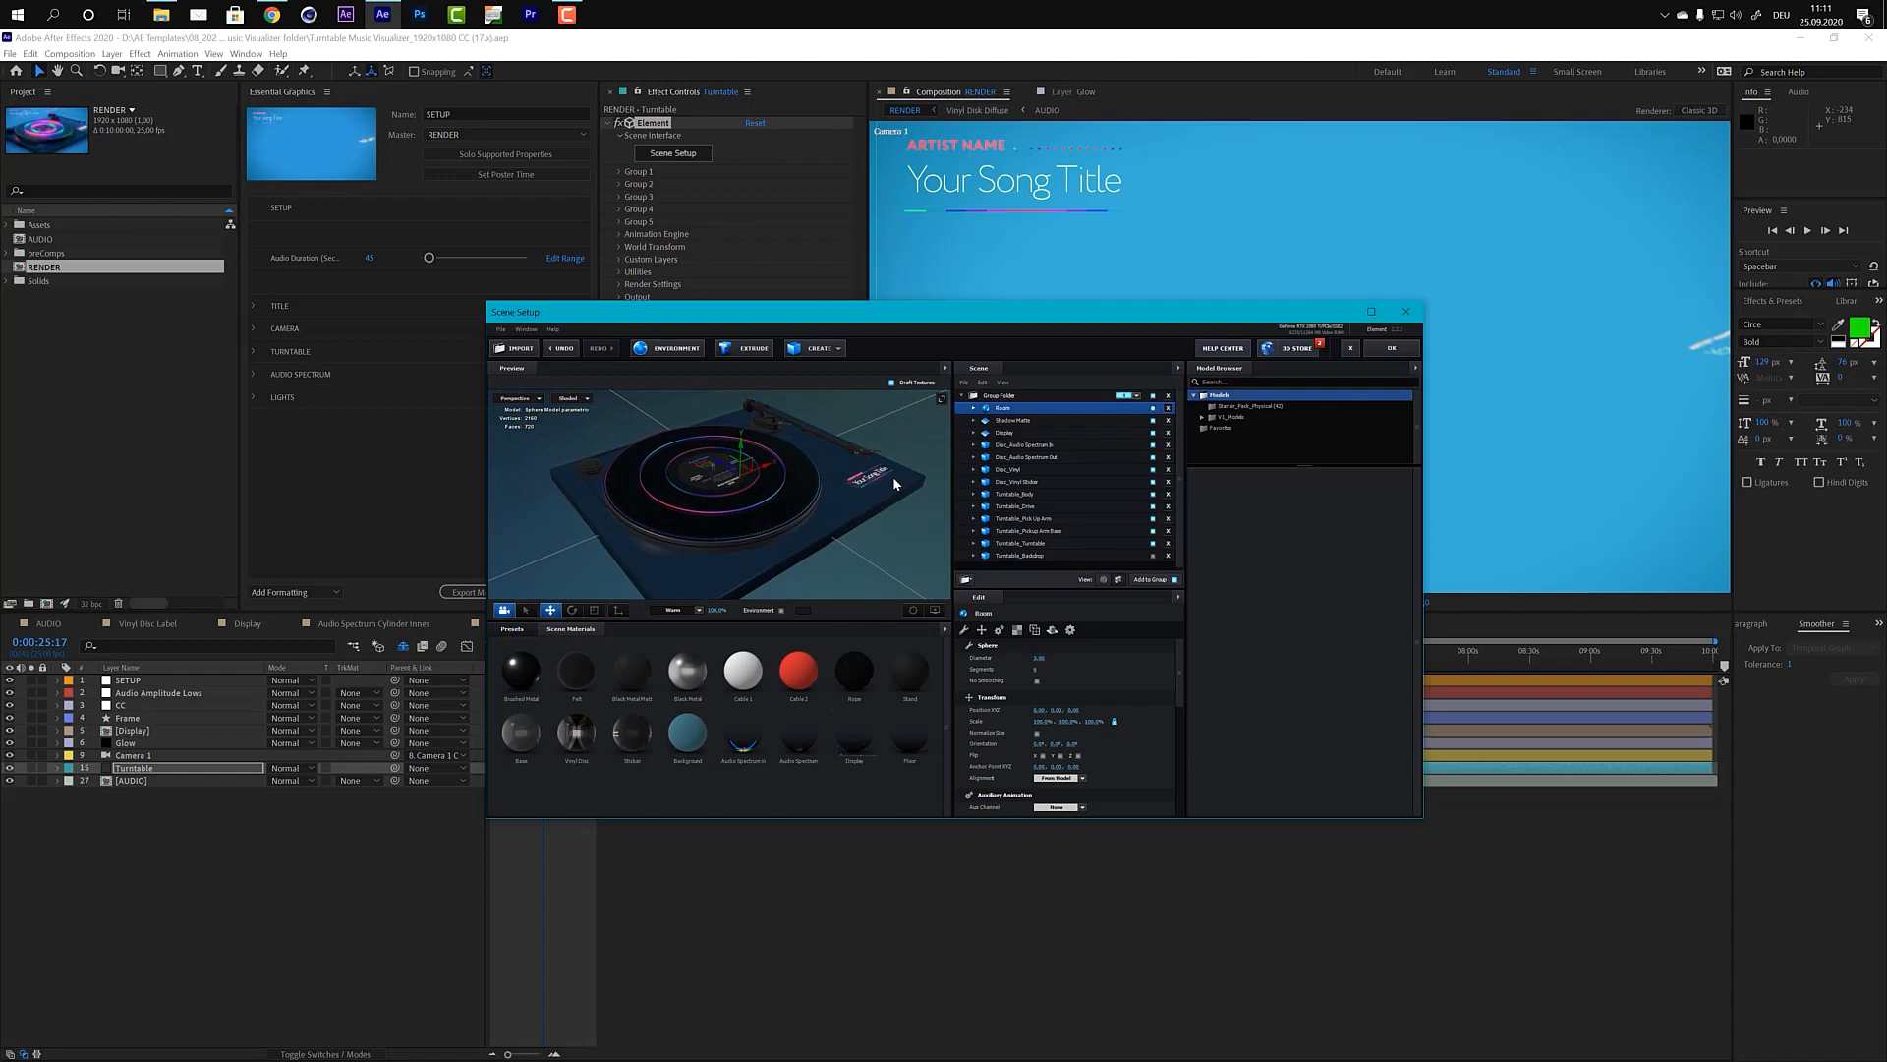
click(1389, 354)
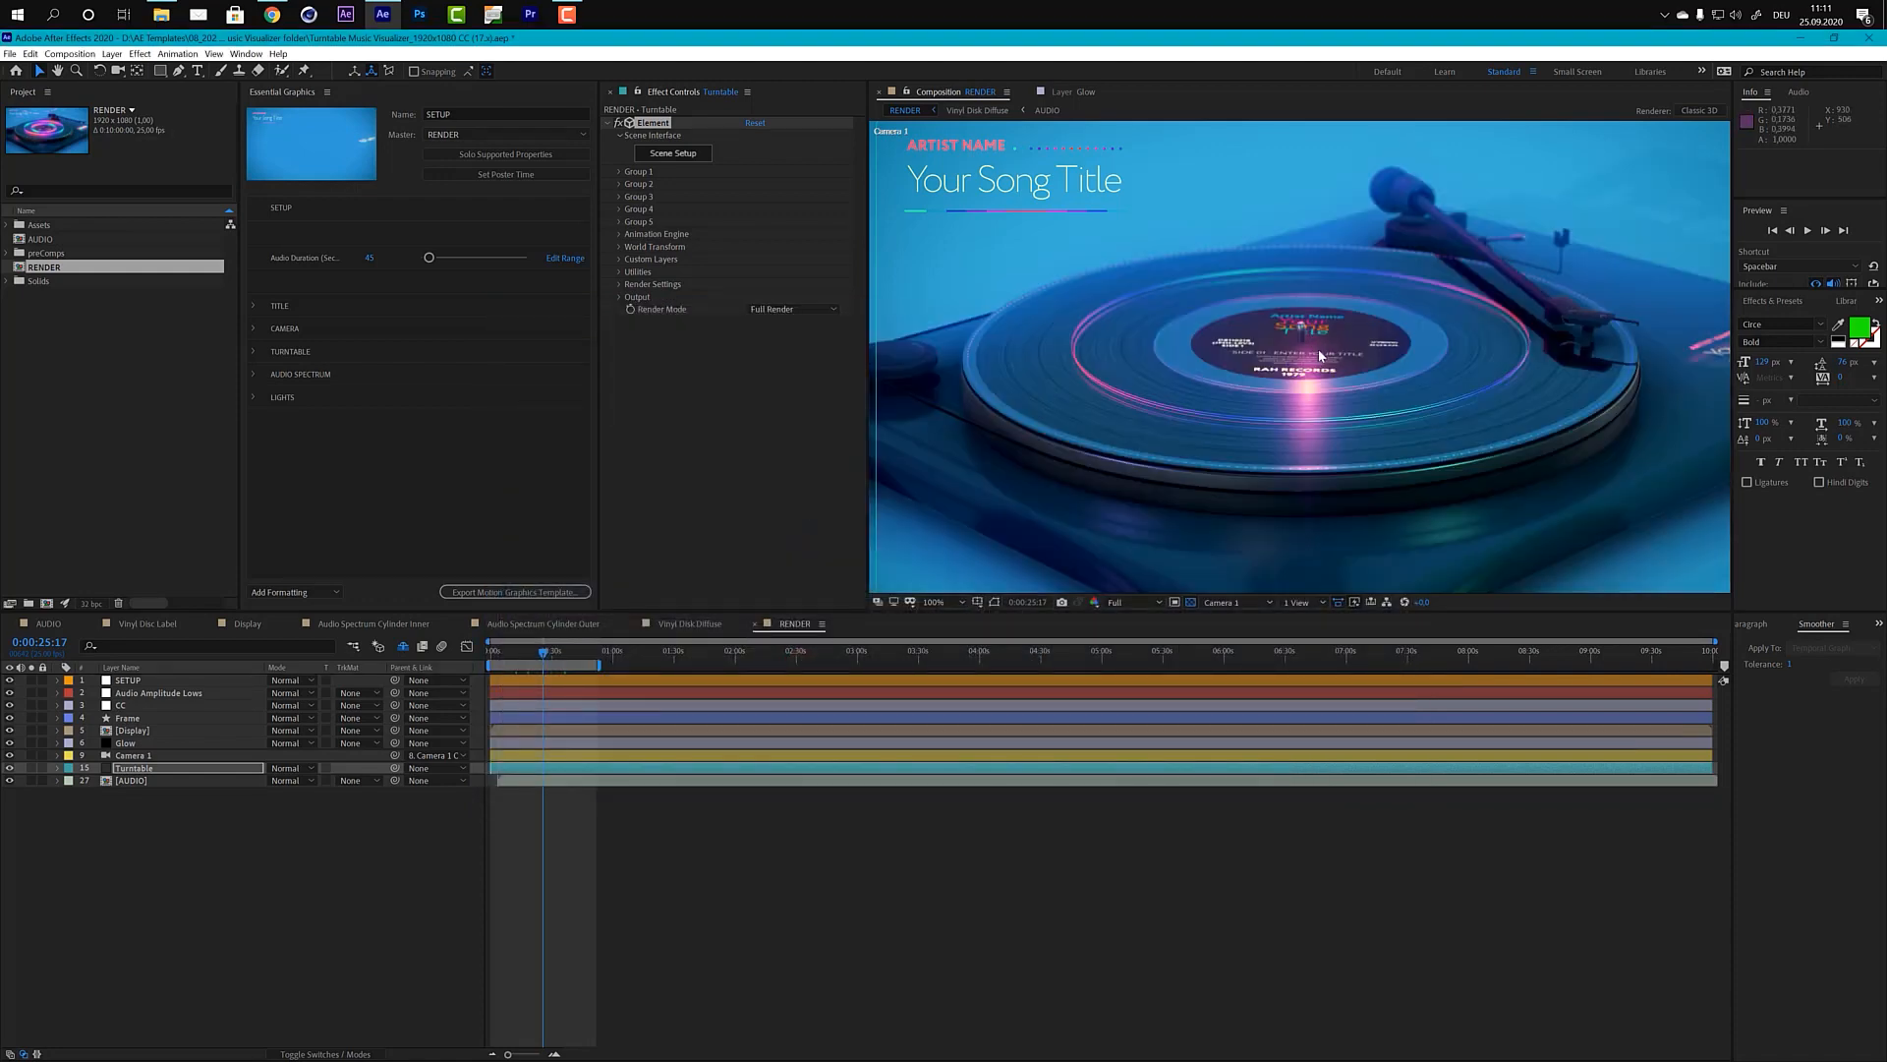
click(830, 663)
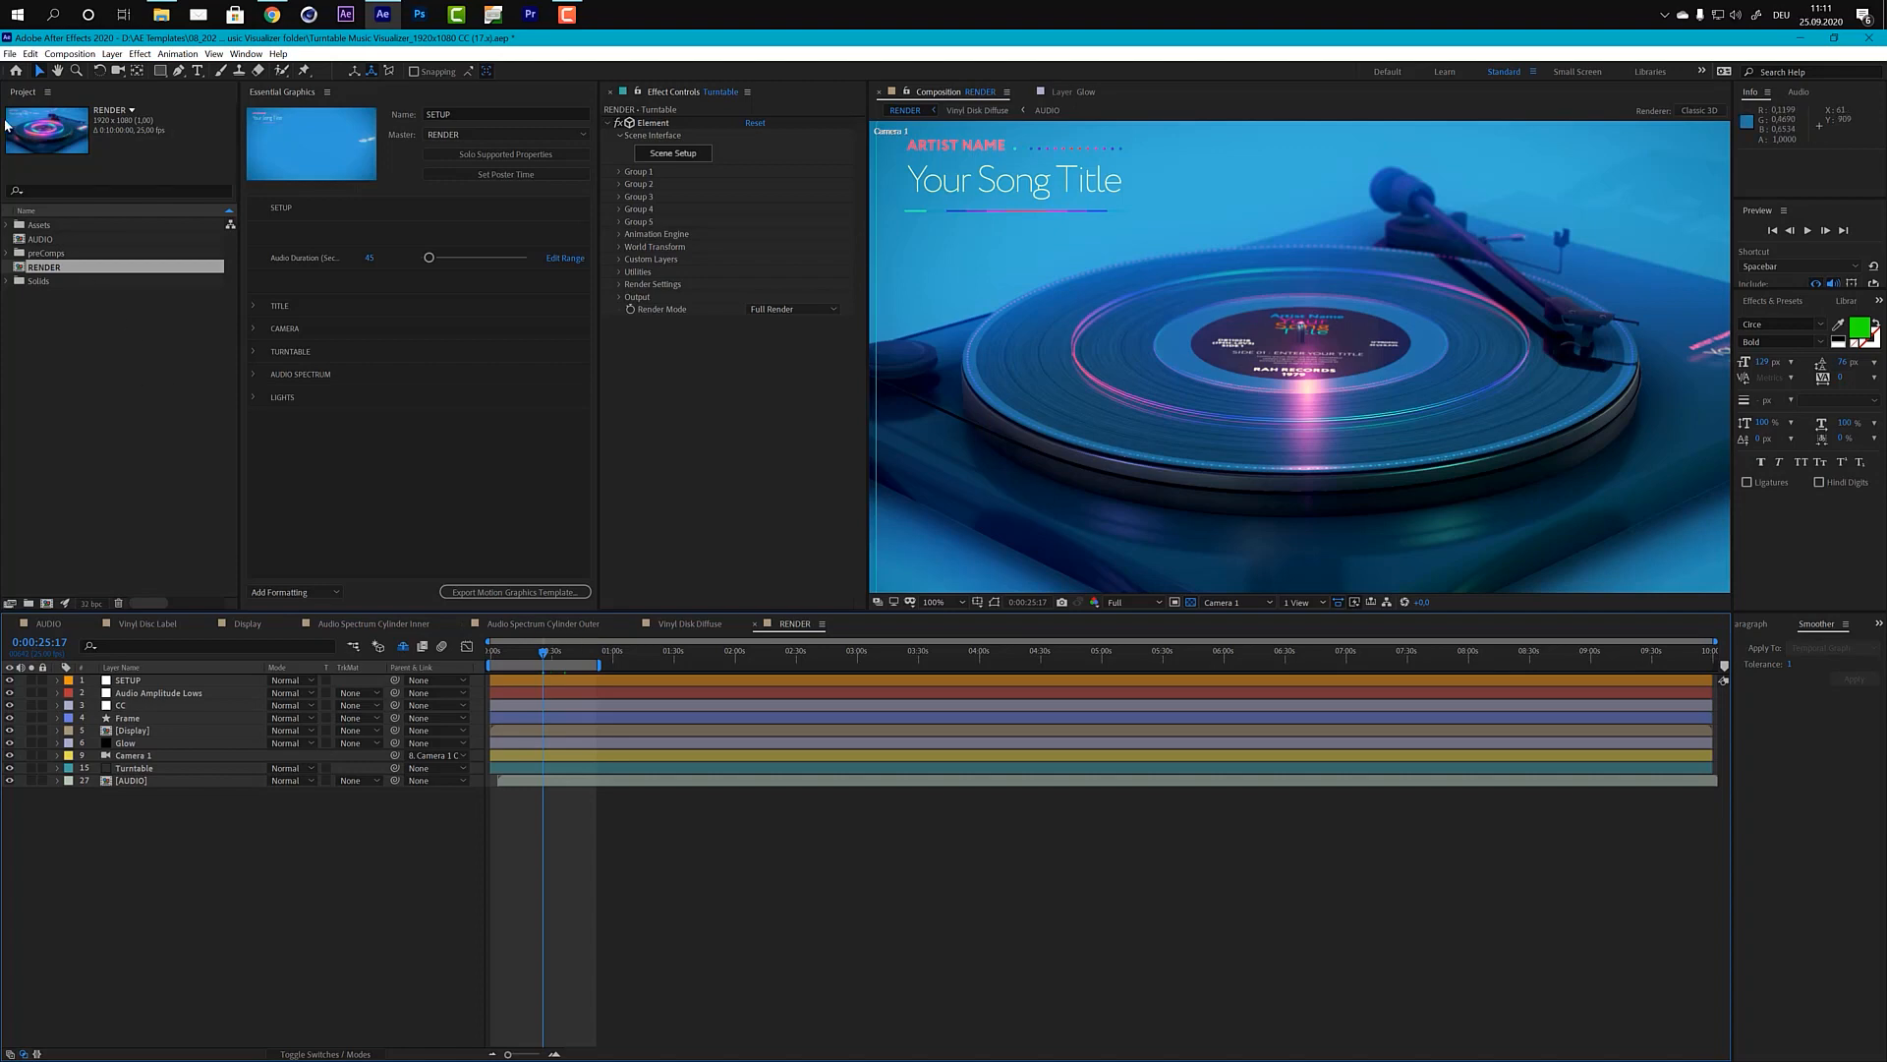
Step: Import the audio file 20589428_uplifting-fashion-energy-future-bass_by_prigida_preview.mp3 as footage
click(11, 54)
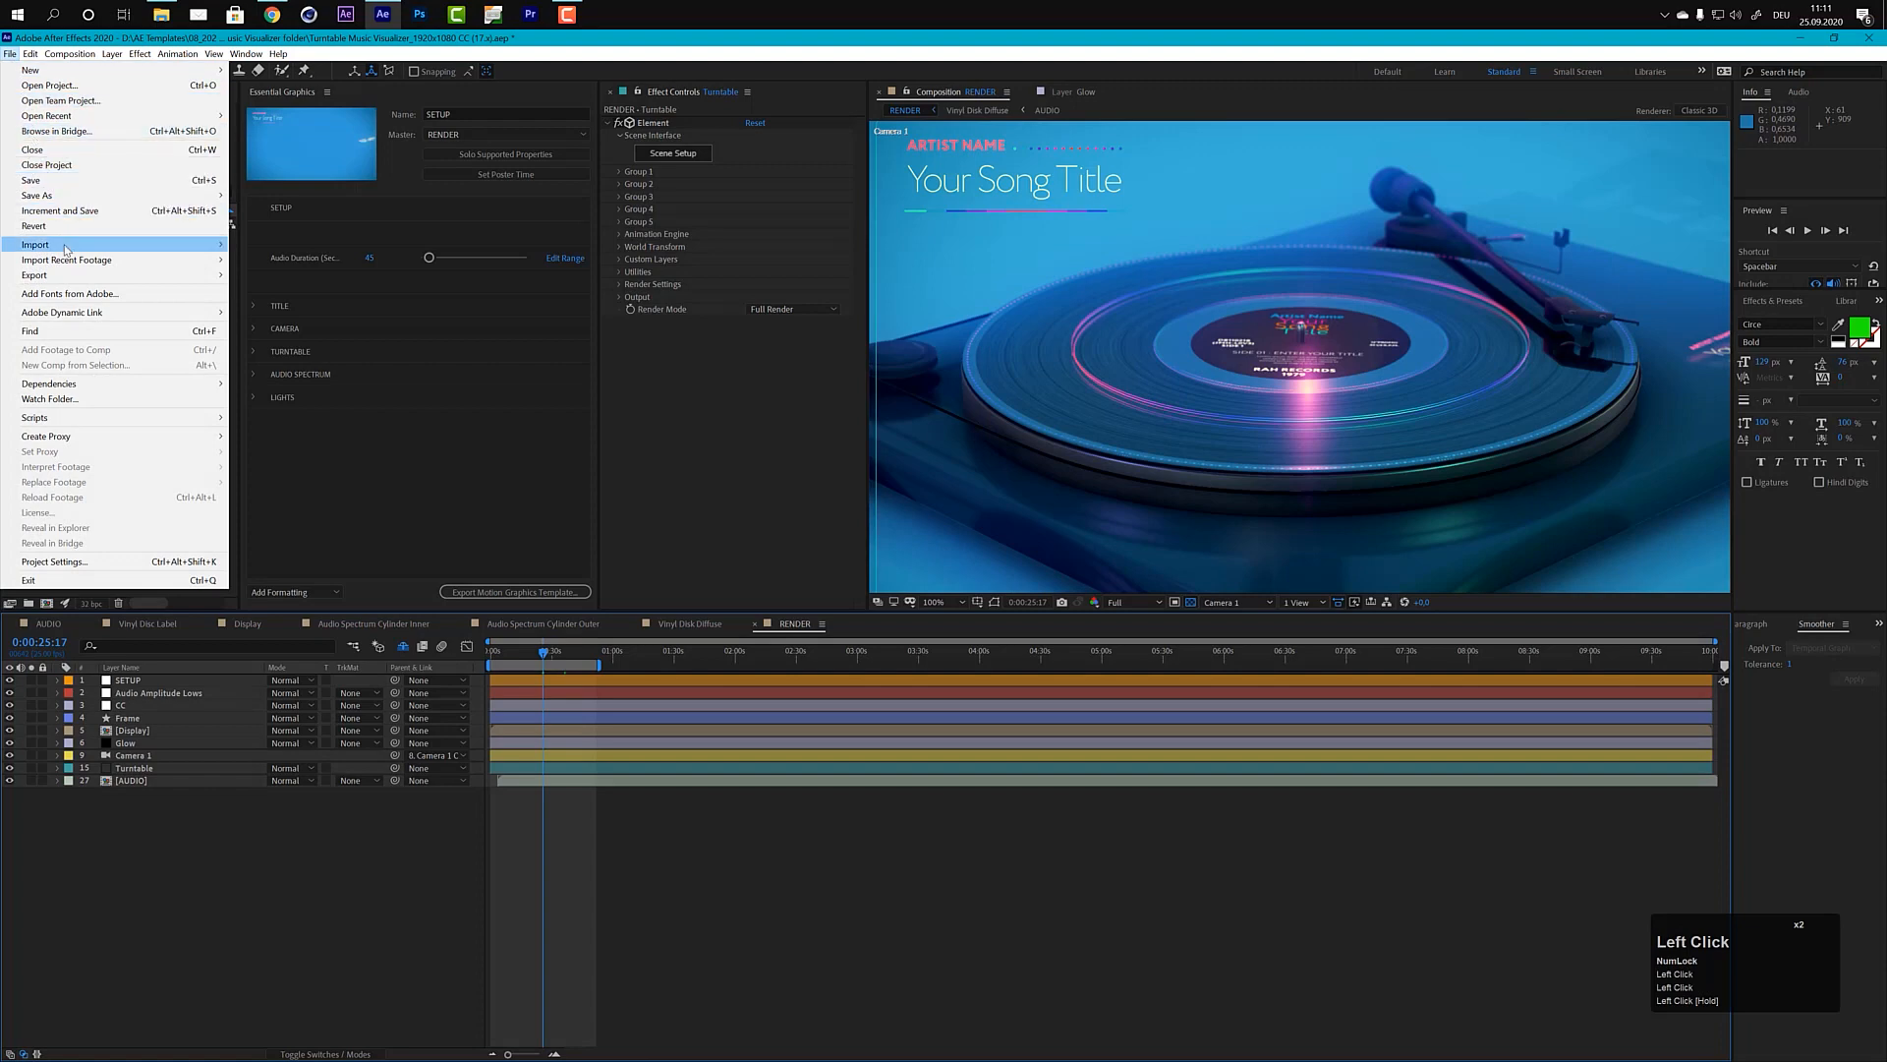
mouse_move(79, 249)
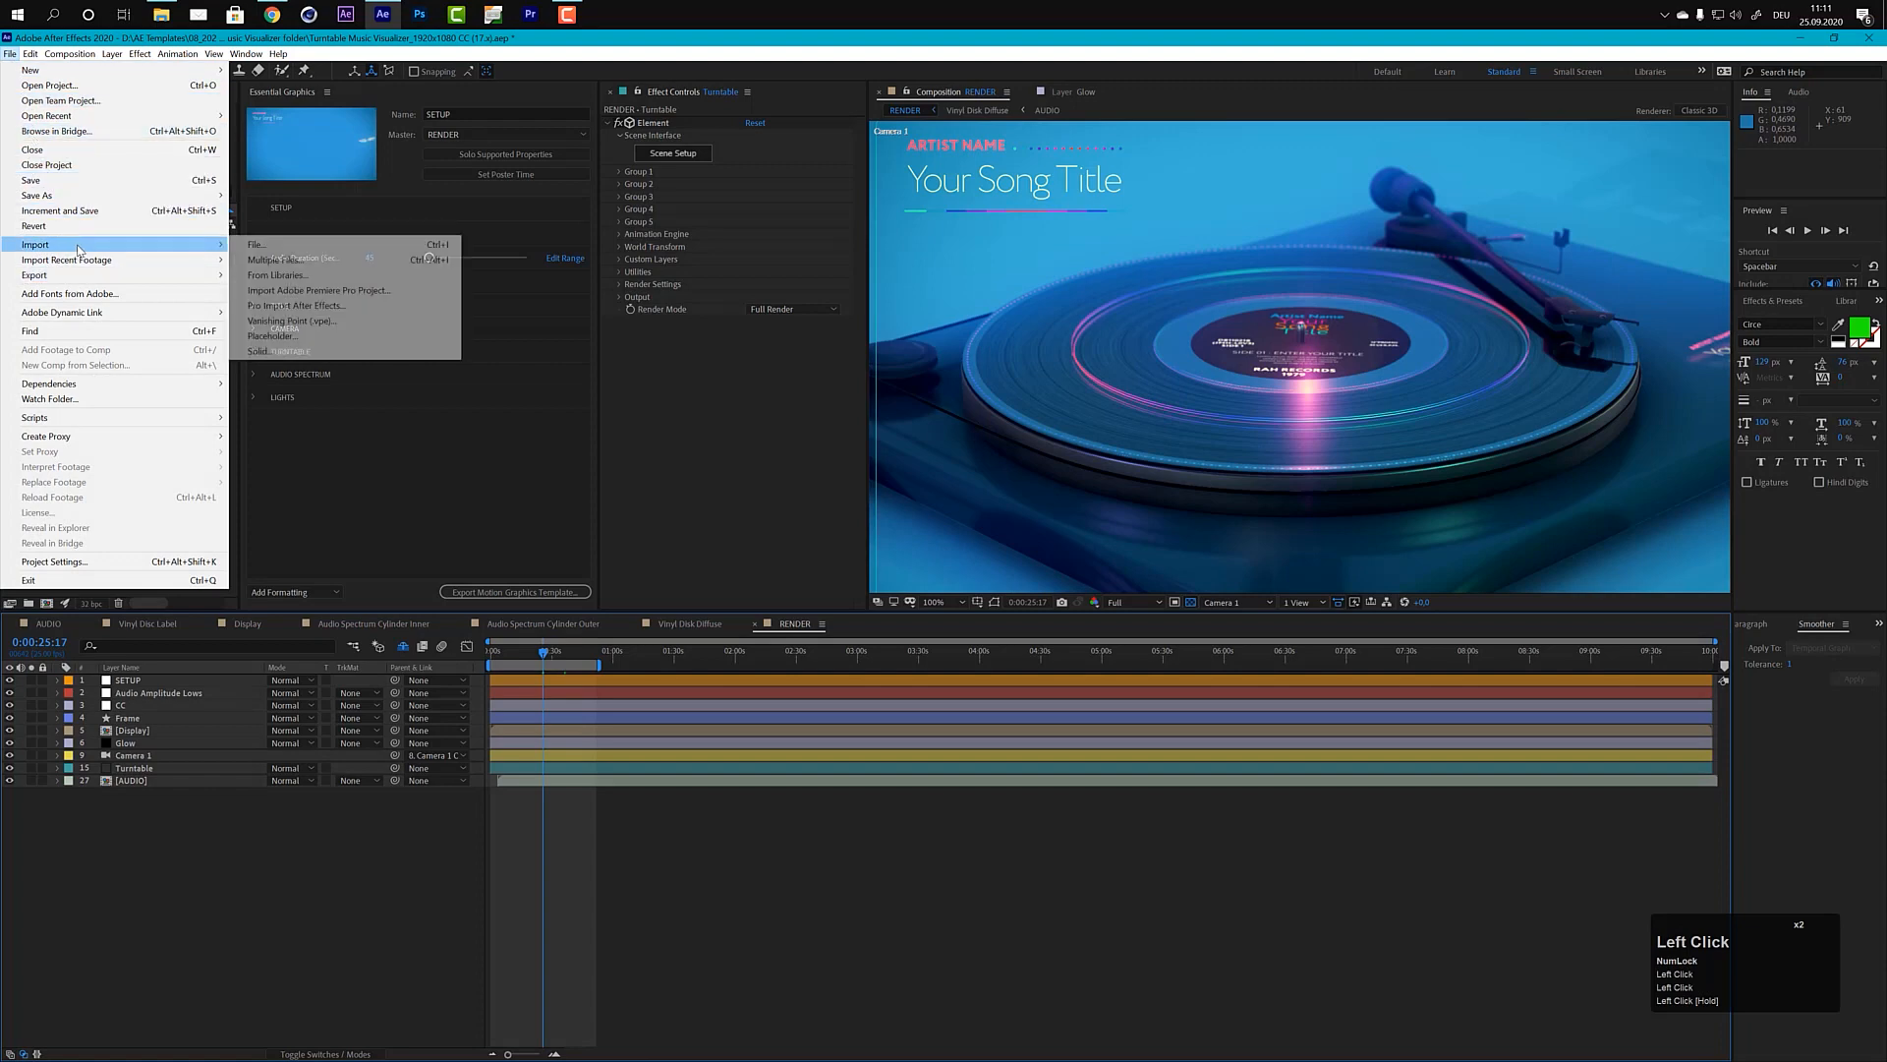
click(259, 245)
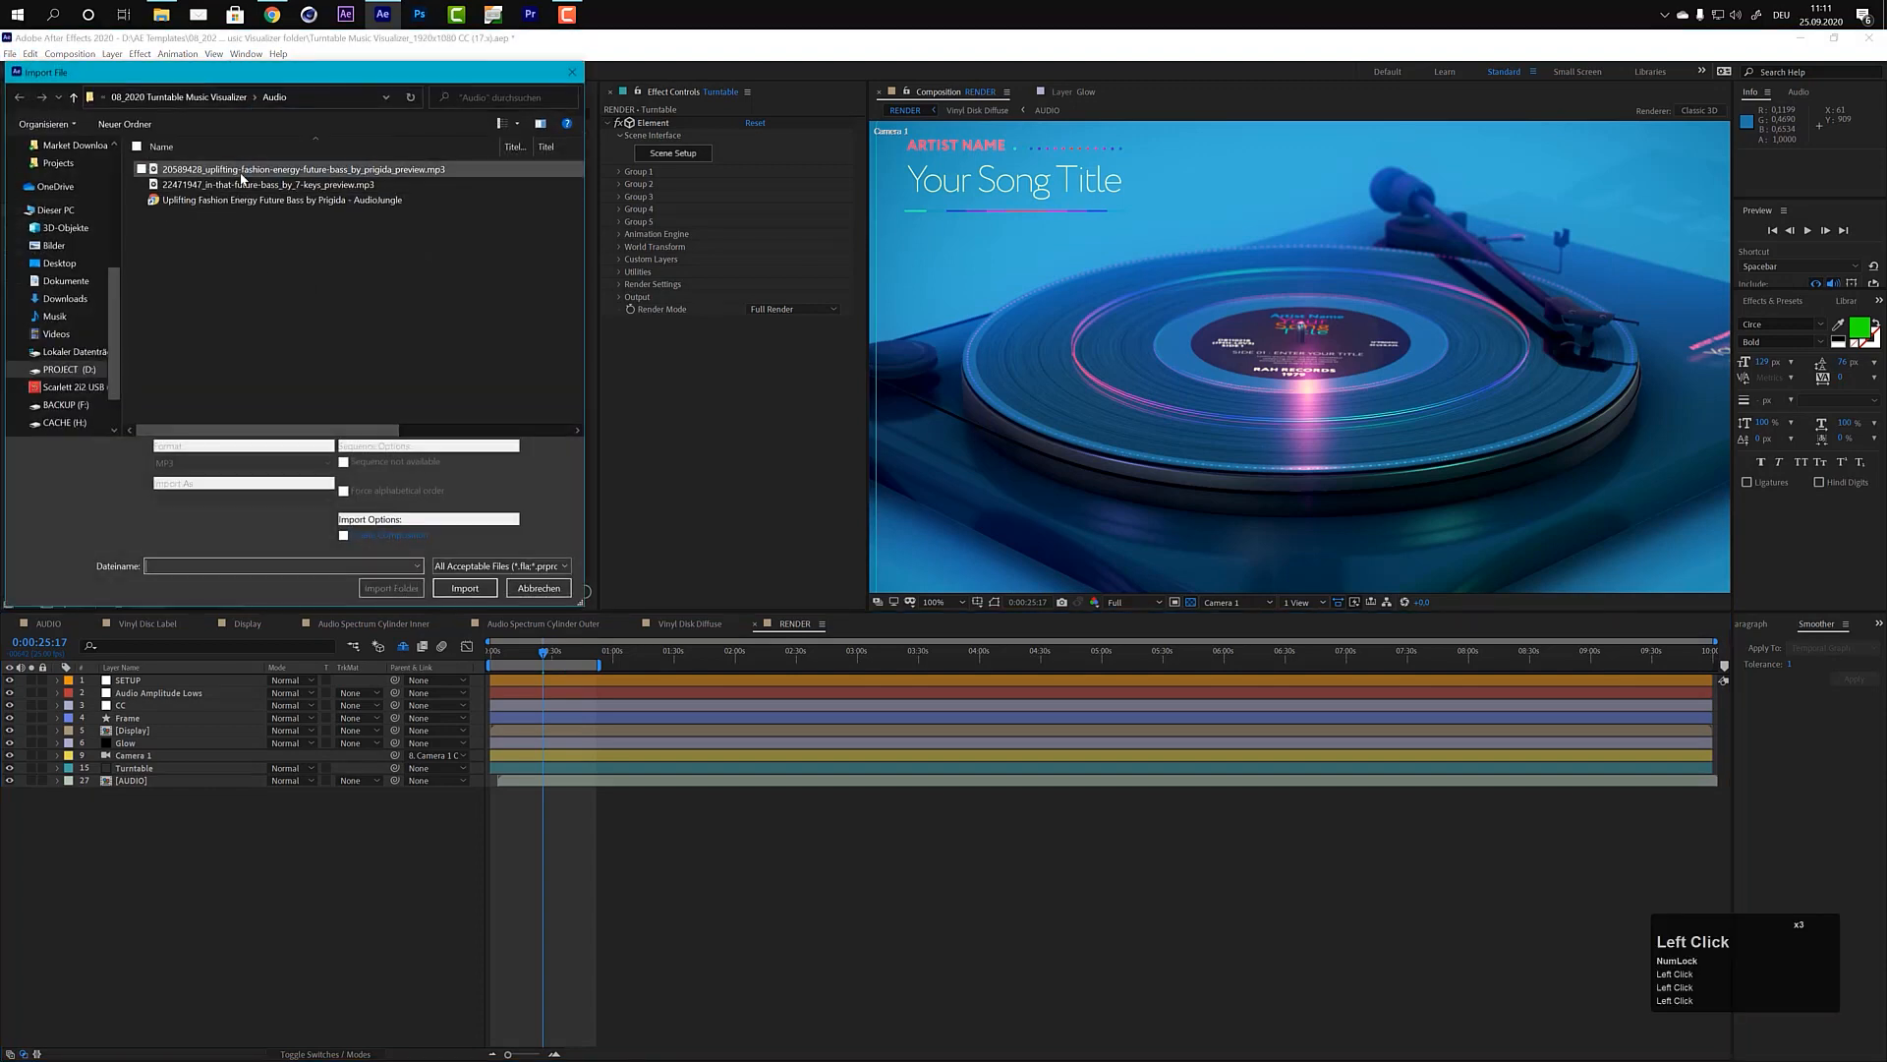
click(373, 169)
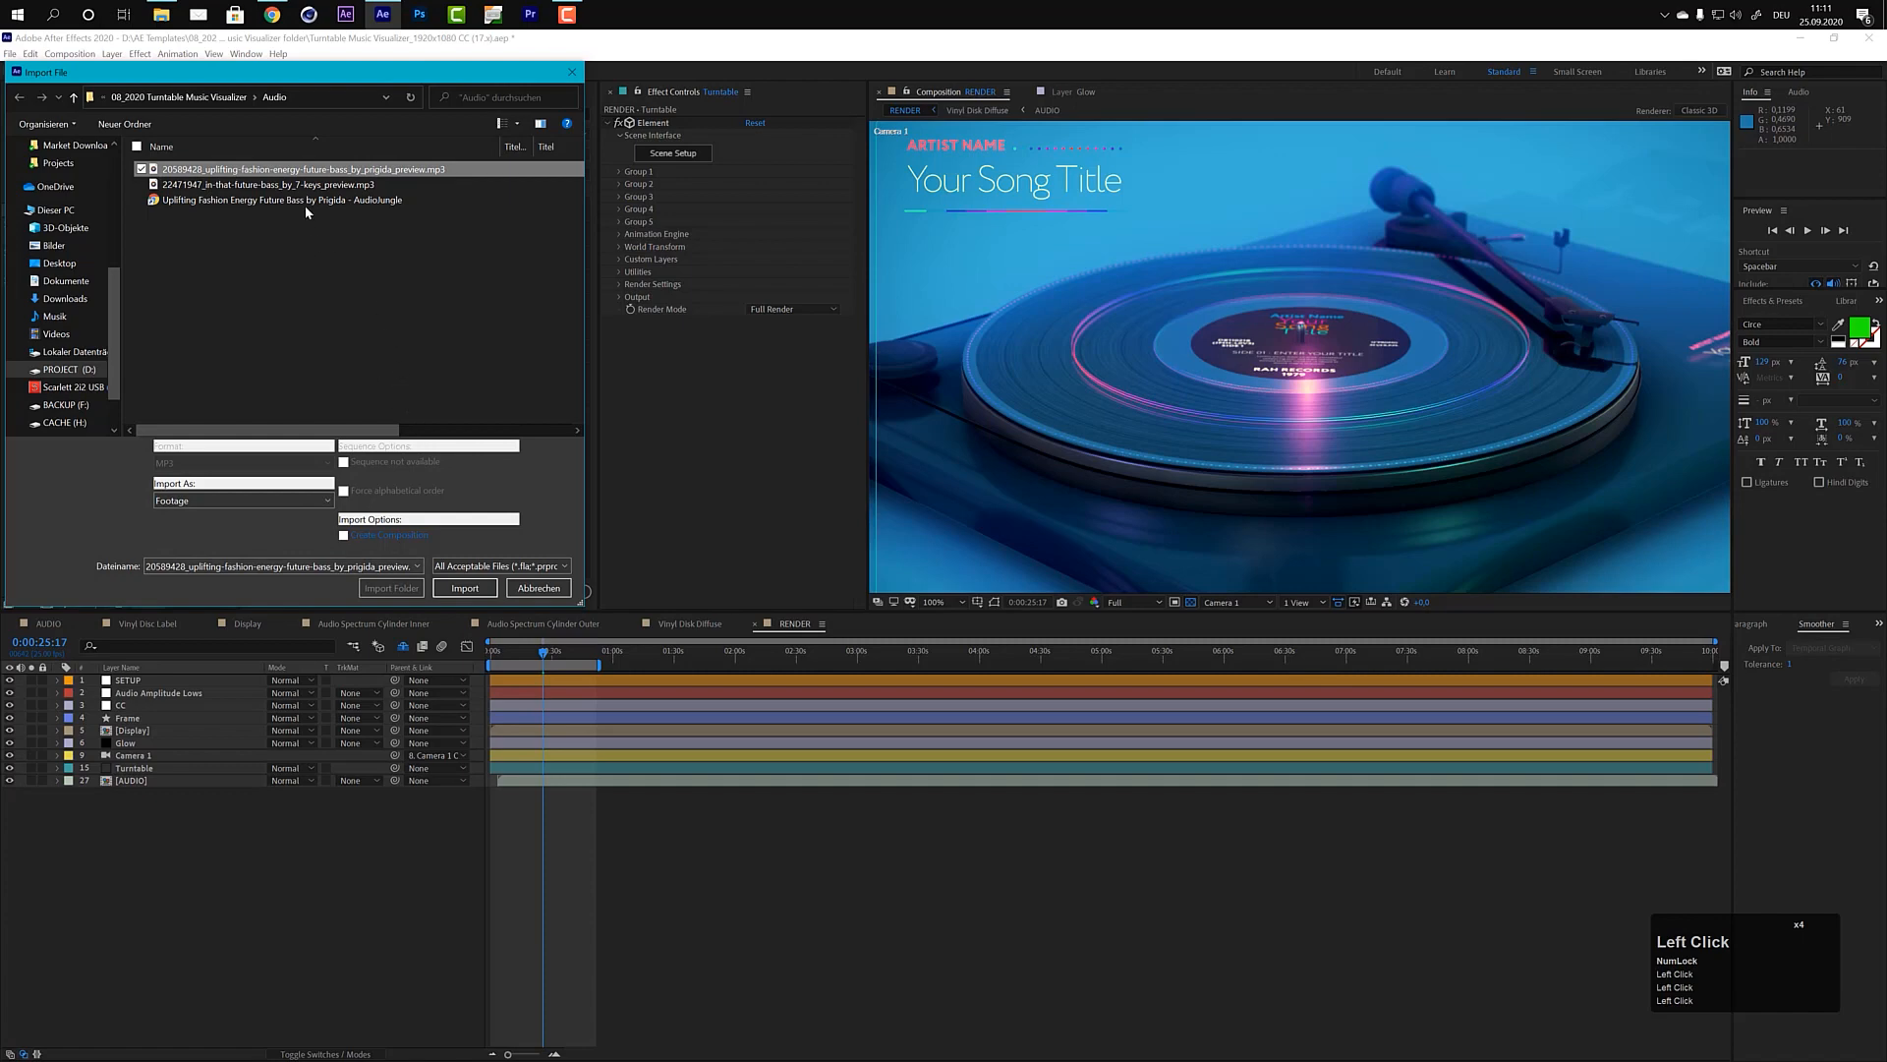
click(466, 588)
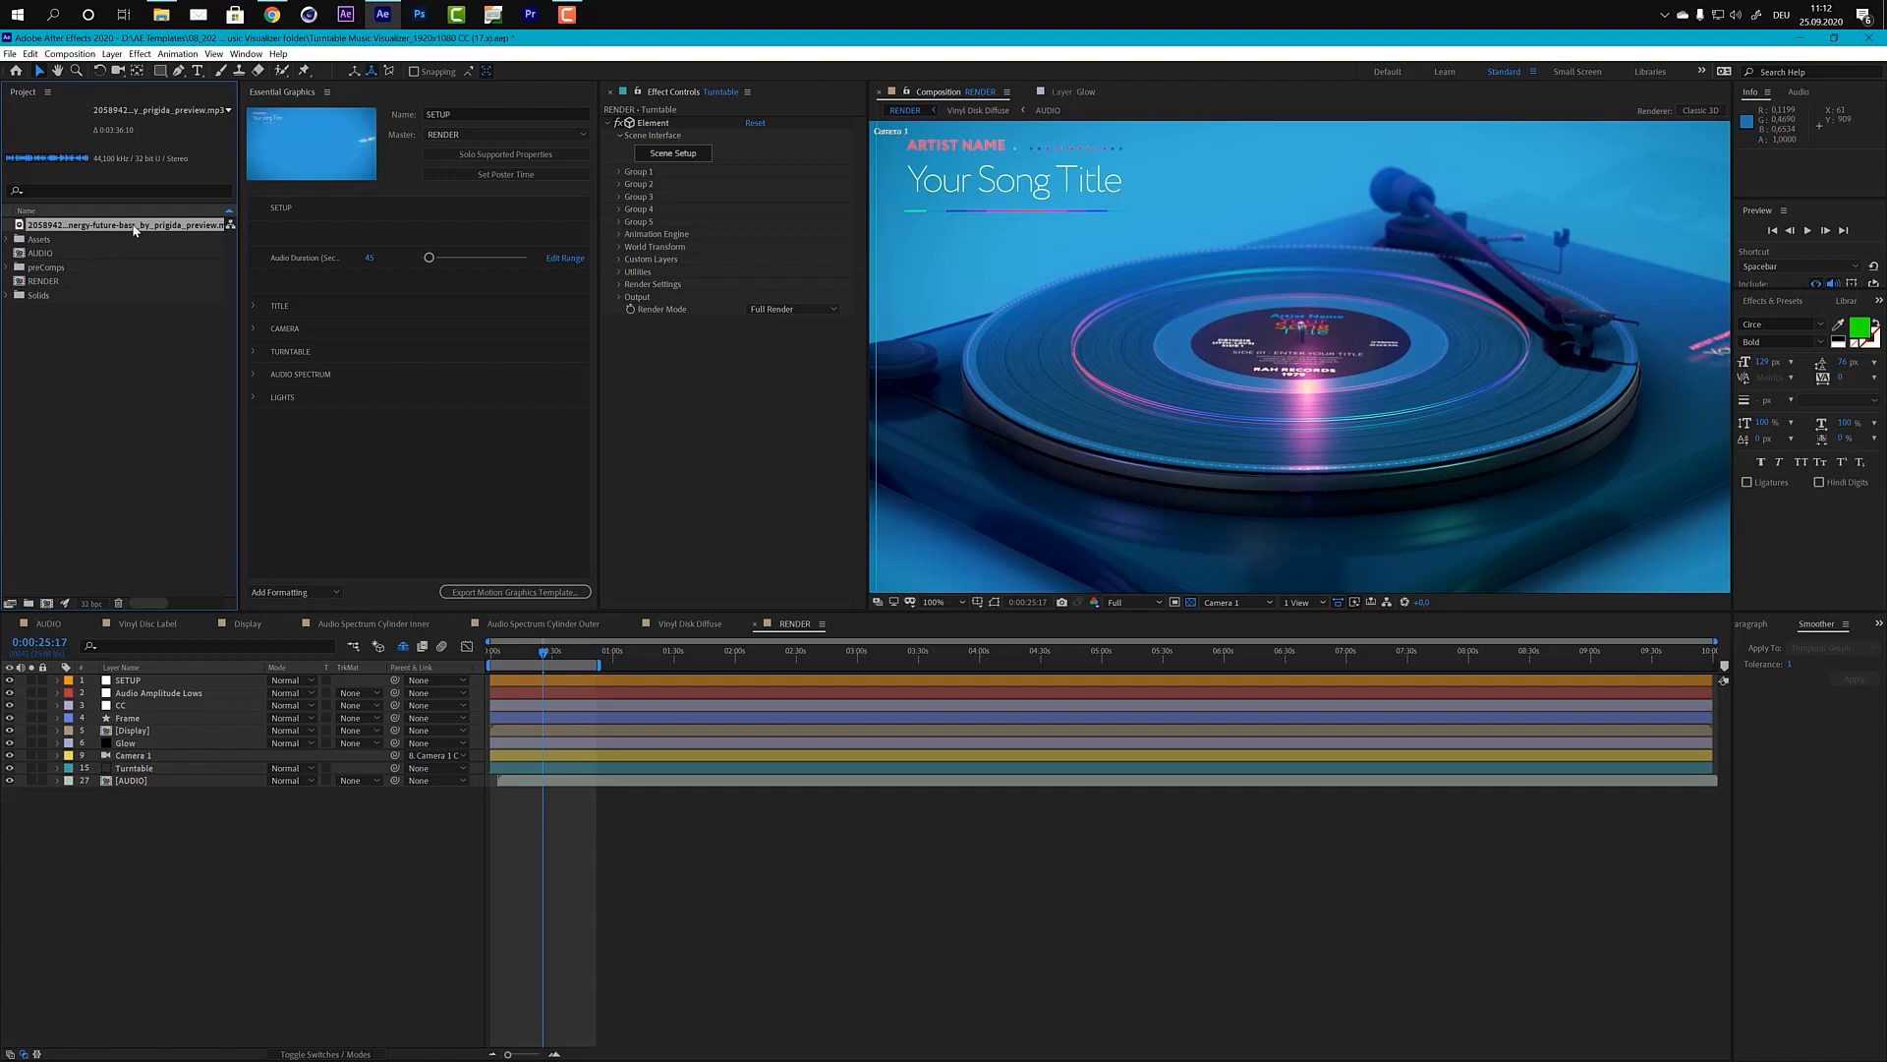
Step: Open the AUDIO composition and add the imported MP3 track to its timeline
click(45, 624)
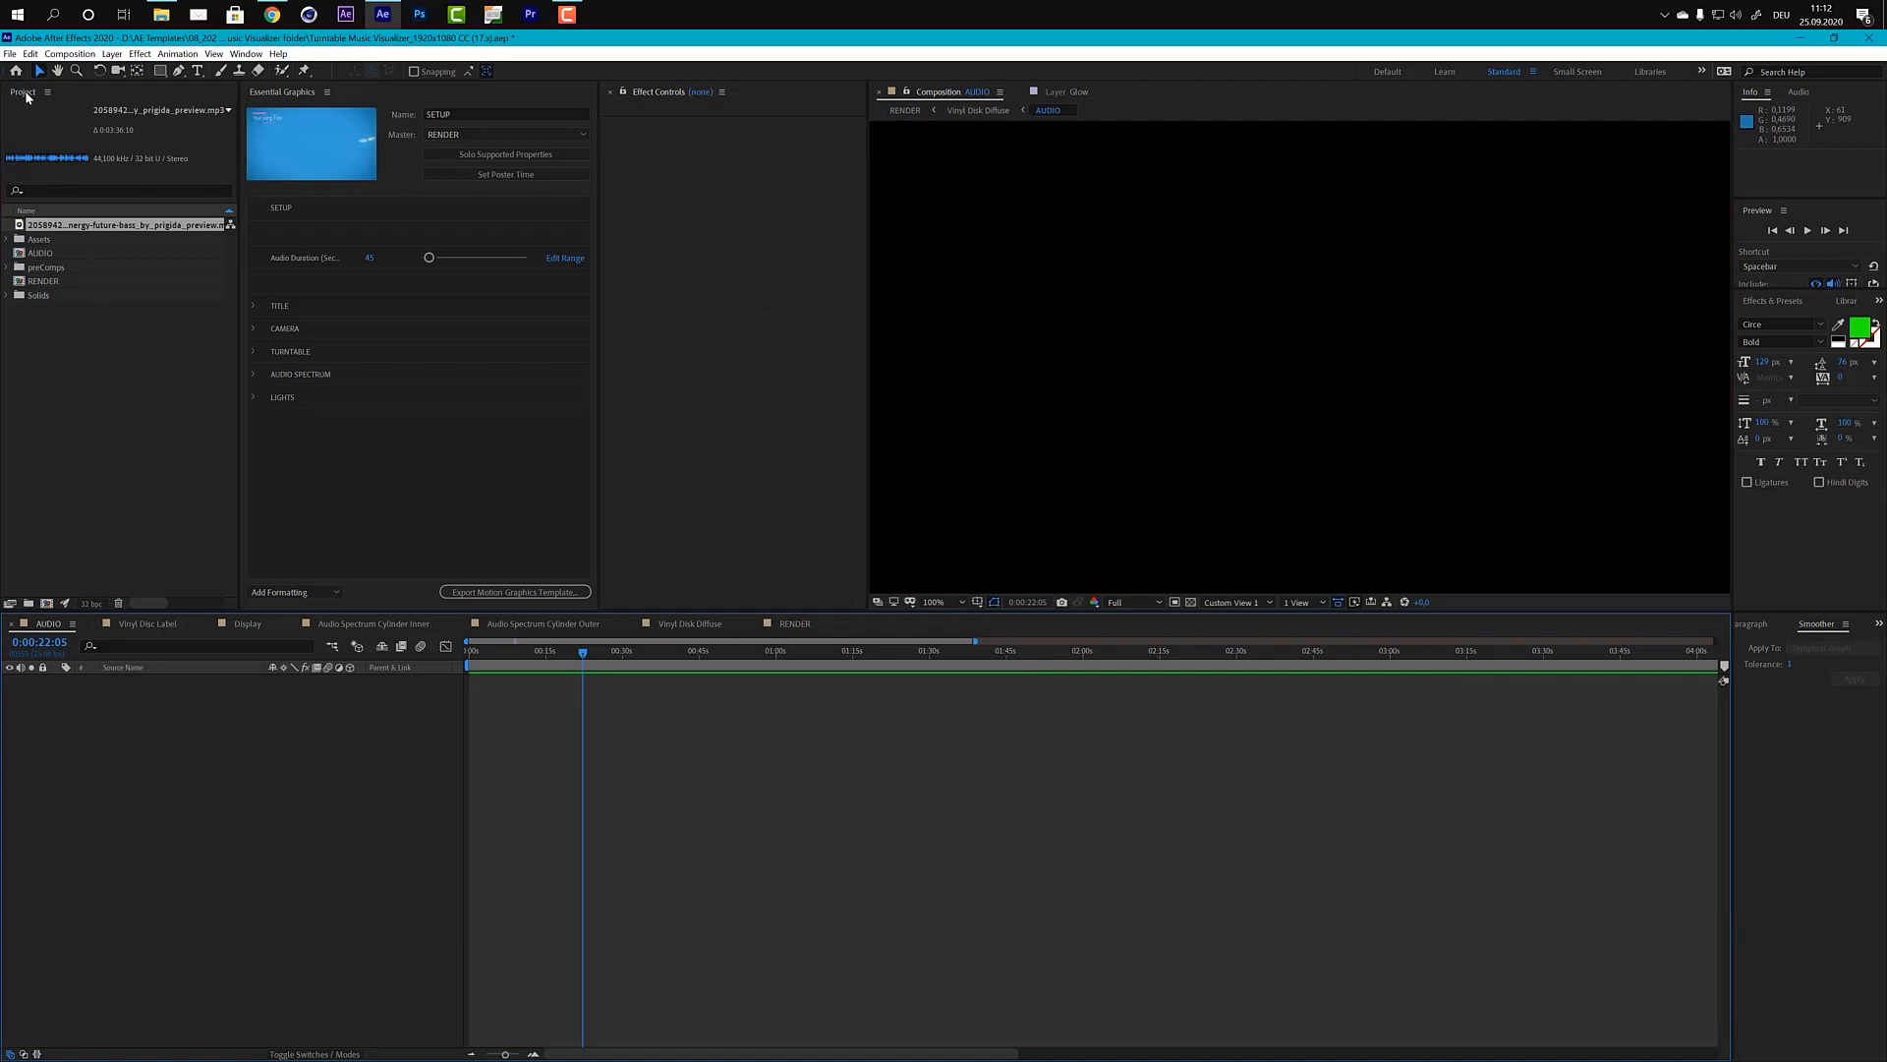
double_click(37, 254)
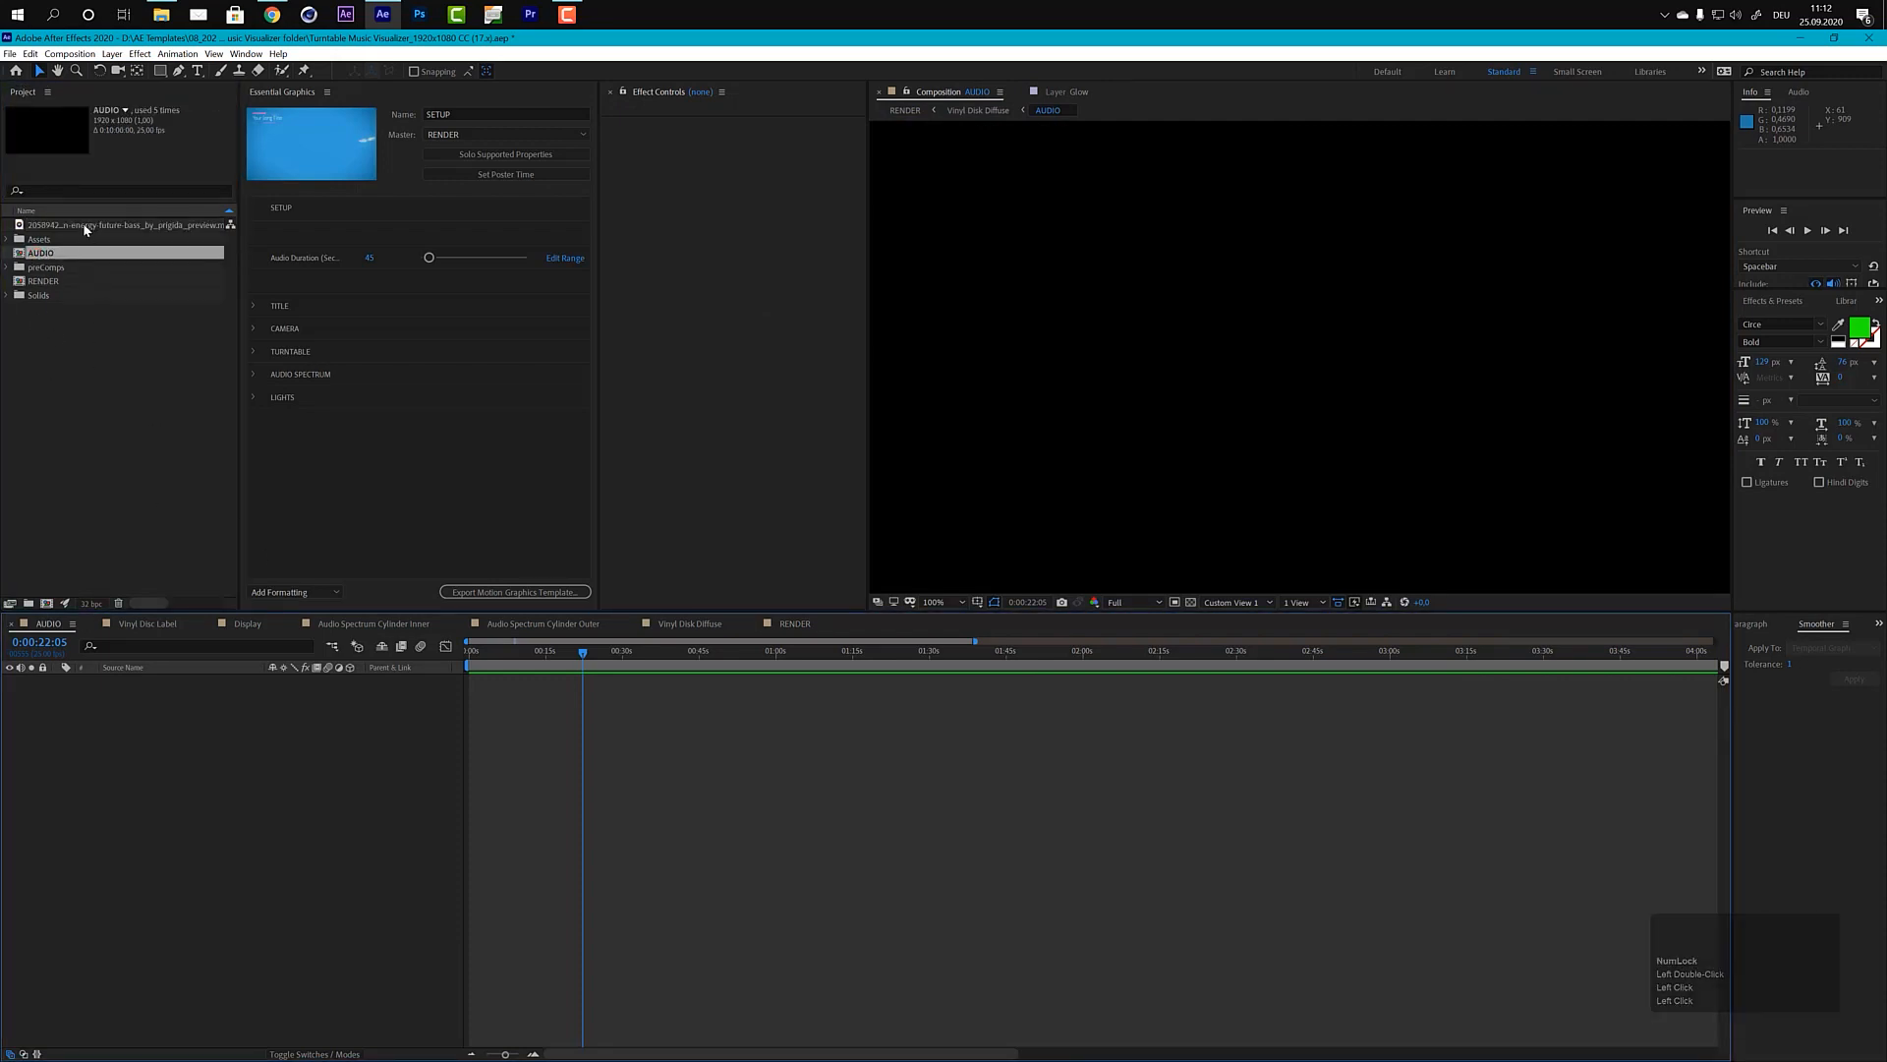
drag(82, 224, 371, 743)
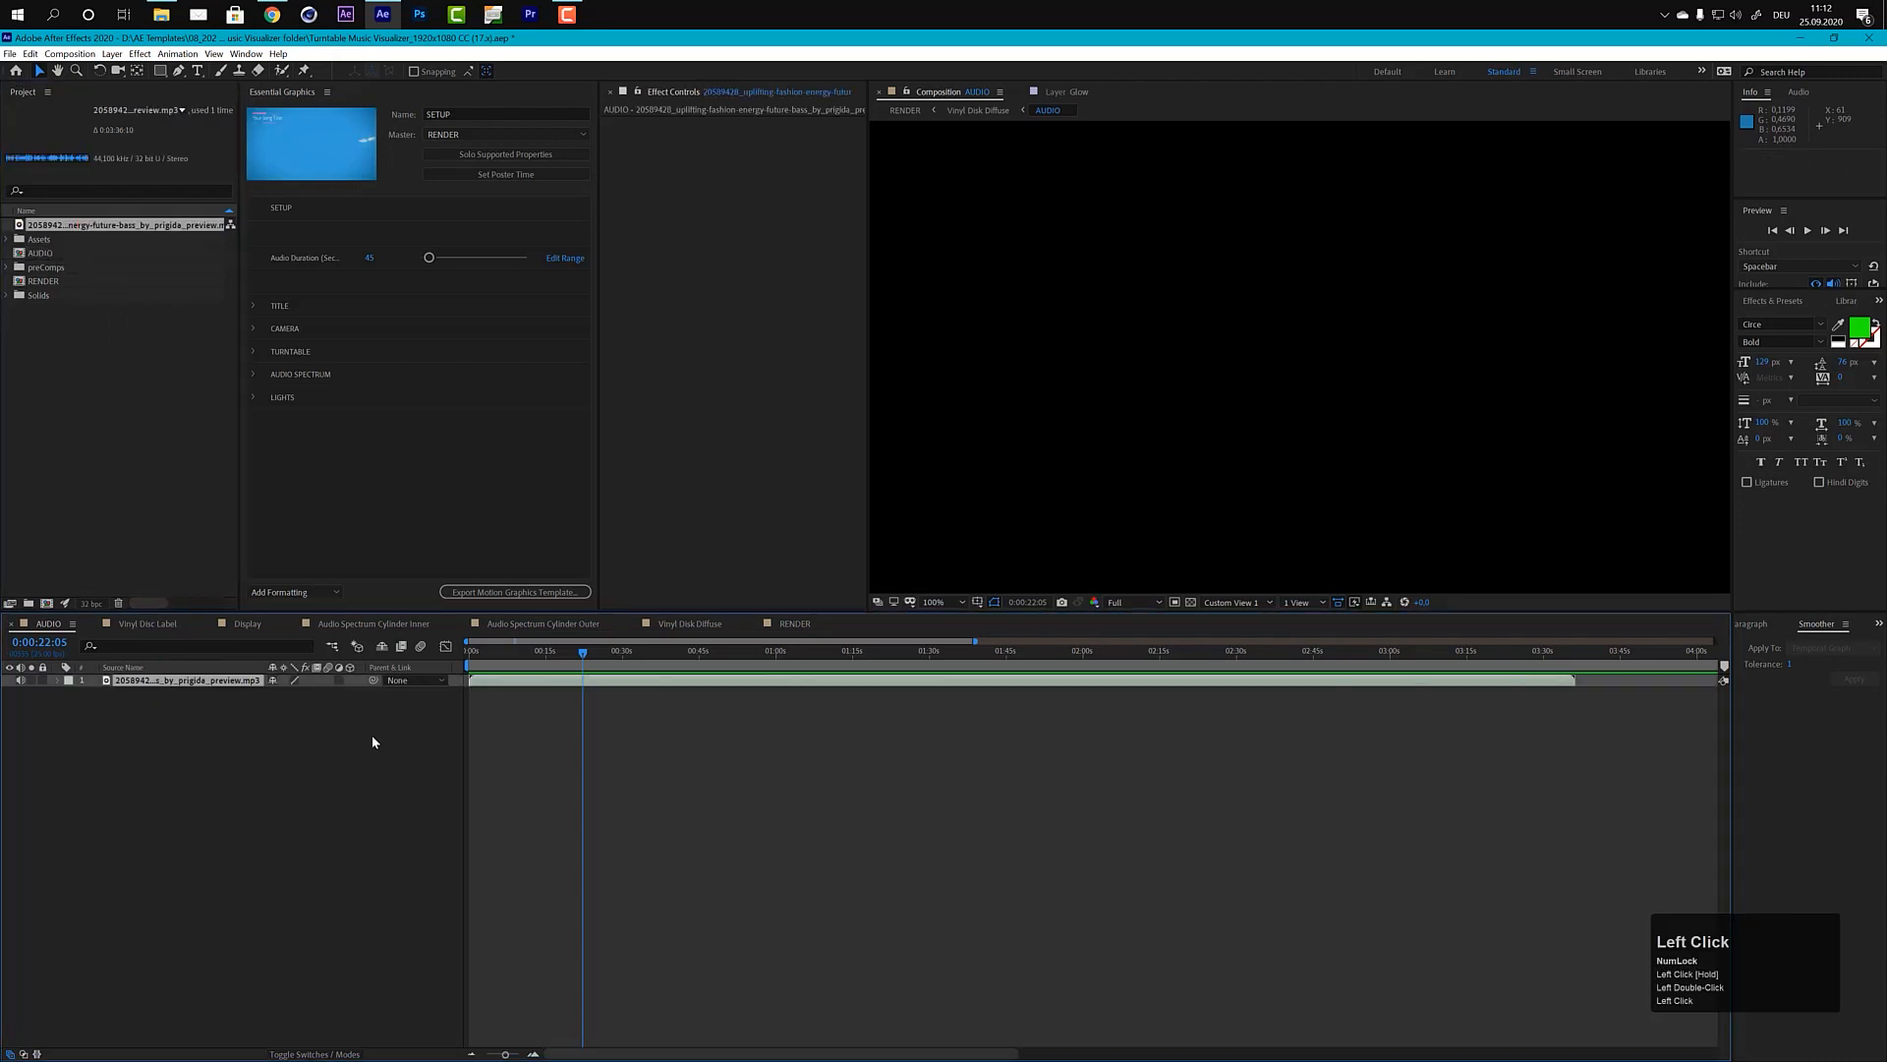
Step: Move the playhead to the start of the AUDIO composition and reveal the audio layer's waveform
drag(482, 661, 476, 681)
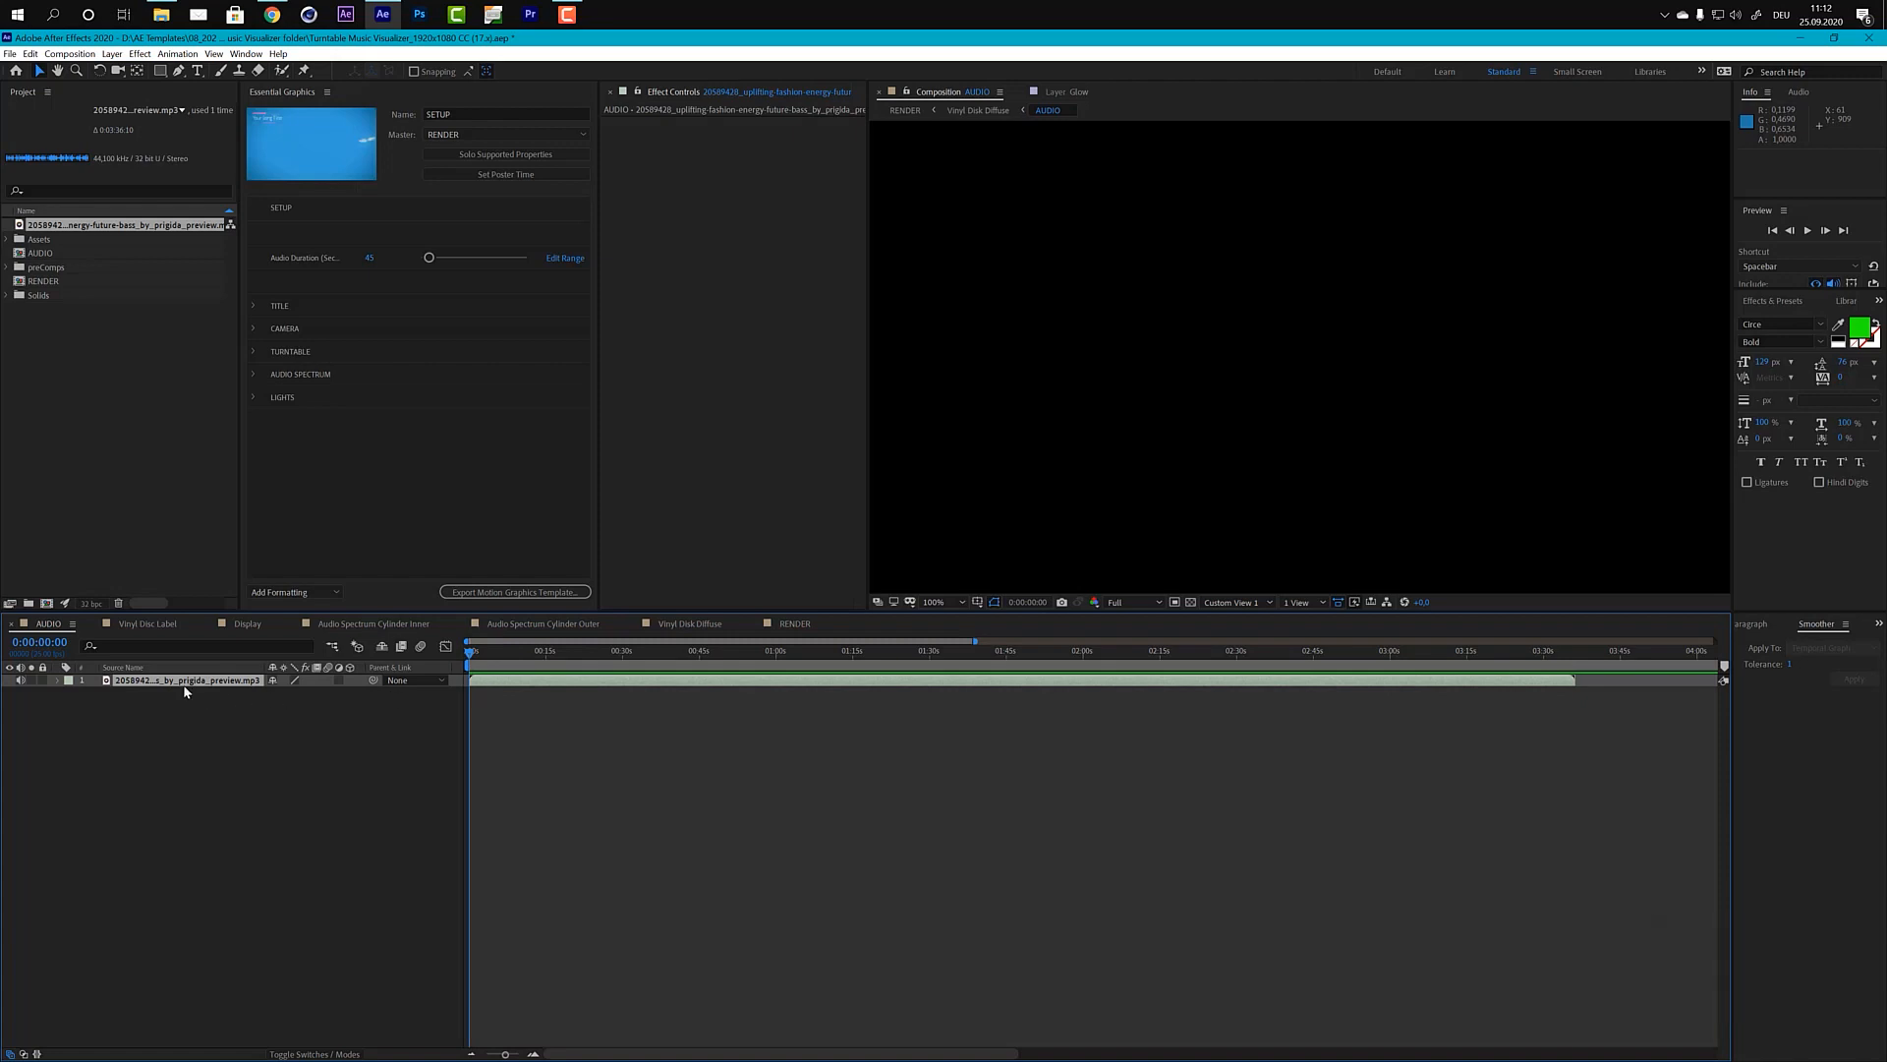
key(l)
key(l)
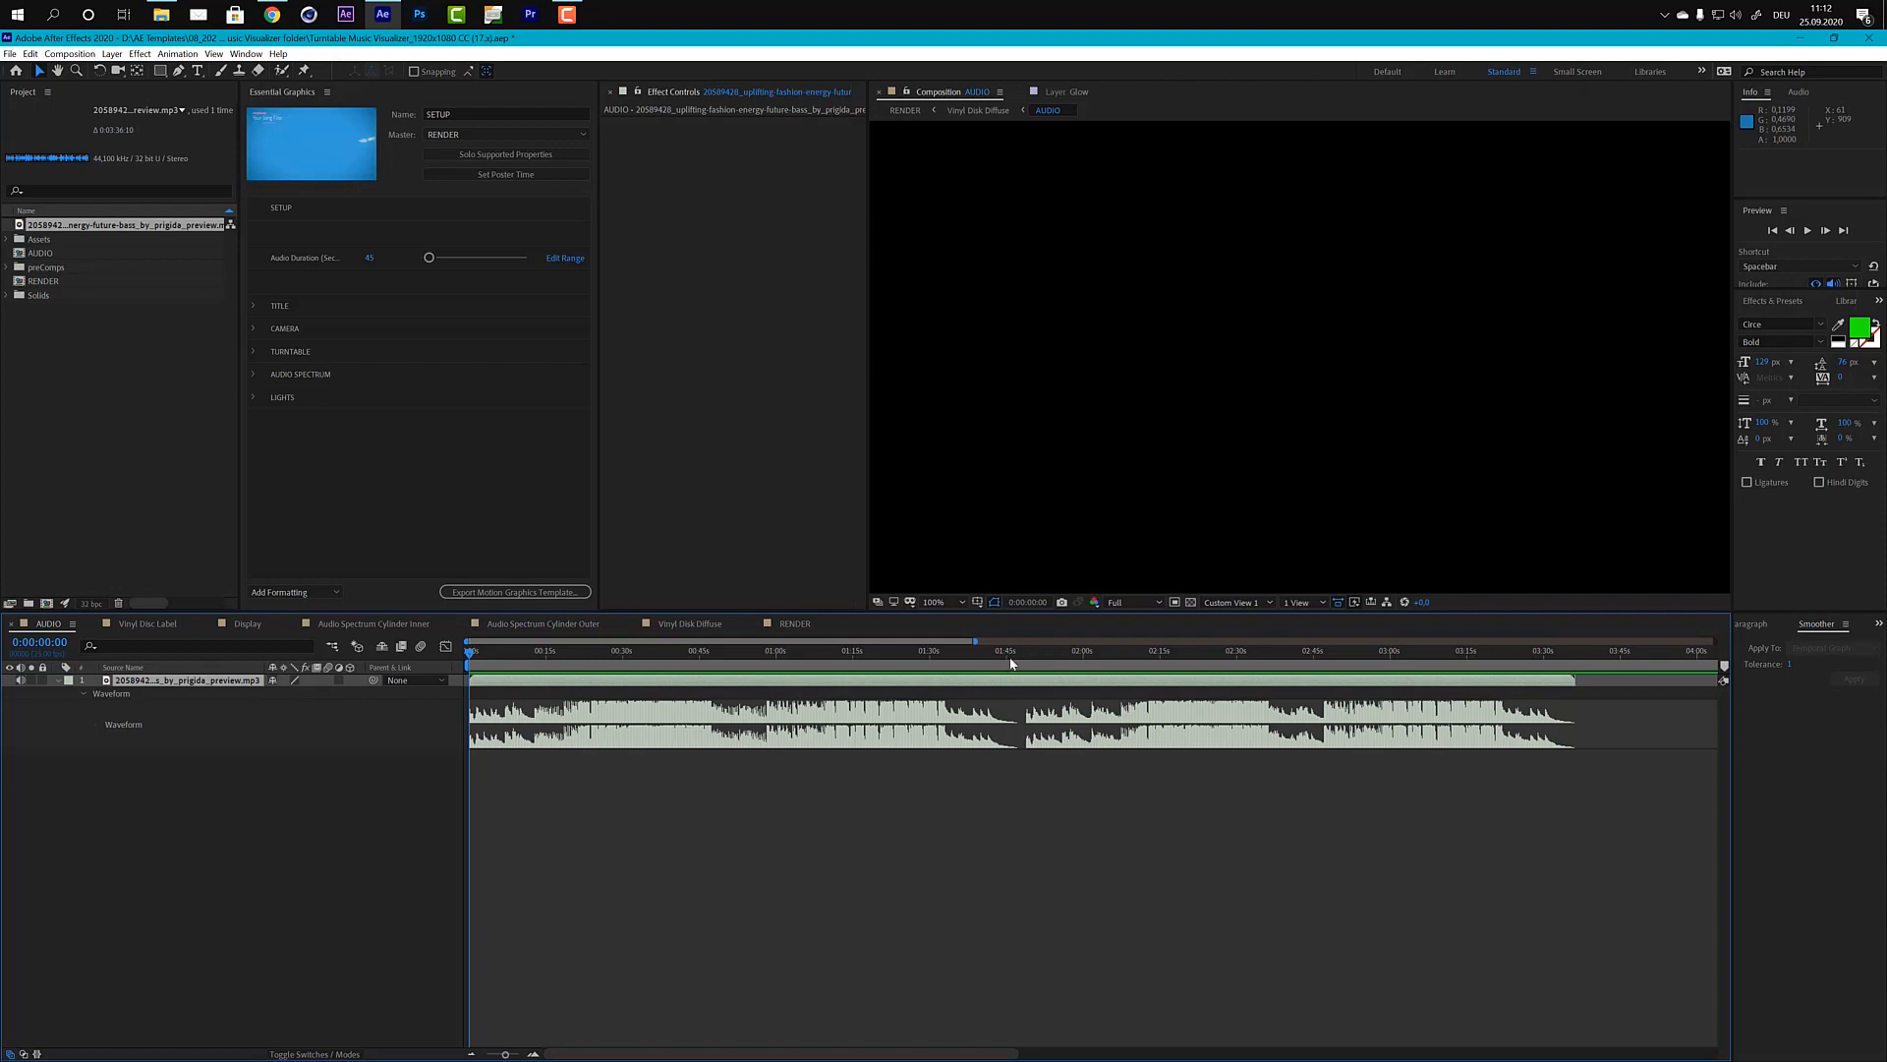
Step: Set the current time to 0:01:45:00 and trim the end of the audio layer to that point
click(1008, 663)
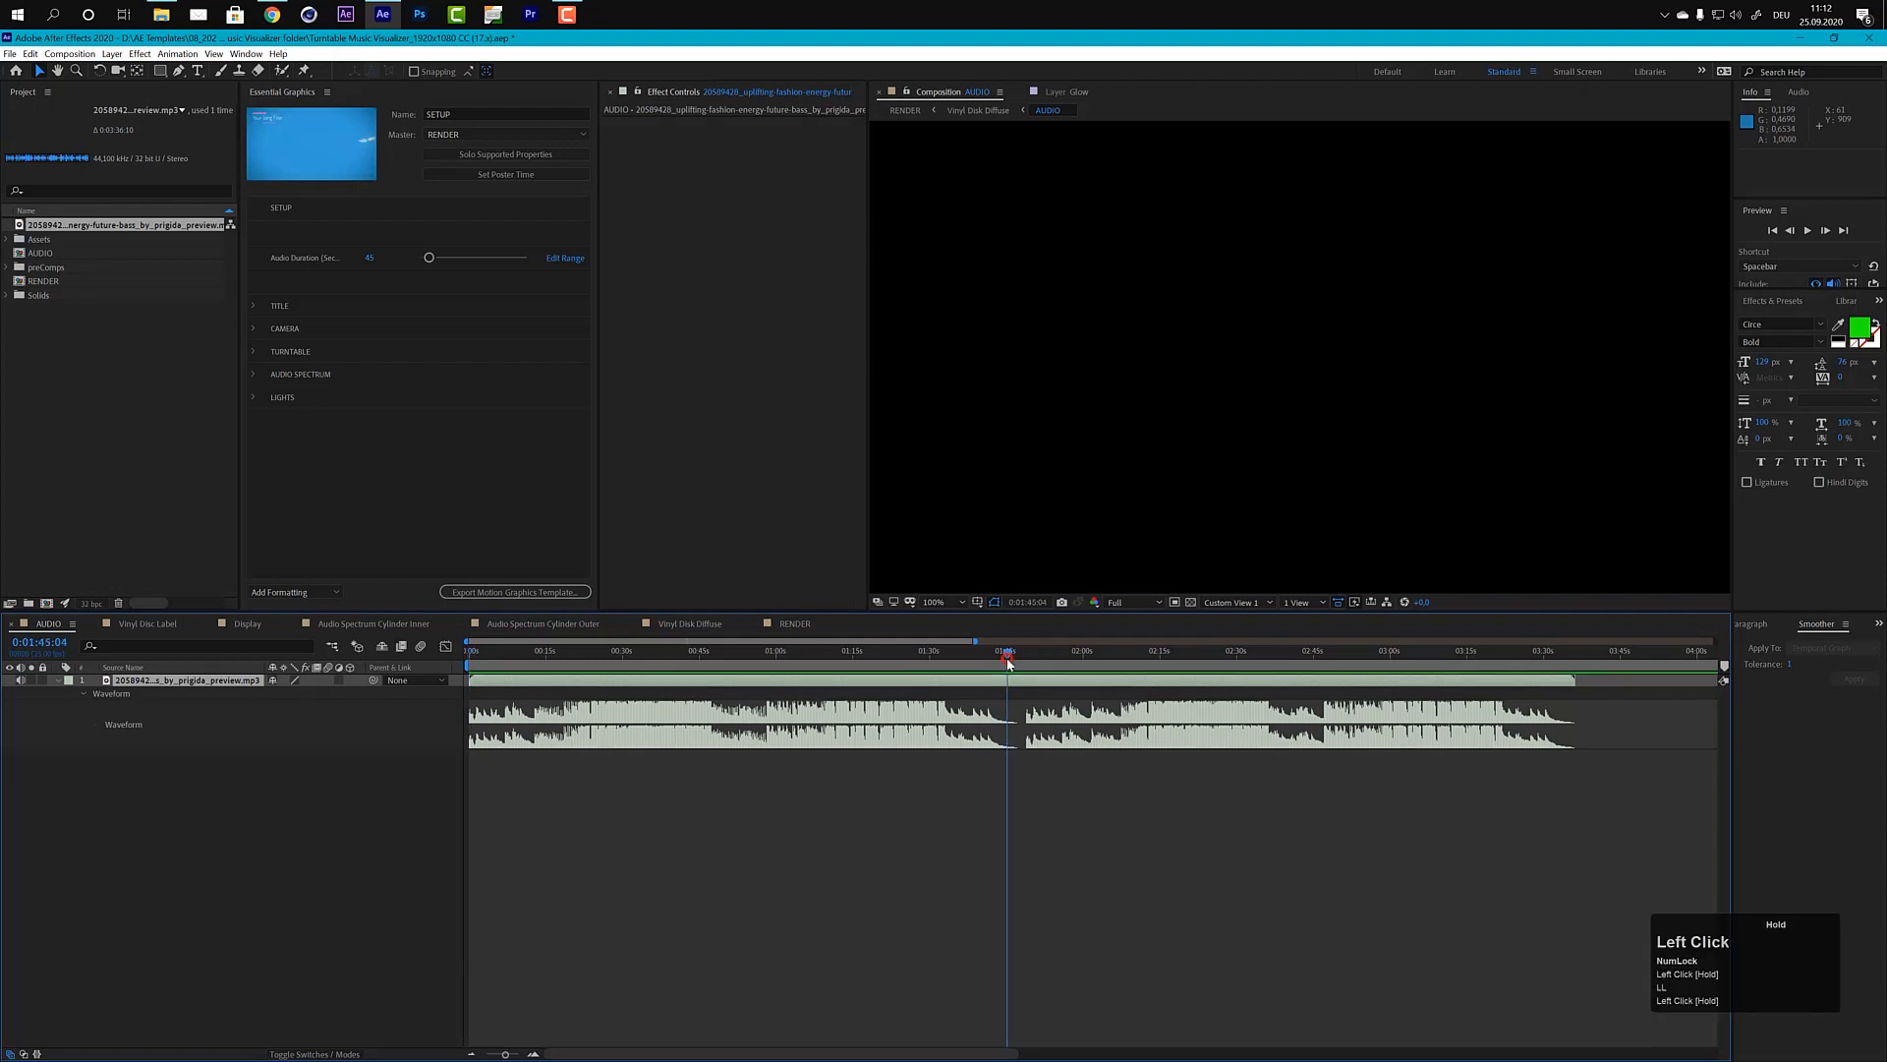
drag(1006, 663, 1009, 662)
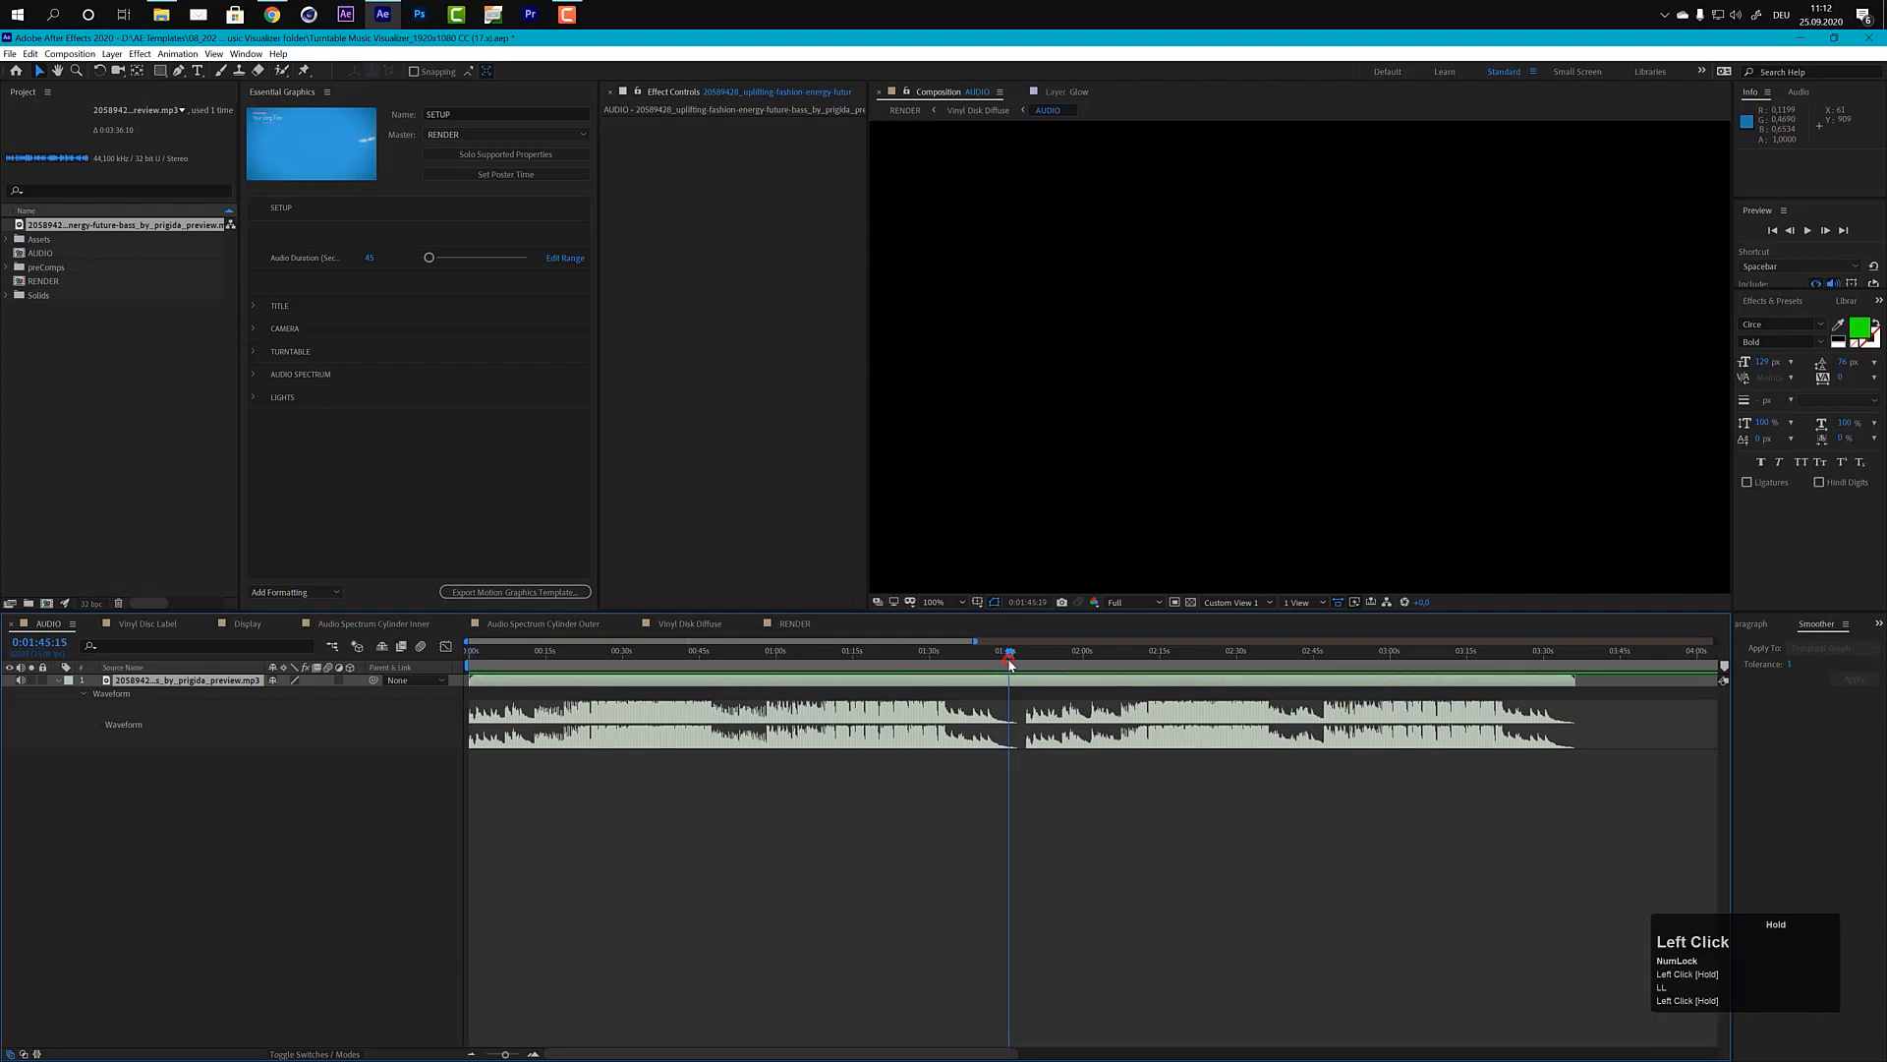
click(34, 646)
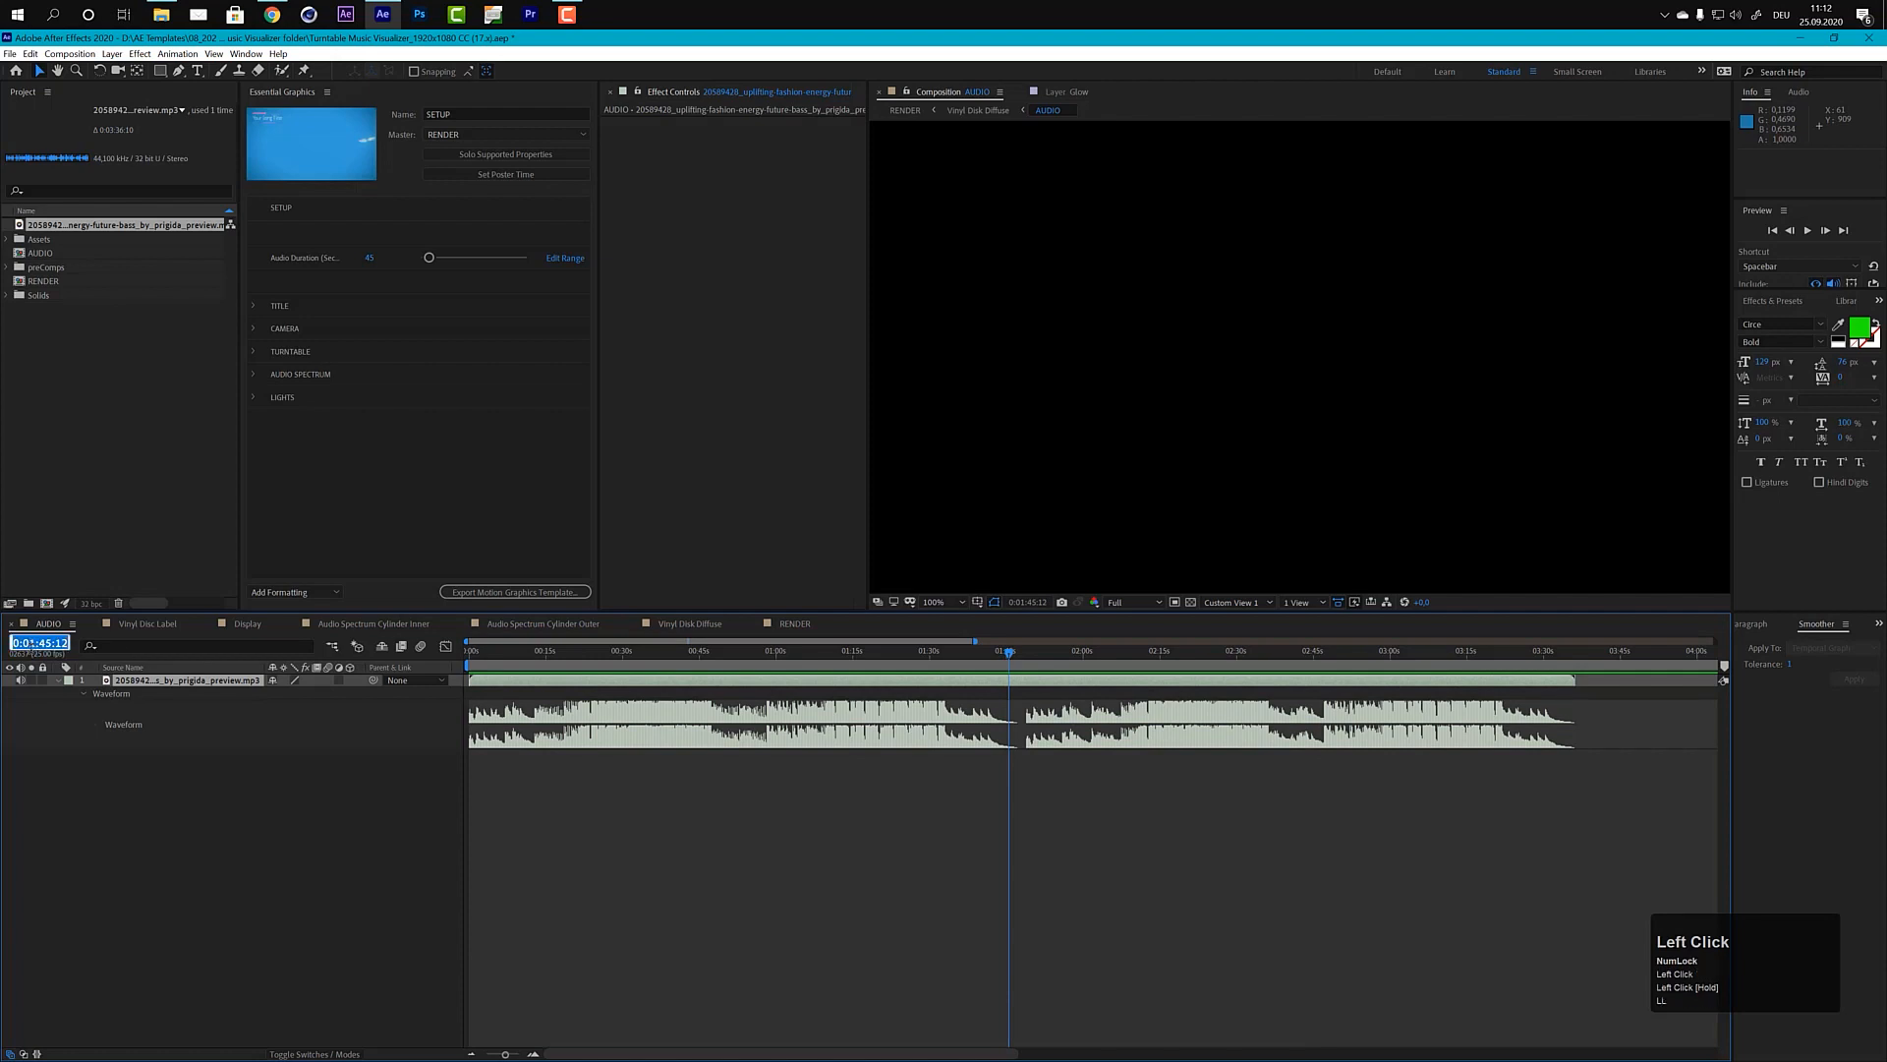
text(14500)
key(Return)
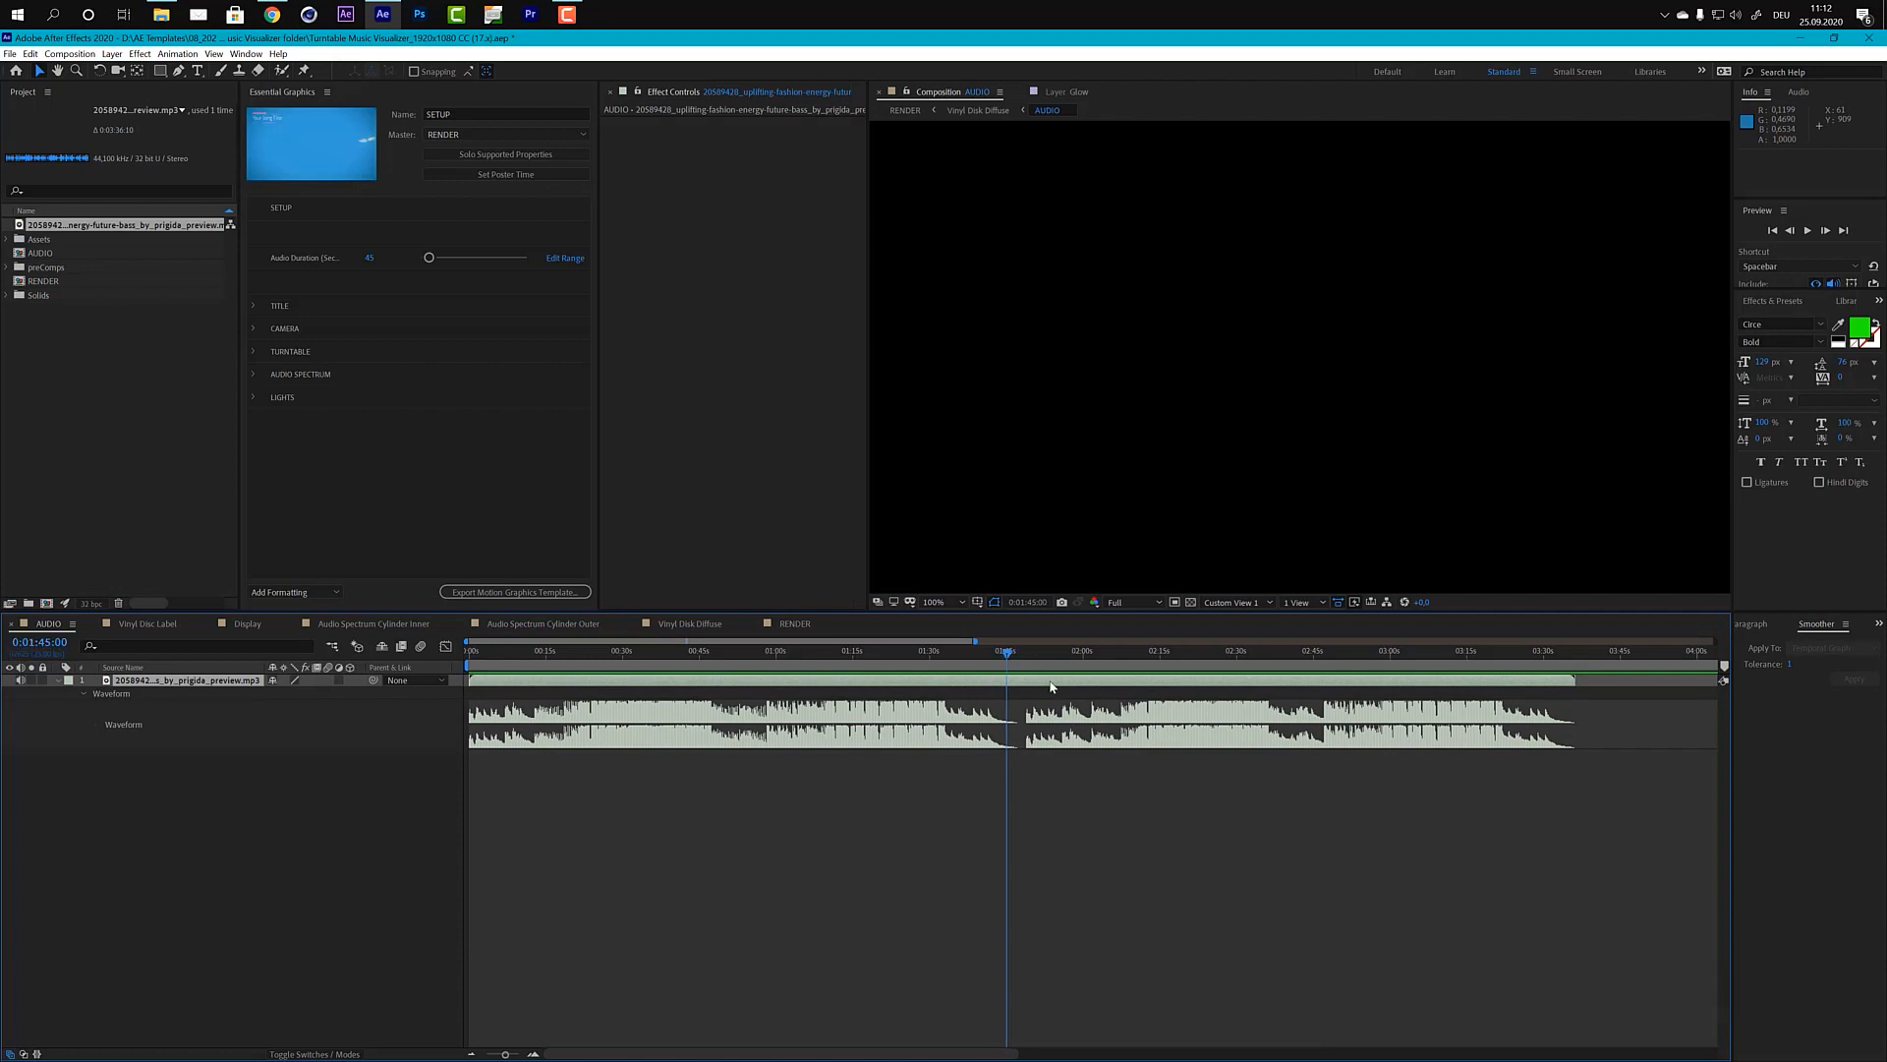
drag(1577, 679, 1004, 686)
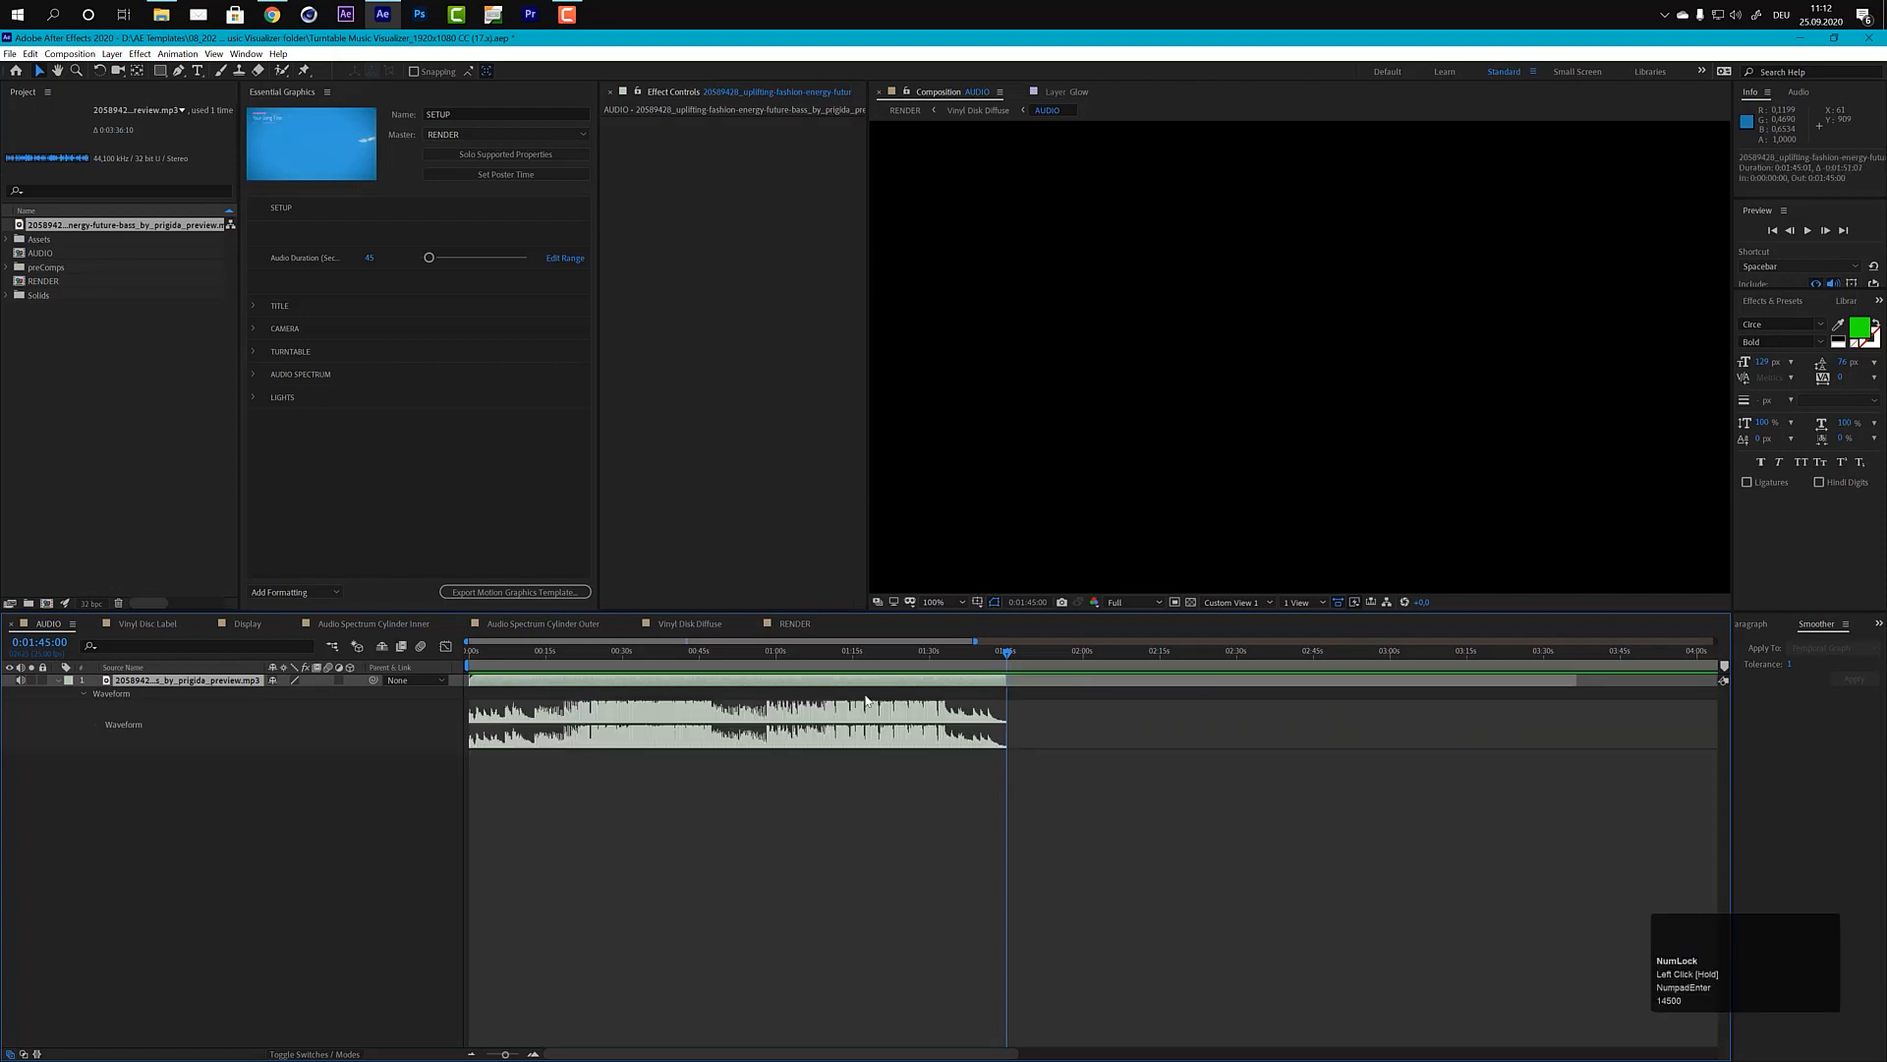
Step: Select the trimmed audio layer and jump from mid-track to its out point to check the end time
click(816, 682)
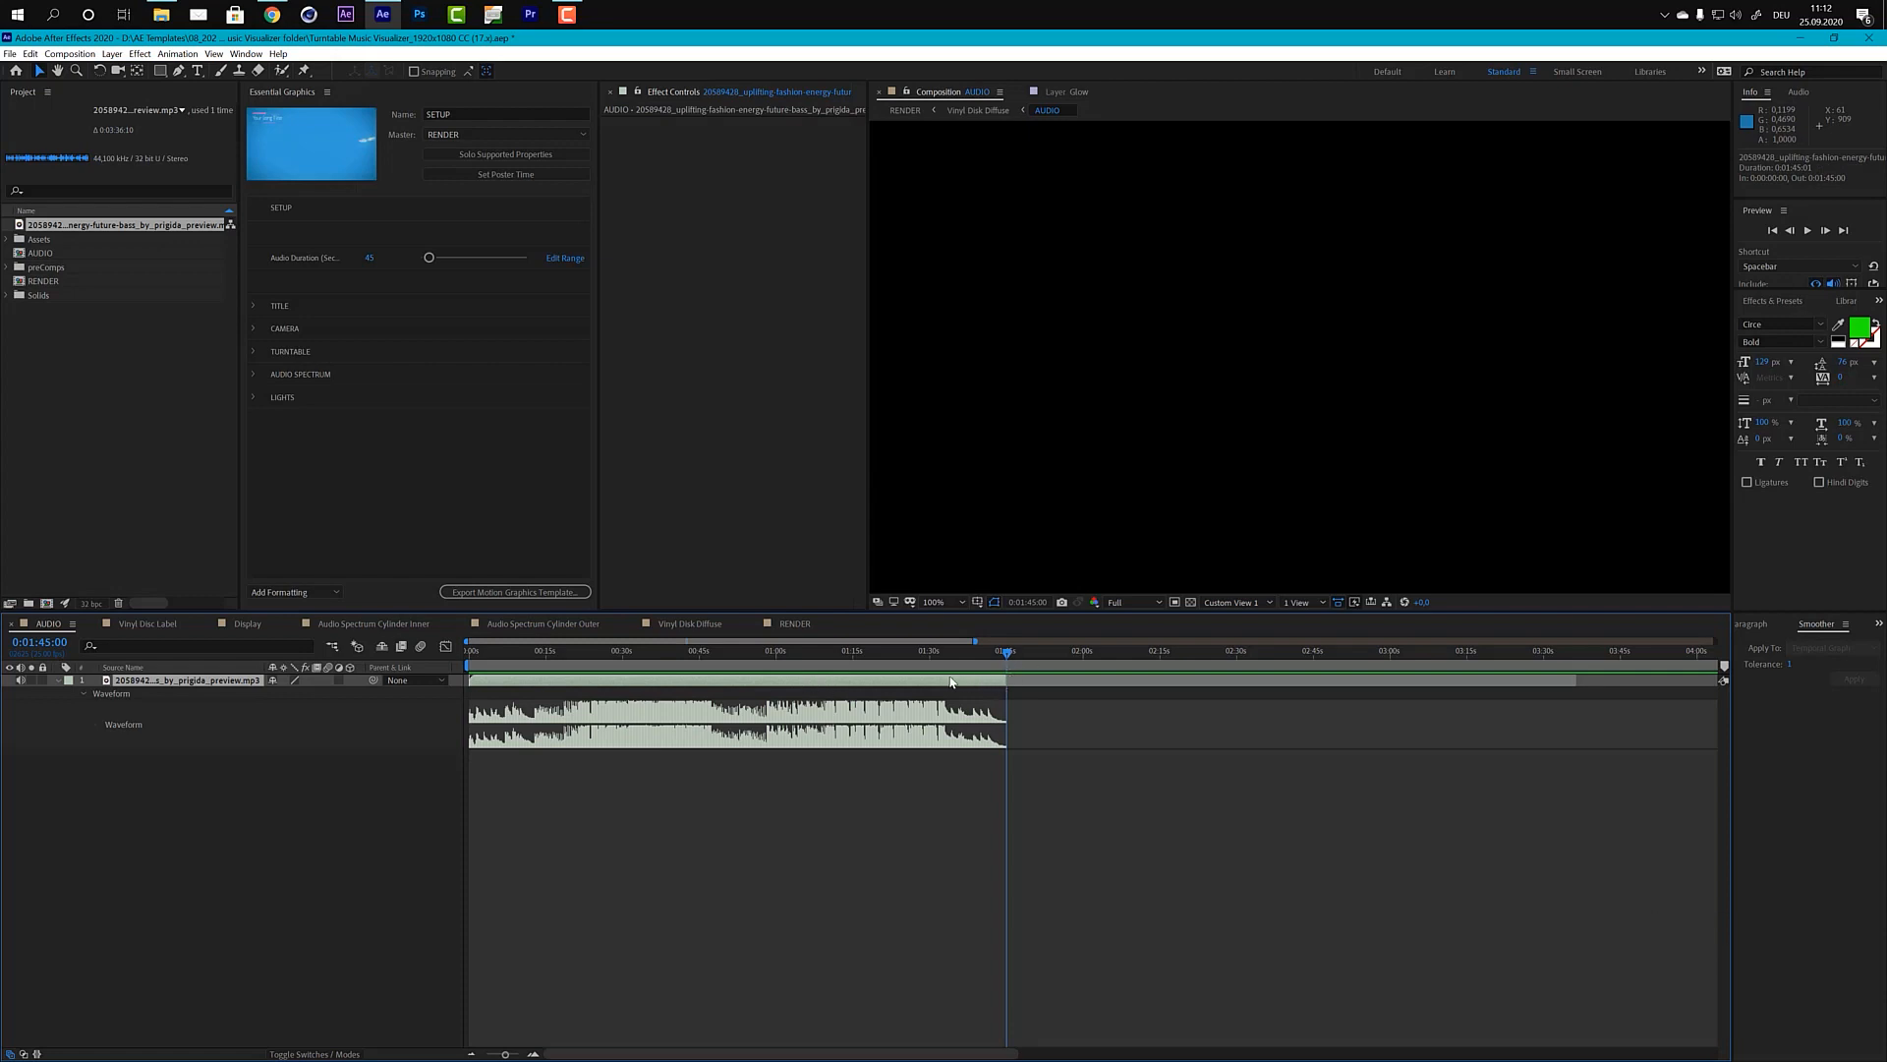
click(822, 651)
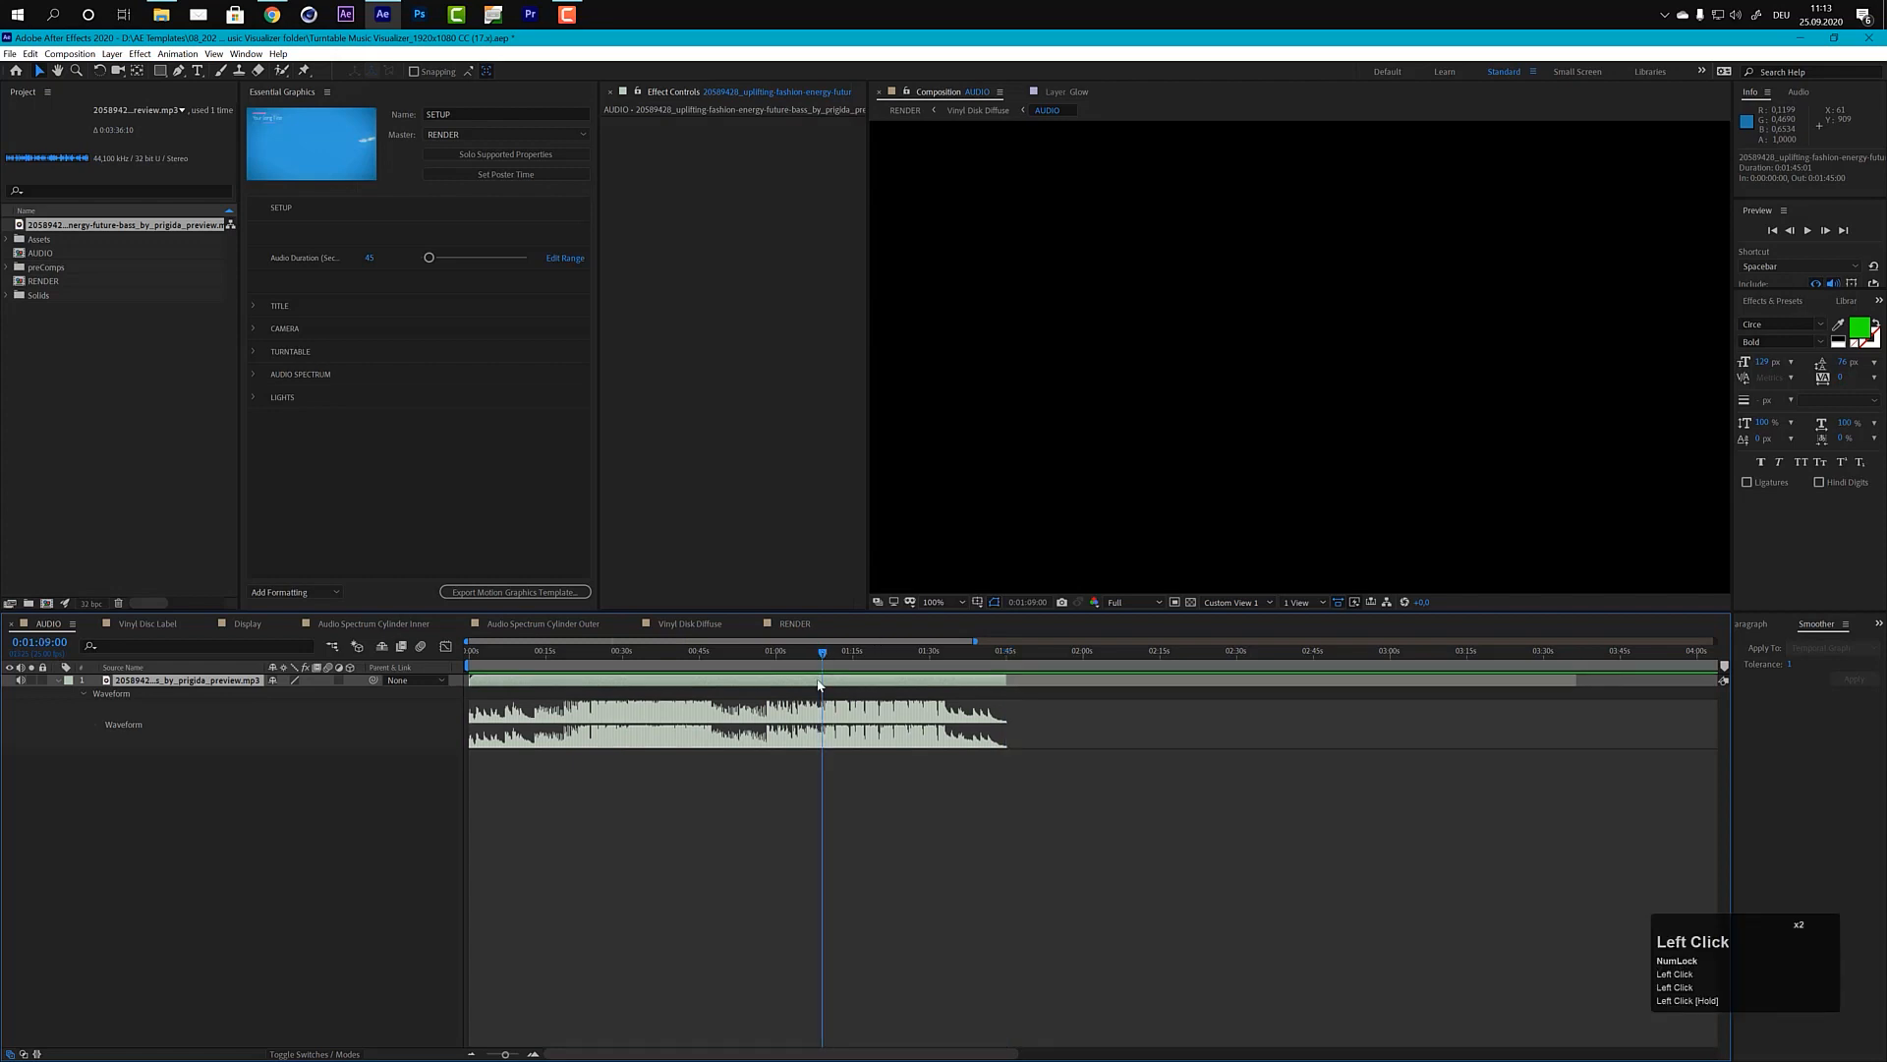
key(o)
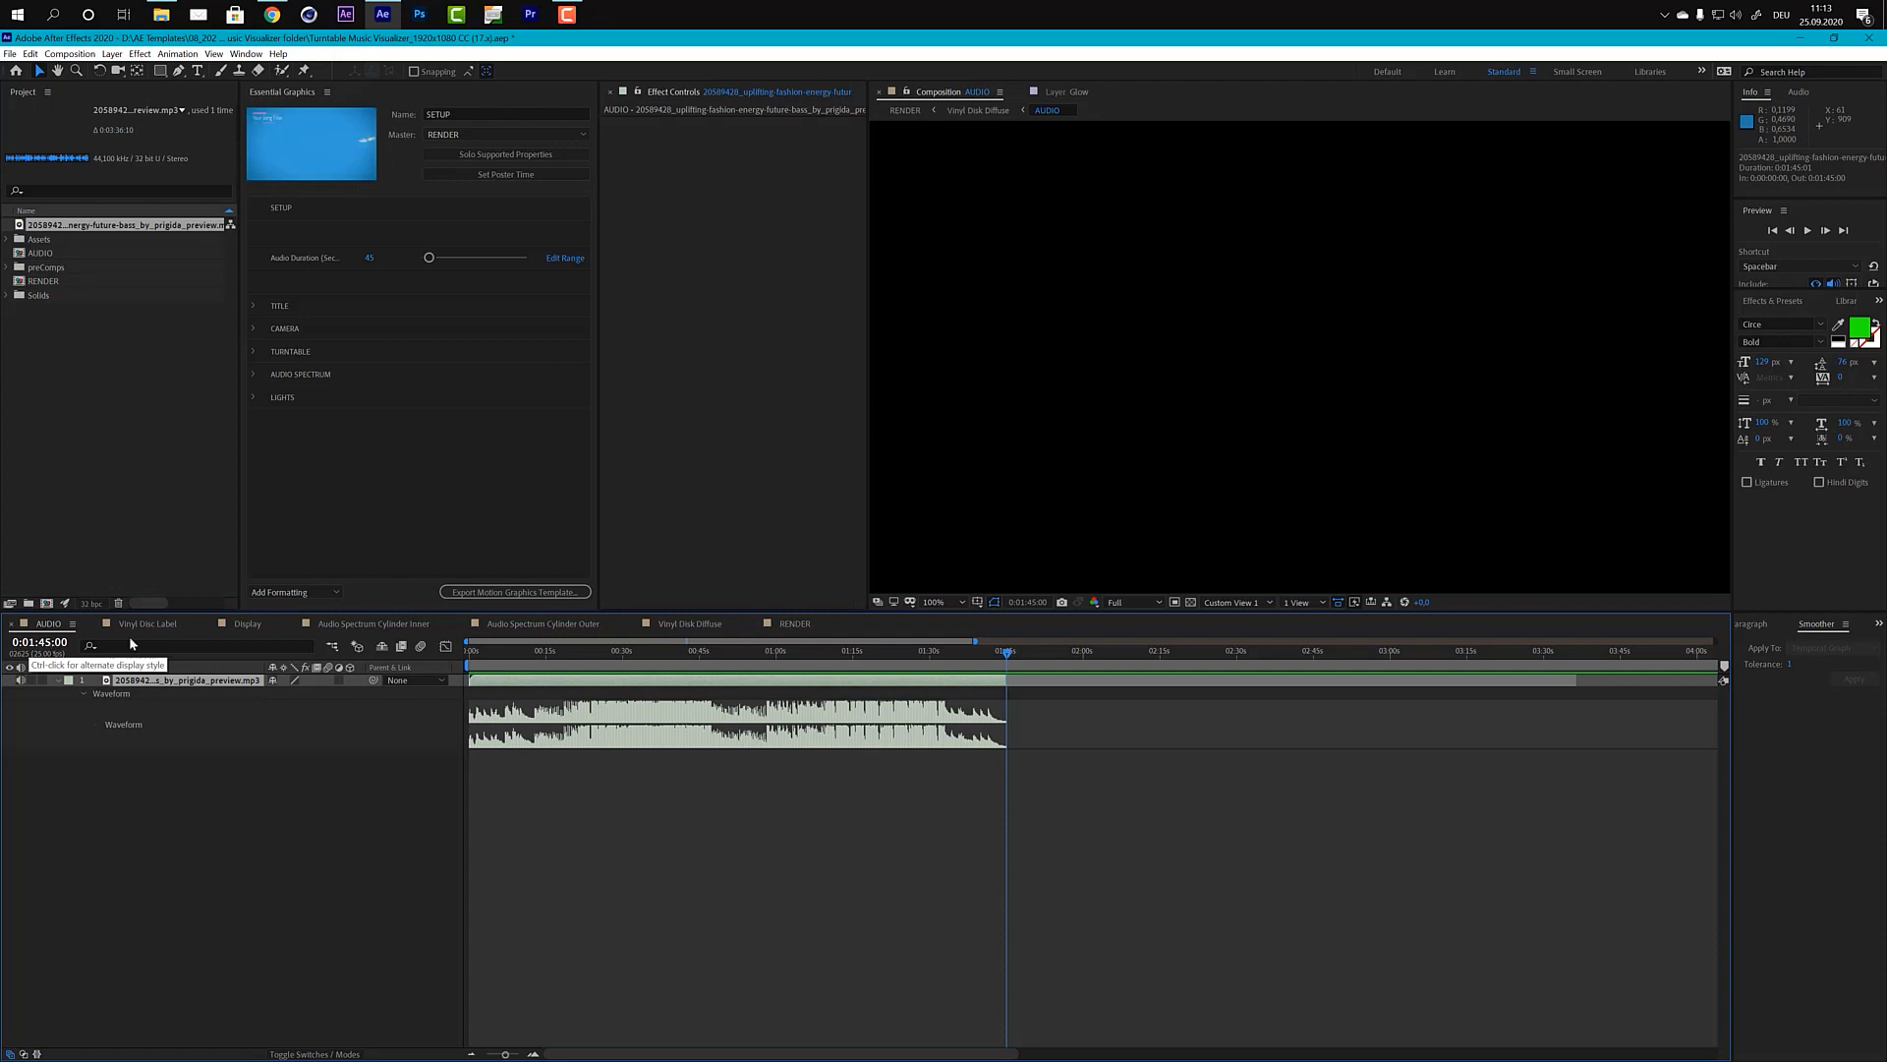
Step: In the RENDER composition, cut the Turntable layer's closing rotation keyframes and paste them at the music's end, 0:01:48:12
click(795, 625)
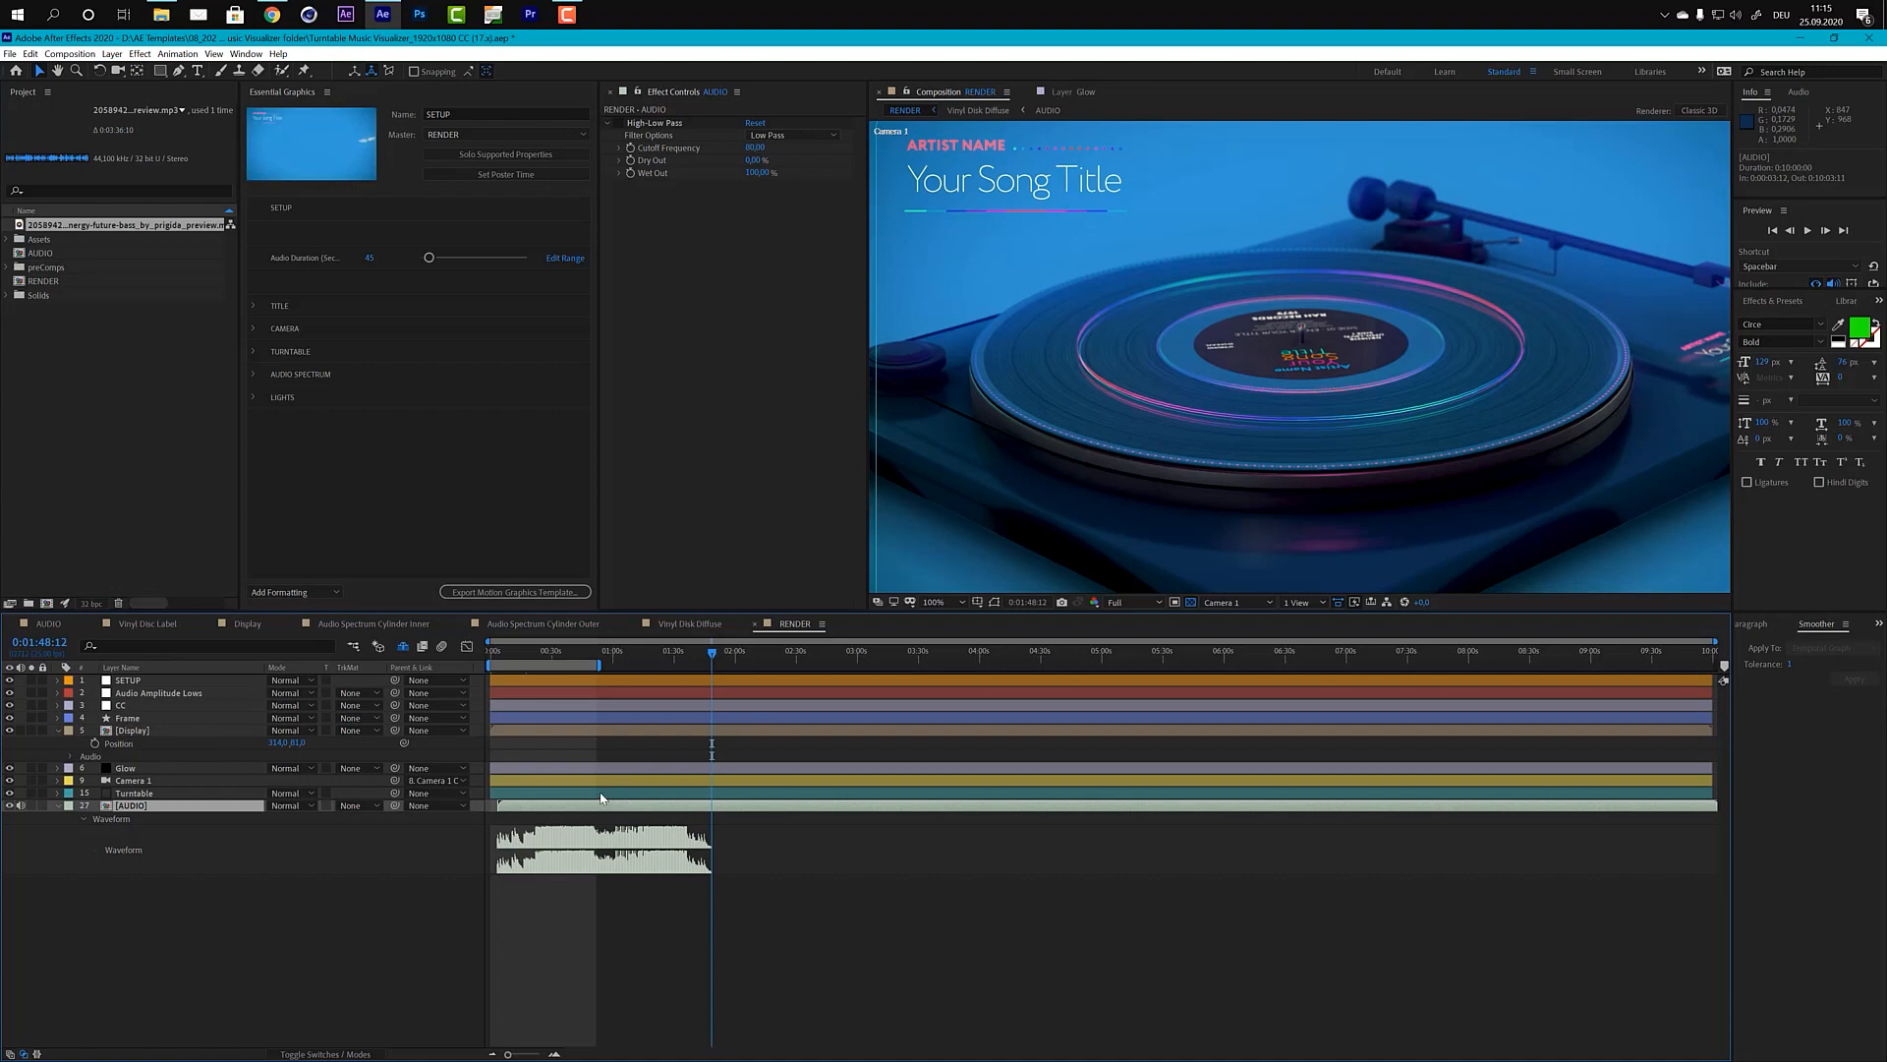
click(193, 793)
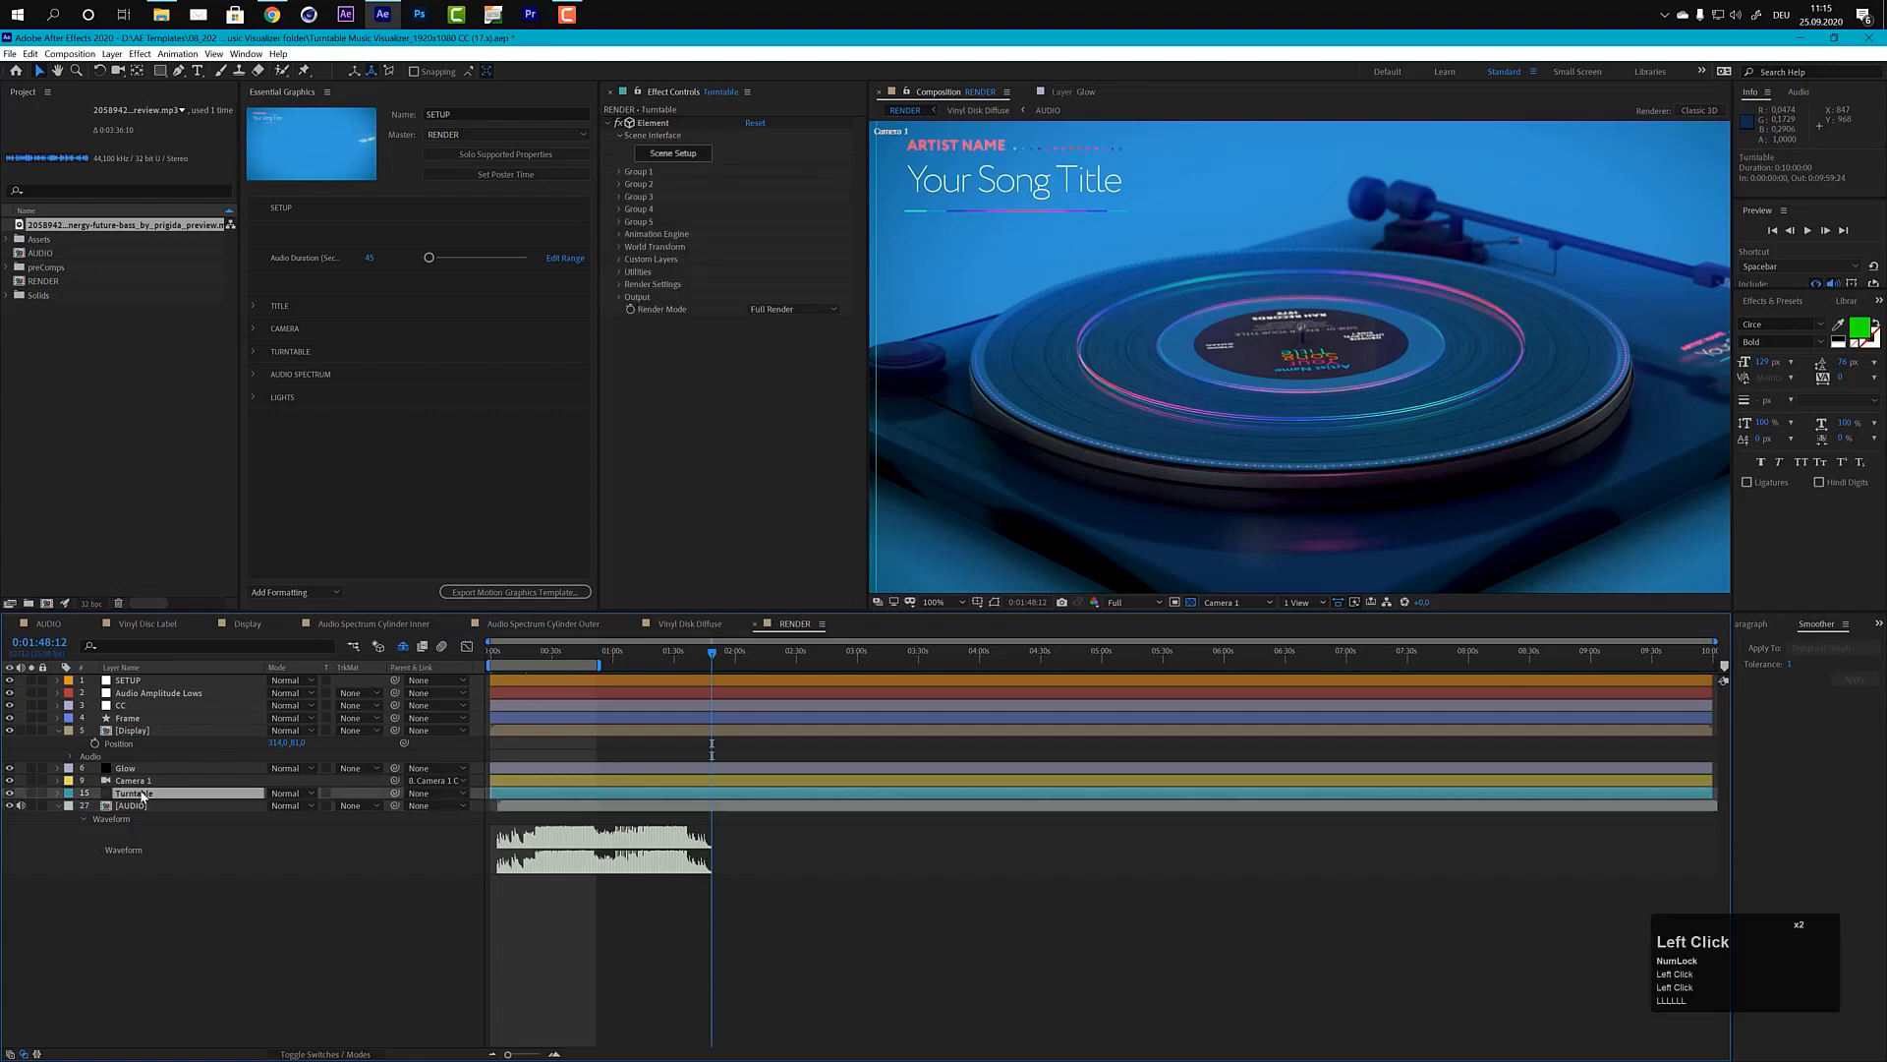
key(u)
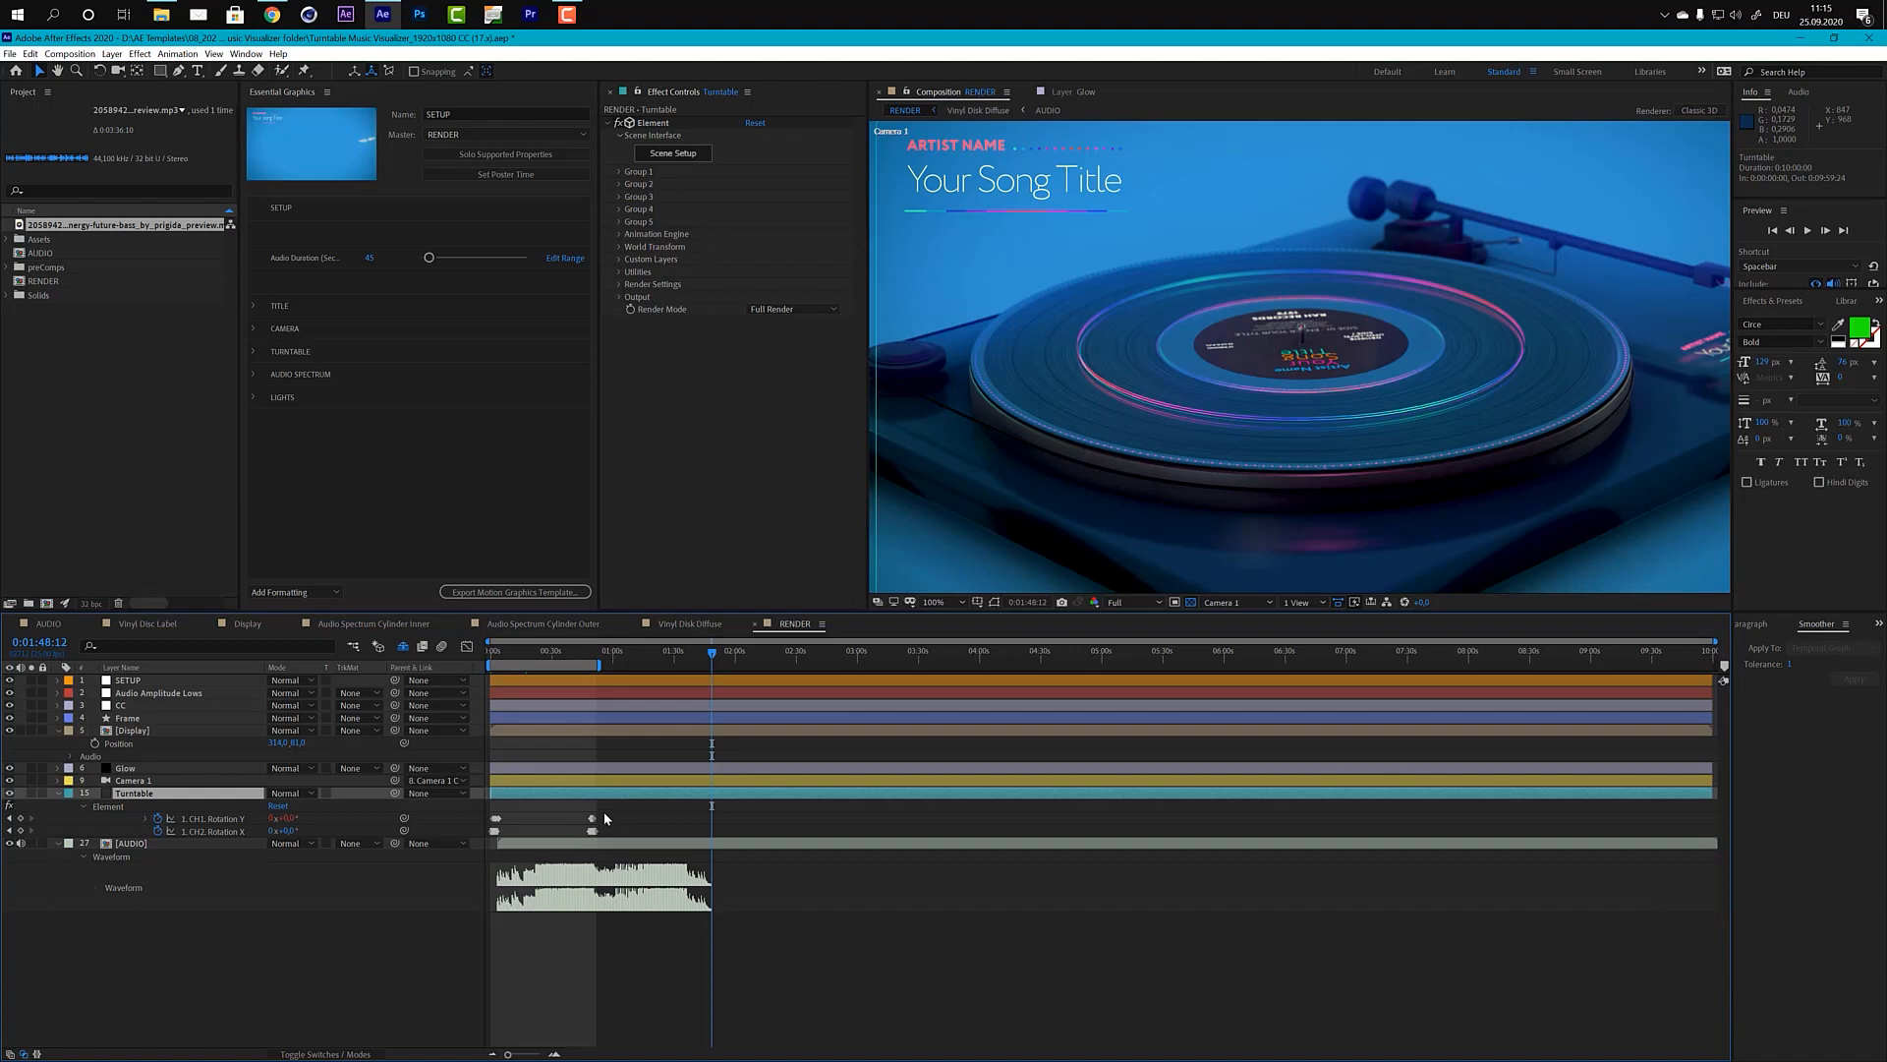
drag(603, 811, 581, 834)
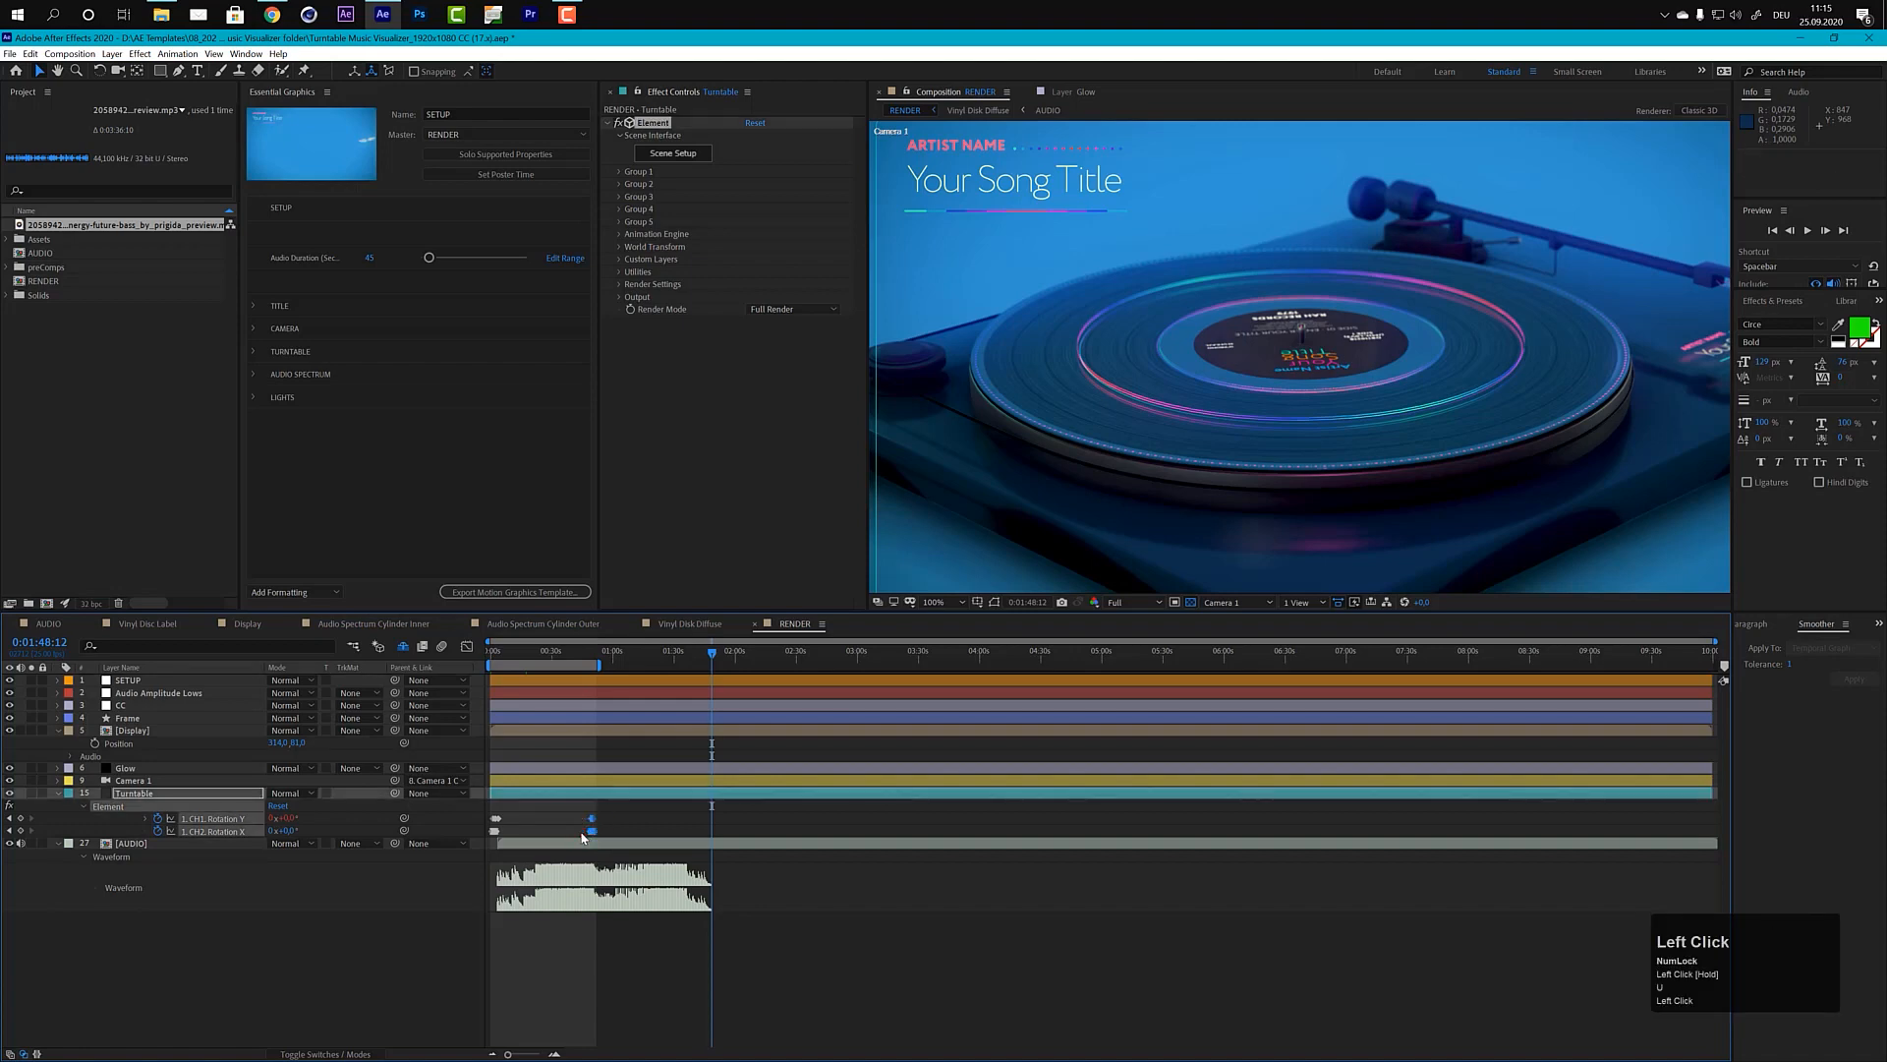
key(ctrl)
key(ctrl+x)
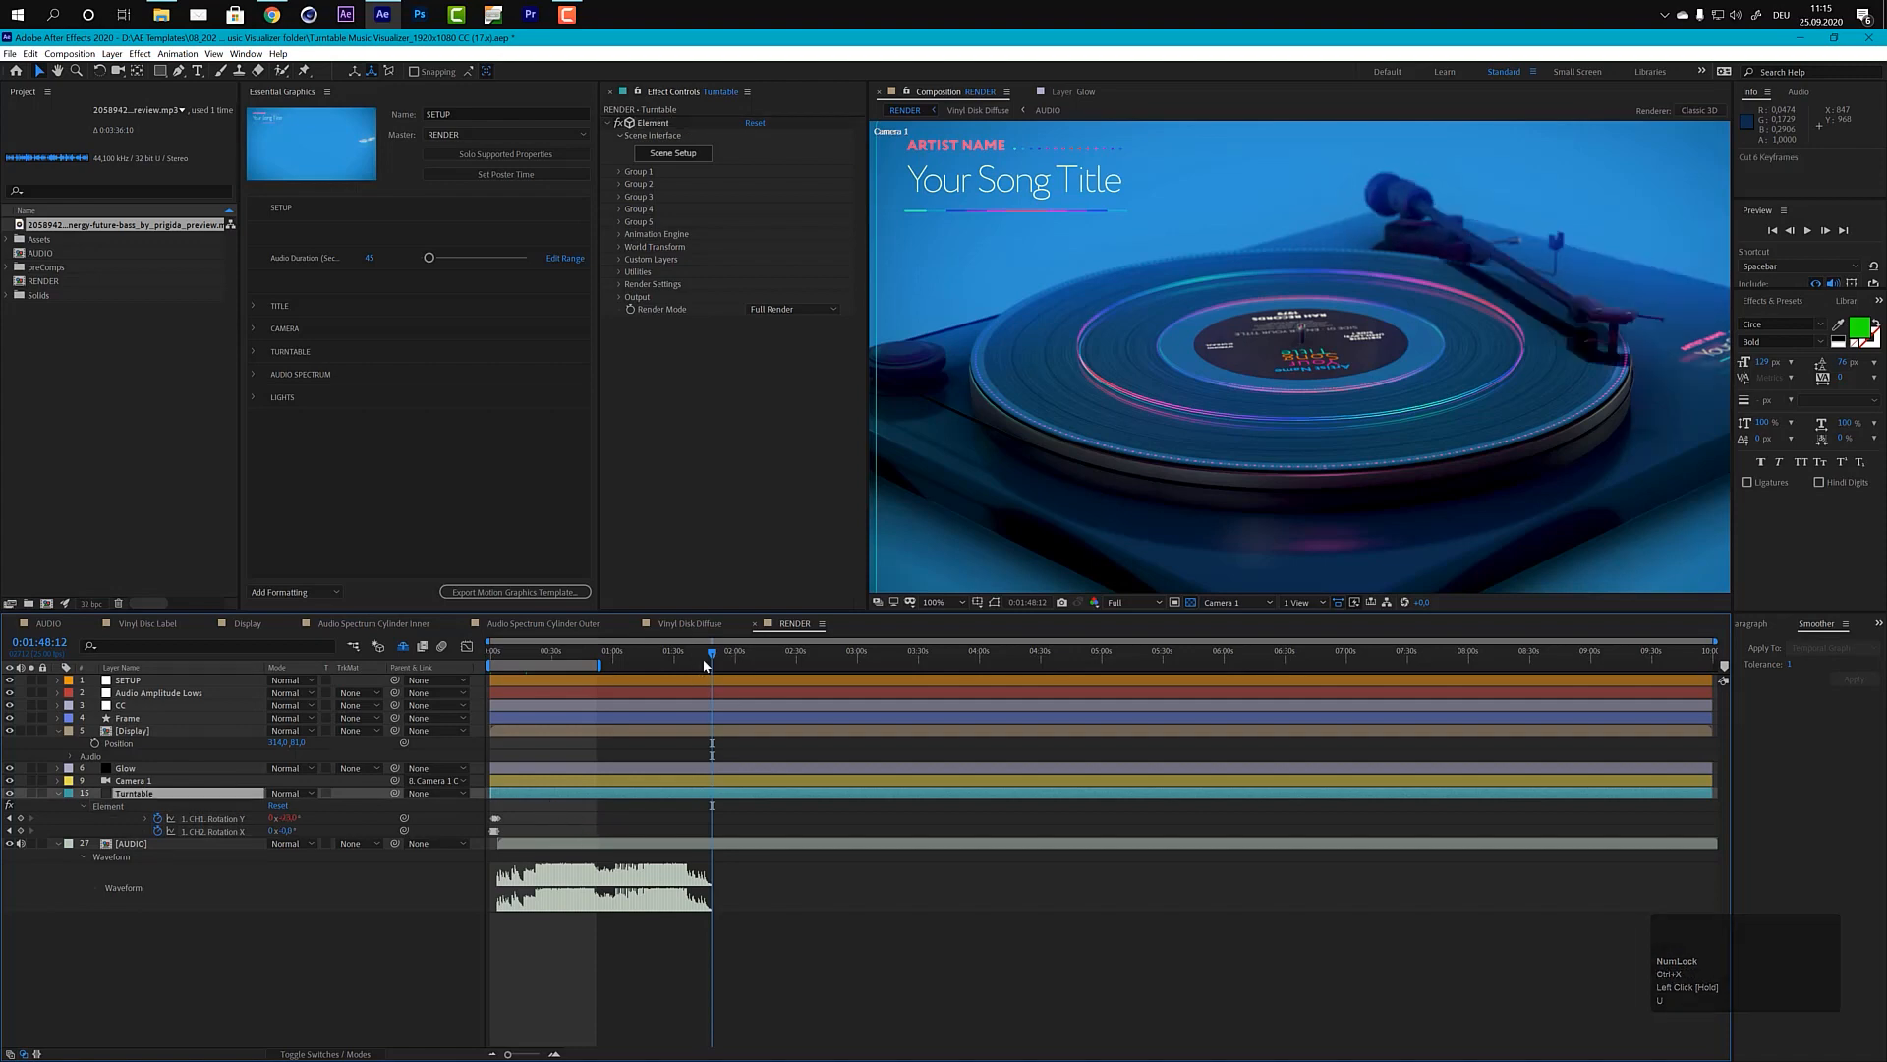
key(ctrl+v)
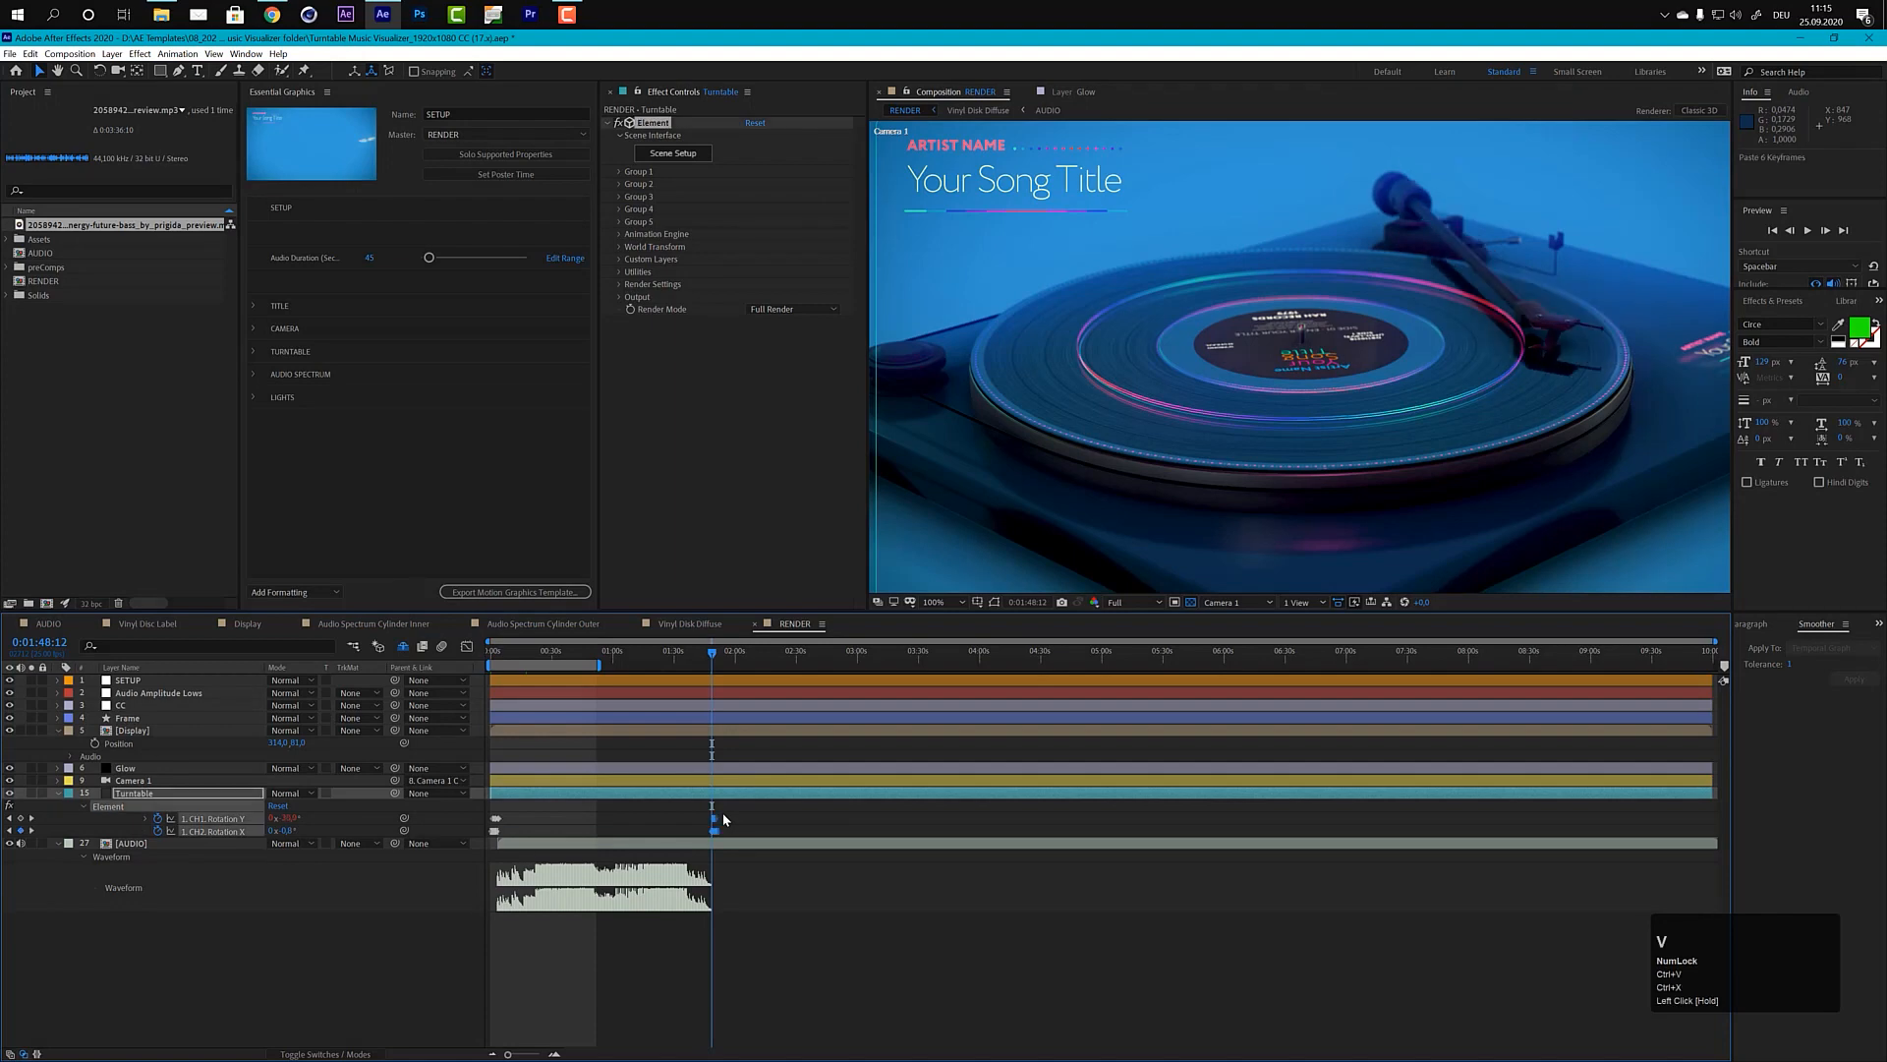
Step: Scrub through the moved Turntable rotation keyframes to check the tonearm's return animation after the music ends
alt+scroll(722, 812, down, 4)
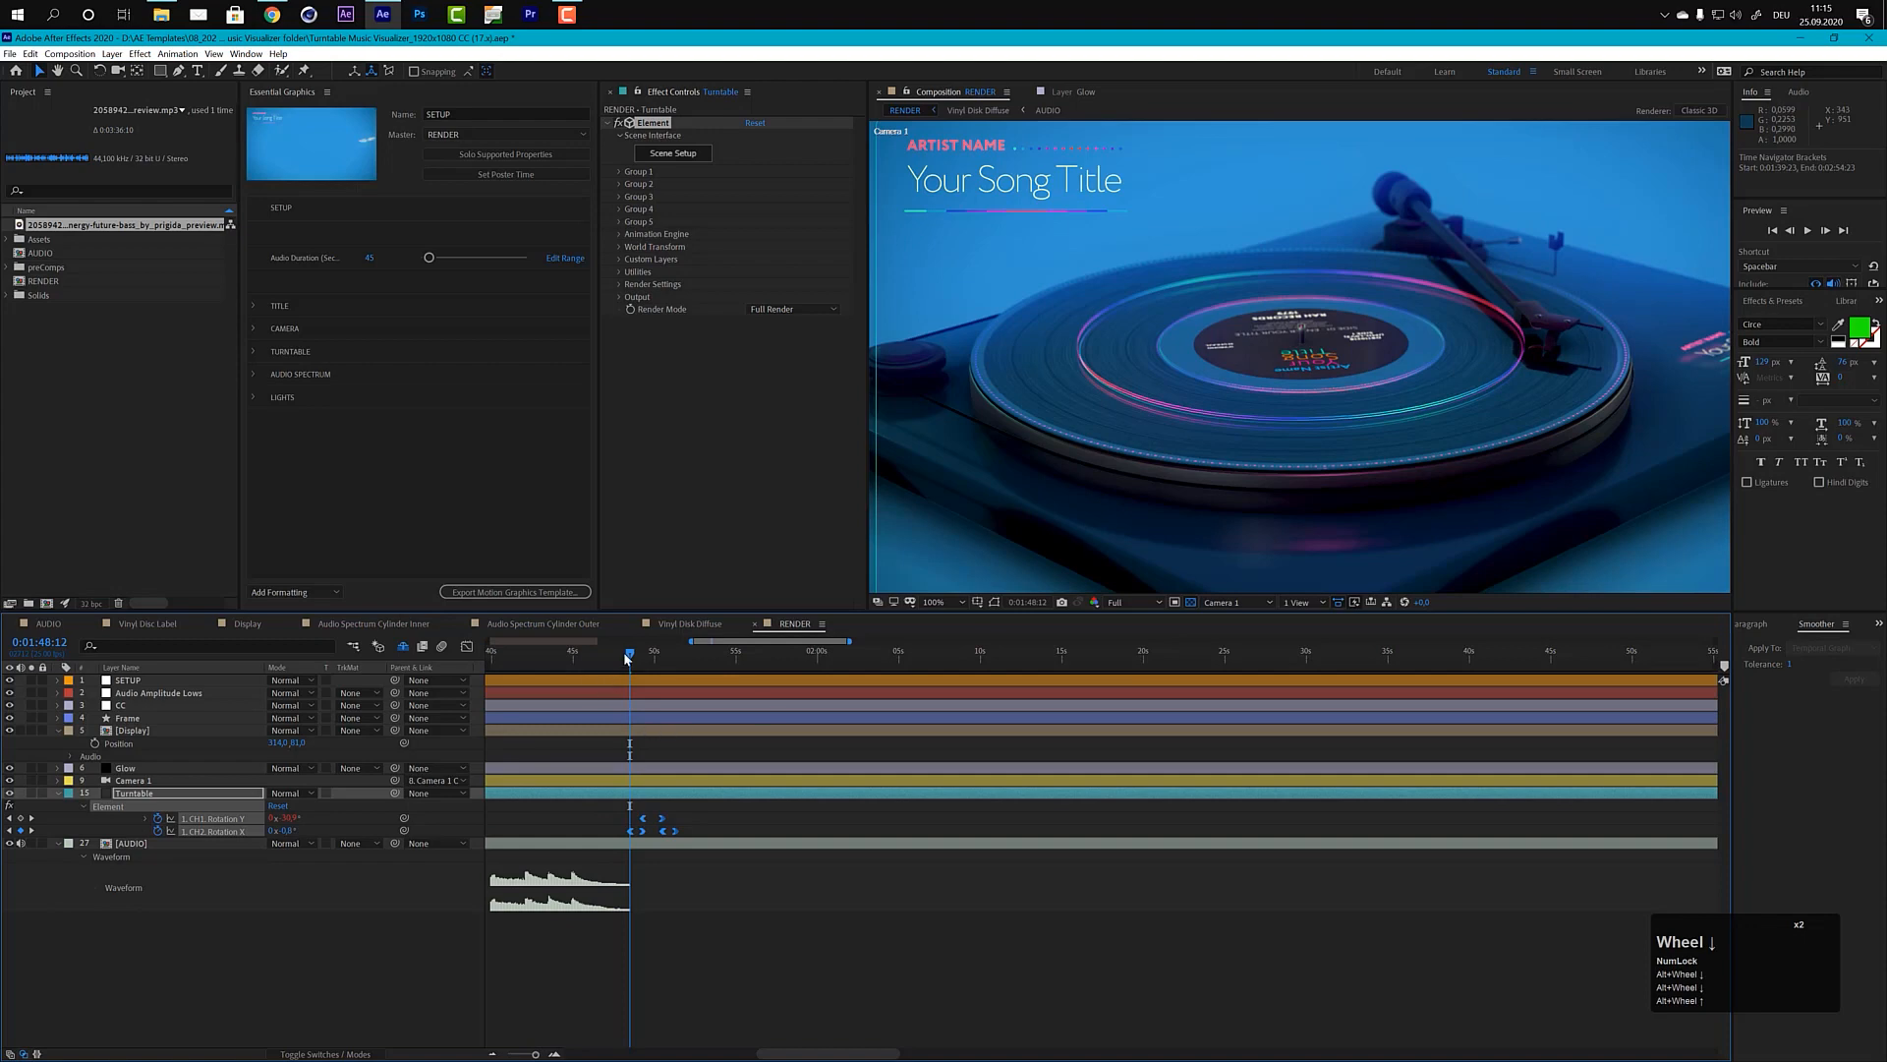
drag(632, 656, 636, 657)
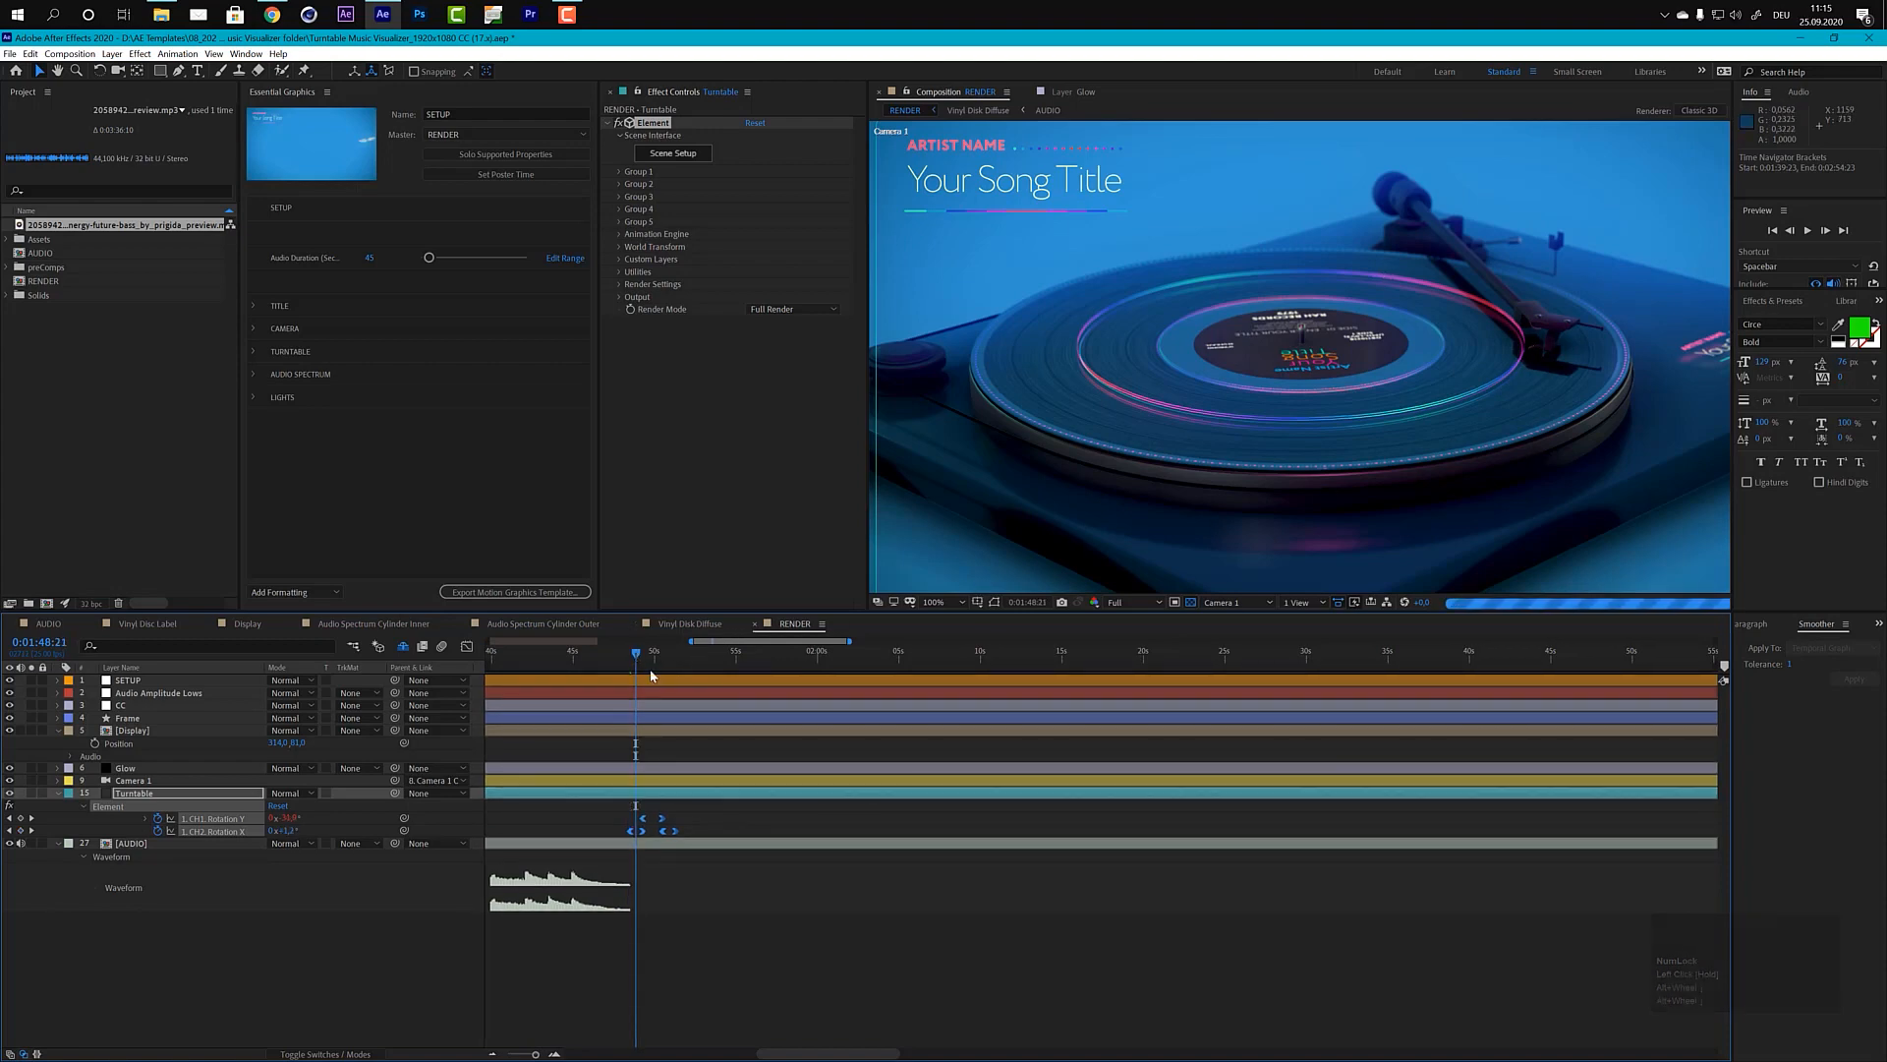
drag(636, 655, 651, 657)
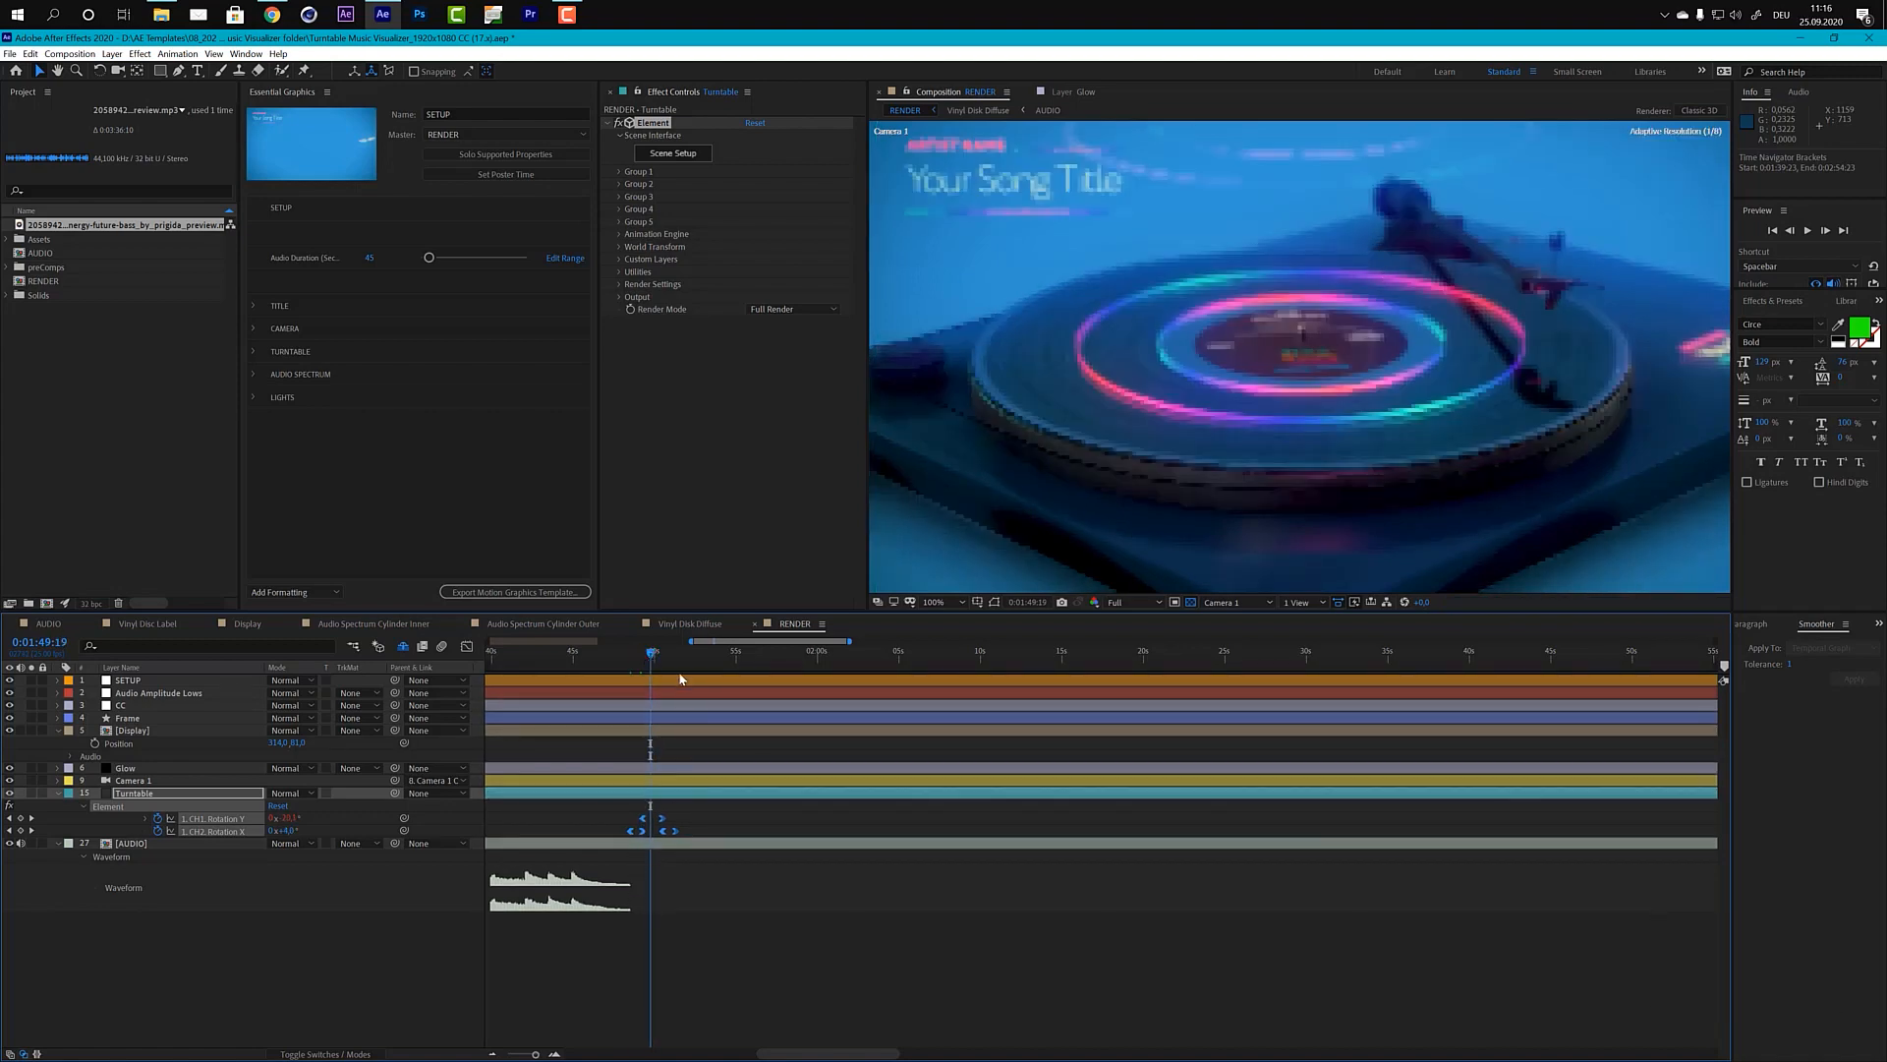
drag(651, 657, 663, 657)
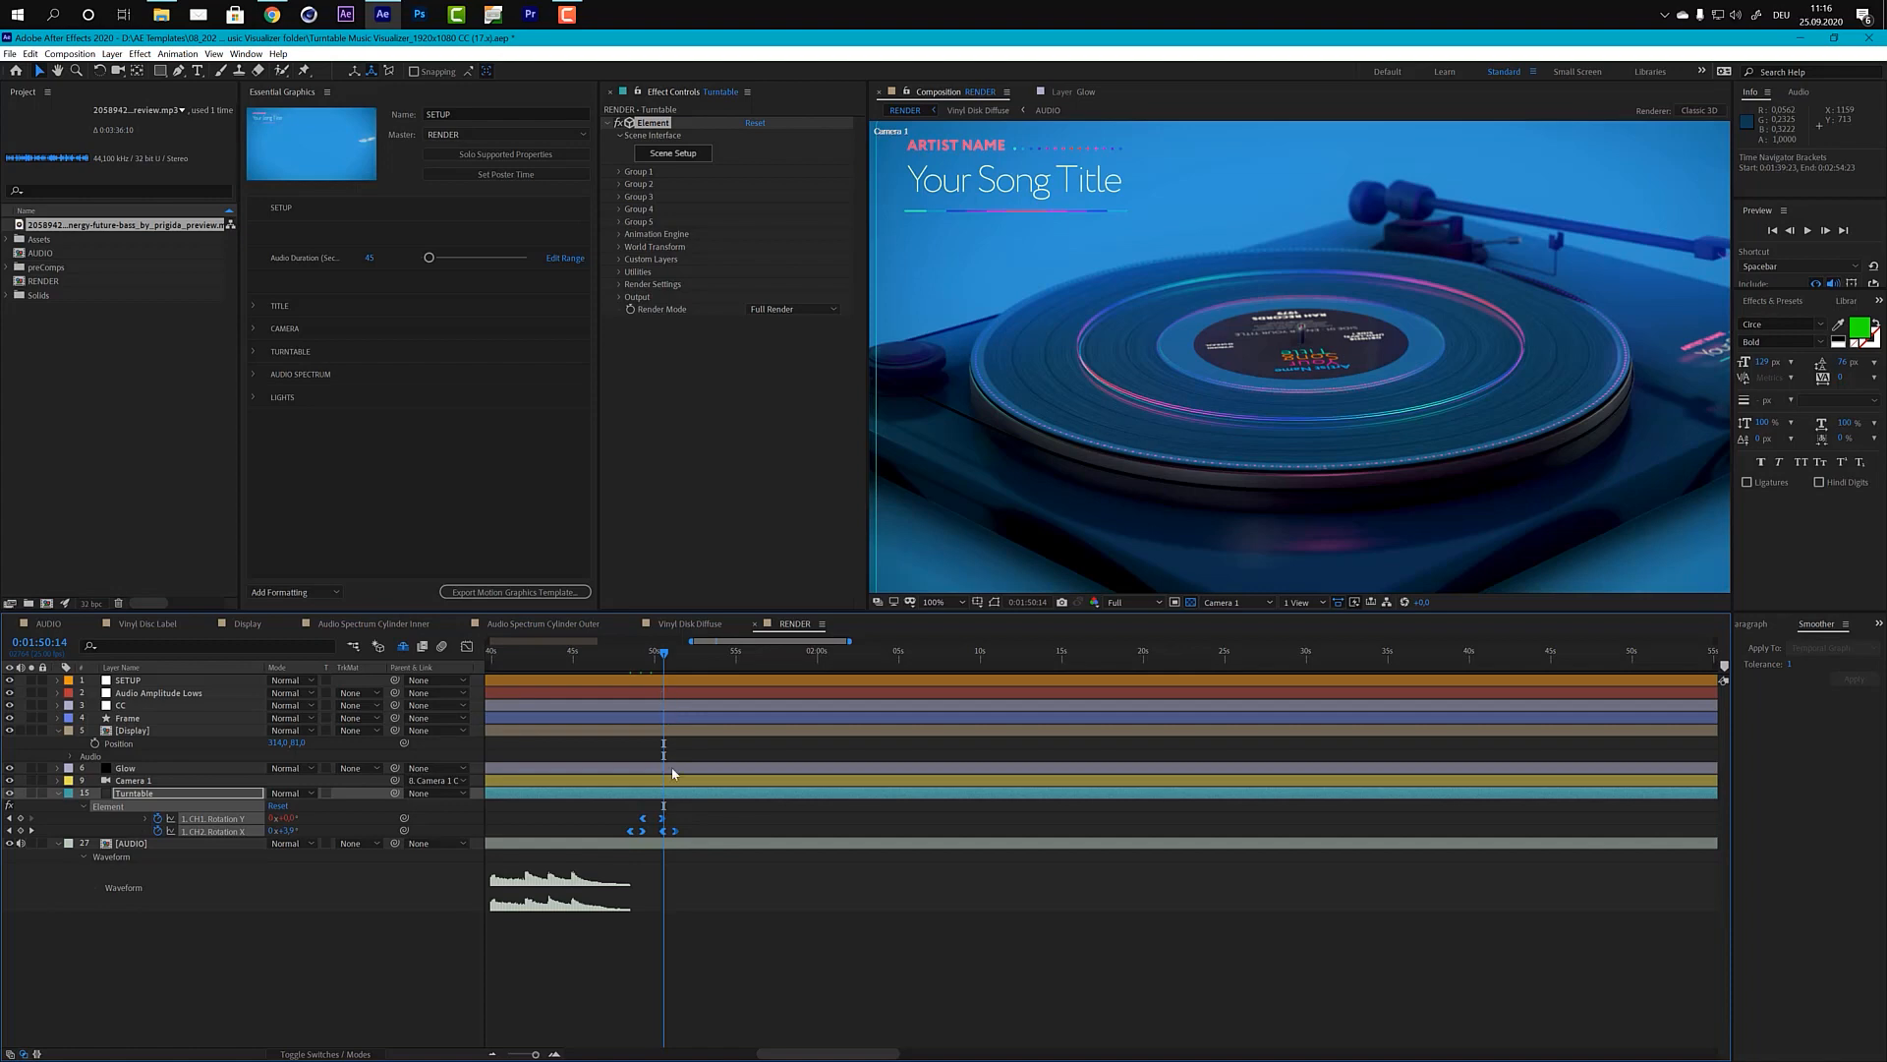
alt+scroll(672, 773, down, 3)
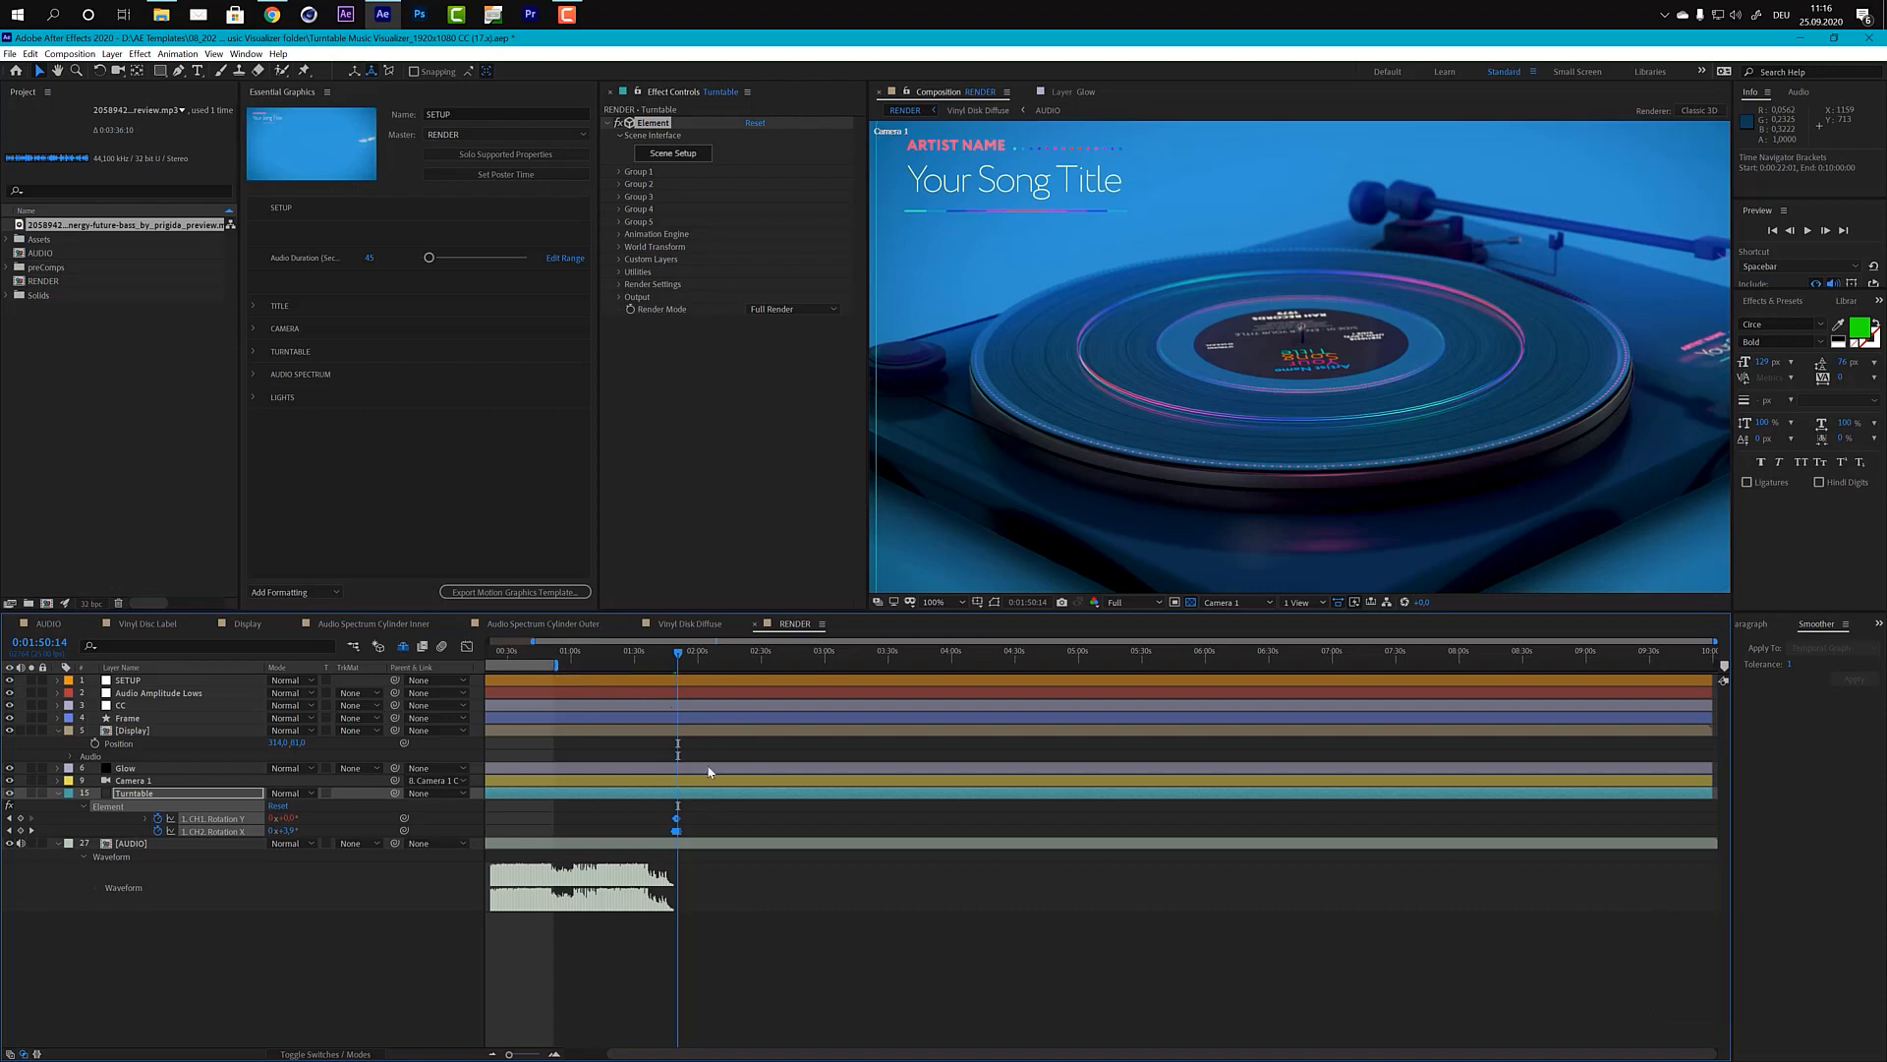
alt+scroll(702, 787, up, 3)
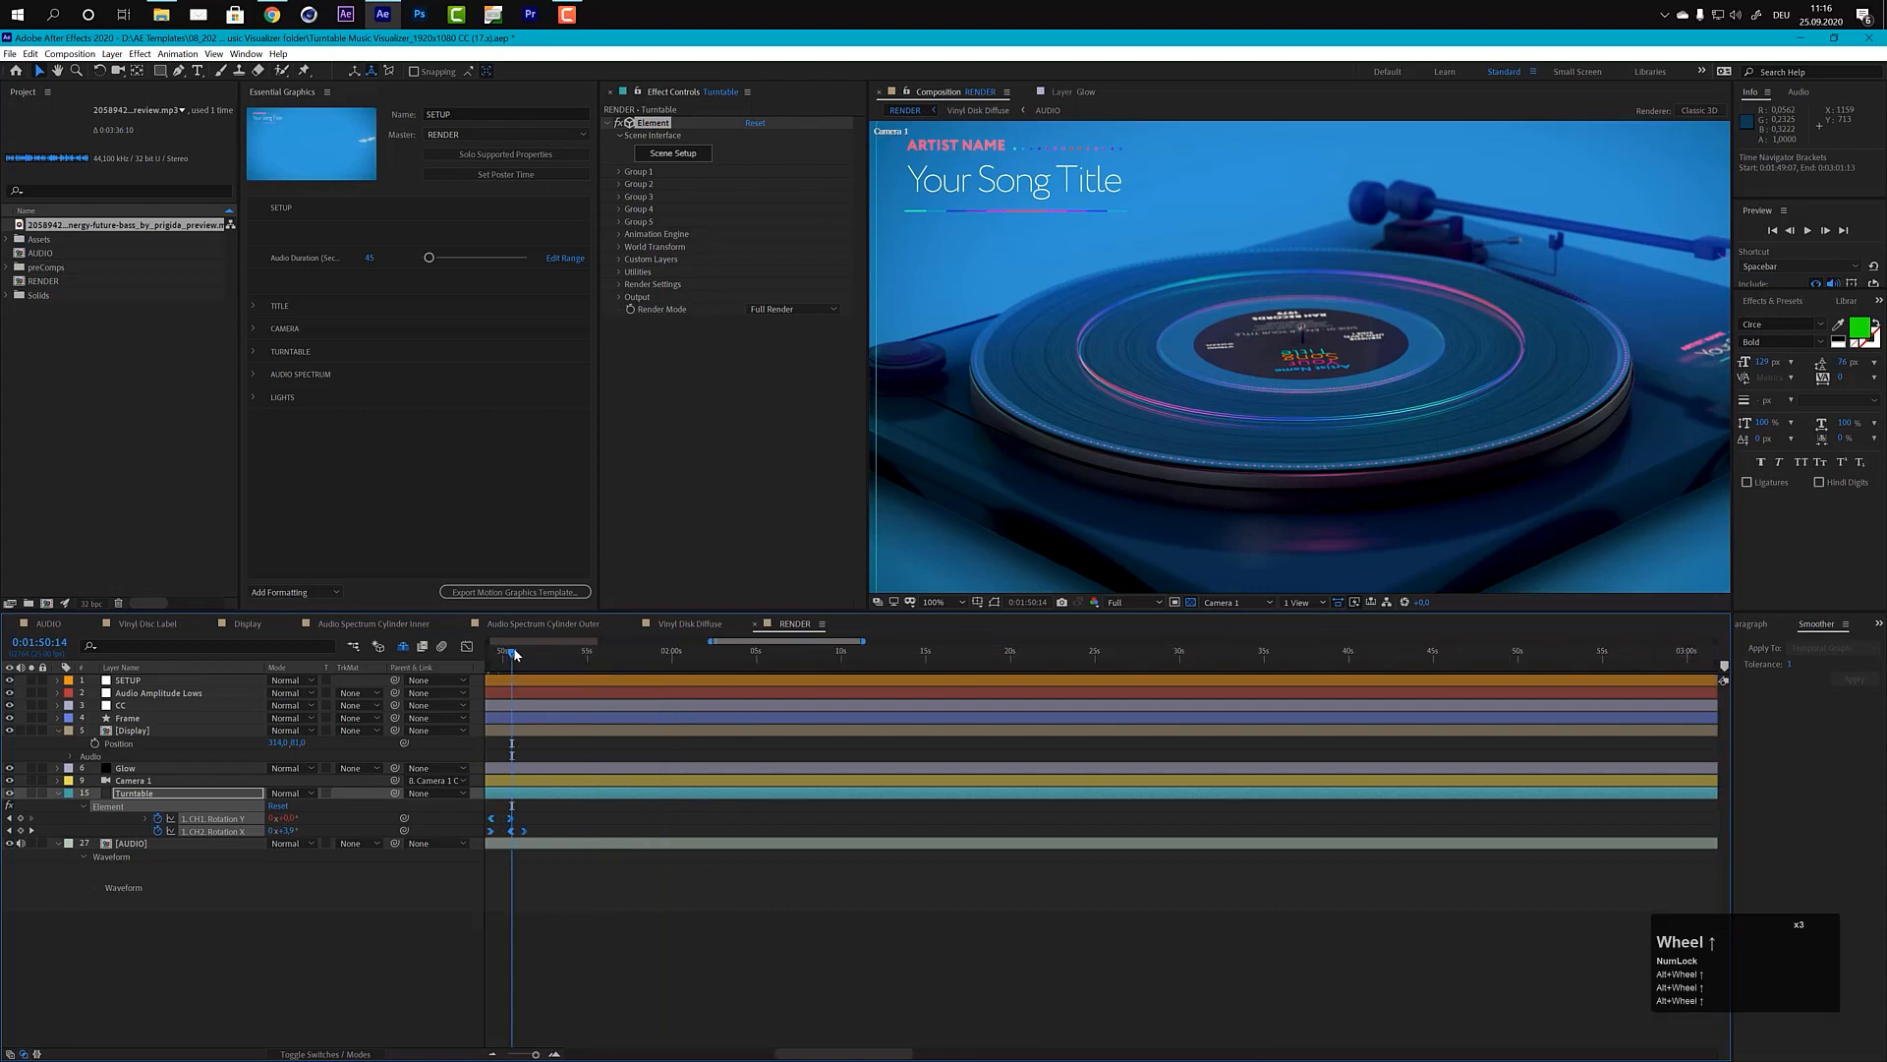
drag(512, 653, 525, 657)
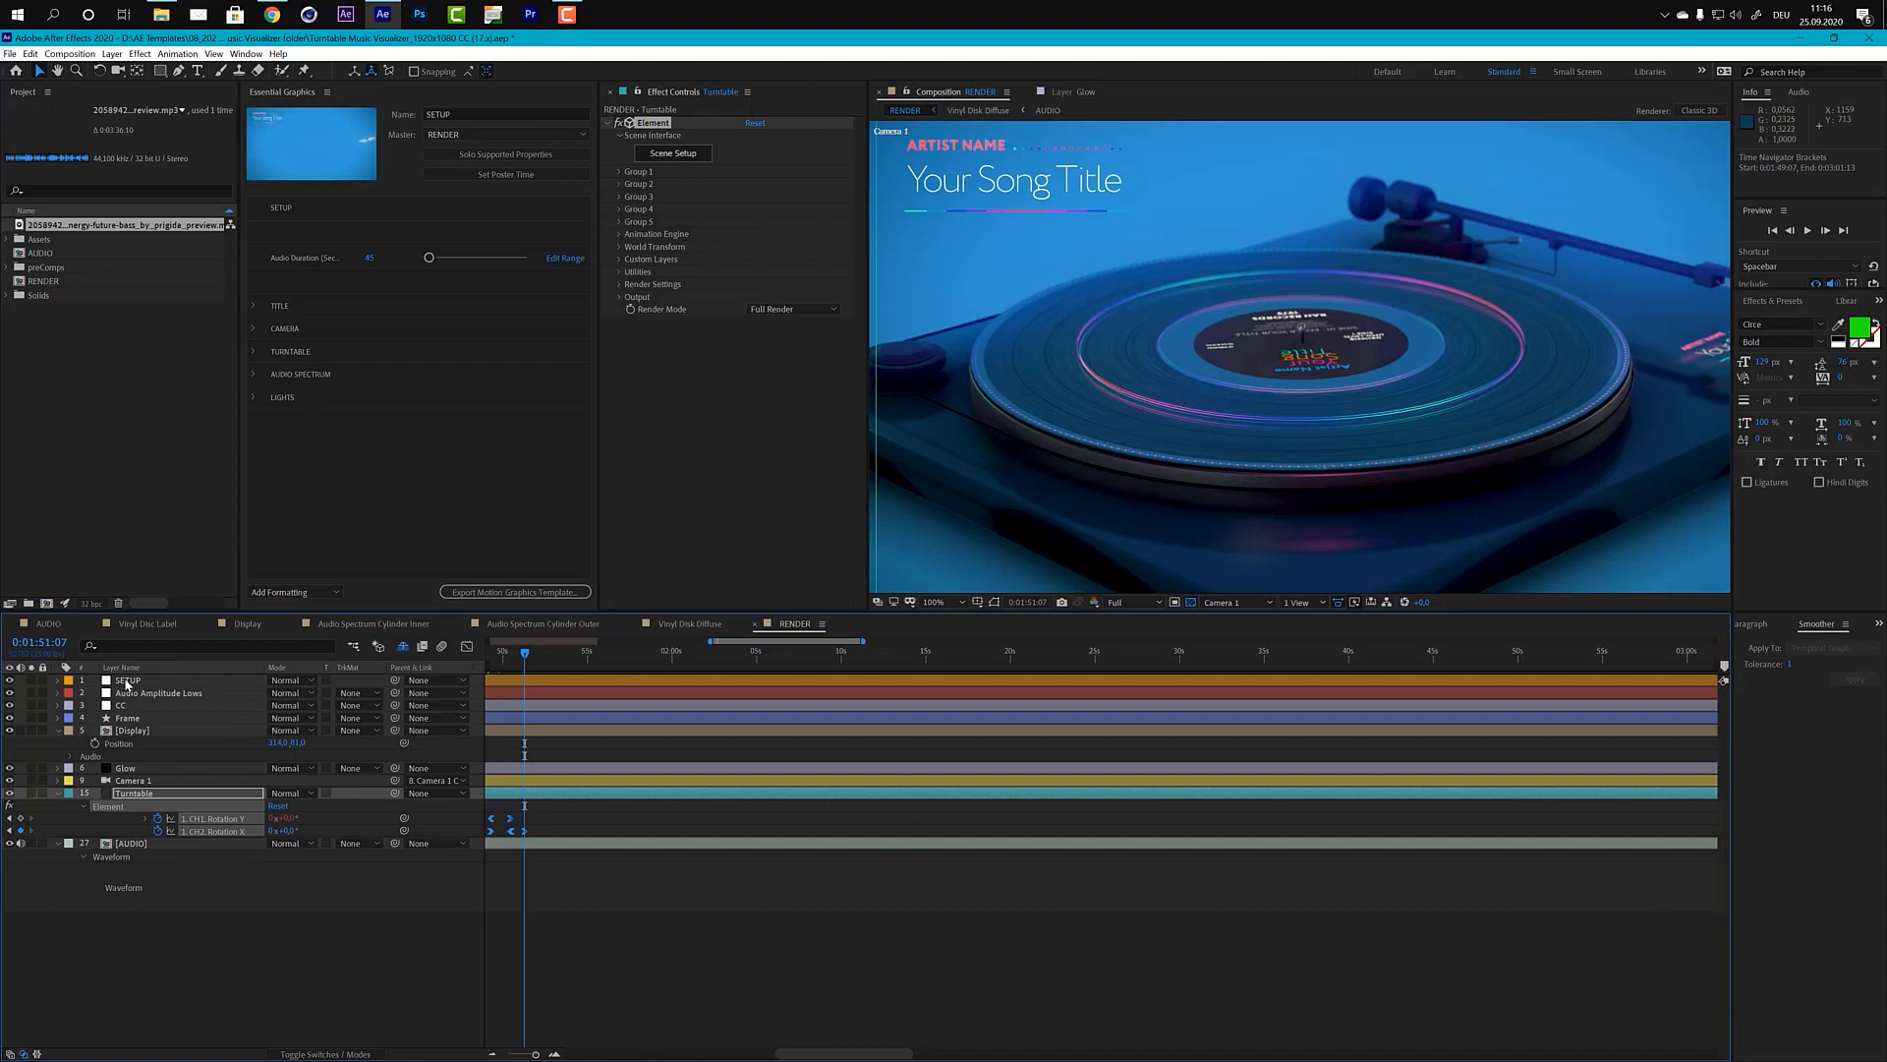
Step: Set the current time to 0:01:52:00 and extend the end of the RENDER work area to that point
click(31, 645)
text(15200)
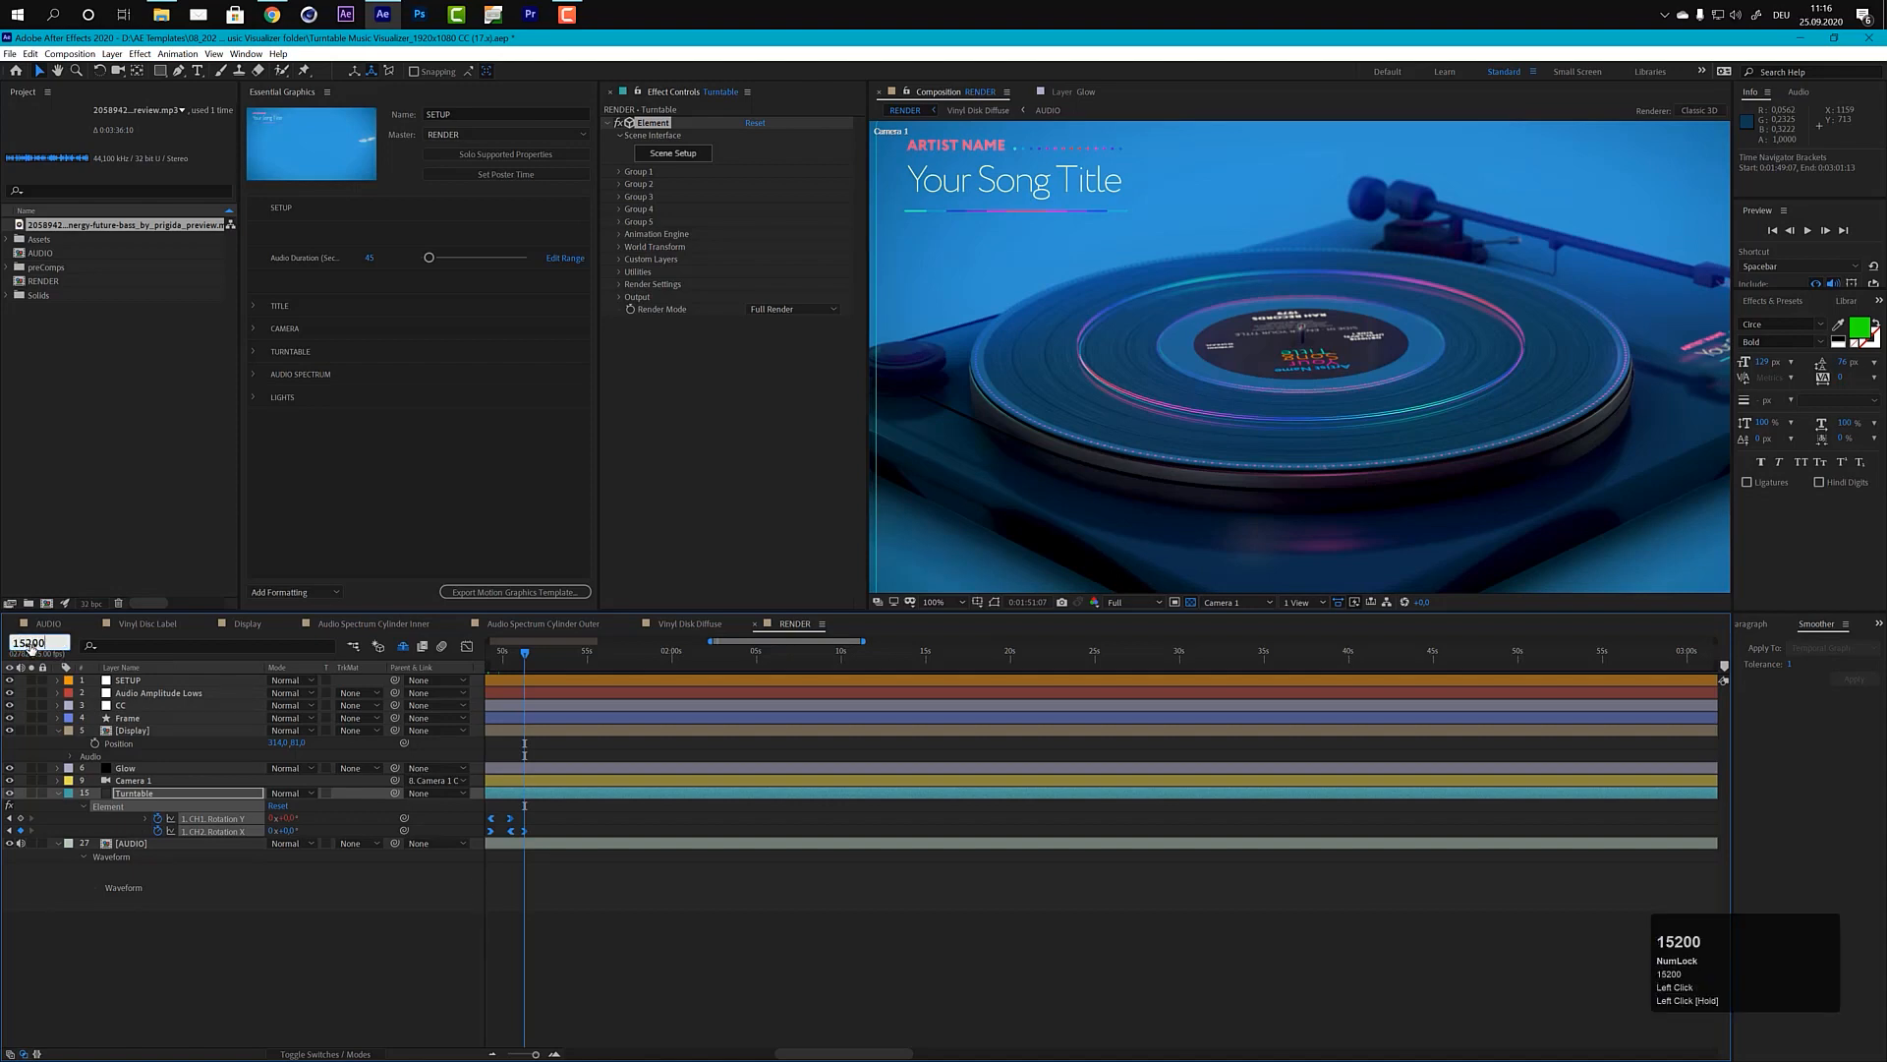
key(KP_Enter)
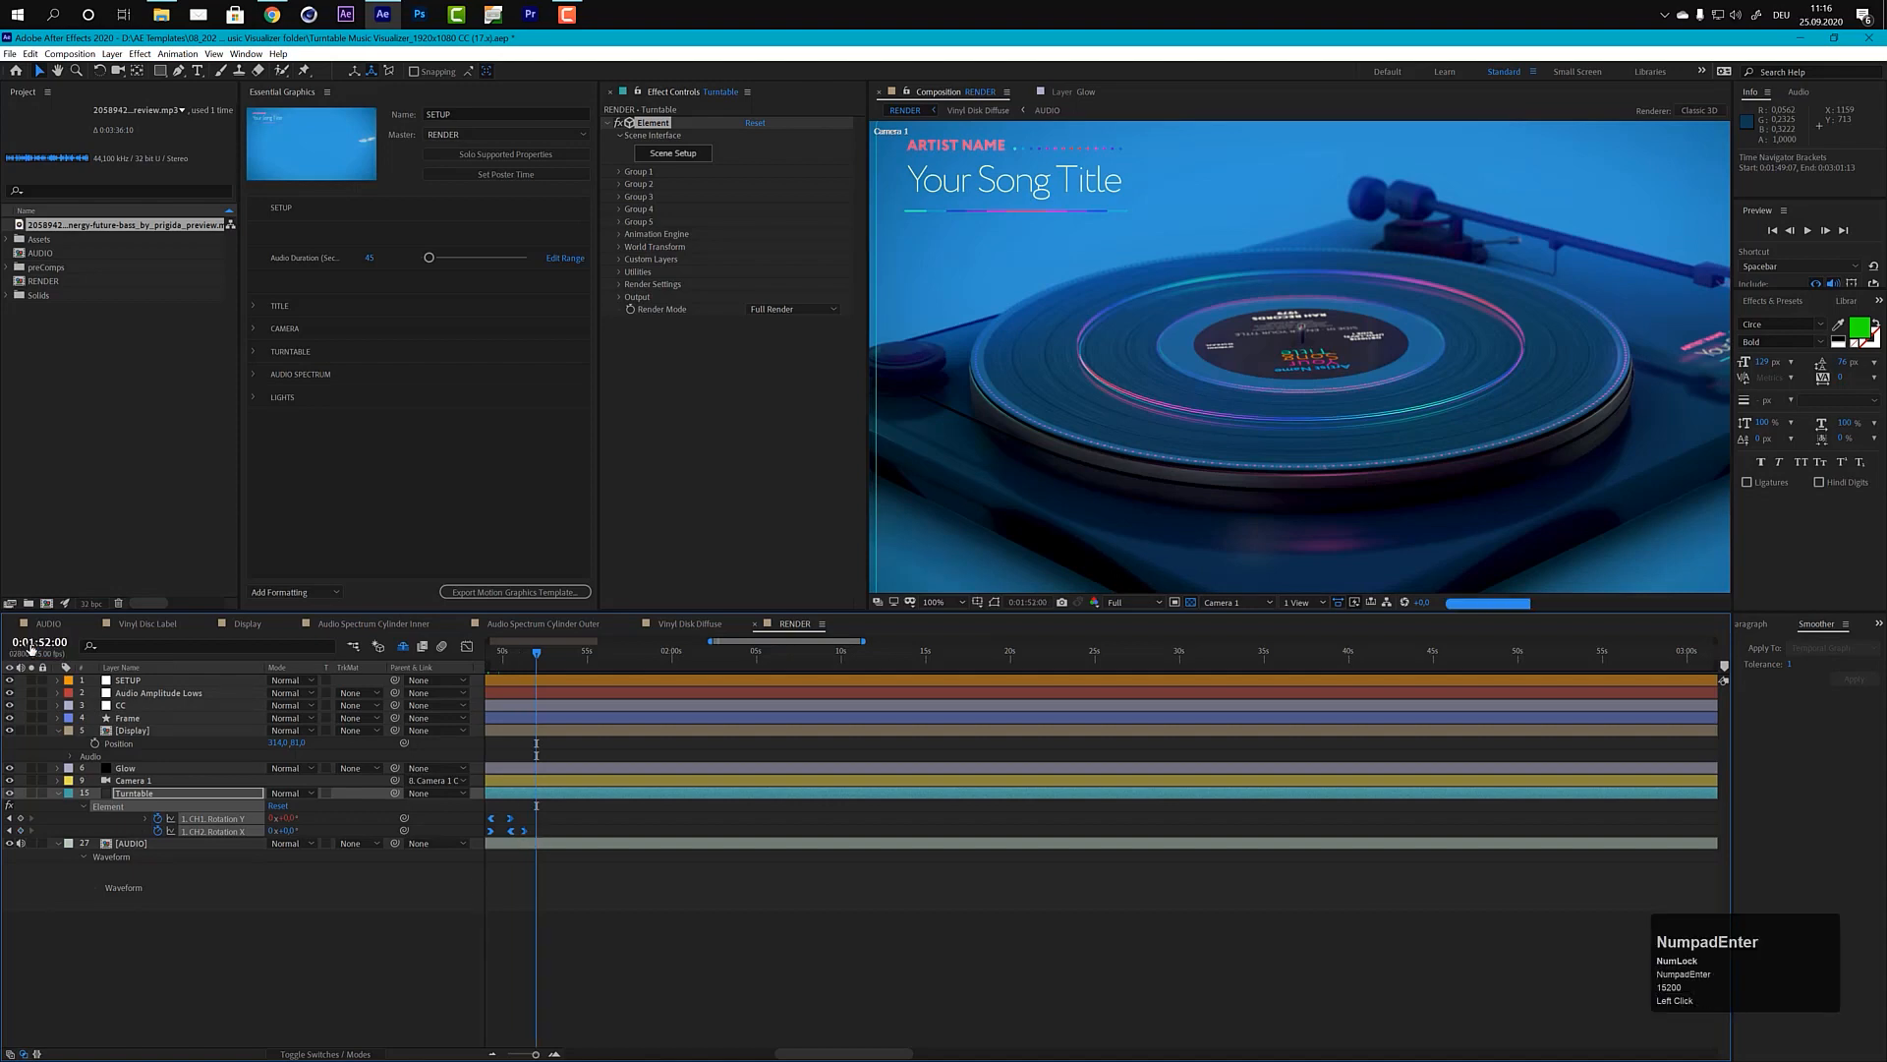
alt+scroll(631, 765, down, 2)
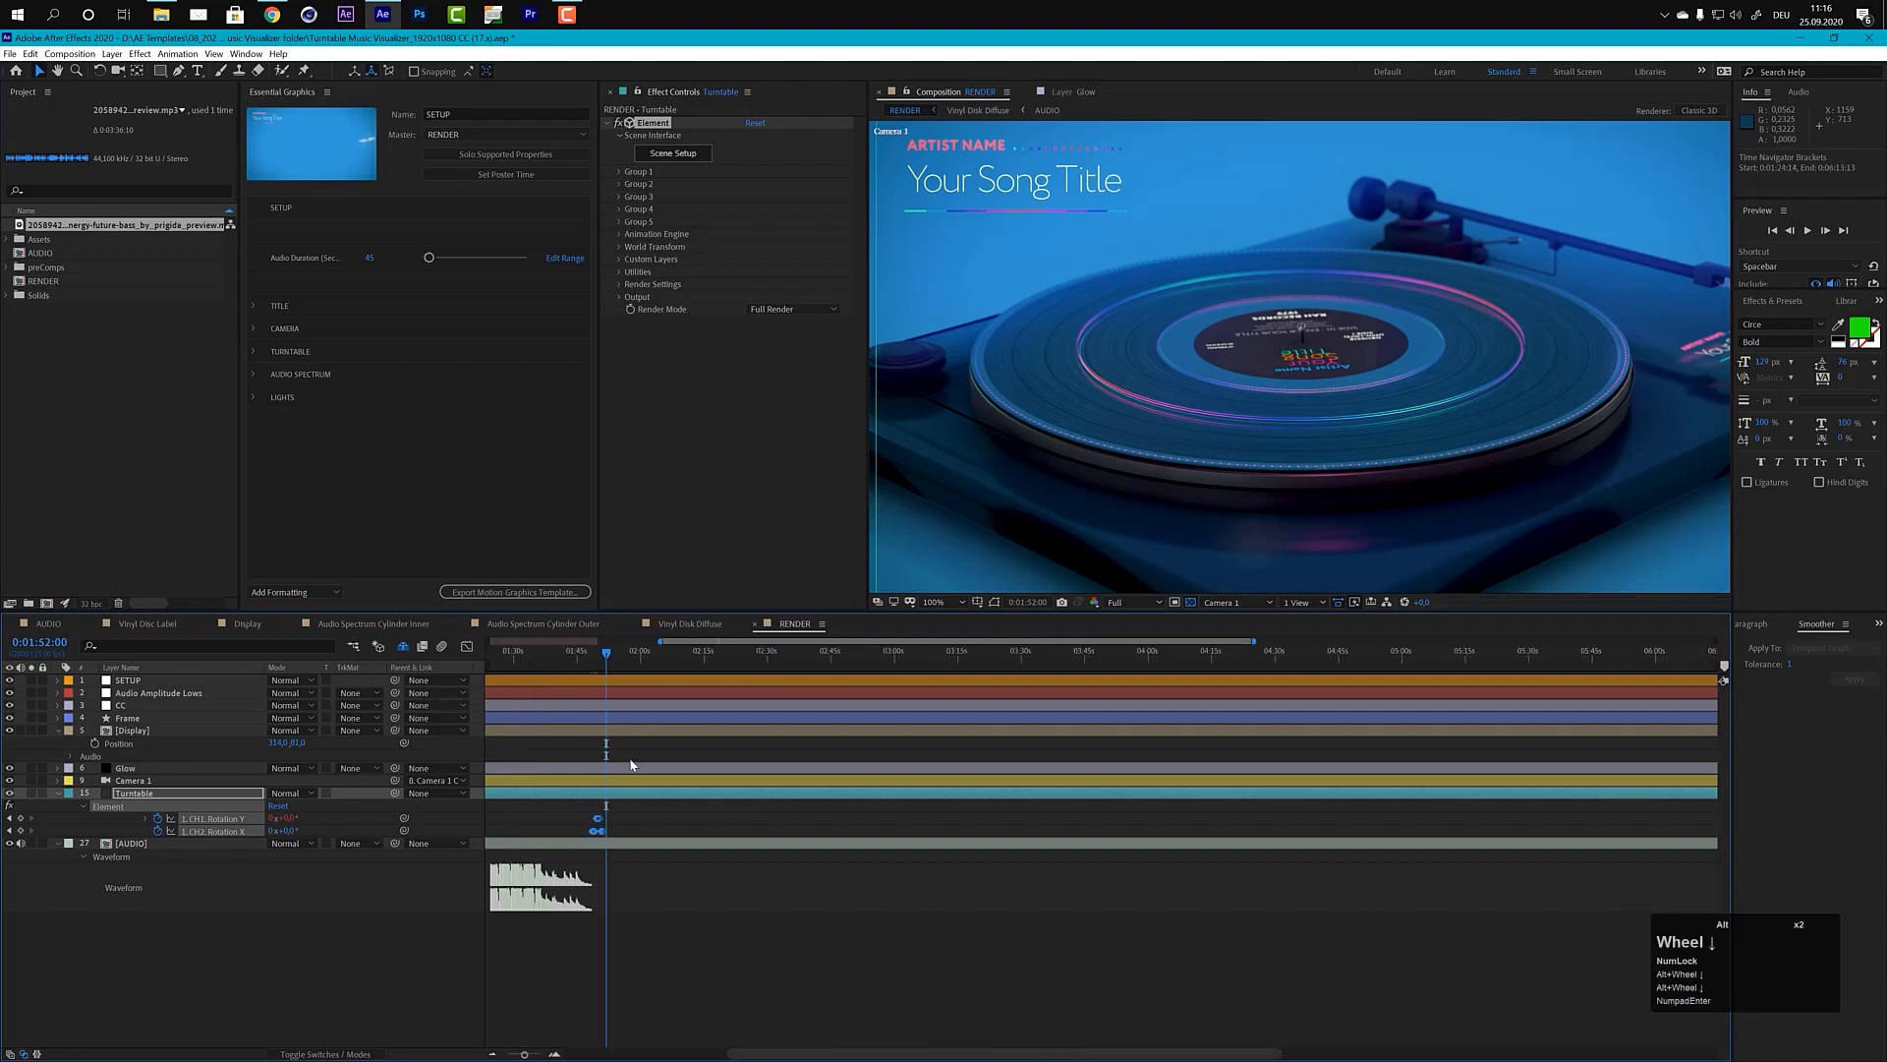
drag(773, 1054, 672, 1054)
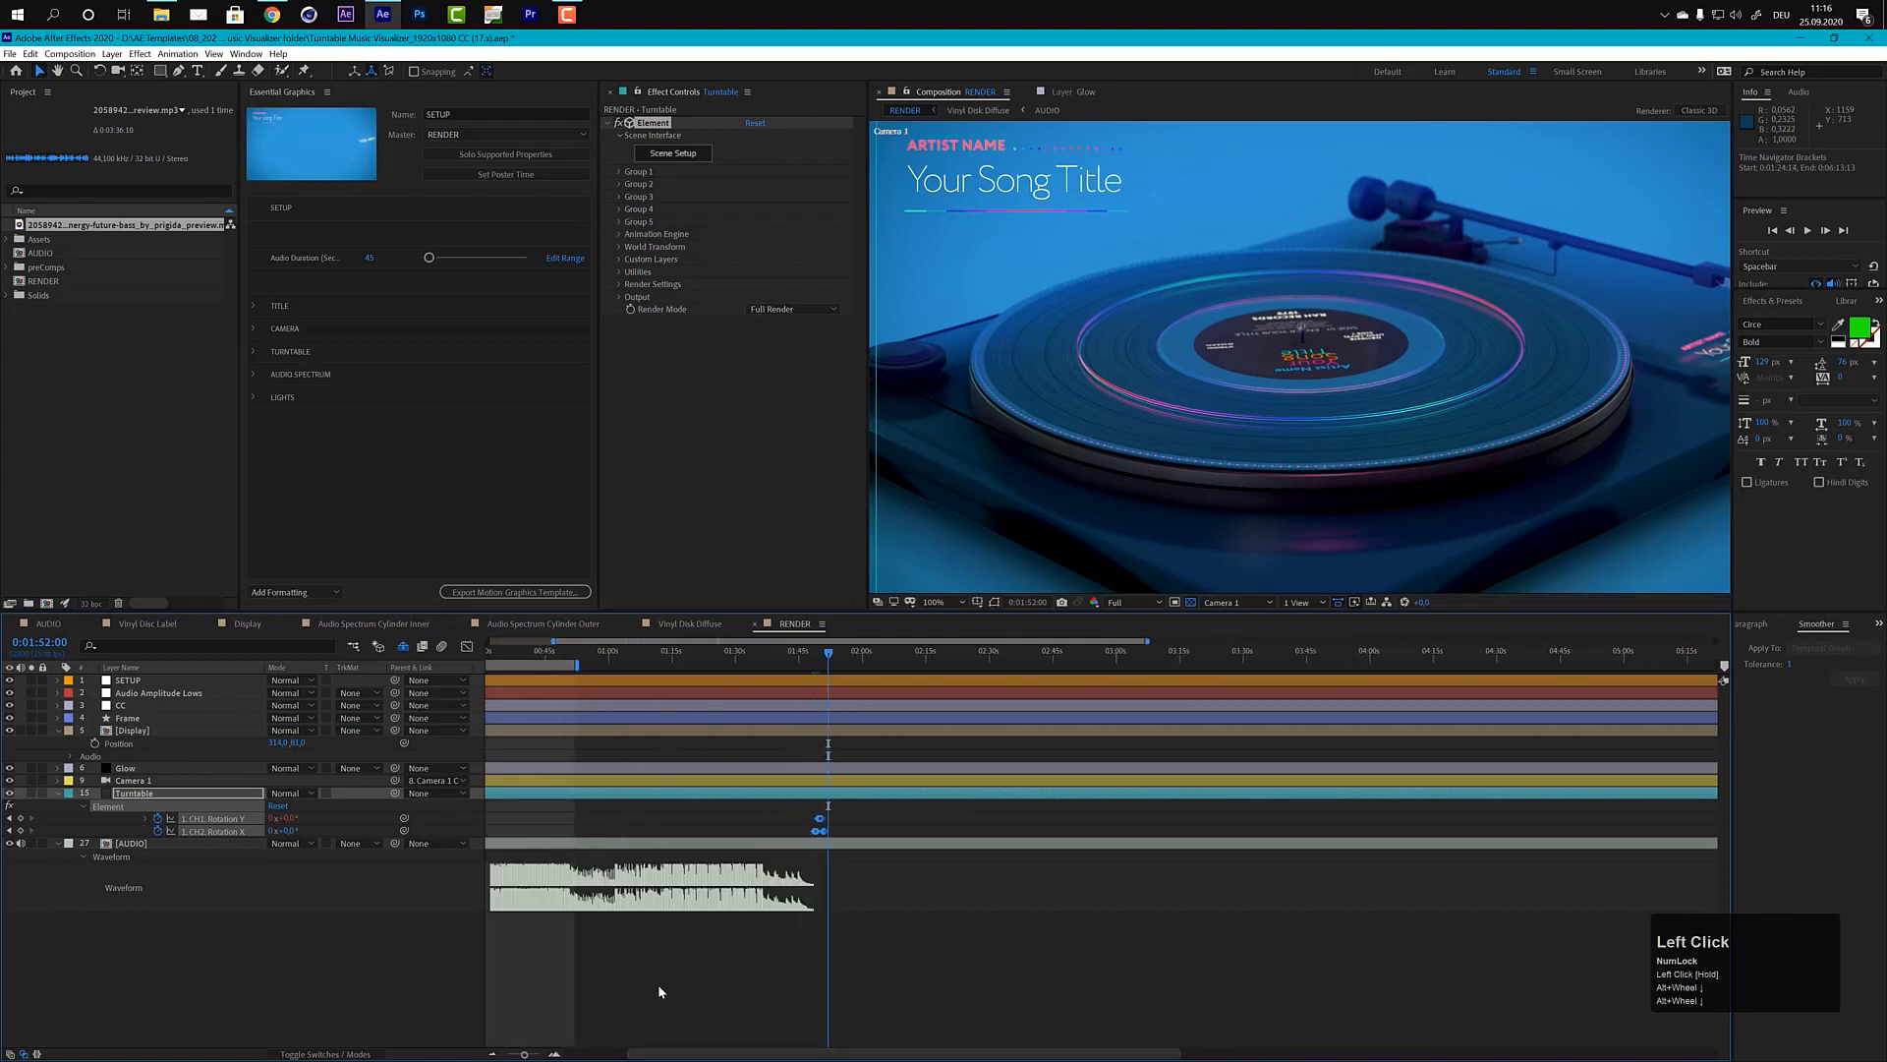
drag(578, 666, 838, 669)
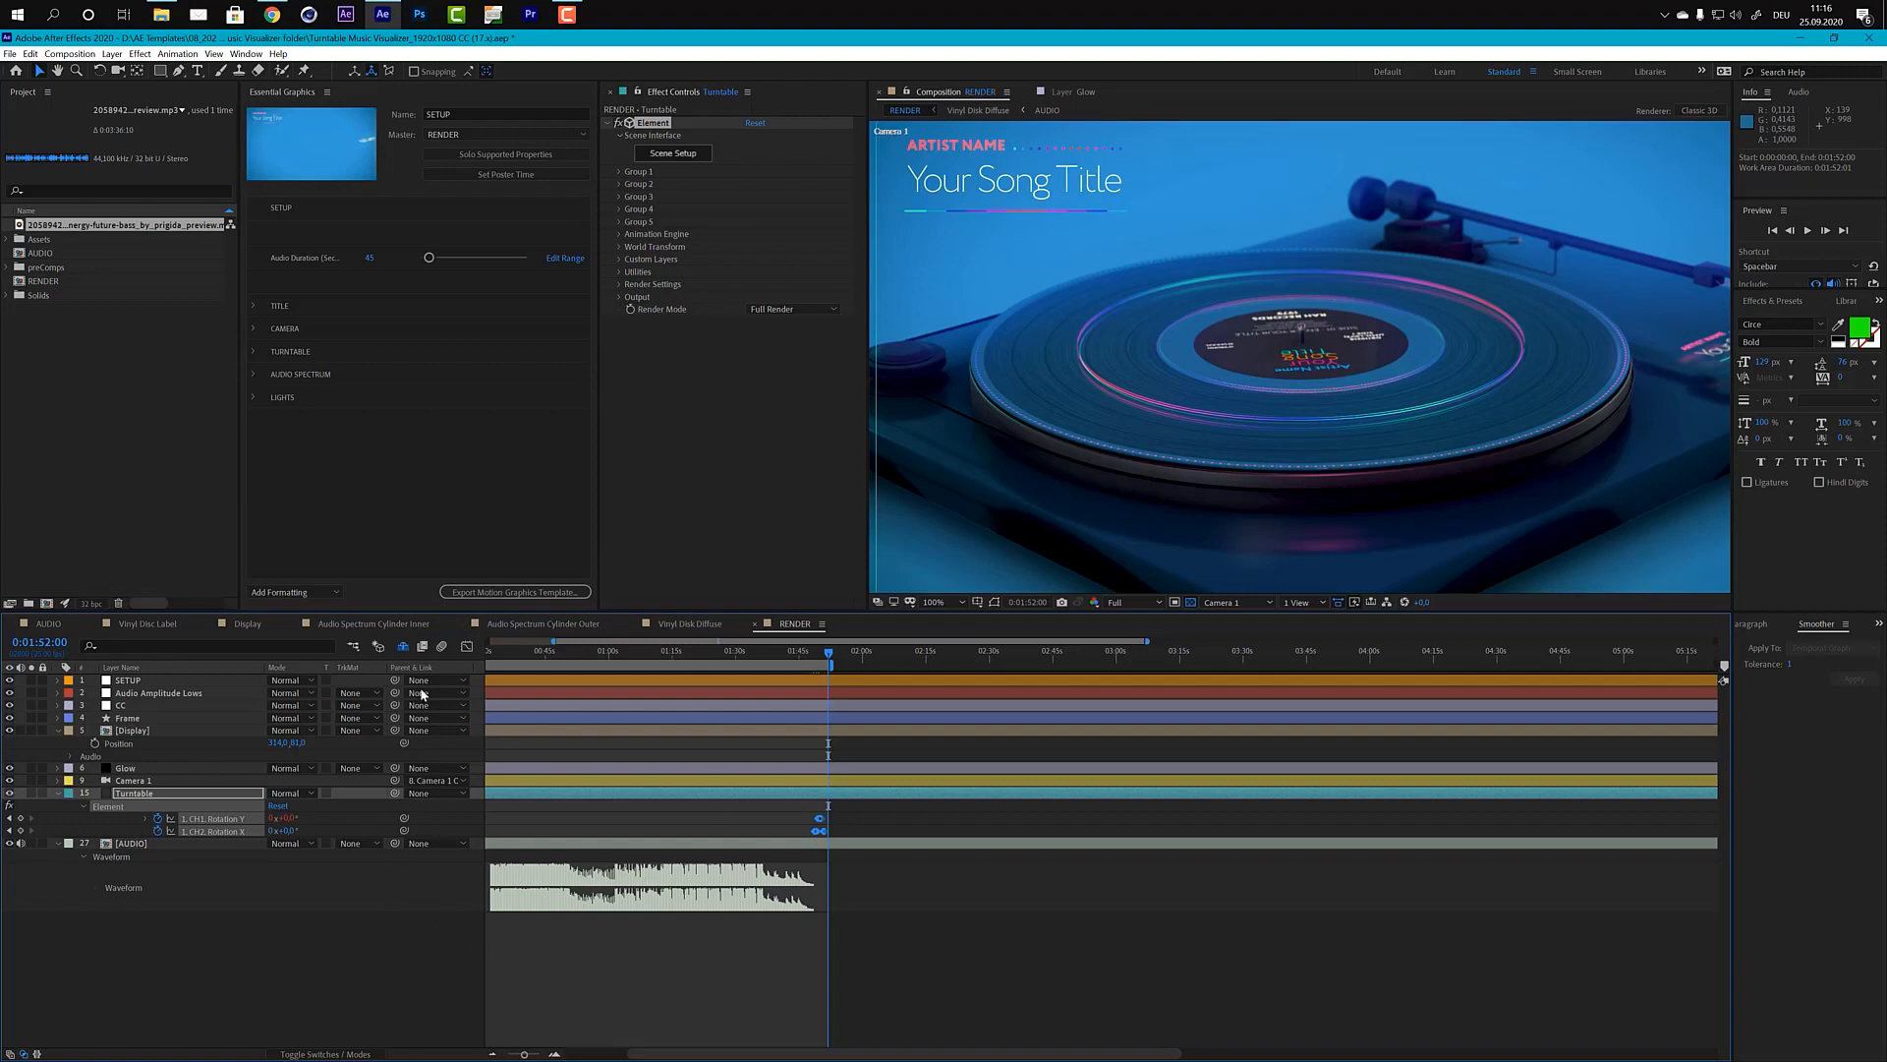
Step: Move the playhead to 0:00:47:10 and enable the High-Low Pass effect on the AUDIO layer
scroll(659, 806, down, 2)
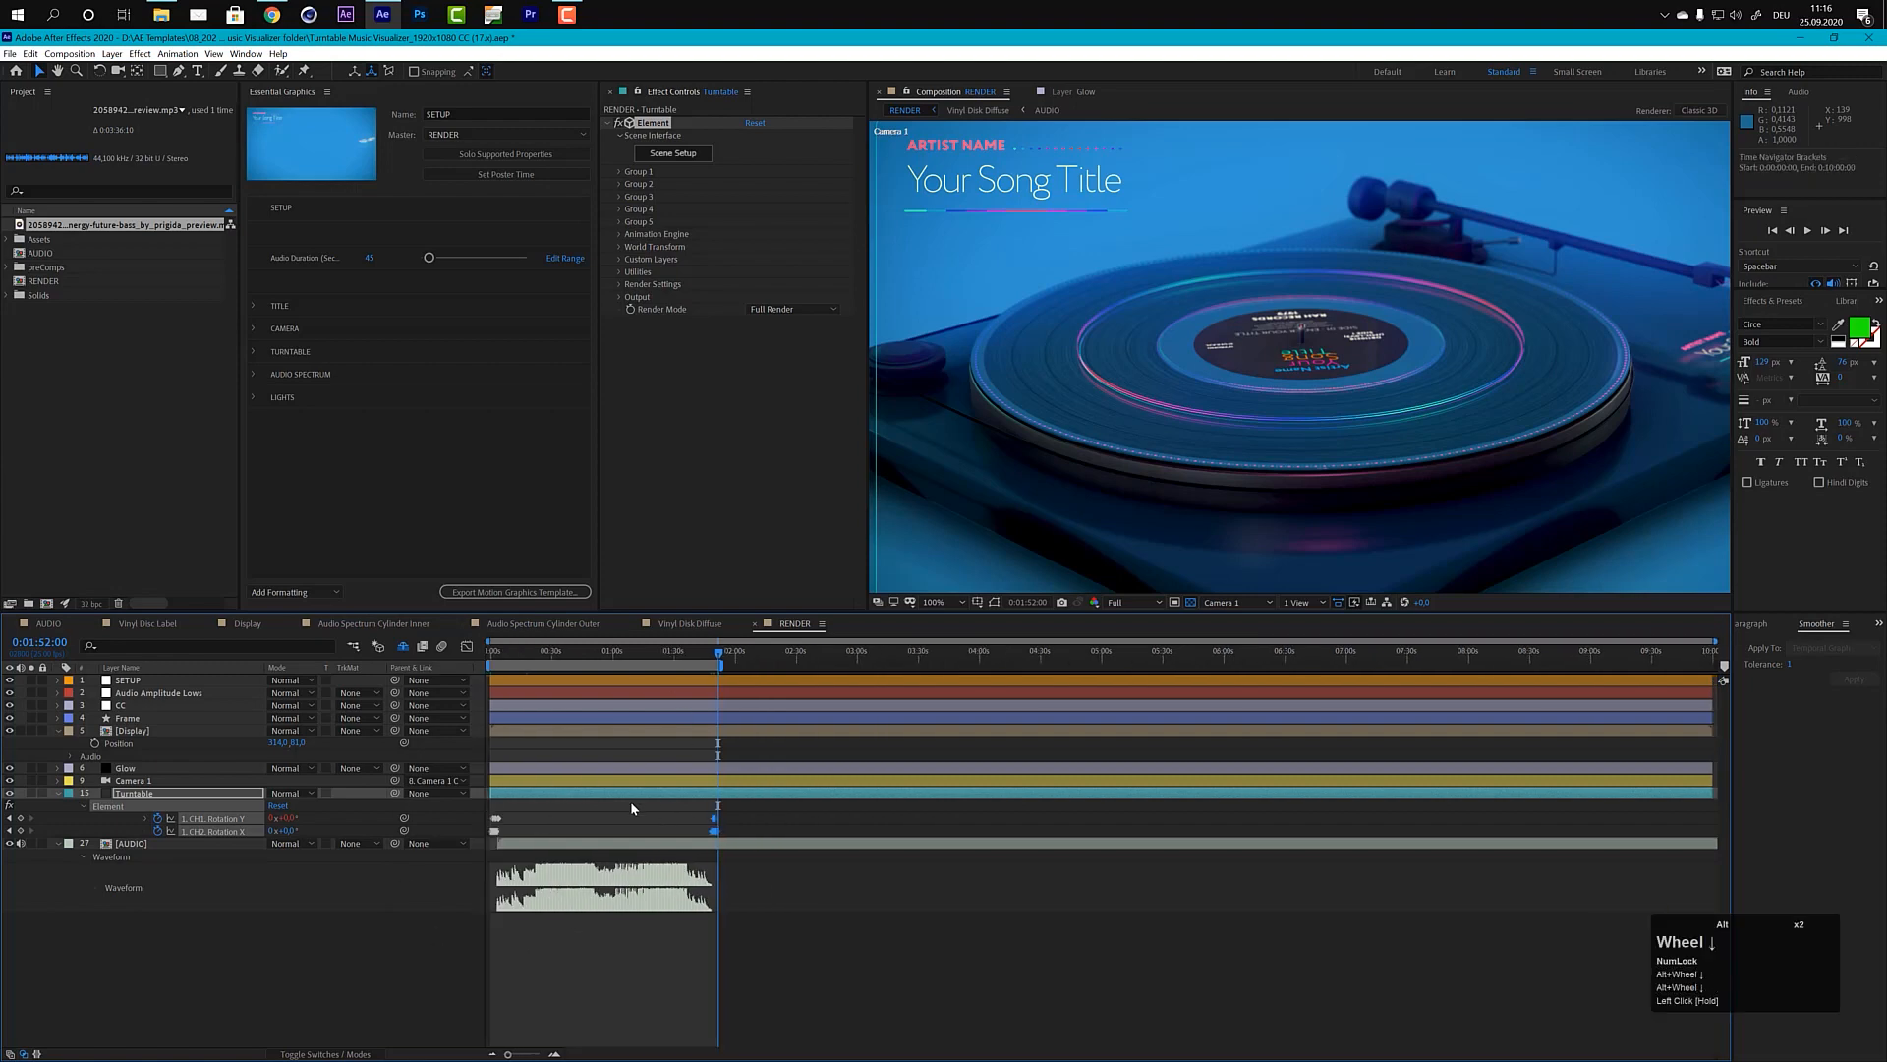
click(590, 661)
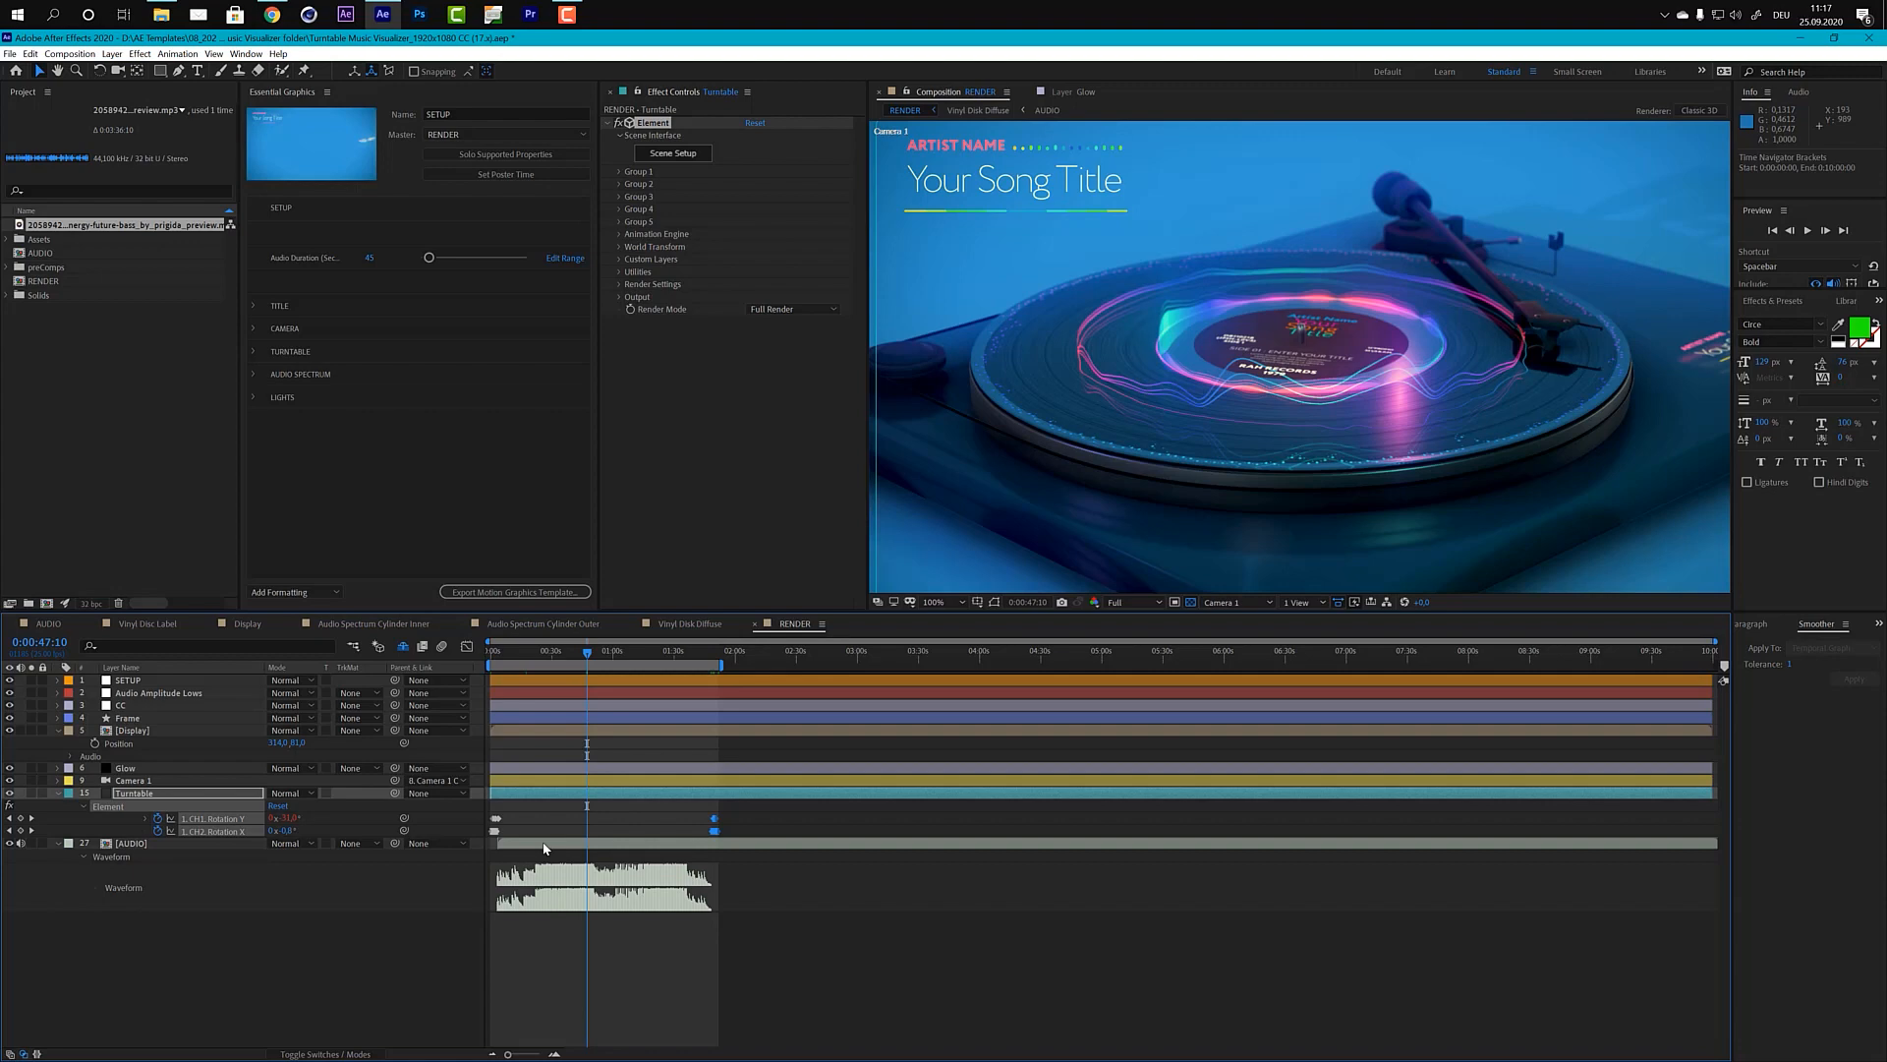
click(148, 844)
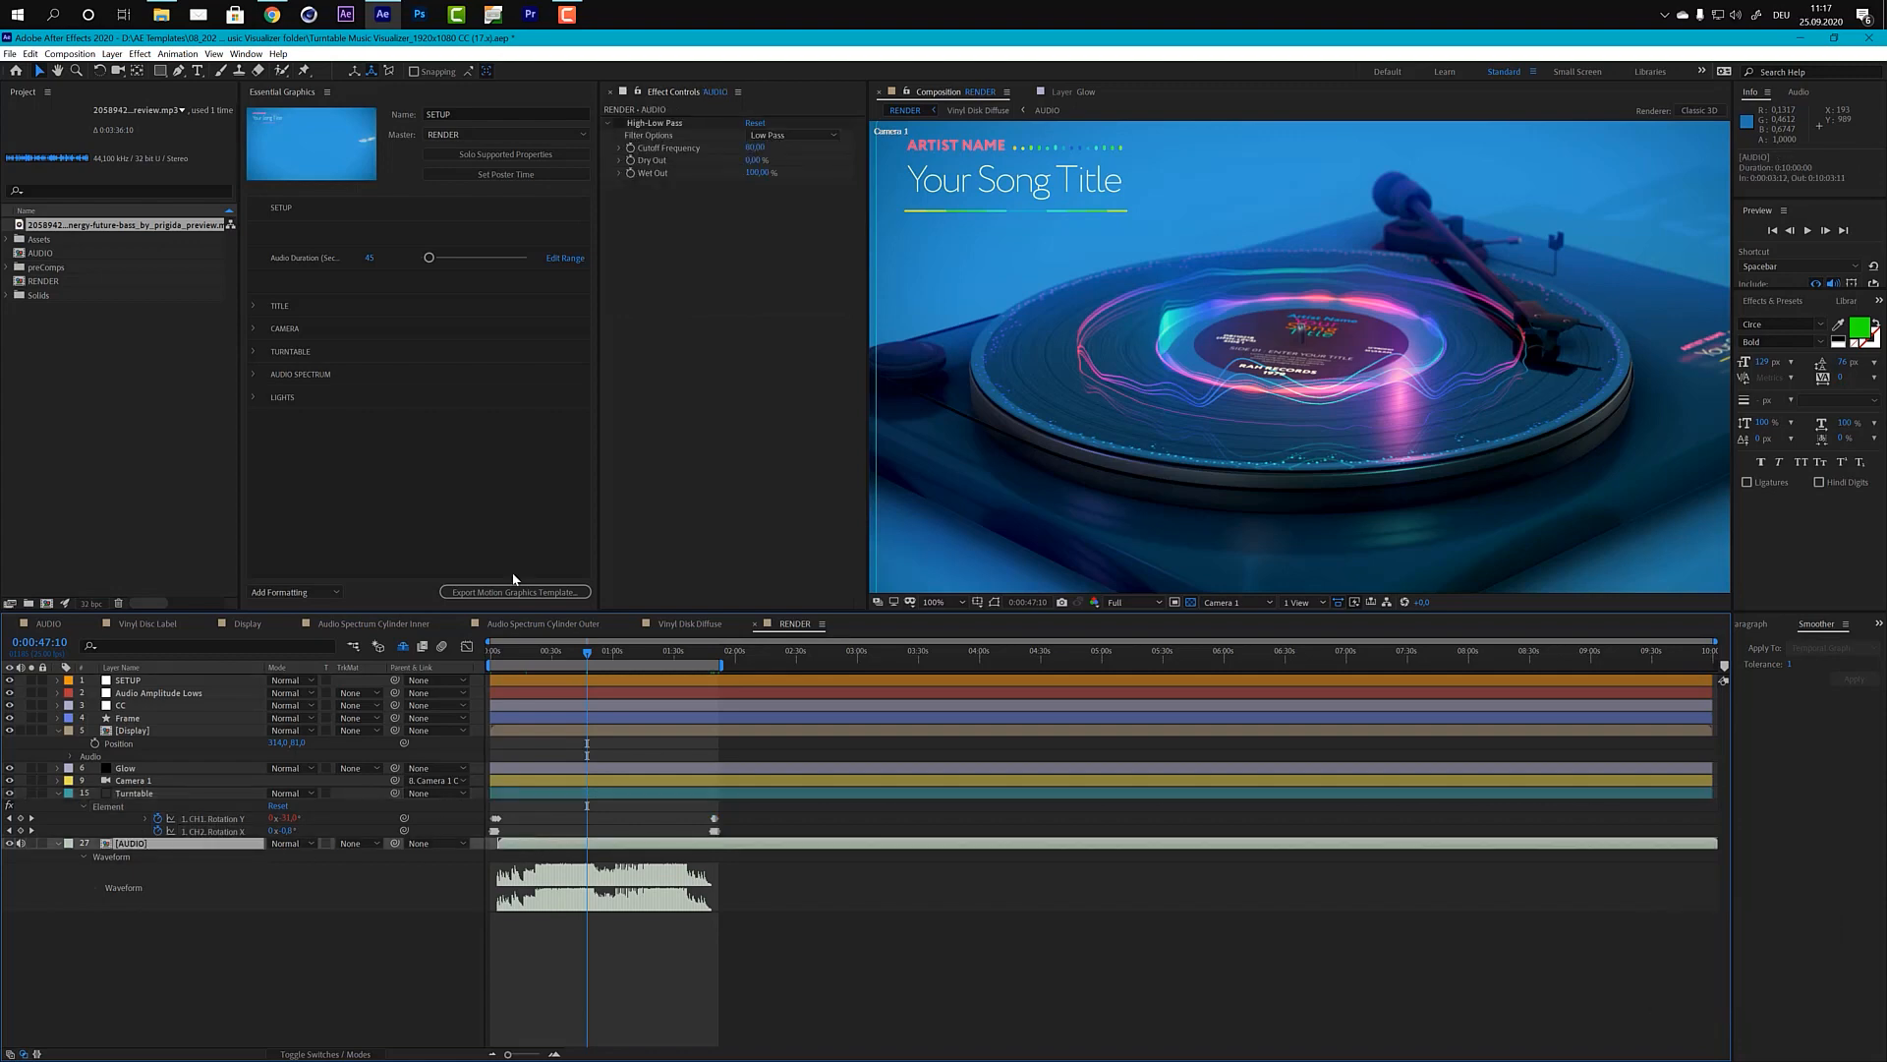
triple_click(620, 126)
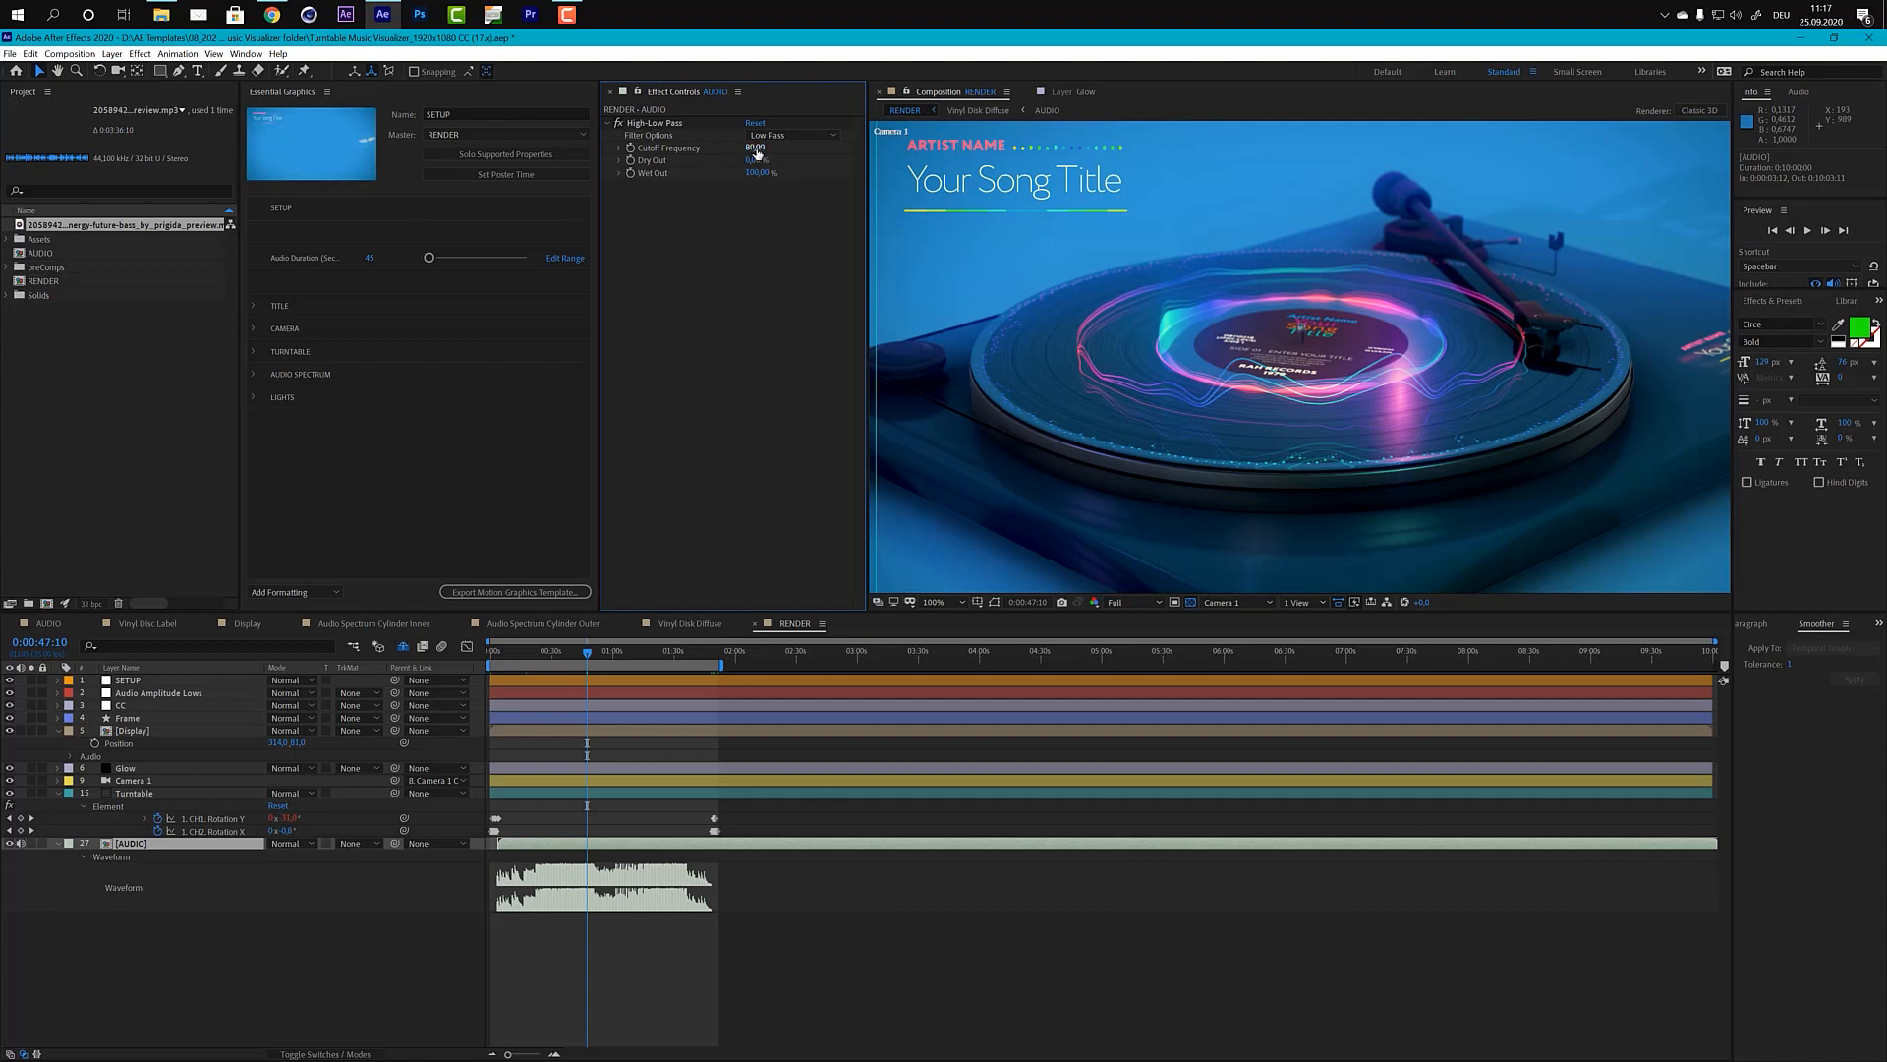
Step: Return the playhead to the start of the RENDER composition and convert the AUDIO layer's audio to keyframes
click(593, 657)
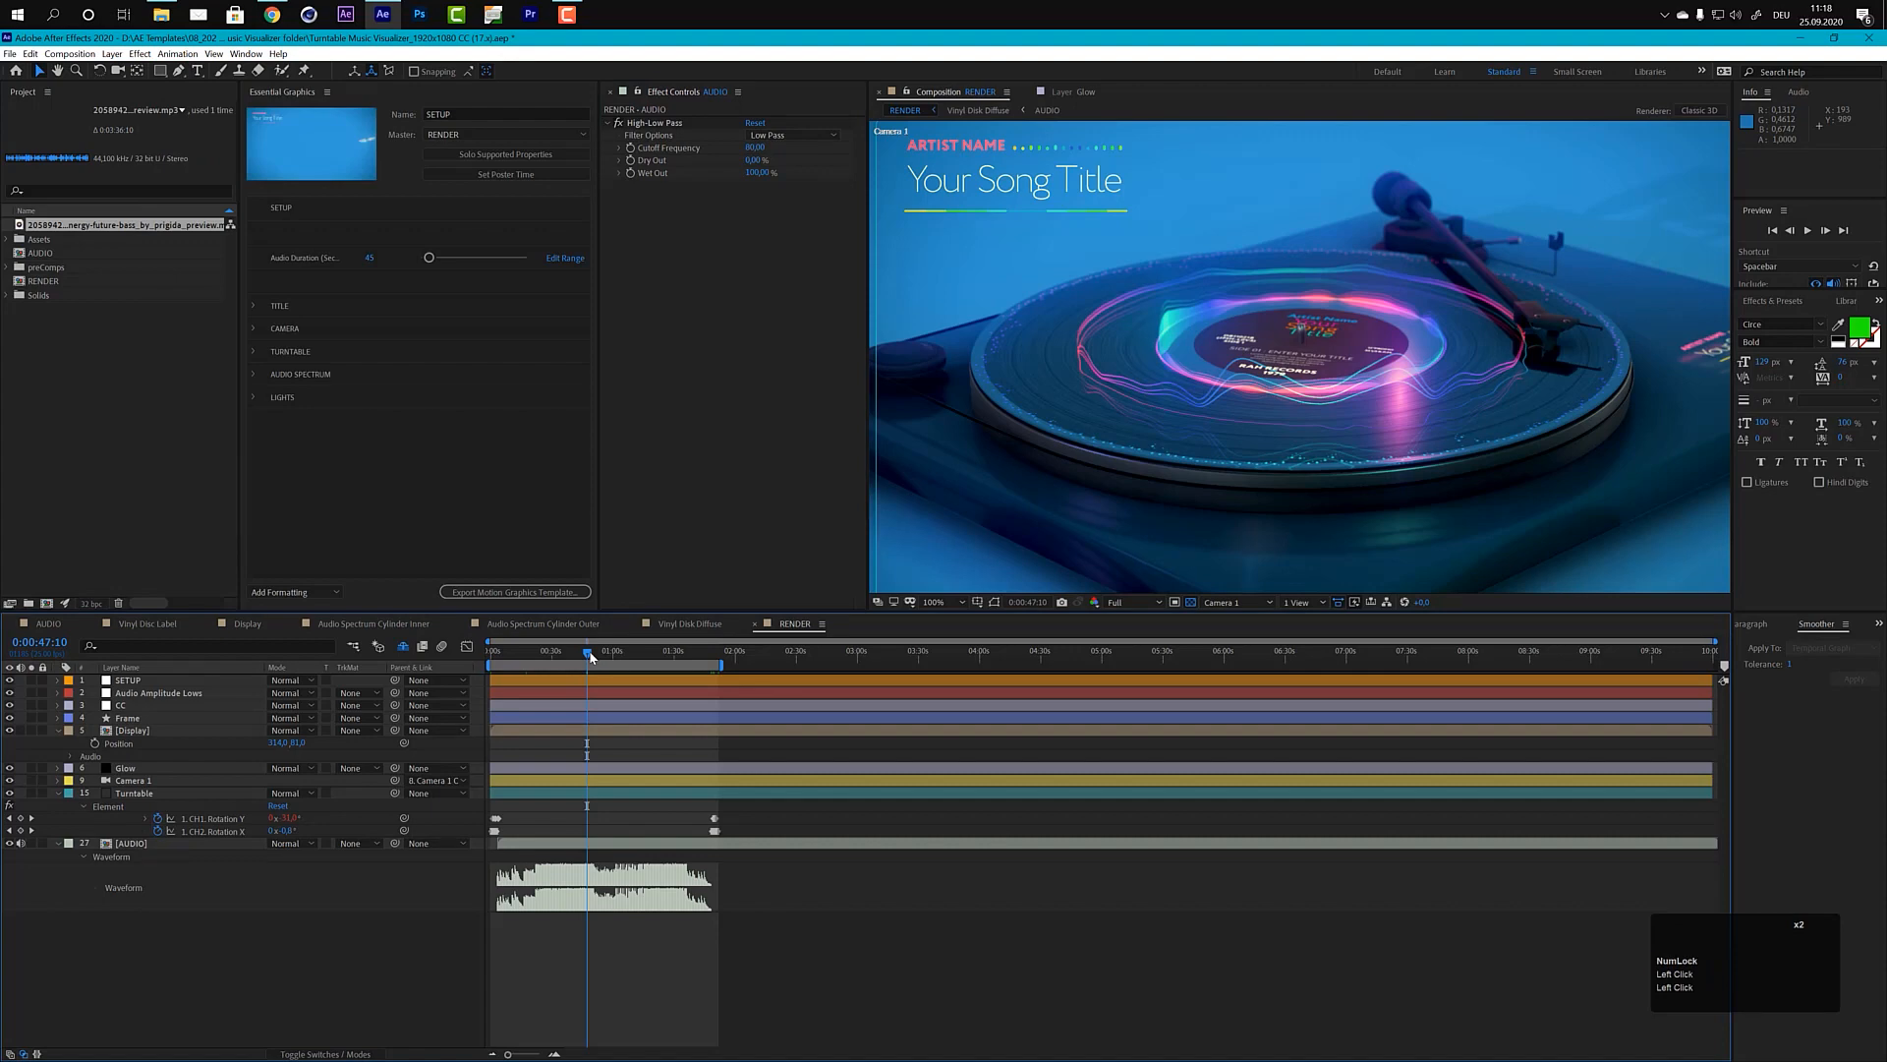
click(590, 656)
drag(591, 656, 491, 661)
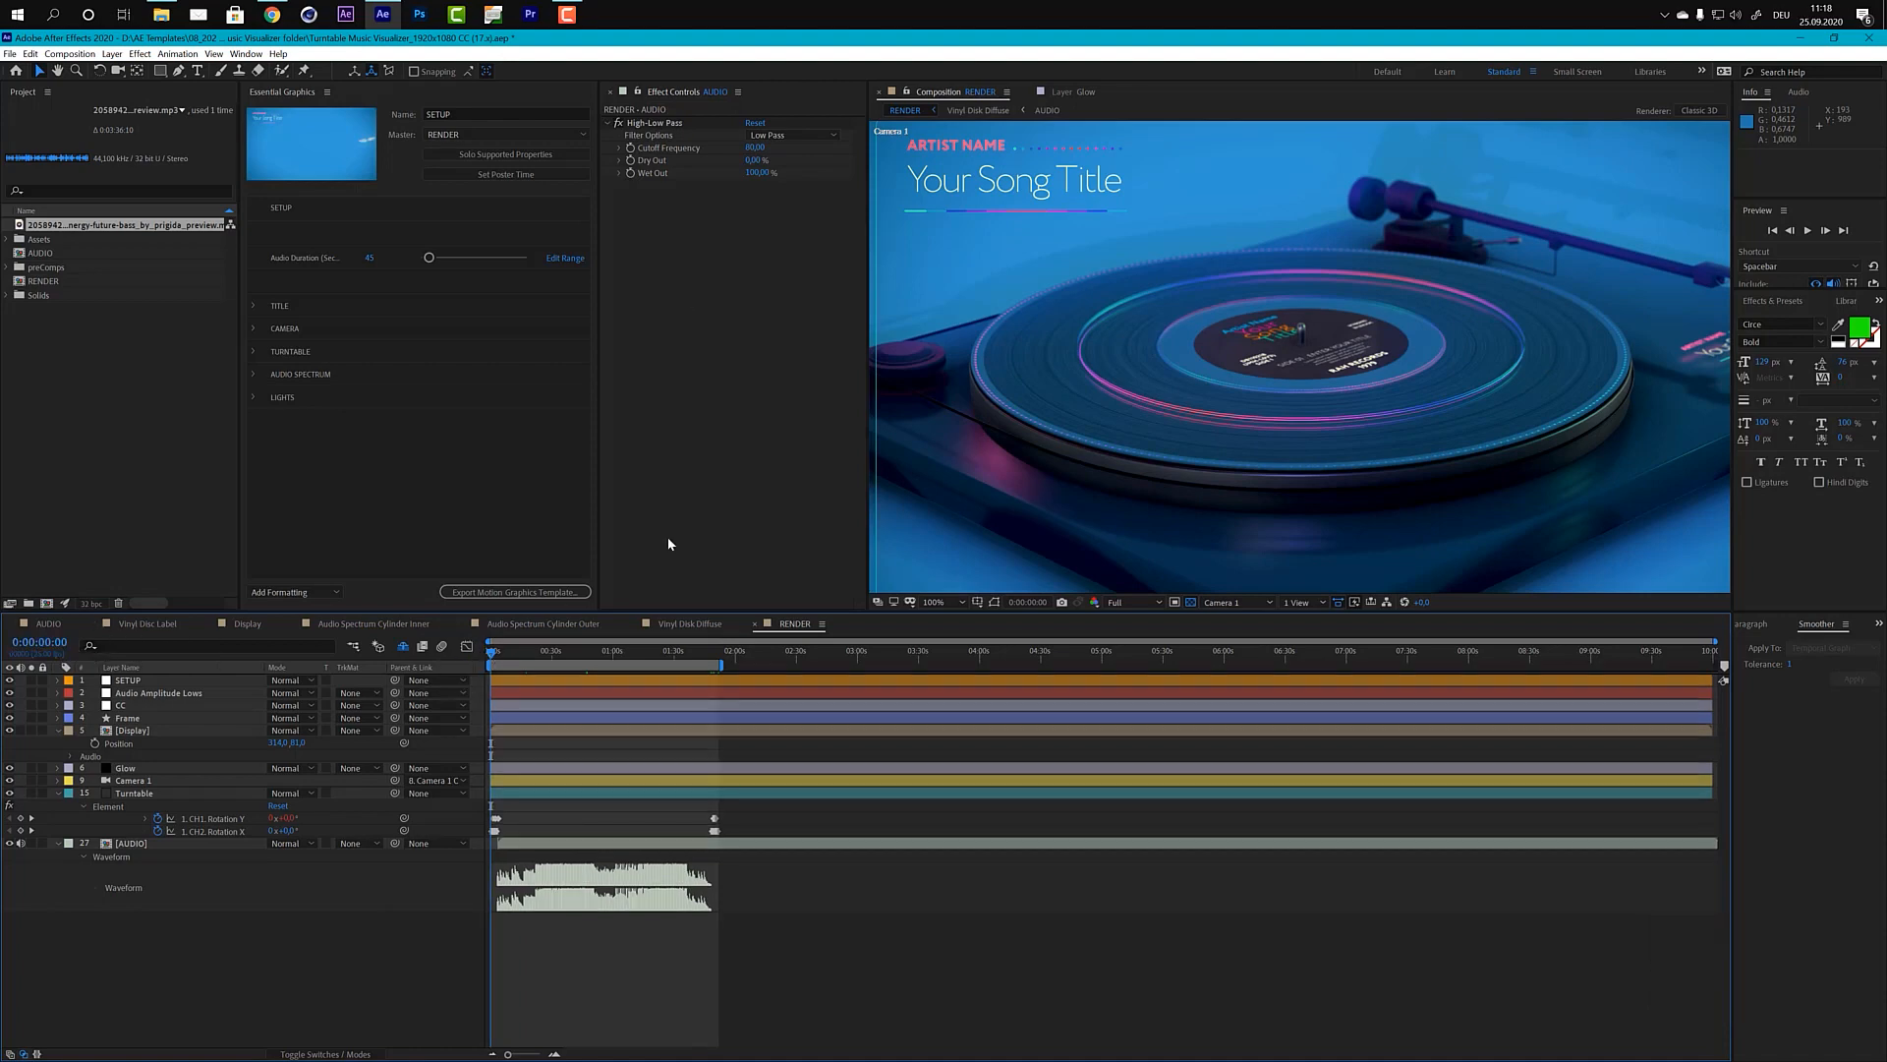
click(493, 847)
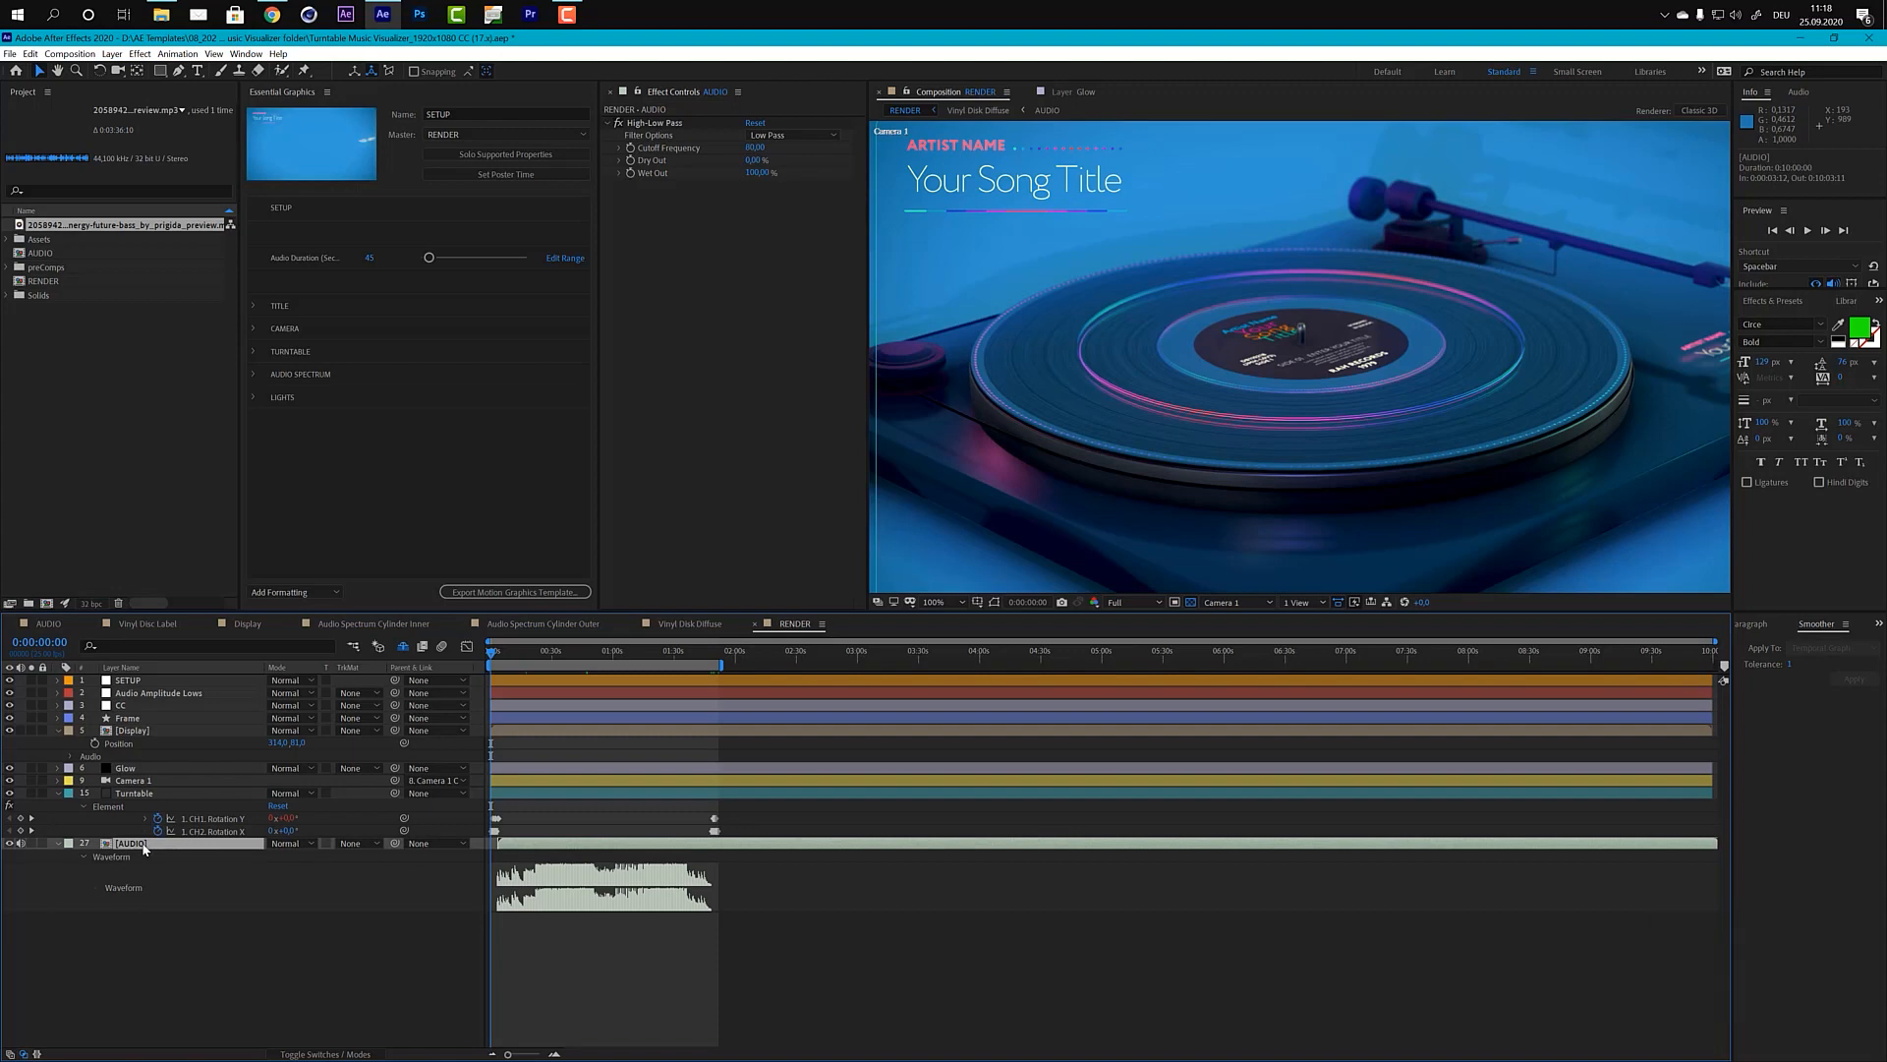
click(178, 54)
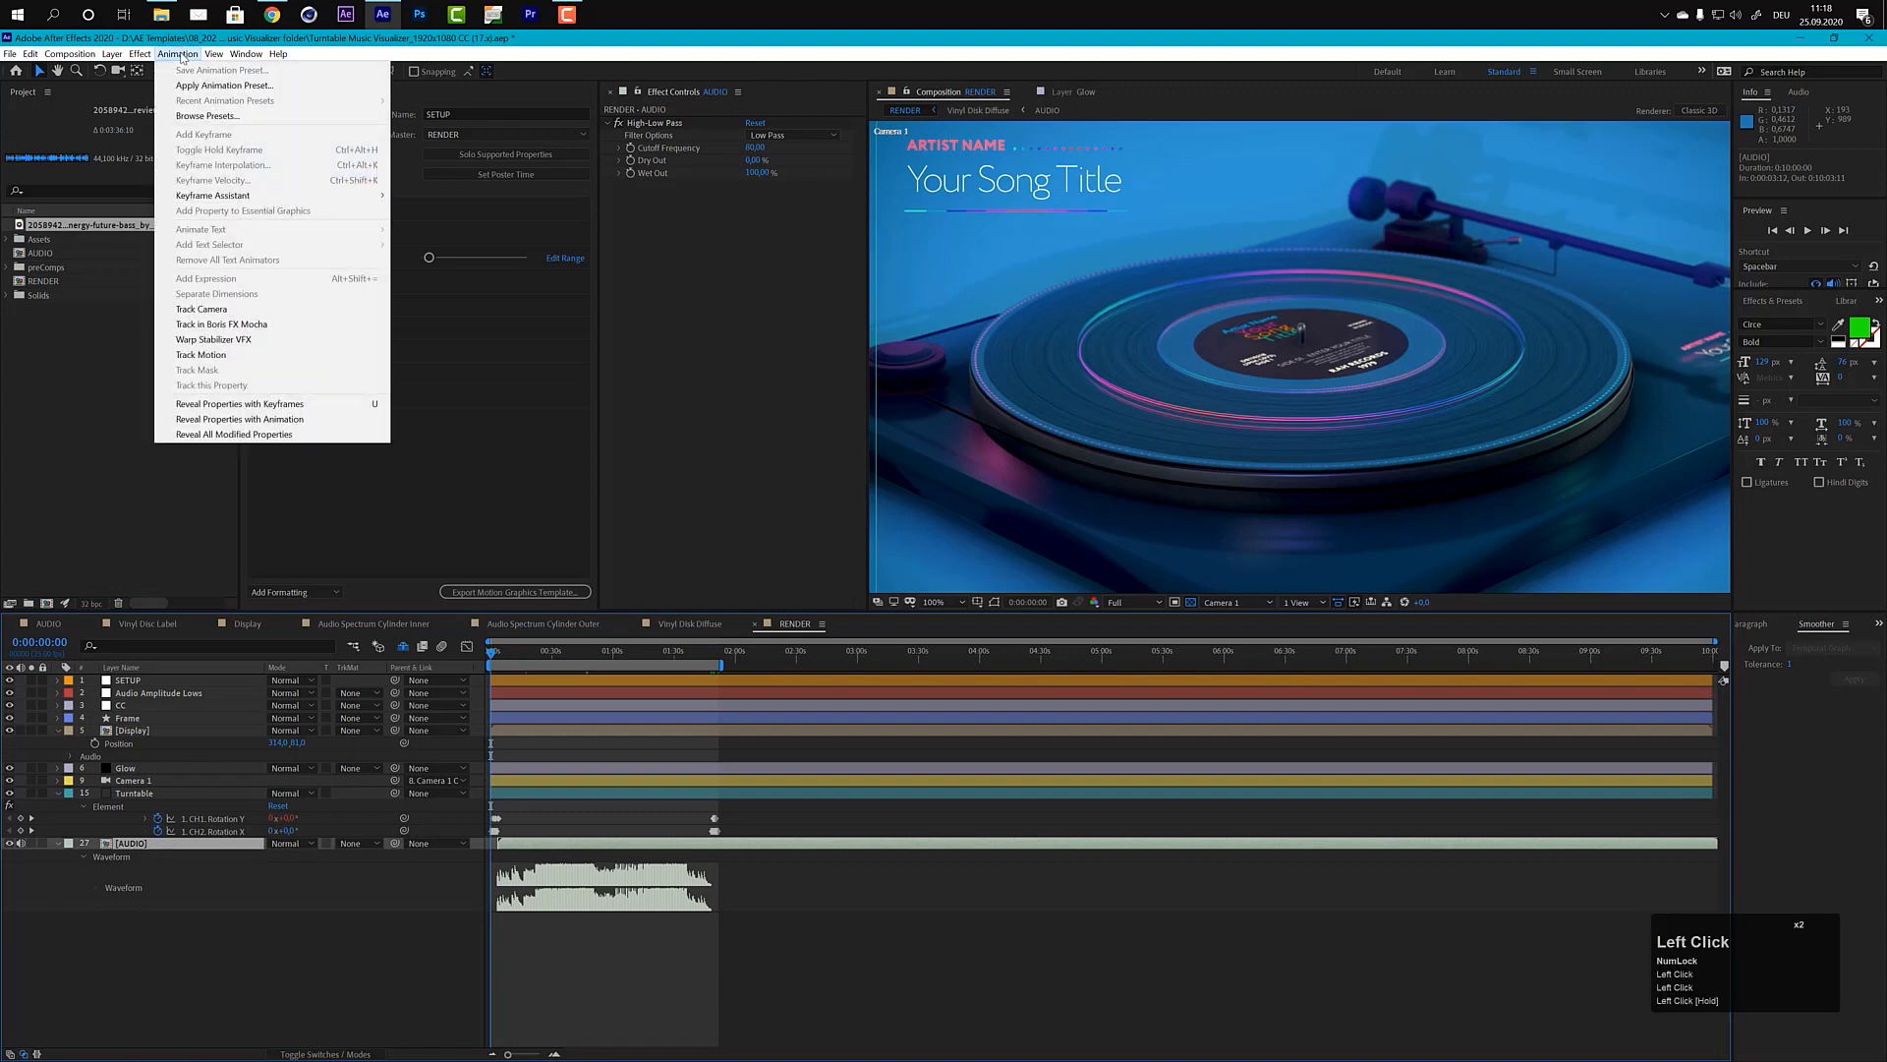
mouse_move(219, 197)
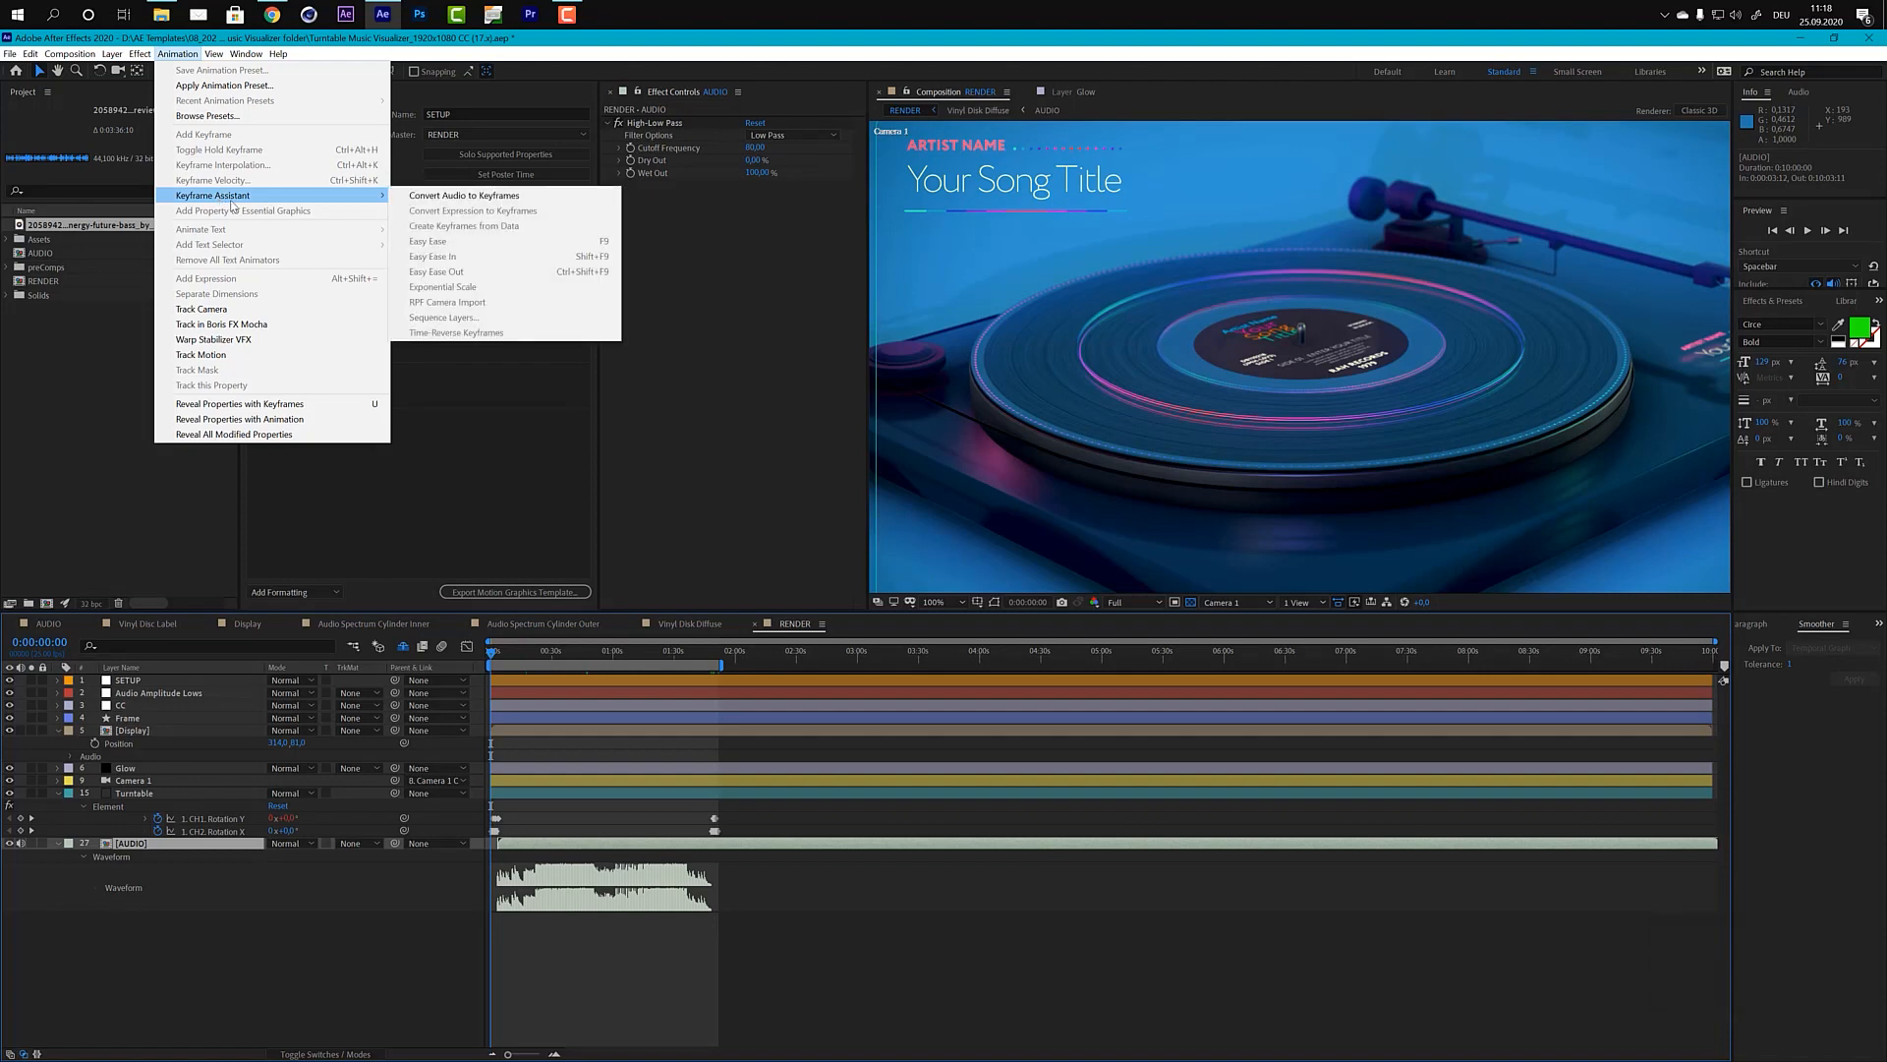
click(438, 195)
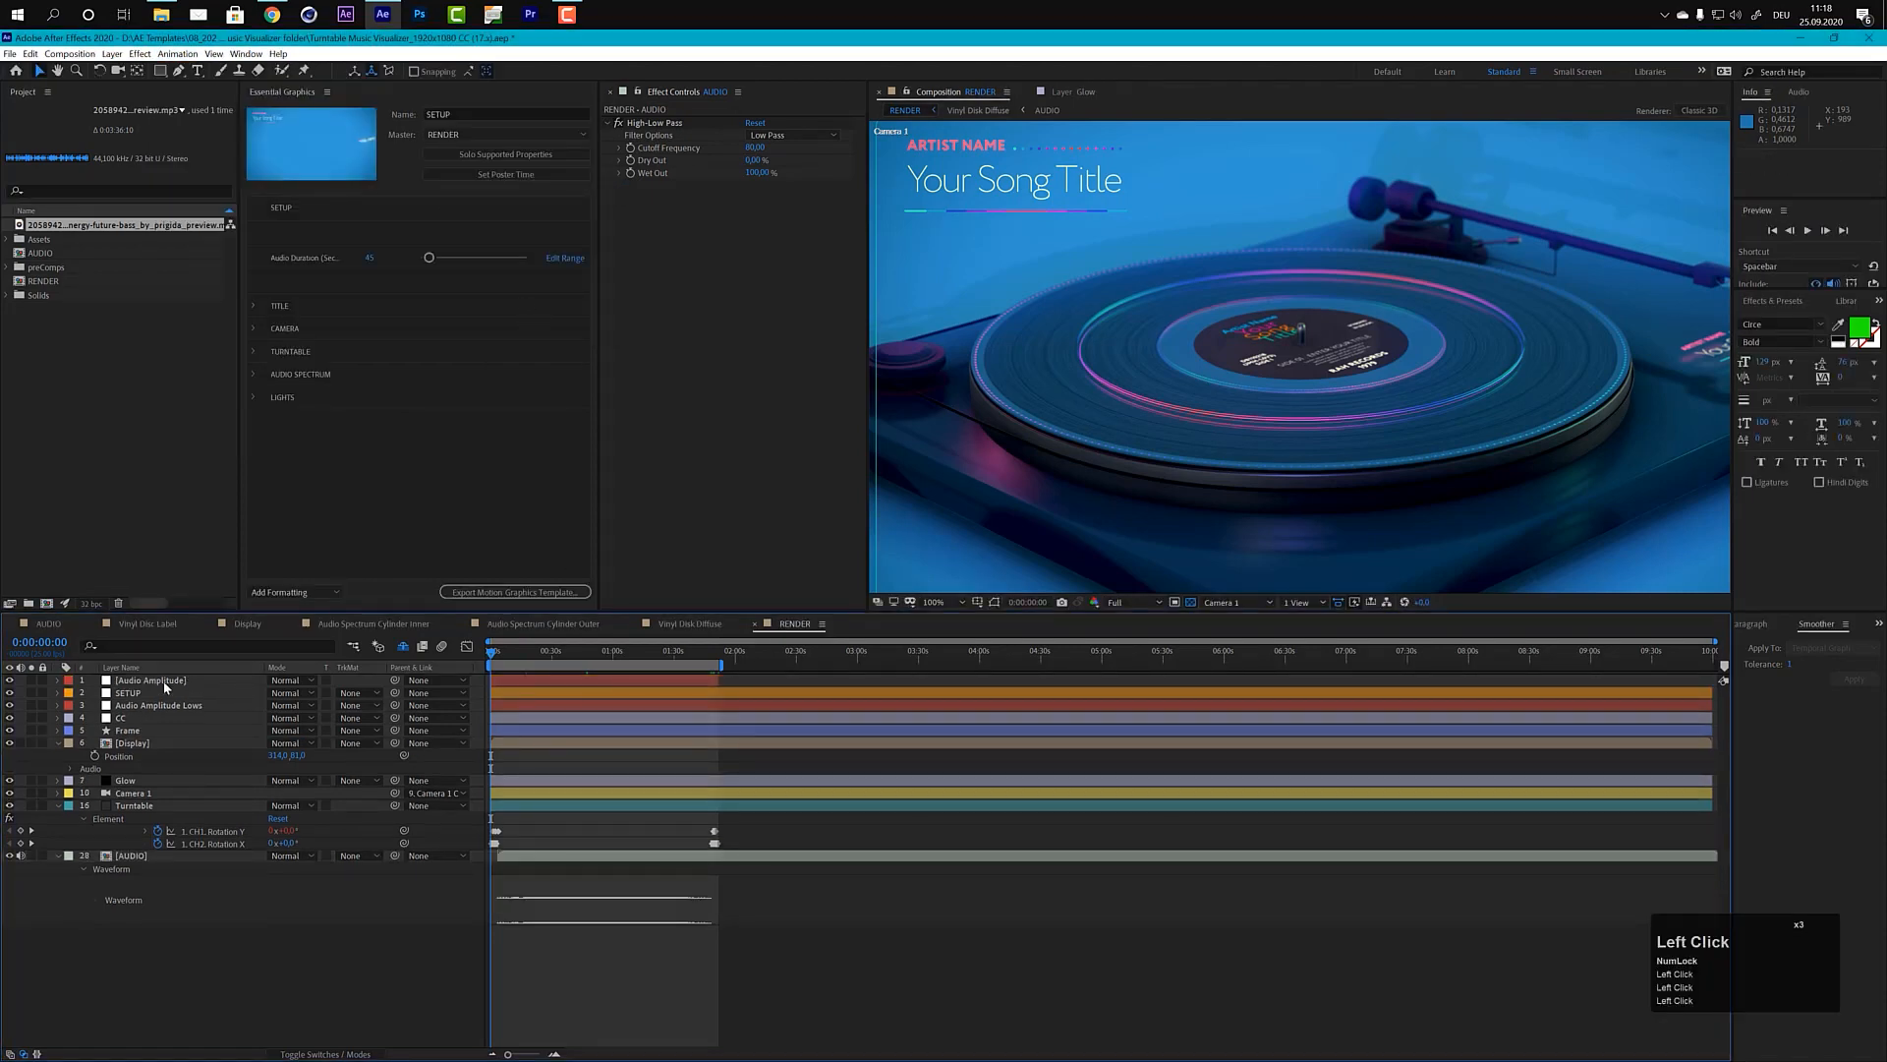
Step: Reveal the Audio Amplitude layer's keyframes and copy all the Both Channels slider keyframes
click(146, 682)
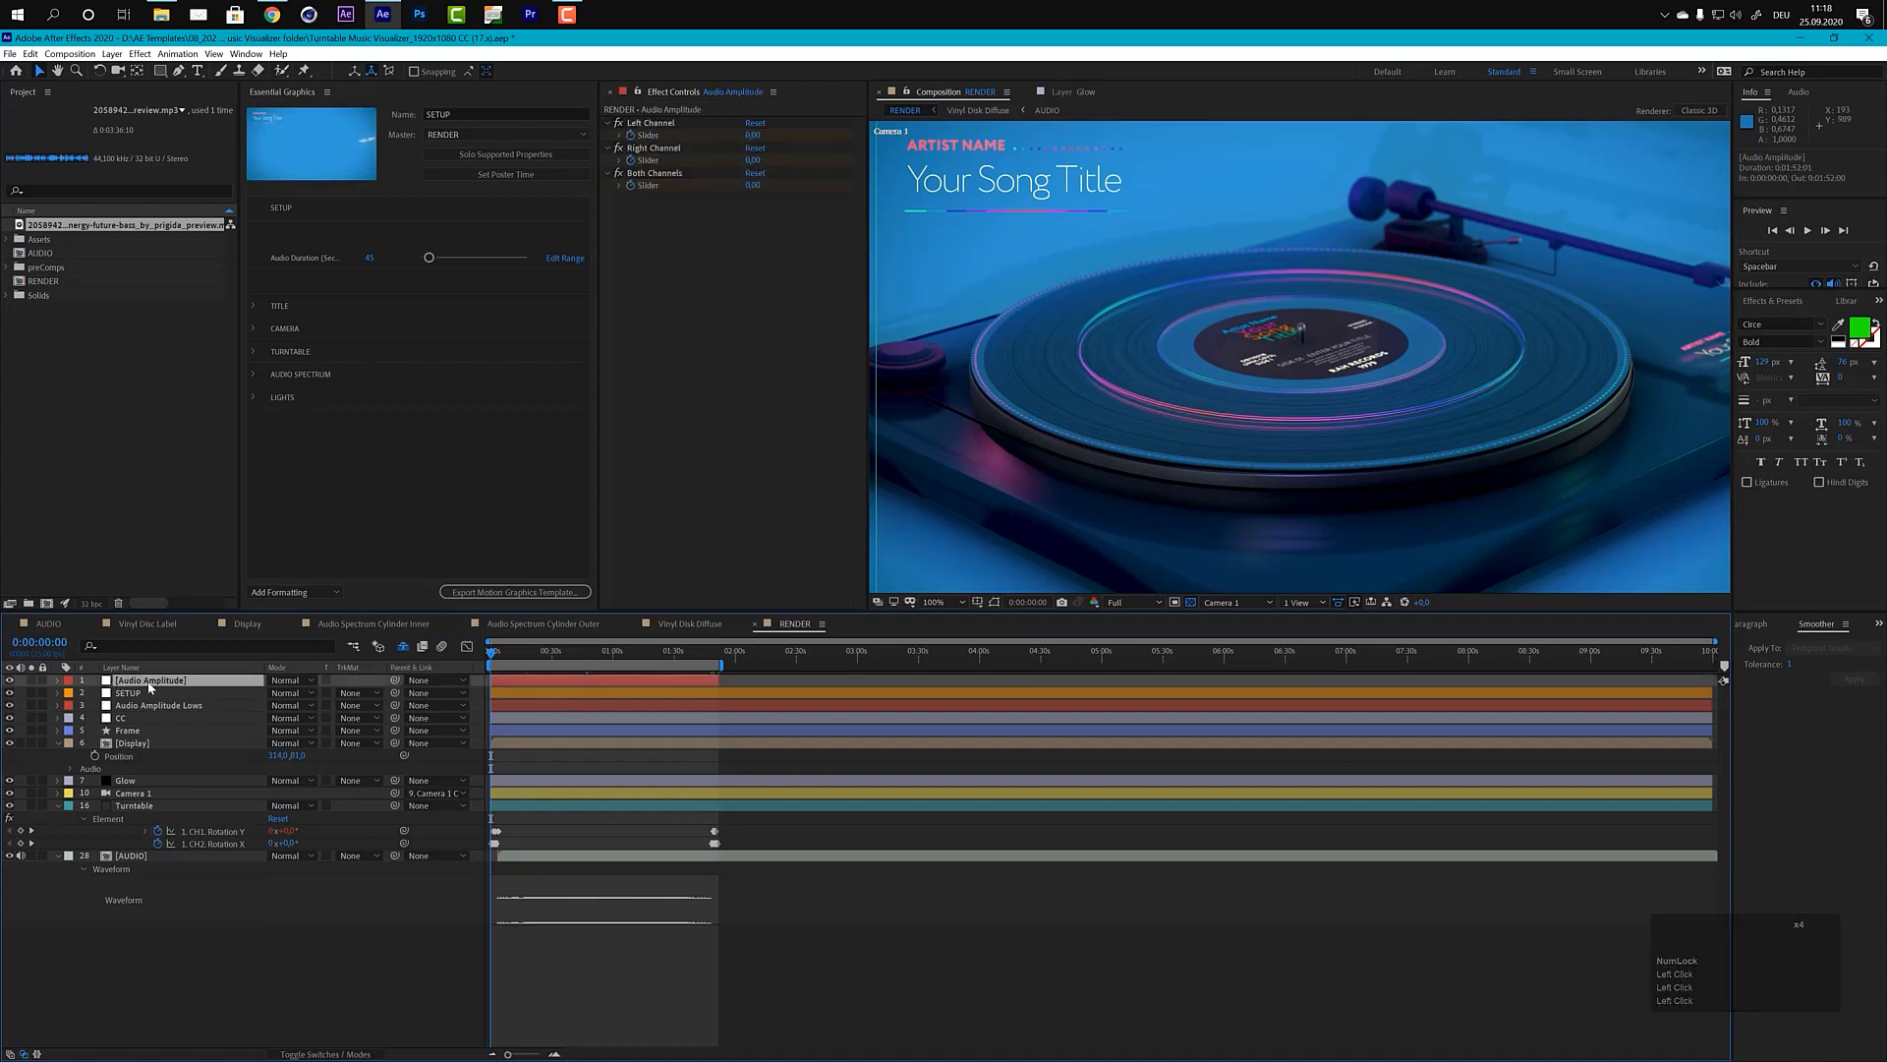
key(u)
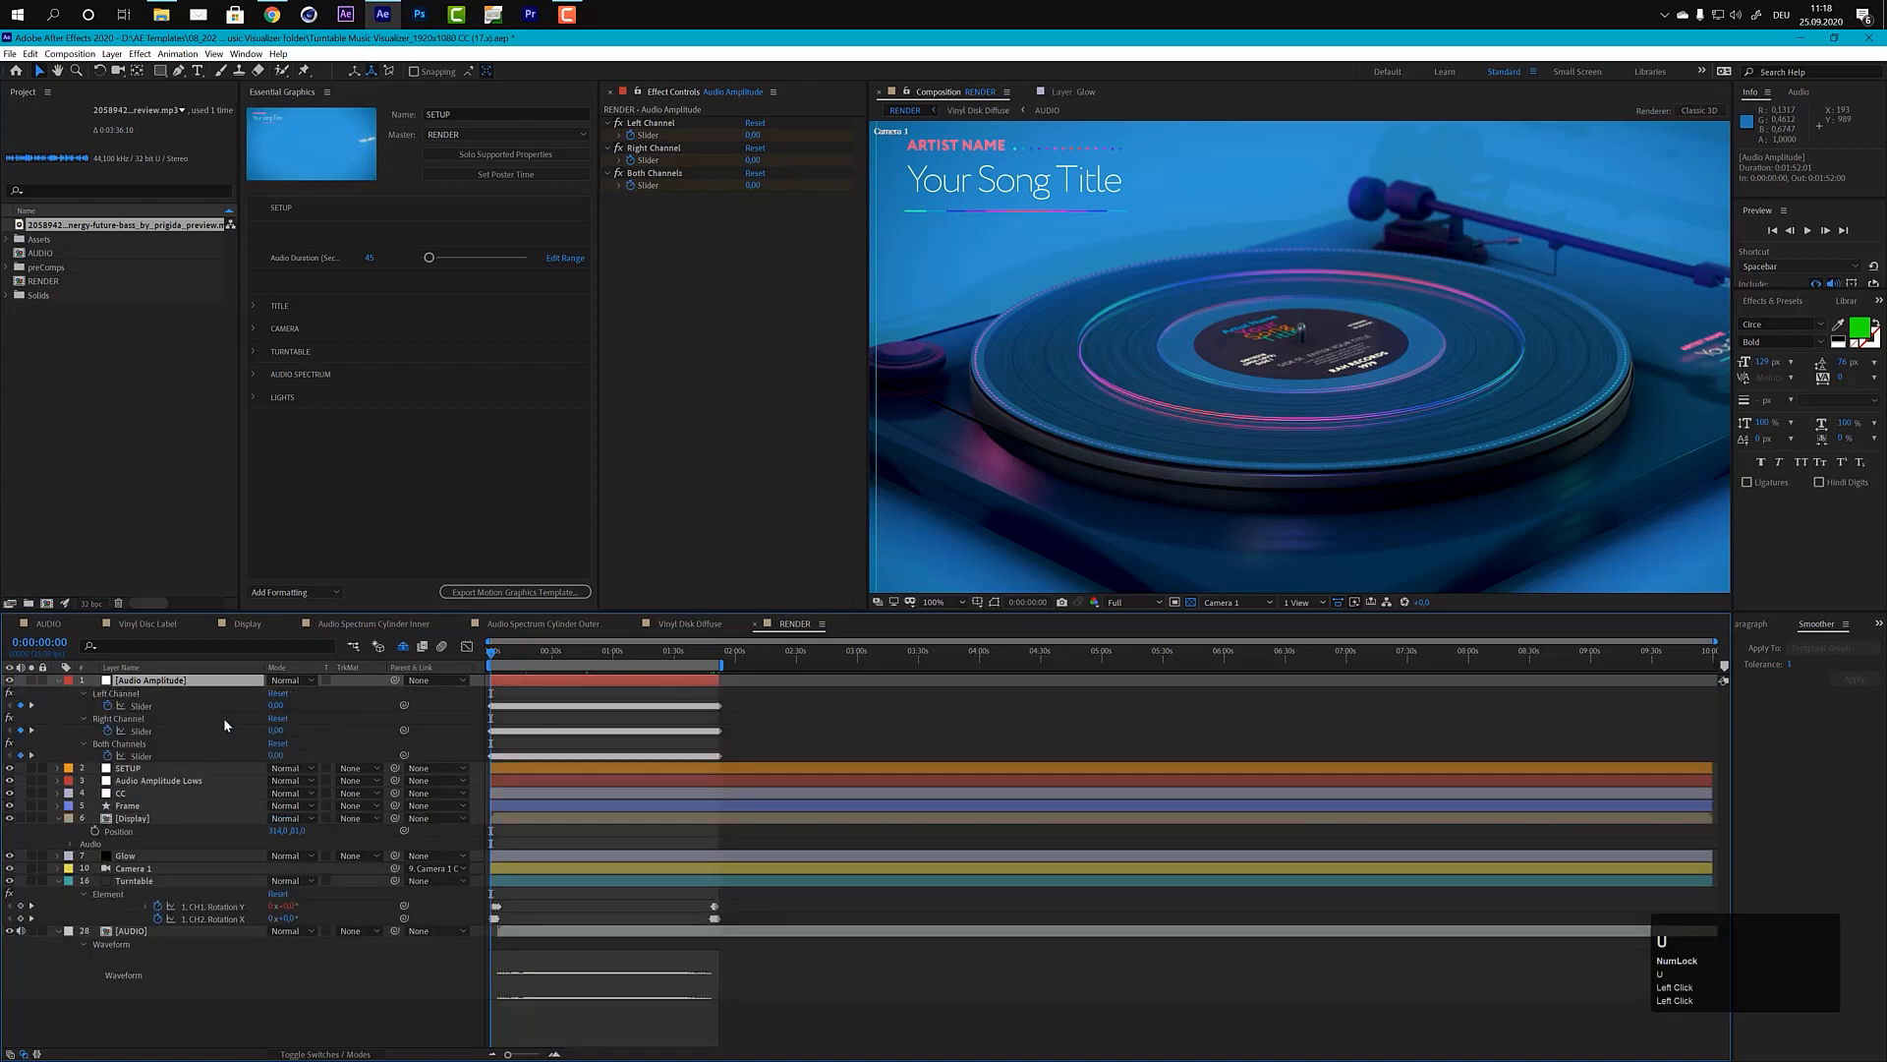
click(139, 756)
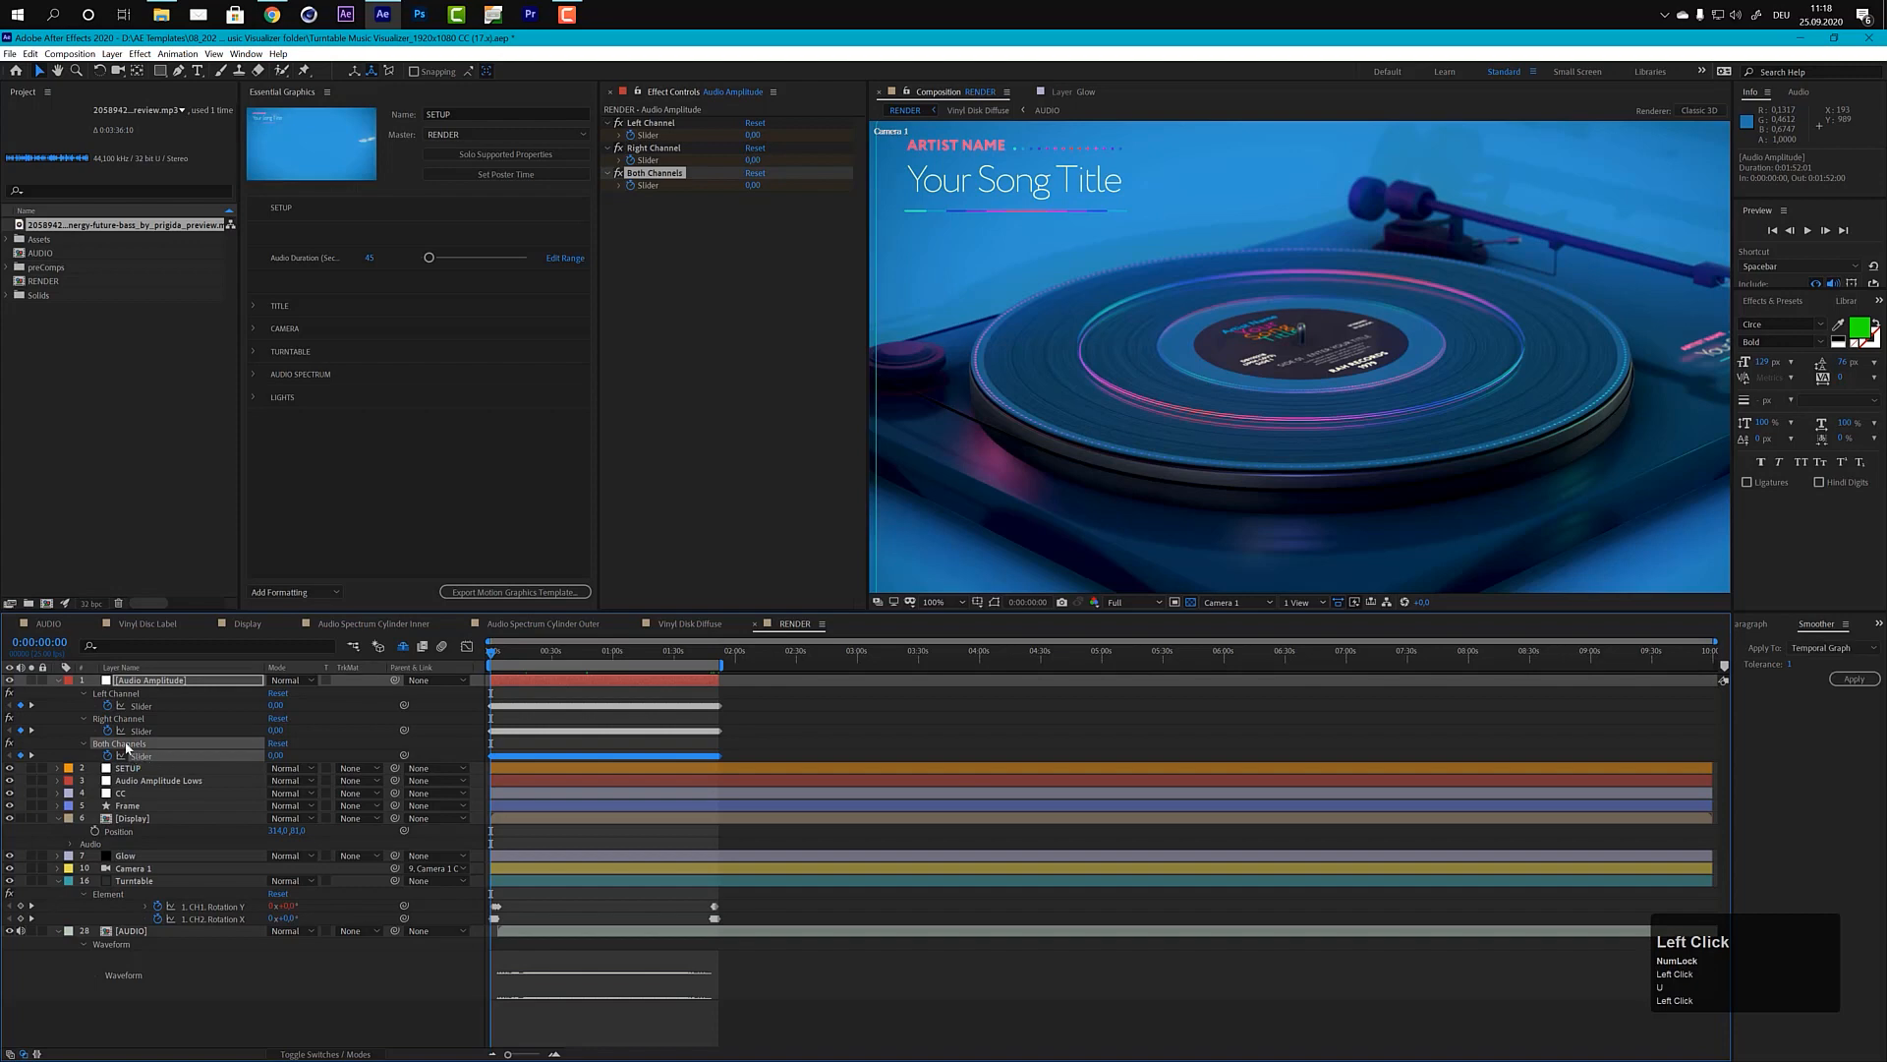
click(147, 758)
click(143, 757)
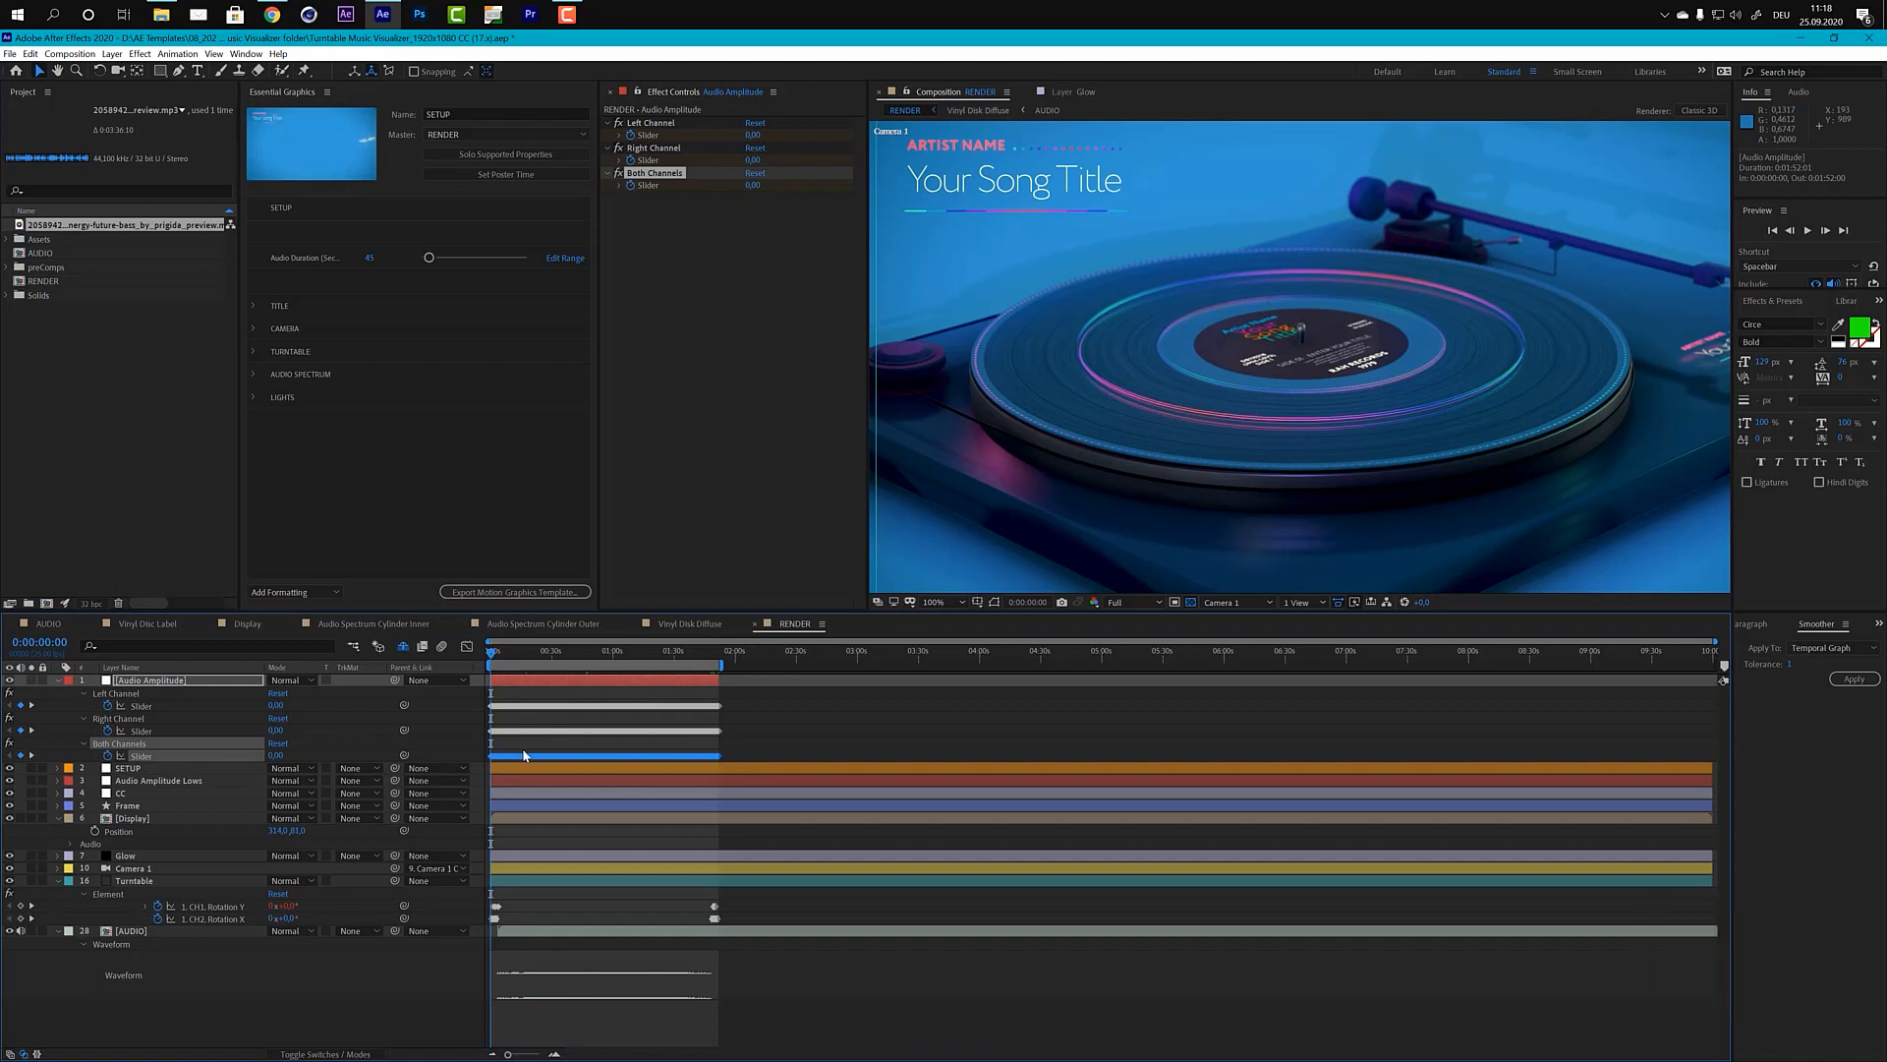
mouse_move(524, 755)
key(ctrl+c)
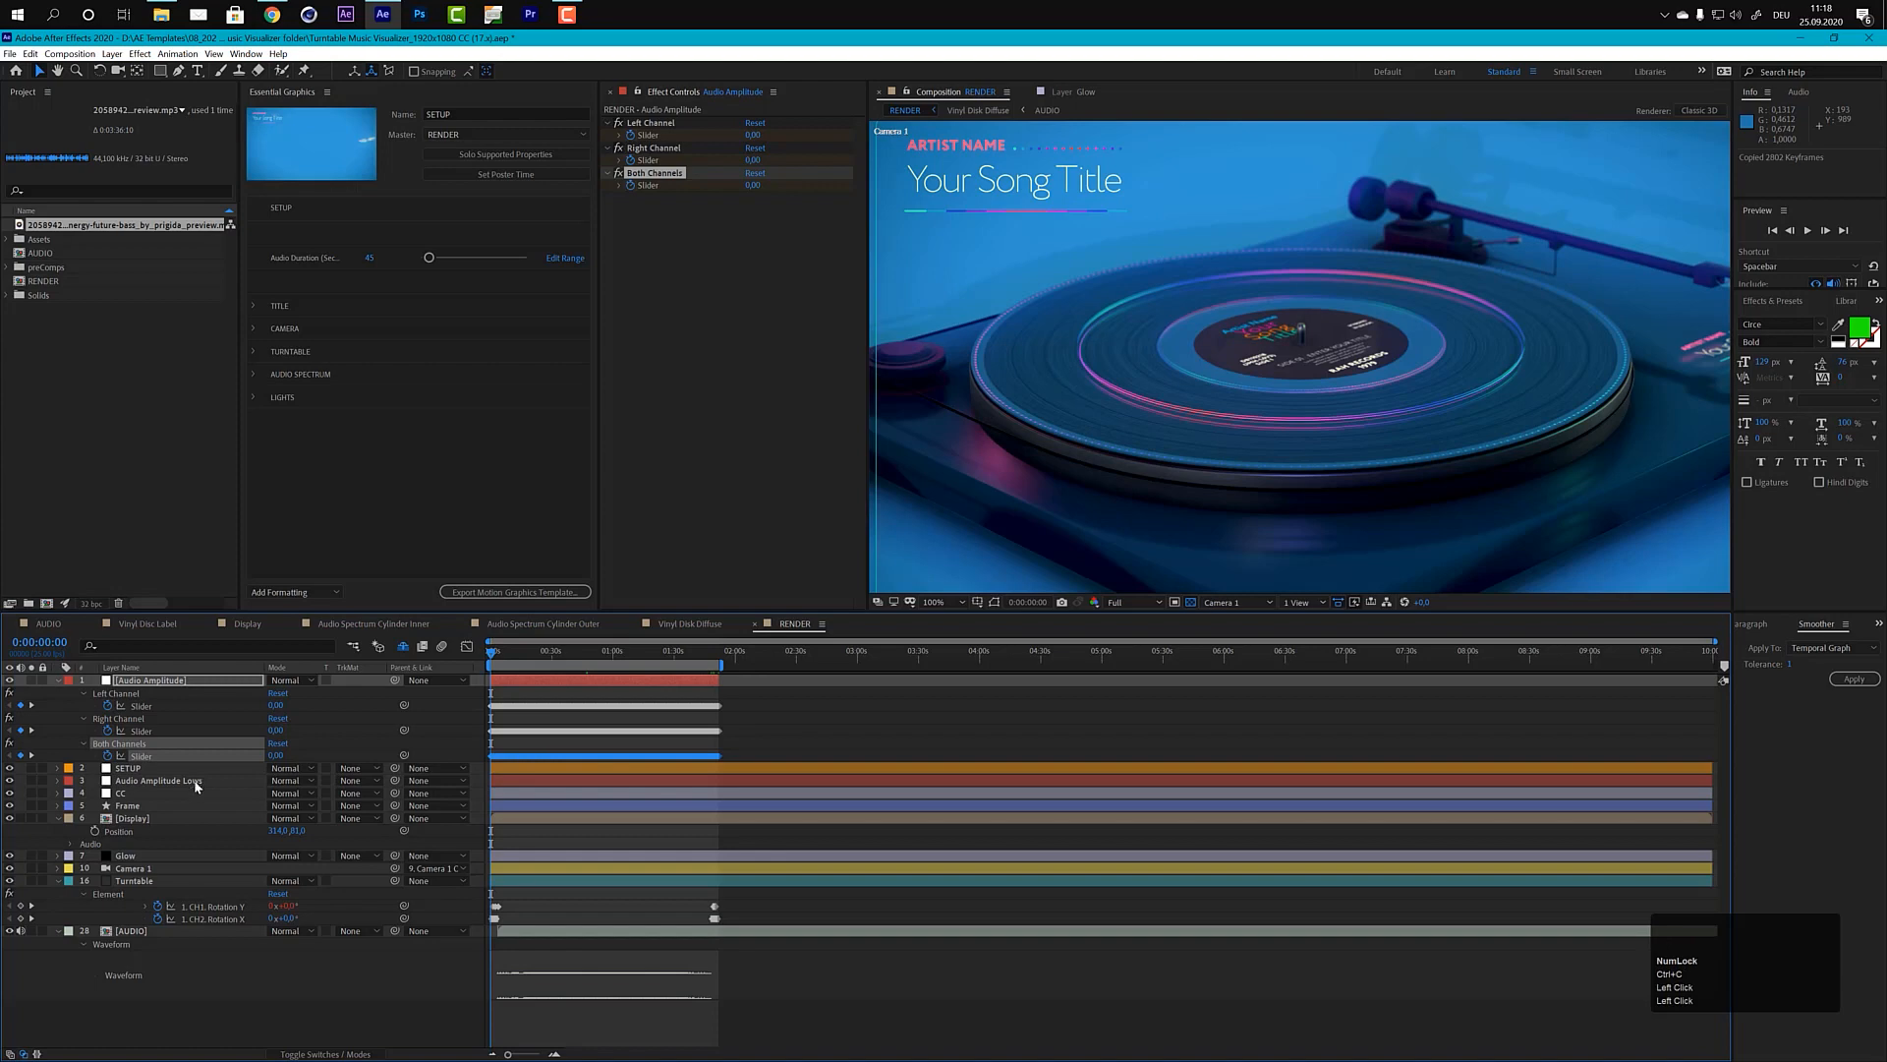
Step: Clear the existing Both Channels slider keyframes on the Audio Amplitude Lows layer and paste the copied keyframes there
click(164, 782)
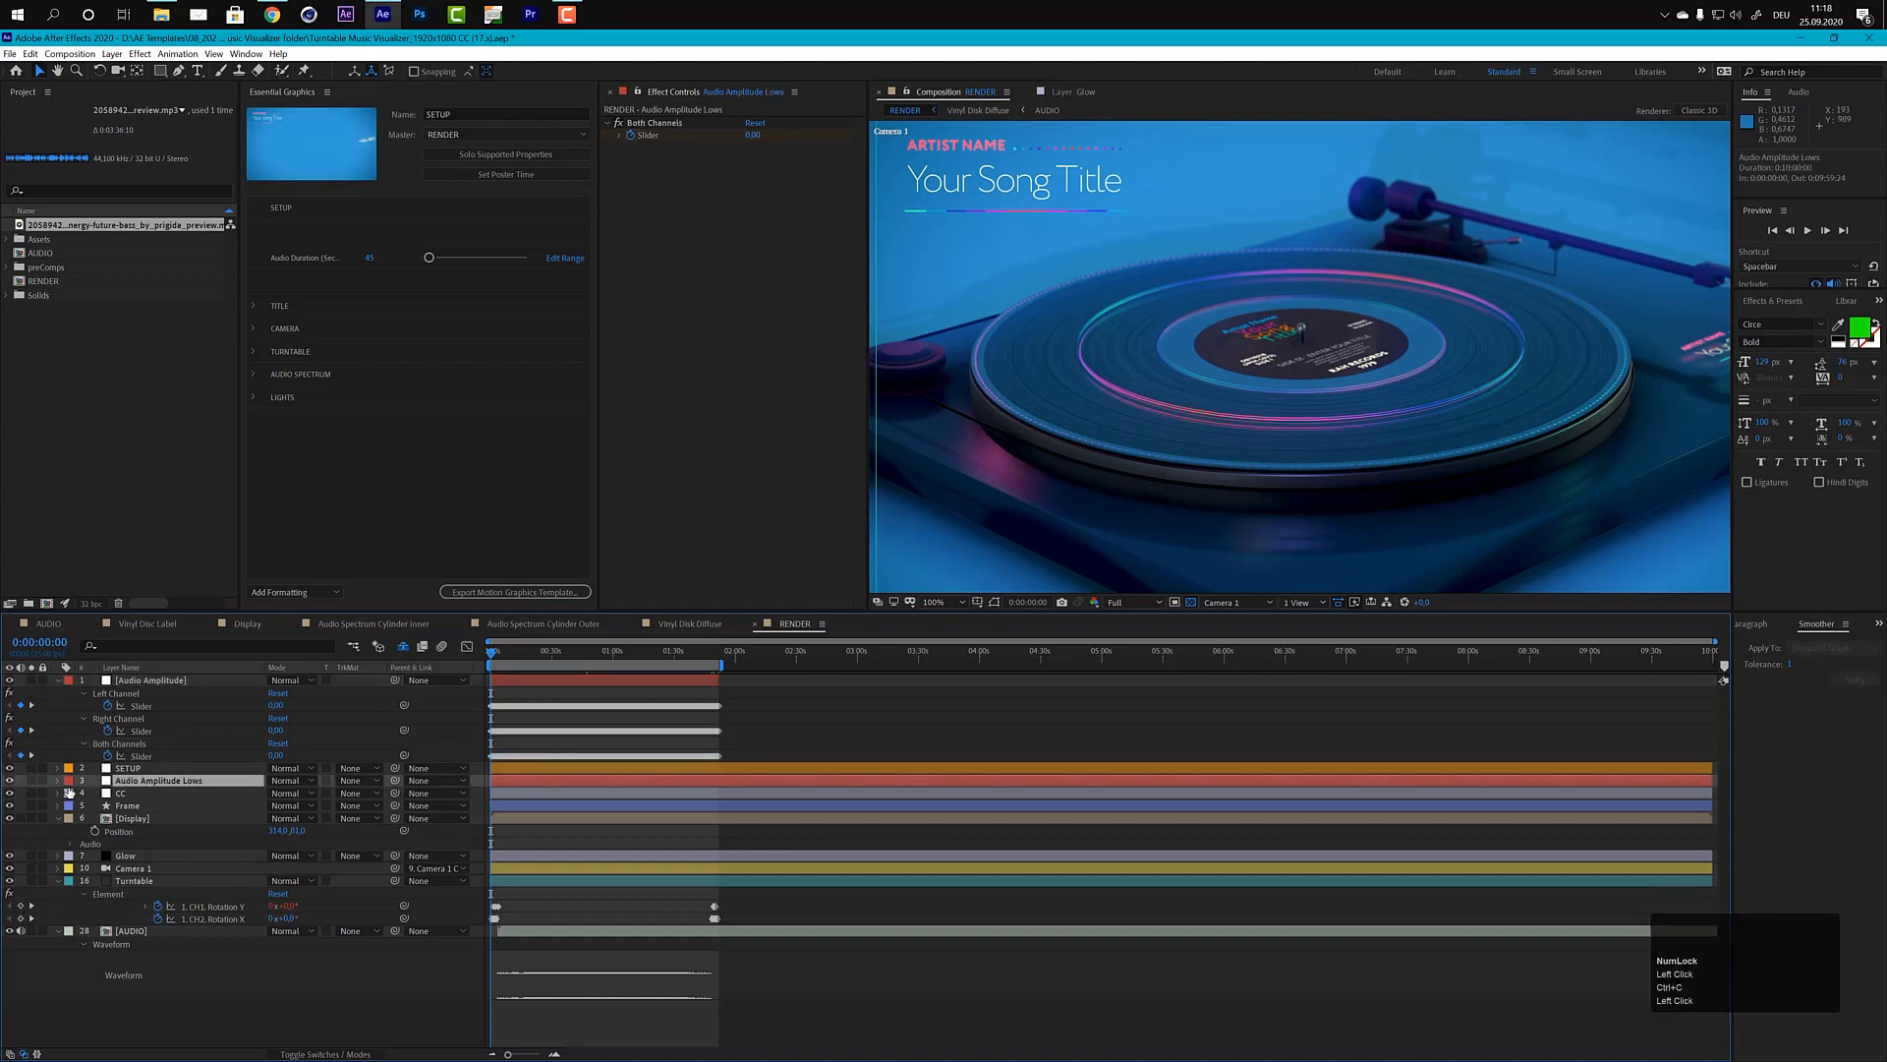
key(u)
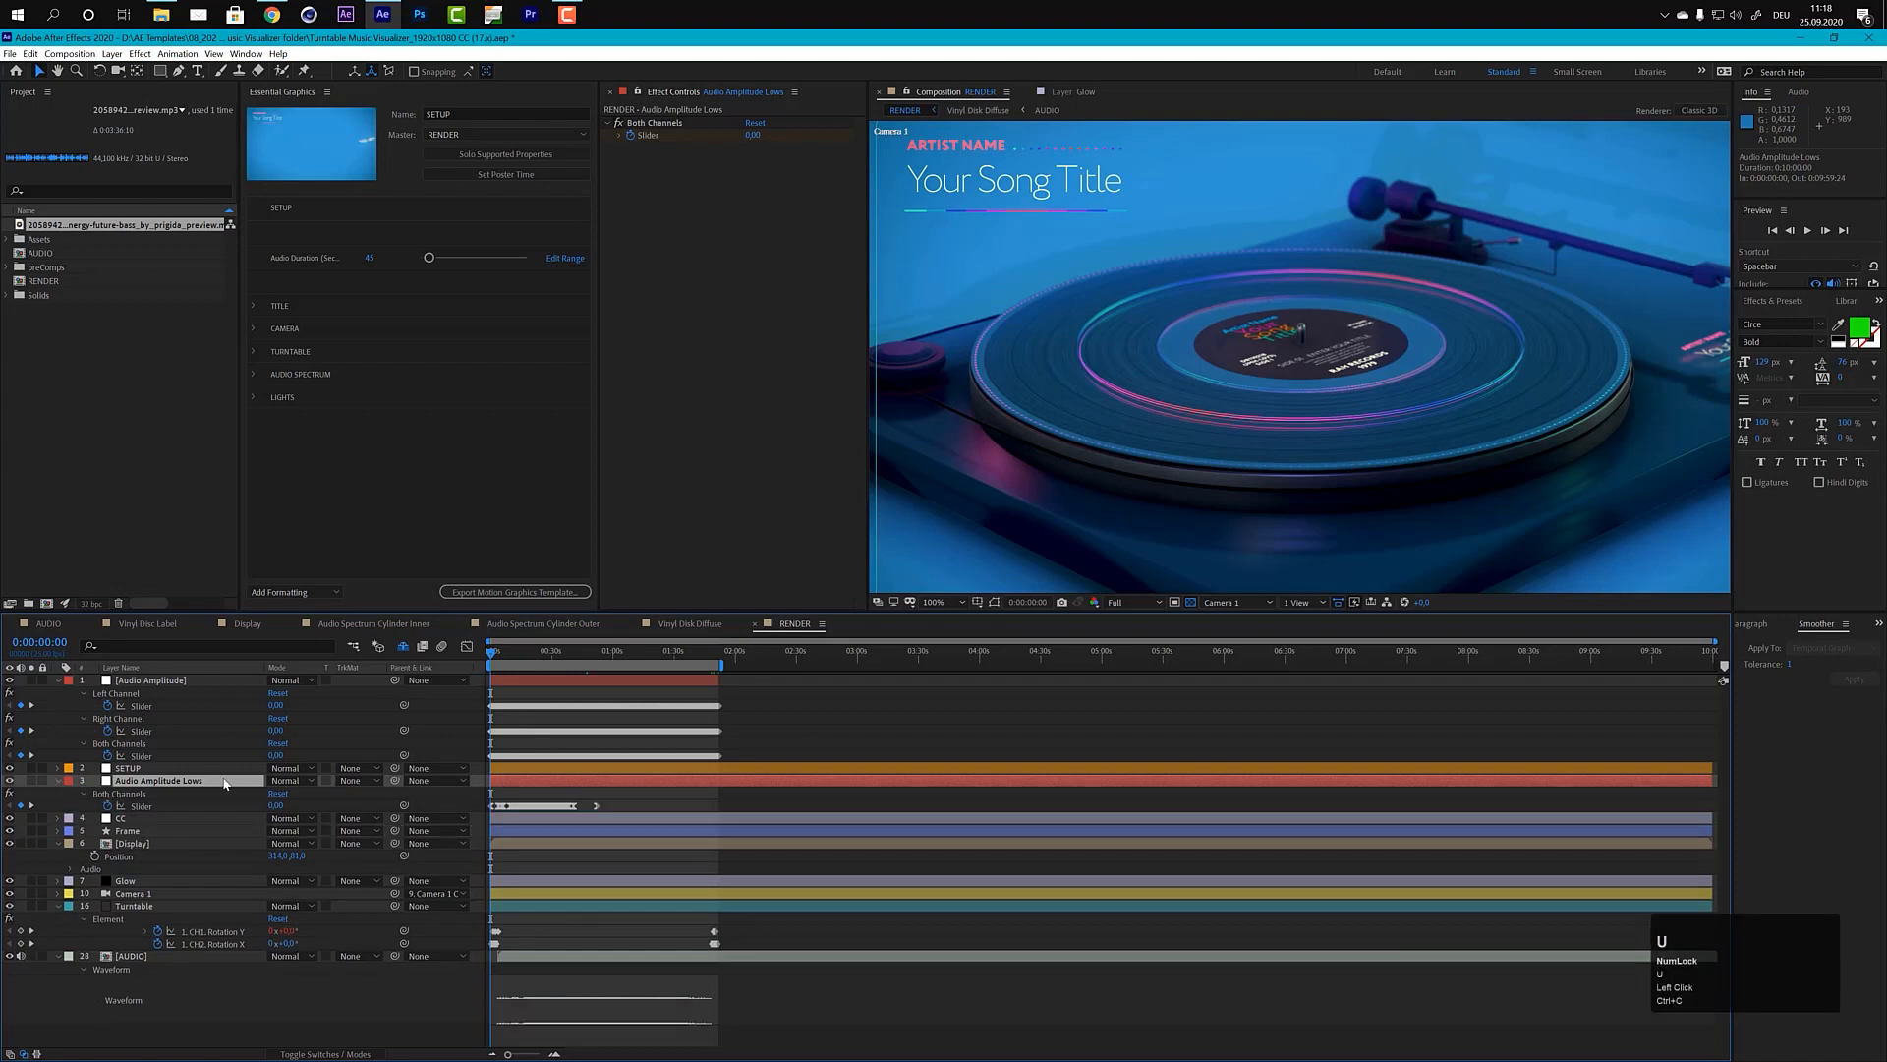
click(140, 807)
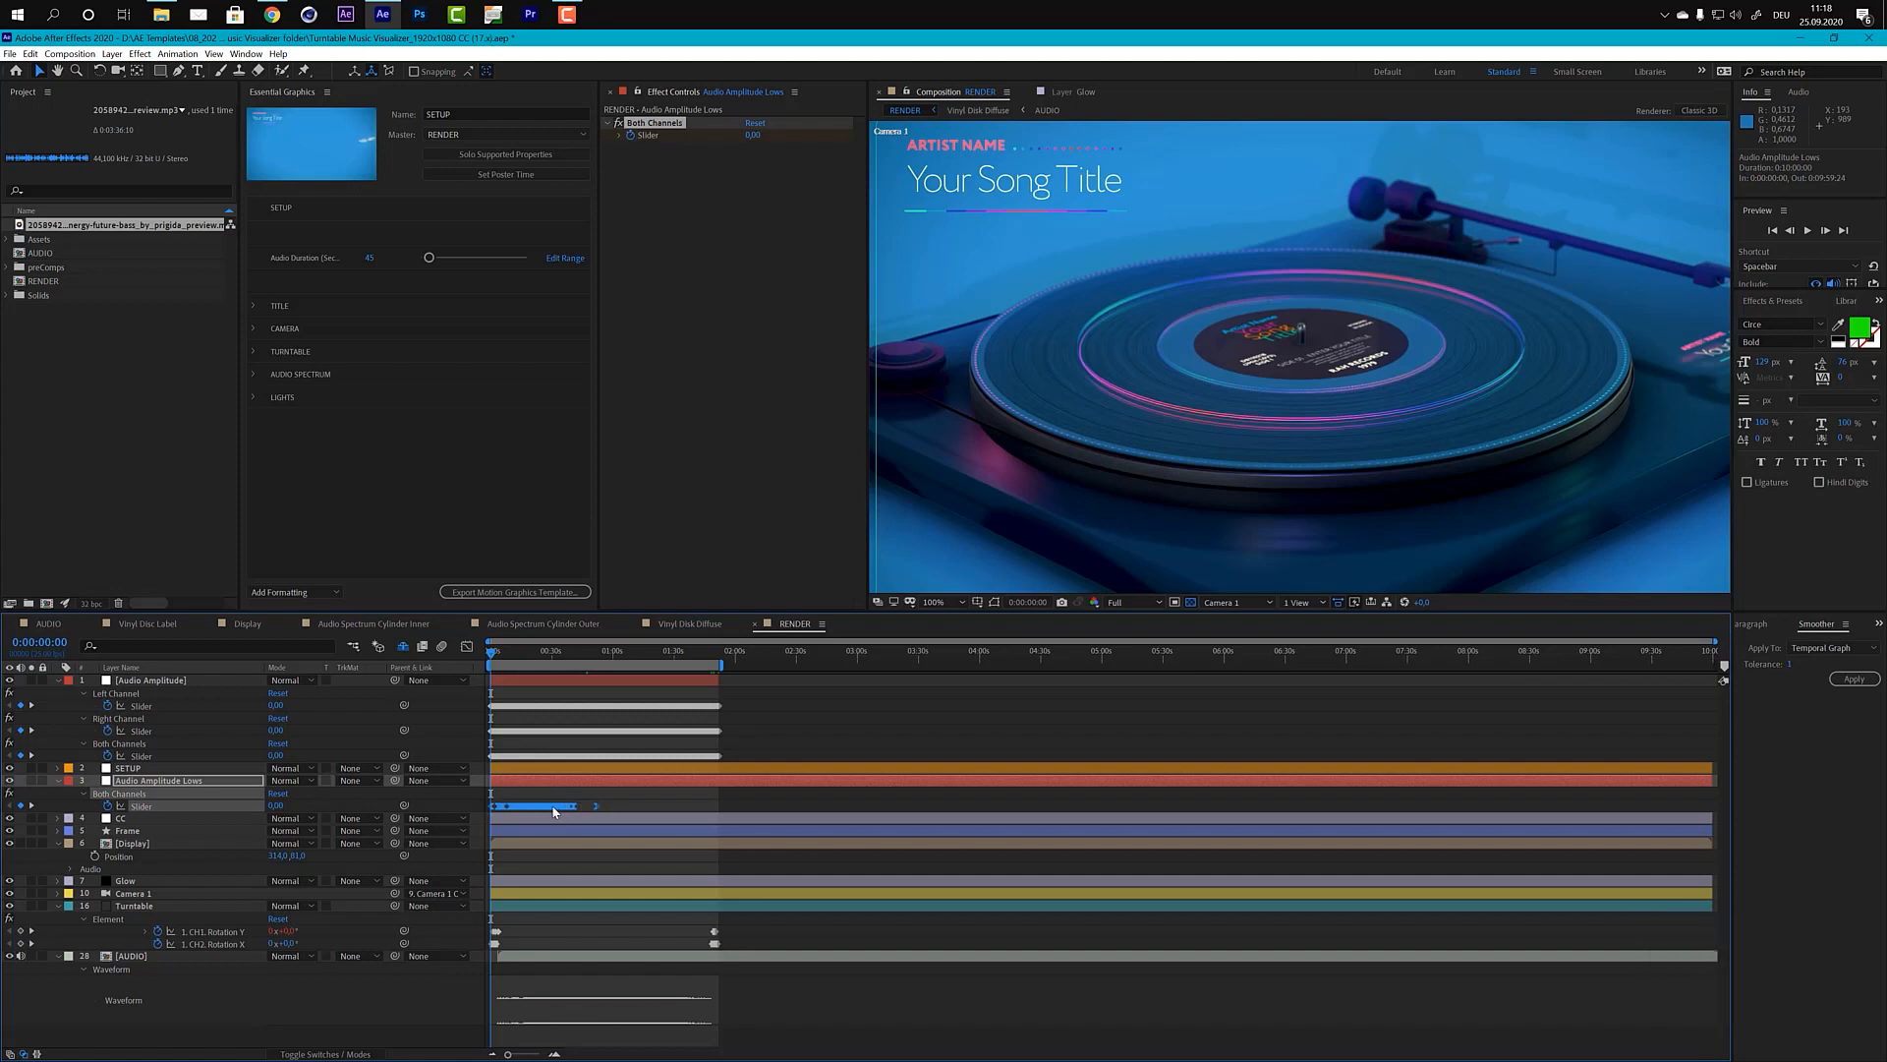
click(108, 808)
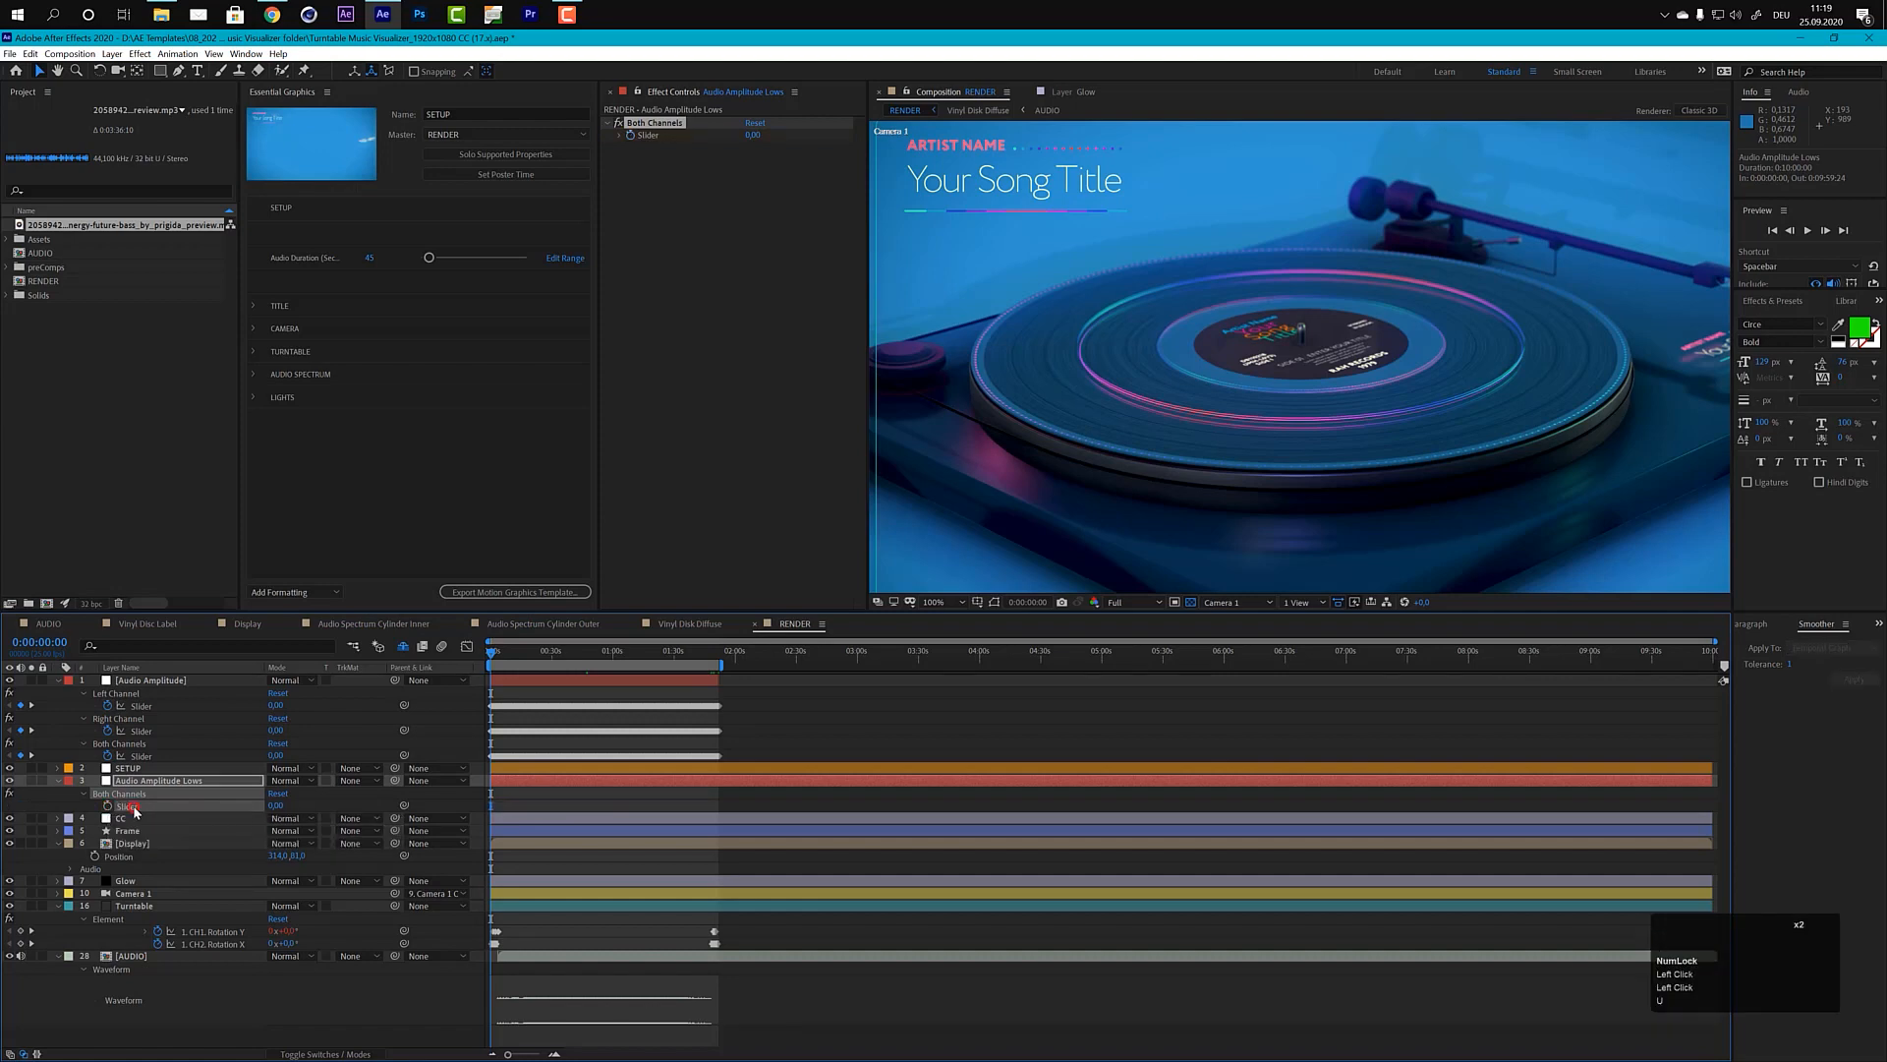
click(138, 807)
click(134, 807)
key(ctrl+v)
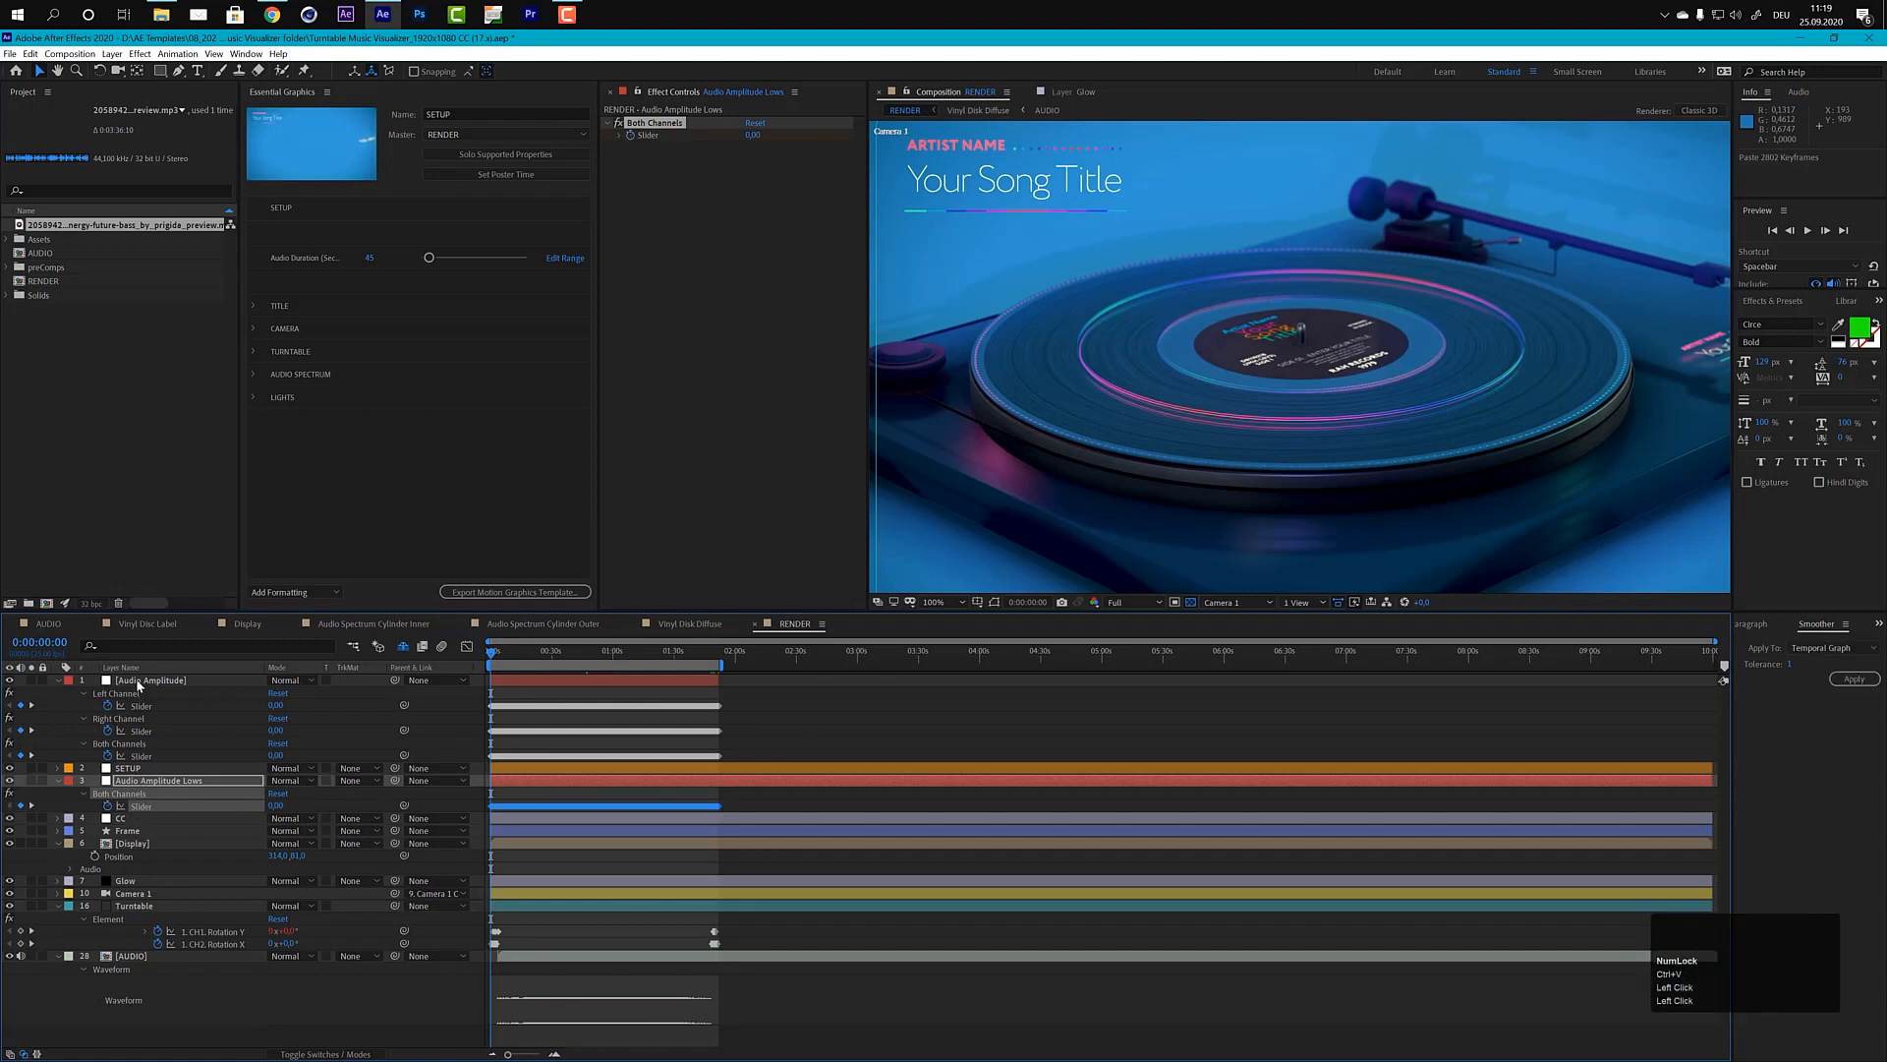
Step: Delete the Audio Amplitude layer and disable the High-Low Pass effect on the AUDIO layer
click(138, 682)
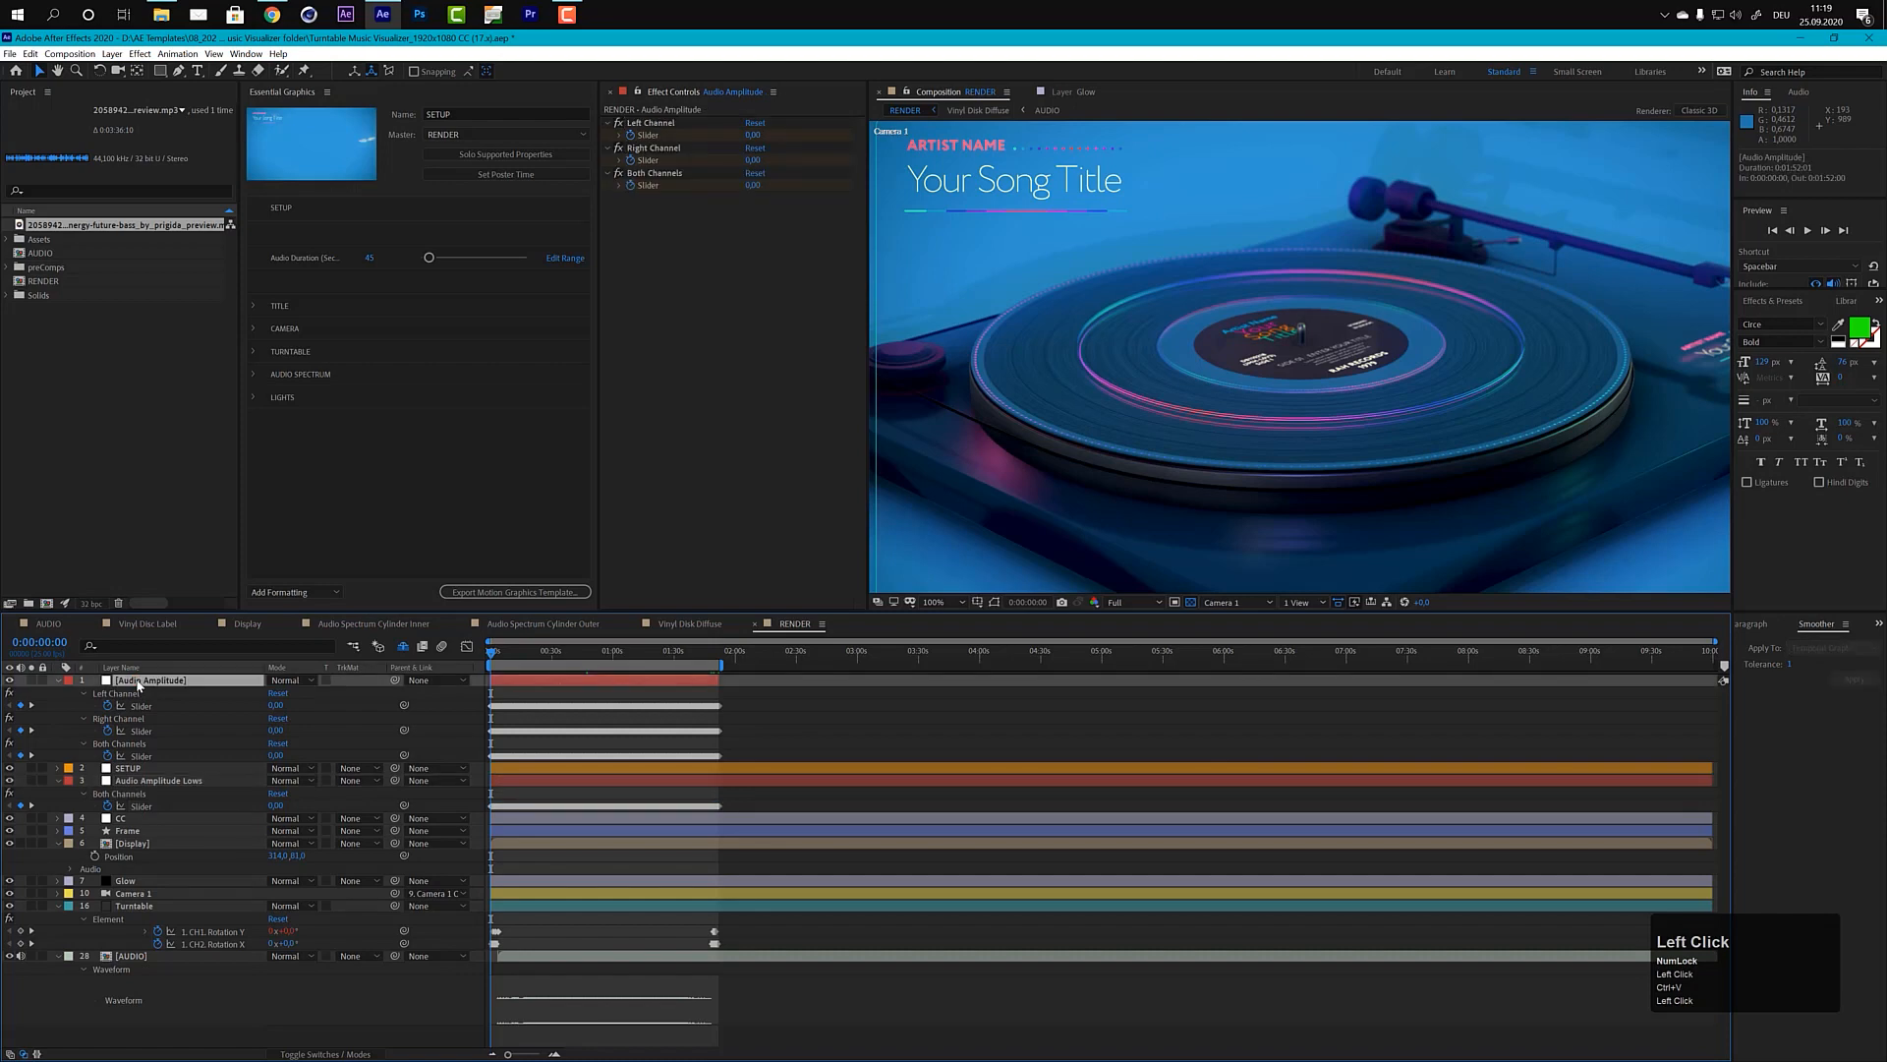
key(Delete)
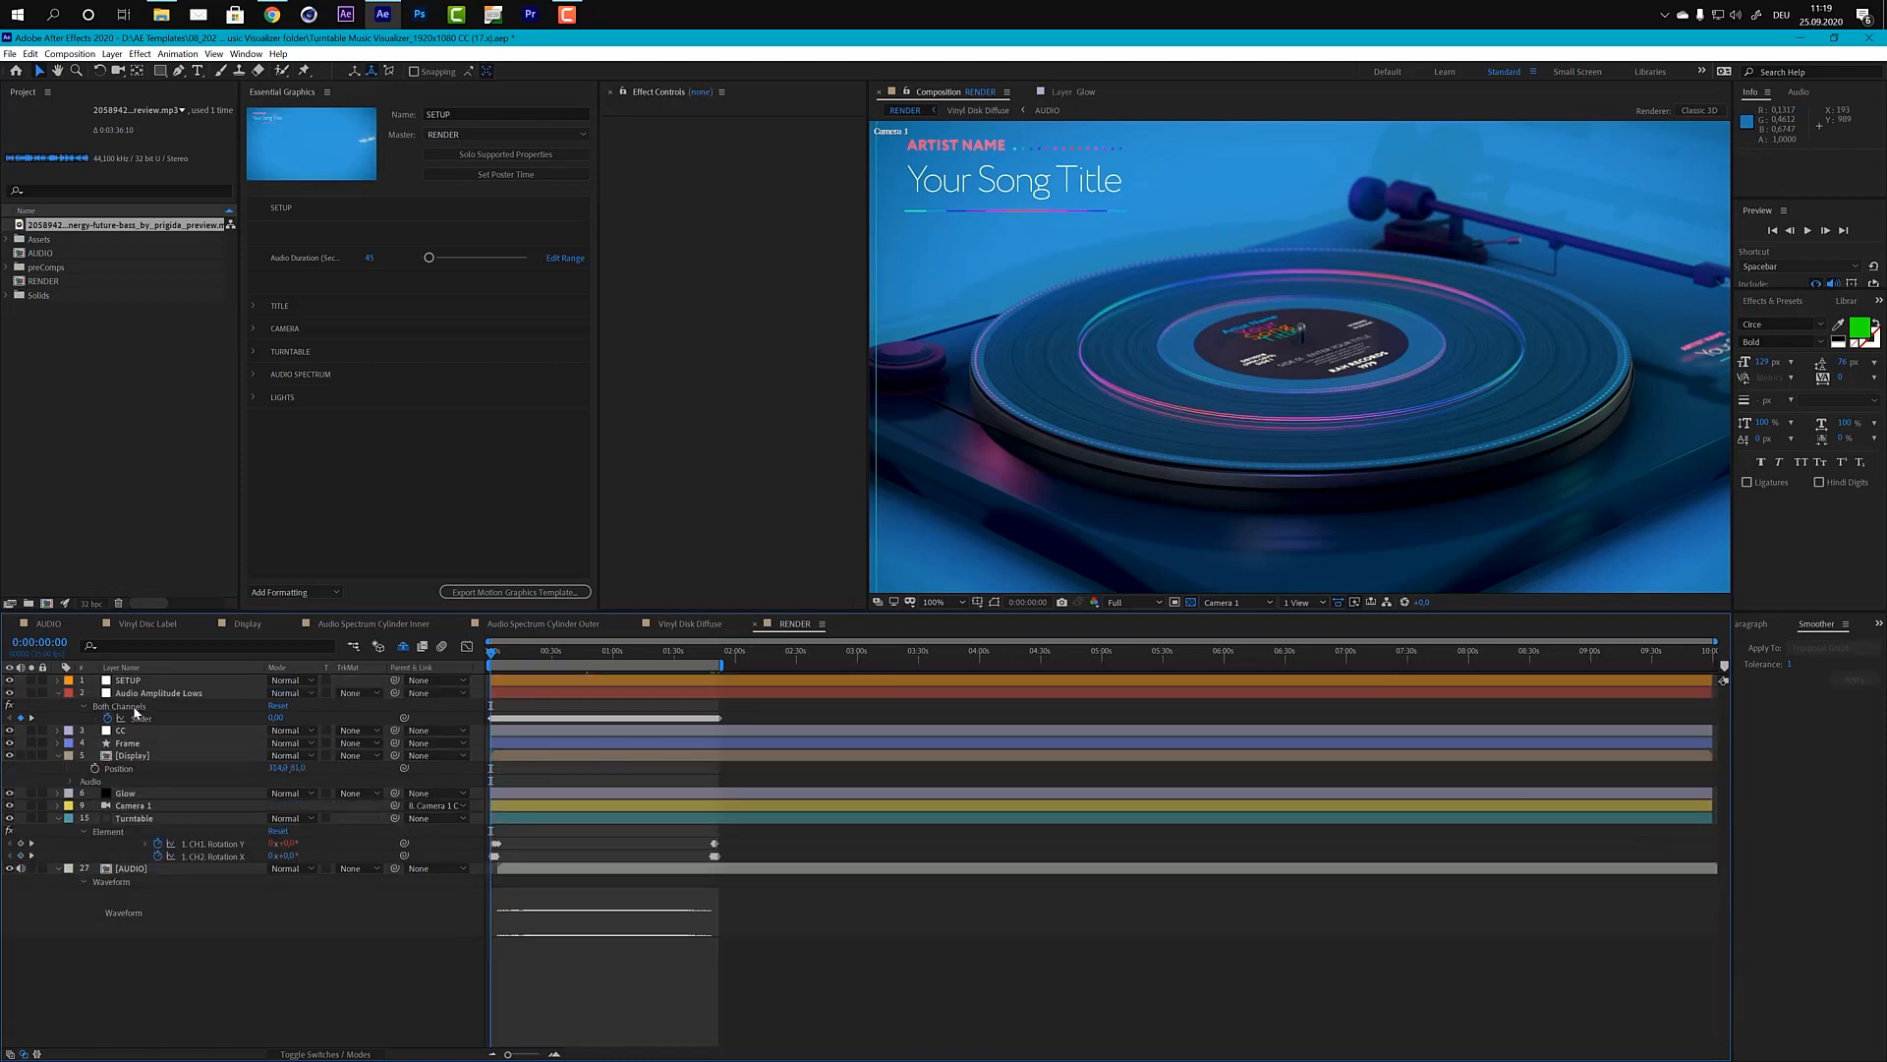
click(149, 868)
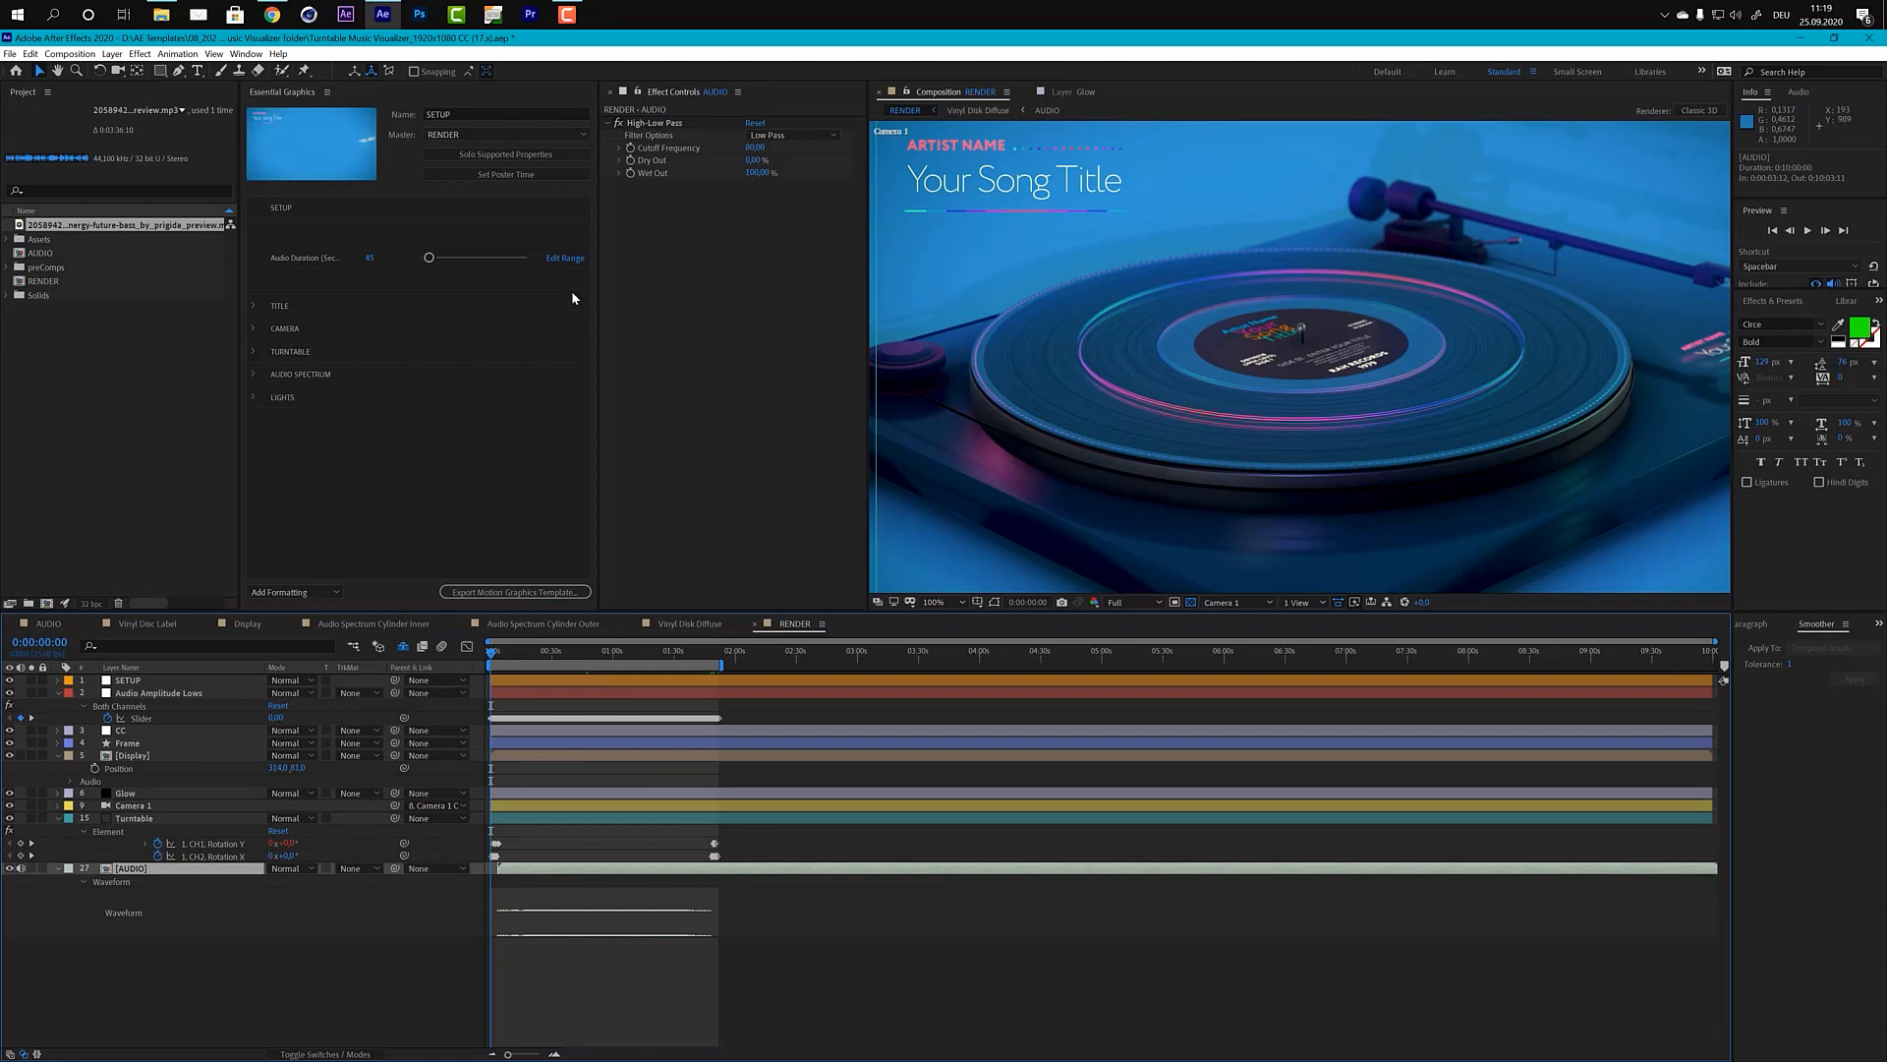
click(622, 128)
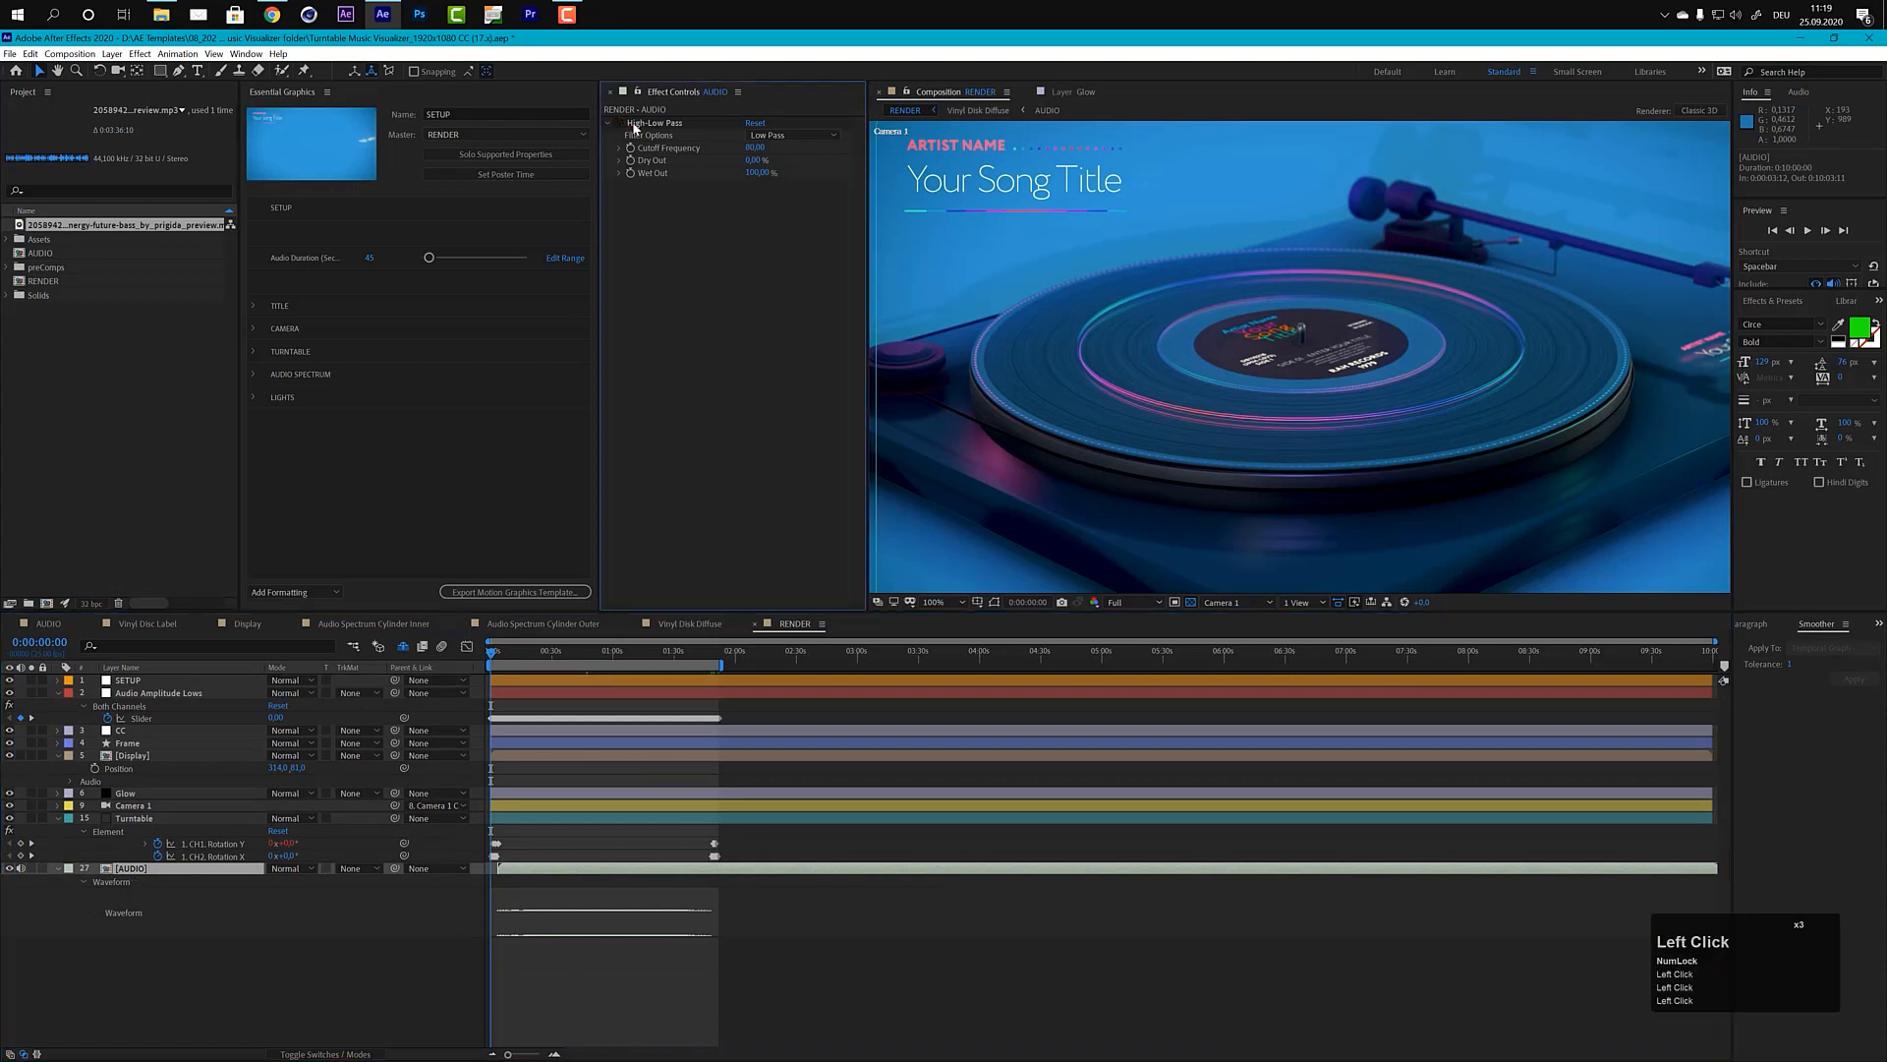
Step: Select all Both Channels slider keyframes of Audio Amplitude Lows in the Graph Editor and smooth their temporal graph with the Smoother
click(143, 719)
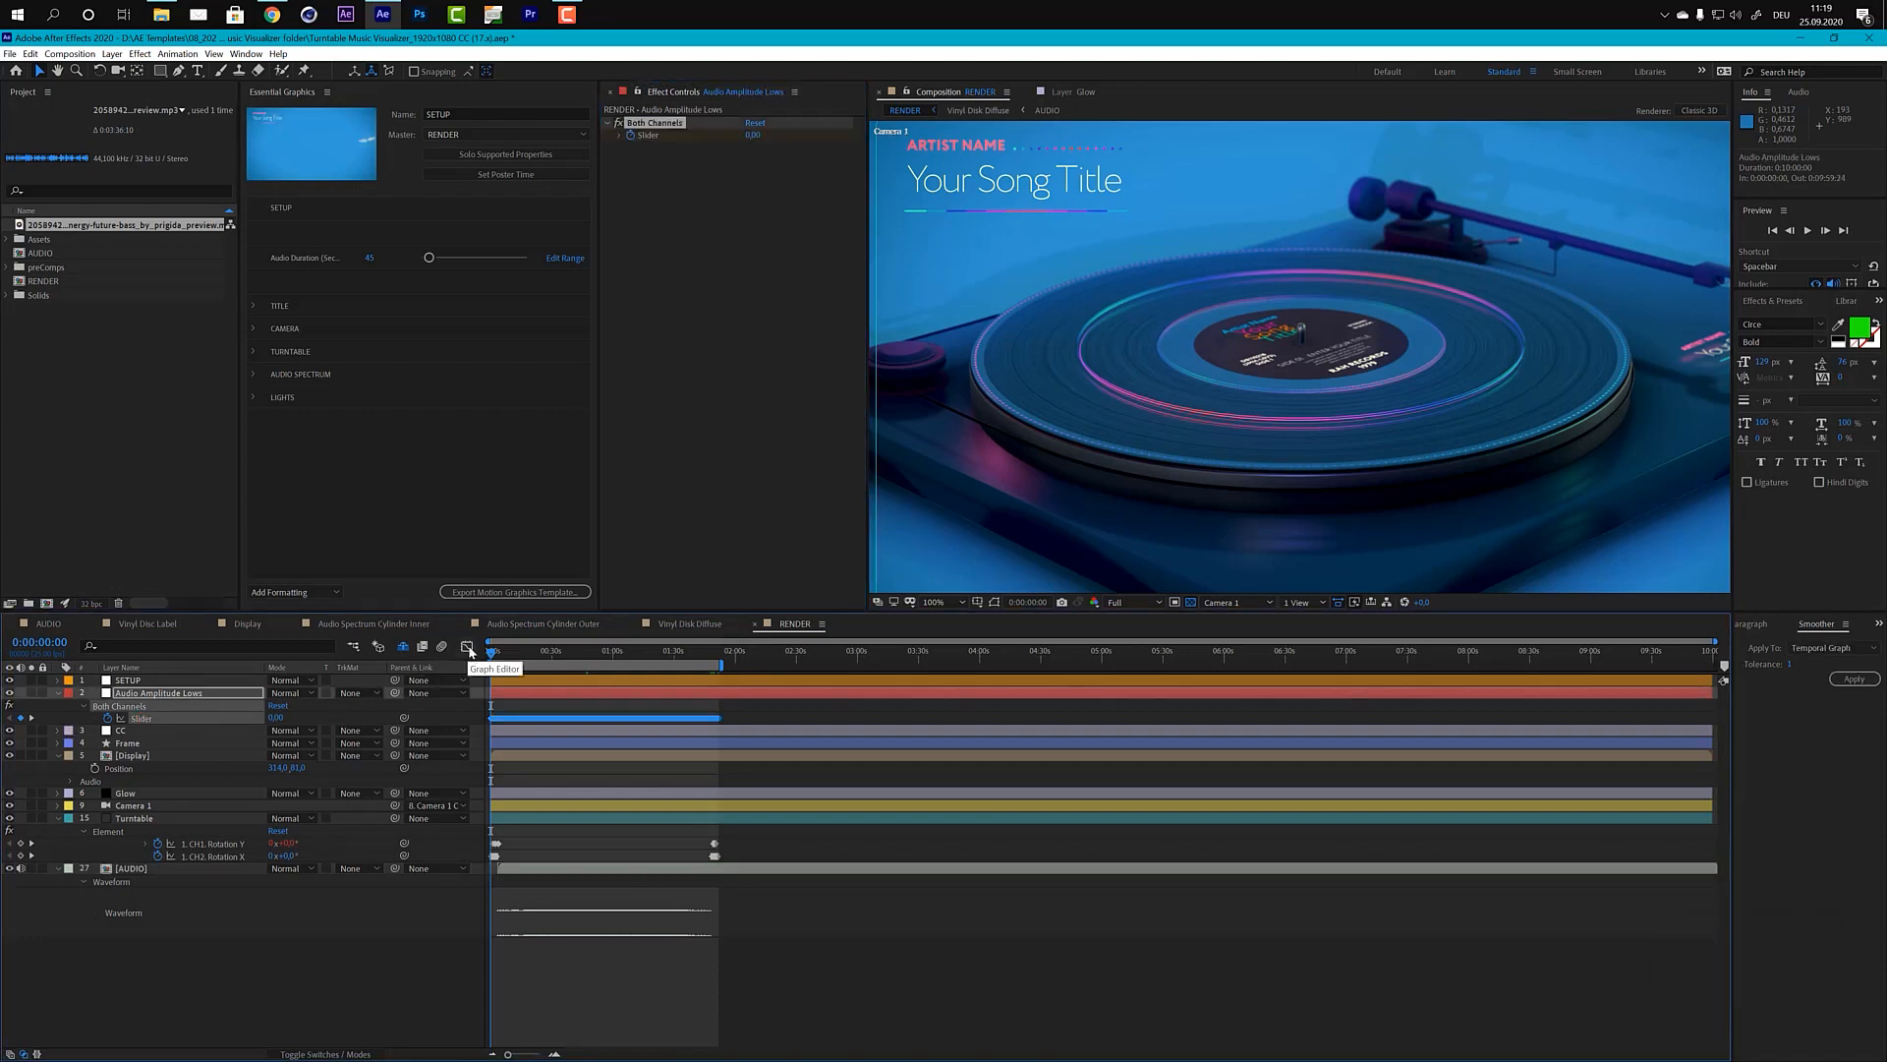
click(467, 647)
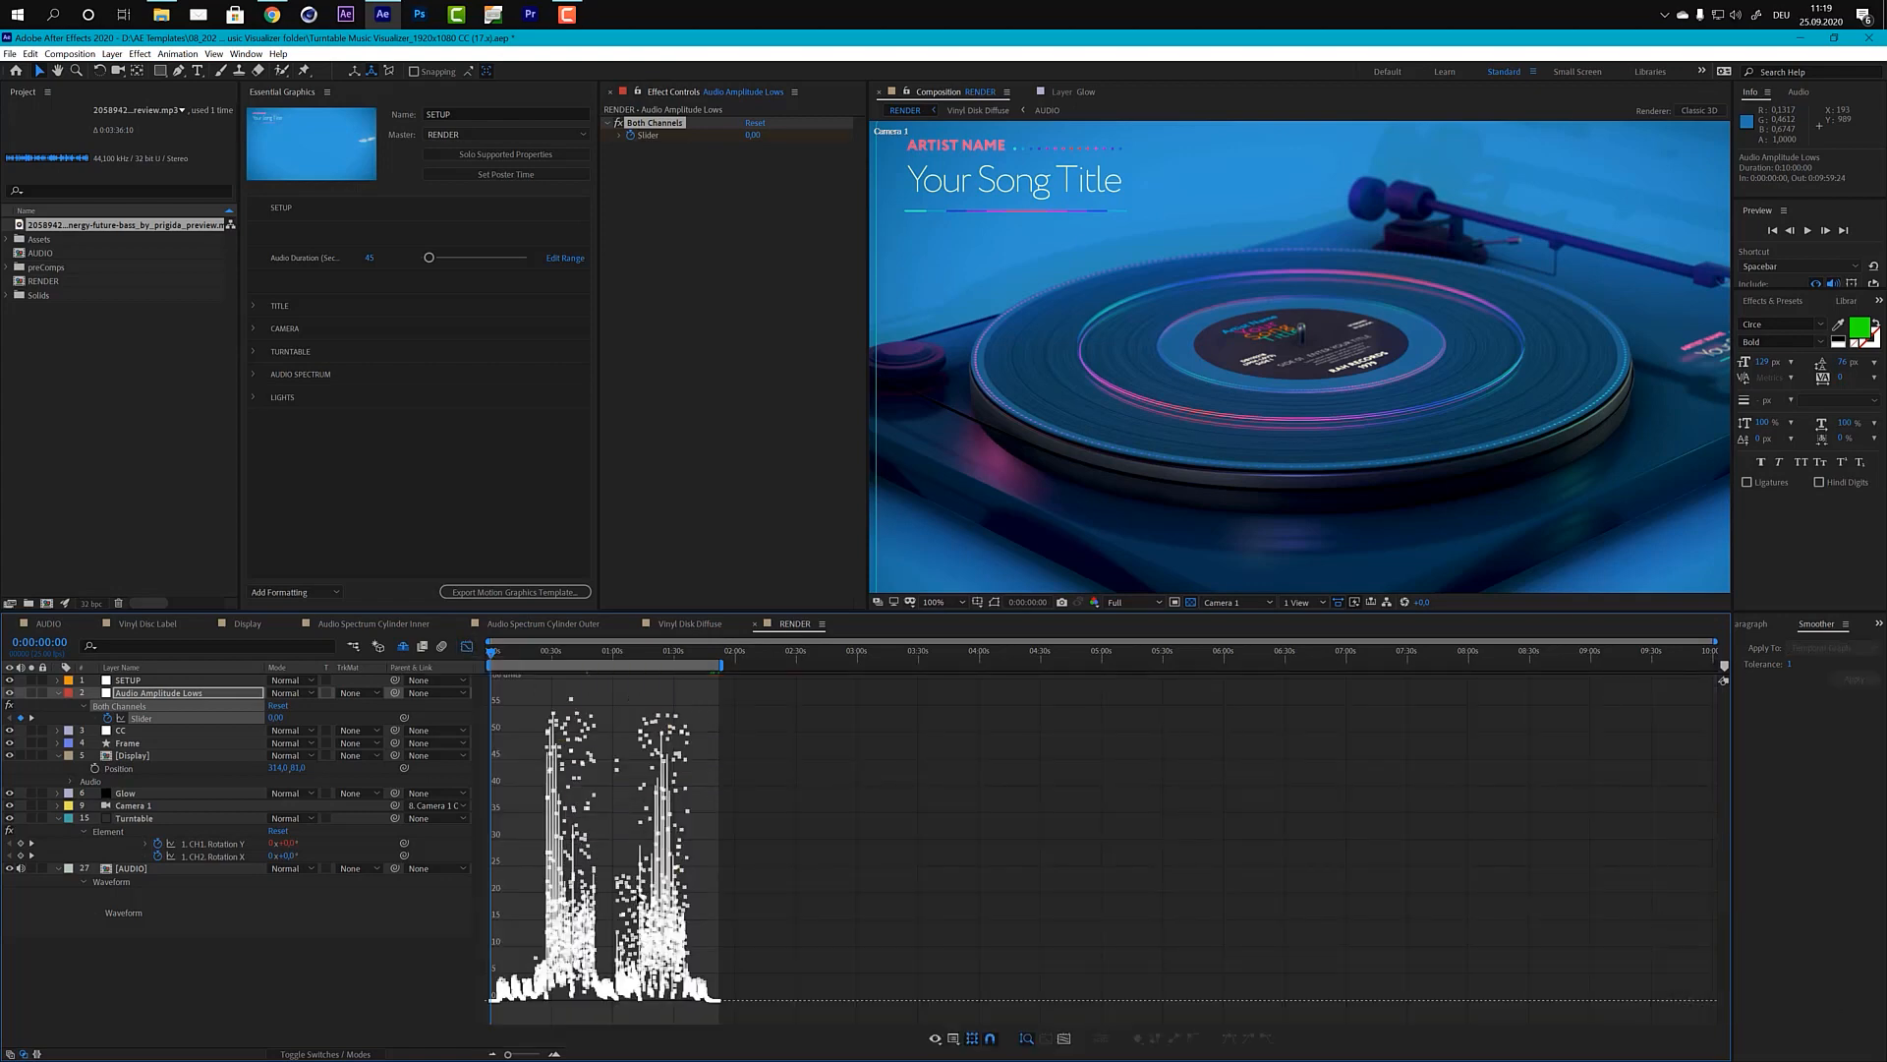
alt+scroll(722, 970, up, 2)
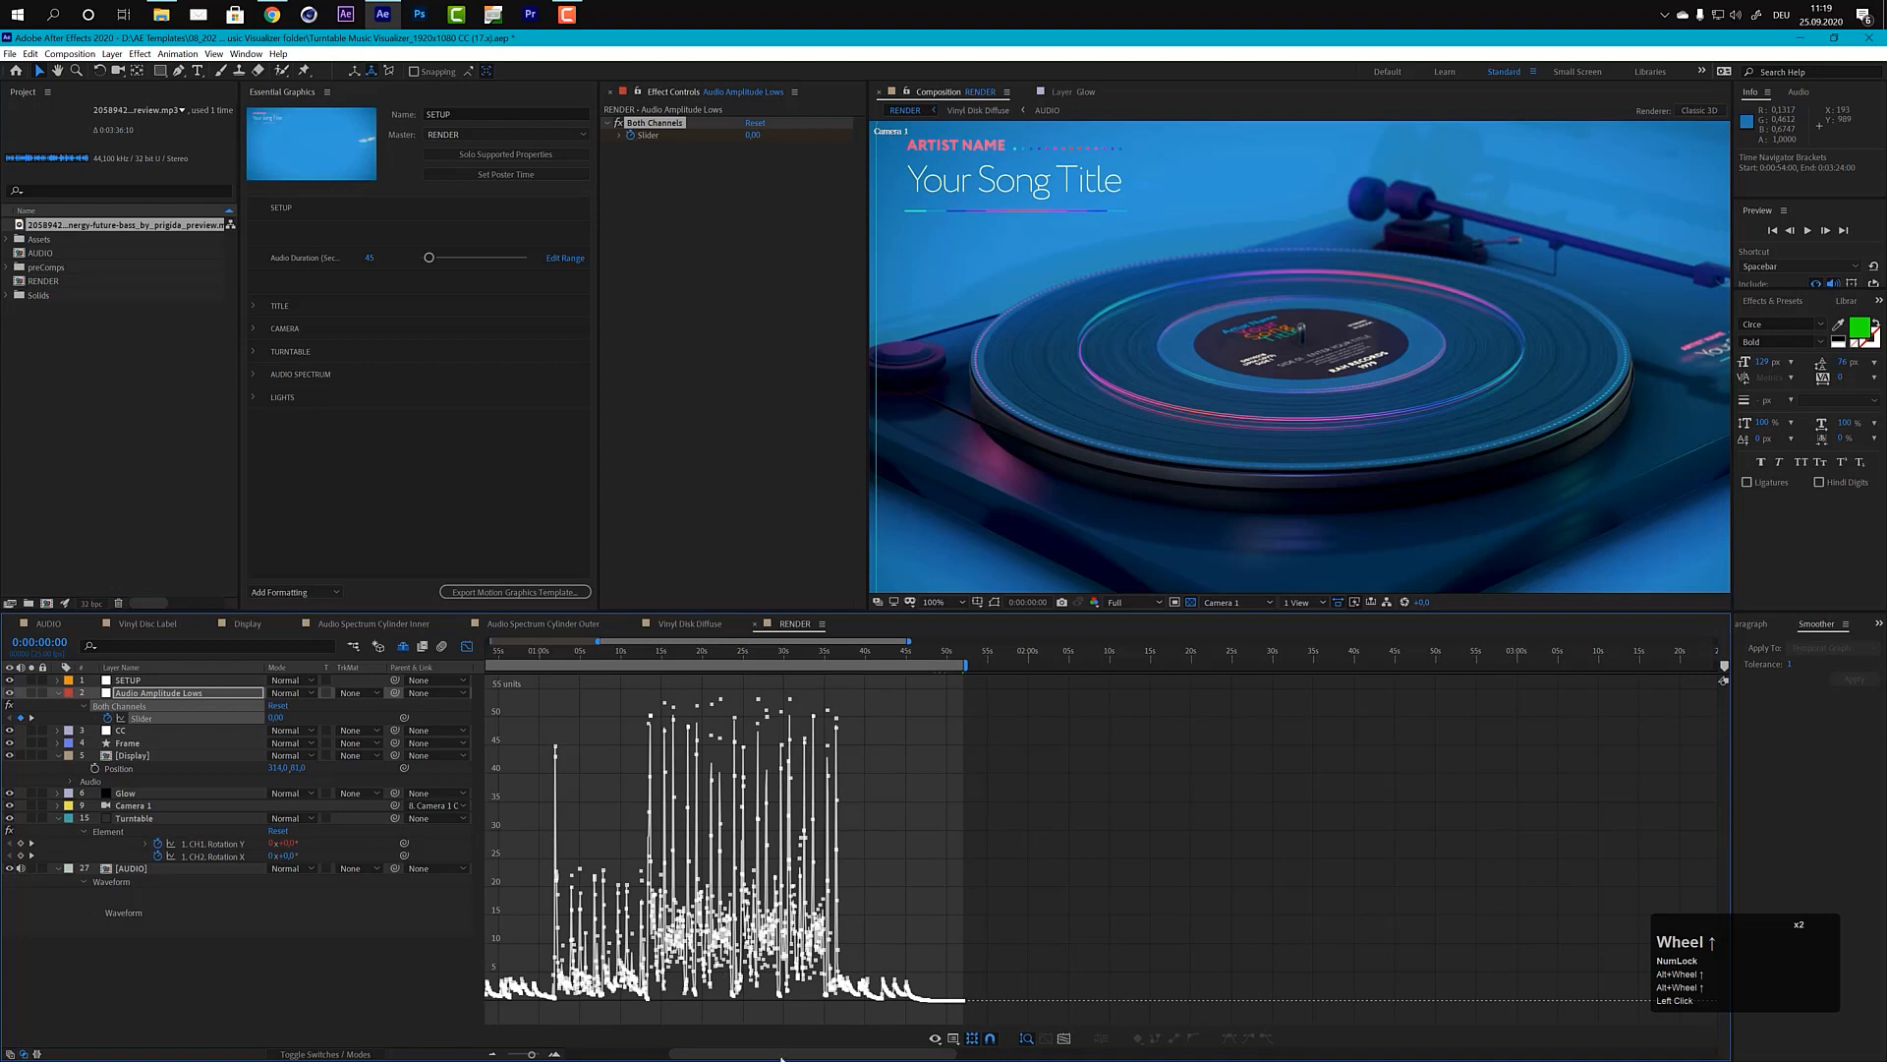
drag(781, 1058, 674, 1056)
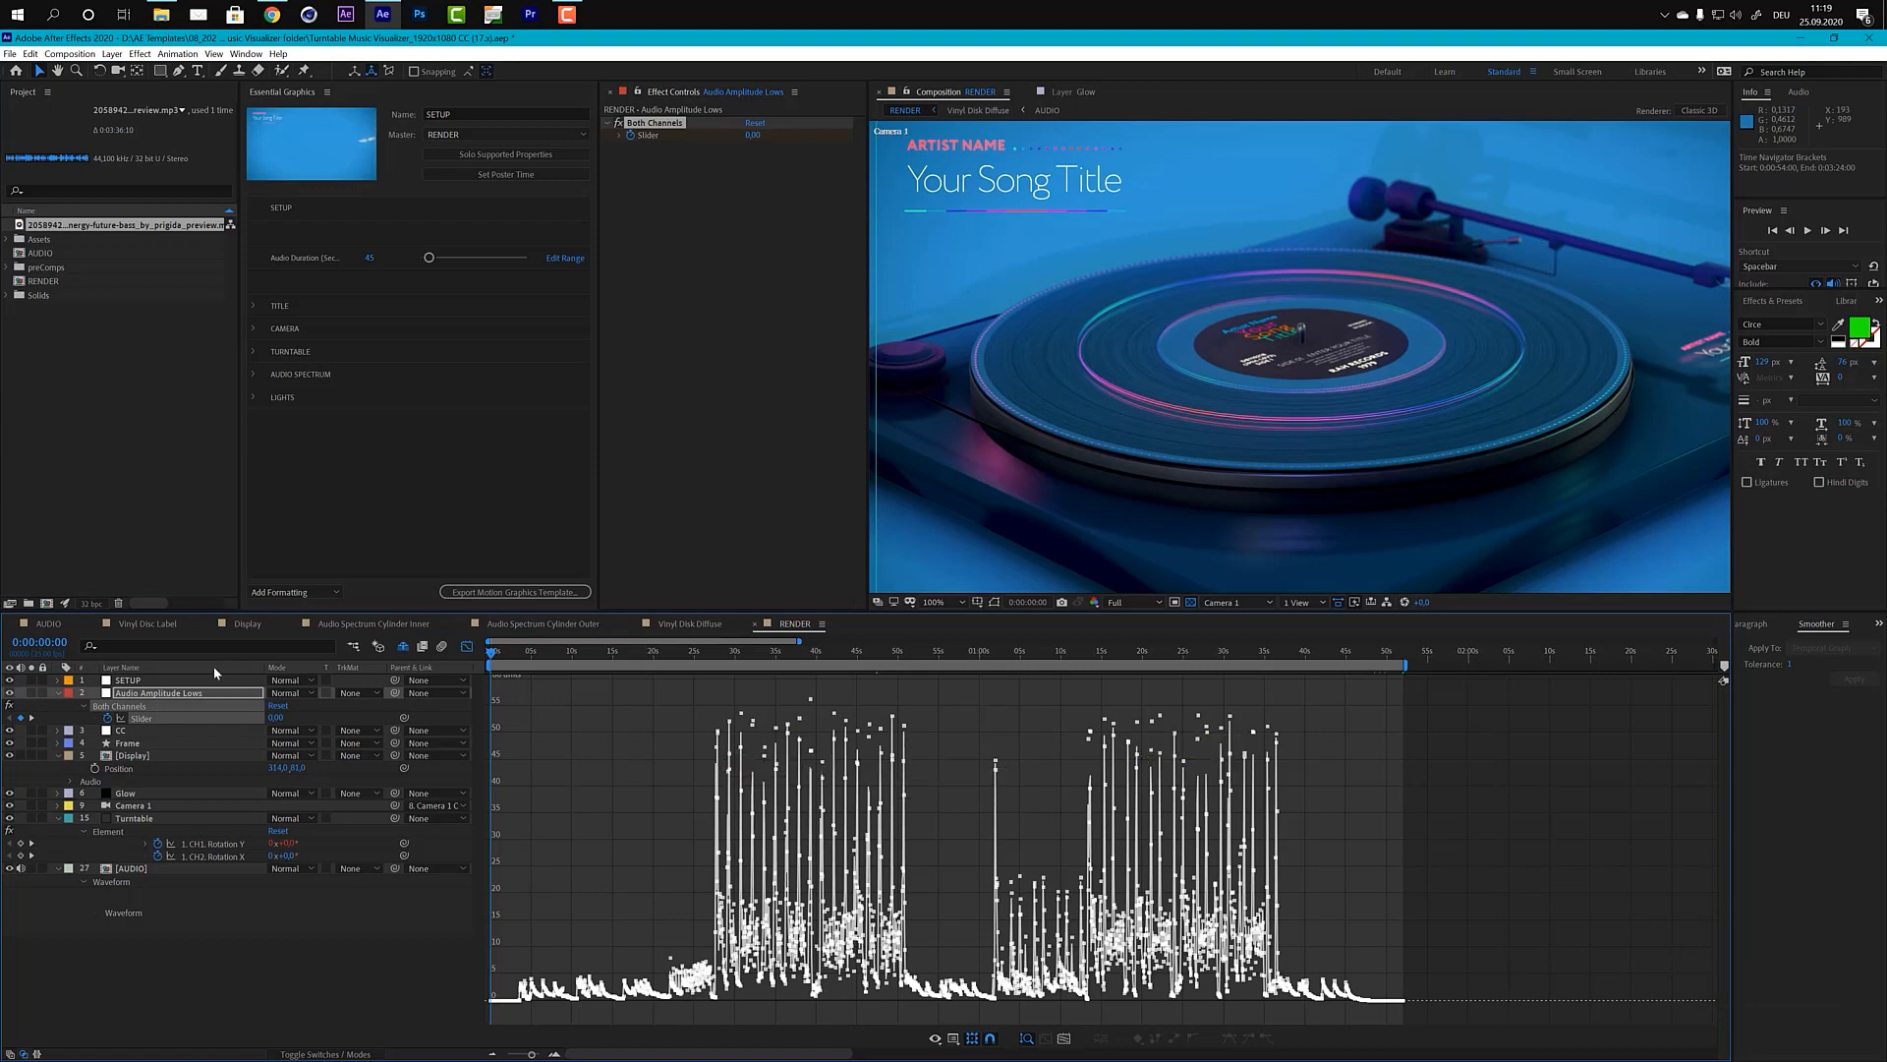
click(137, 719)
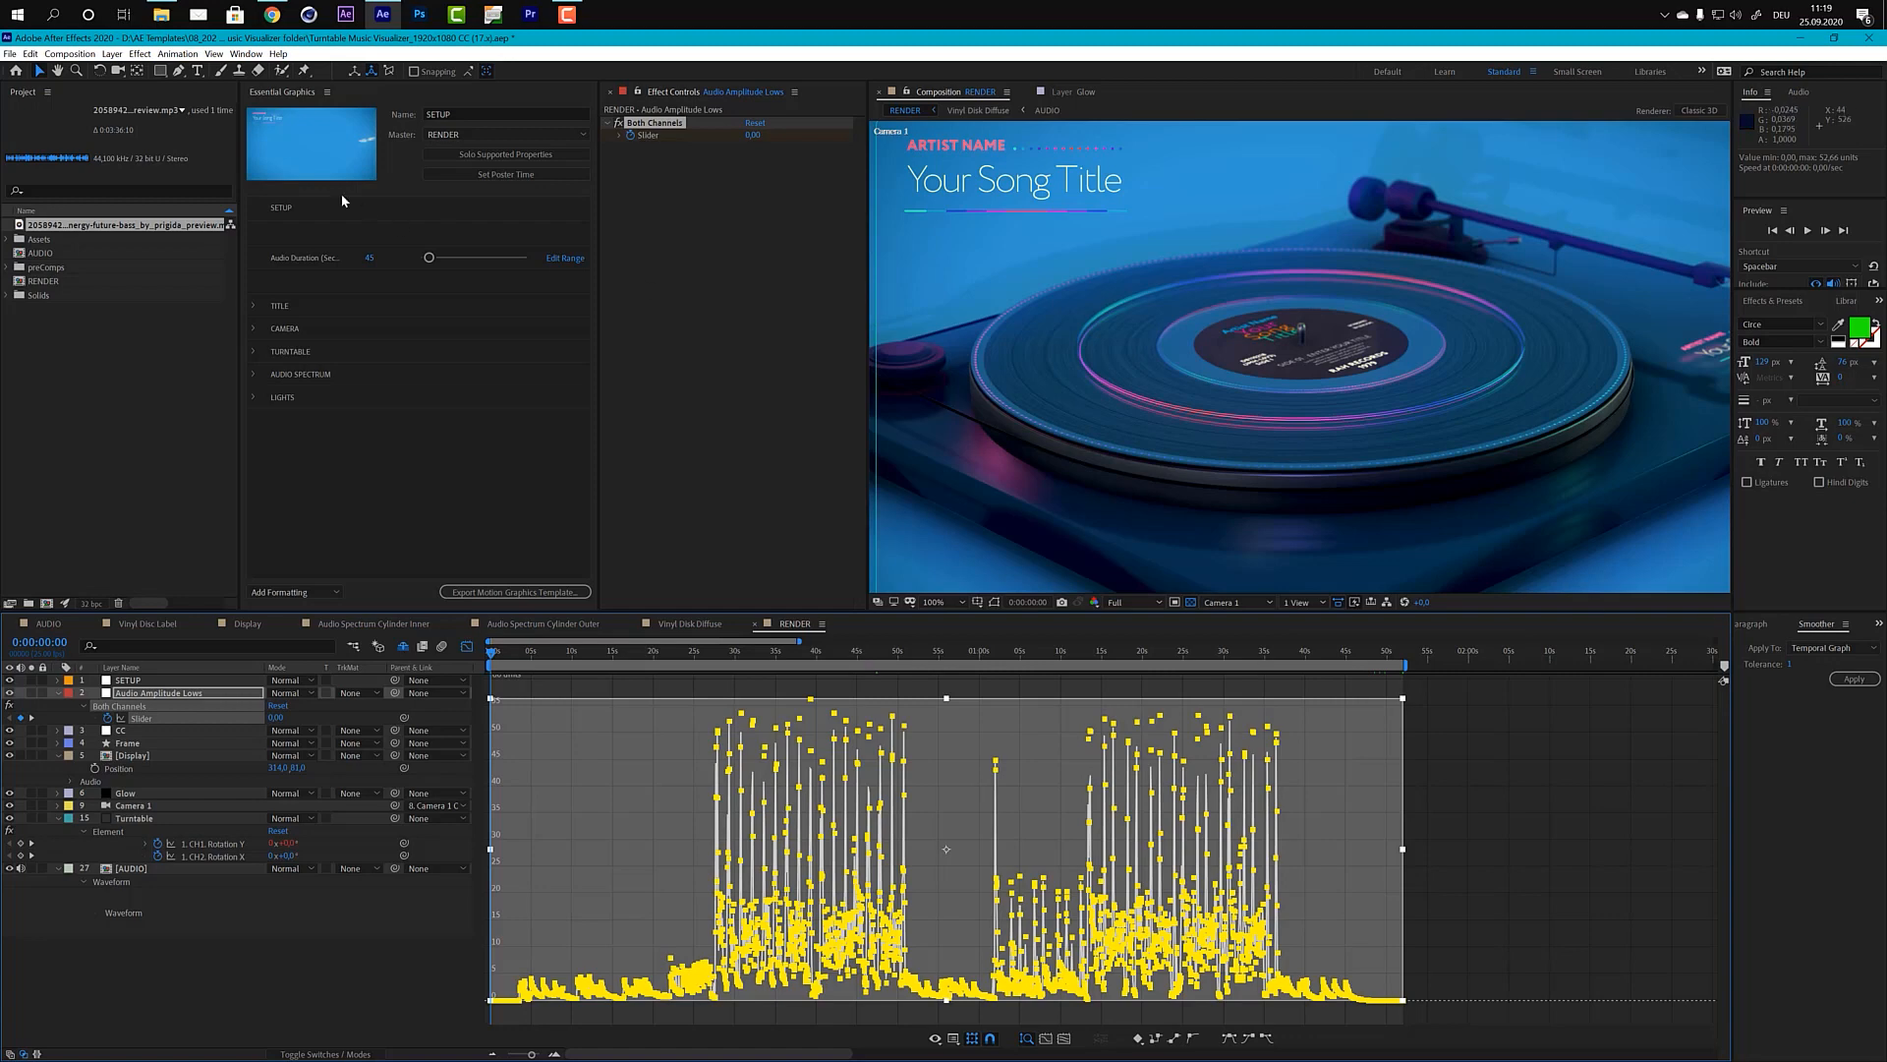
click(246, 54)
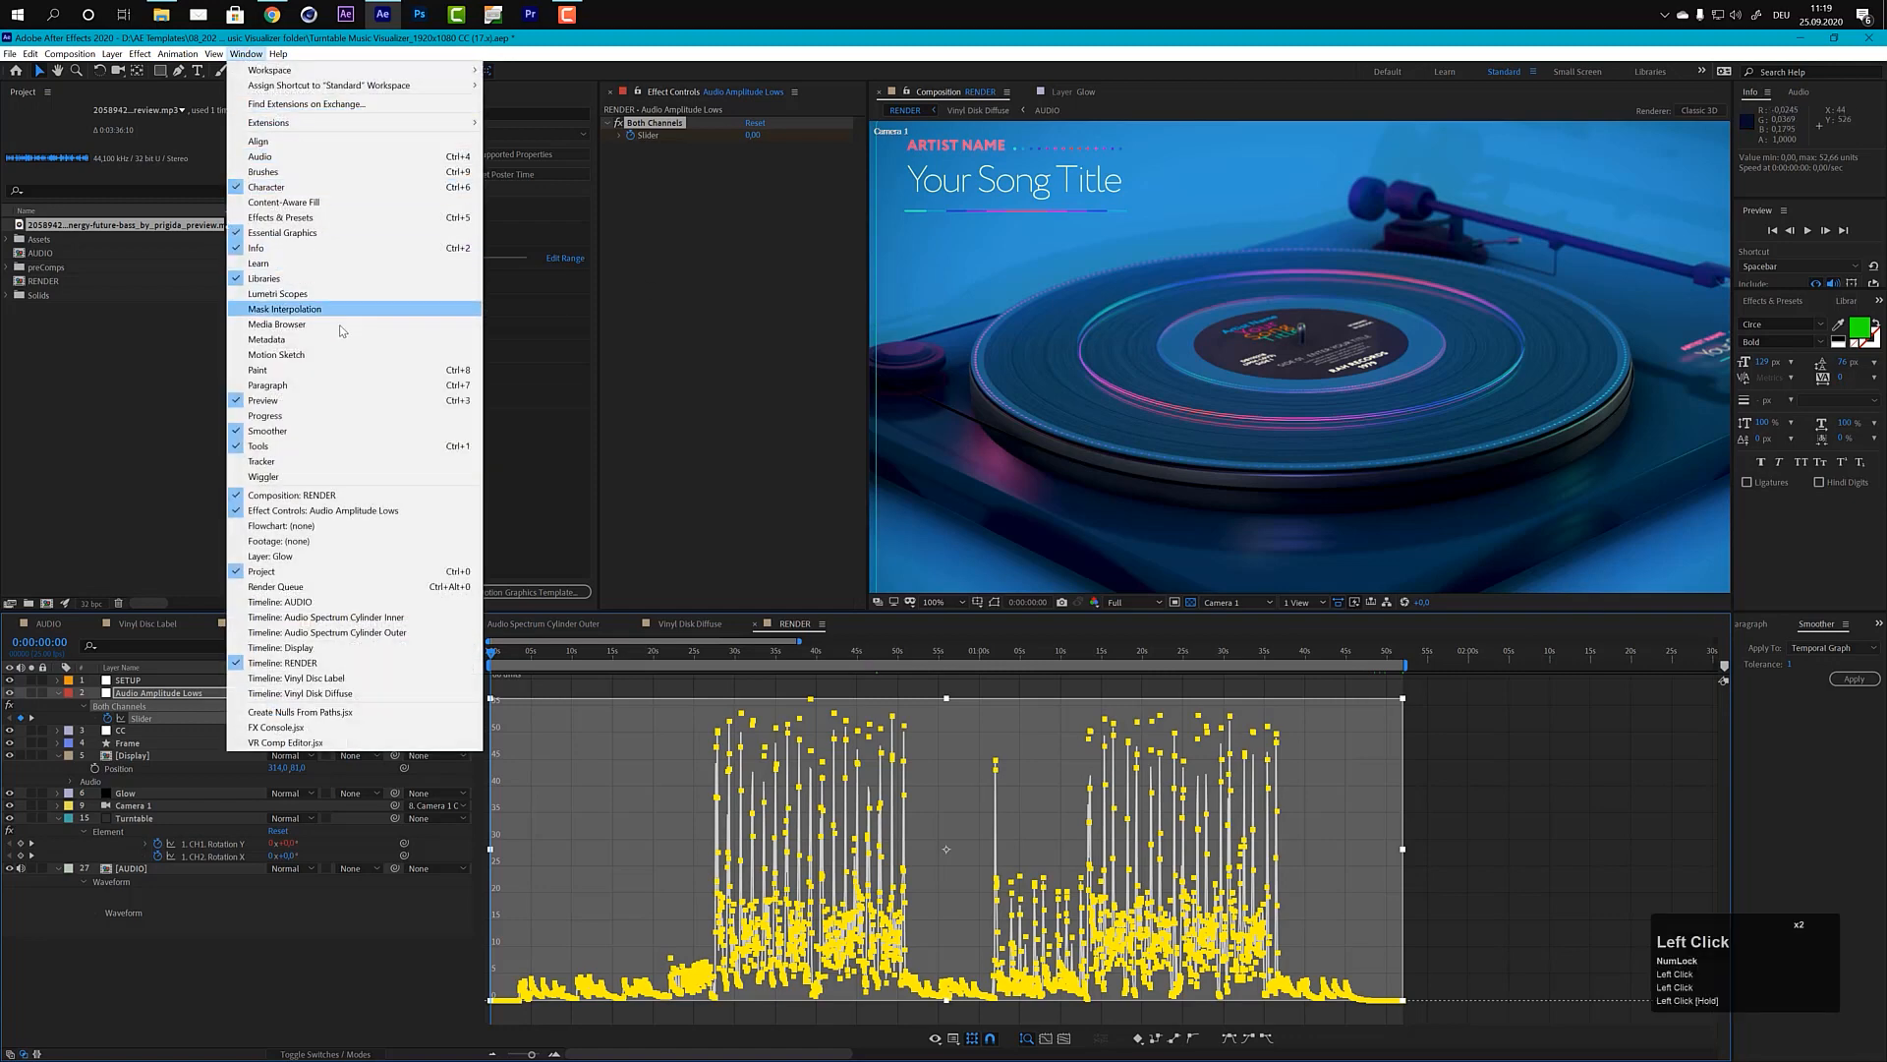
click(1827, 723)
click(1854, 678)
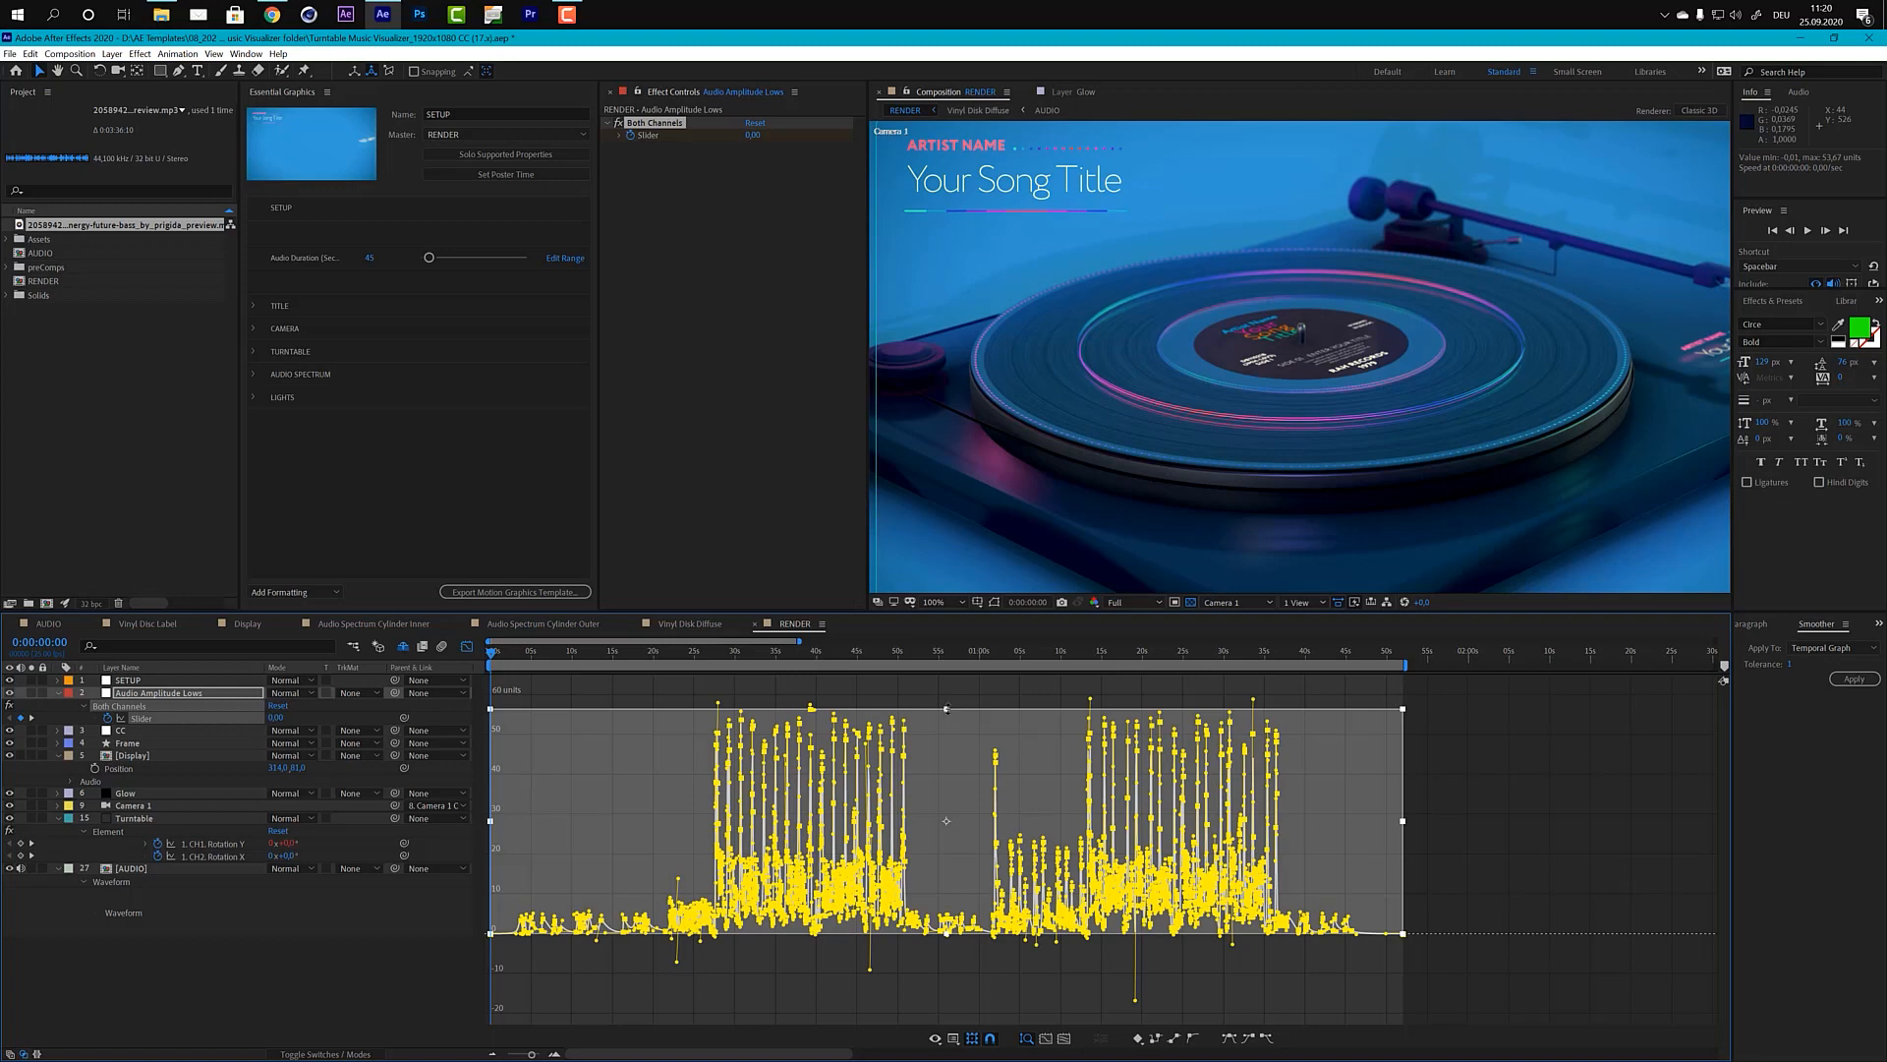
Step: Scale the smoothed slider keyframes vertically to a maximum of about 104 units and return to the collapsed layer view
mouse_move(946, 709)
mouse_down()
mouse_move(948, 633)
mouse_move(946, 772)
mouse_move(950, 739)
mouse_up()
click(466, 647)
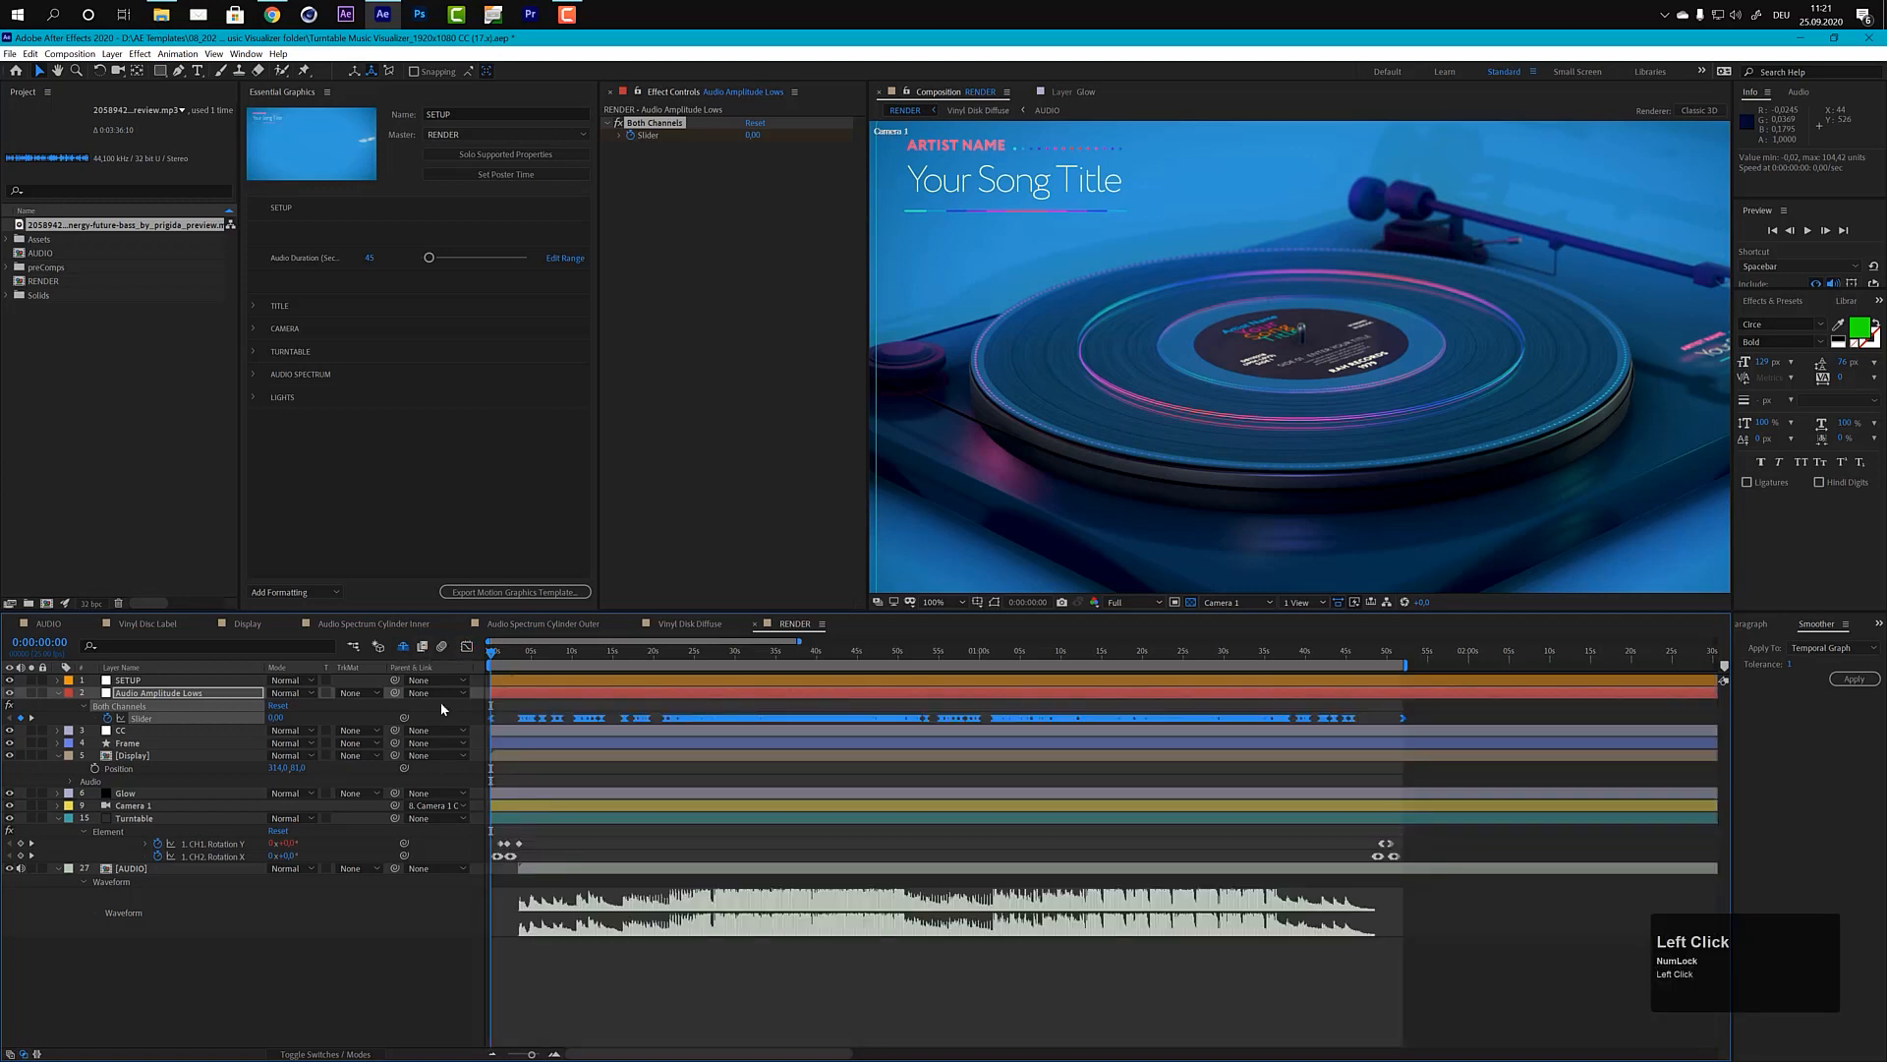
click(57, 693)
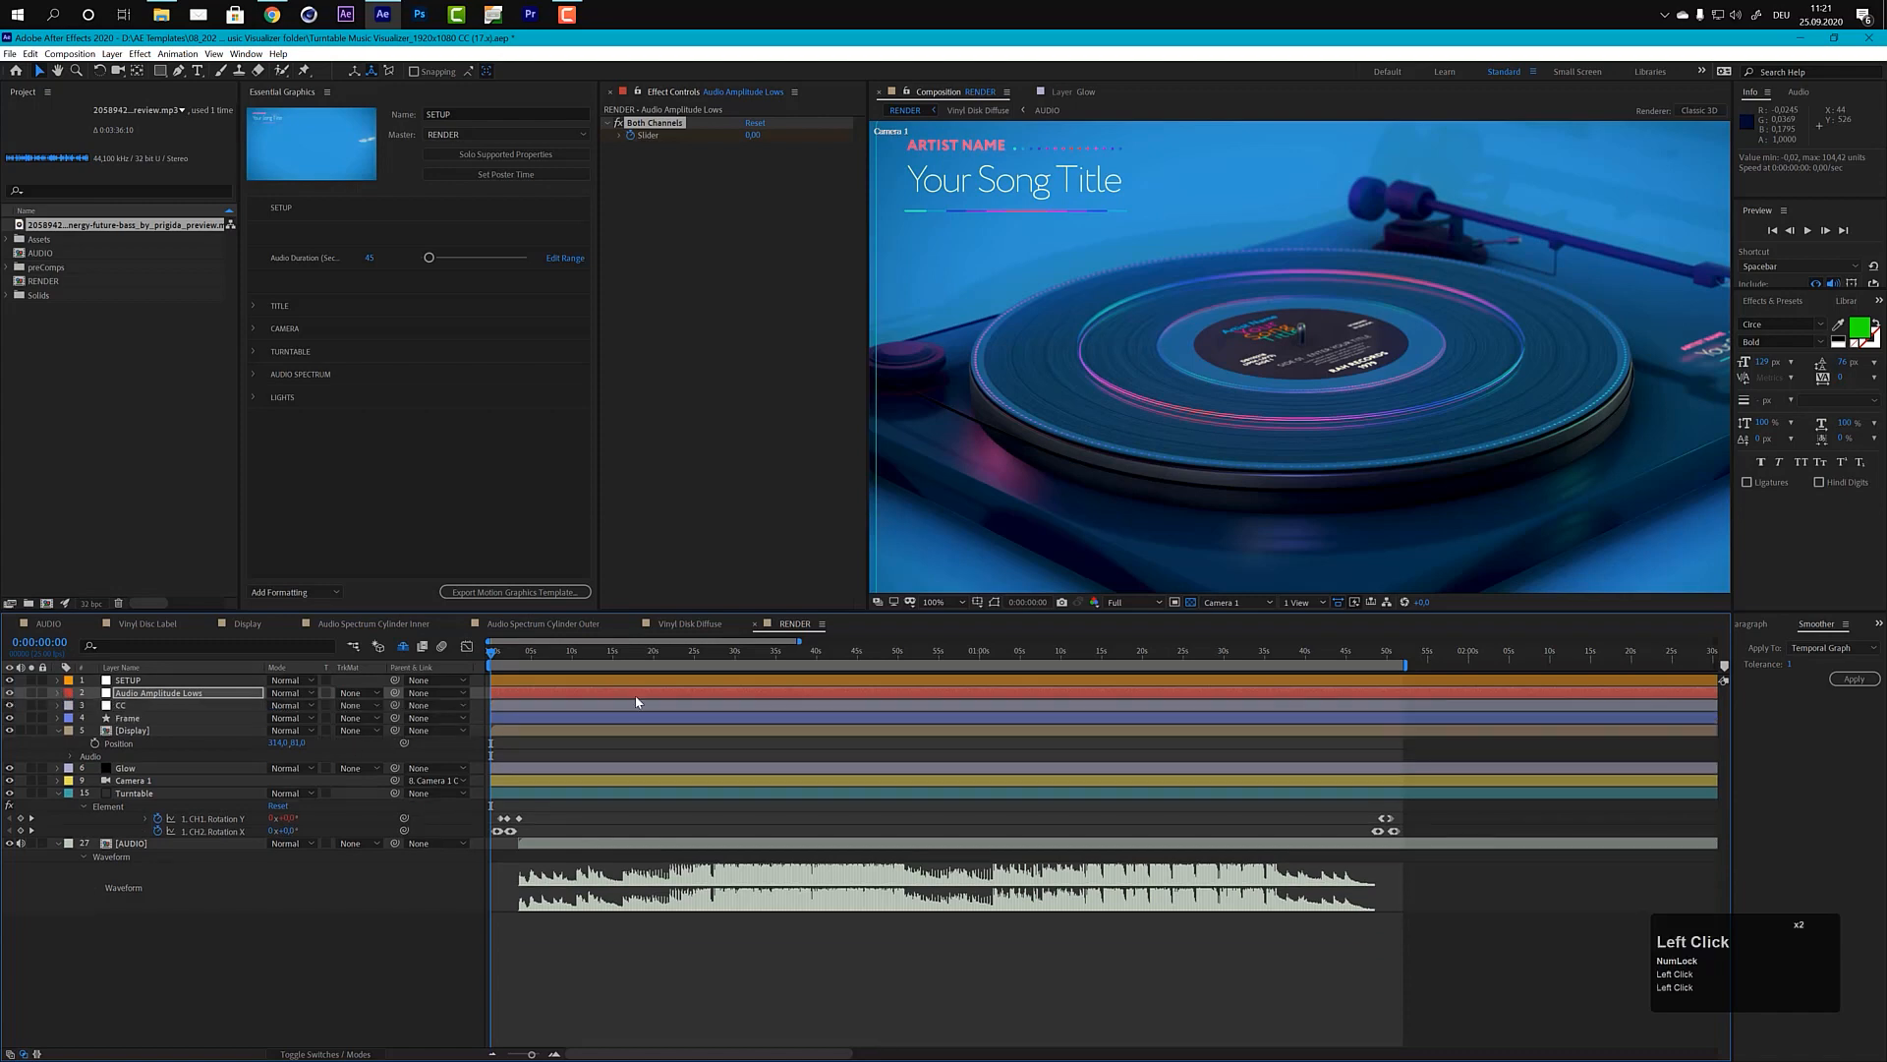
Step: Inspect how the turntable reacts to the audio in the RENDER composition at 0:00:26:08 and 0:00:36:07
click(654, 656)
click(706, 667)
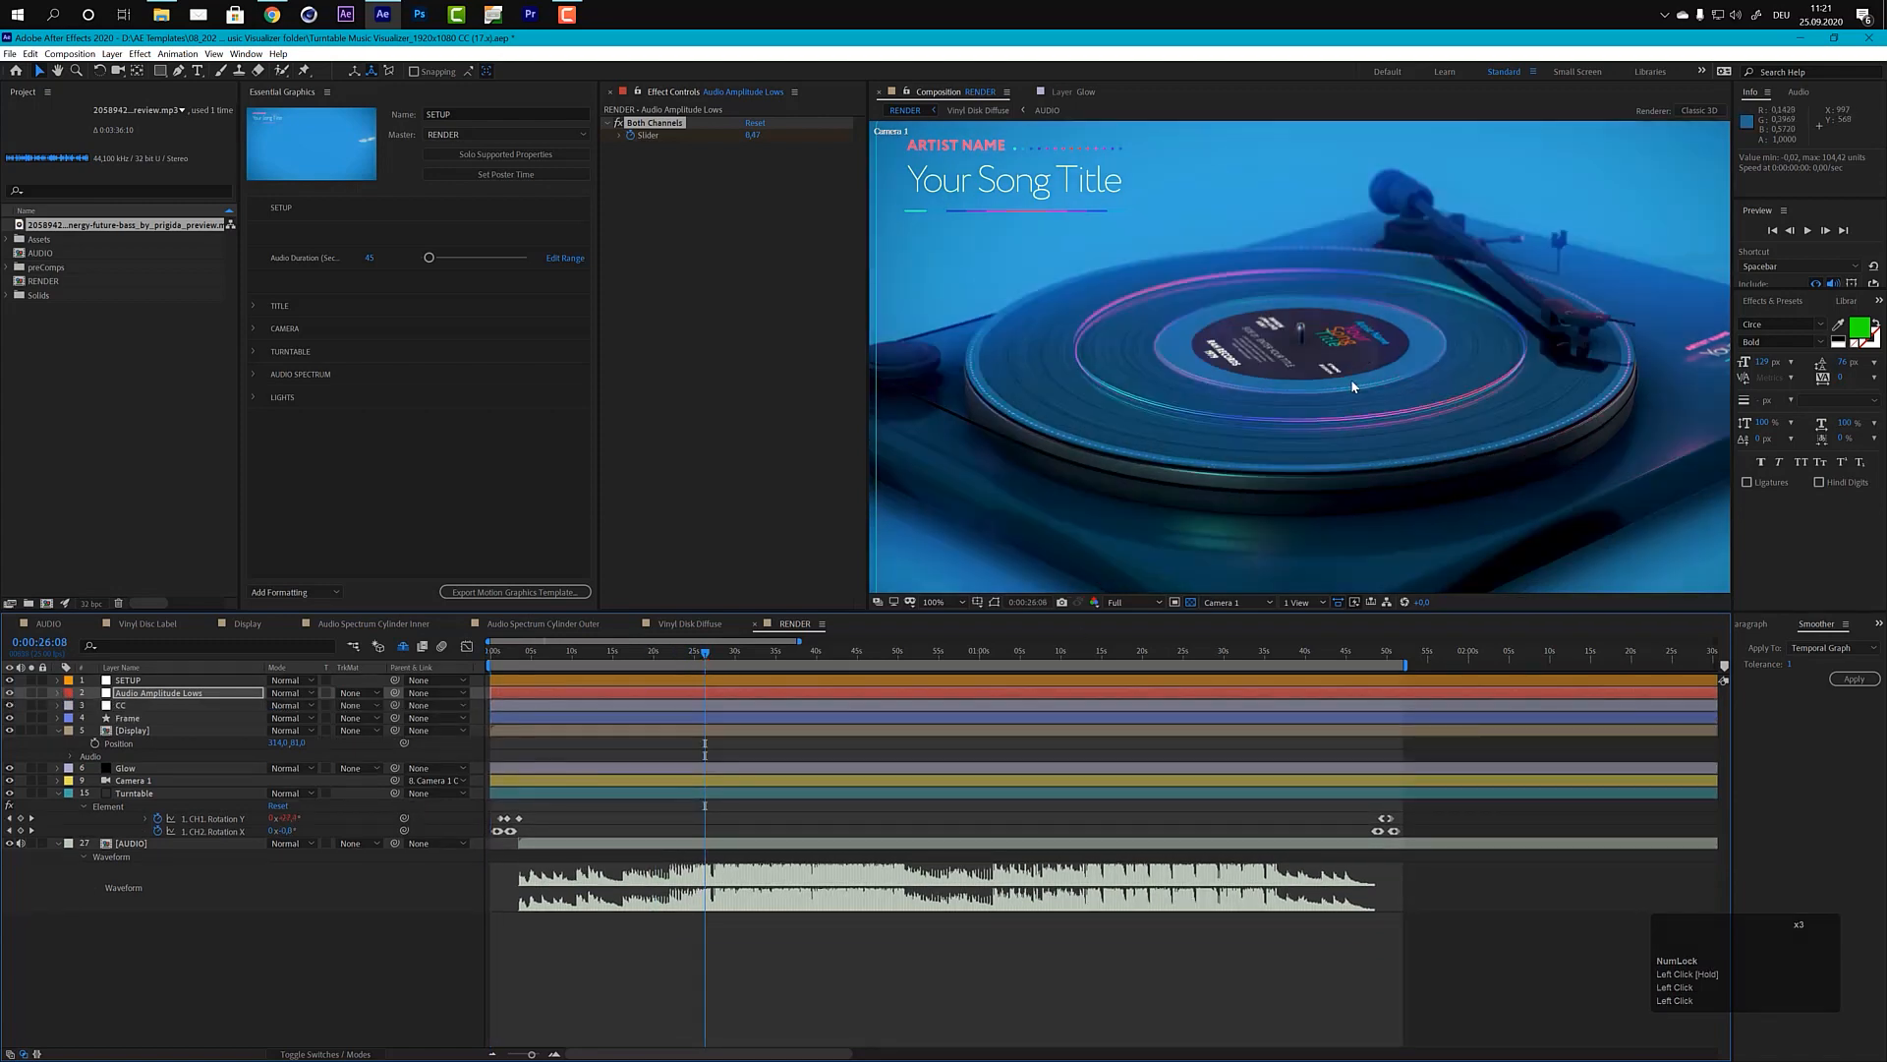
click(786, 653)
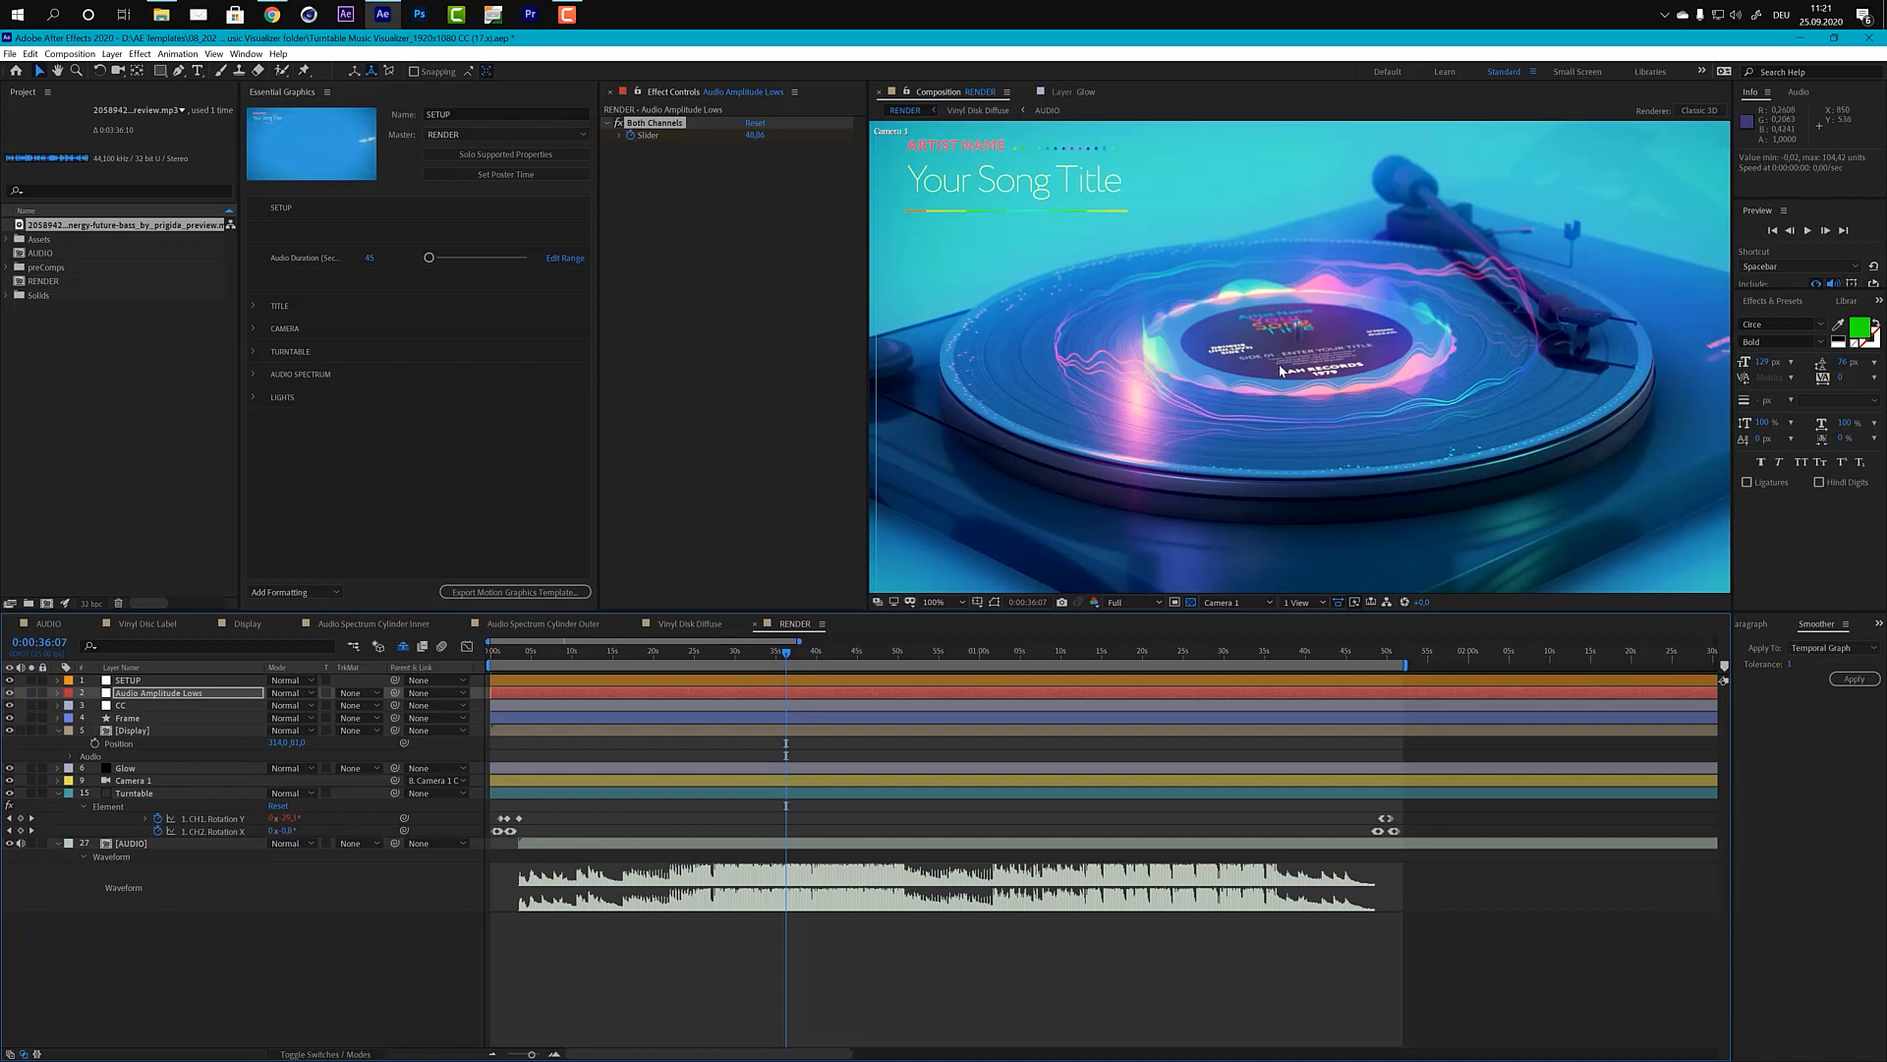
scroll(1281, 370, down, 2)
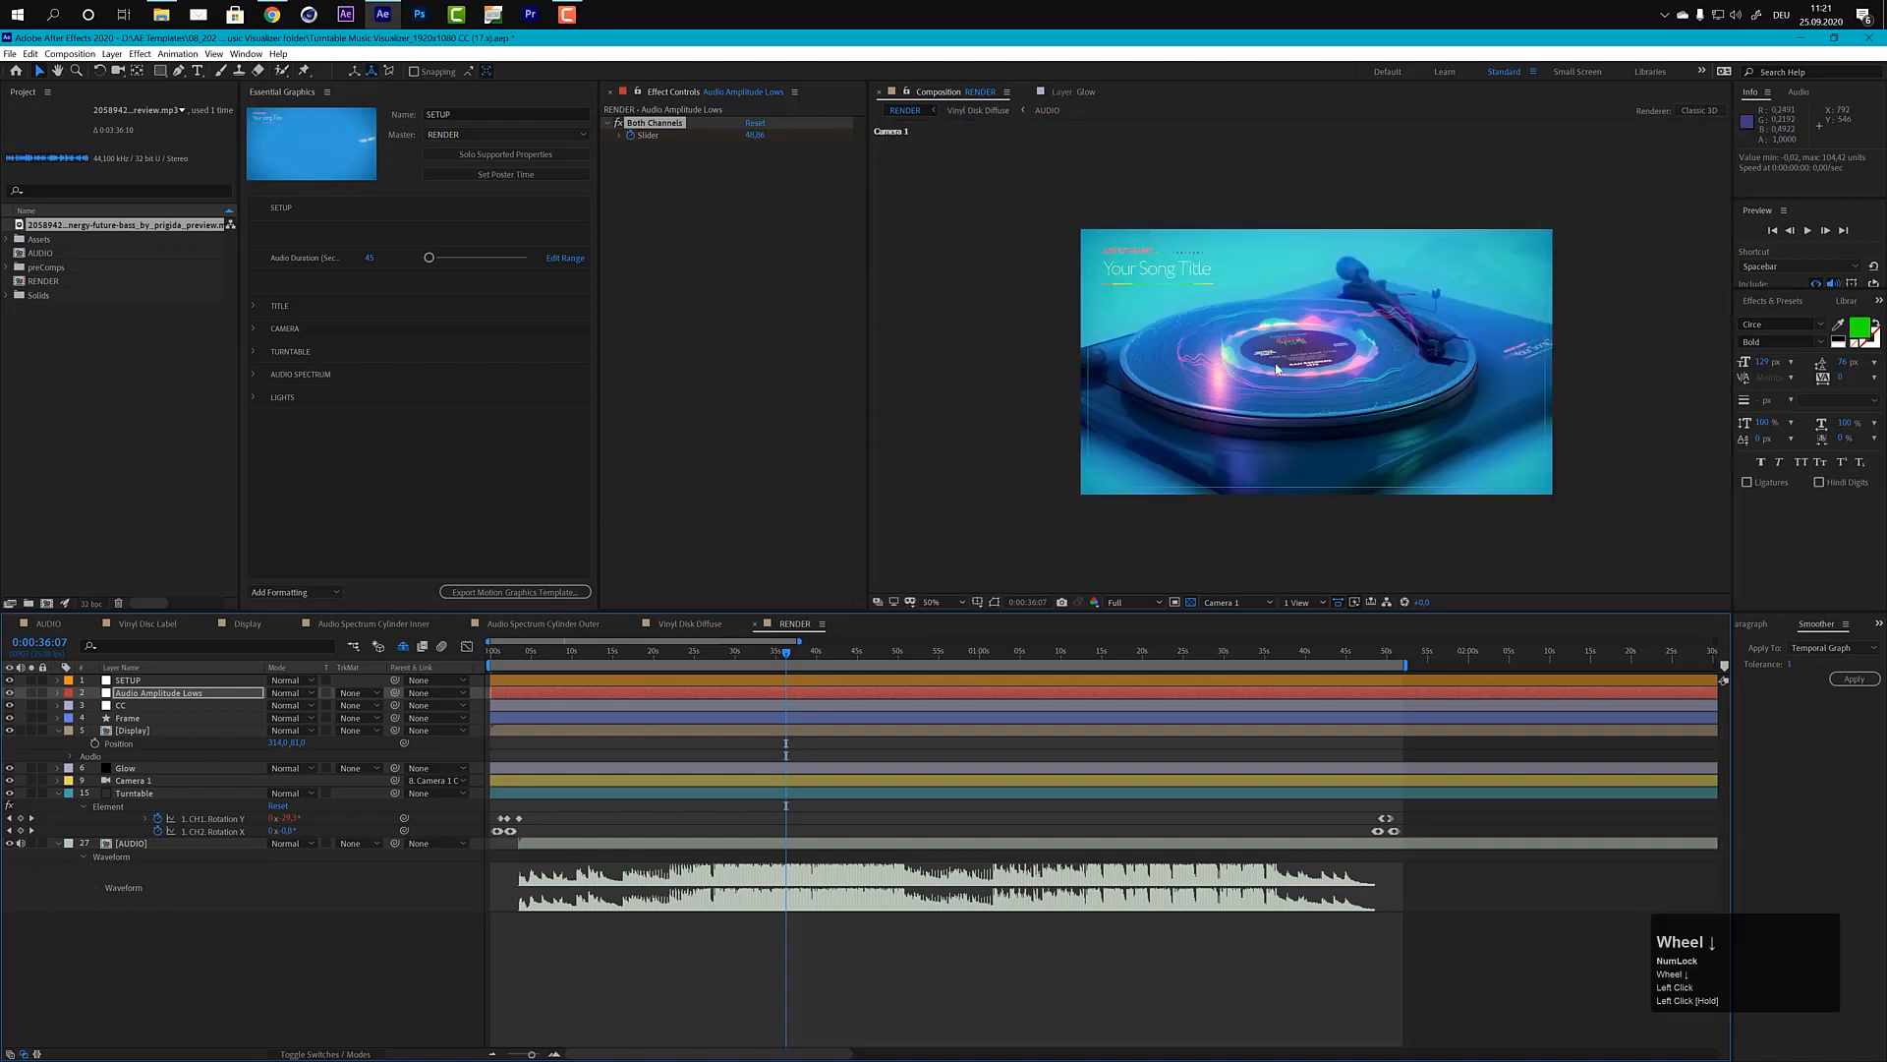
scroll(1288, 363, up, 2)
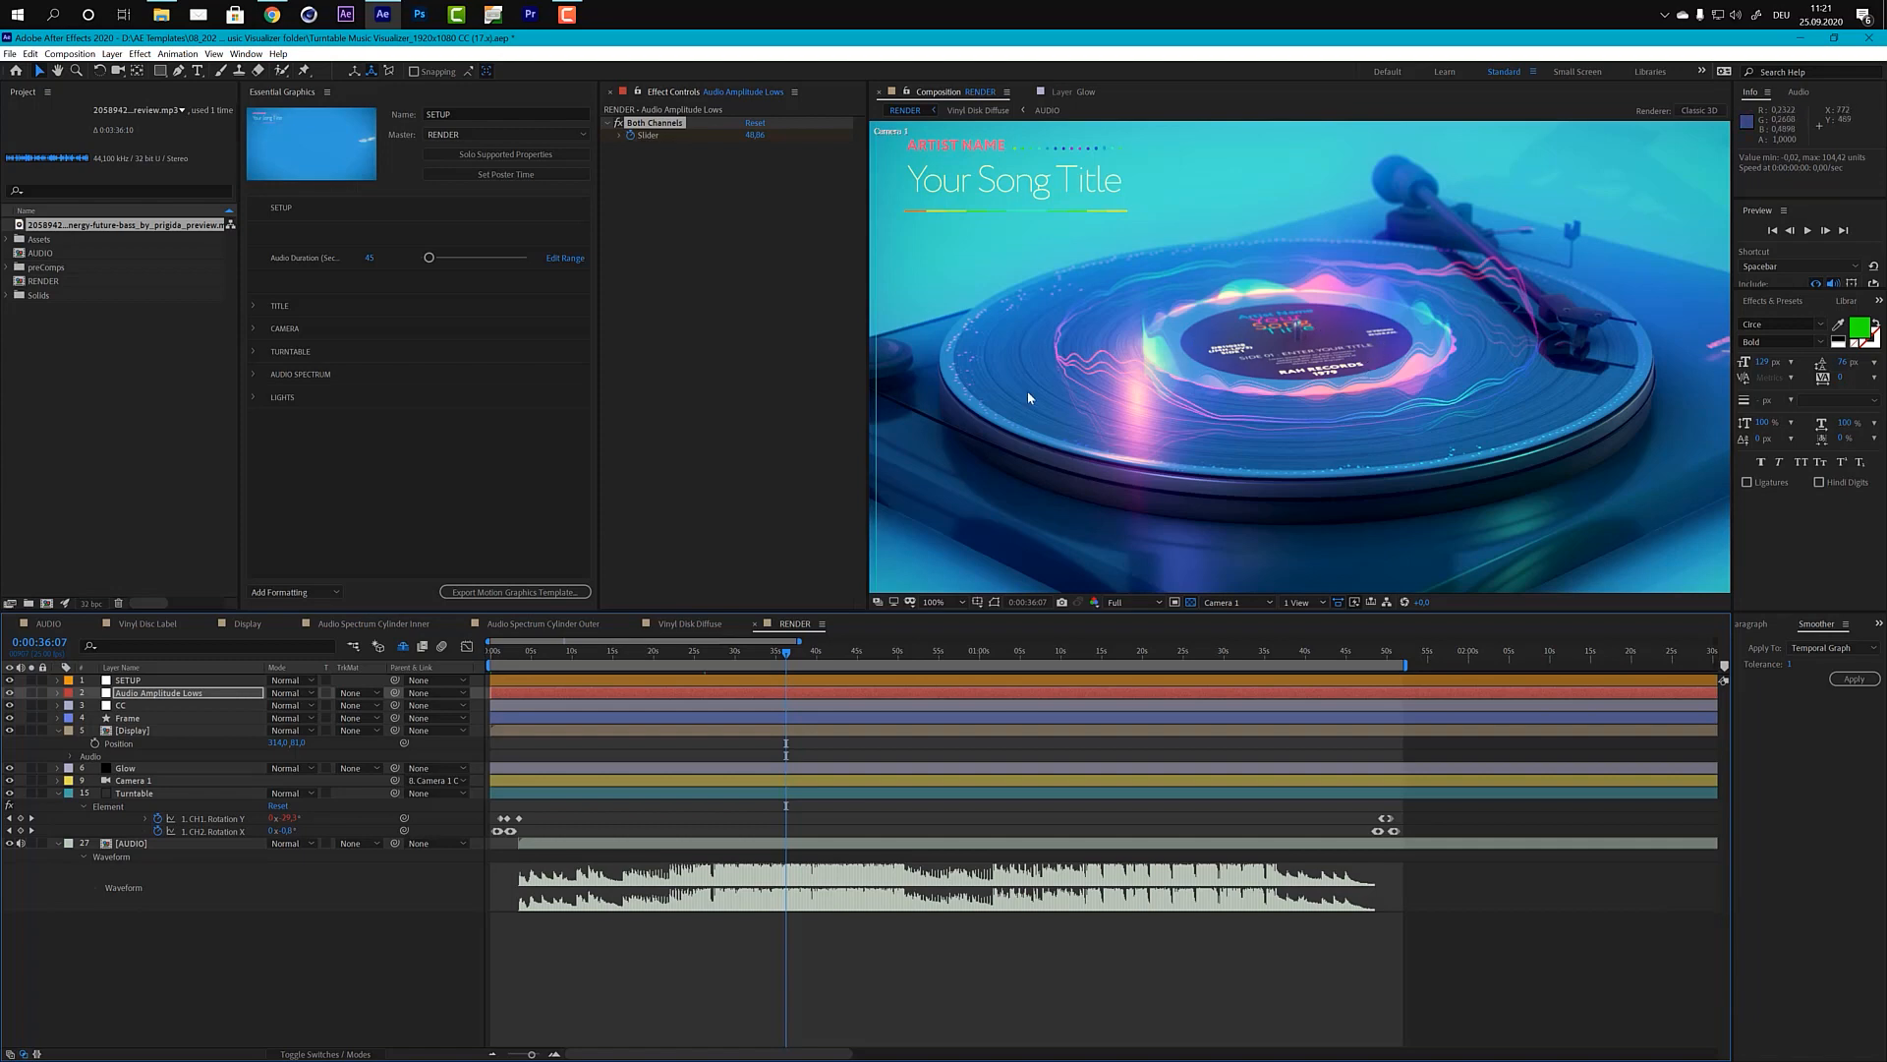
Step: Open the Vinyl Disc Label composition and change the Artist layer's text to YOUR NAME
click(140, 625)
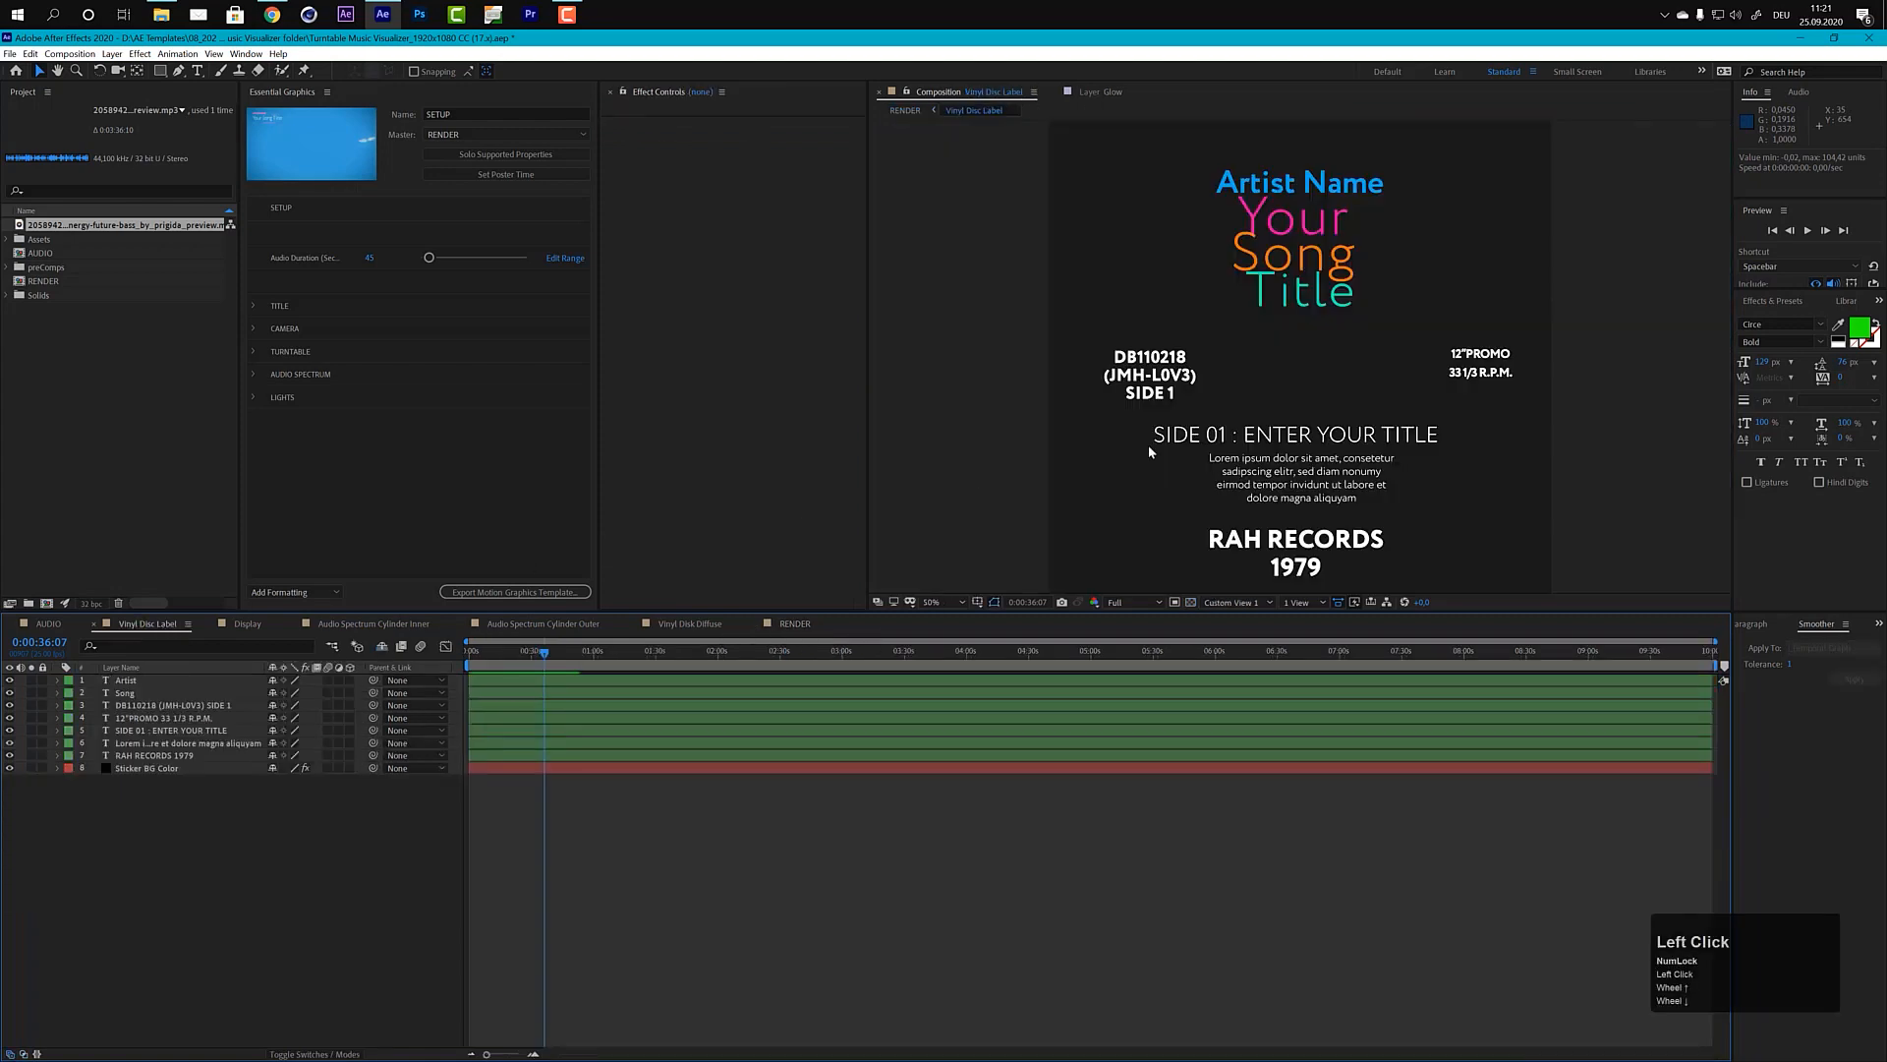
scroll(1229, 358, down, 1)
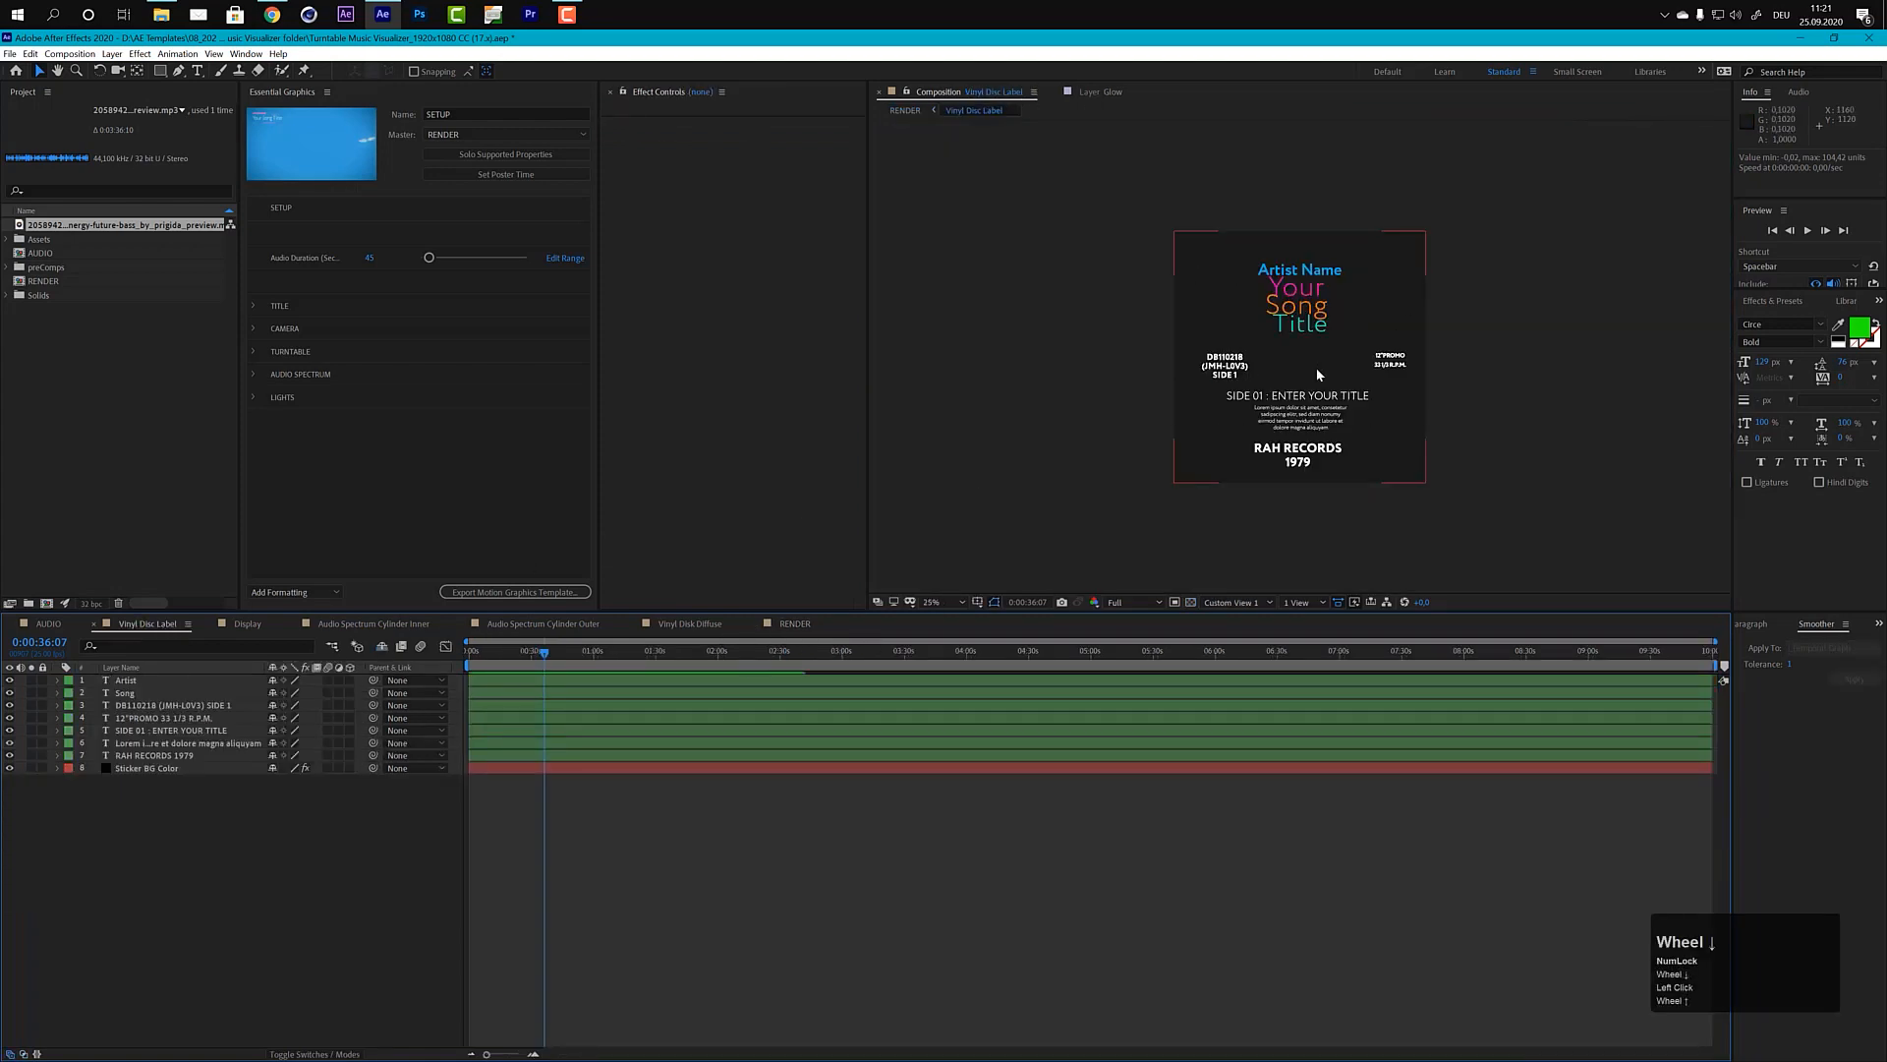
scroll(1317, 368, up, 1)
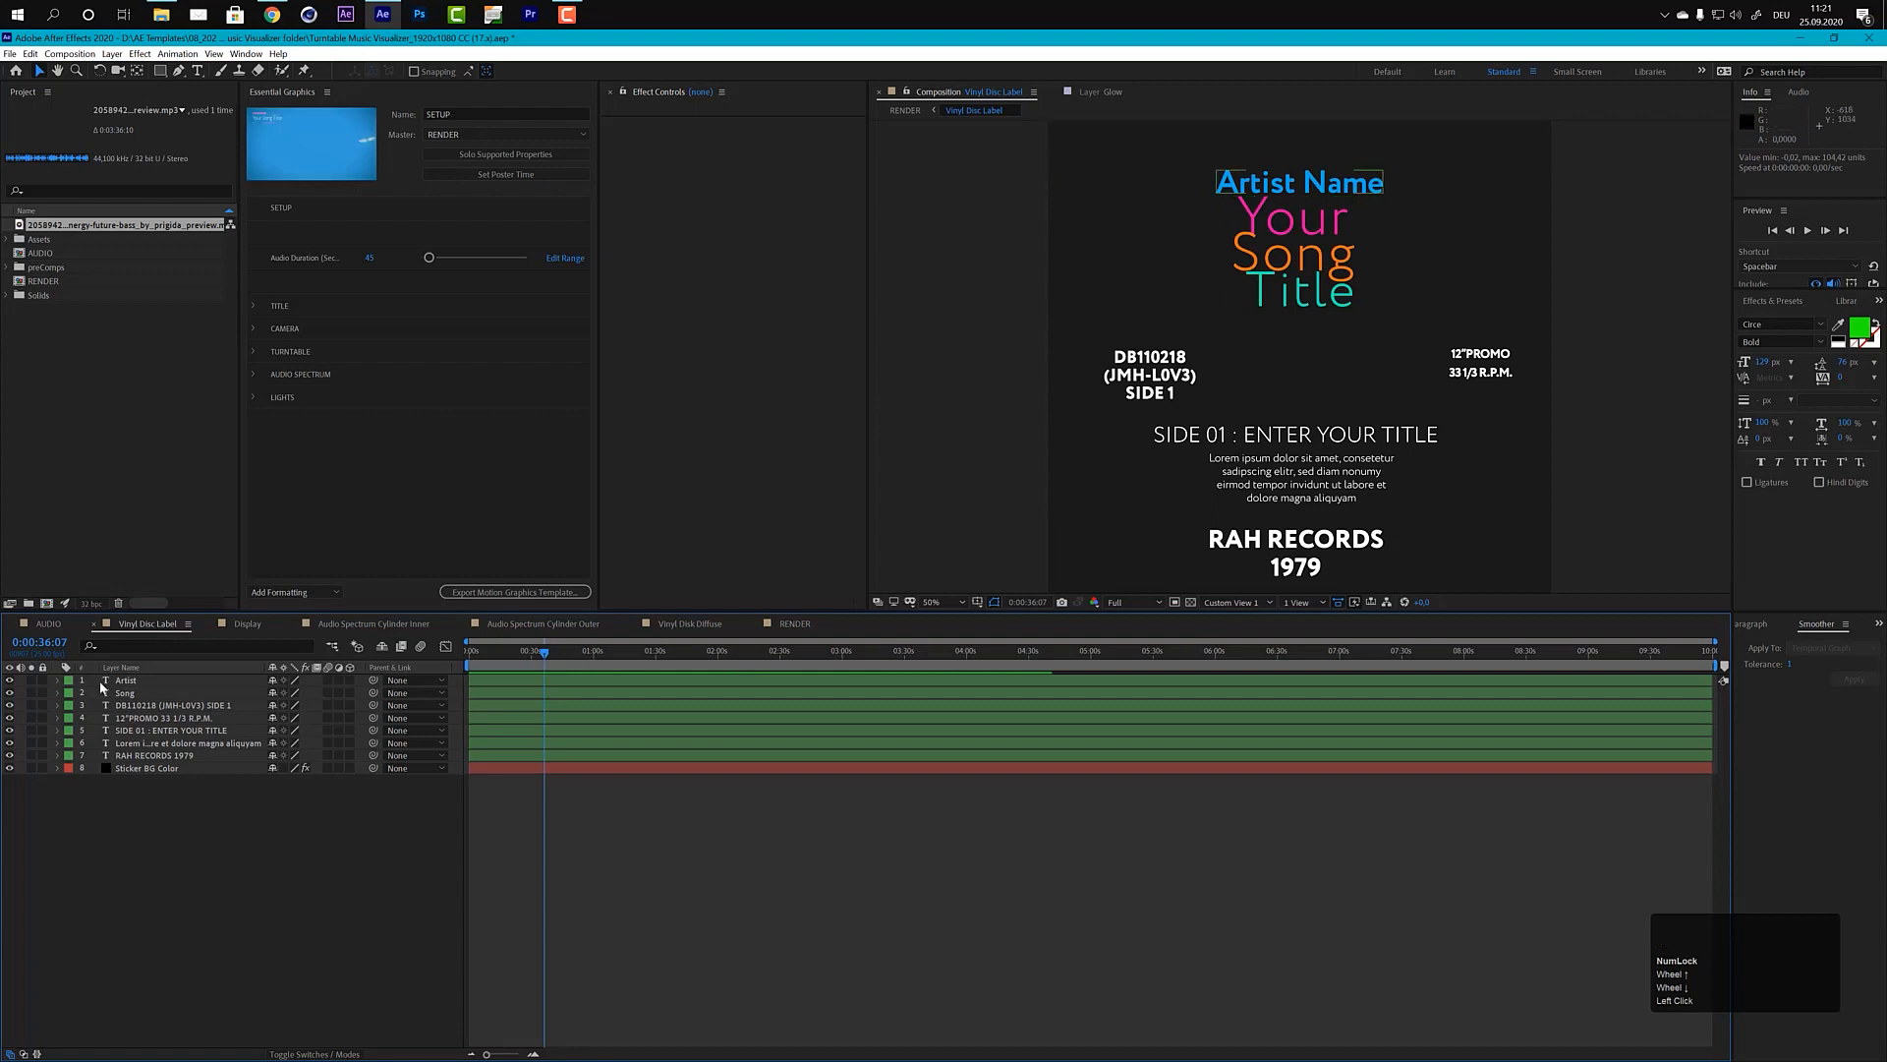
click(132, 681)
click(133, 693)
click(138, 704)
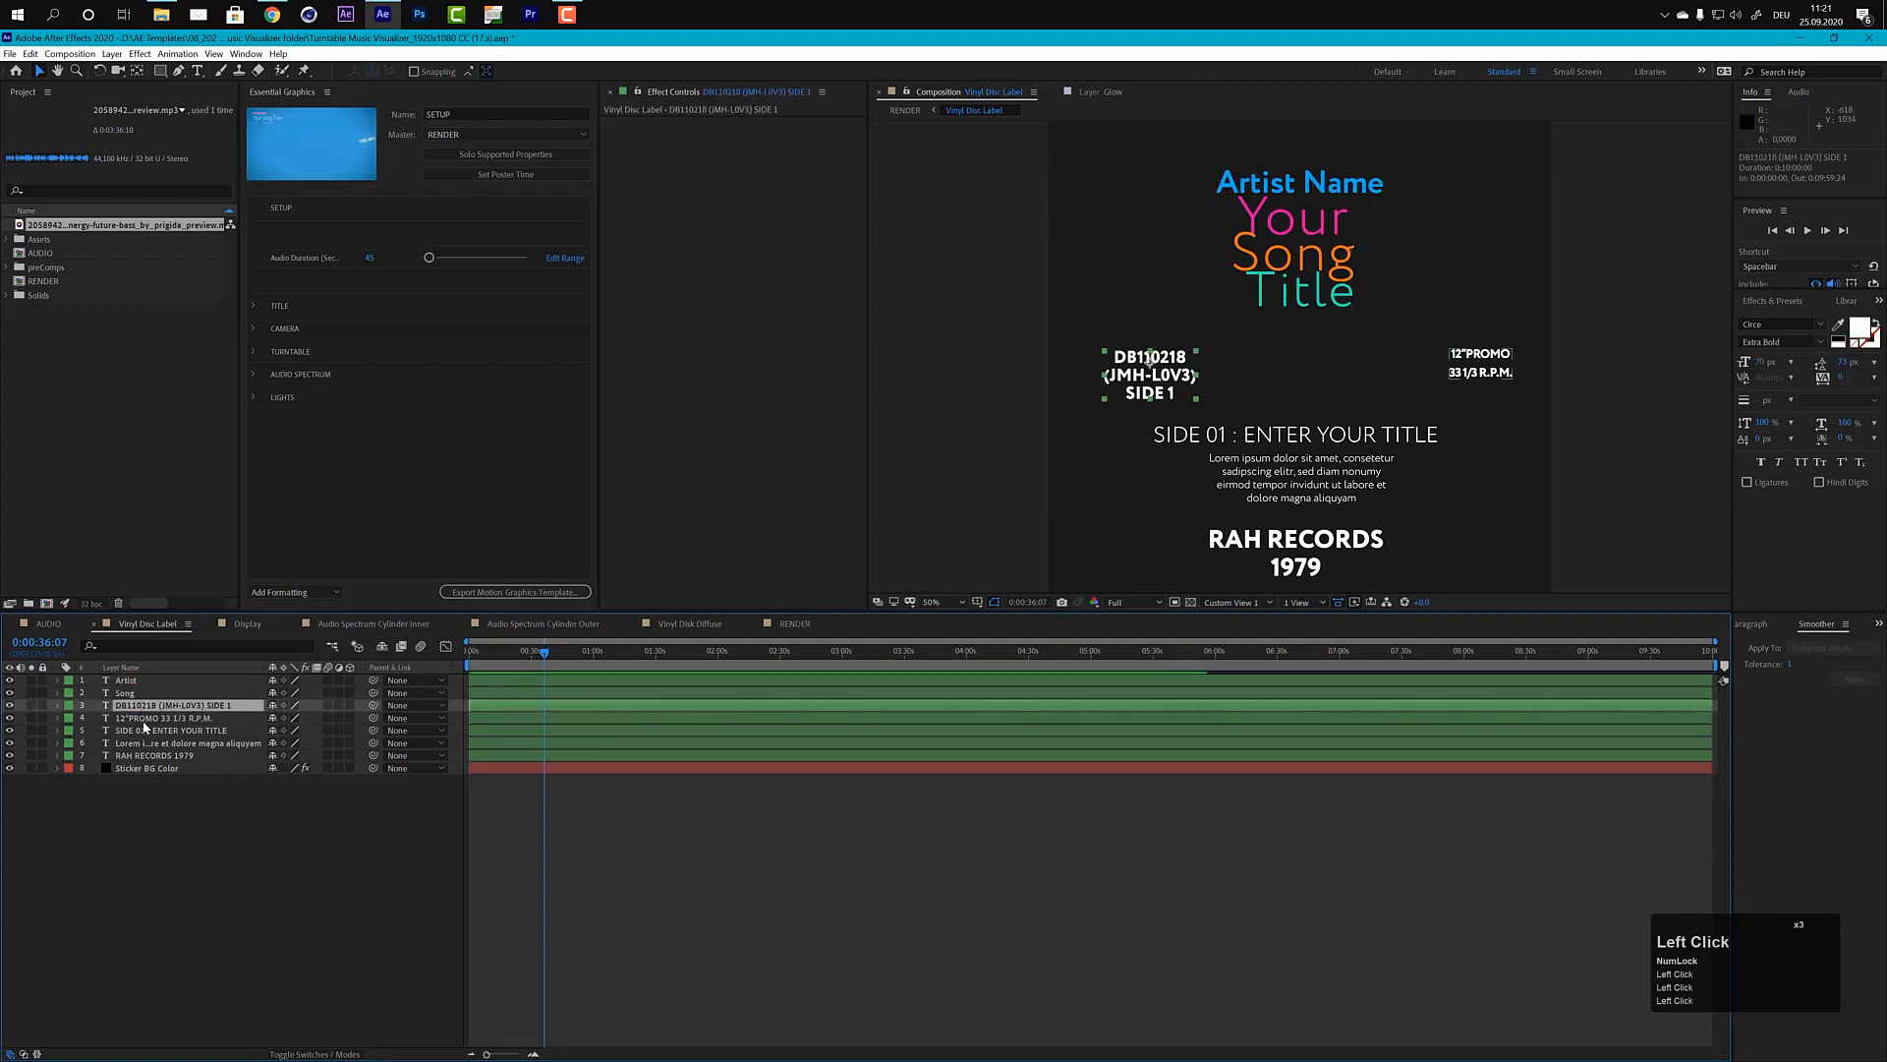
click(143, 717)
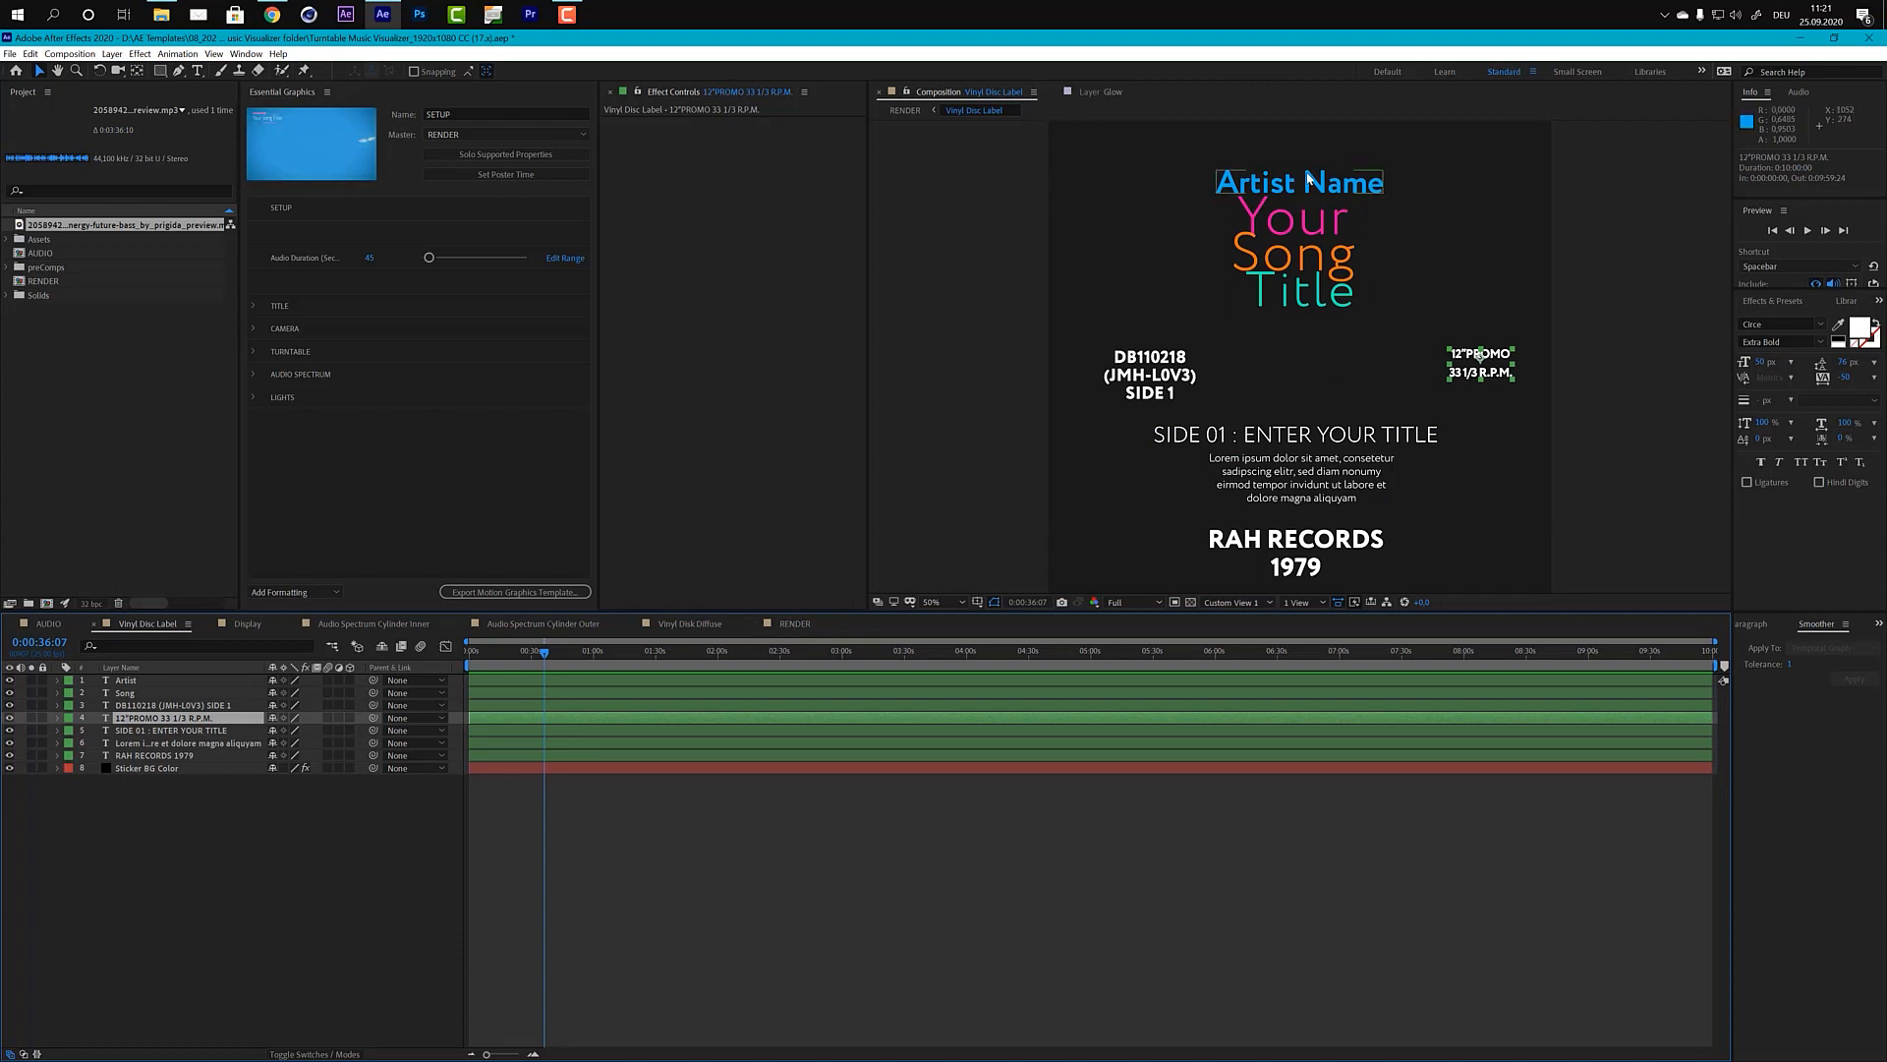
click(126, 681)
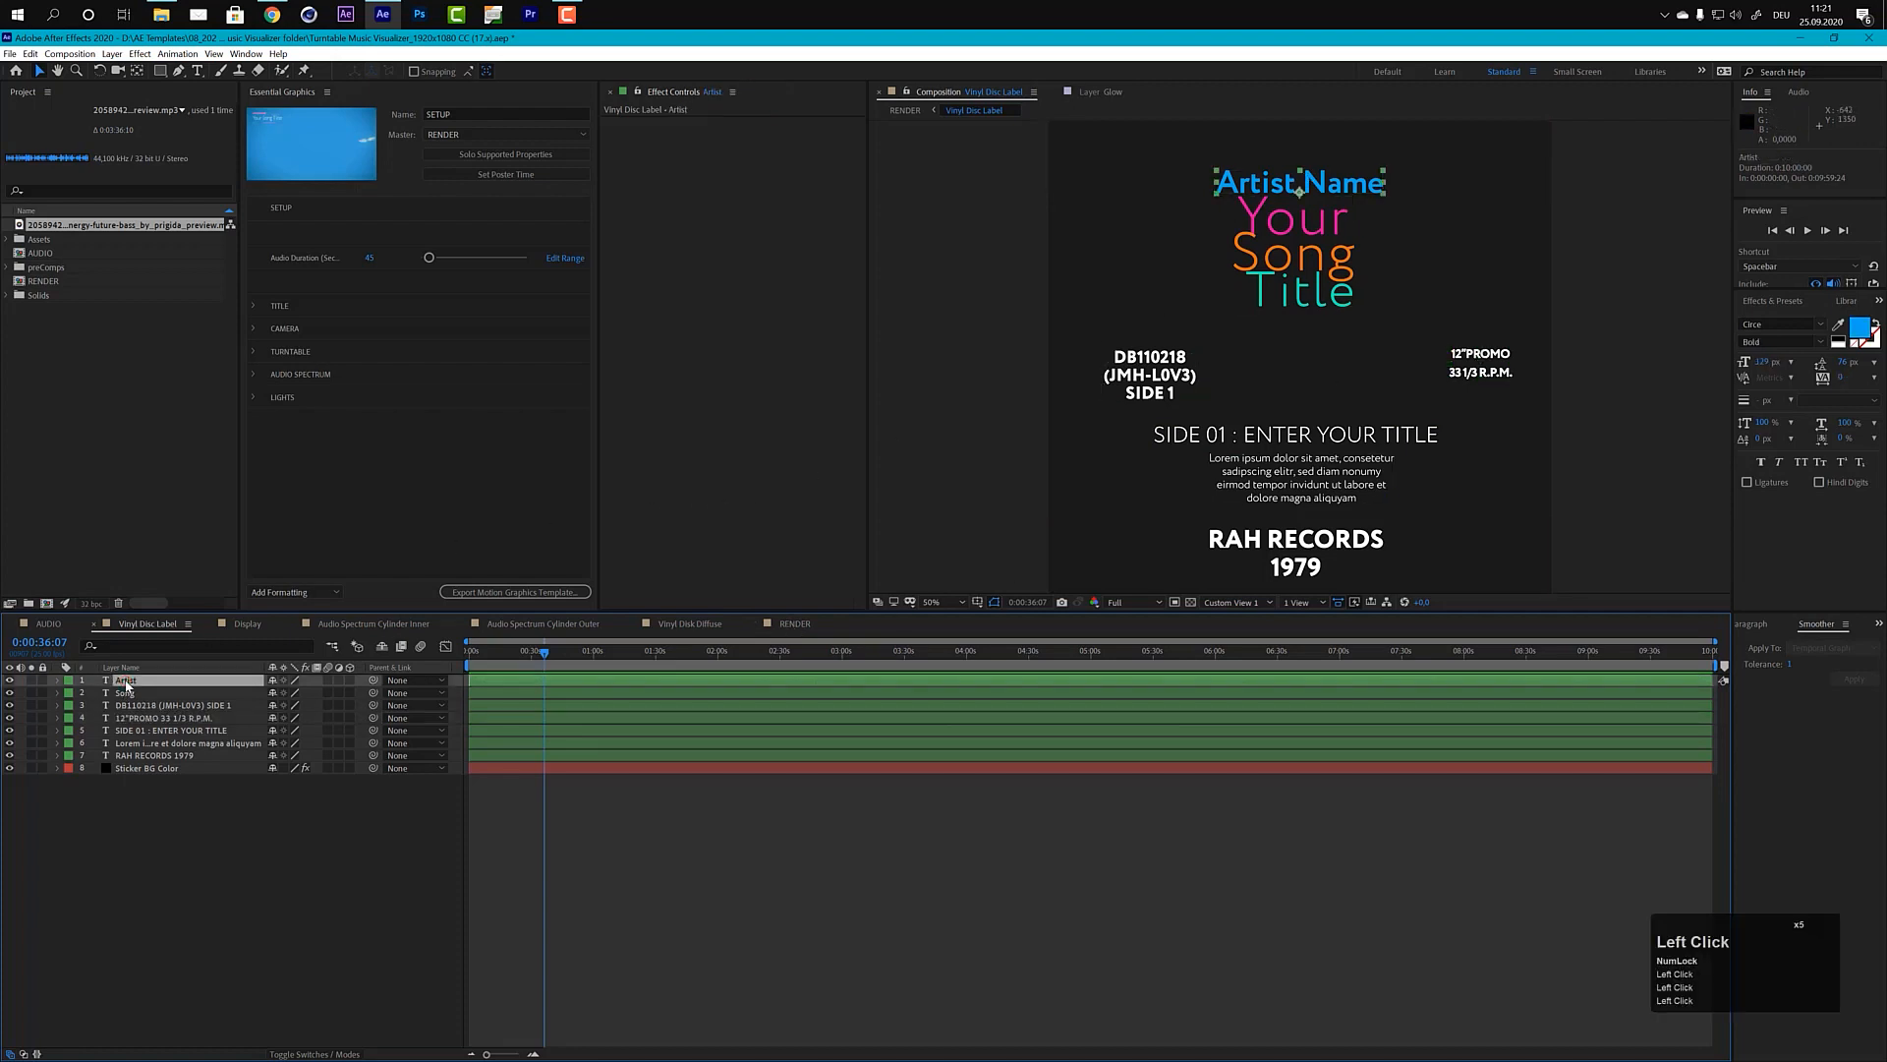
double_click(126, 681)
text(YOUR NAME)
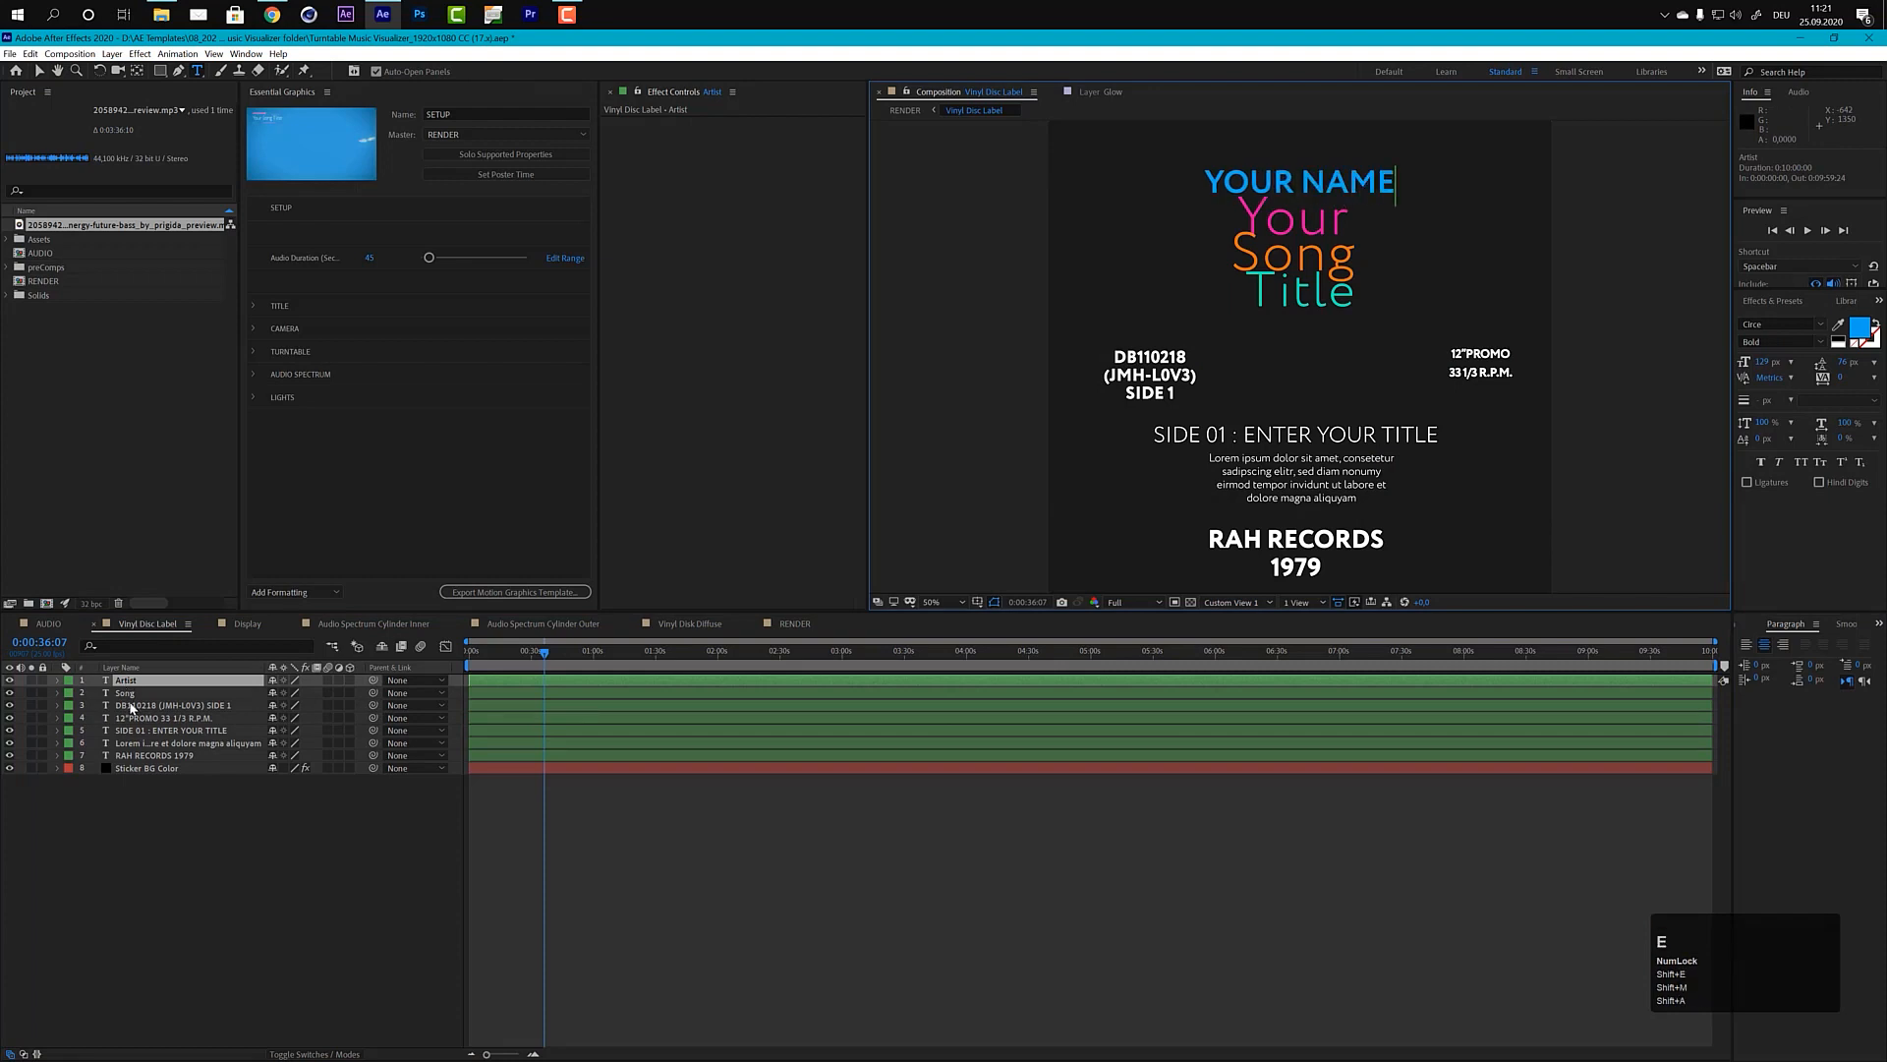
Step: Check the edited label in the RENDER composition at 0:00:29:01 and switch back to the Selection tool
click(794, 625)
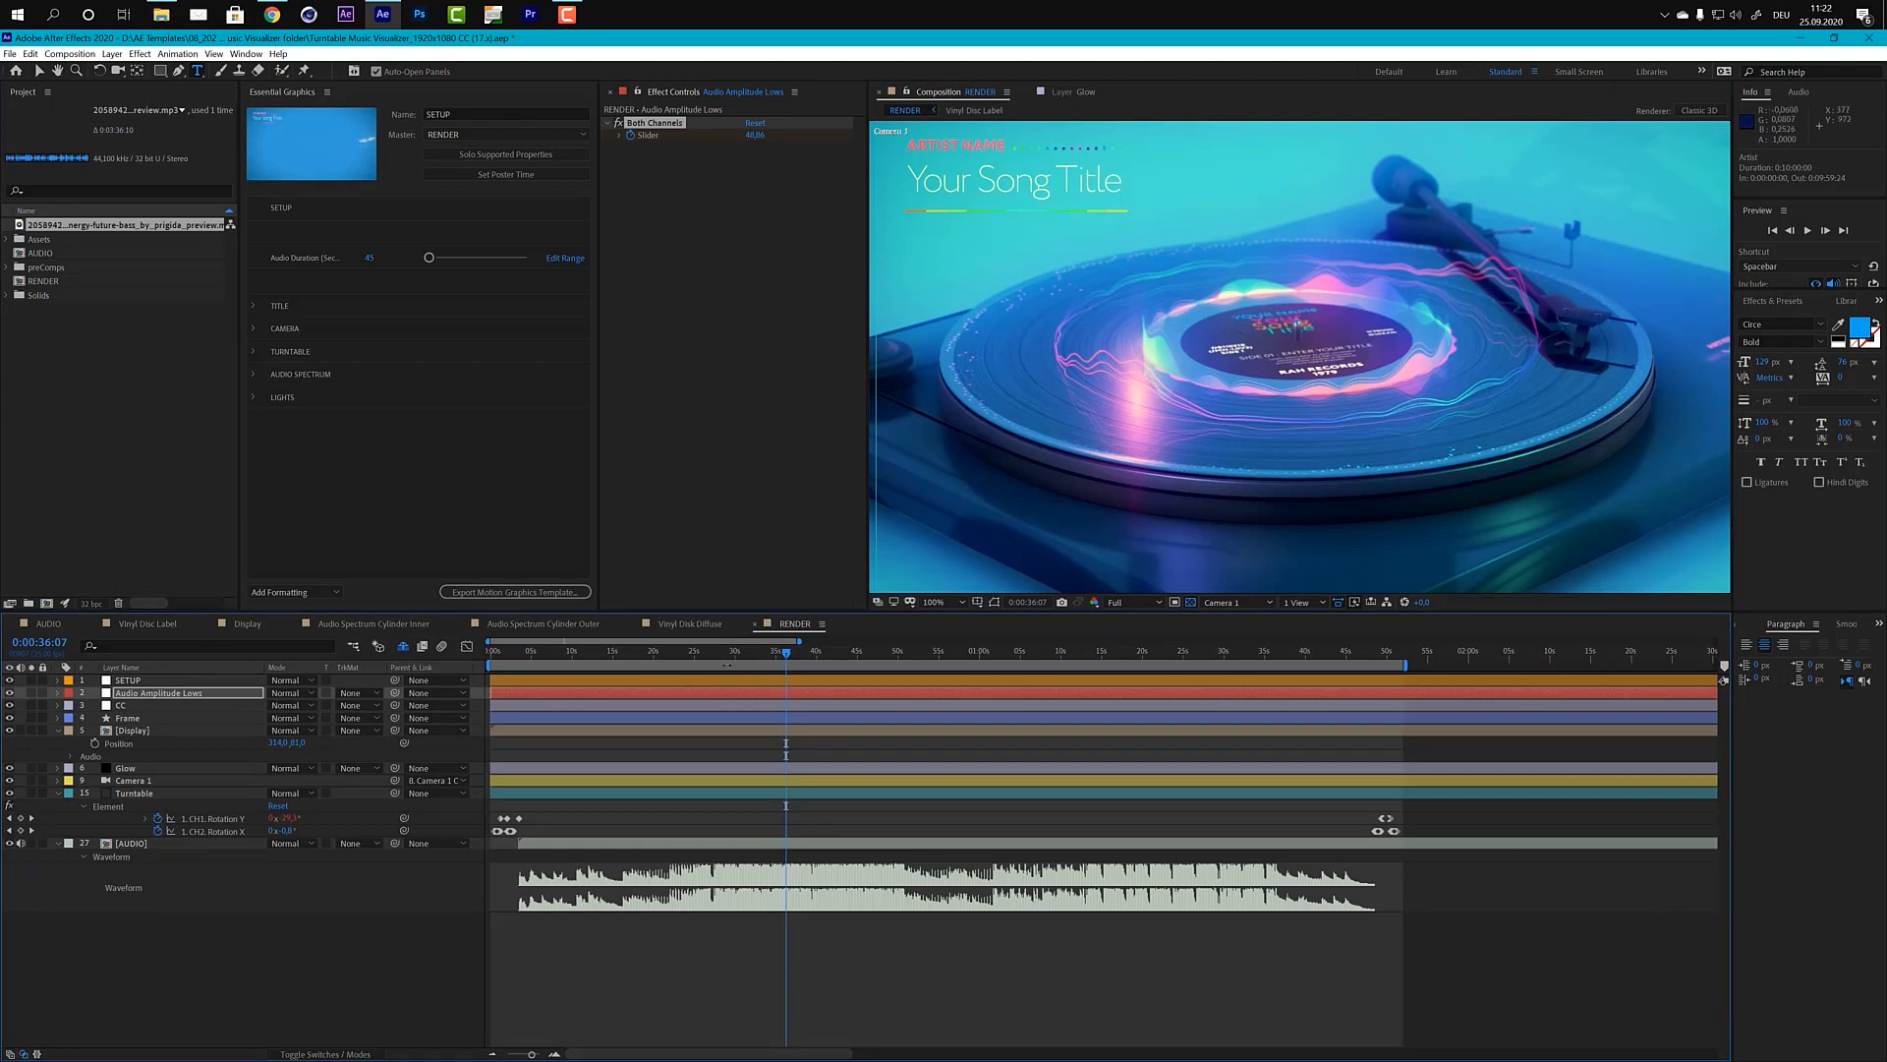
click(728, 653)
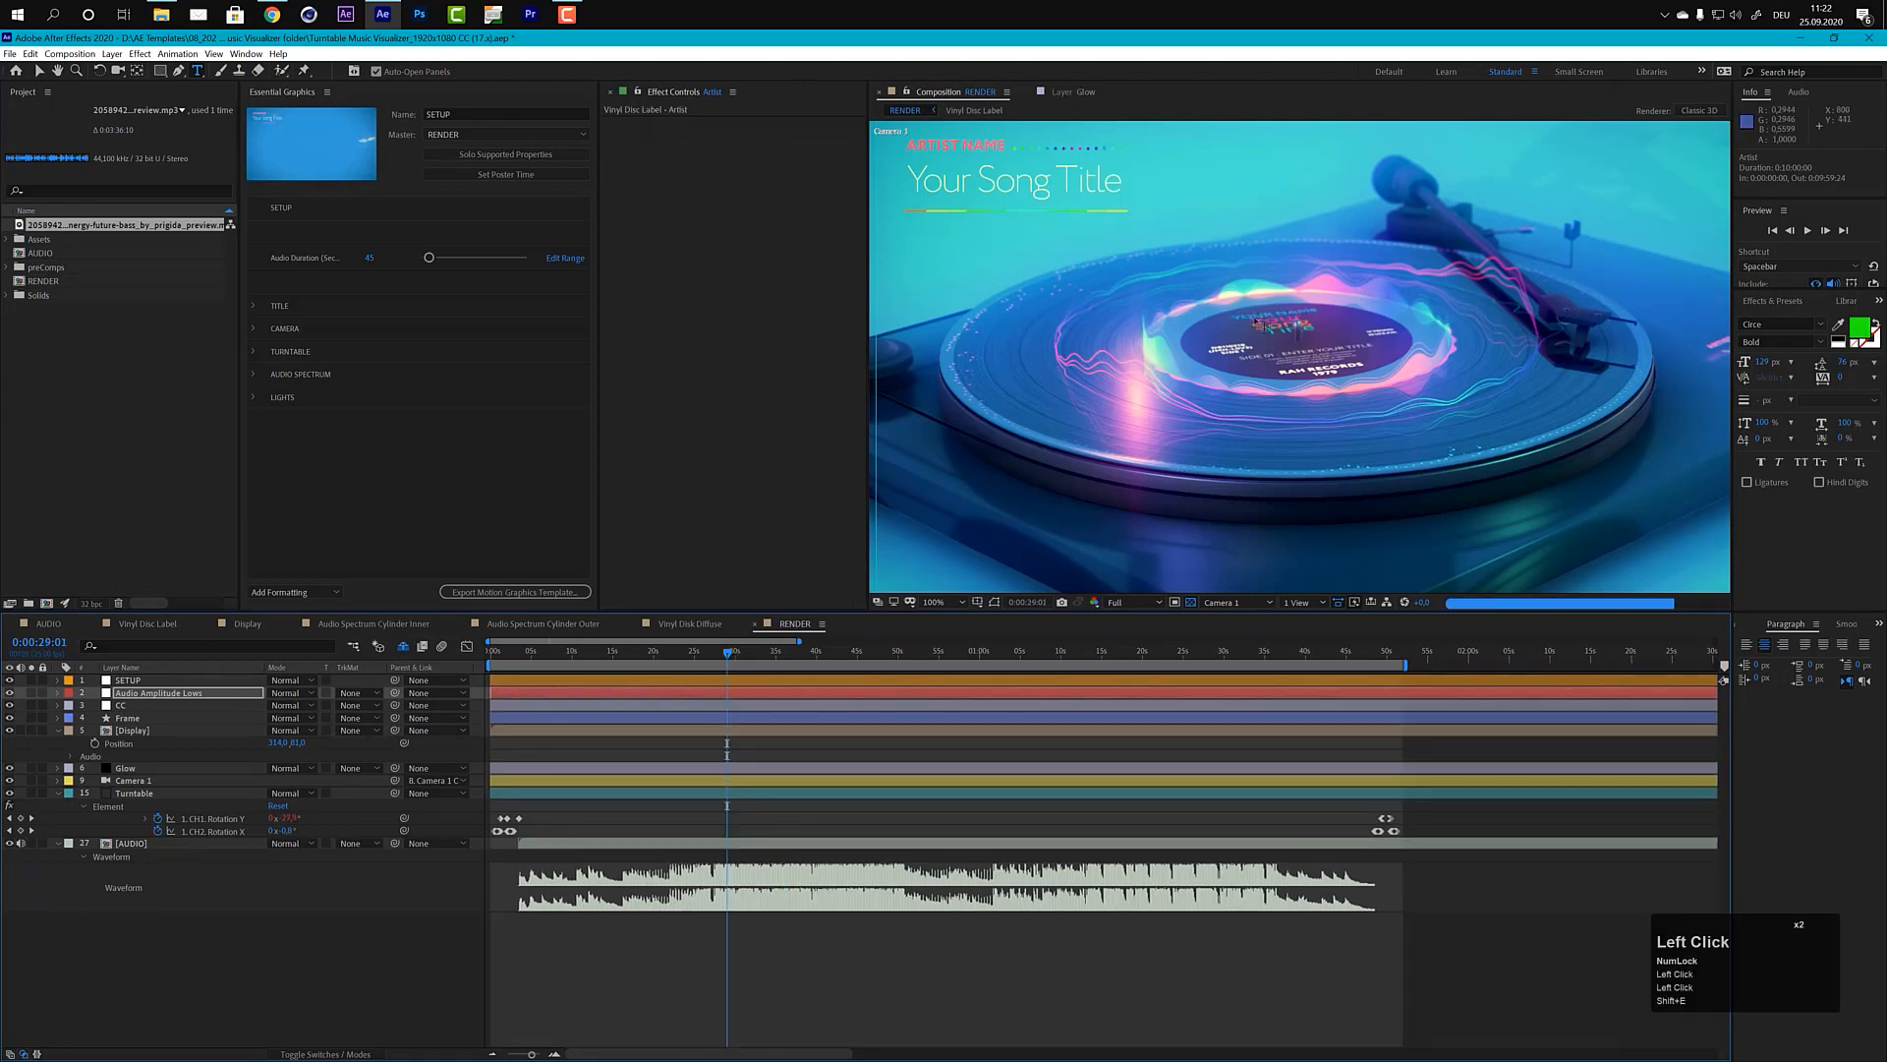
click(38, 70)
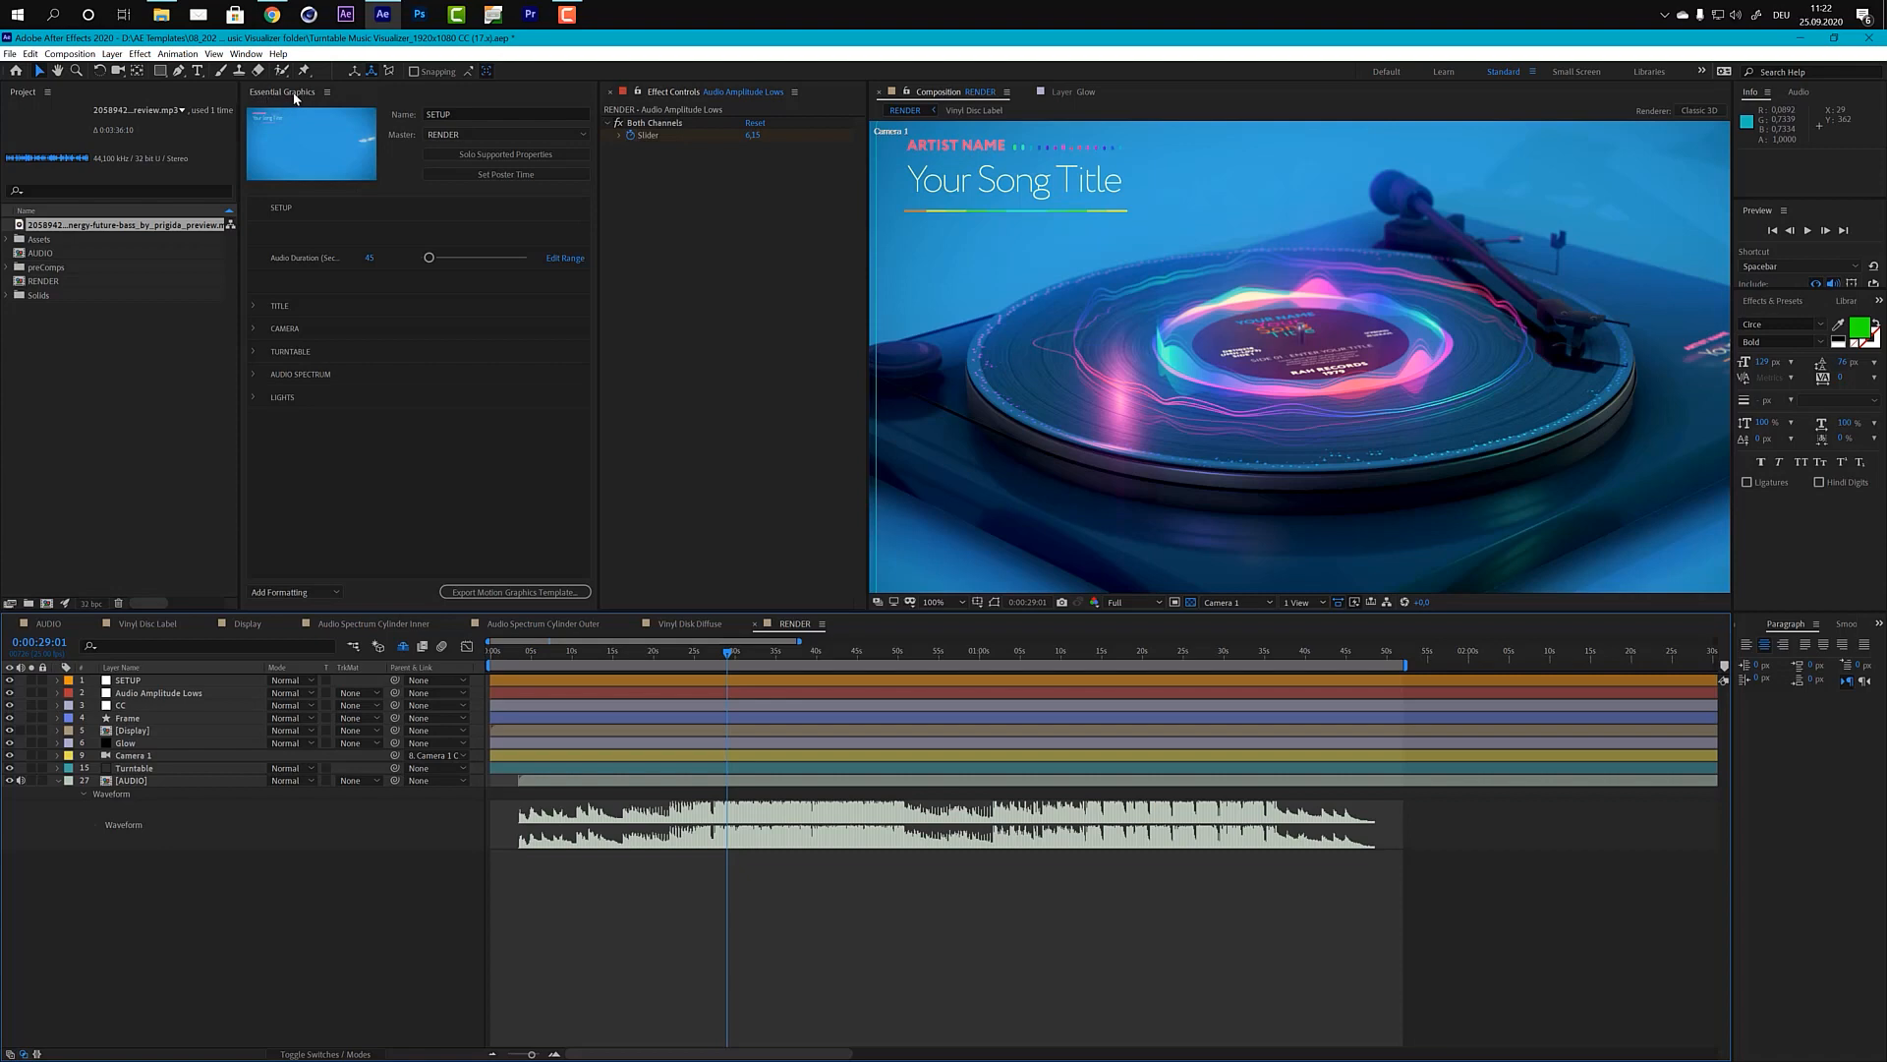
Step: Set the Audio Duration in Essential Graphics to 105 seconds, based on the track's out point in the AUDIO composition
click(245, 55)
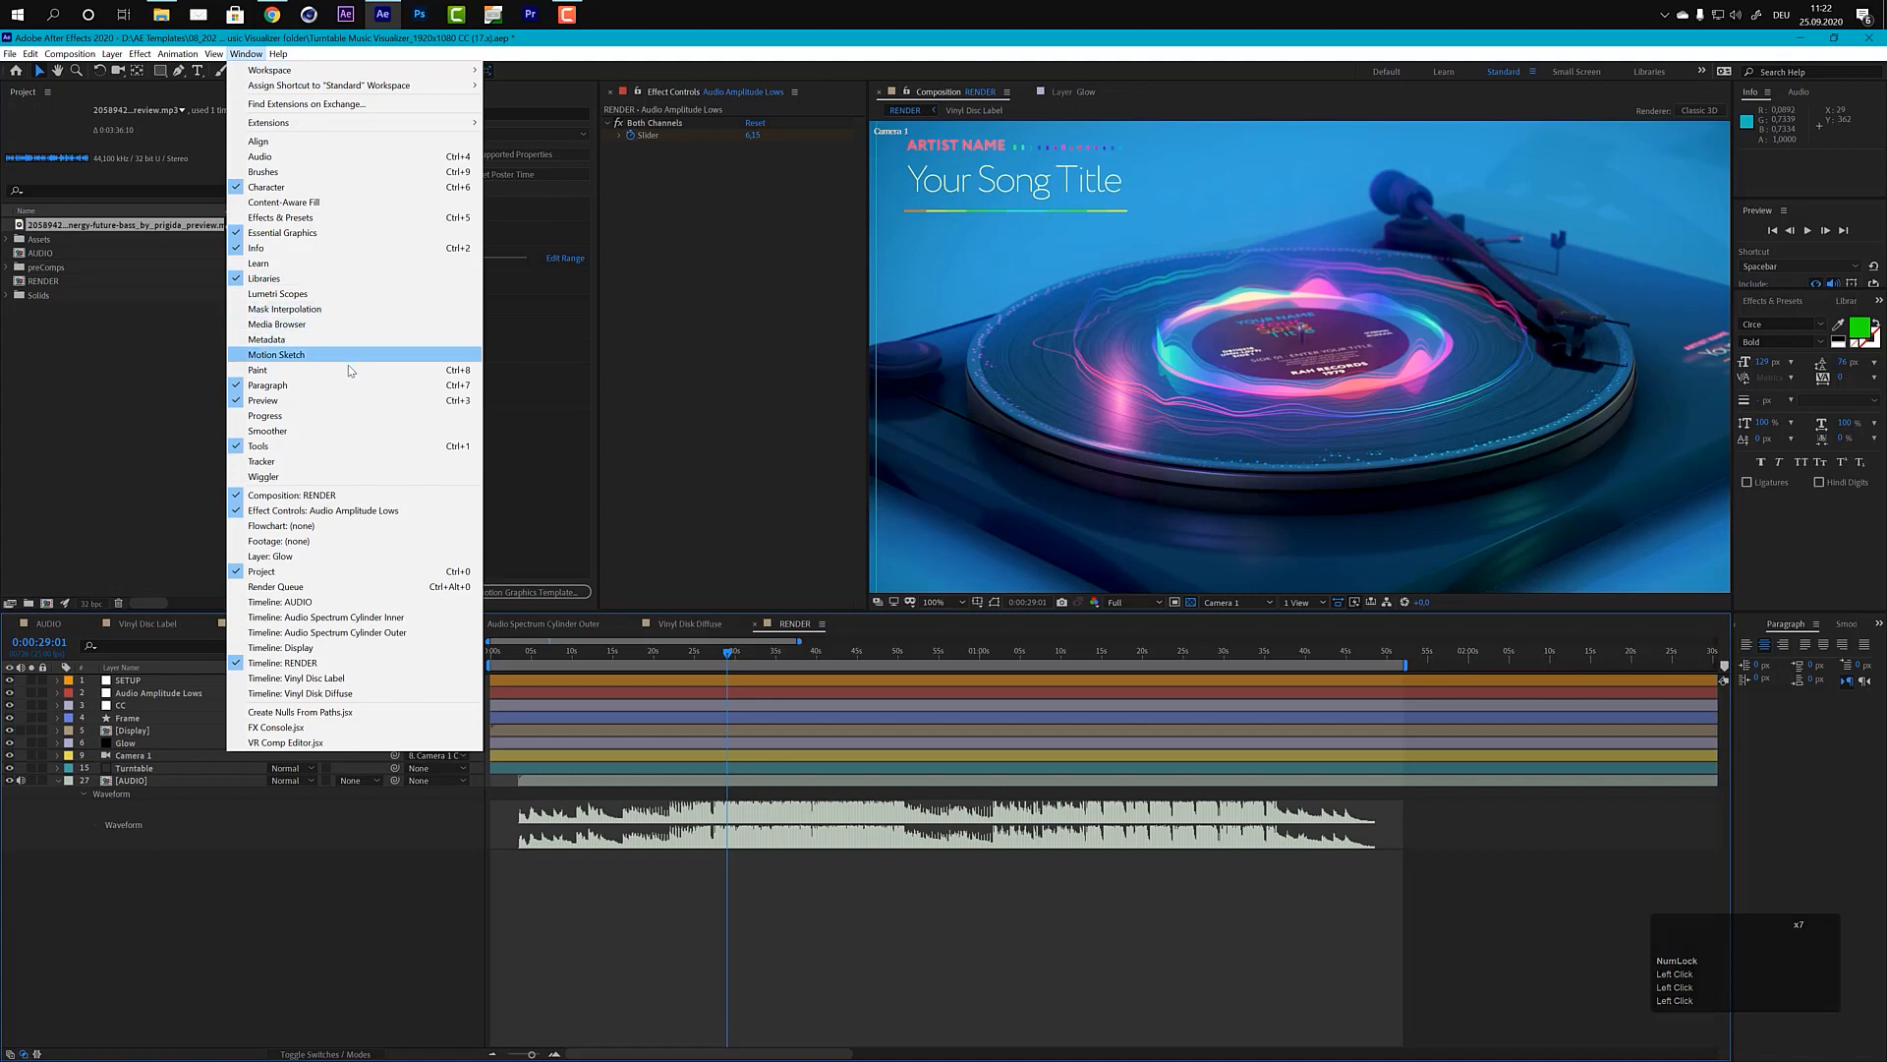
click(301, 234)
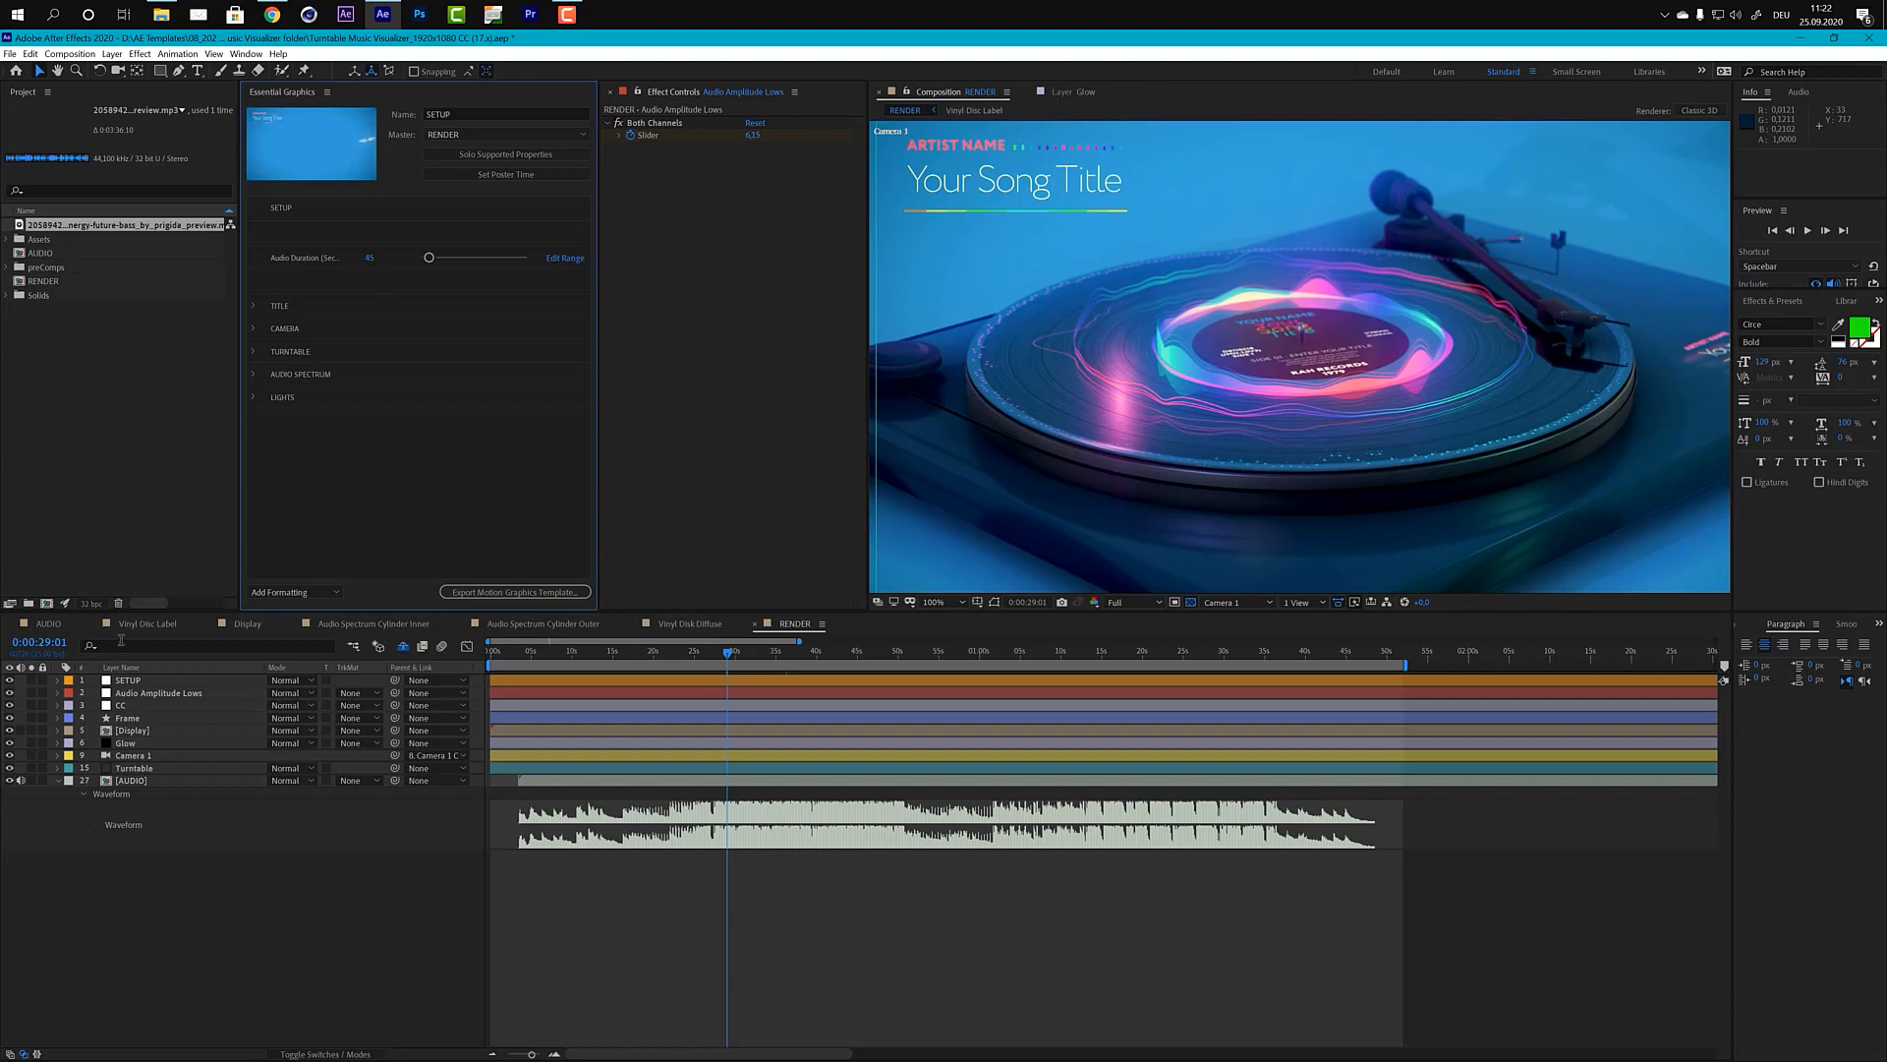
click(49, 623)
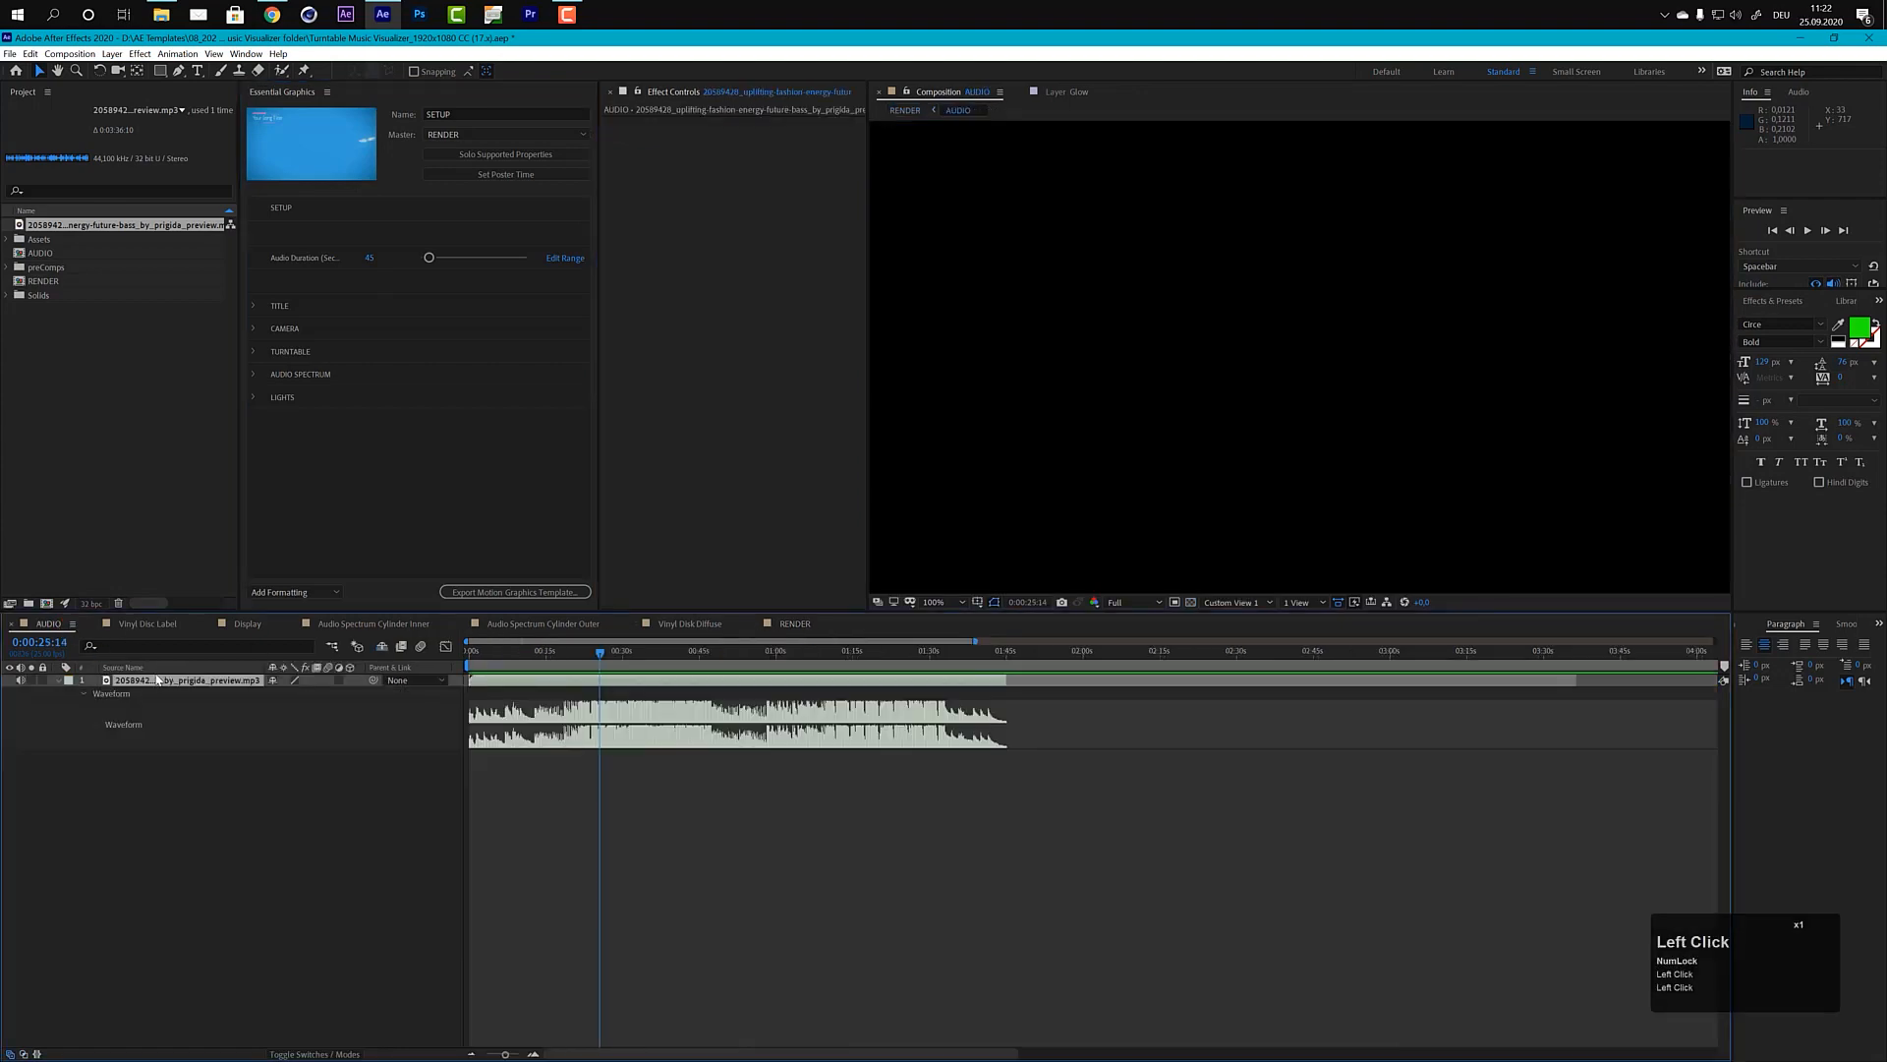
click(962, 680)
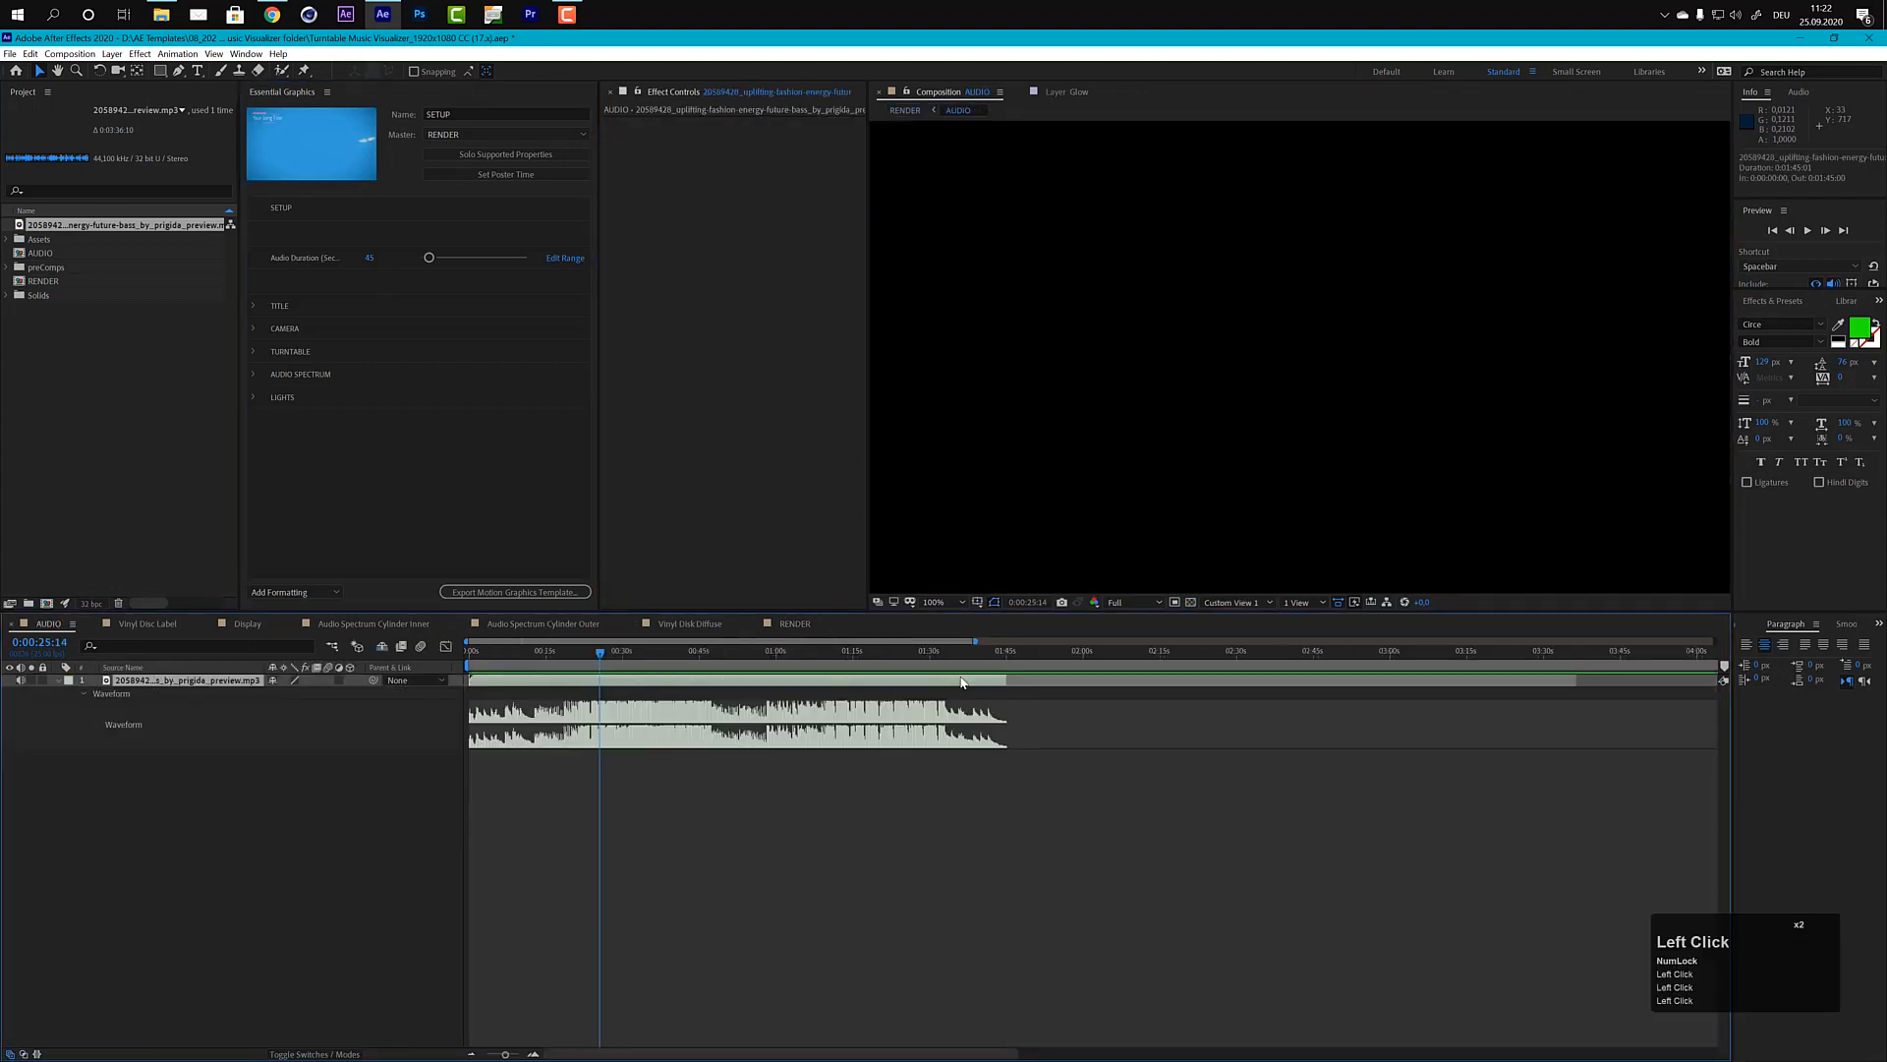
key(o)
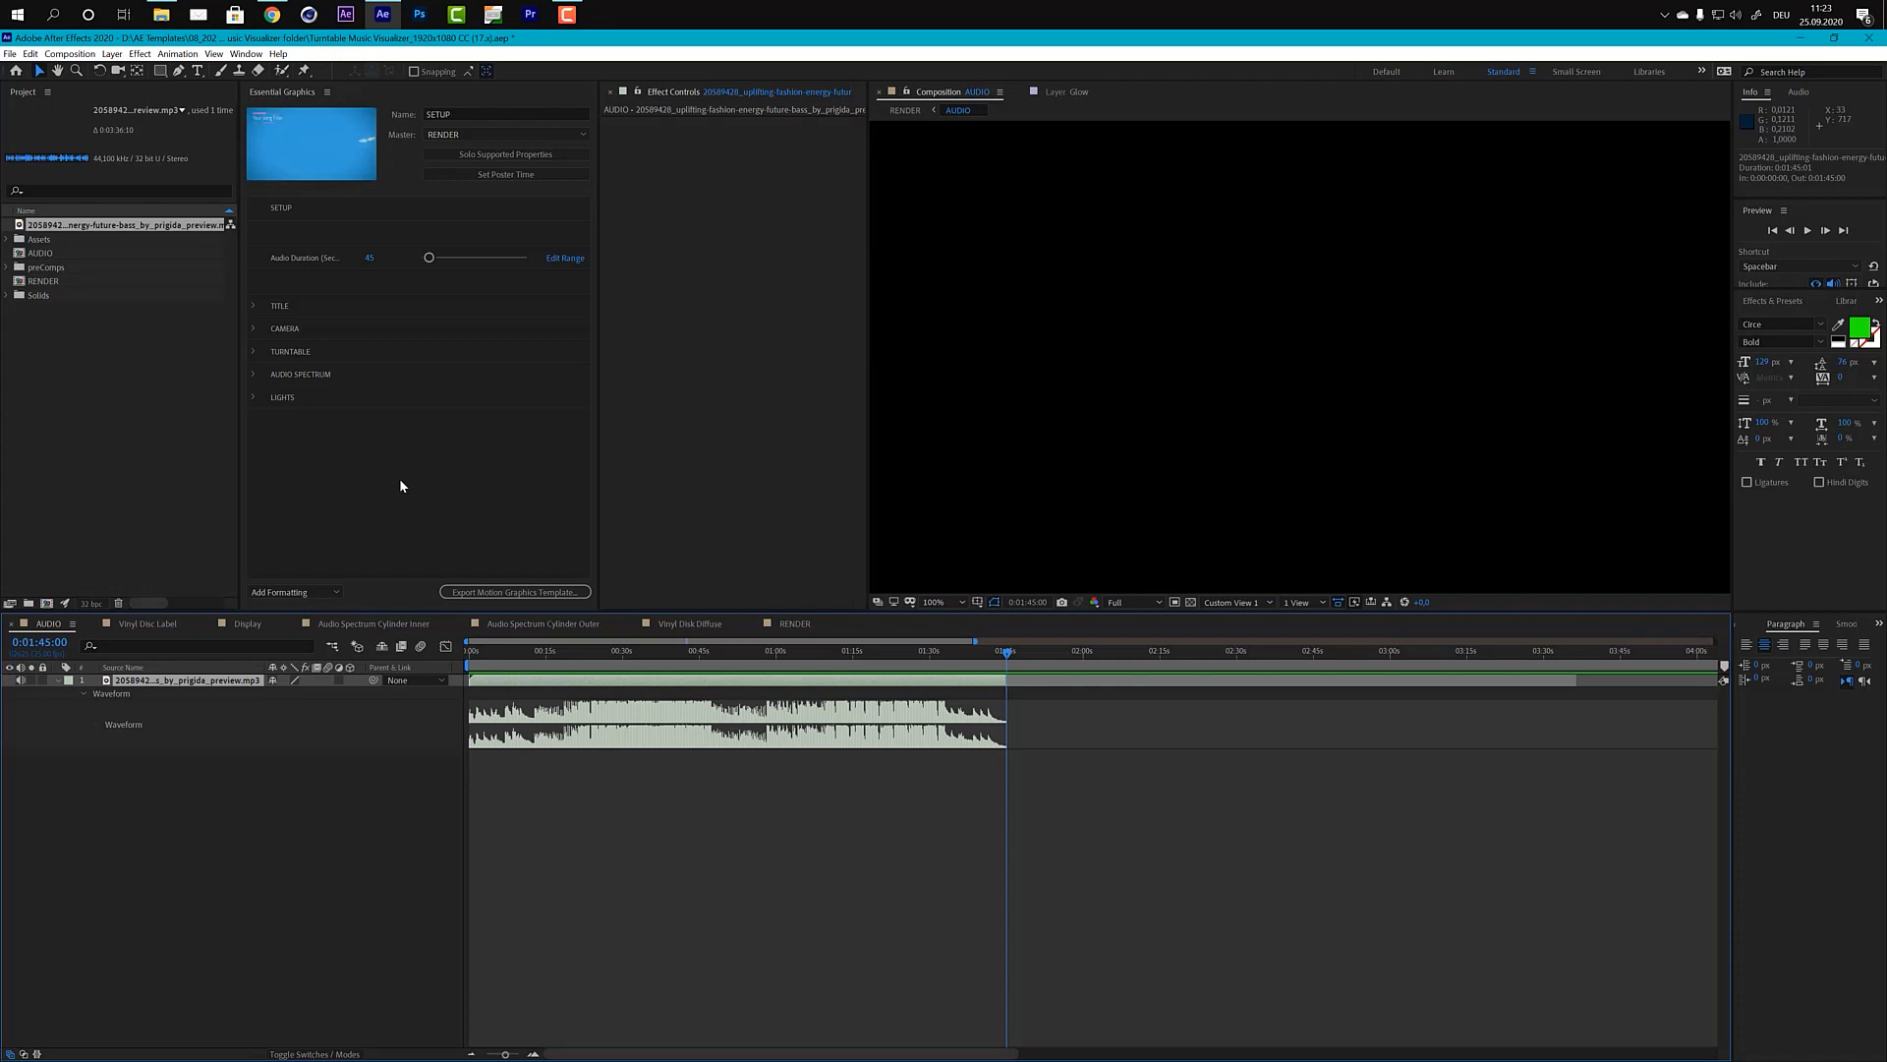
click(368, 258)
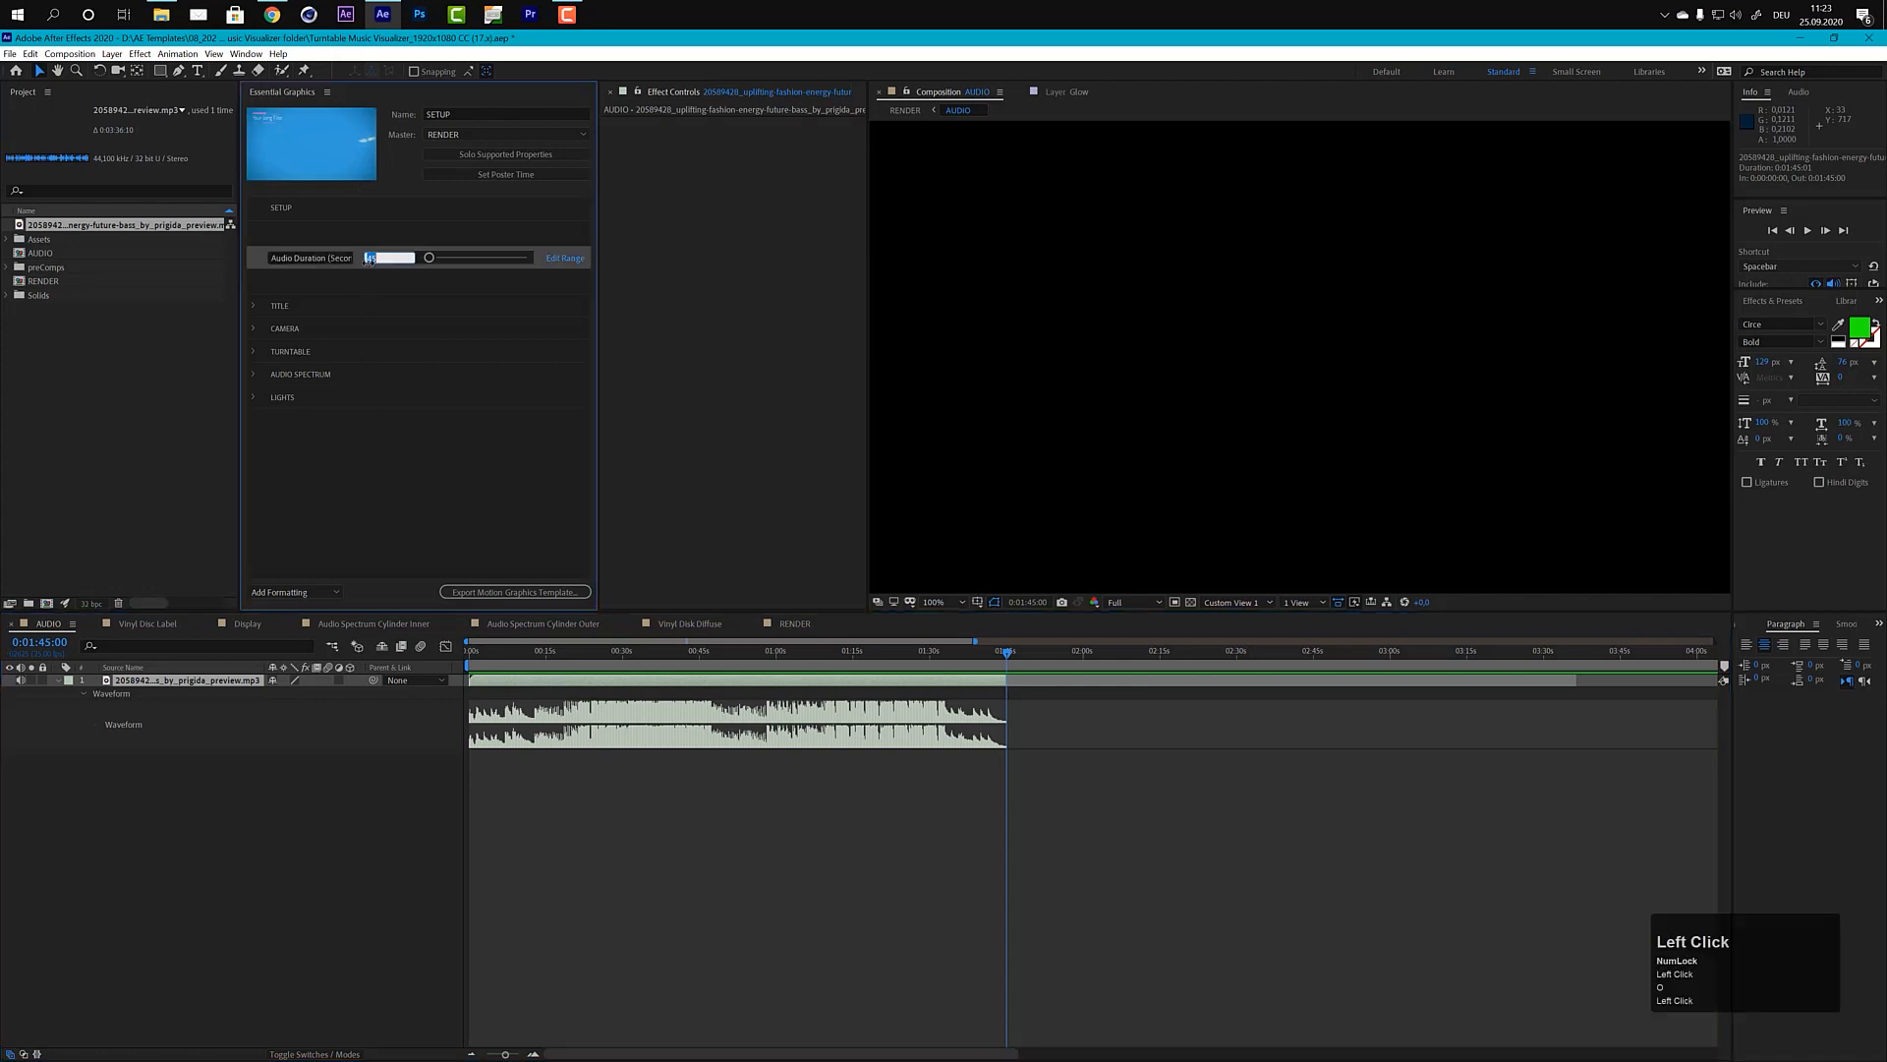
text(10)
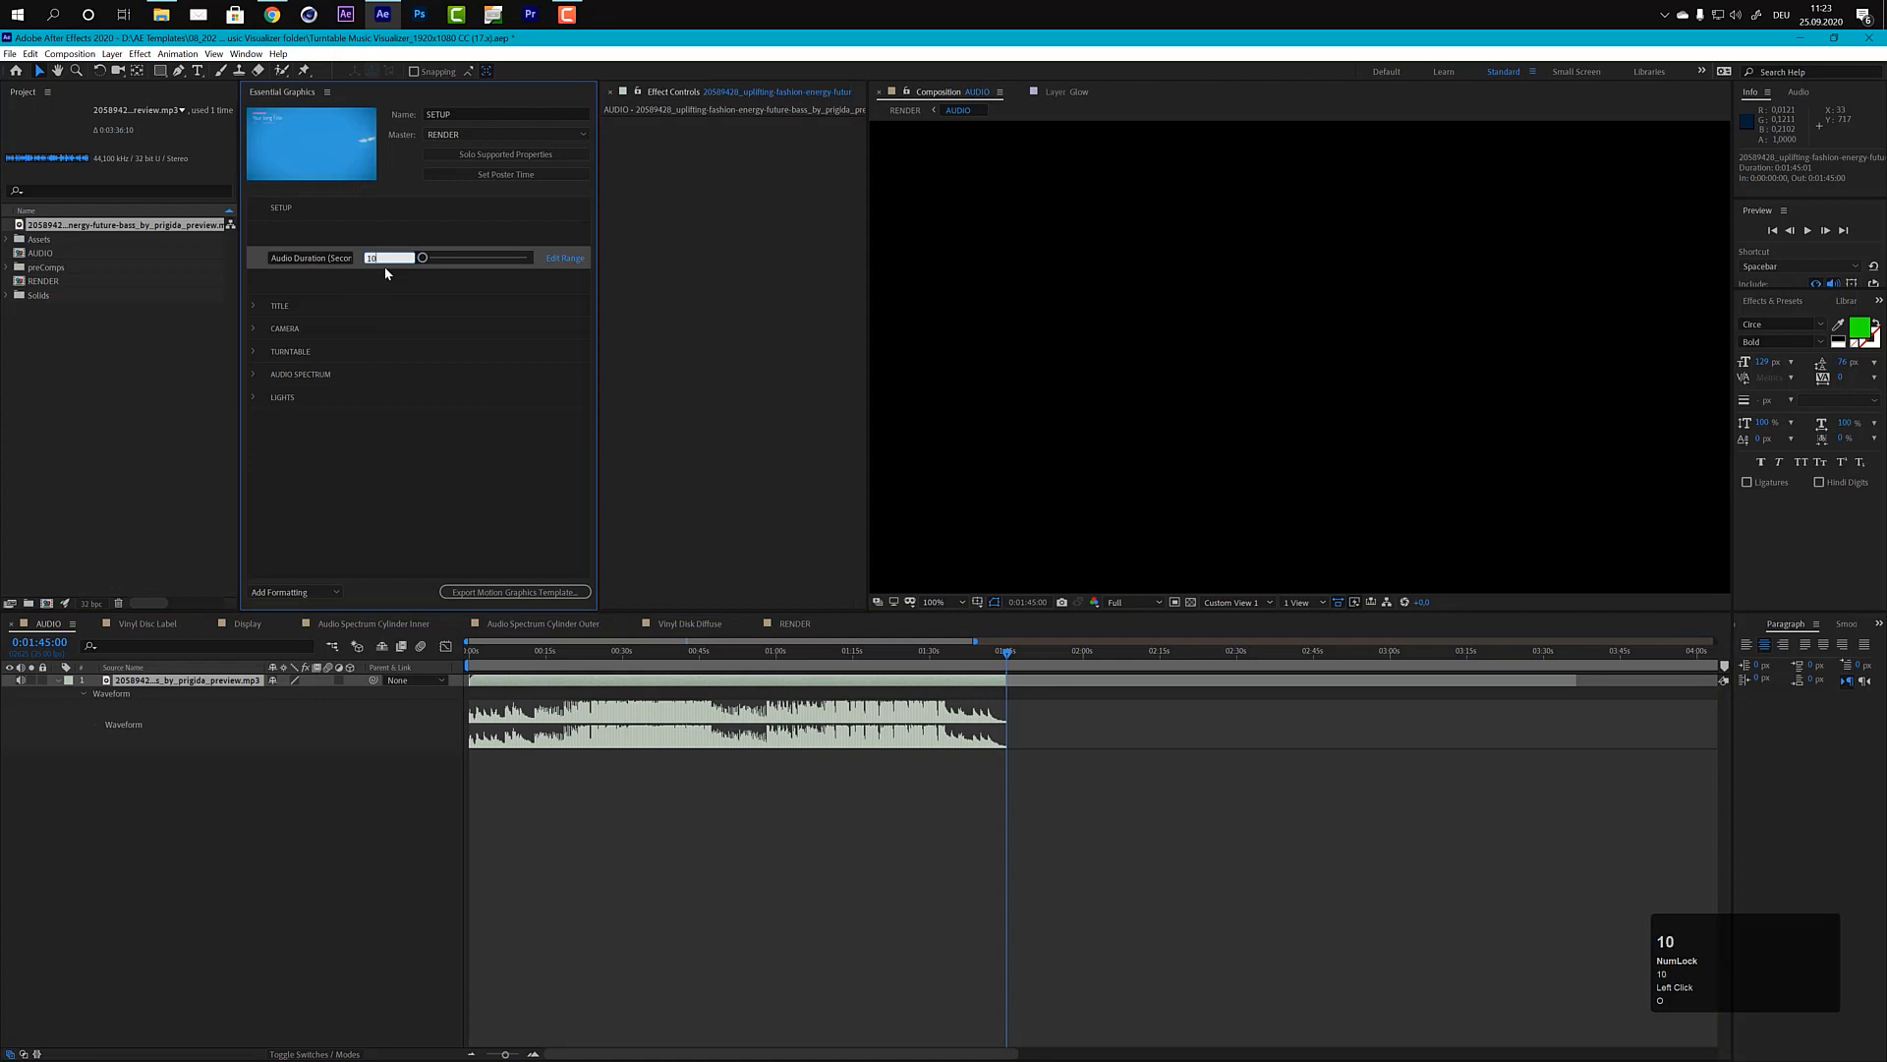
text(5)
click(472, 513)
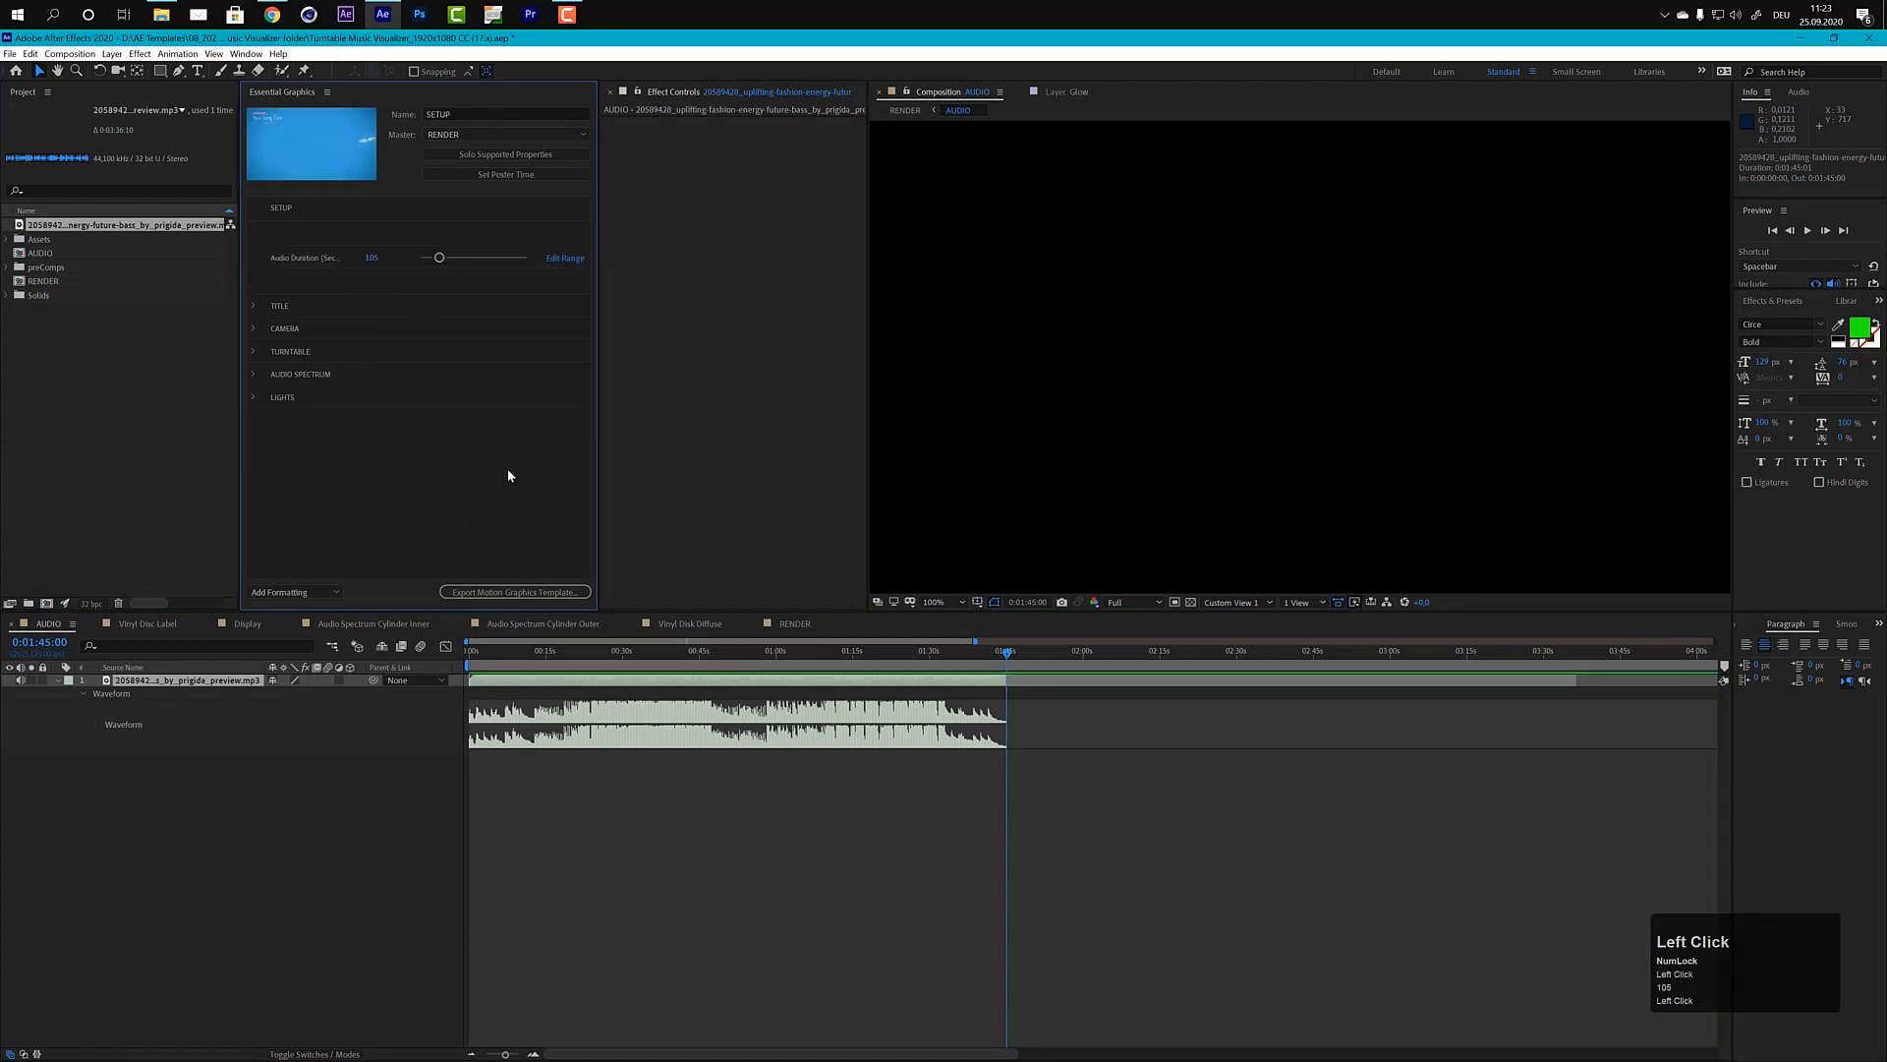
Step: In the RENDER composition at 0:01:44:22, change the artist title's source text to YOUR NAME and inspect it in the viewer
click(795, 623)
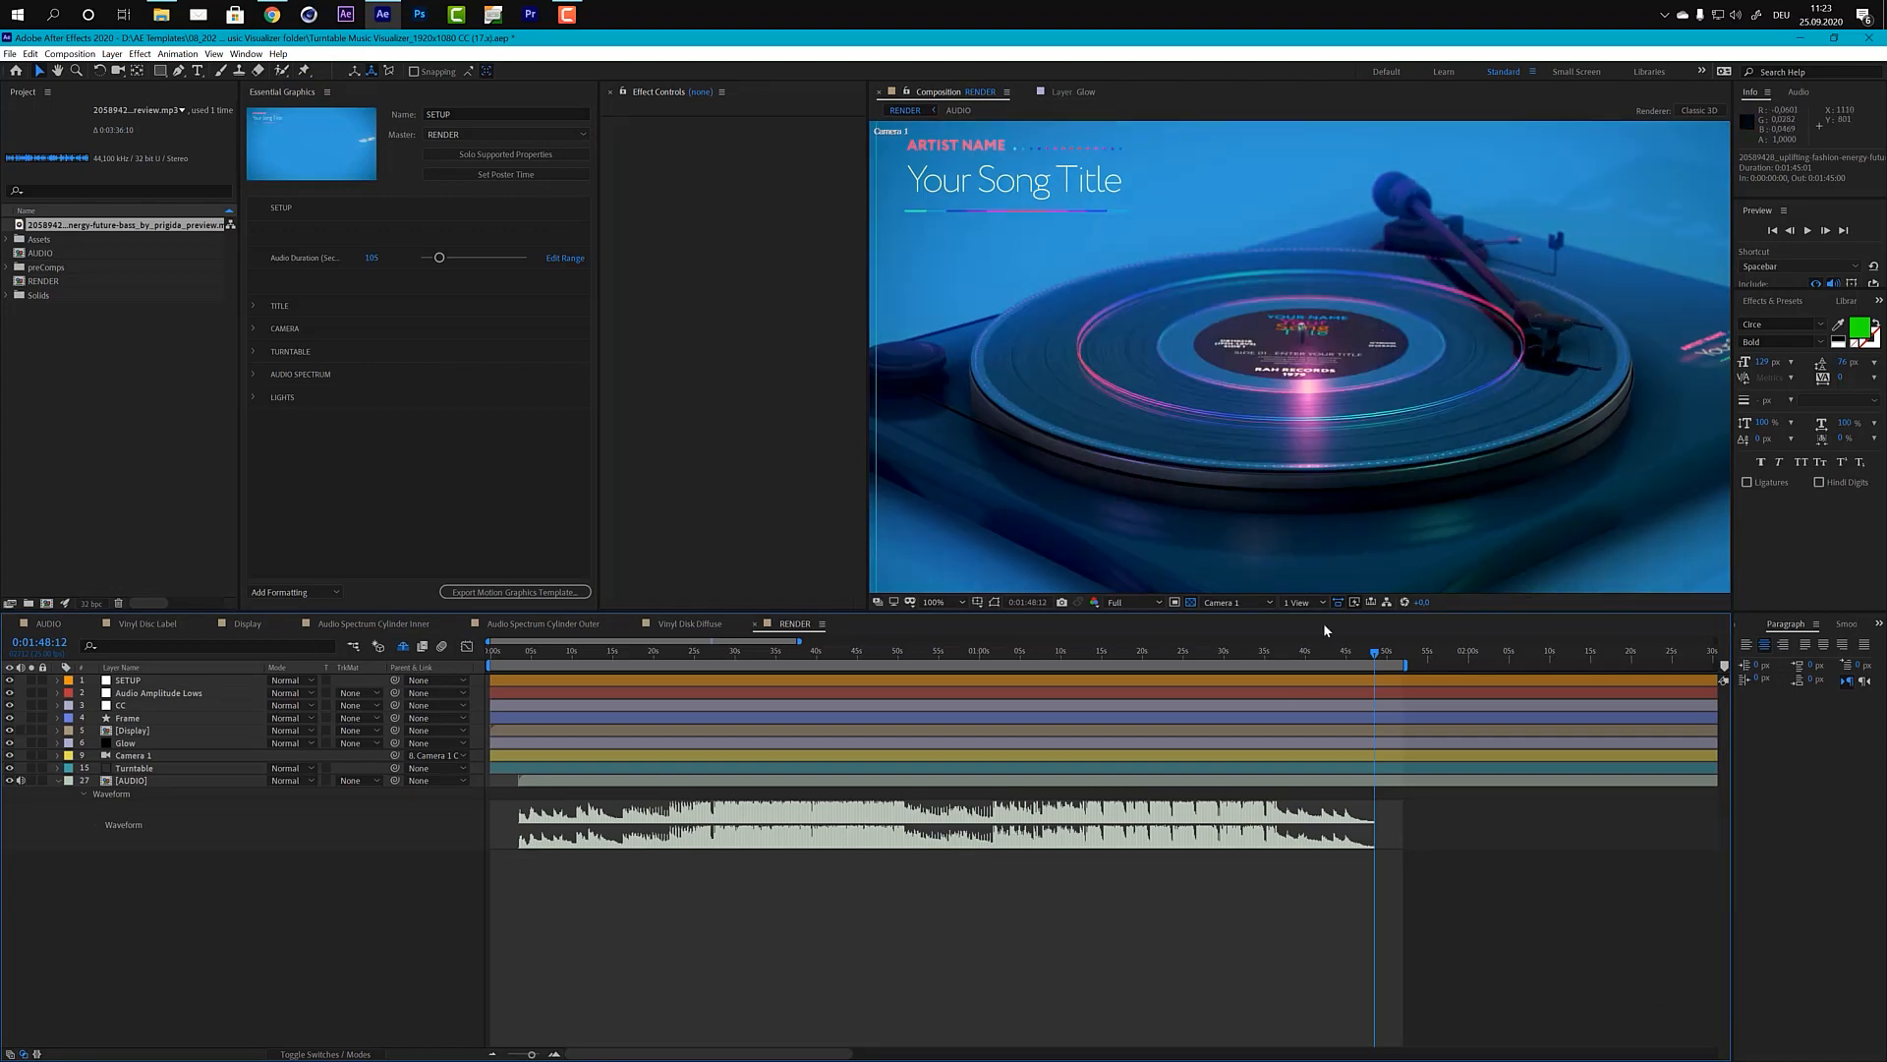
click(1346, 651)
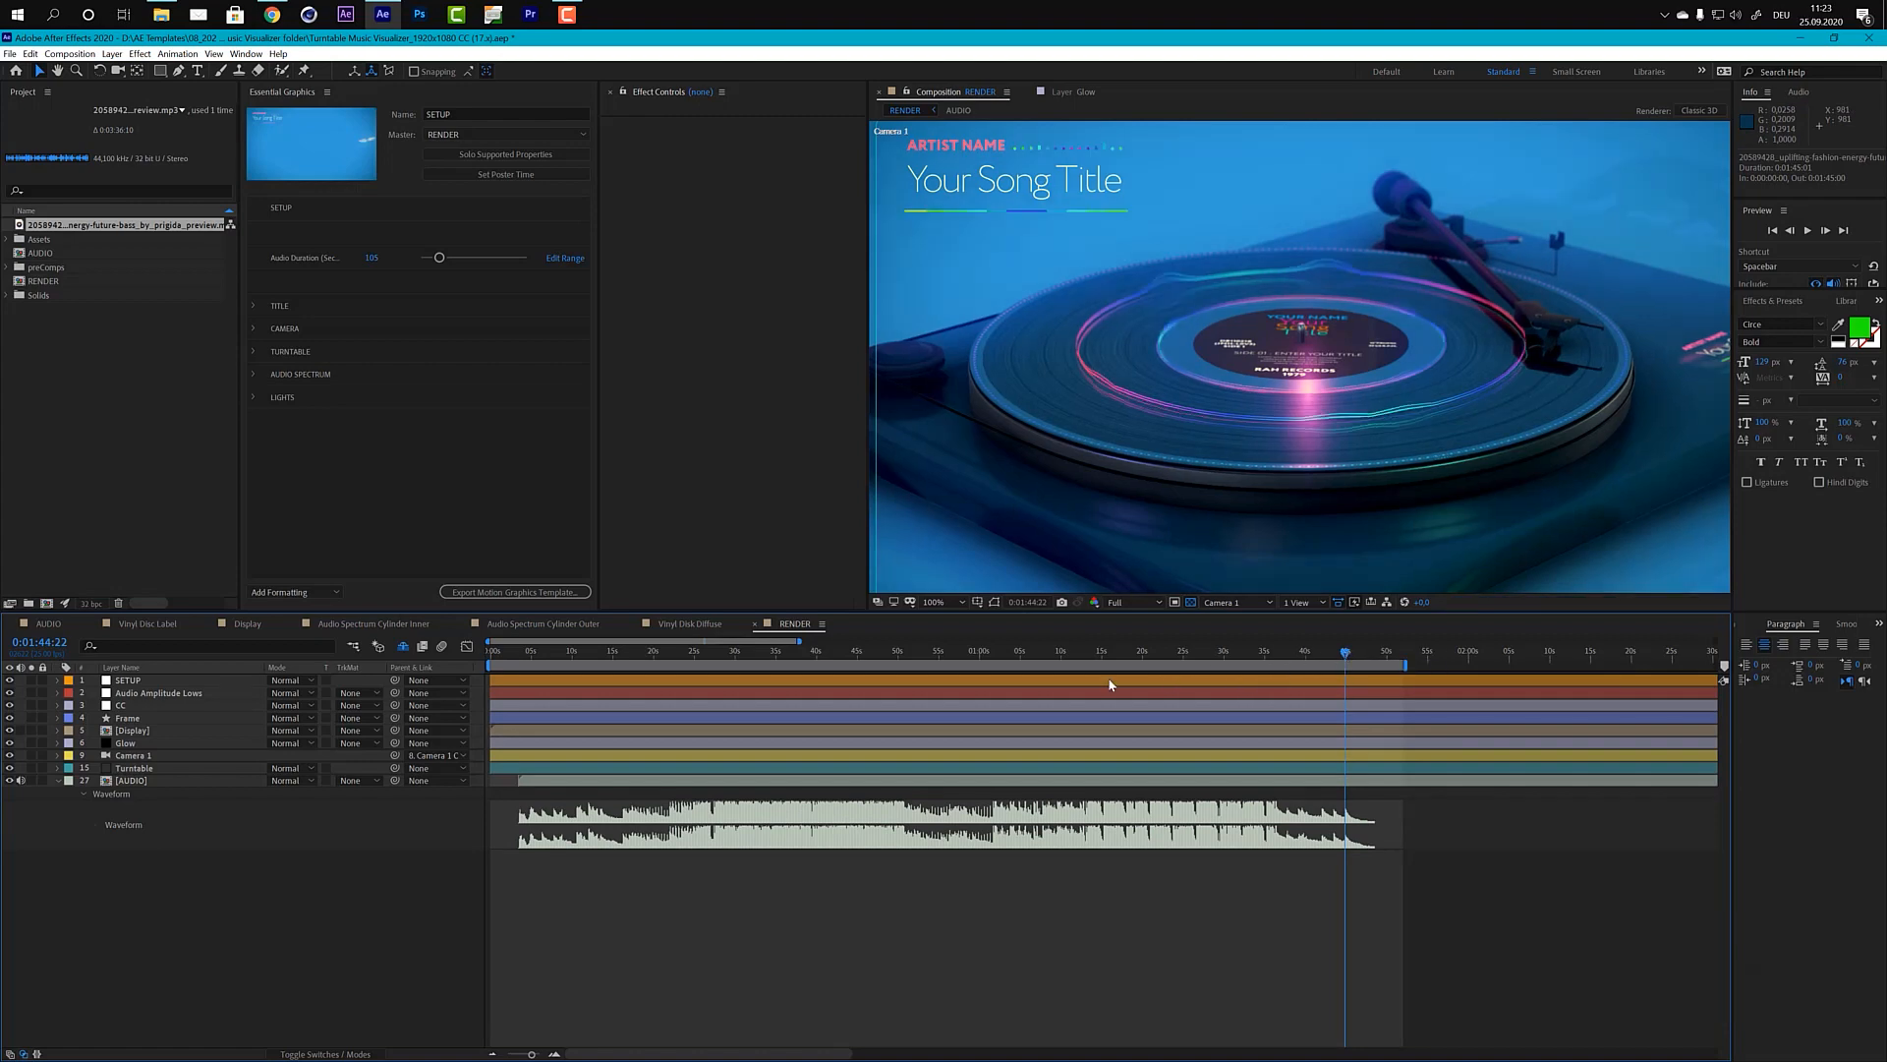
click(254, 305)
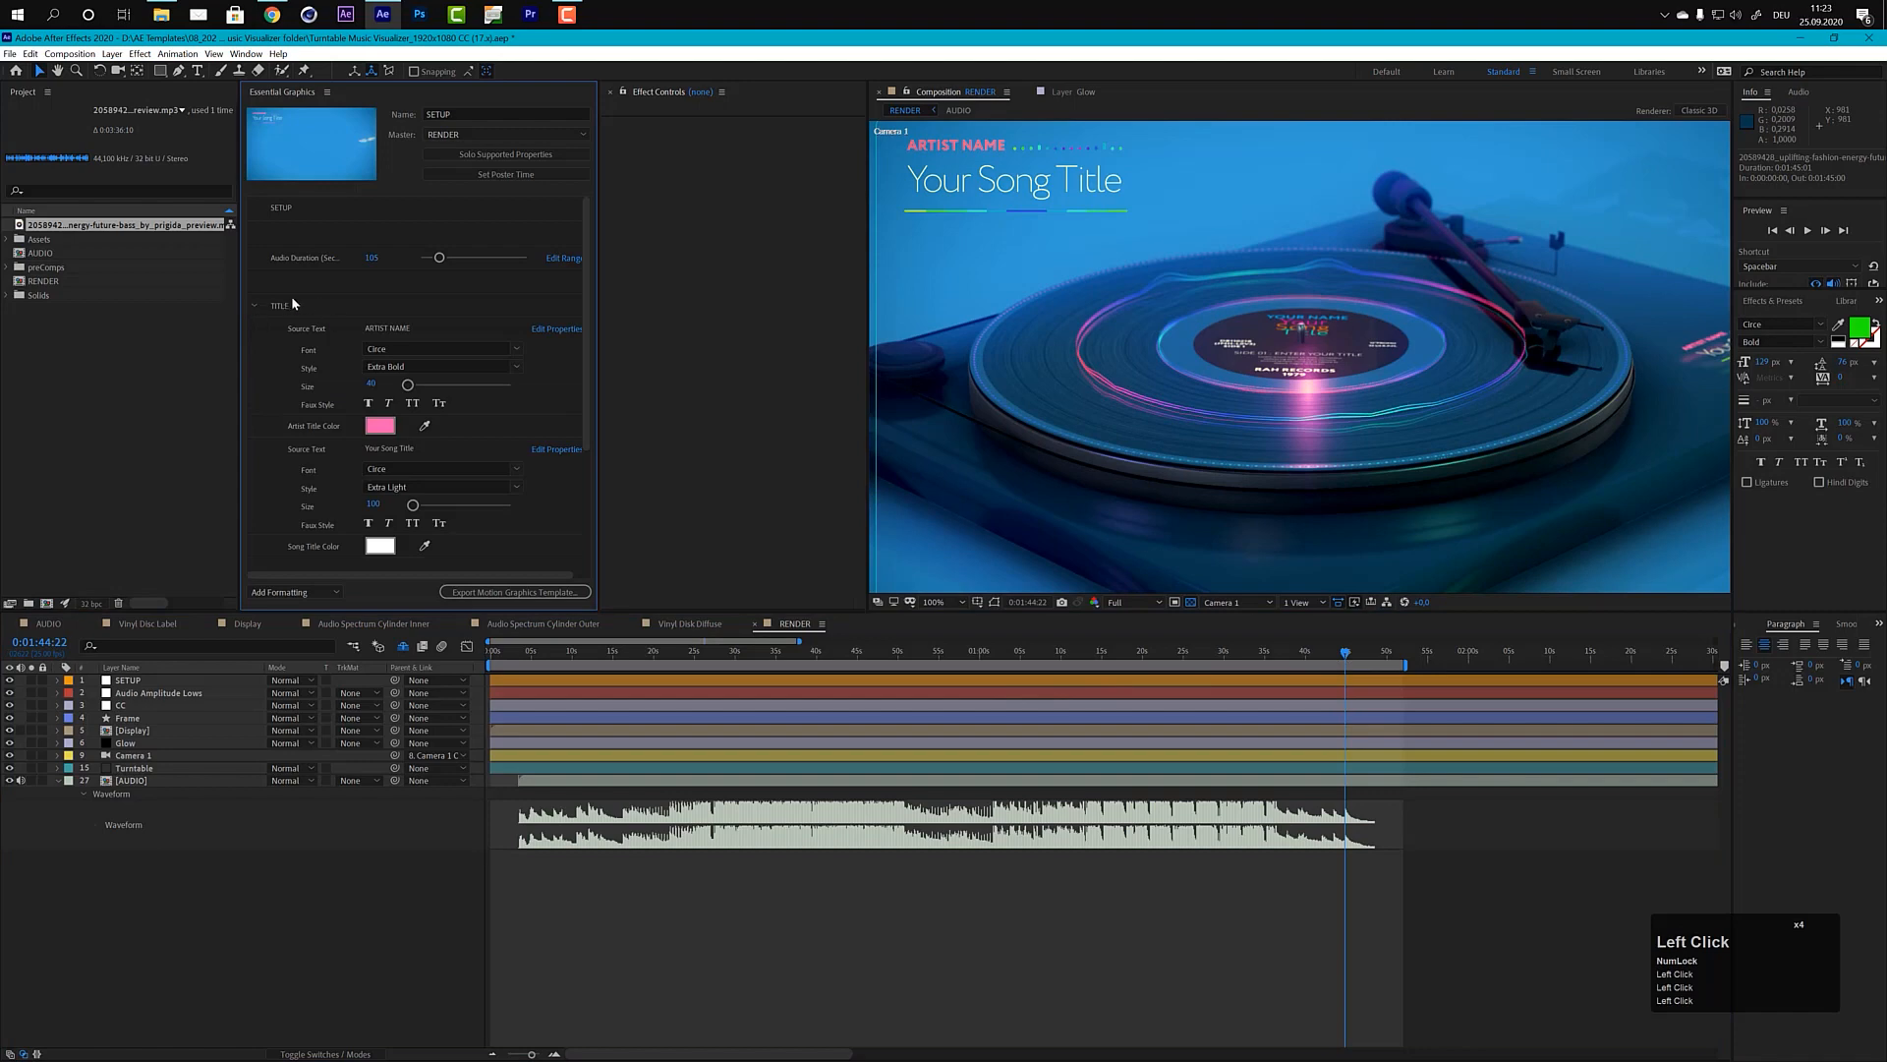
drag(588, 283, 587, 334)
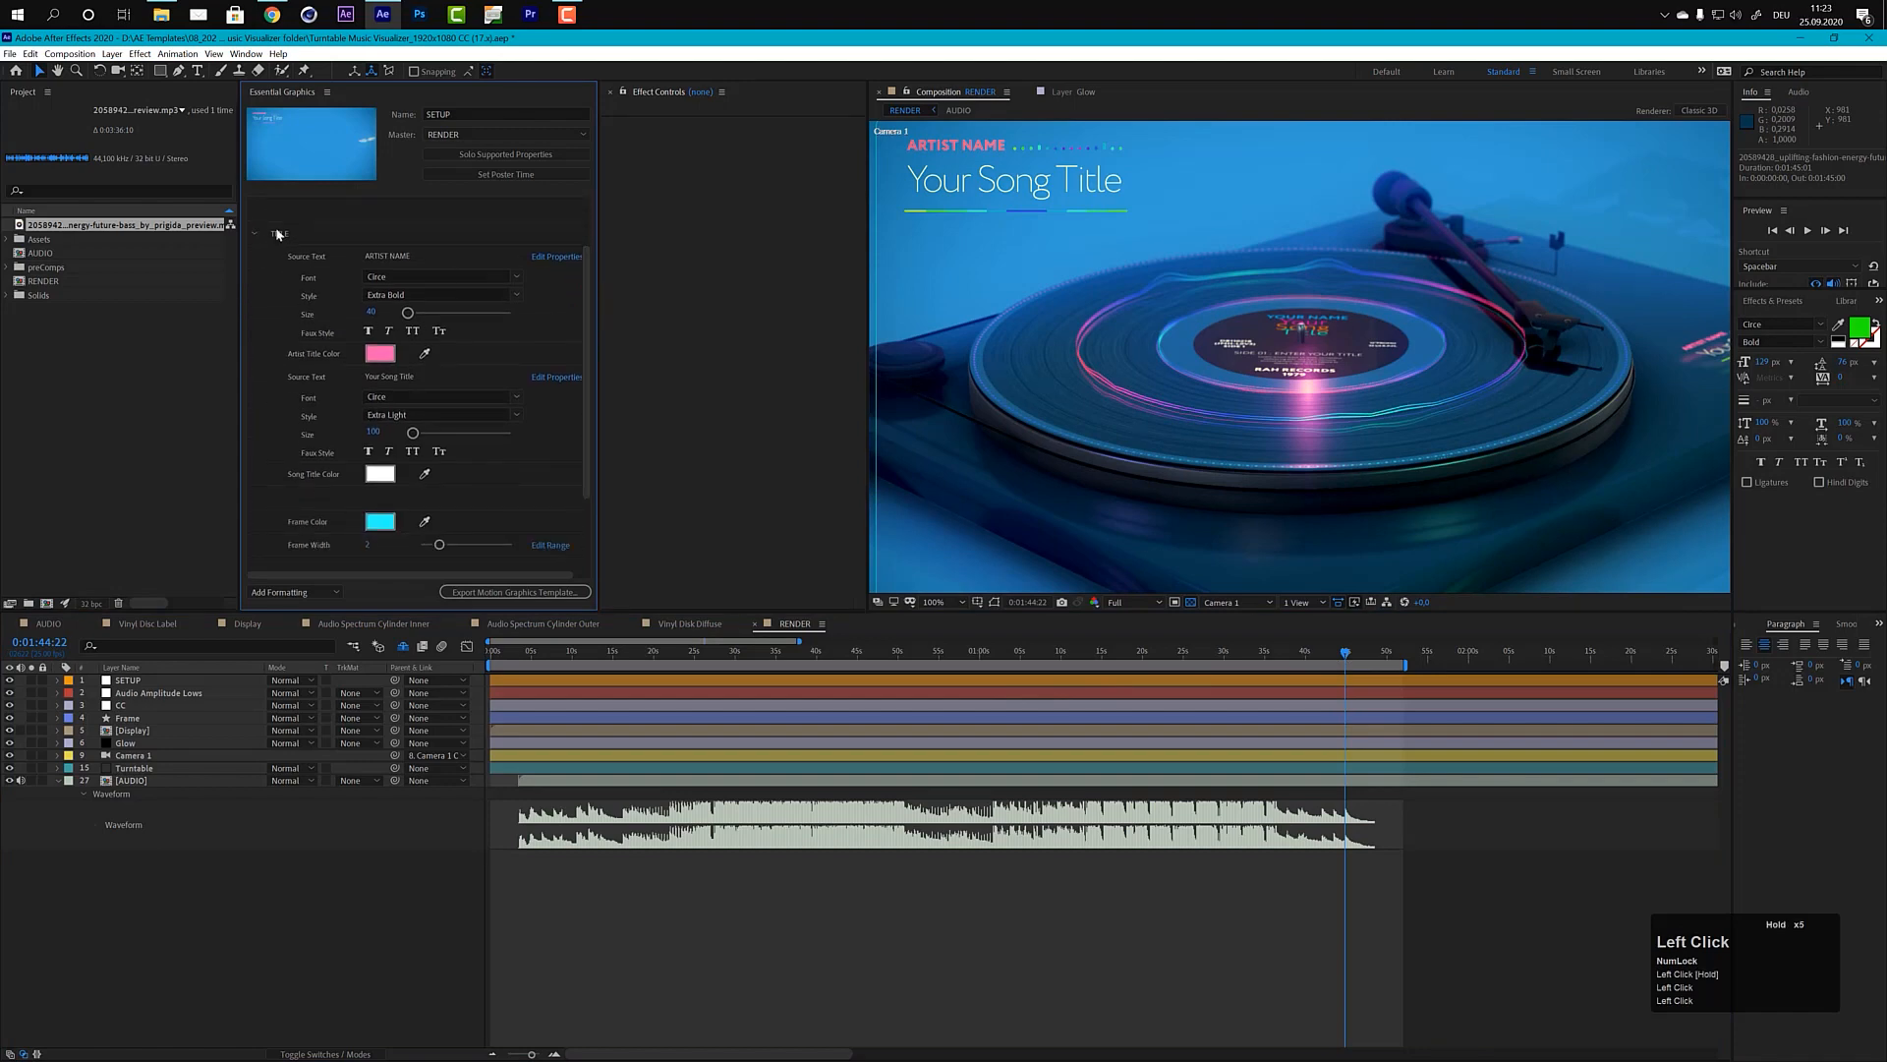
click(383, 256)
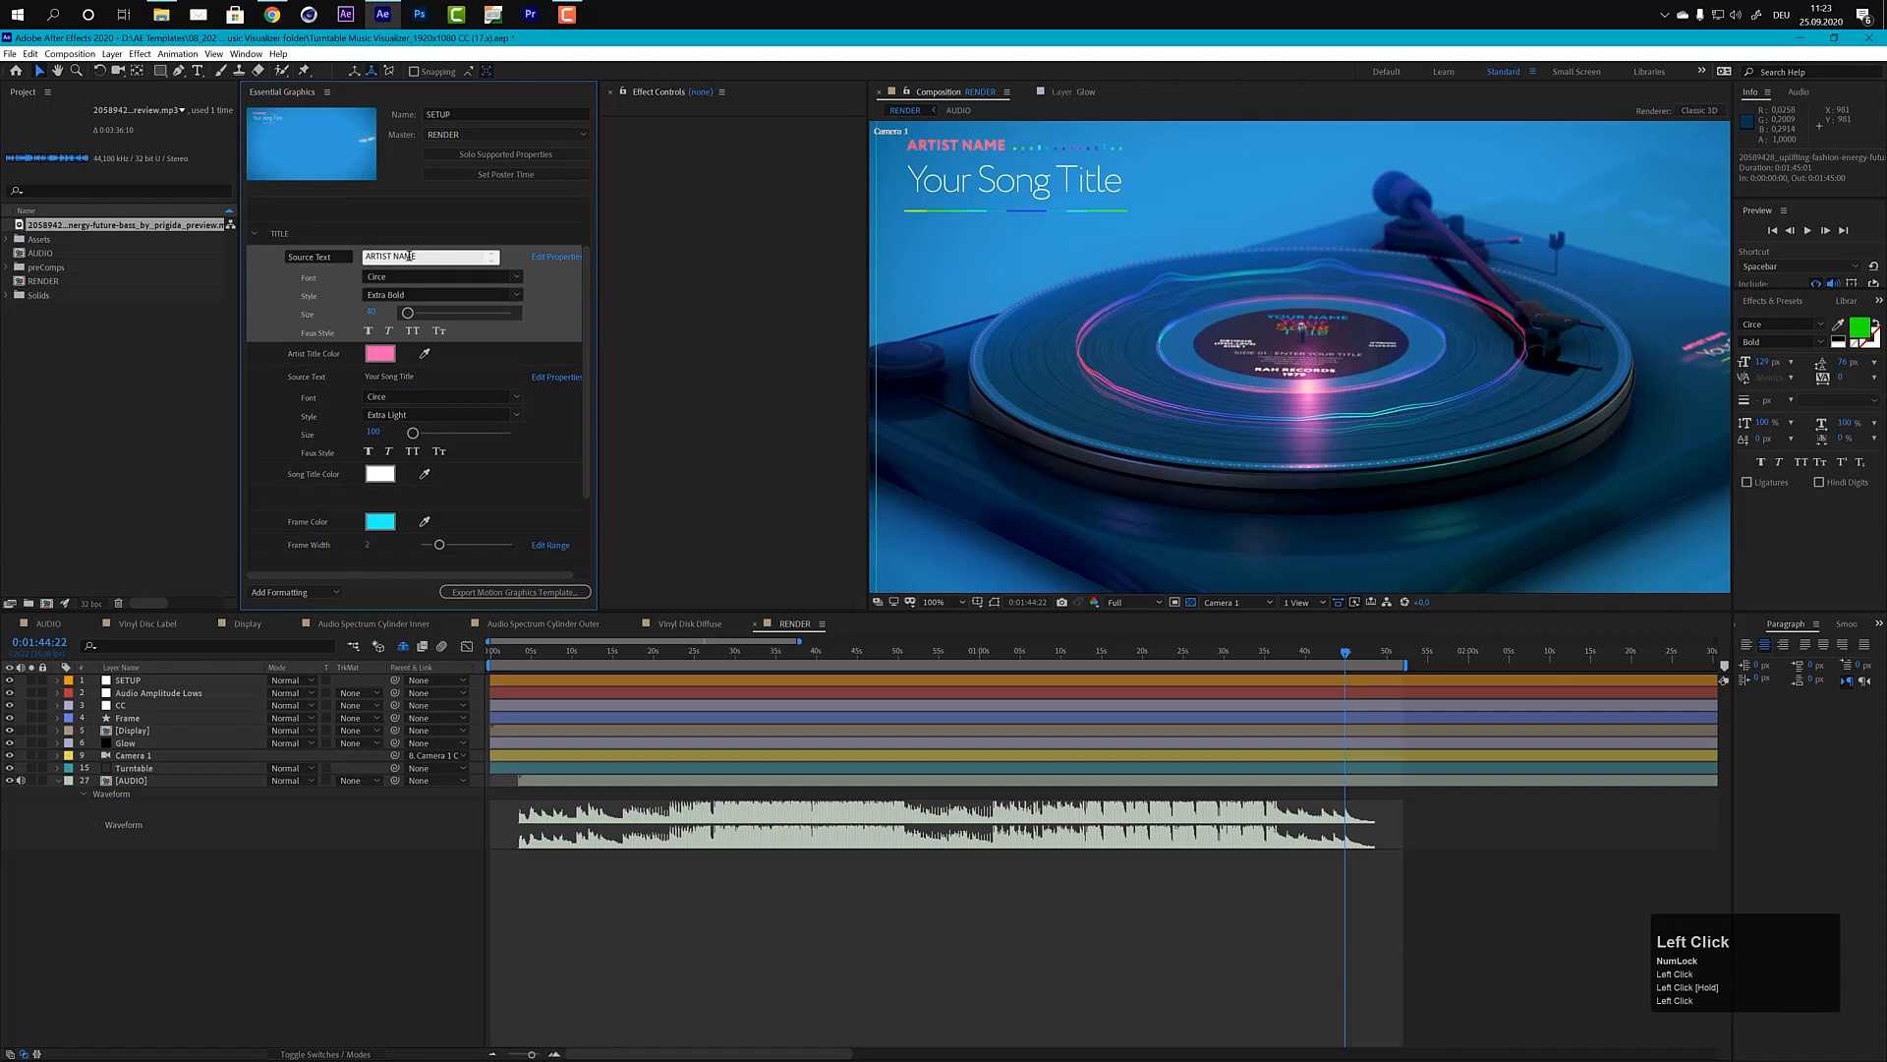
click(422, 256)
text(YO)
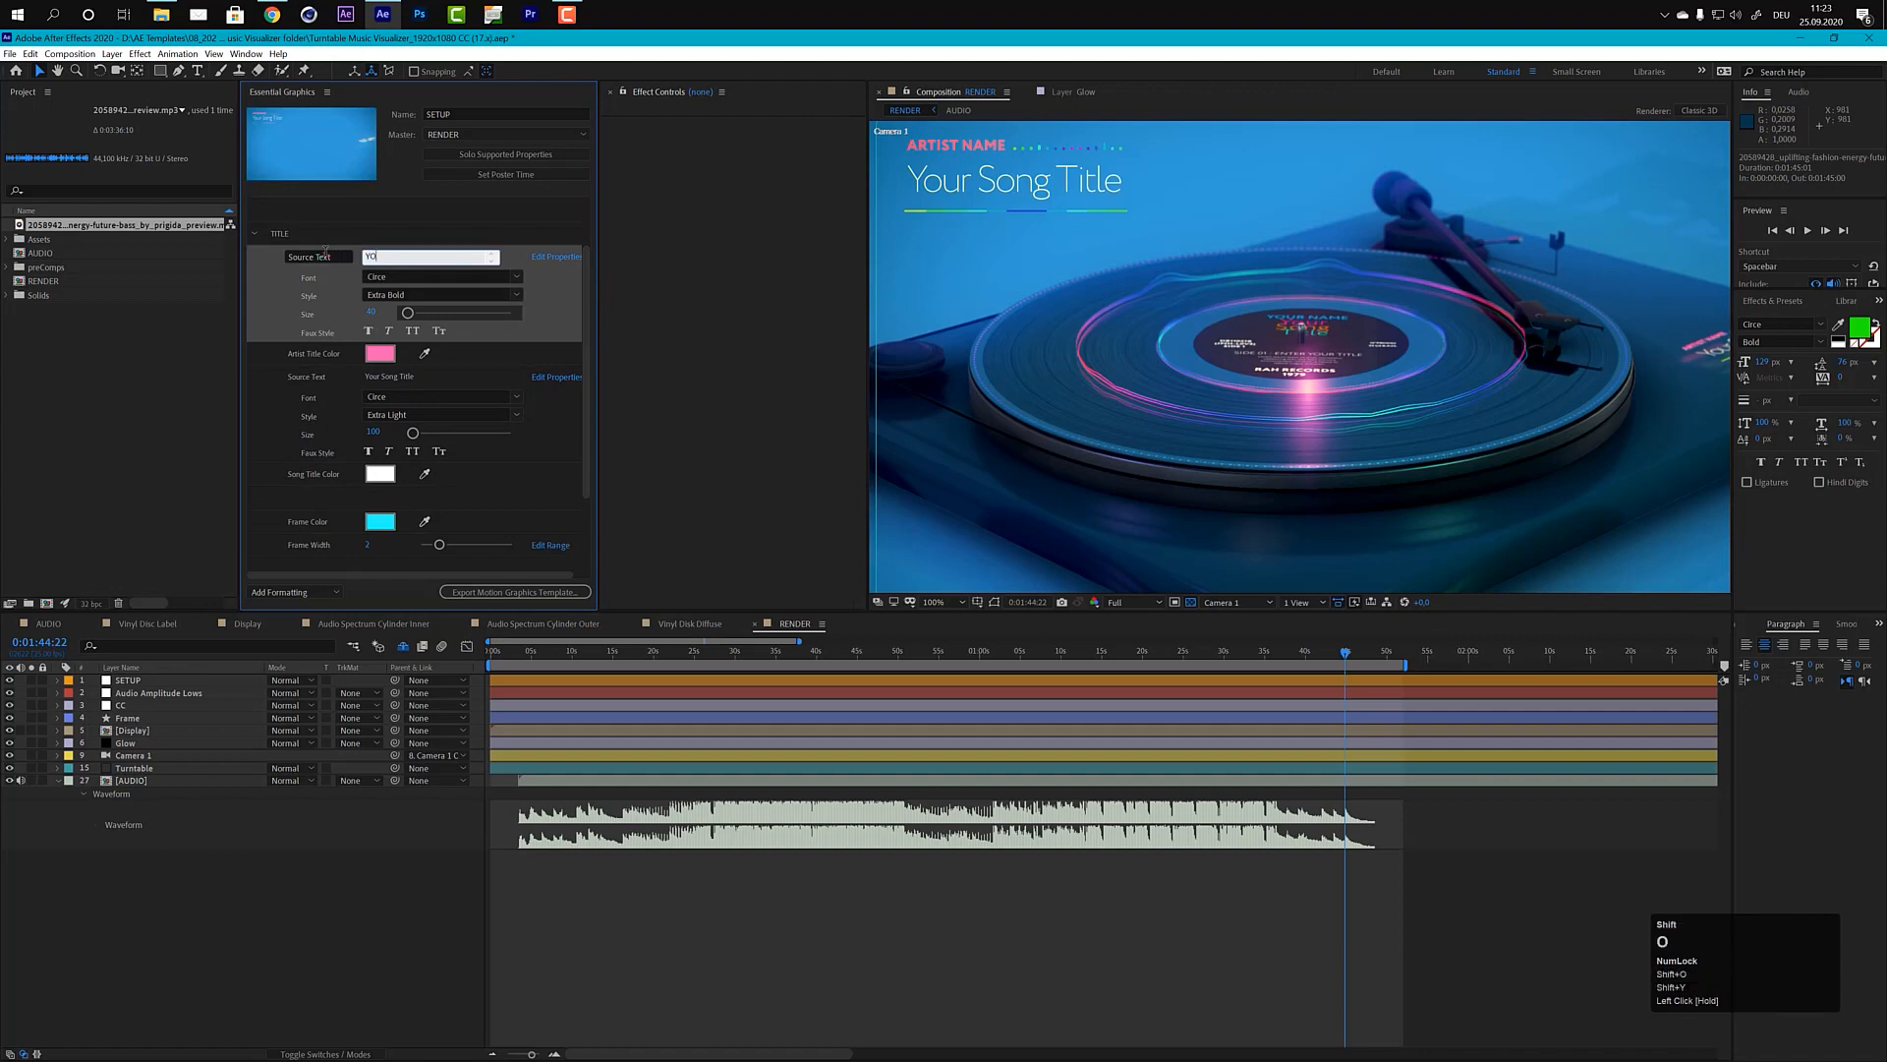
text(UR NAME)
key(KP_Enter)
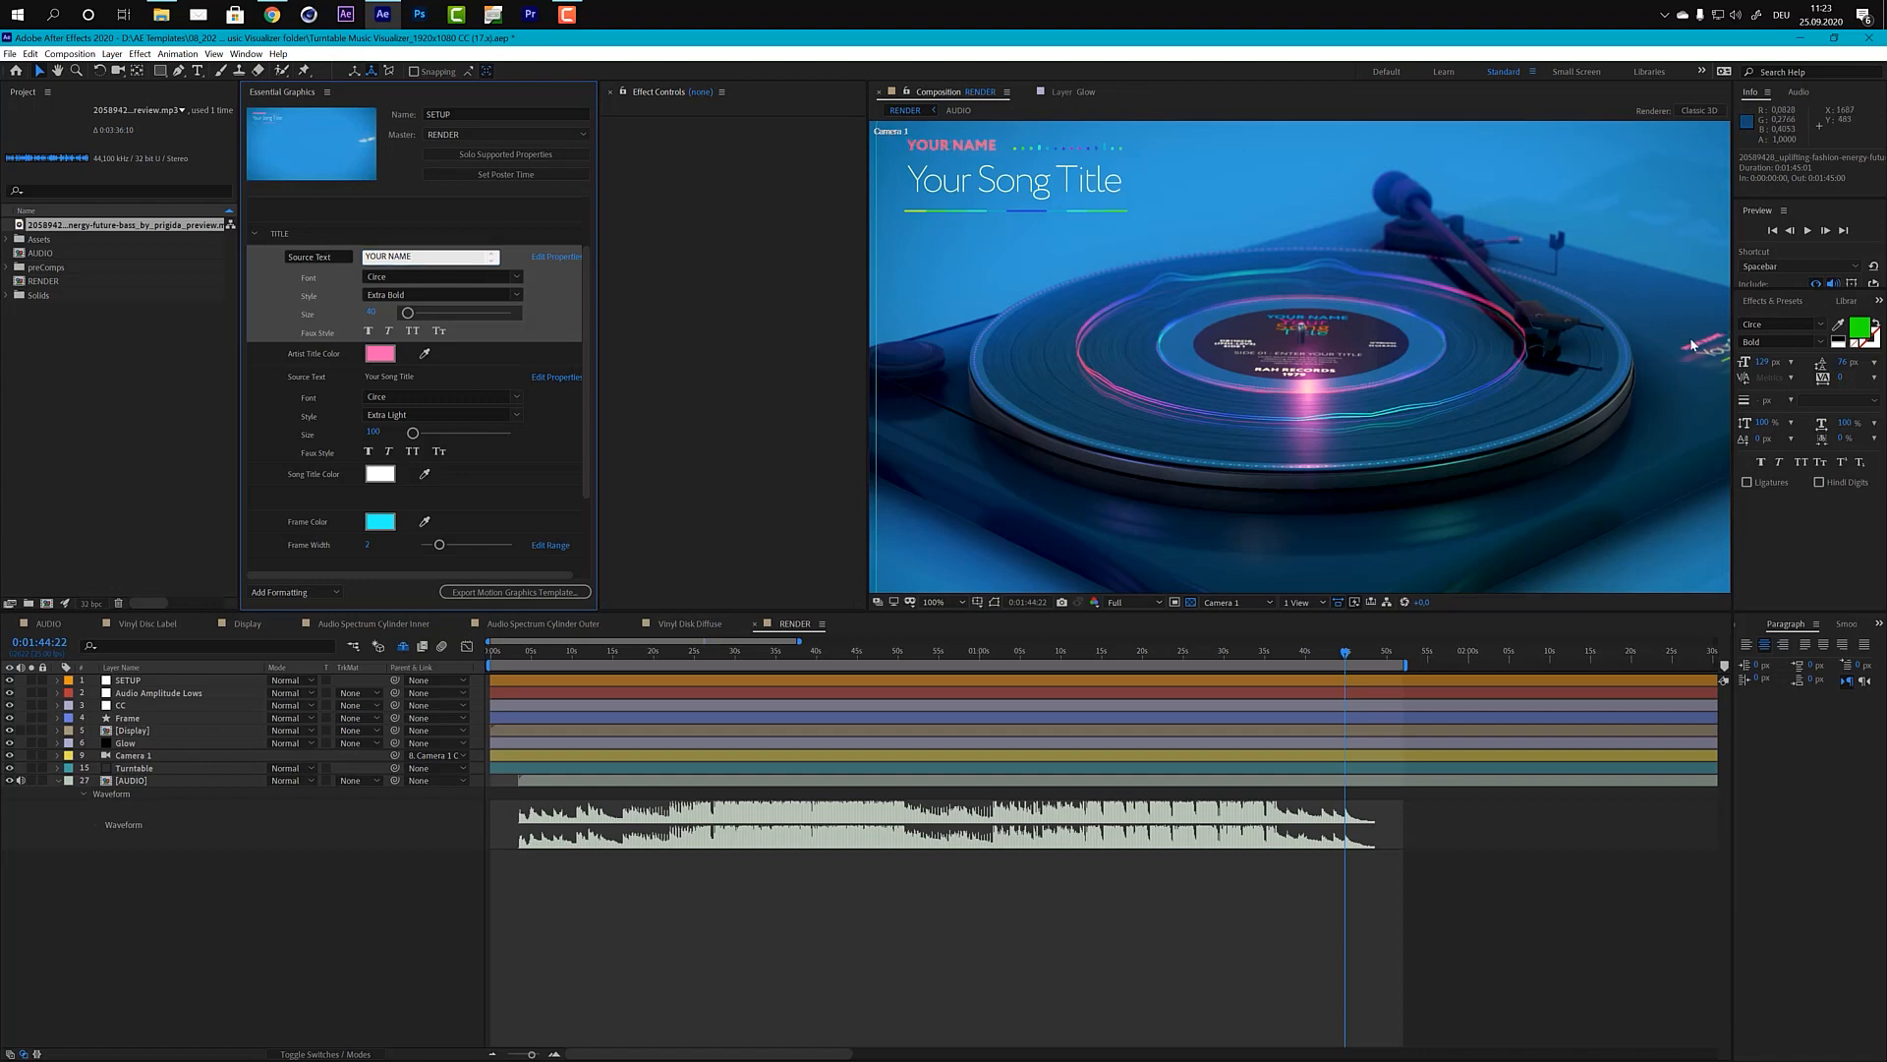
scroll(1685, 350, down, 2)
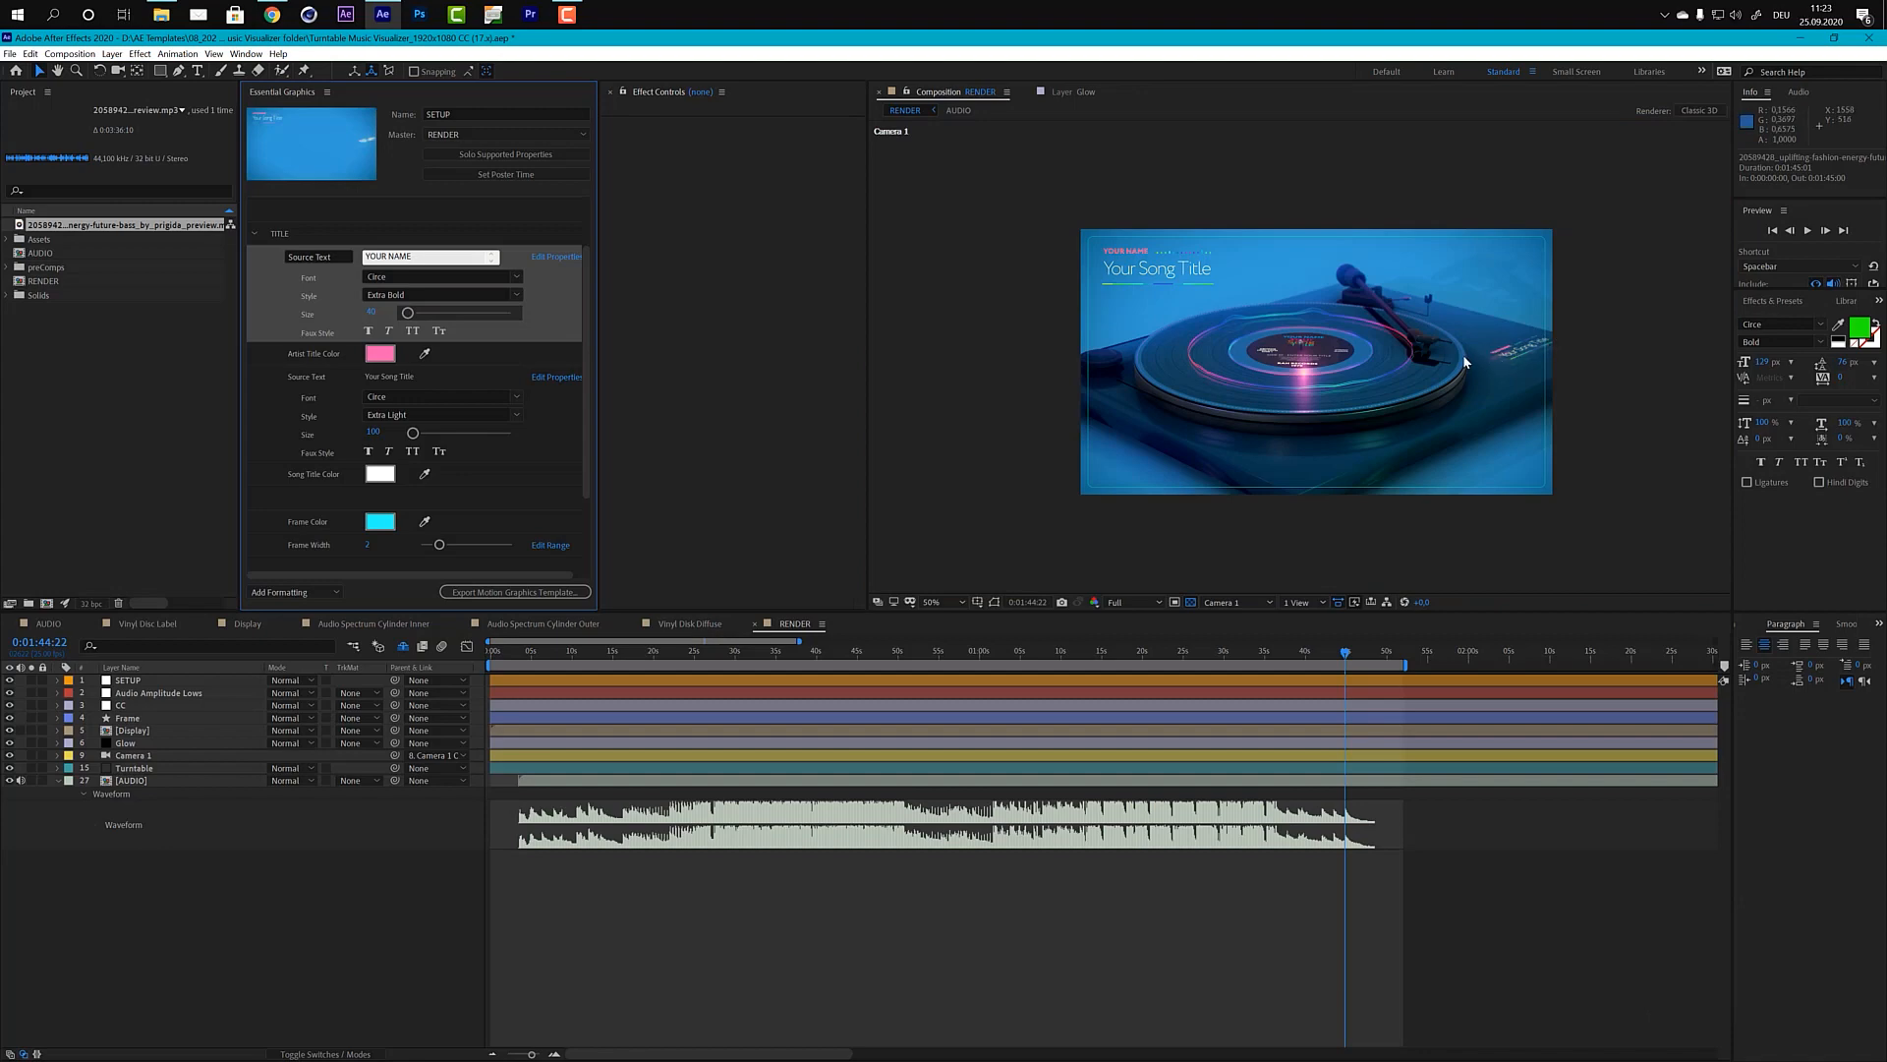
scroll(1463, 354, up, 2)
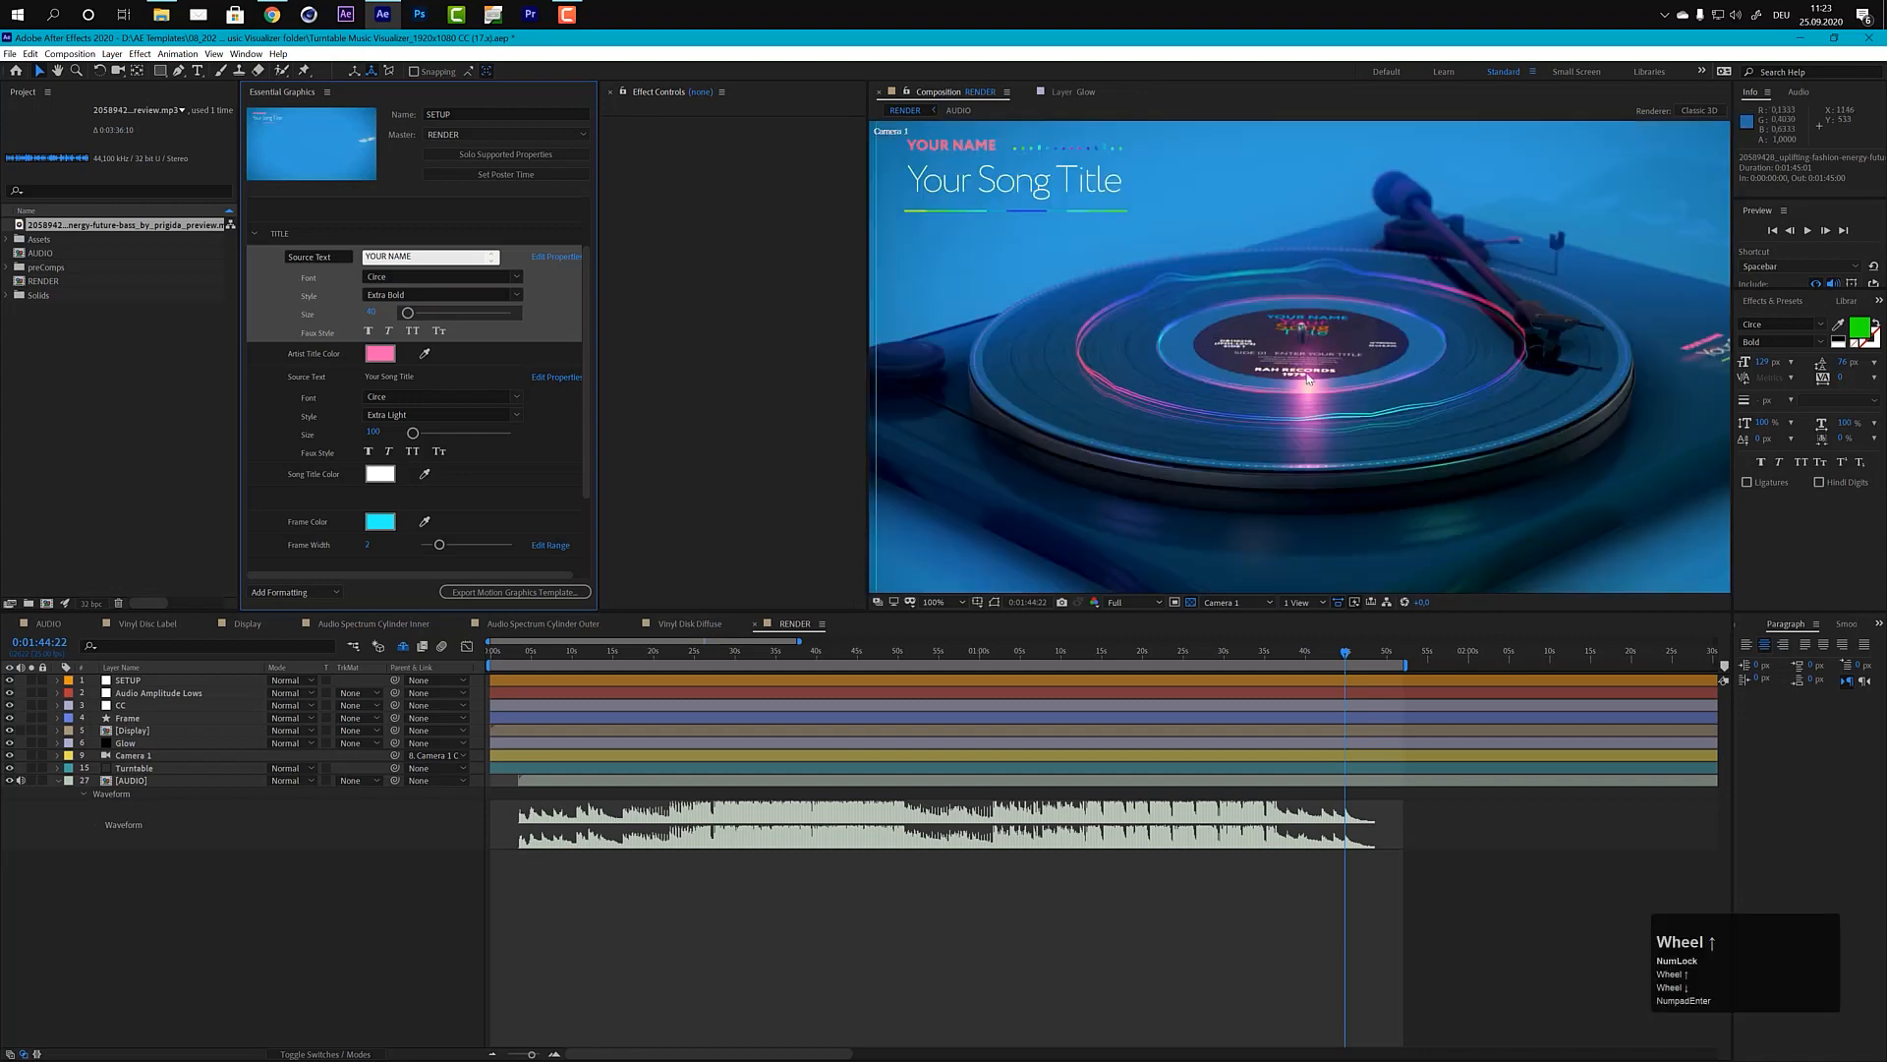
Step: Open the song title's source text and toggle the Frame layer's visibility off and on to examine the frame
click(375, 374)
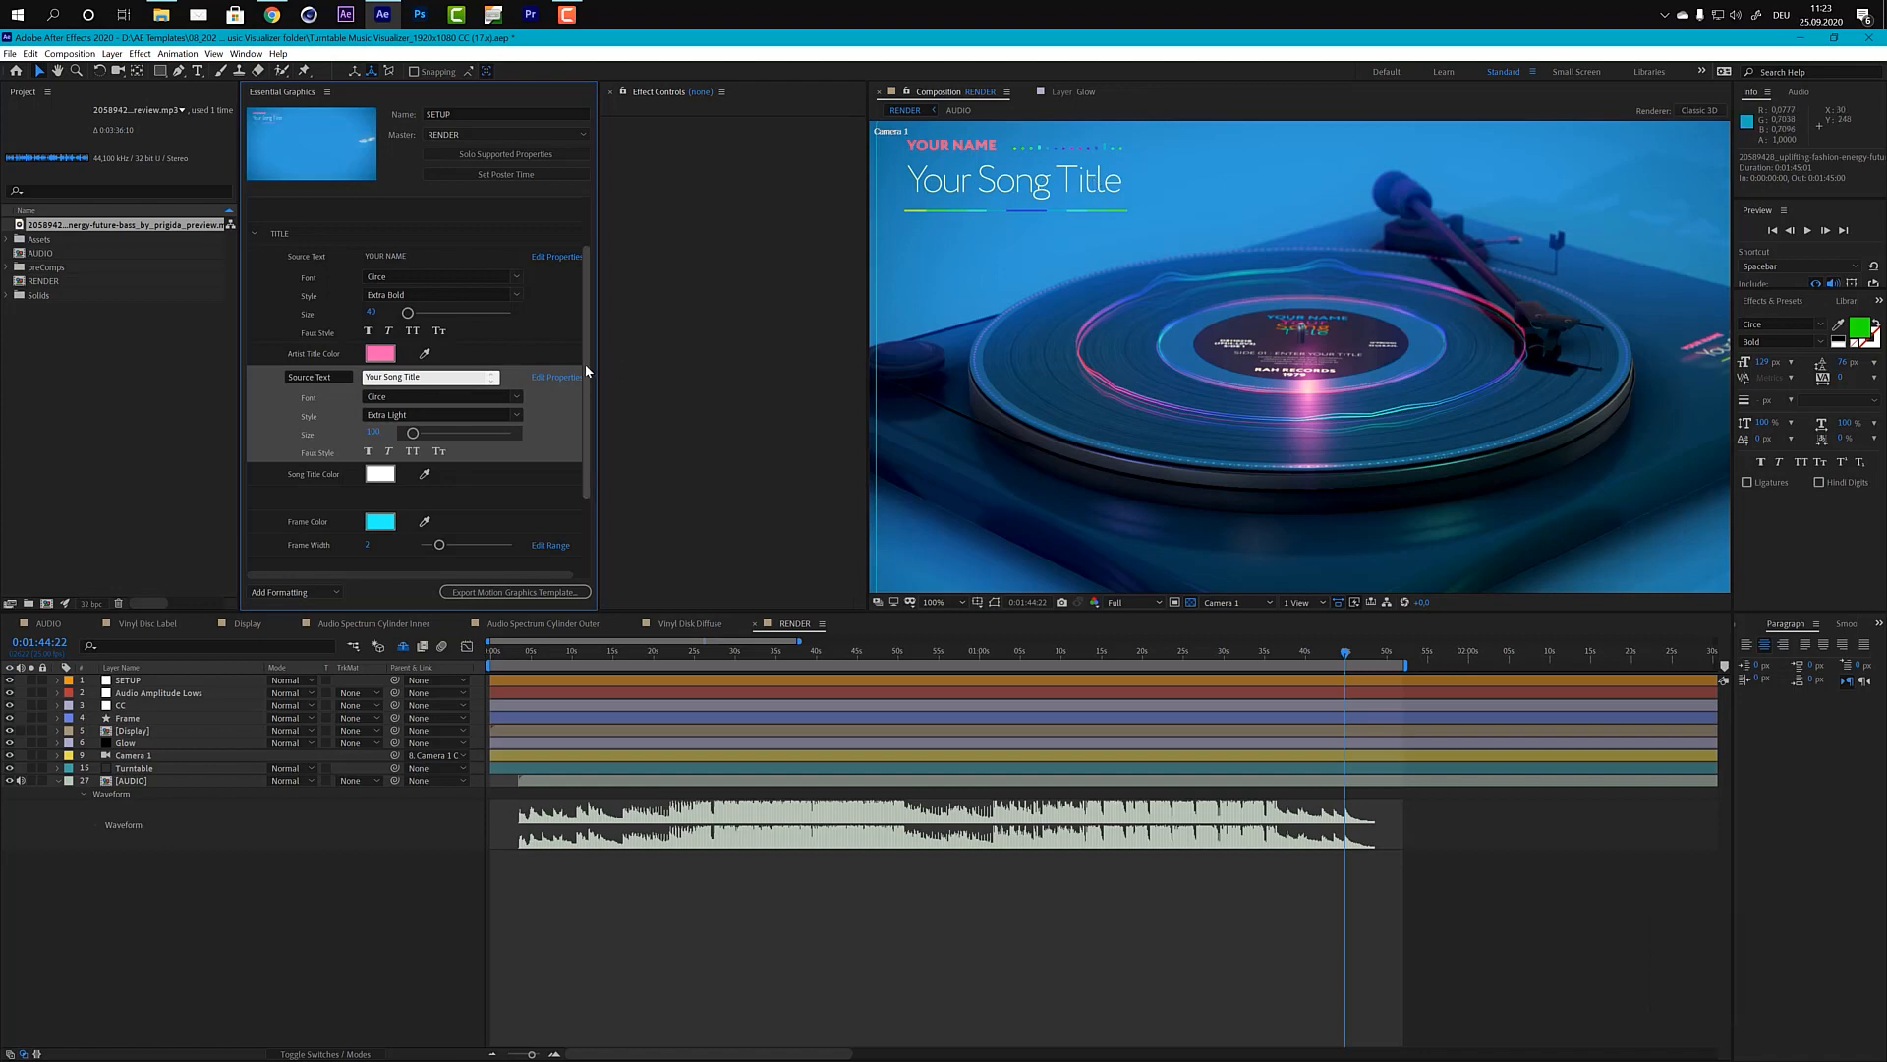
drag(587, 370, 584, 436)
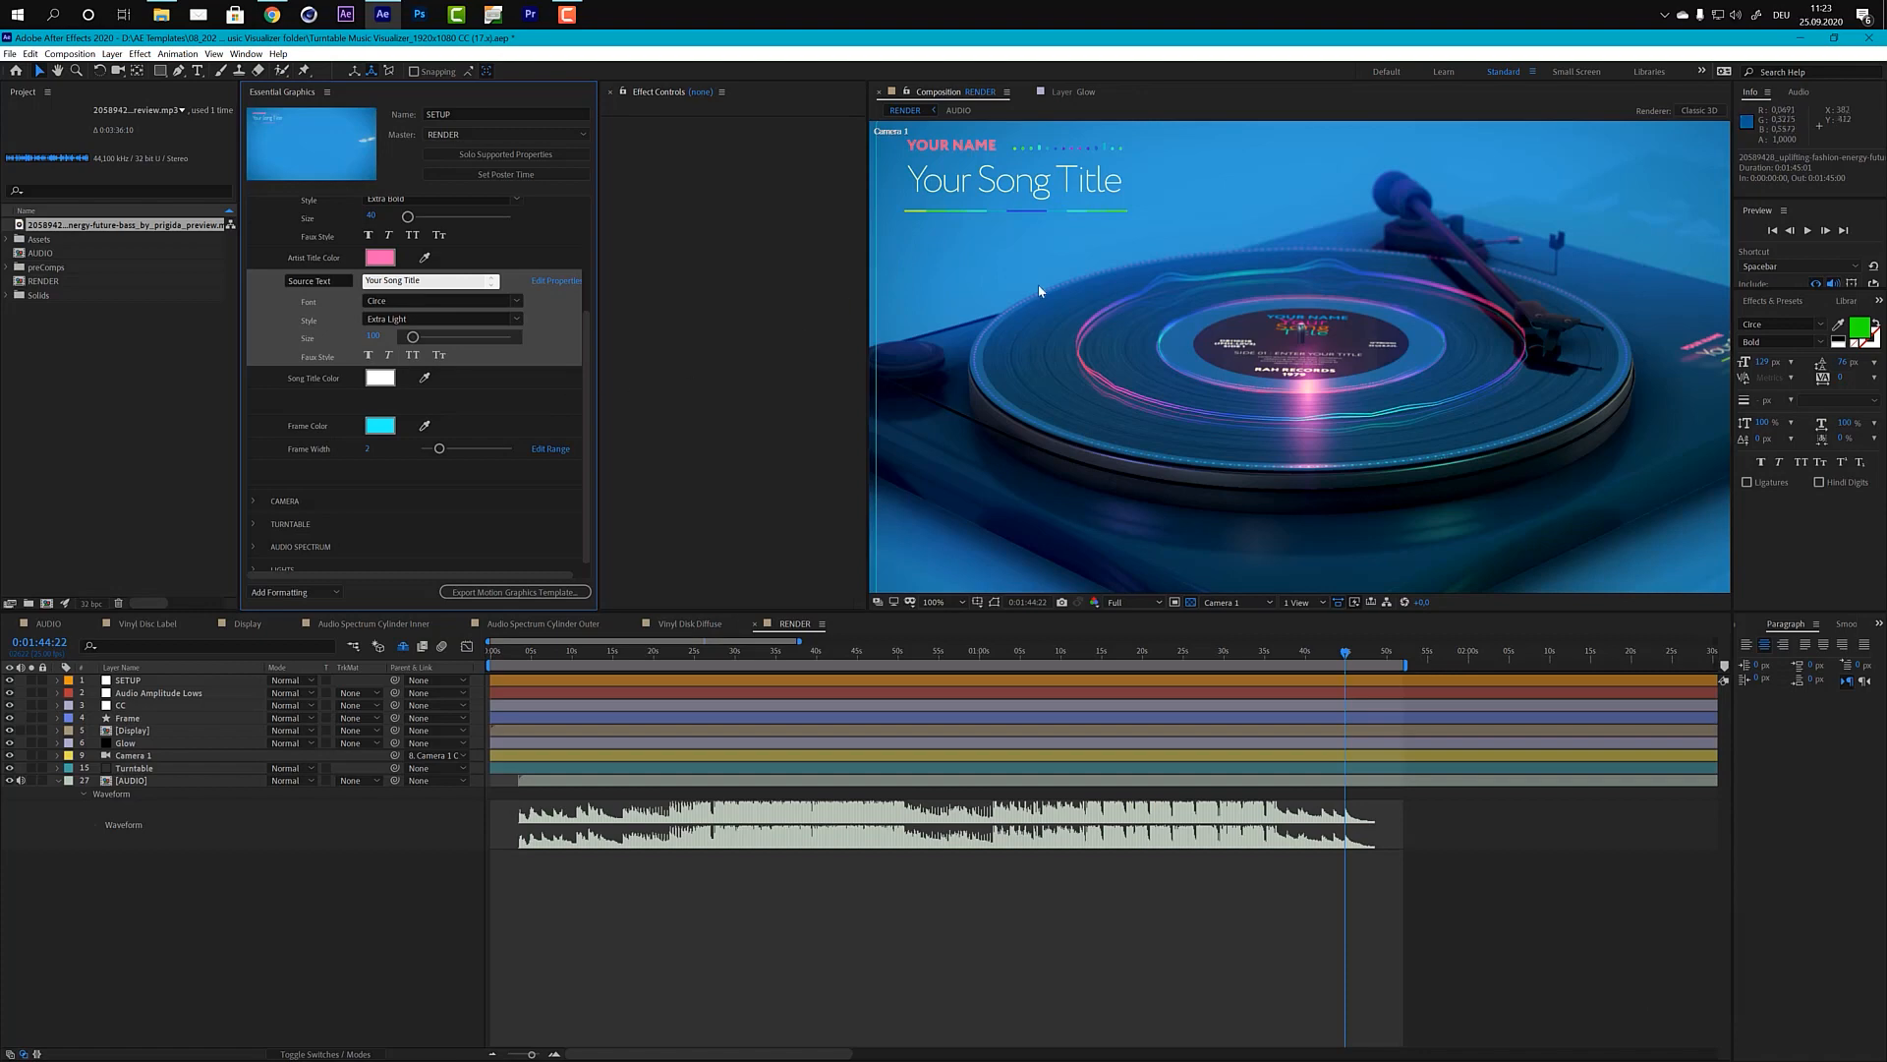
scroll(1035, 285, down, 2)
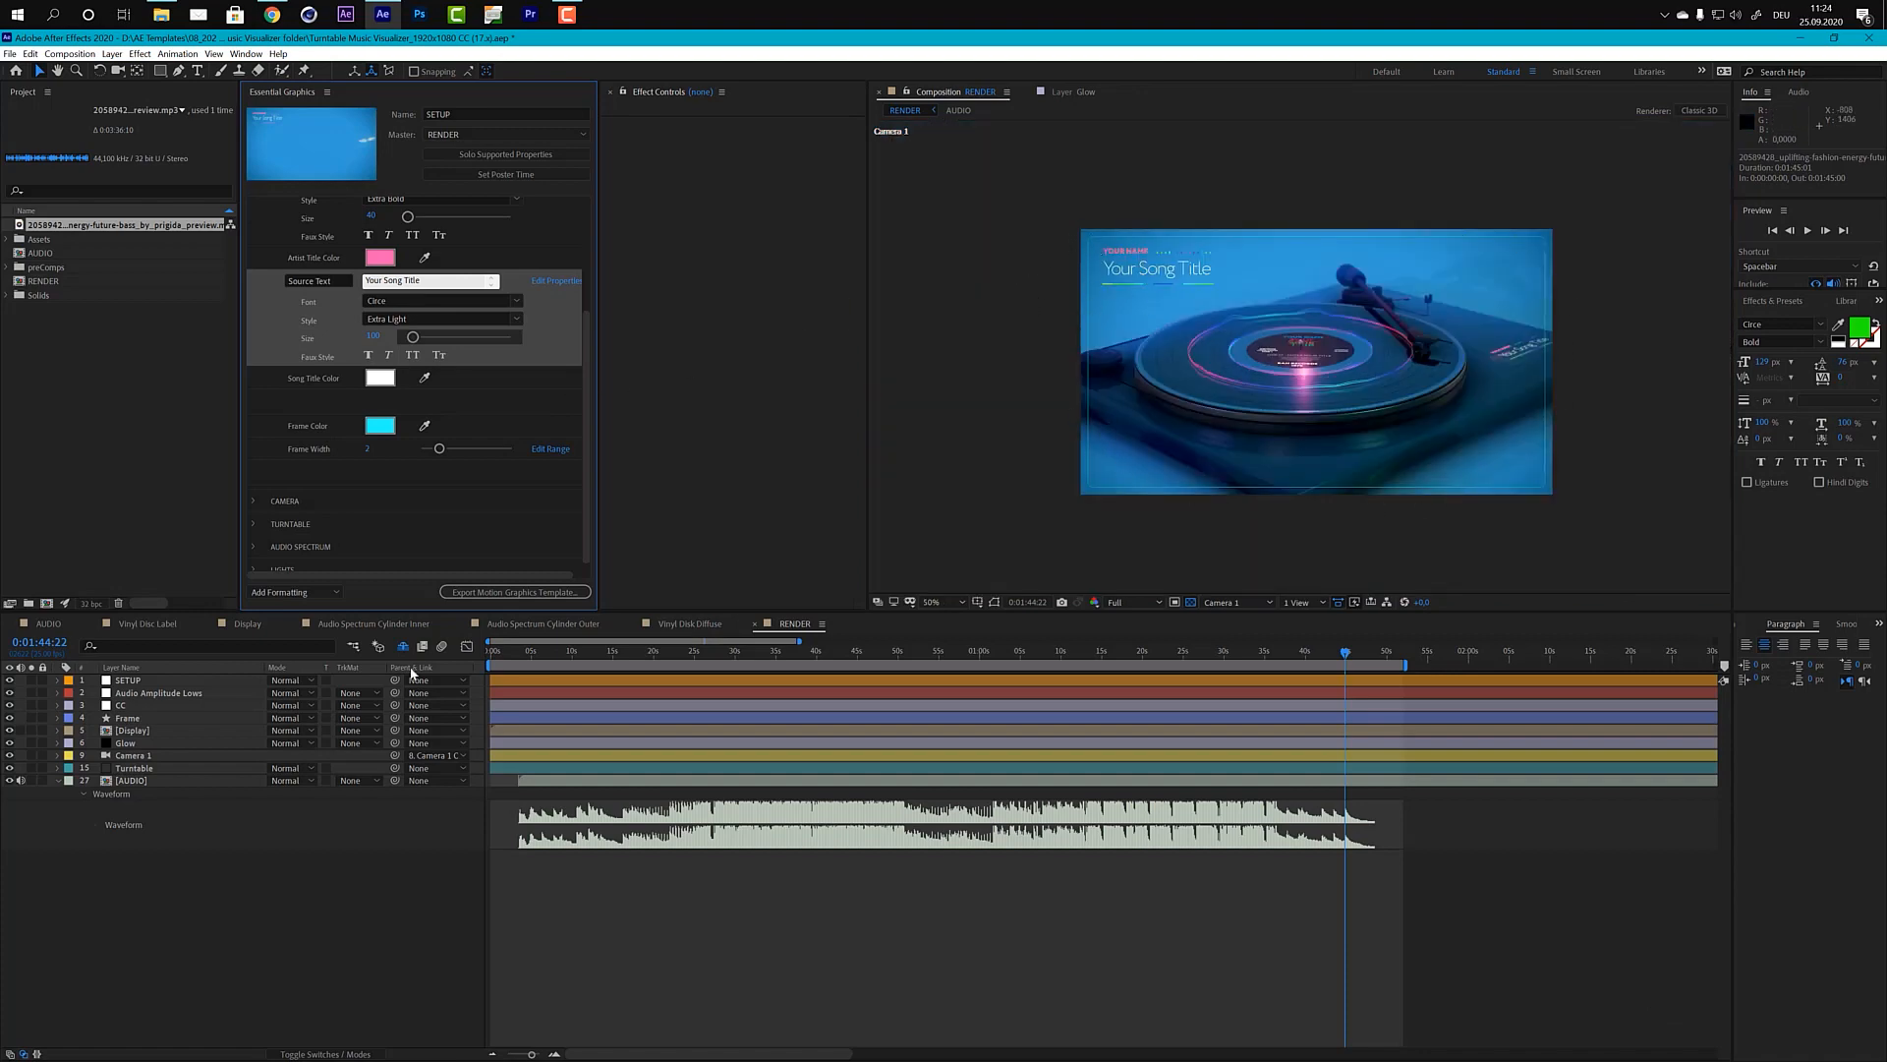
click(133, 717)
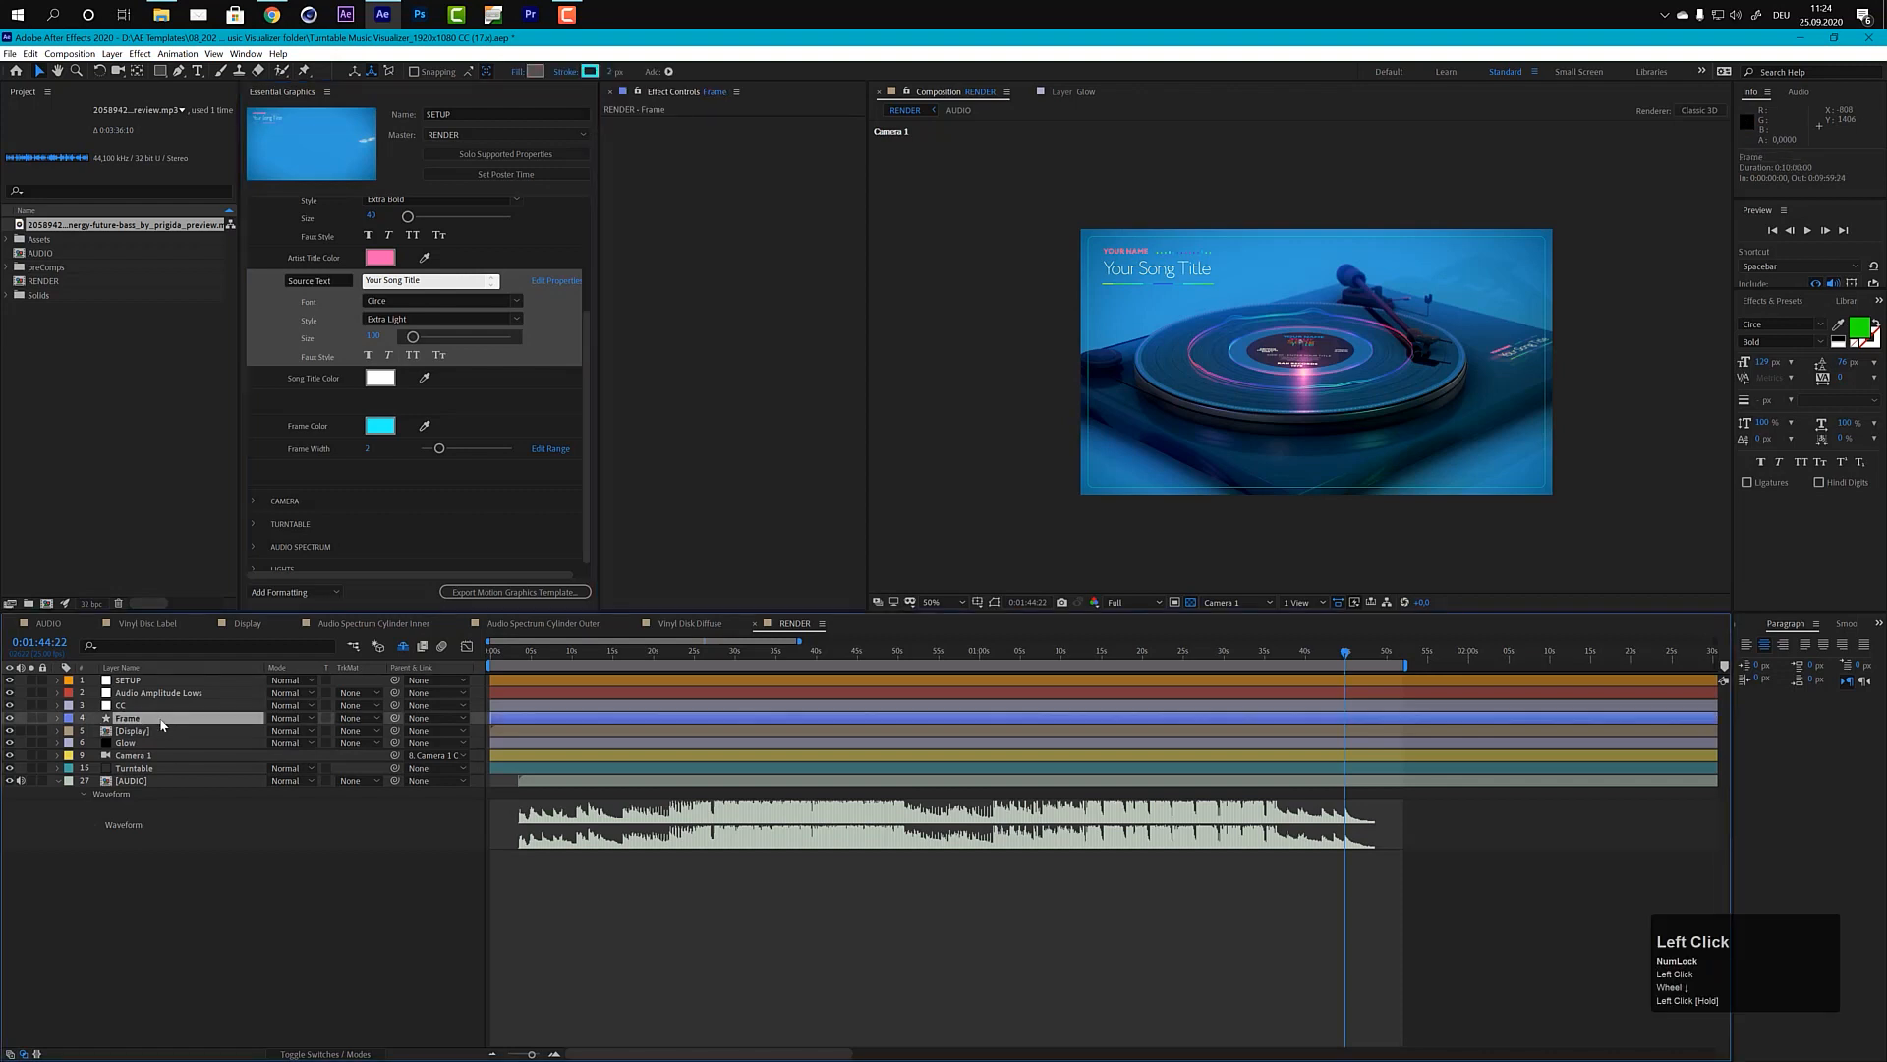
click(12, 718)
click(10, 718)
Step: Try a magenta Frame Color with a Frame Width of 4, and undo both changes
click(378, 426)
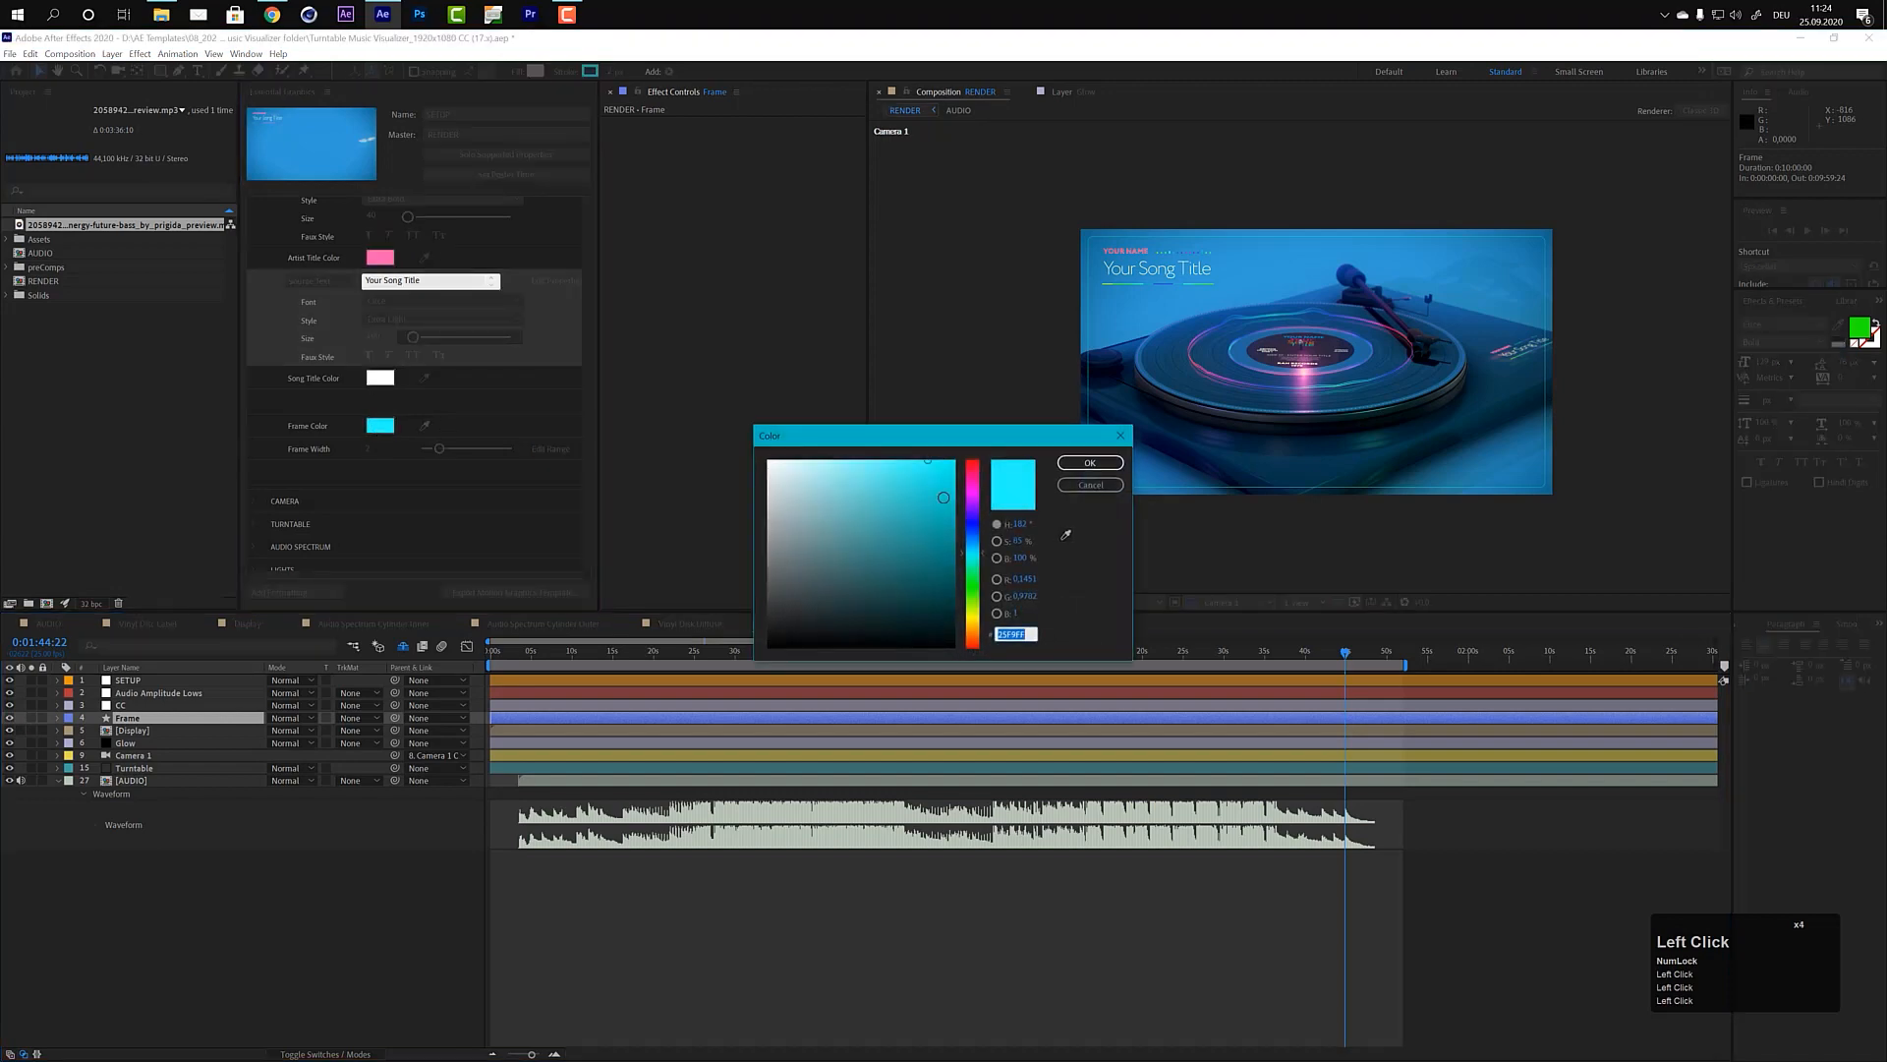
click(973, 493)
click(1090, 463)
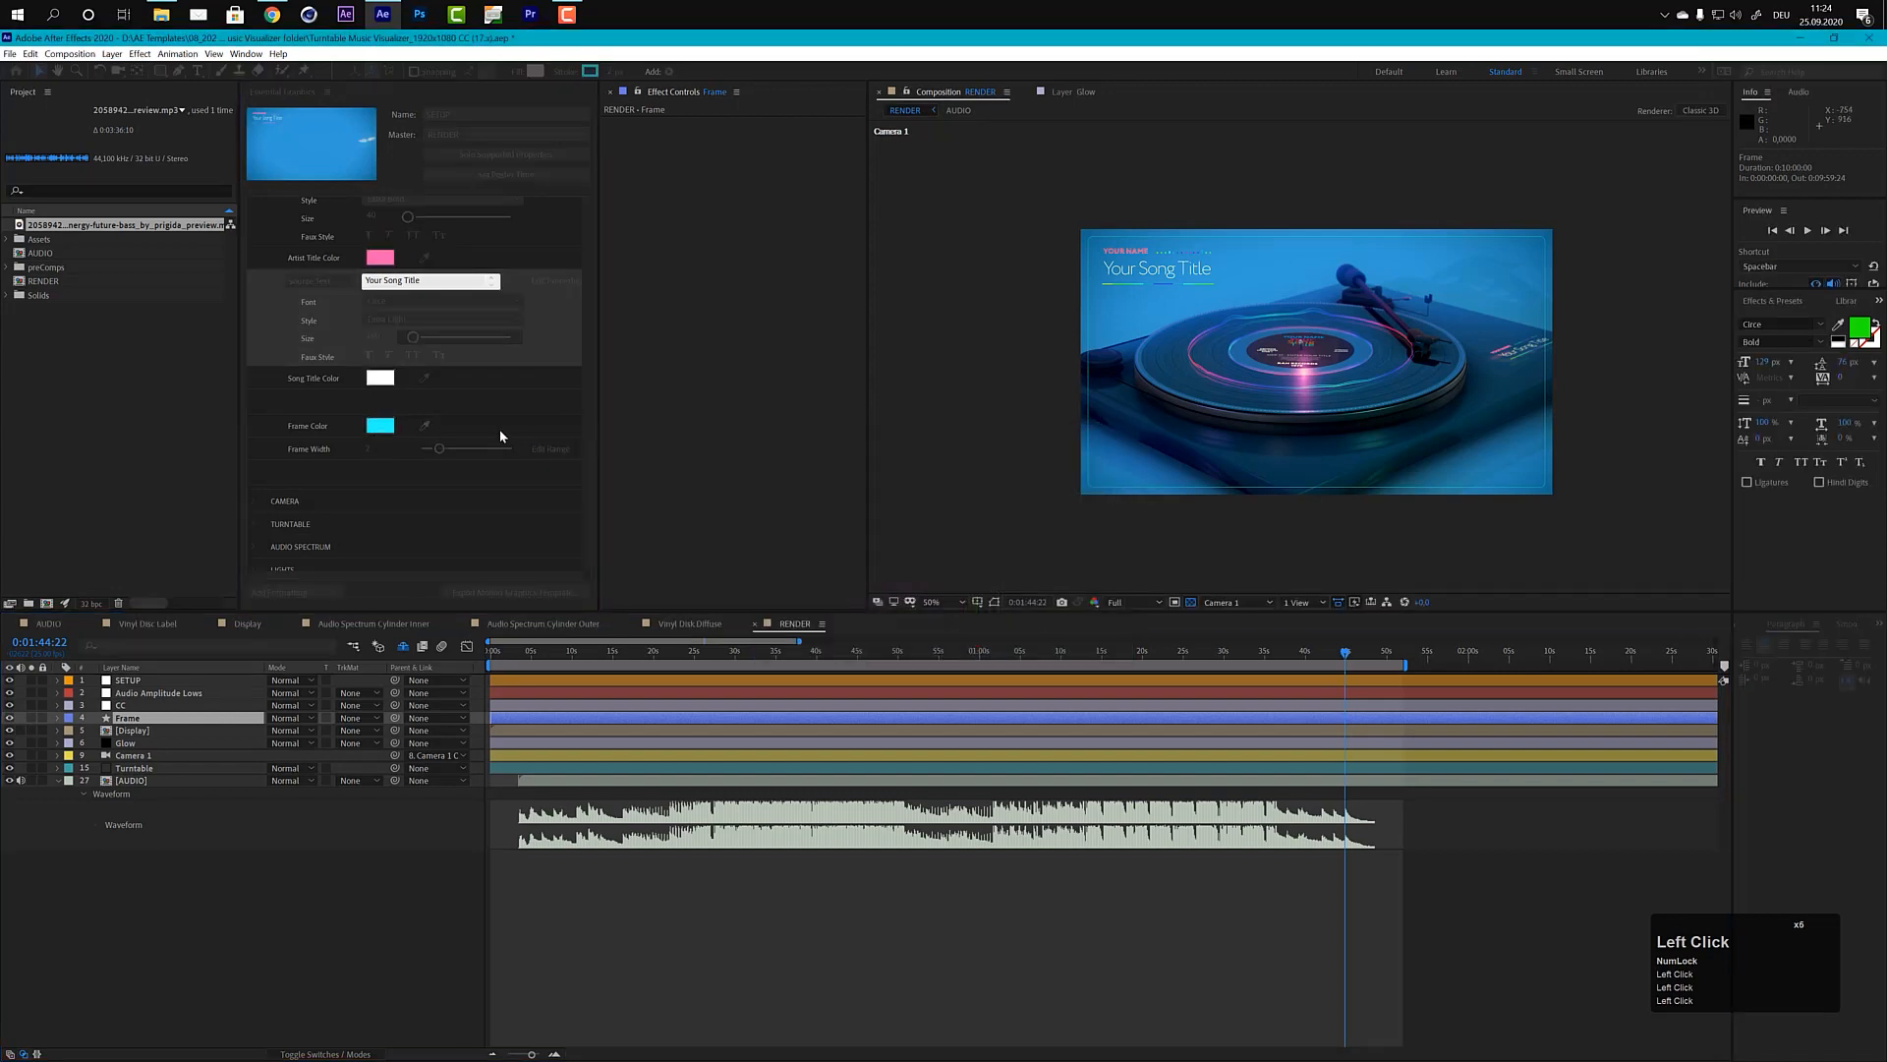
click(369, 449)
text(4)
key(KP_Enter)
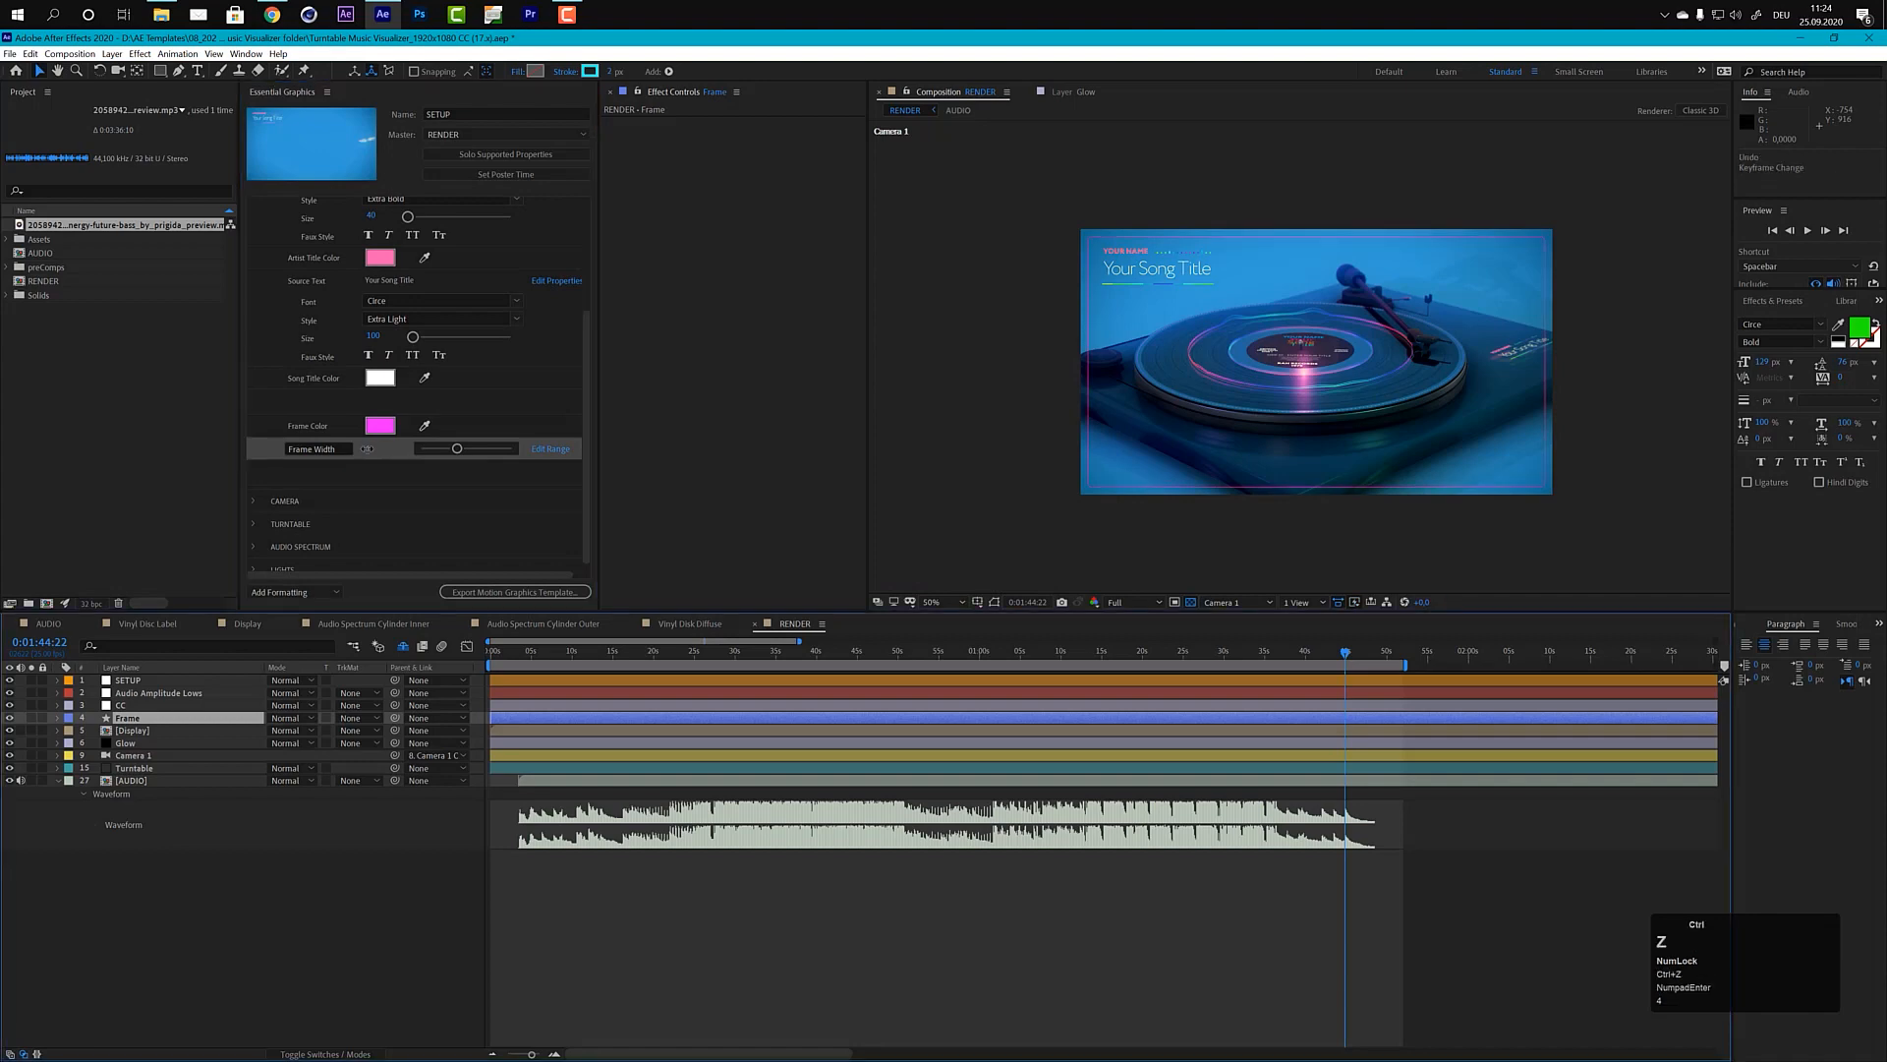
key(ctrl+z)
key(ctrl+z)
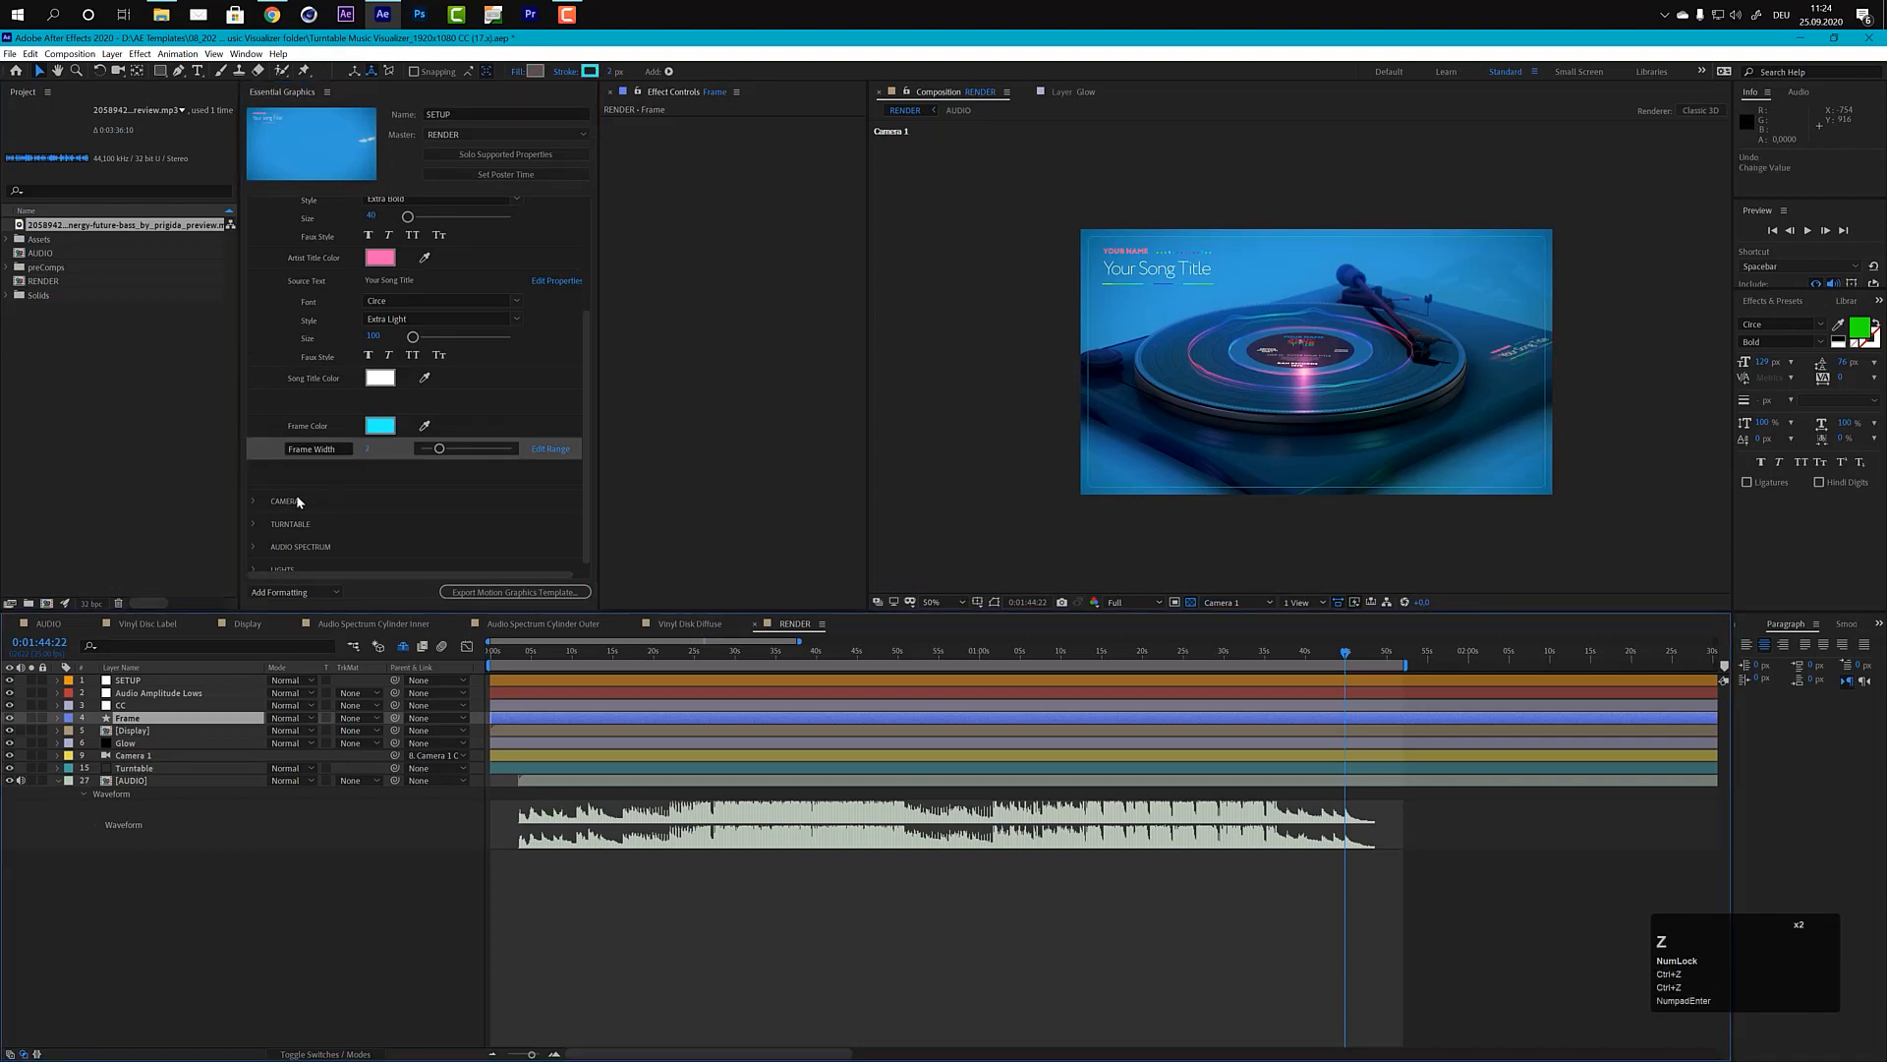
Step: Expand the Camera settings in Essential Graphics and inspect the RENDER composition at 0:00:43:09 with the Audio Amplitude Lows layer selected
drag(590, 438, 586, 449)
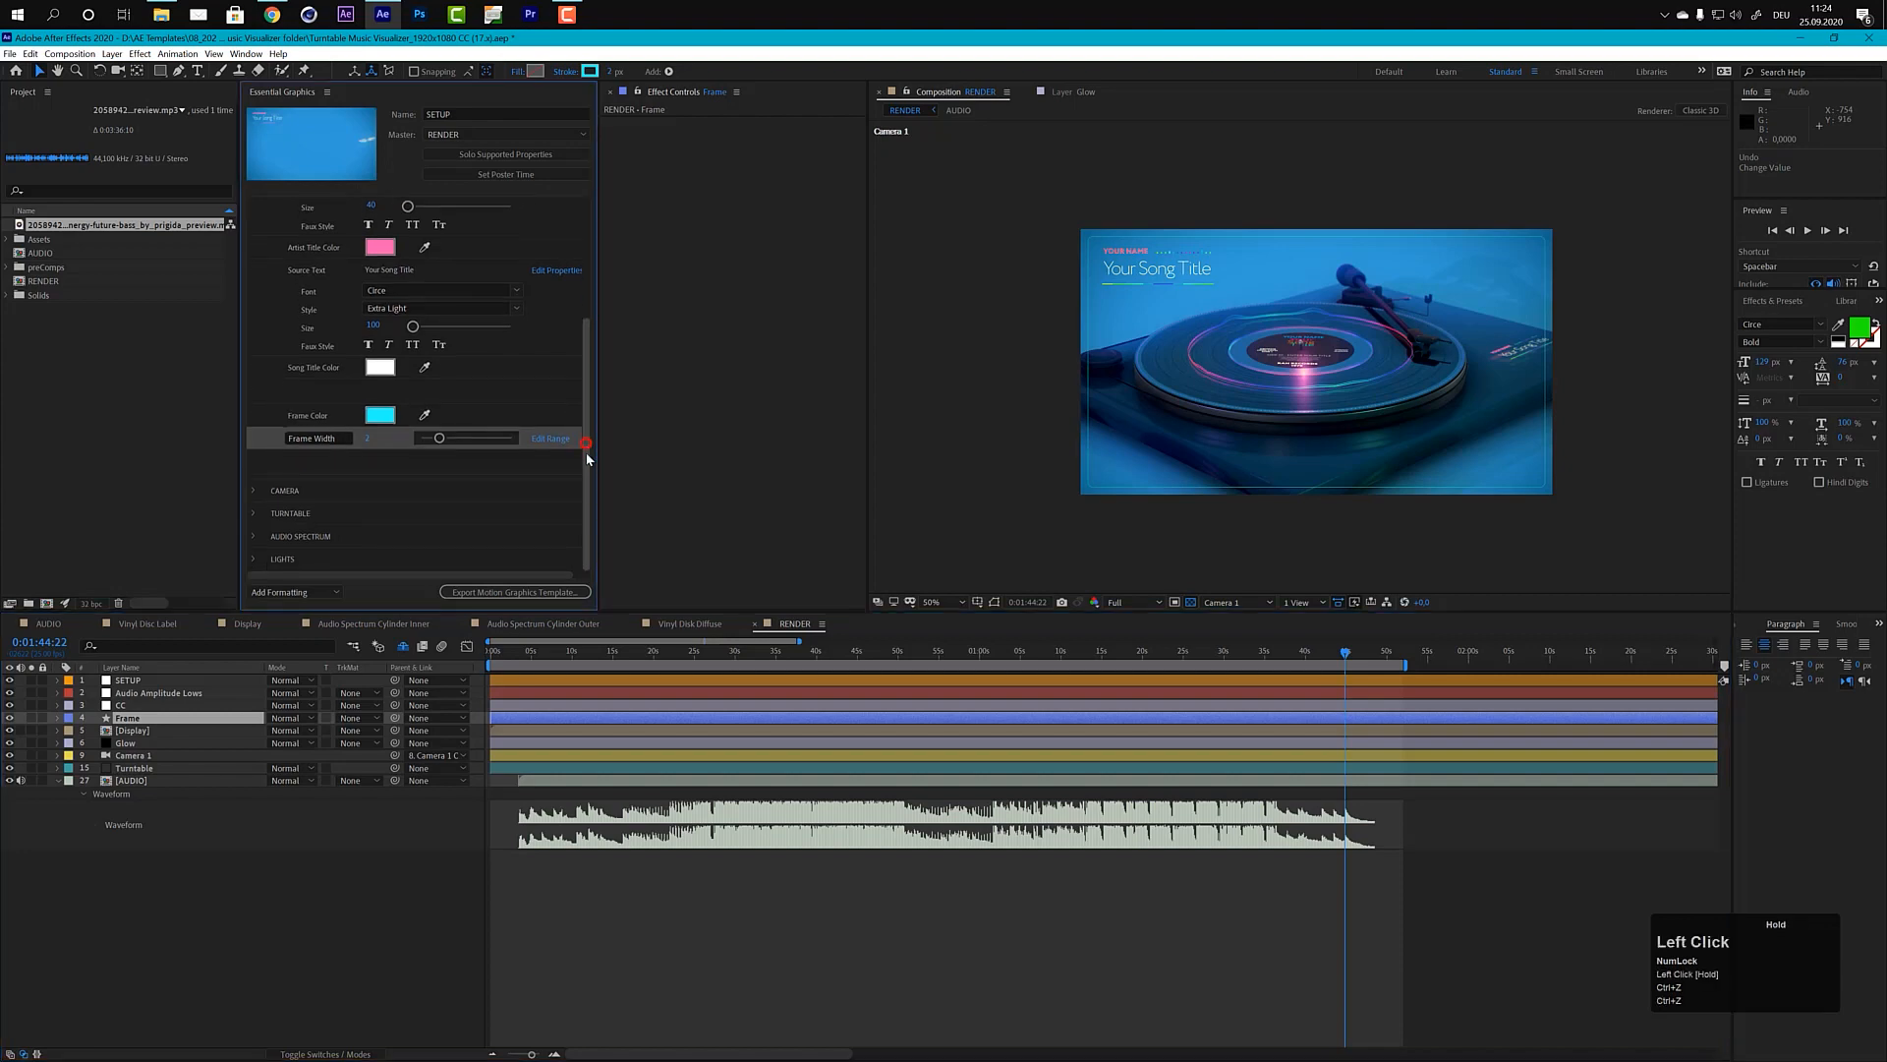
click(252, 486)
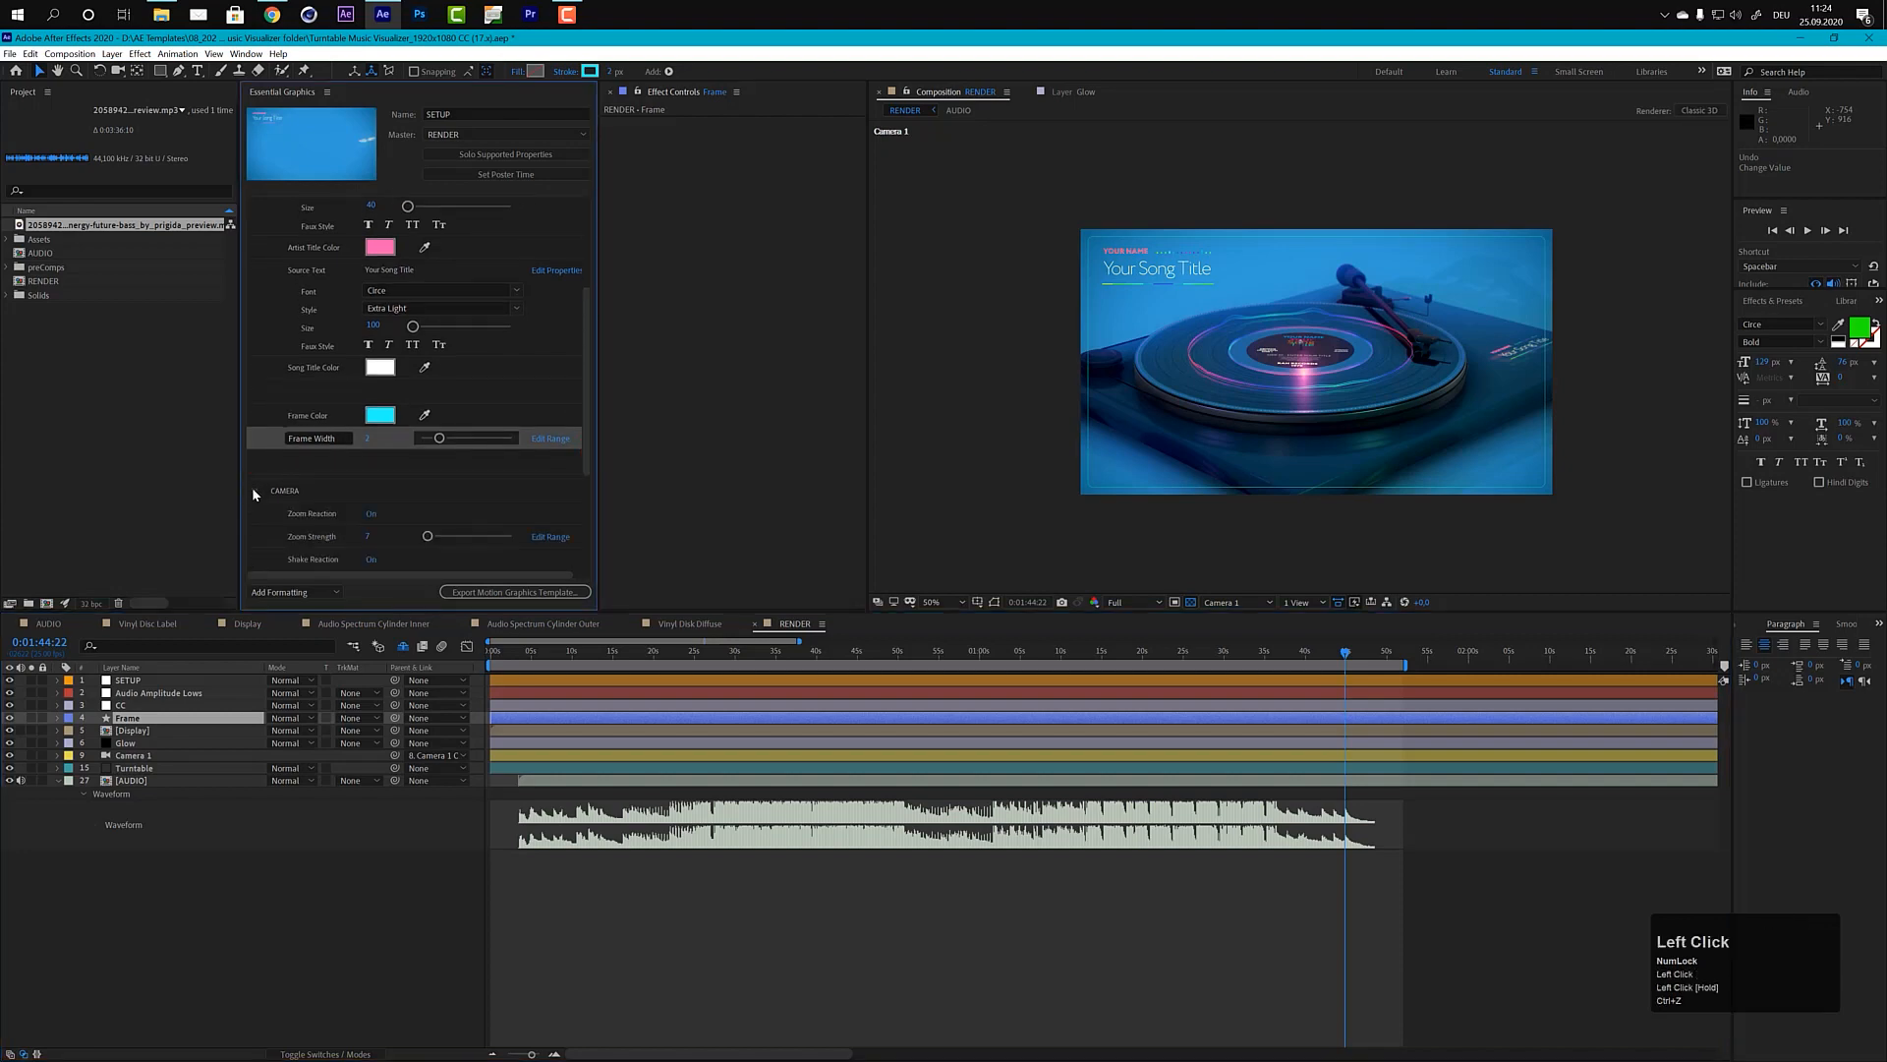
drag(584, 432, 586, 523)
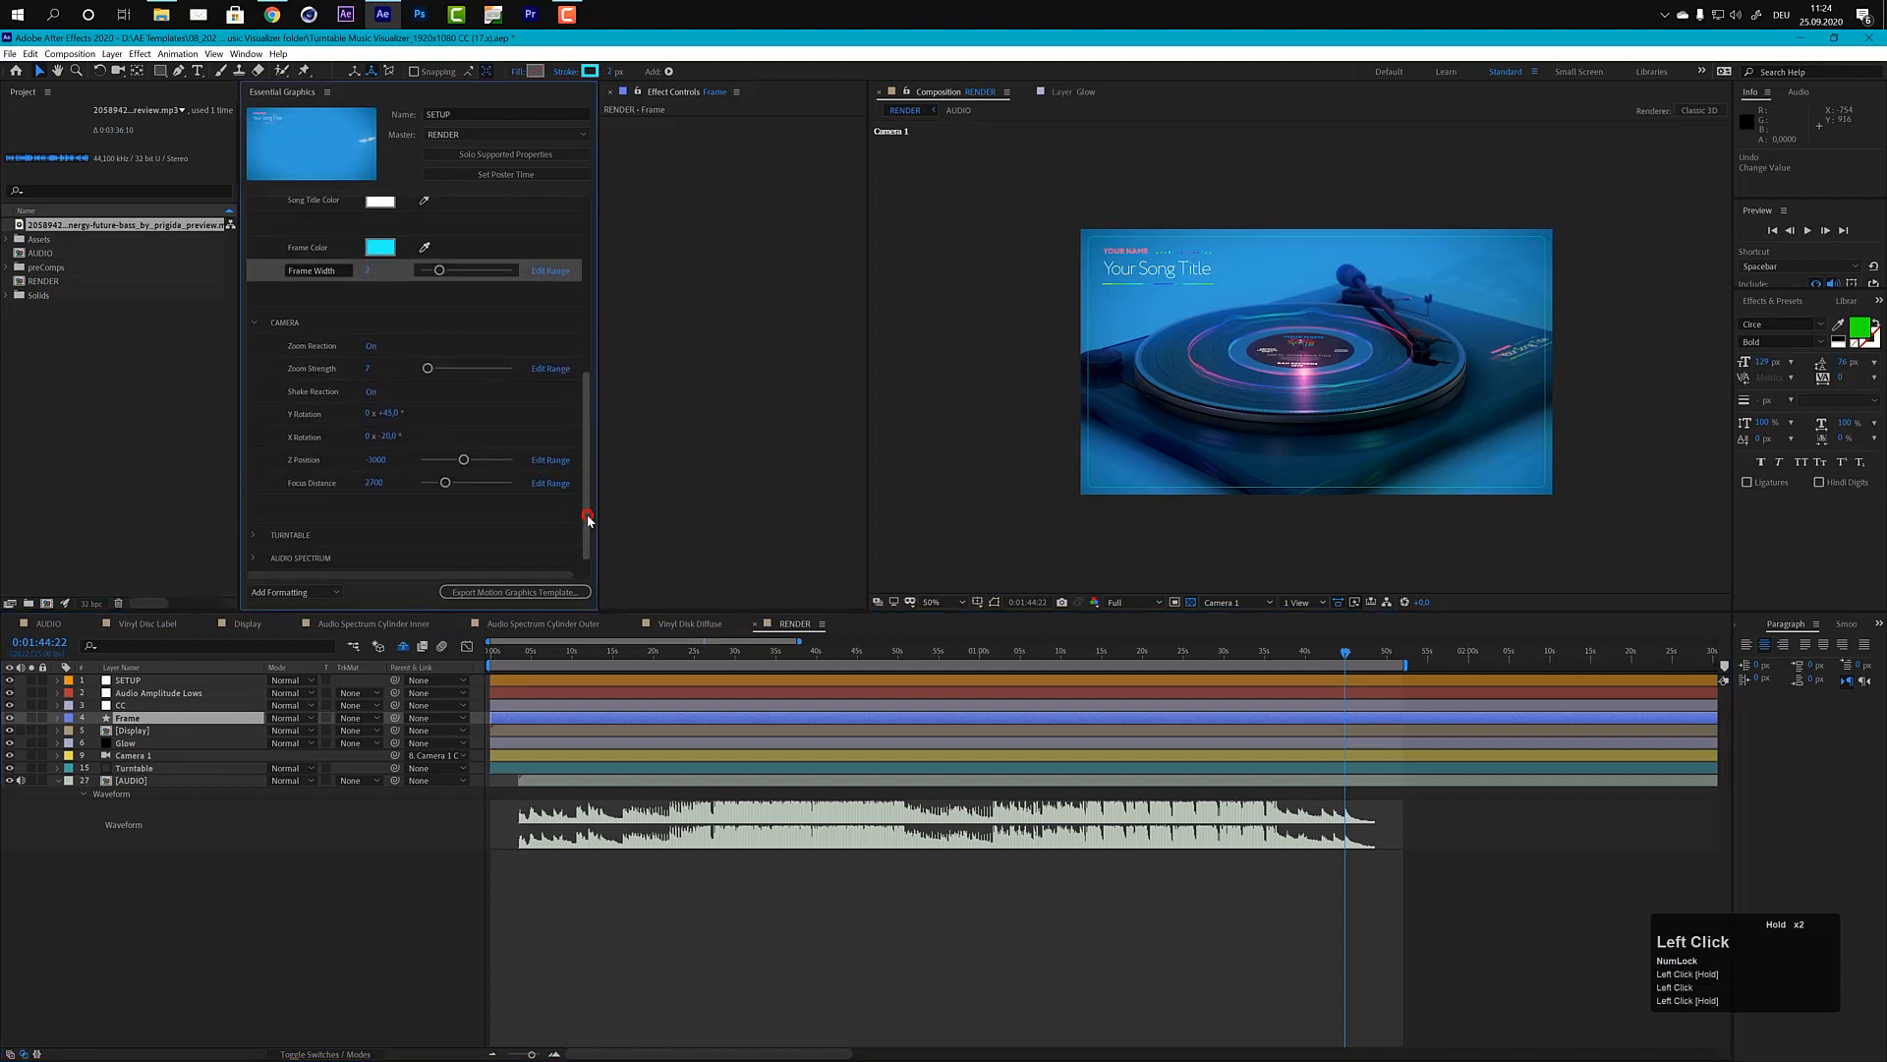
scroll(1300, 357, up, 2)
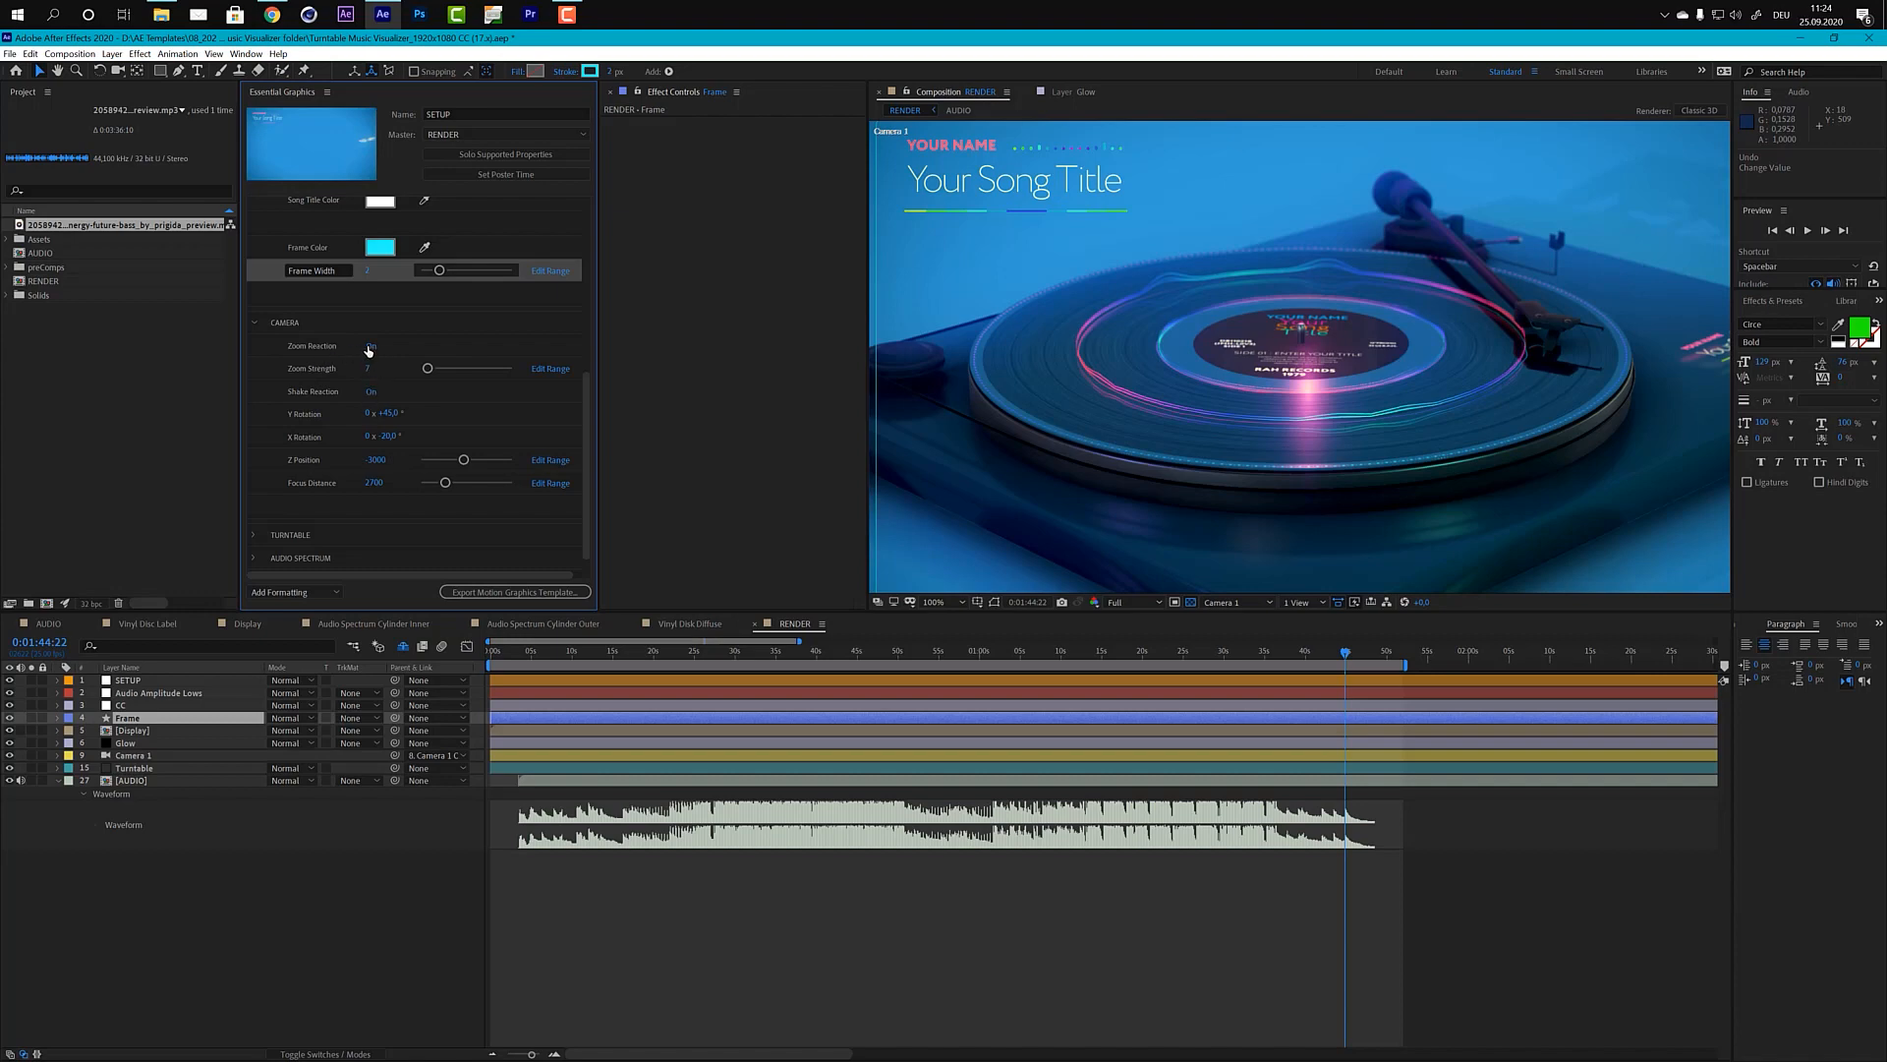
click(137, 692)
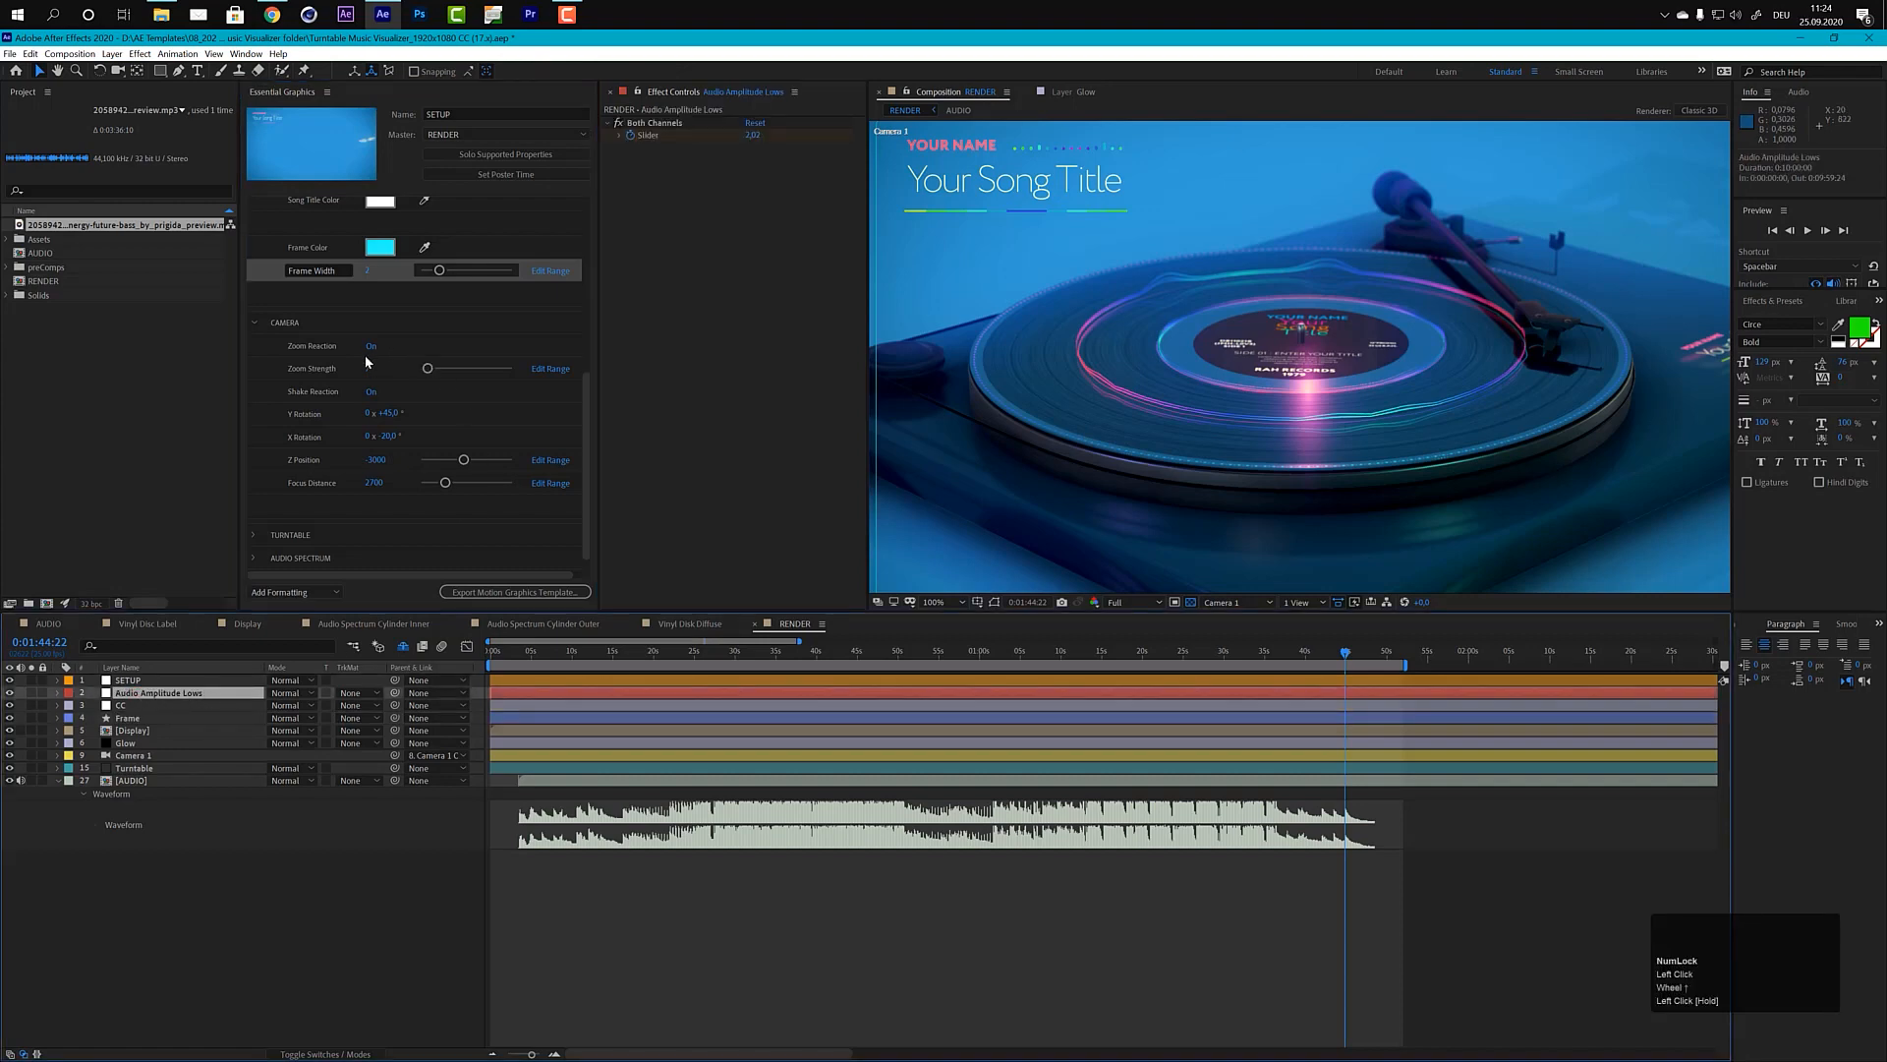
click(844, 656)
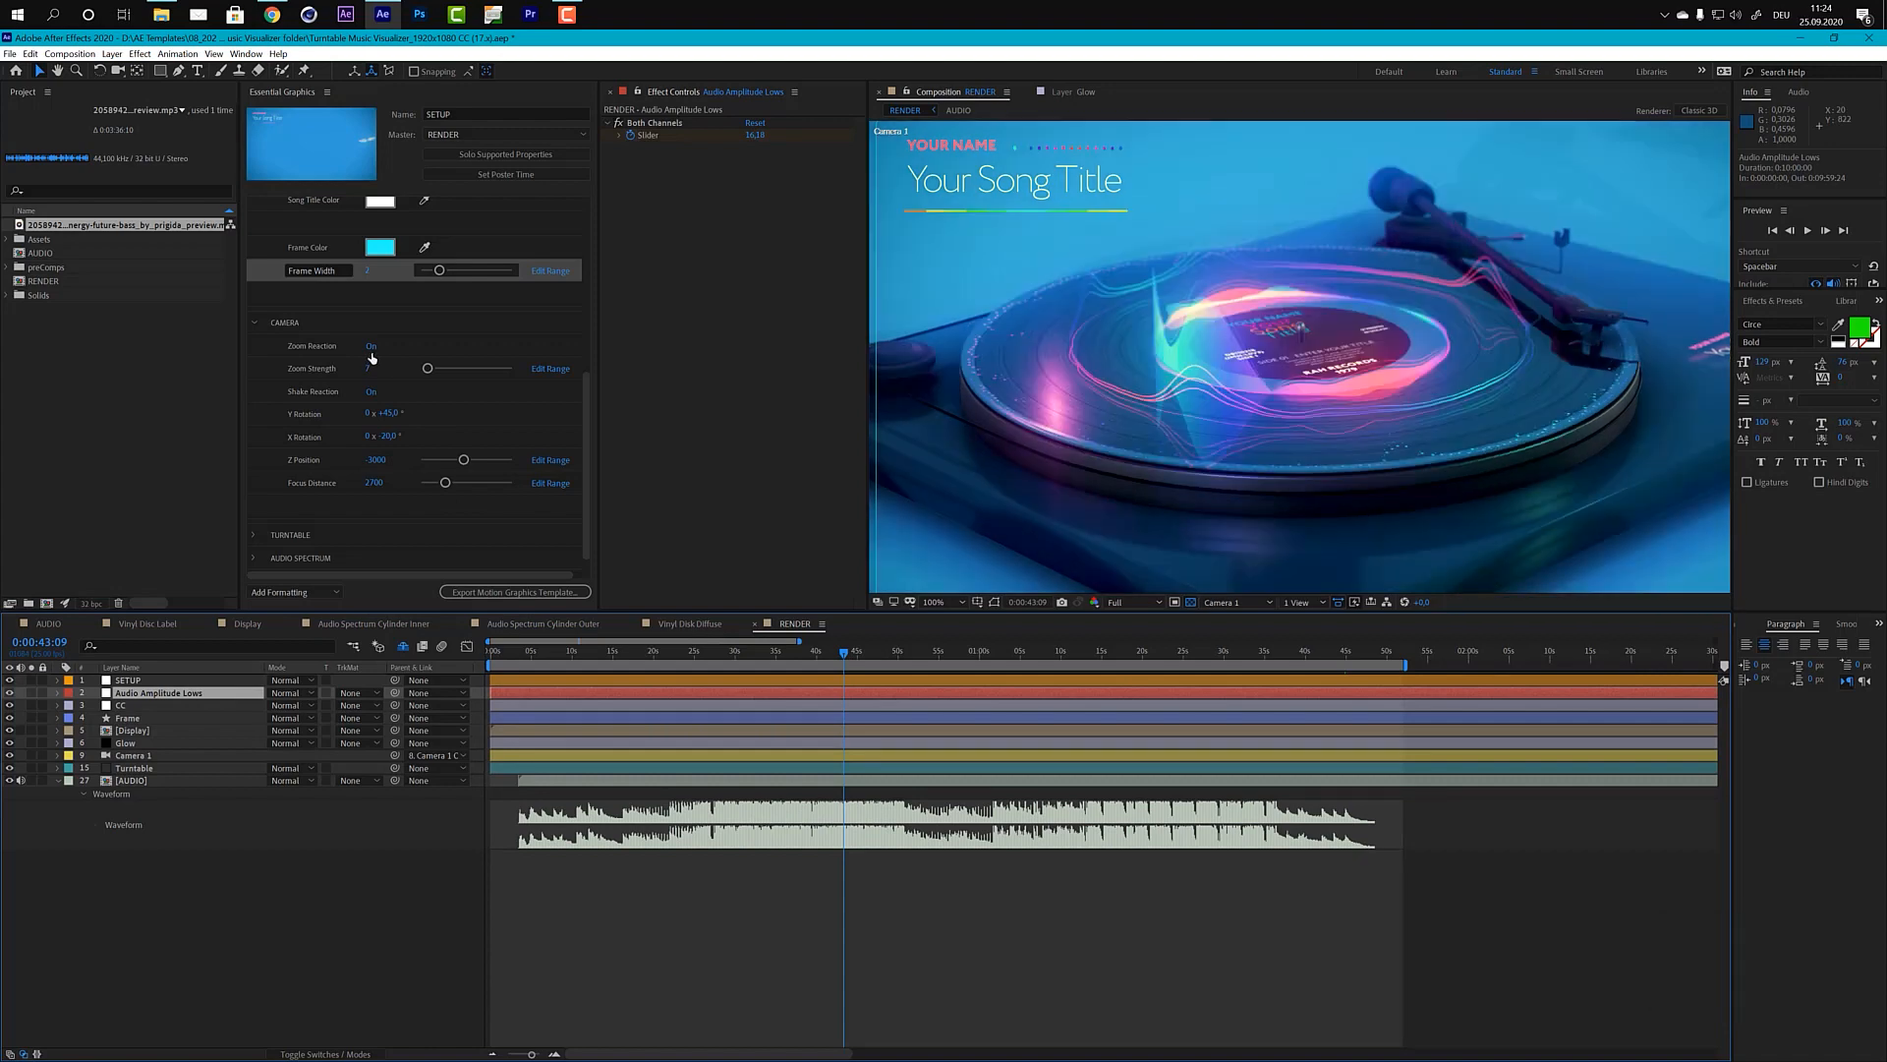
scroll(1313, 376, down, 2)
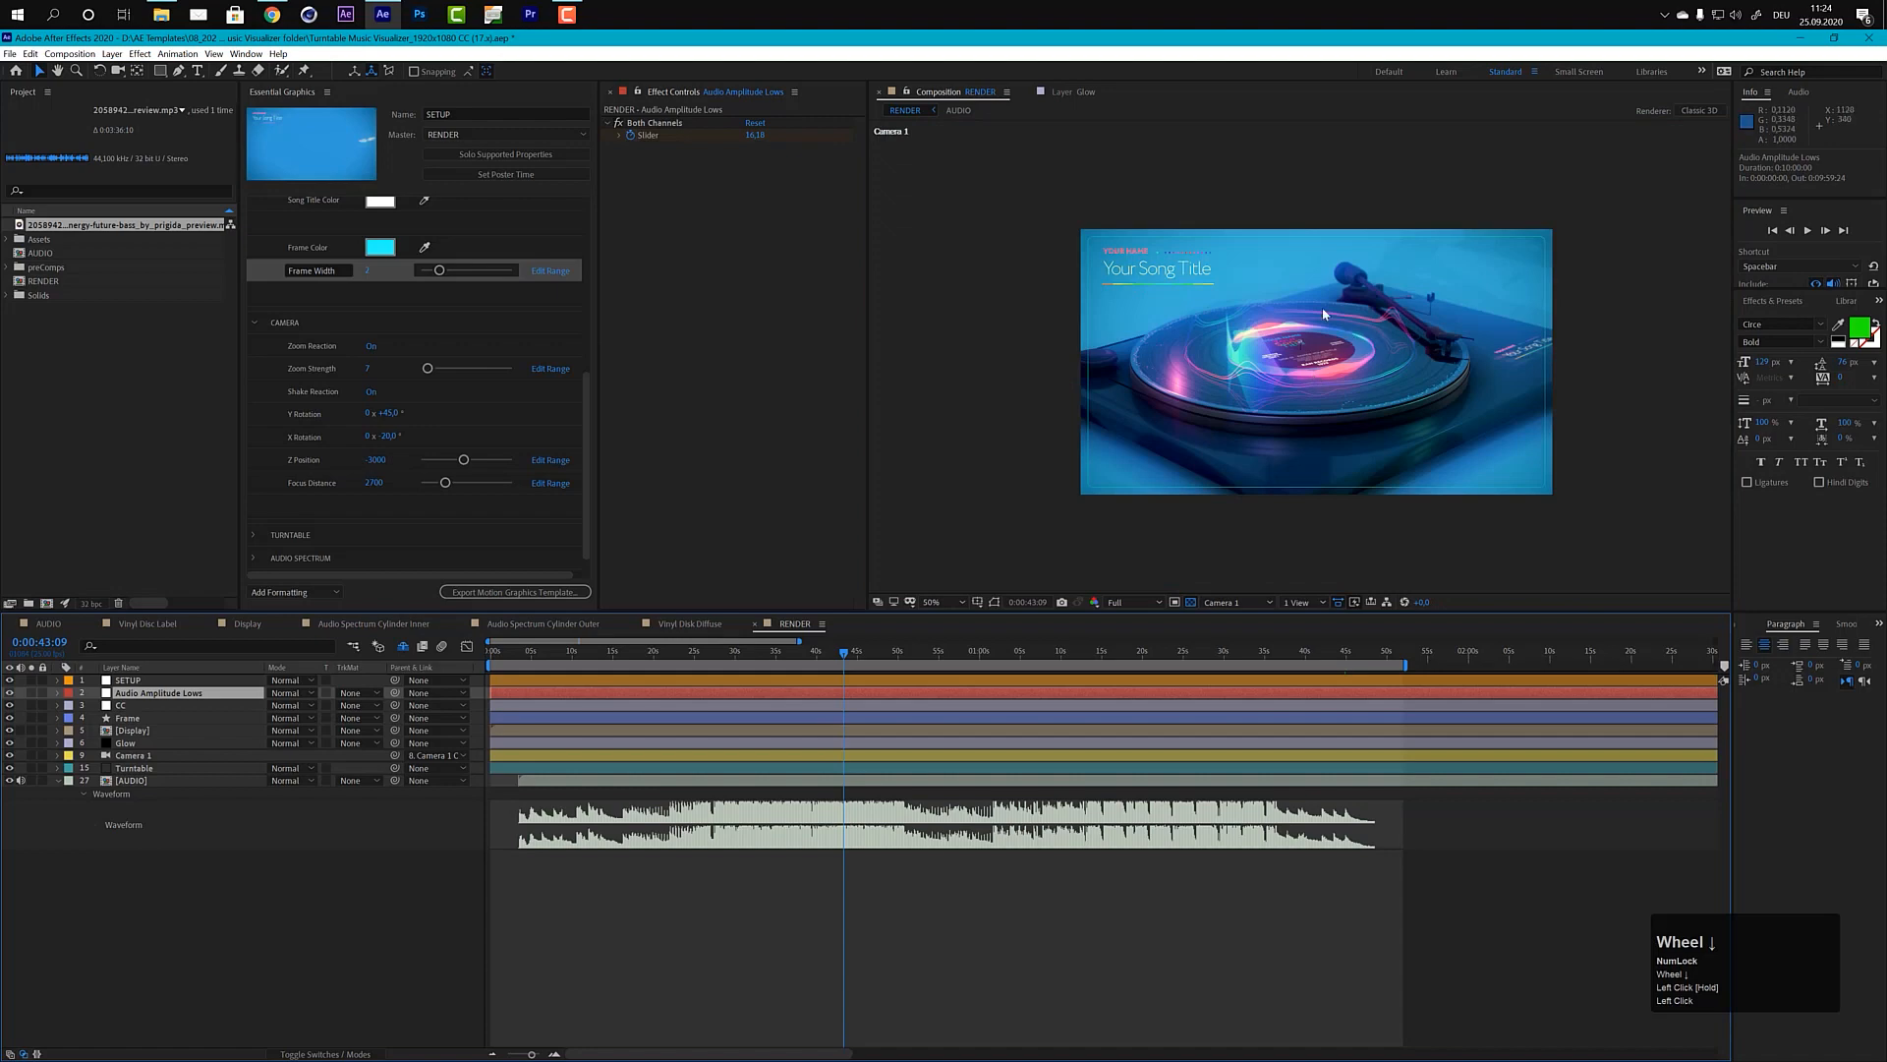
Step: Toggle the camera's Zoom Reaction off and on to compare the view, and try the Shake Reaction switch
click(371, 347)
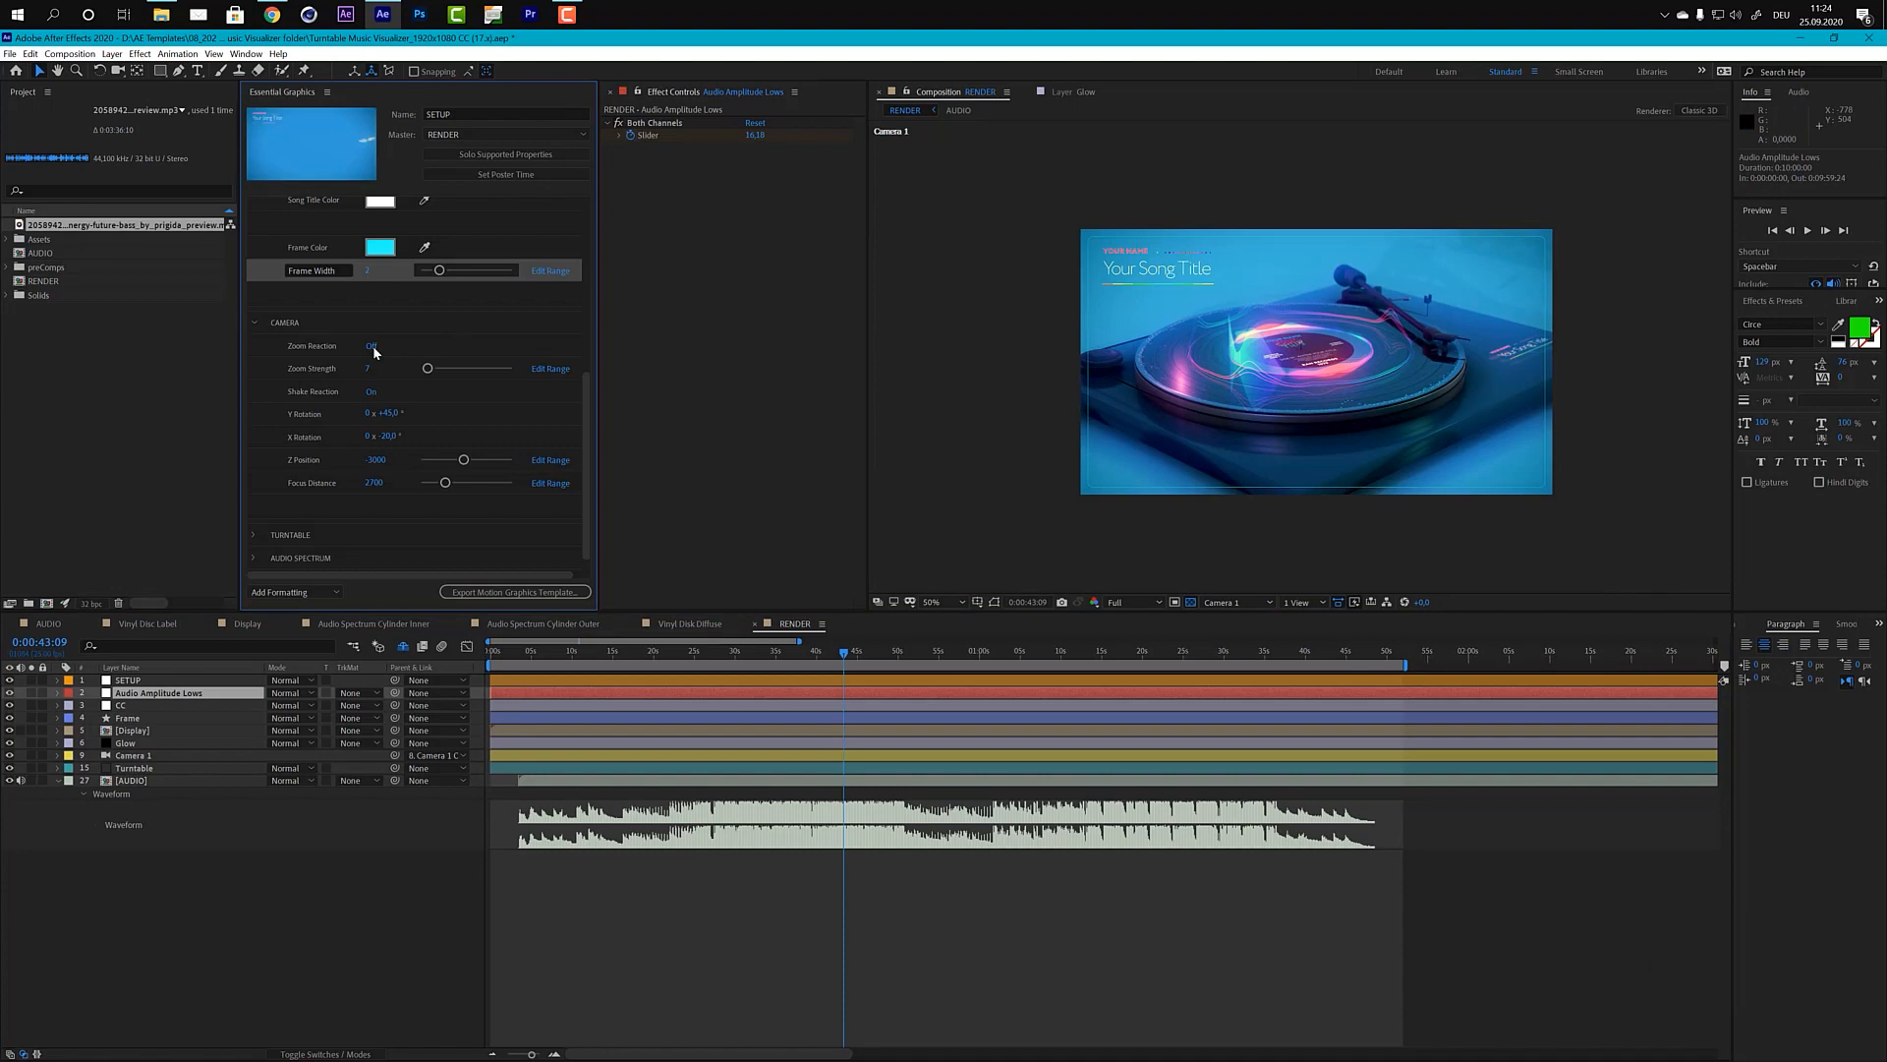
click(374, 345)
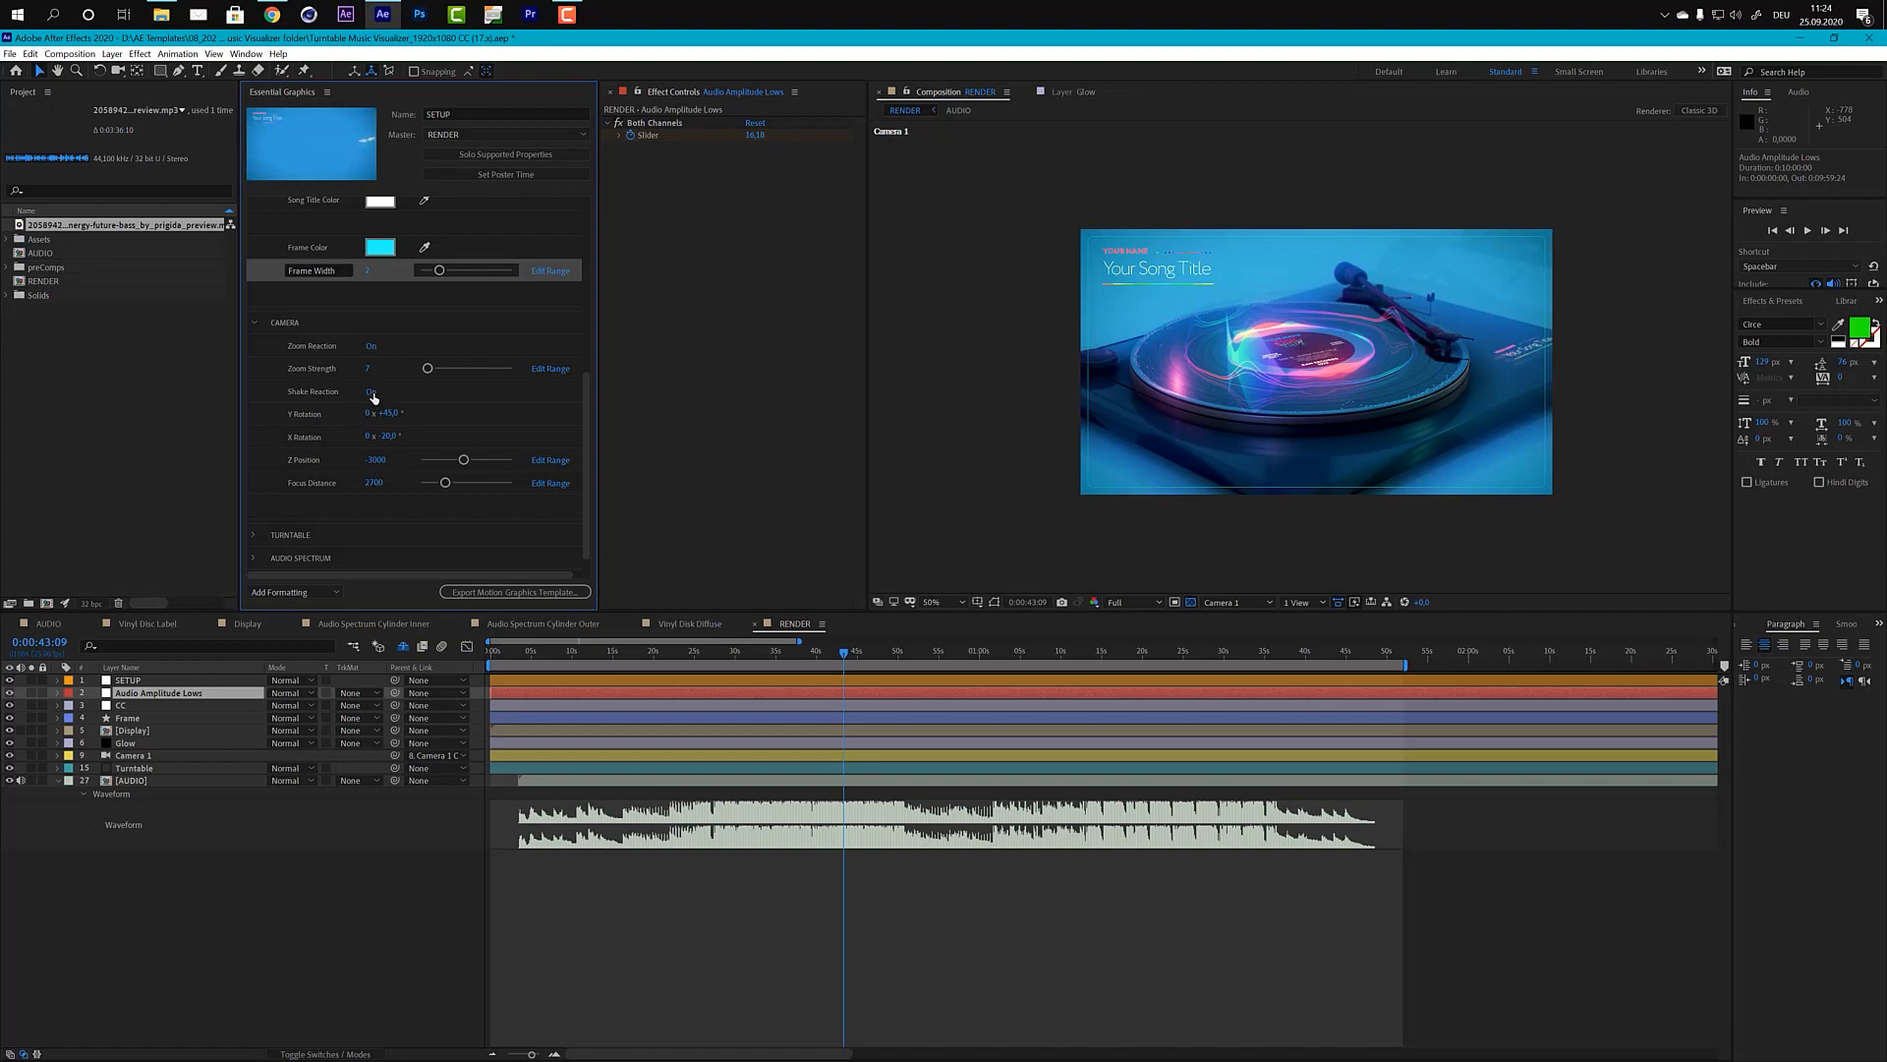
click(371, 392)
Step: Set the camera's Zoom Strength to 20
click(368, 369)
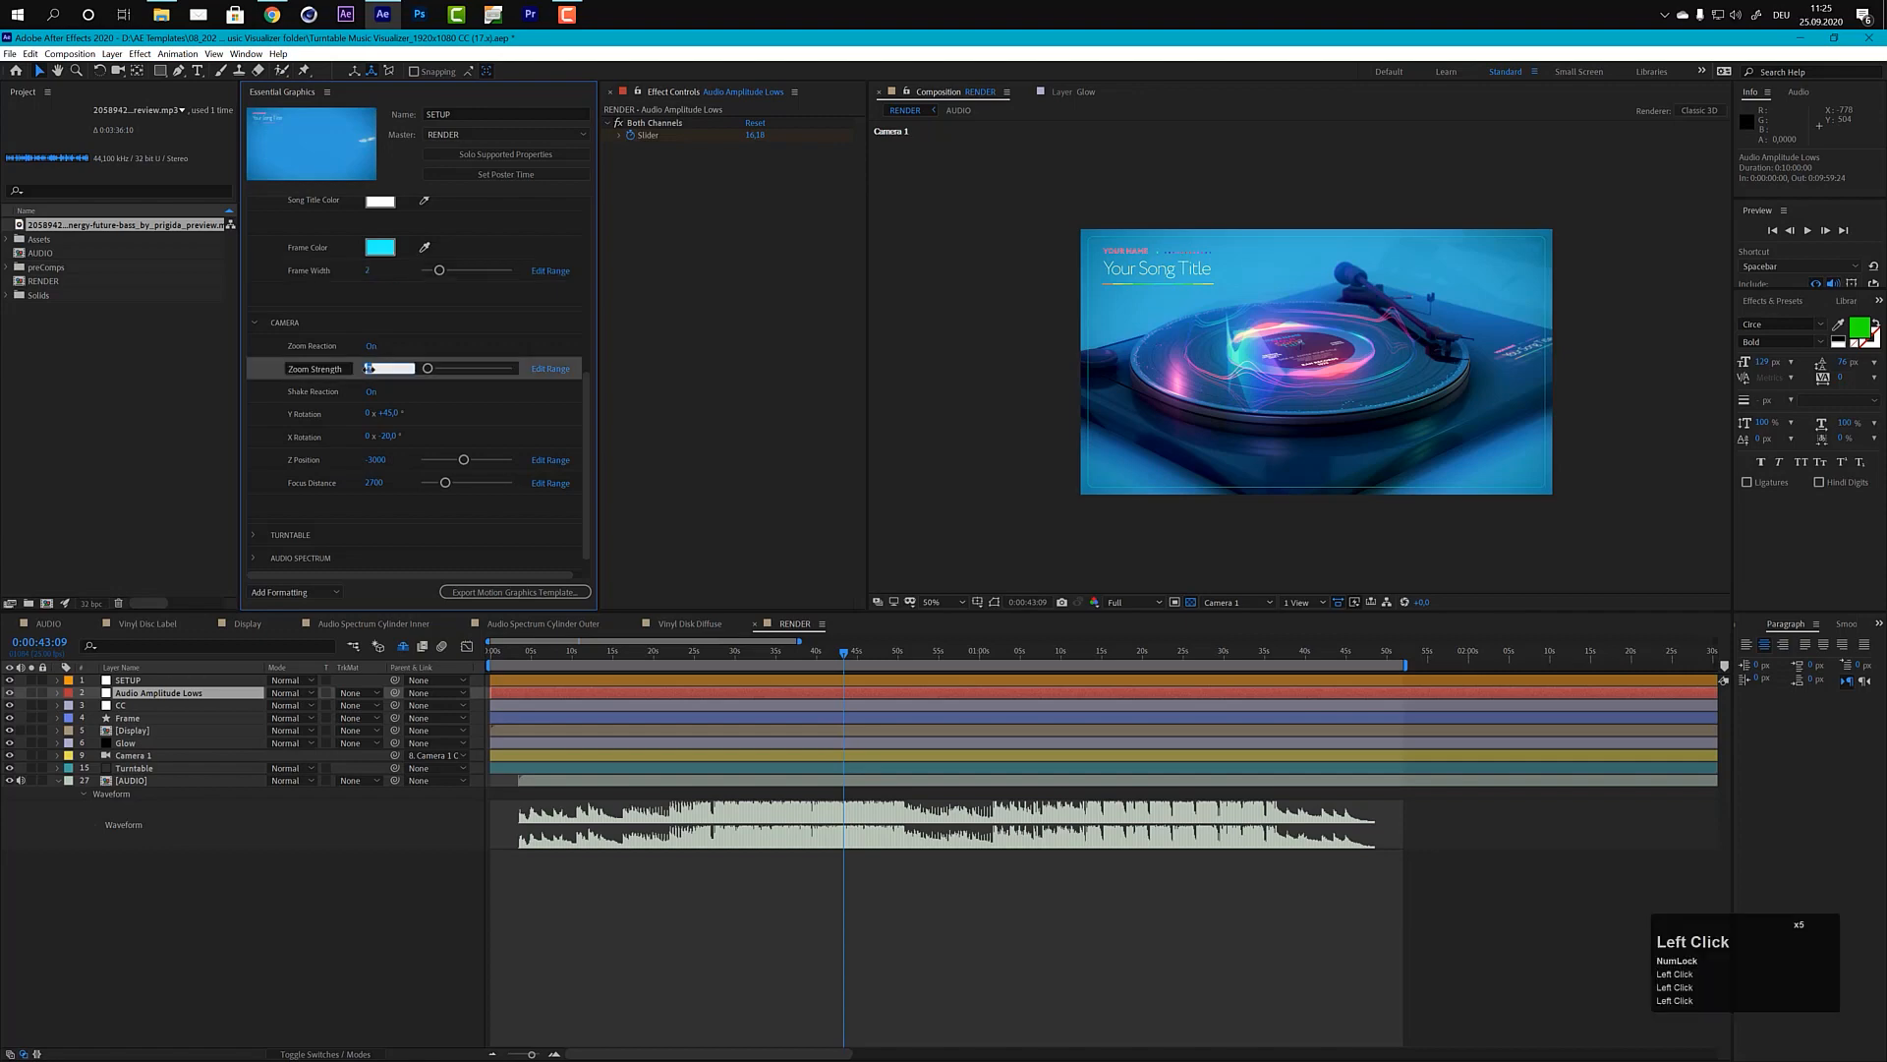
text(20)
key(KP_Enter)
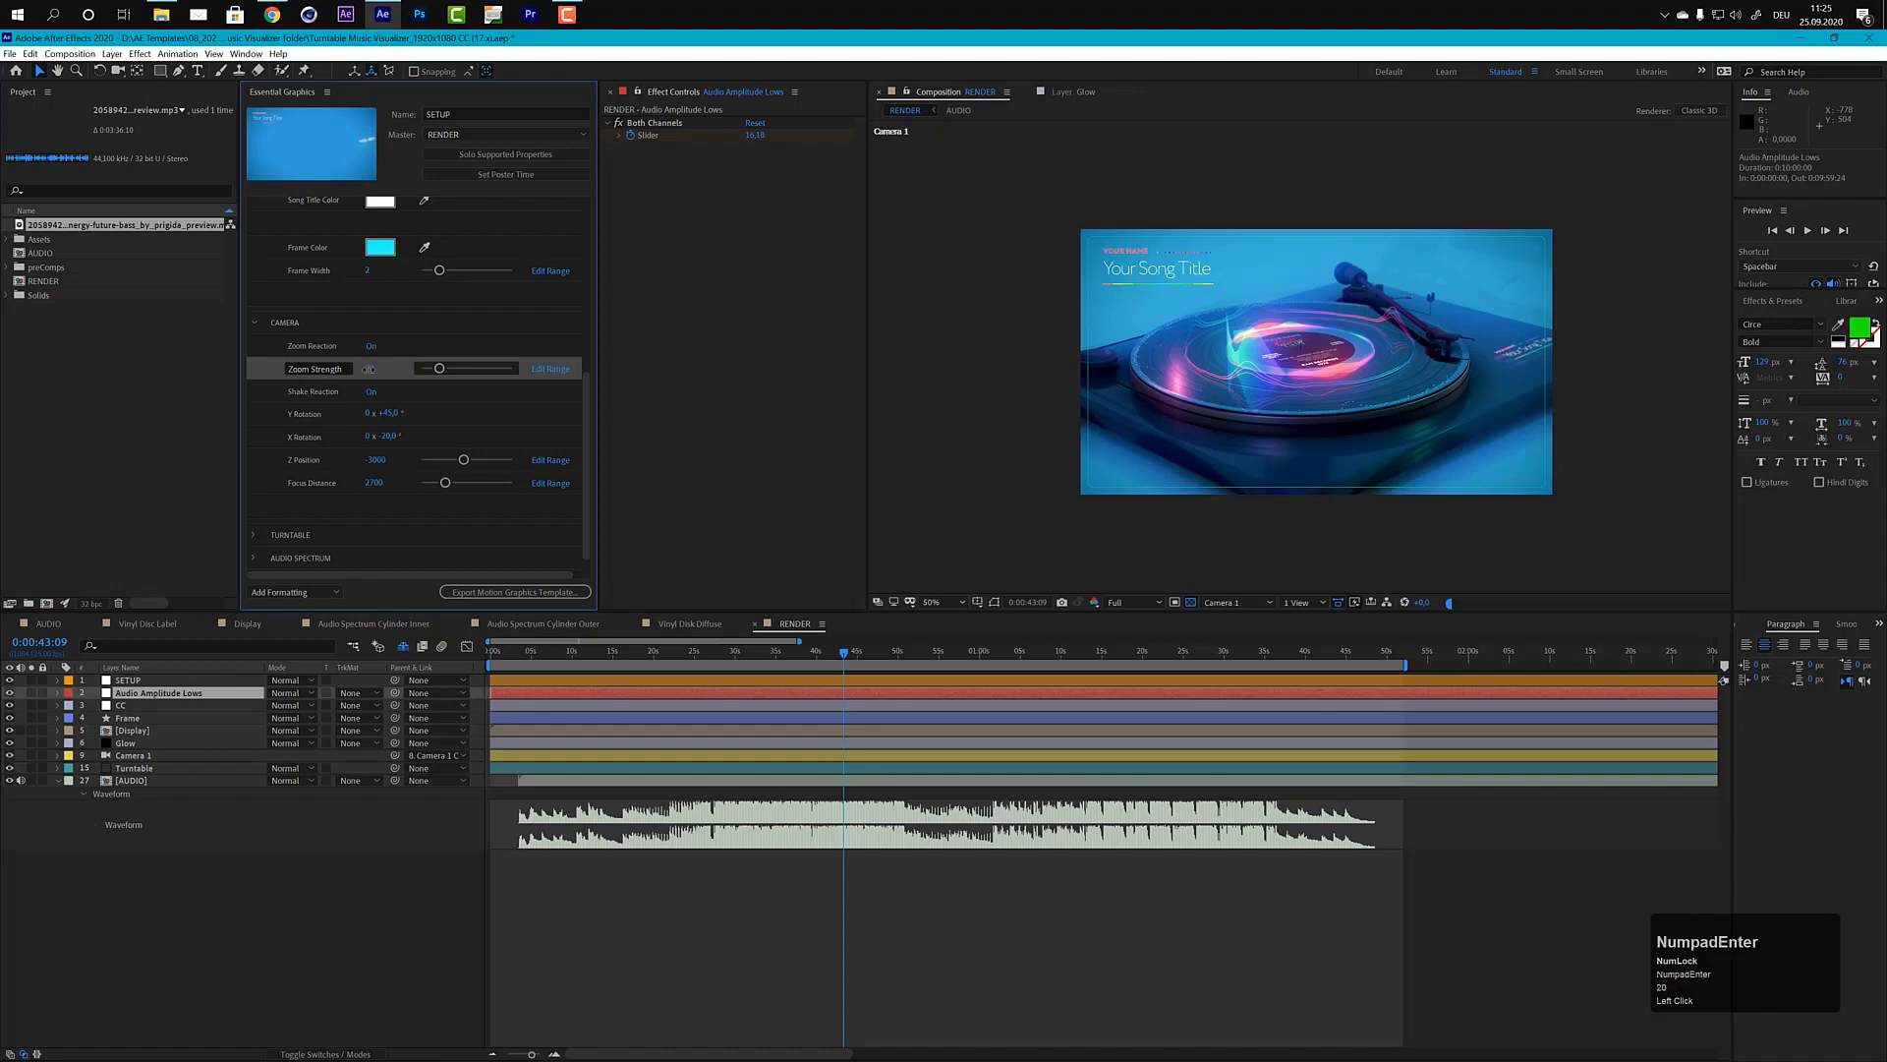
Step: Compare the camera's zoom reaction at several times around 0:00:44 to 0:00:45 in the RENDER composition
click(850, 652)
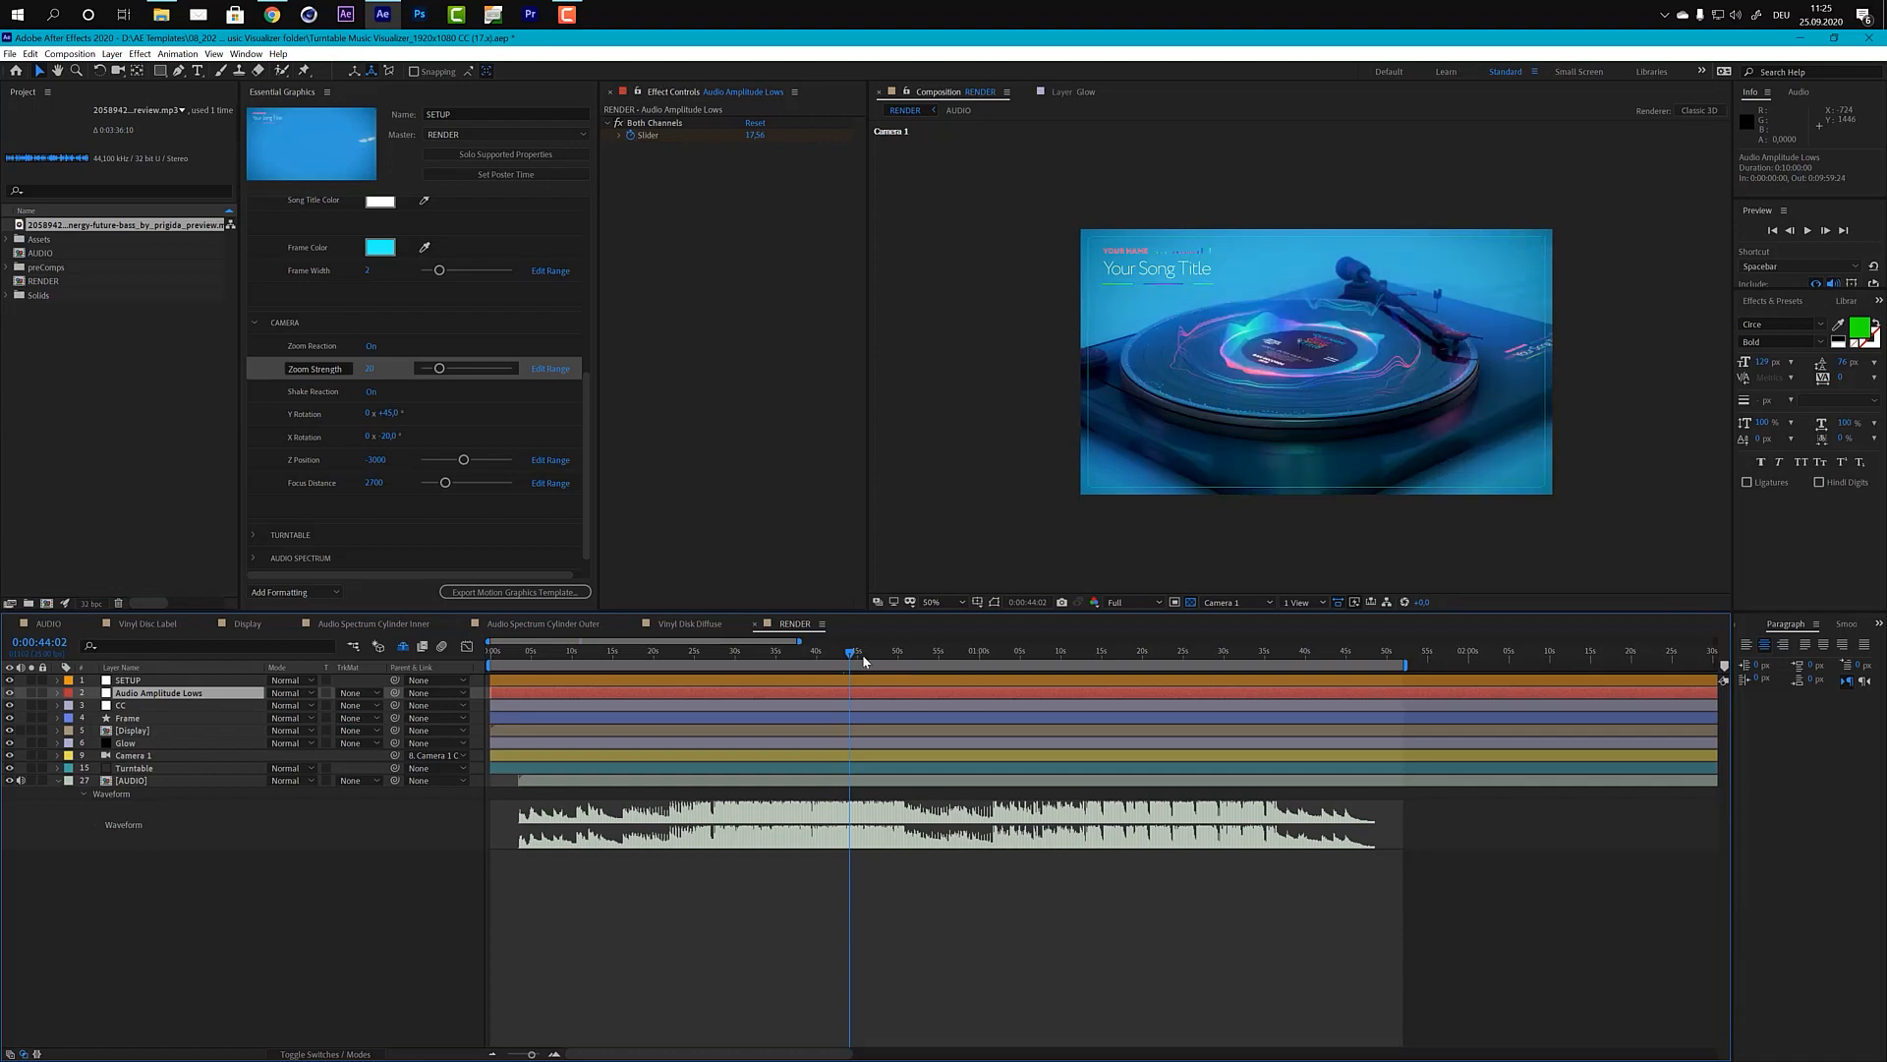
click(860, 654)
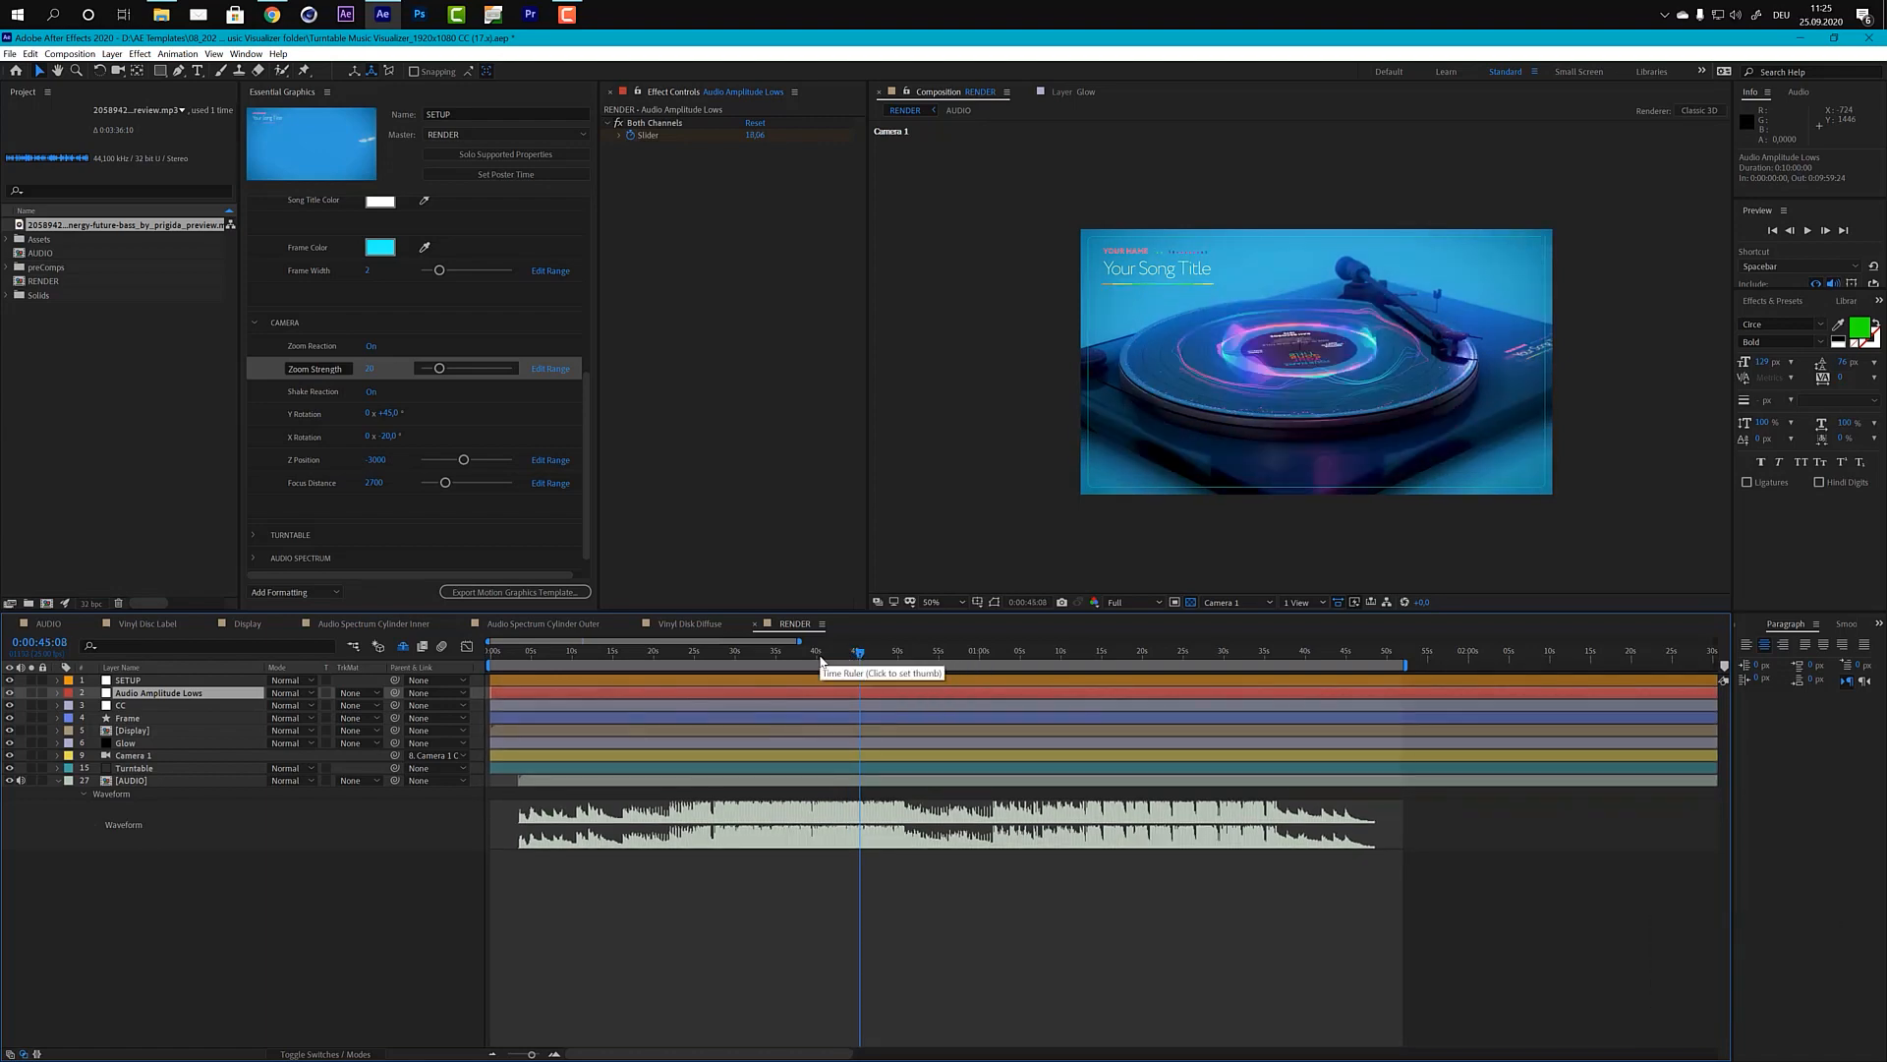
click(821, 656)
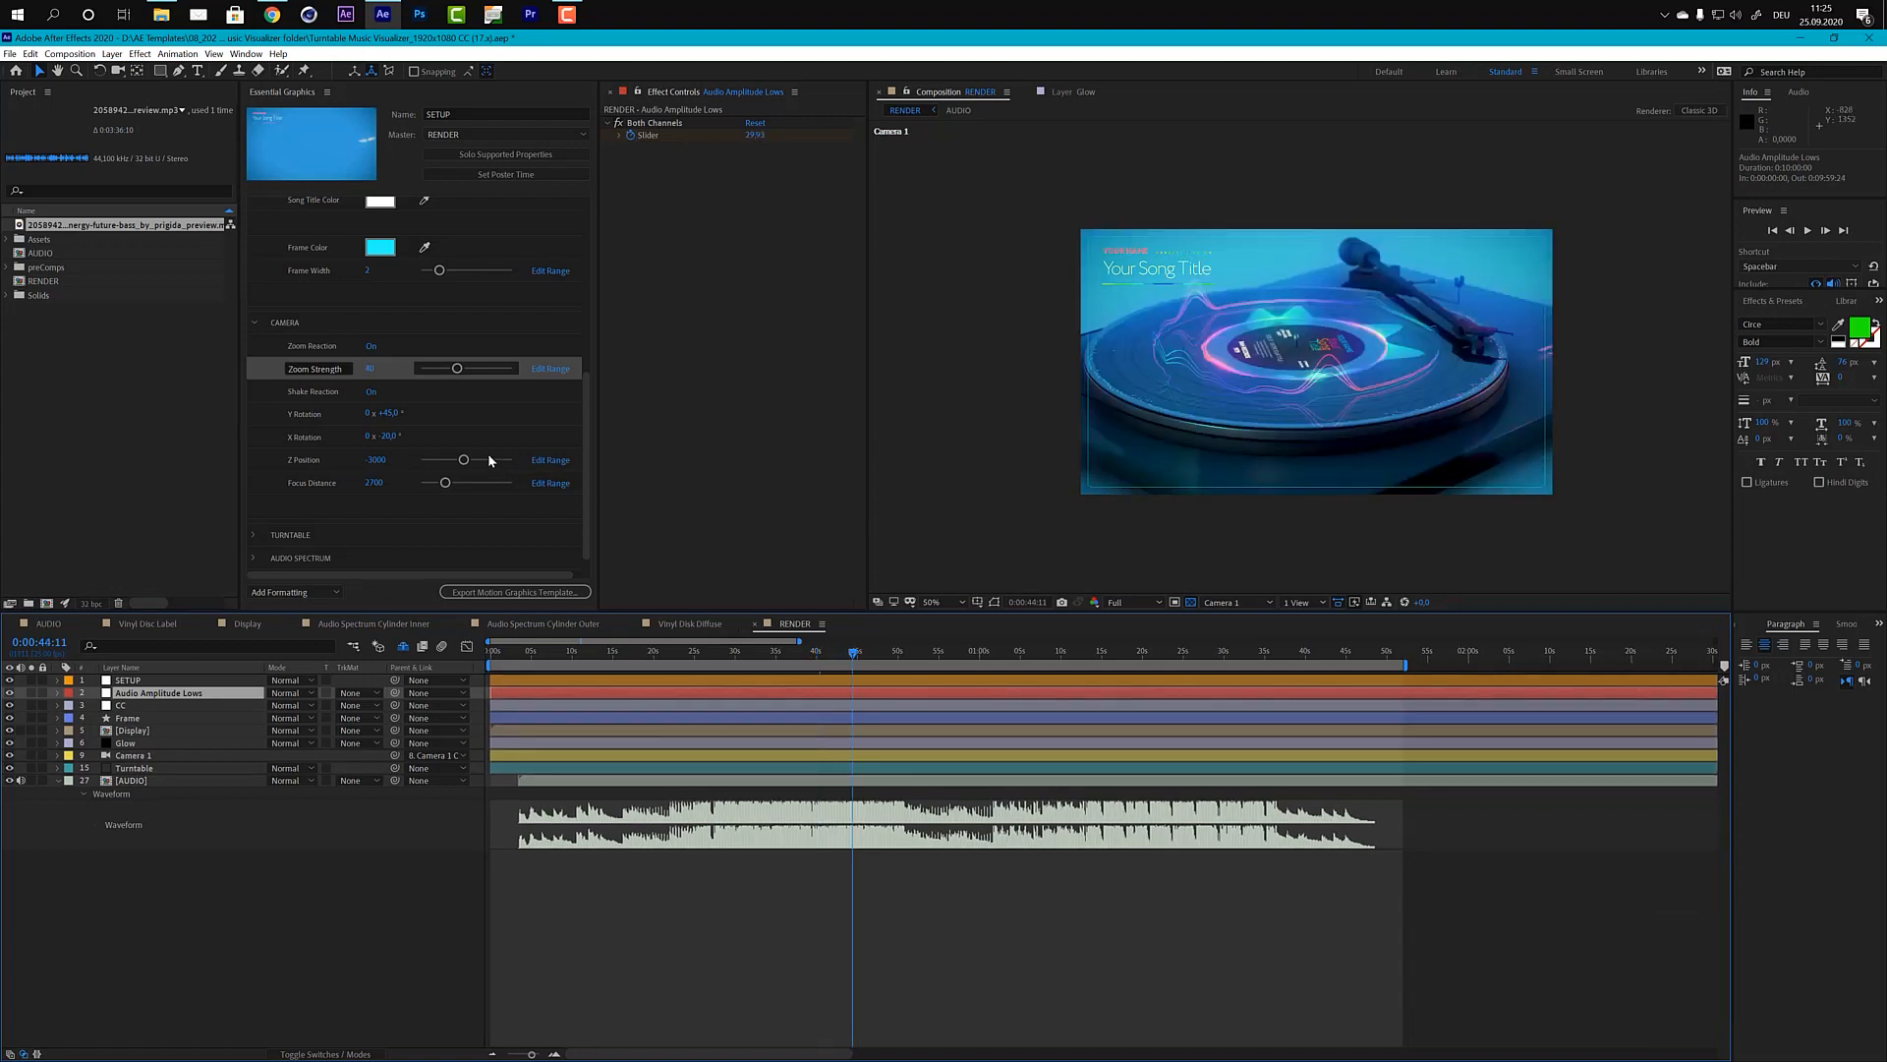
Step: Set the camera's Zoom Strength to 7
click(370, 369)
text(7)
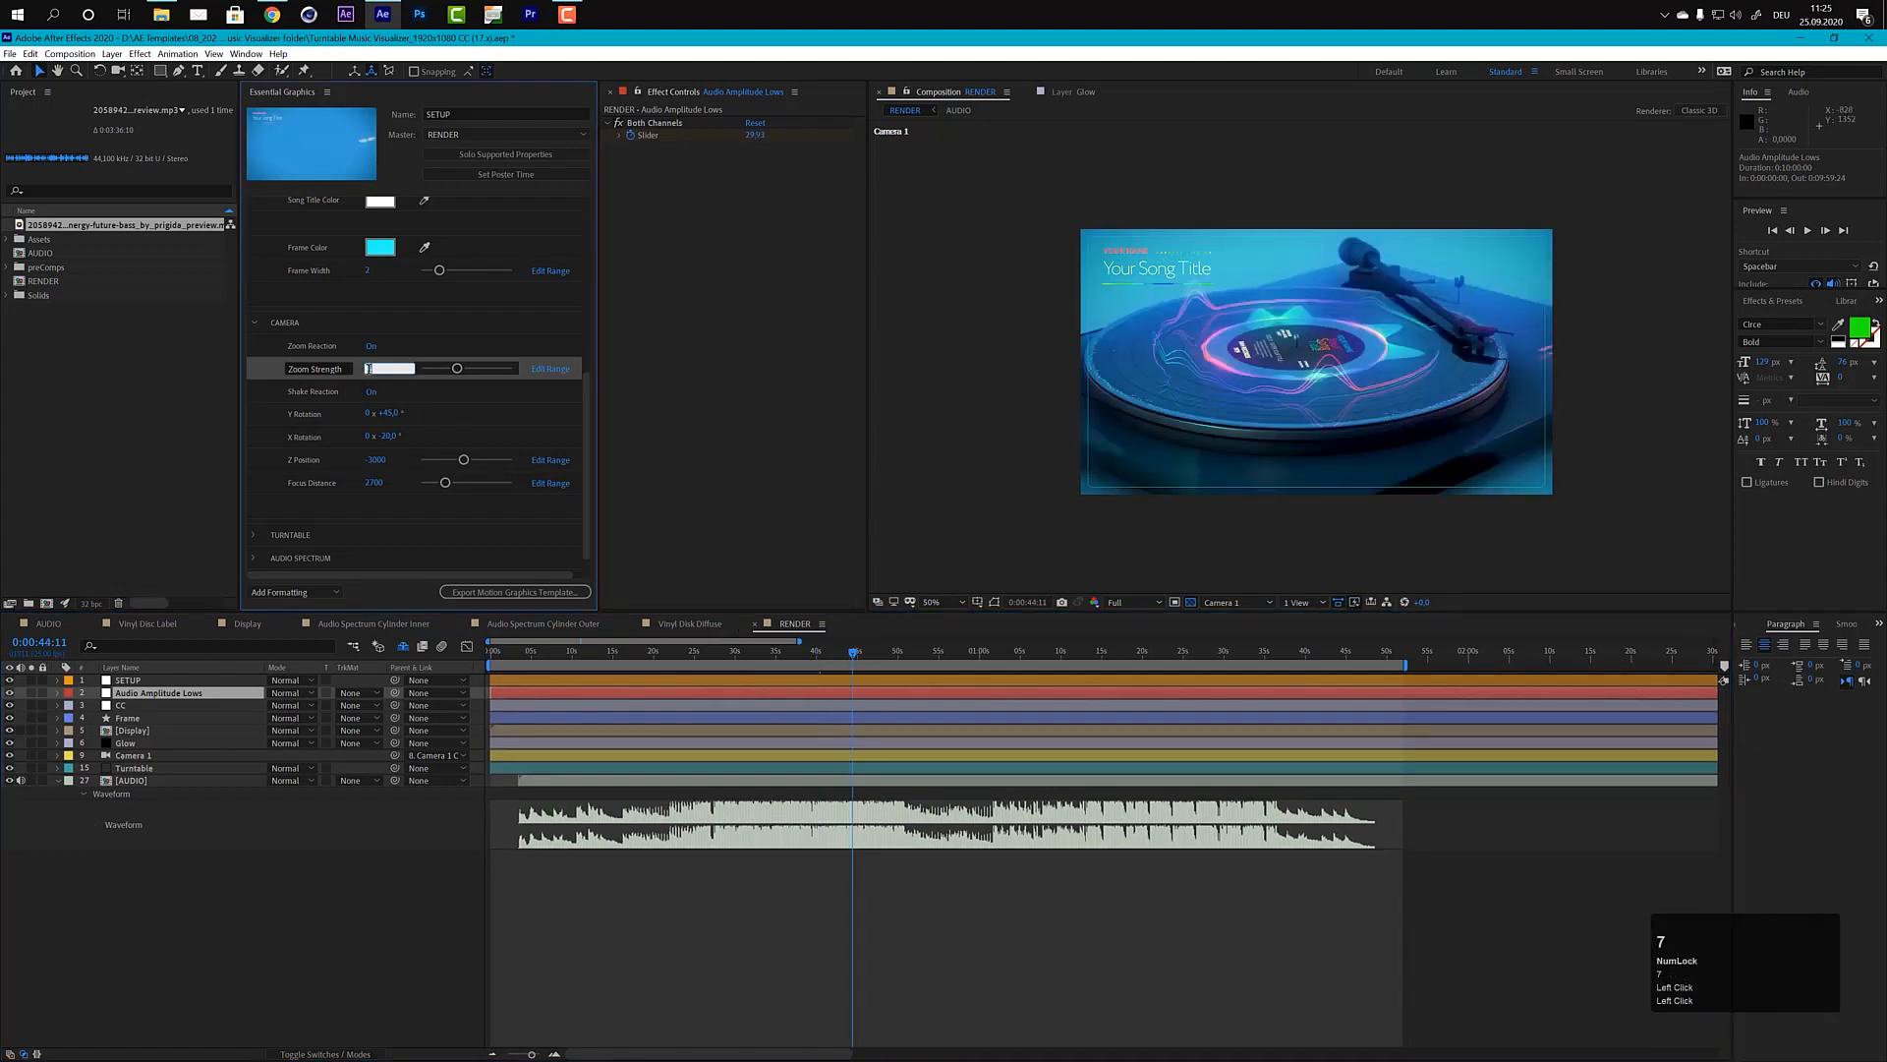
key(KP_Enter)
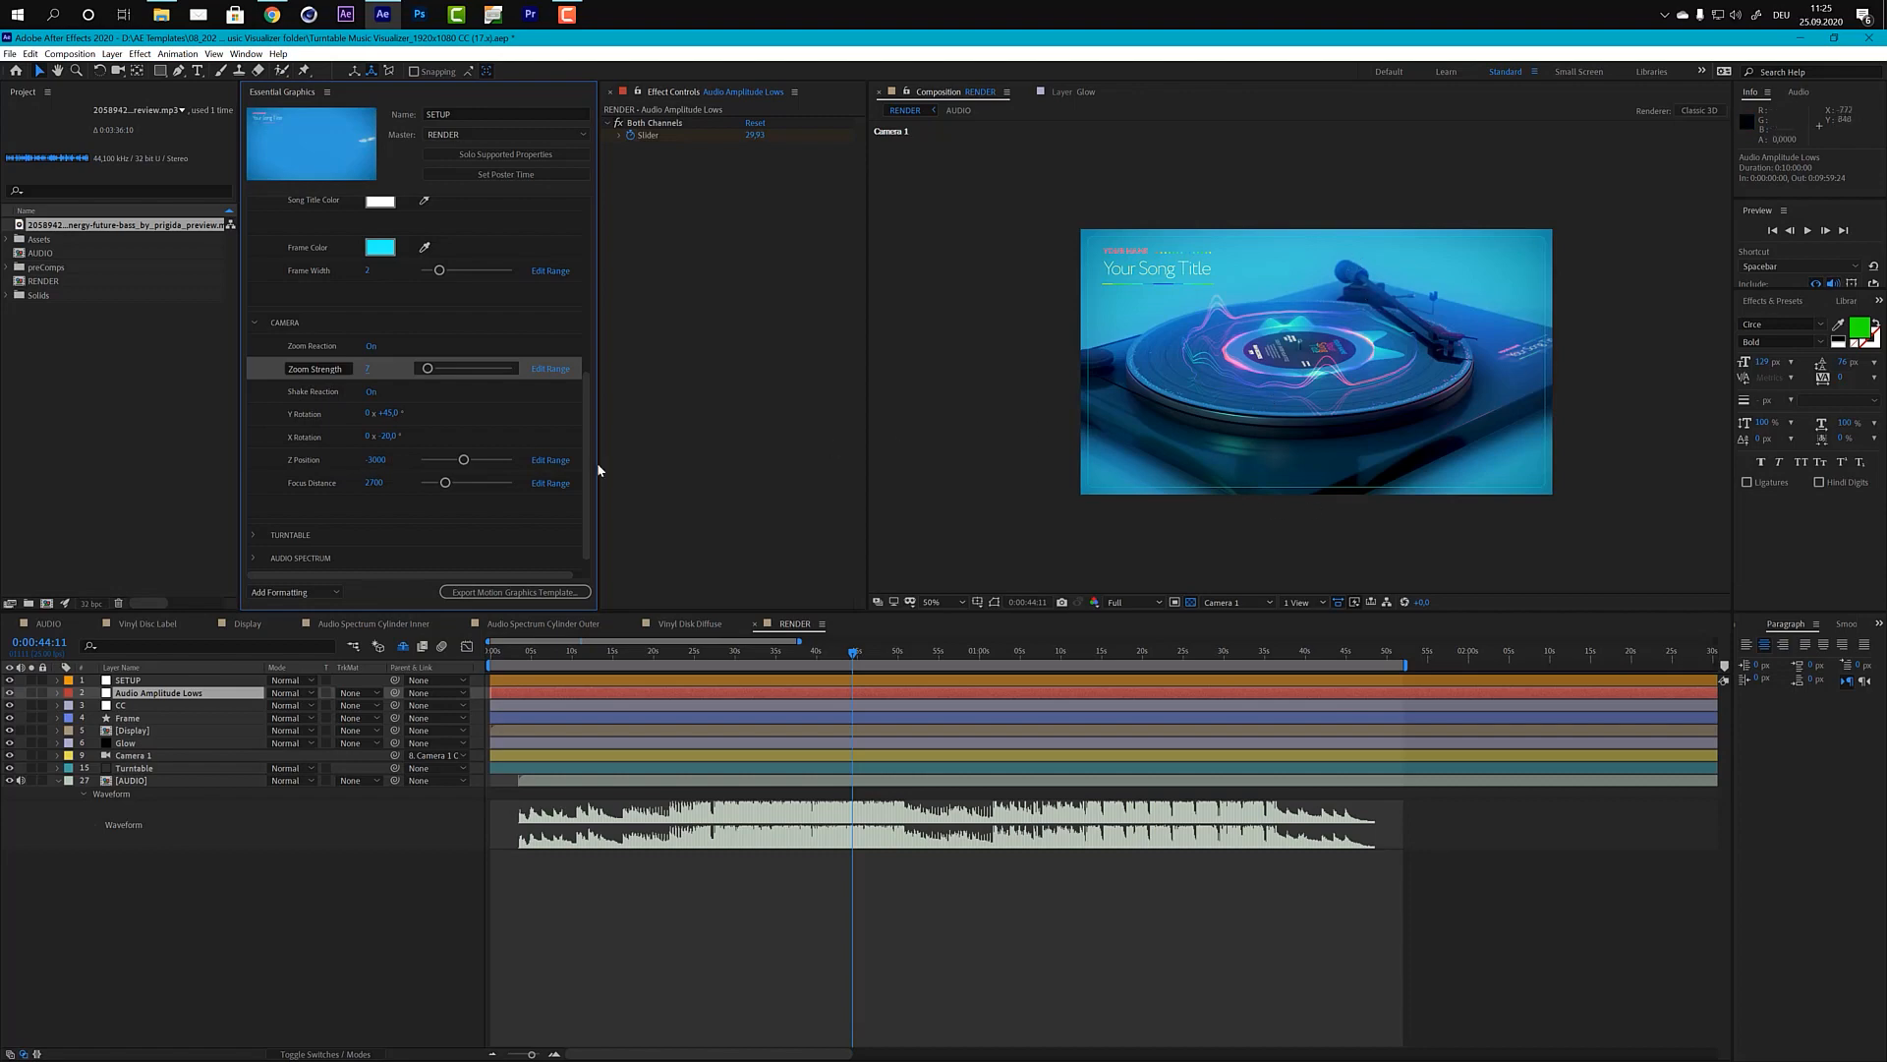
Step: Set the camera's Y Rotation to 0°
click(388, 413)
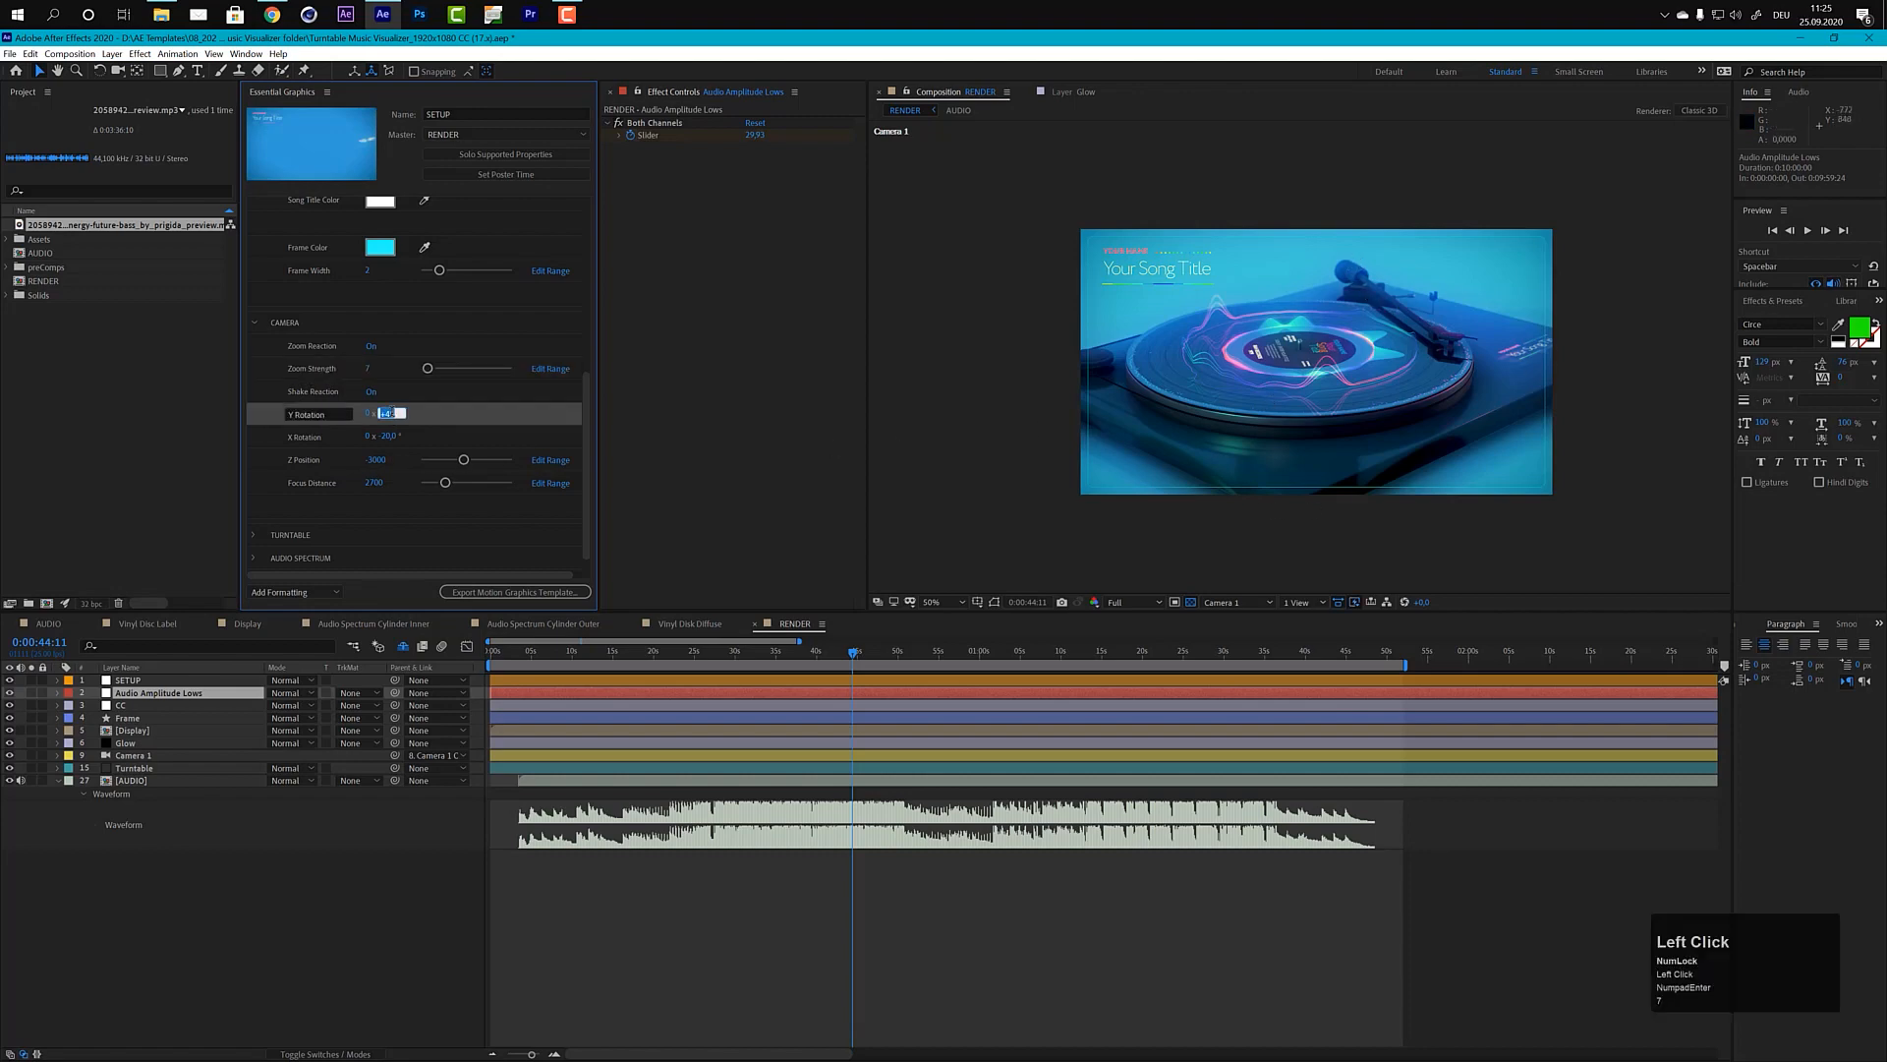
text(0)
key(KP_Enter)
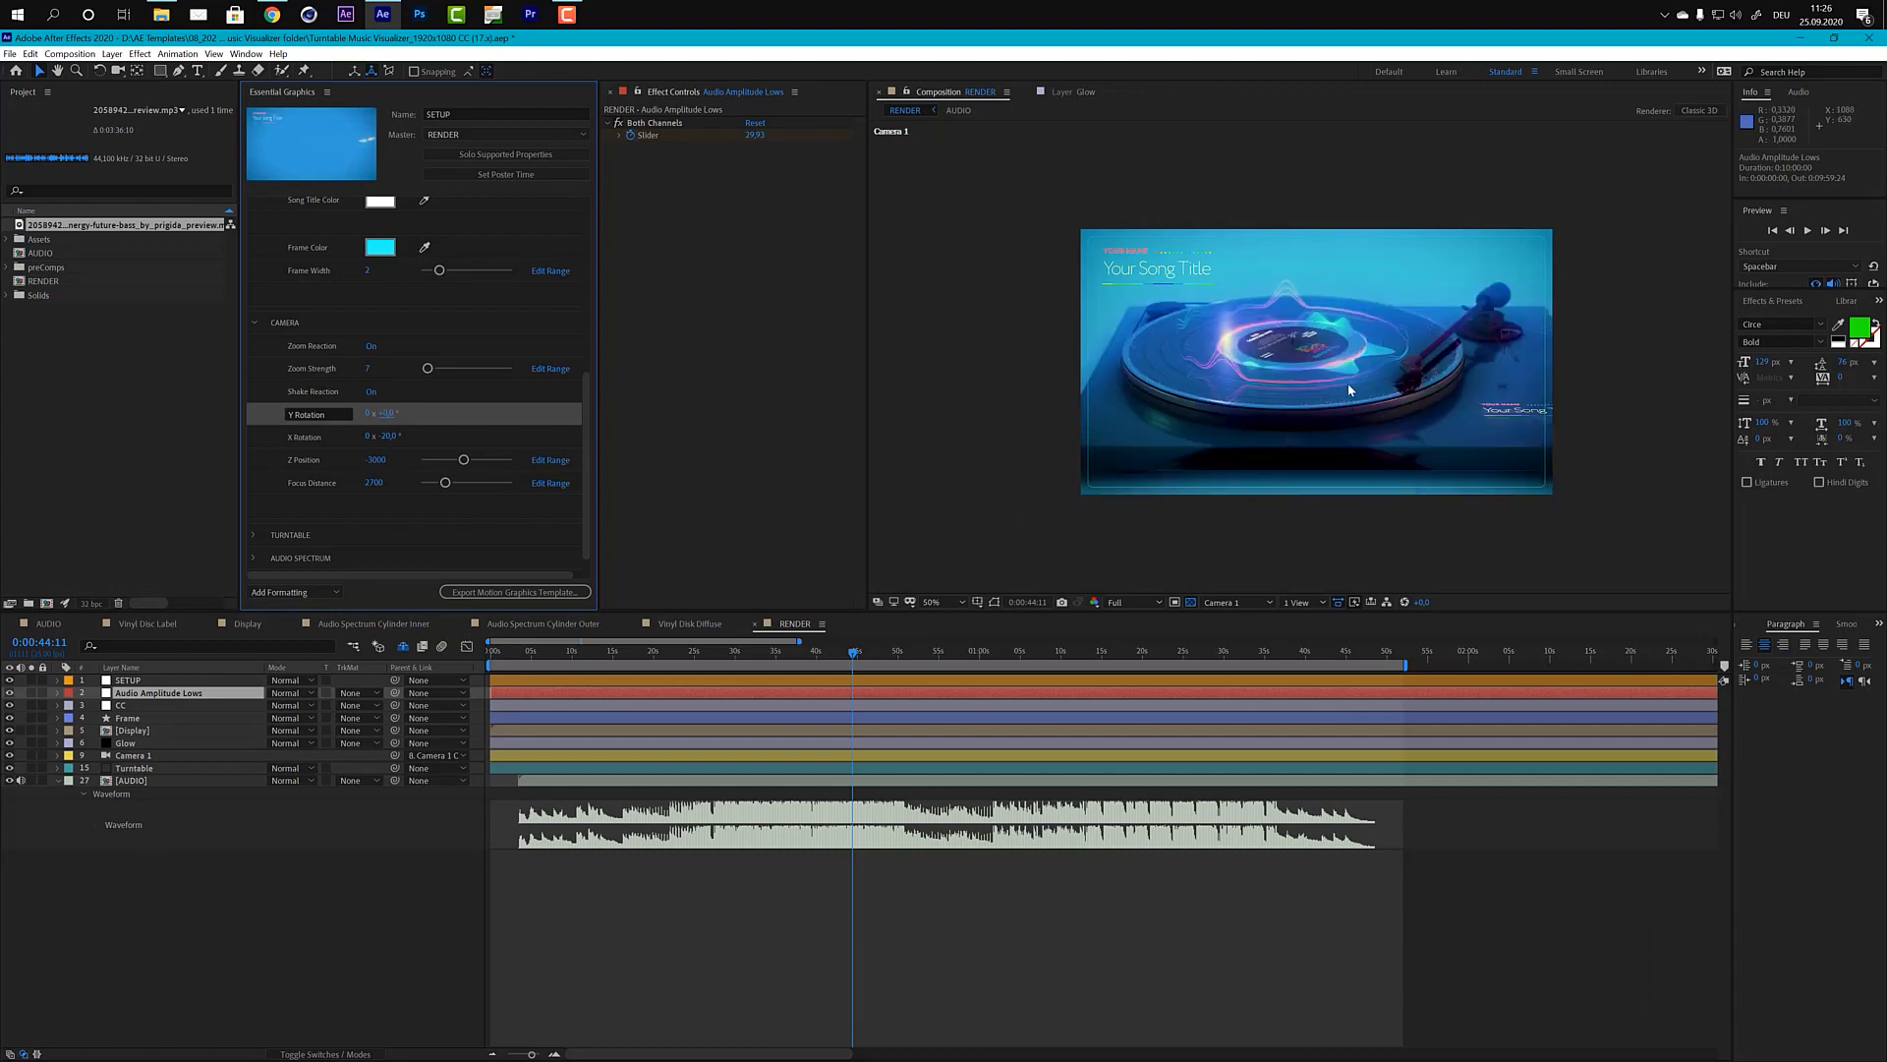
Step: Try camera X Rotation values of -10° and -90° to compare a low side view with a top-down view
click(388, 438)
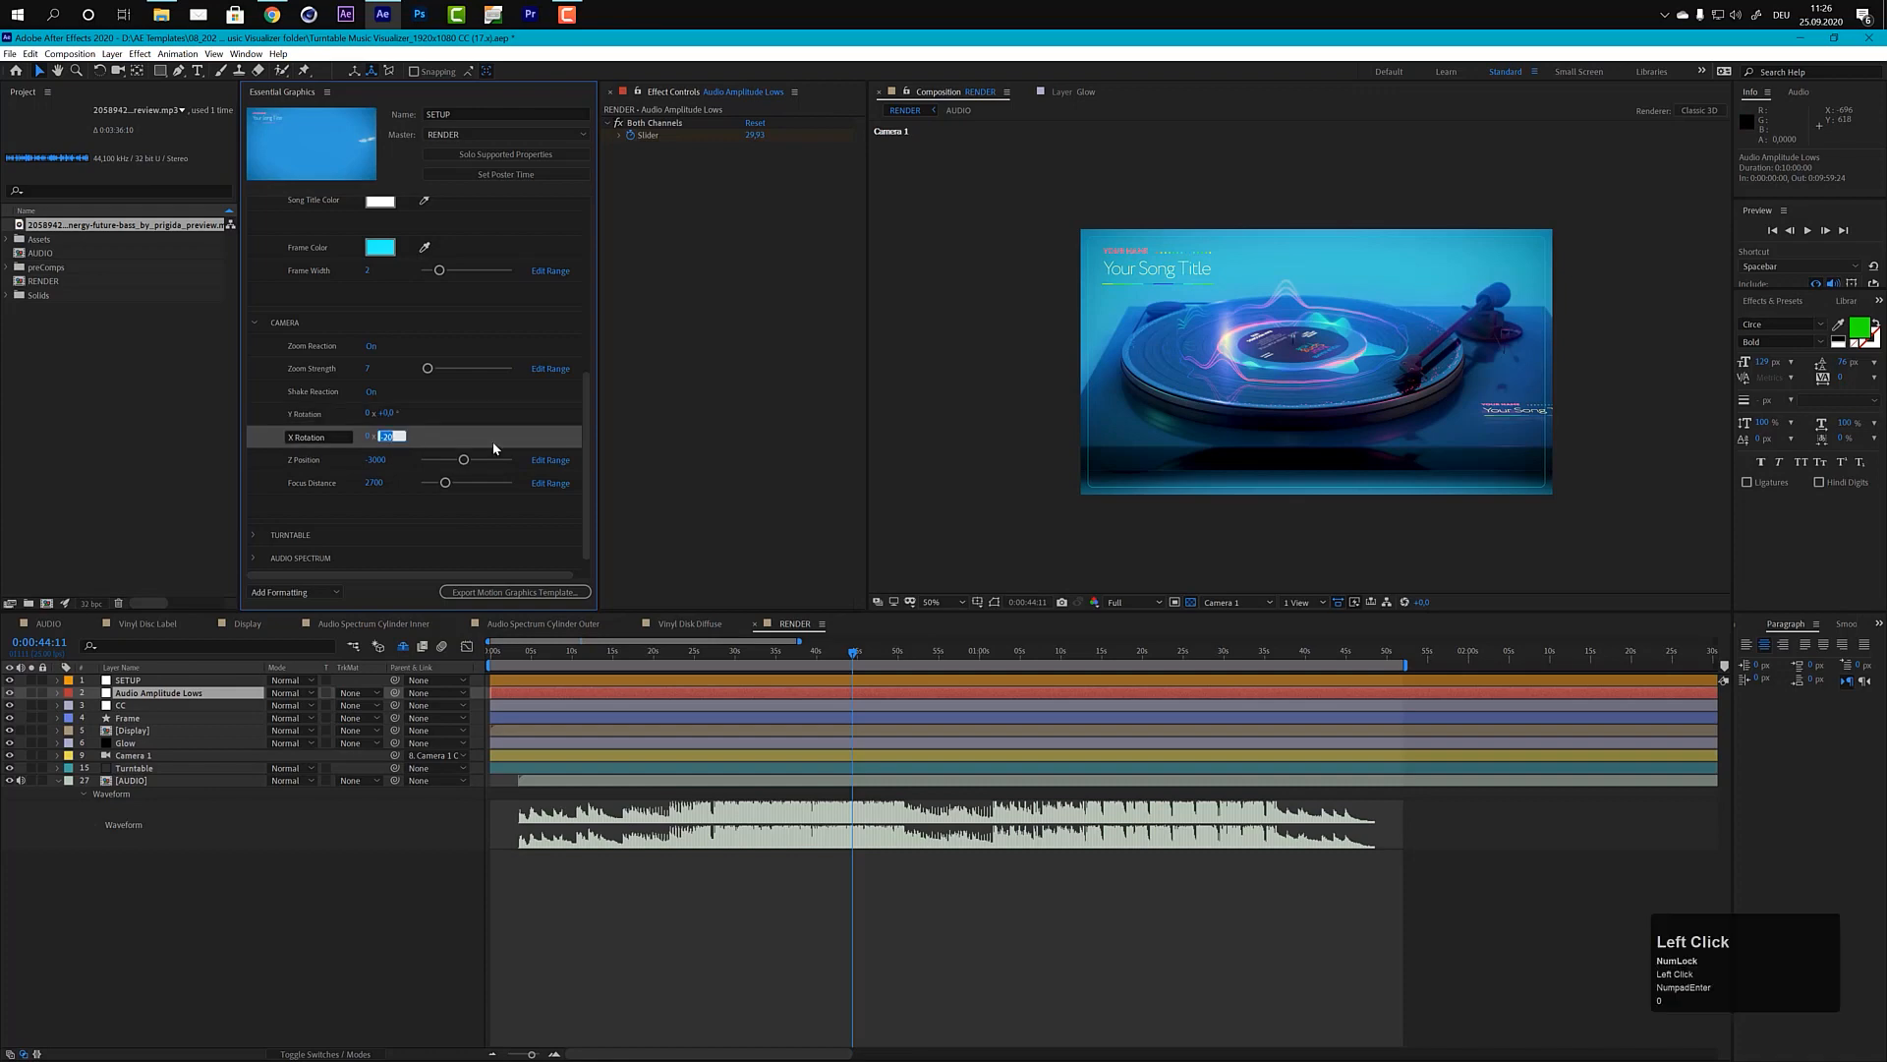
text(-10)
key(KP_Enter)
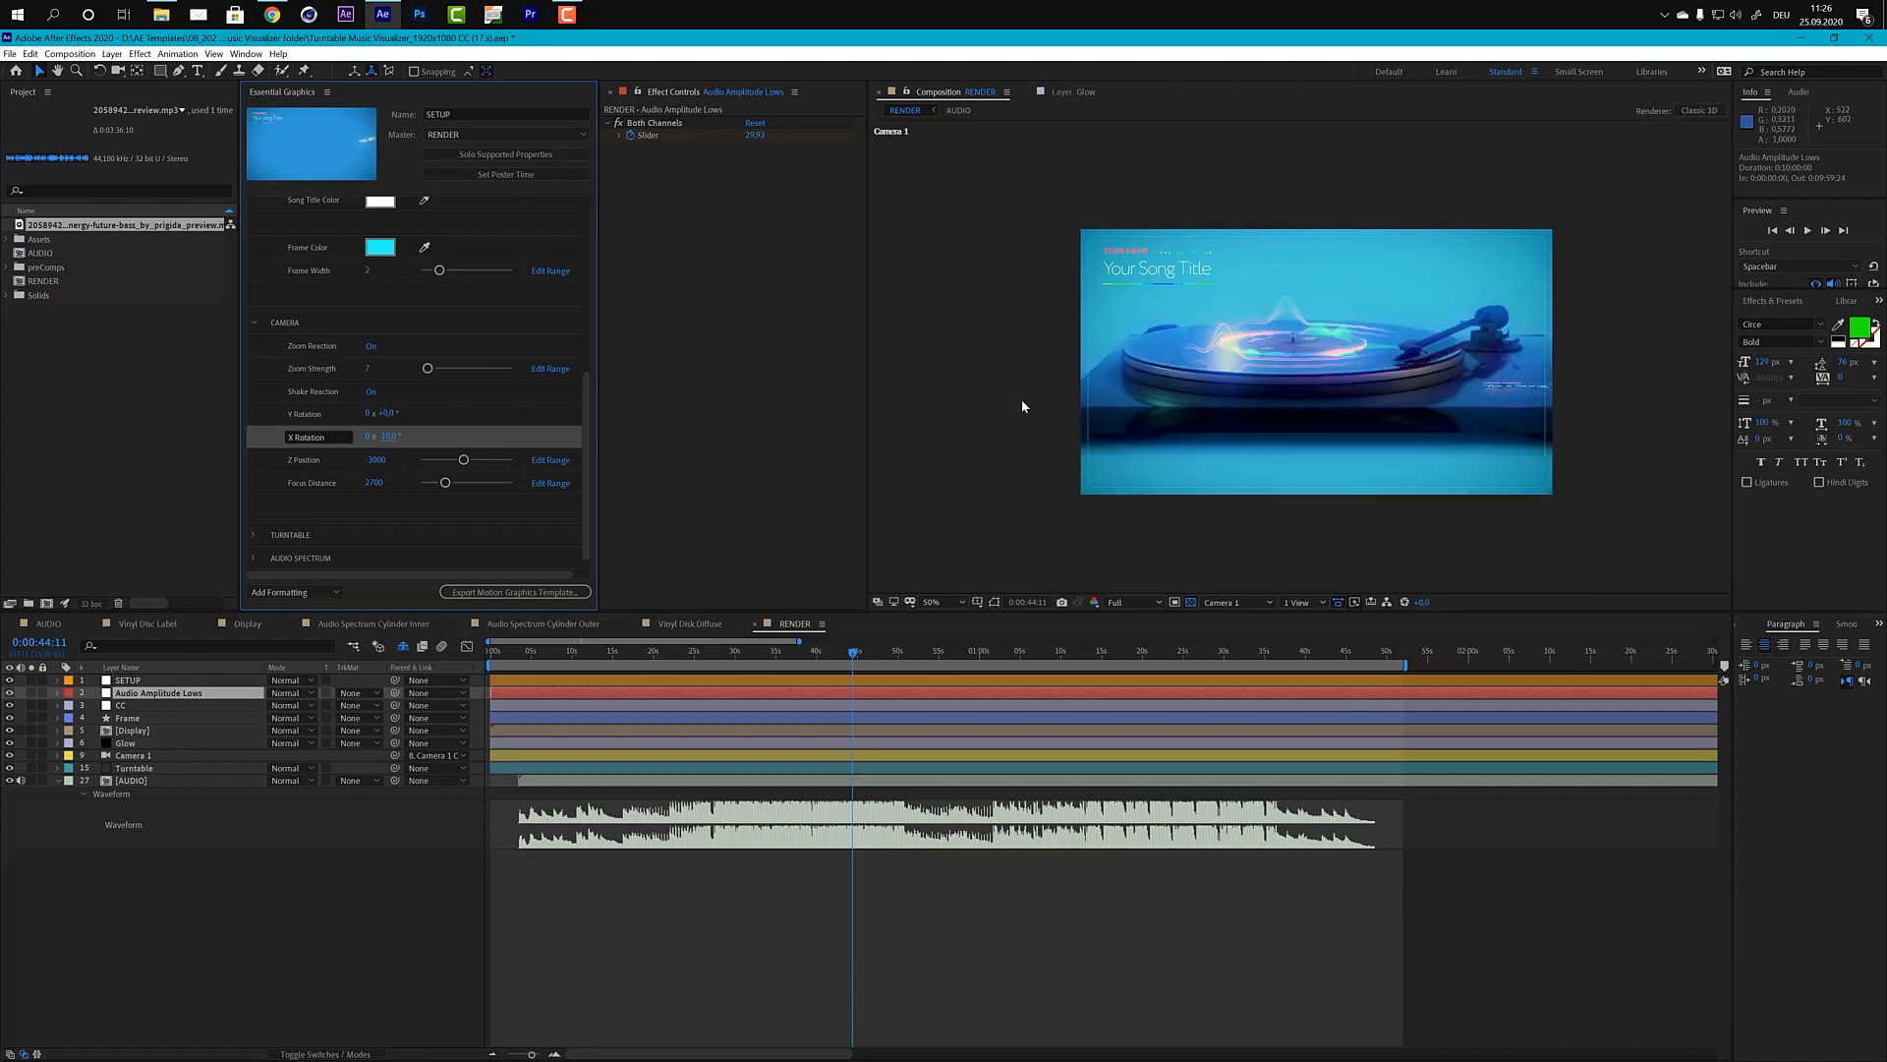
click(383, 438)
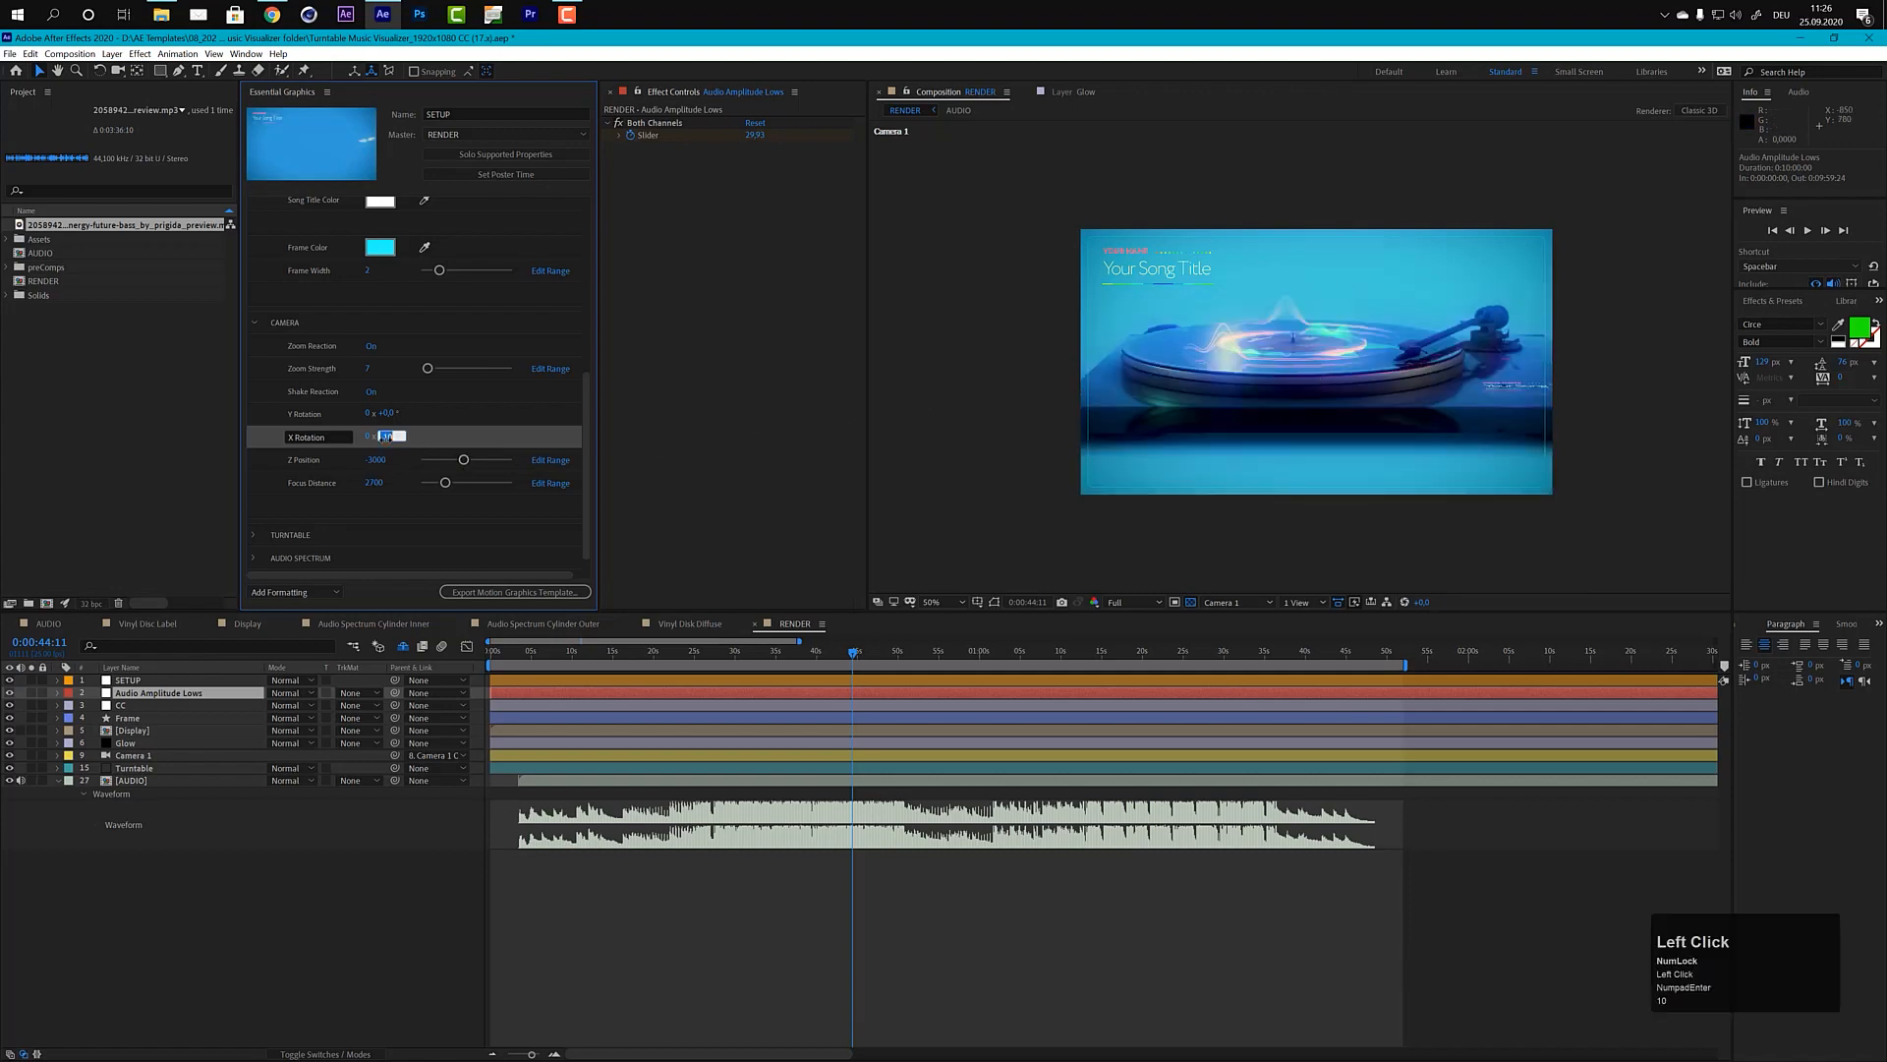
text(-90)
key(KP_Enter)
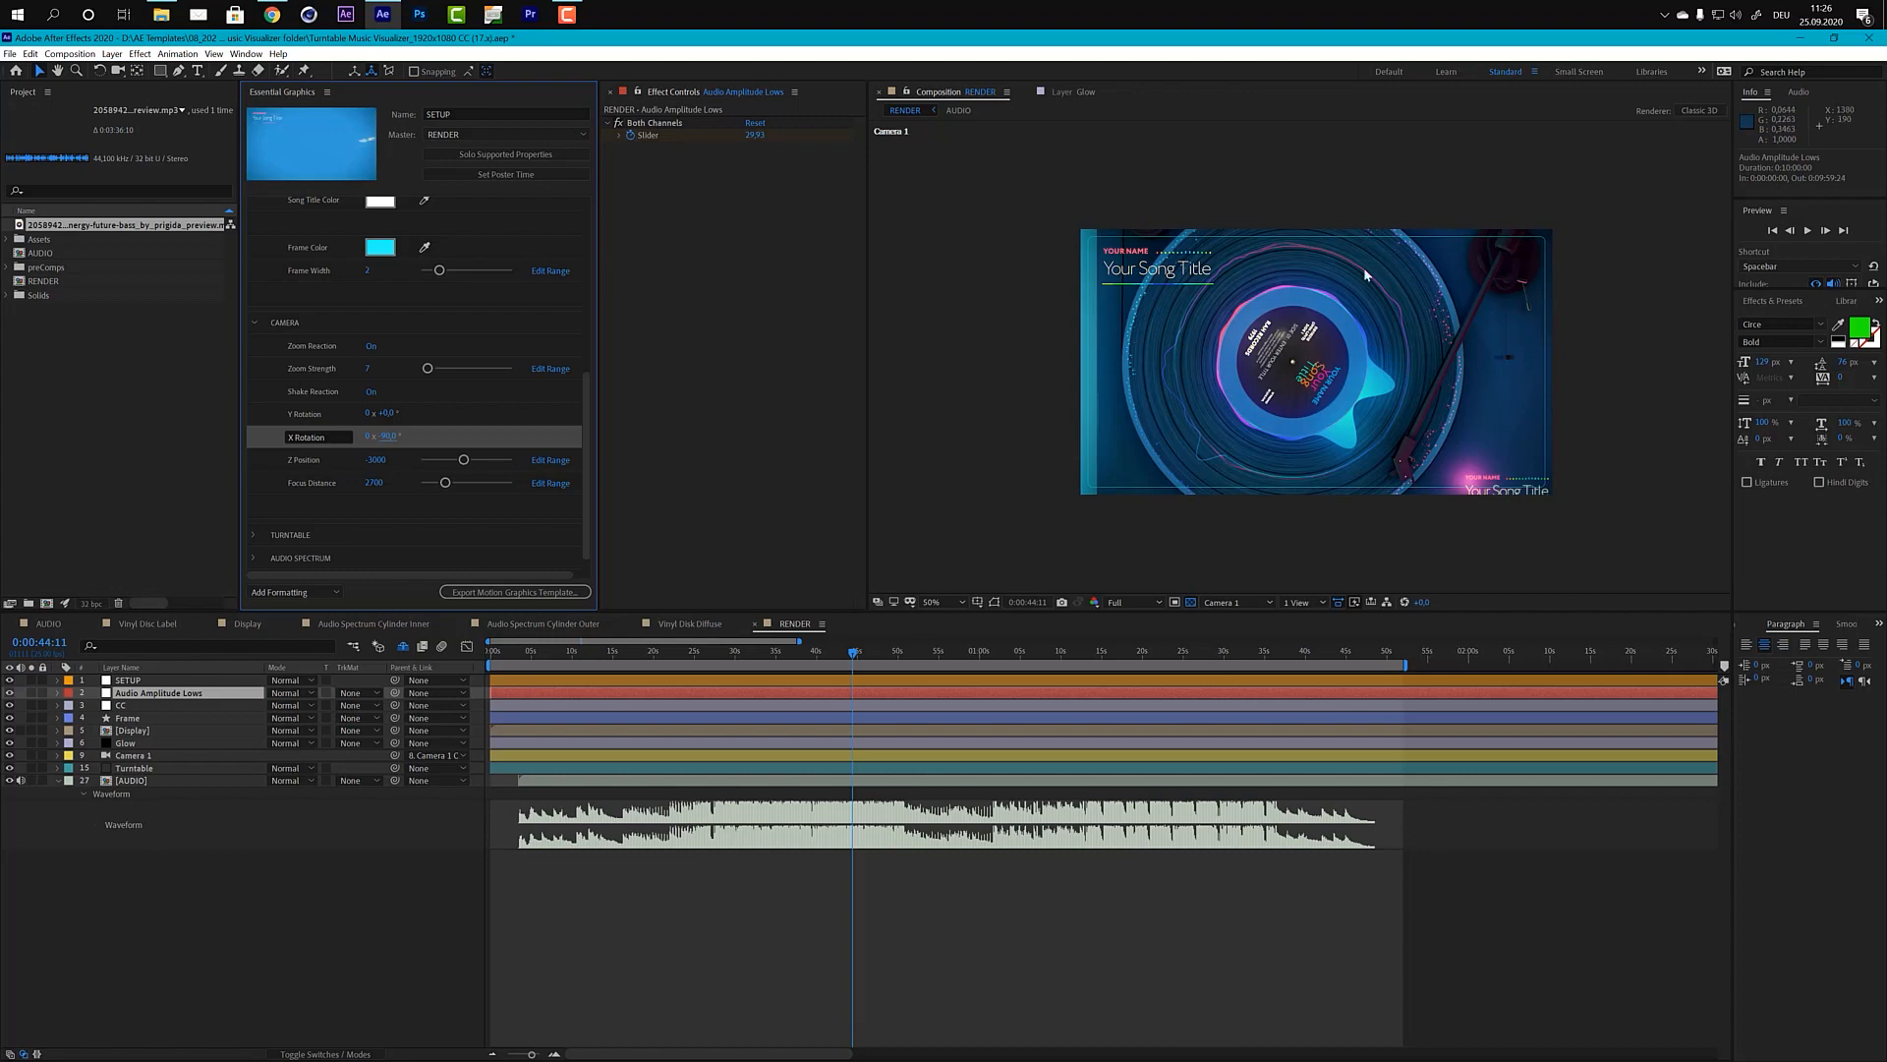
Step: Try camera Z Position values of -3500 and -4000 to move the camera farther from the turntable
click(306, 461)
click(378, 460)
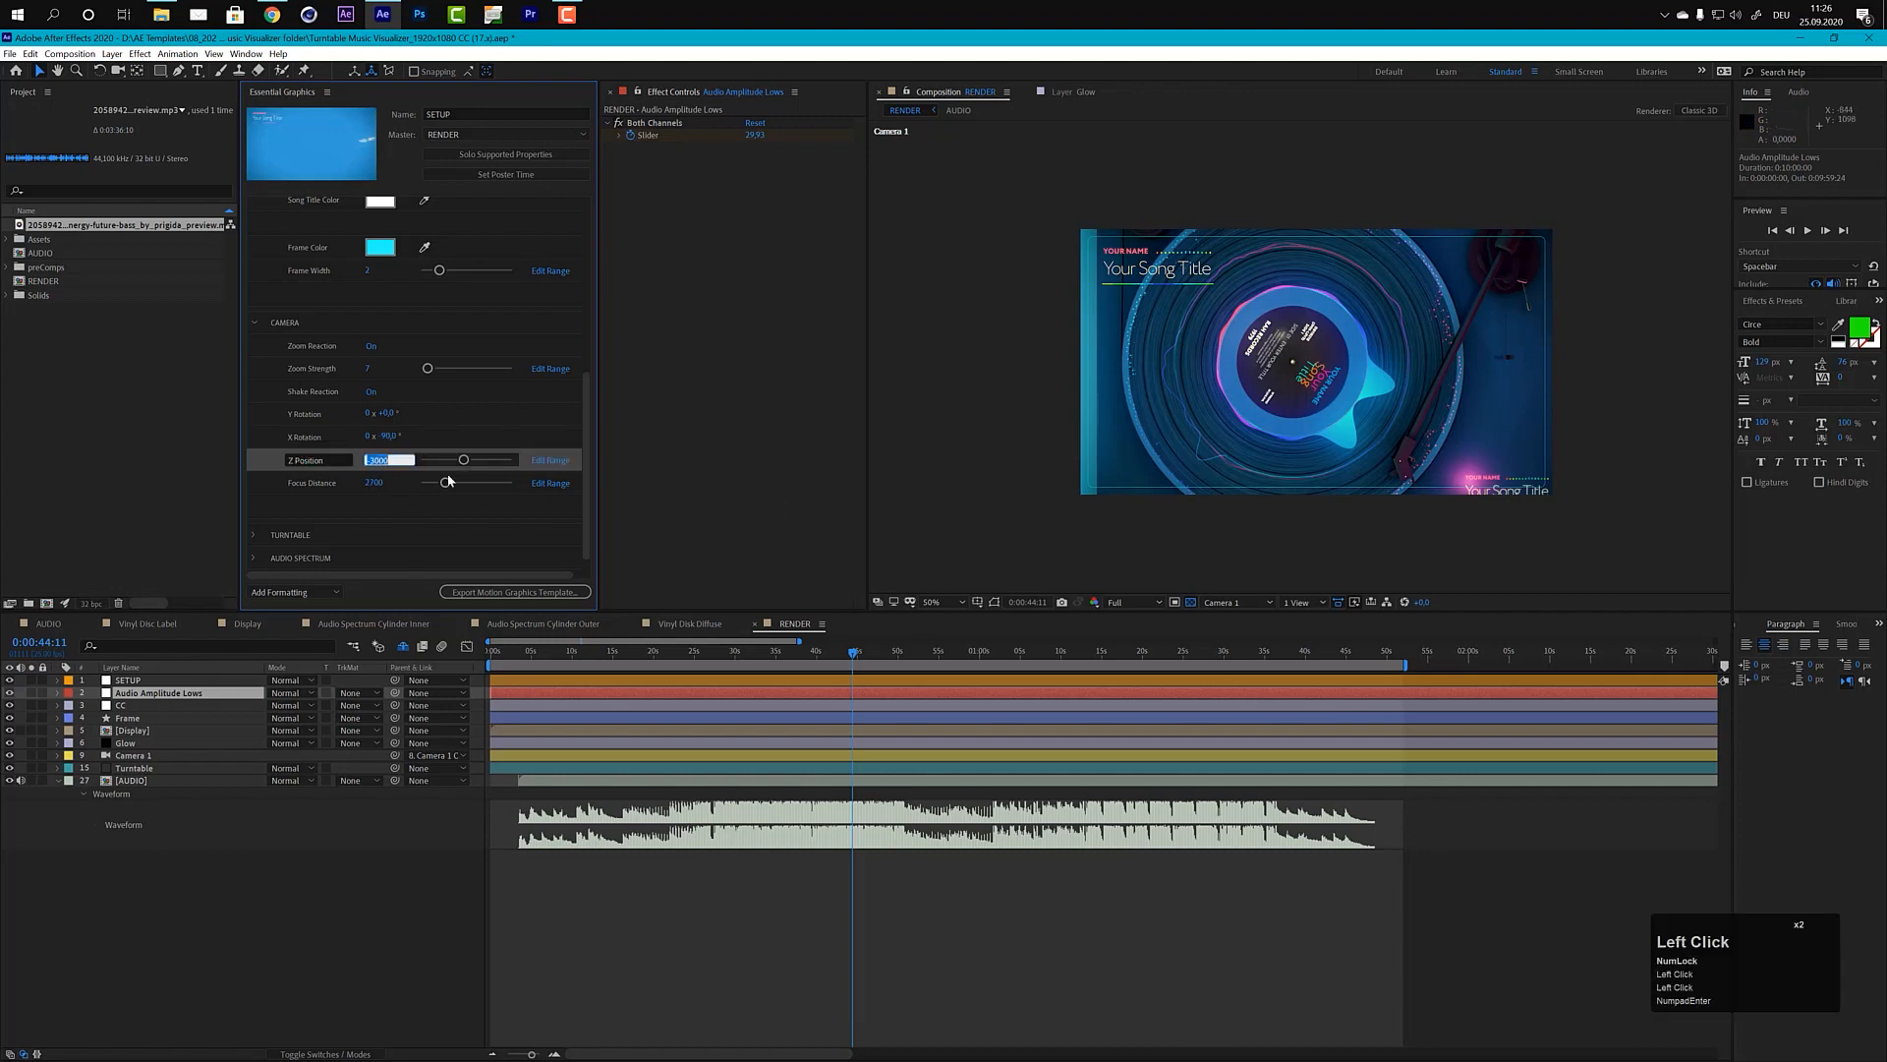
text(-3500)
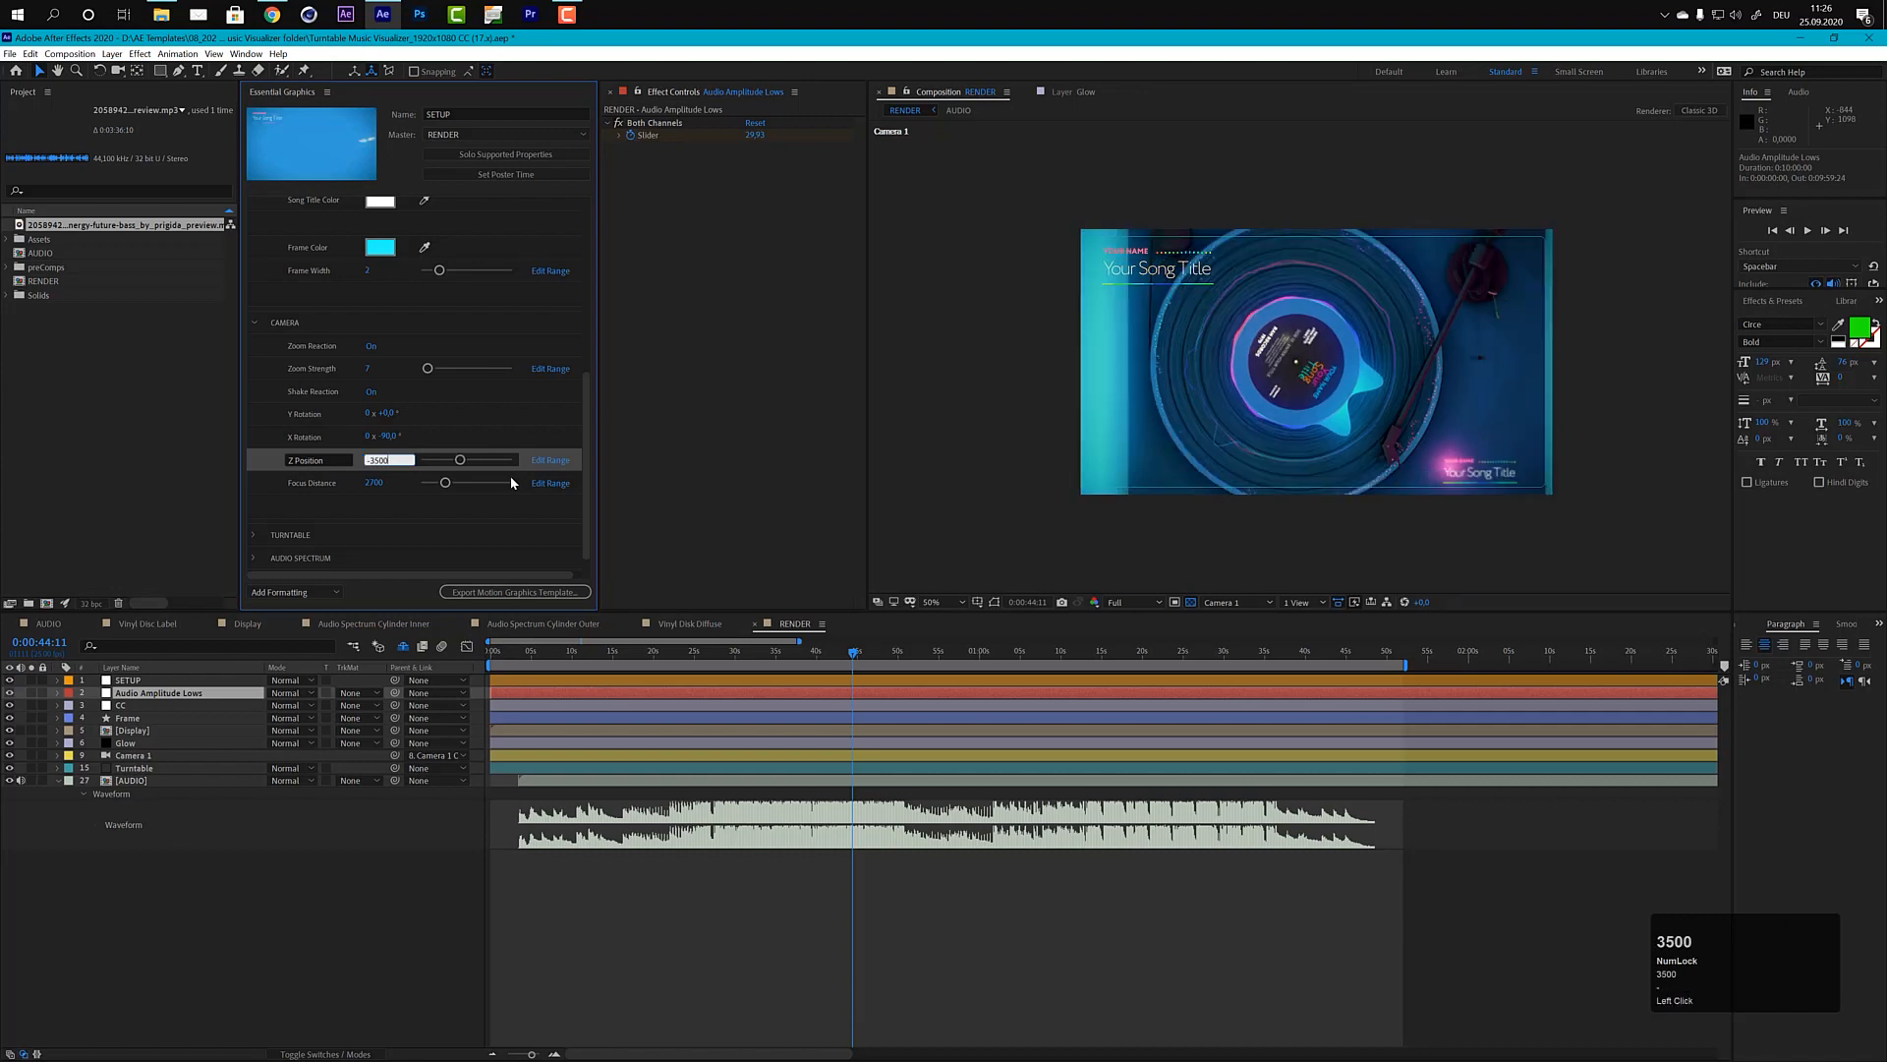
key(KP_Enter)
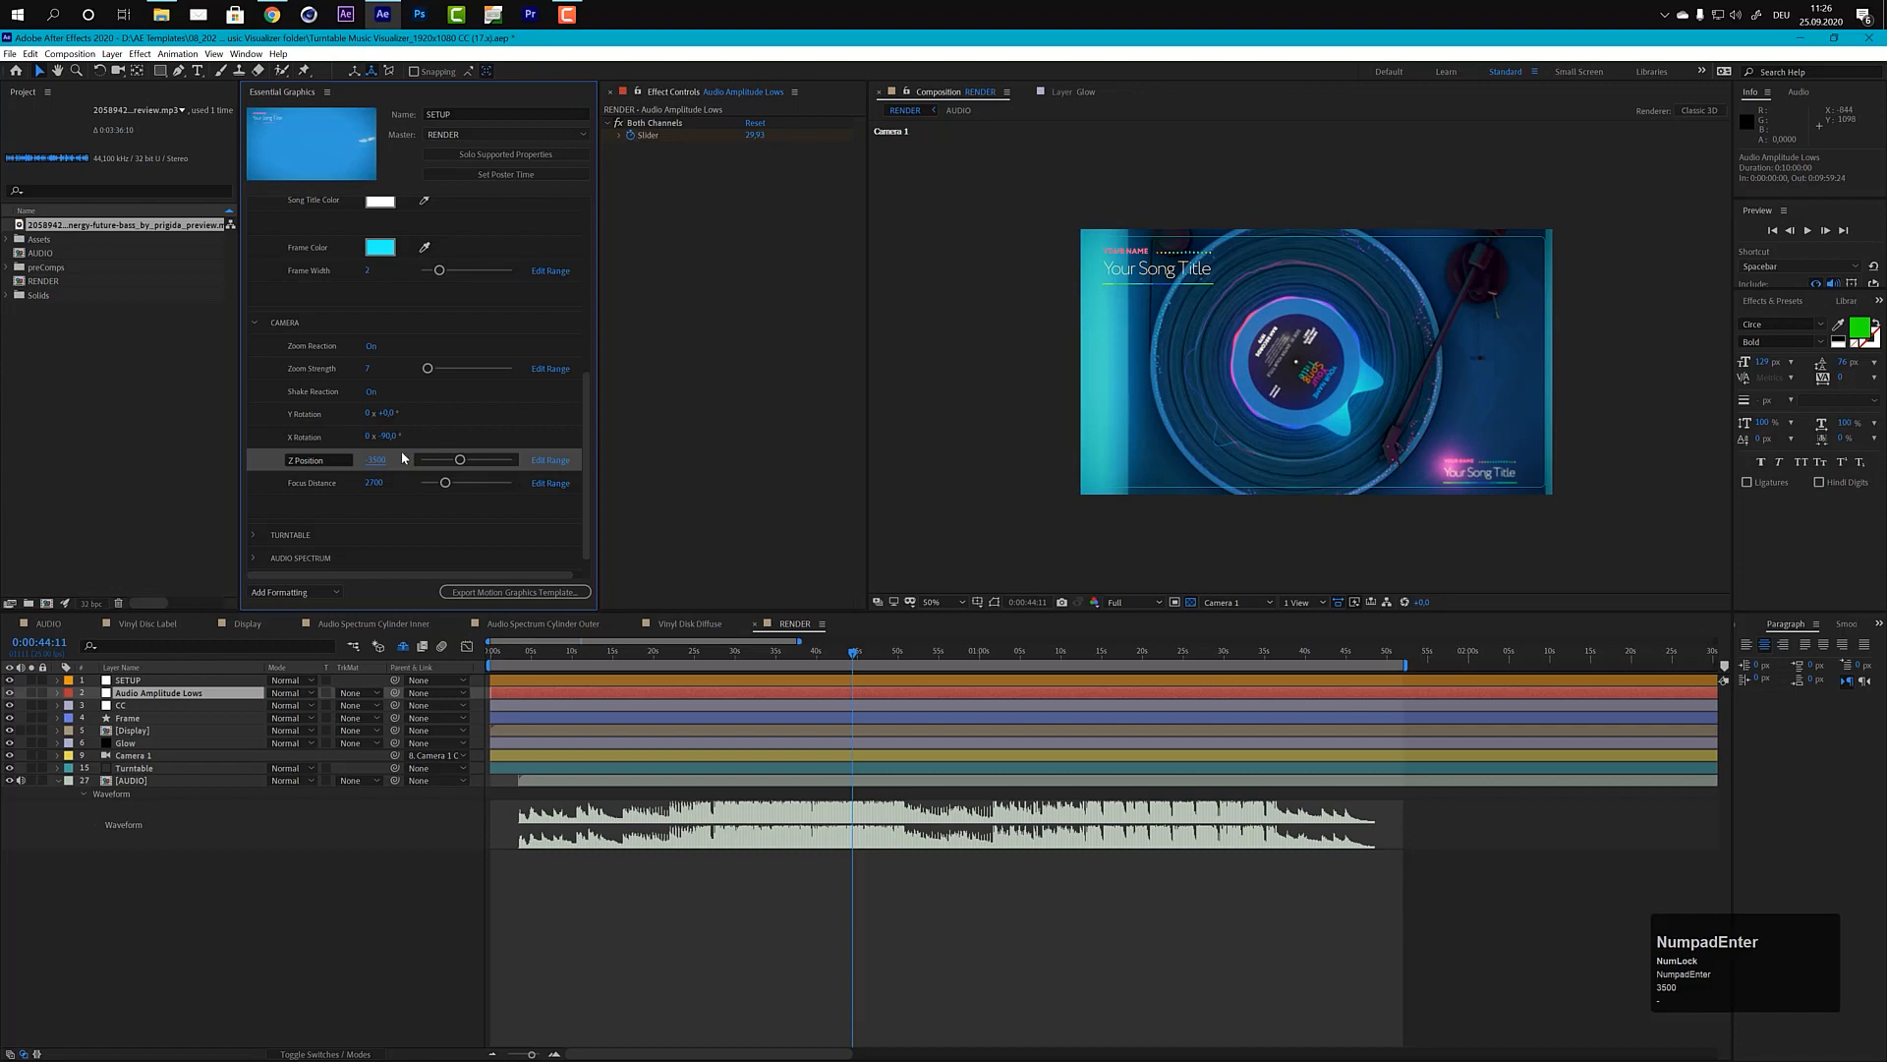
click(374, 461)
text(-400)
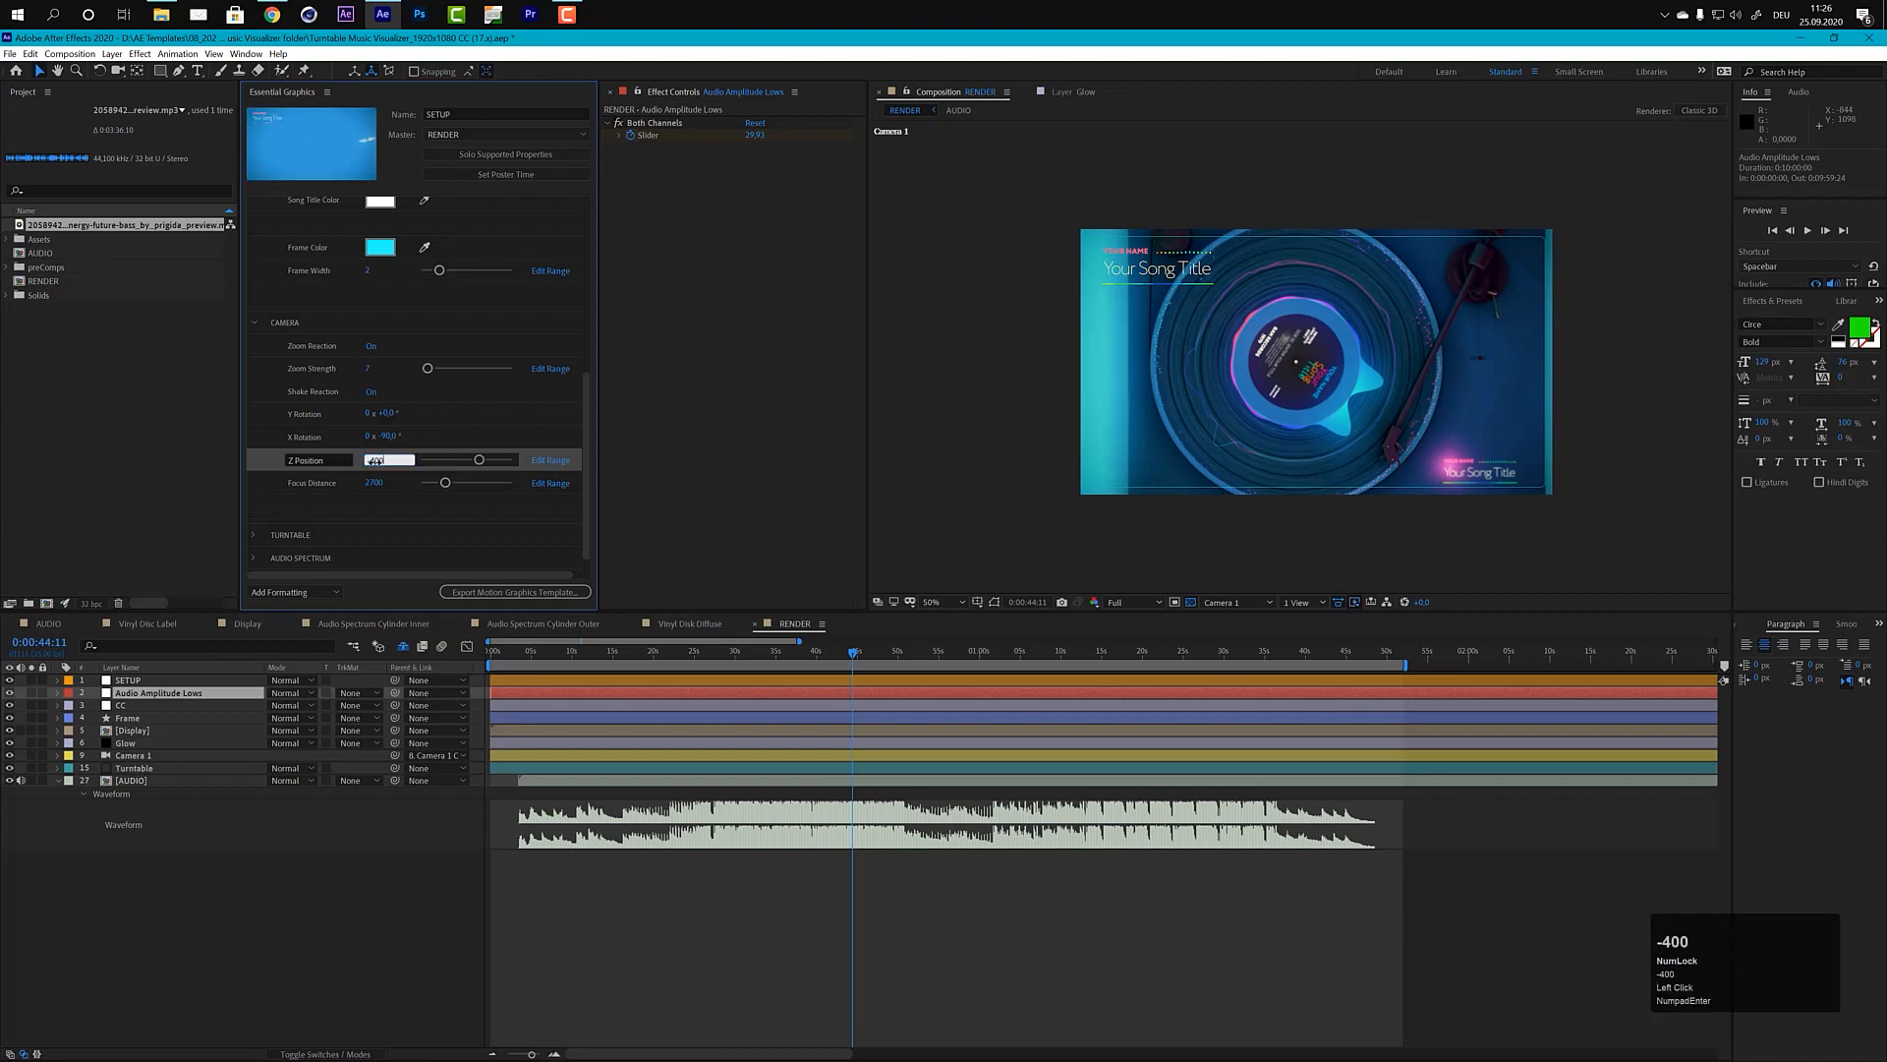
key(KP_Enter)
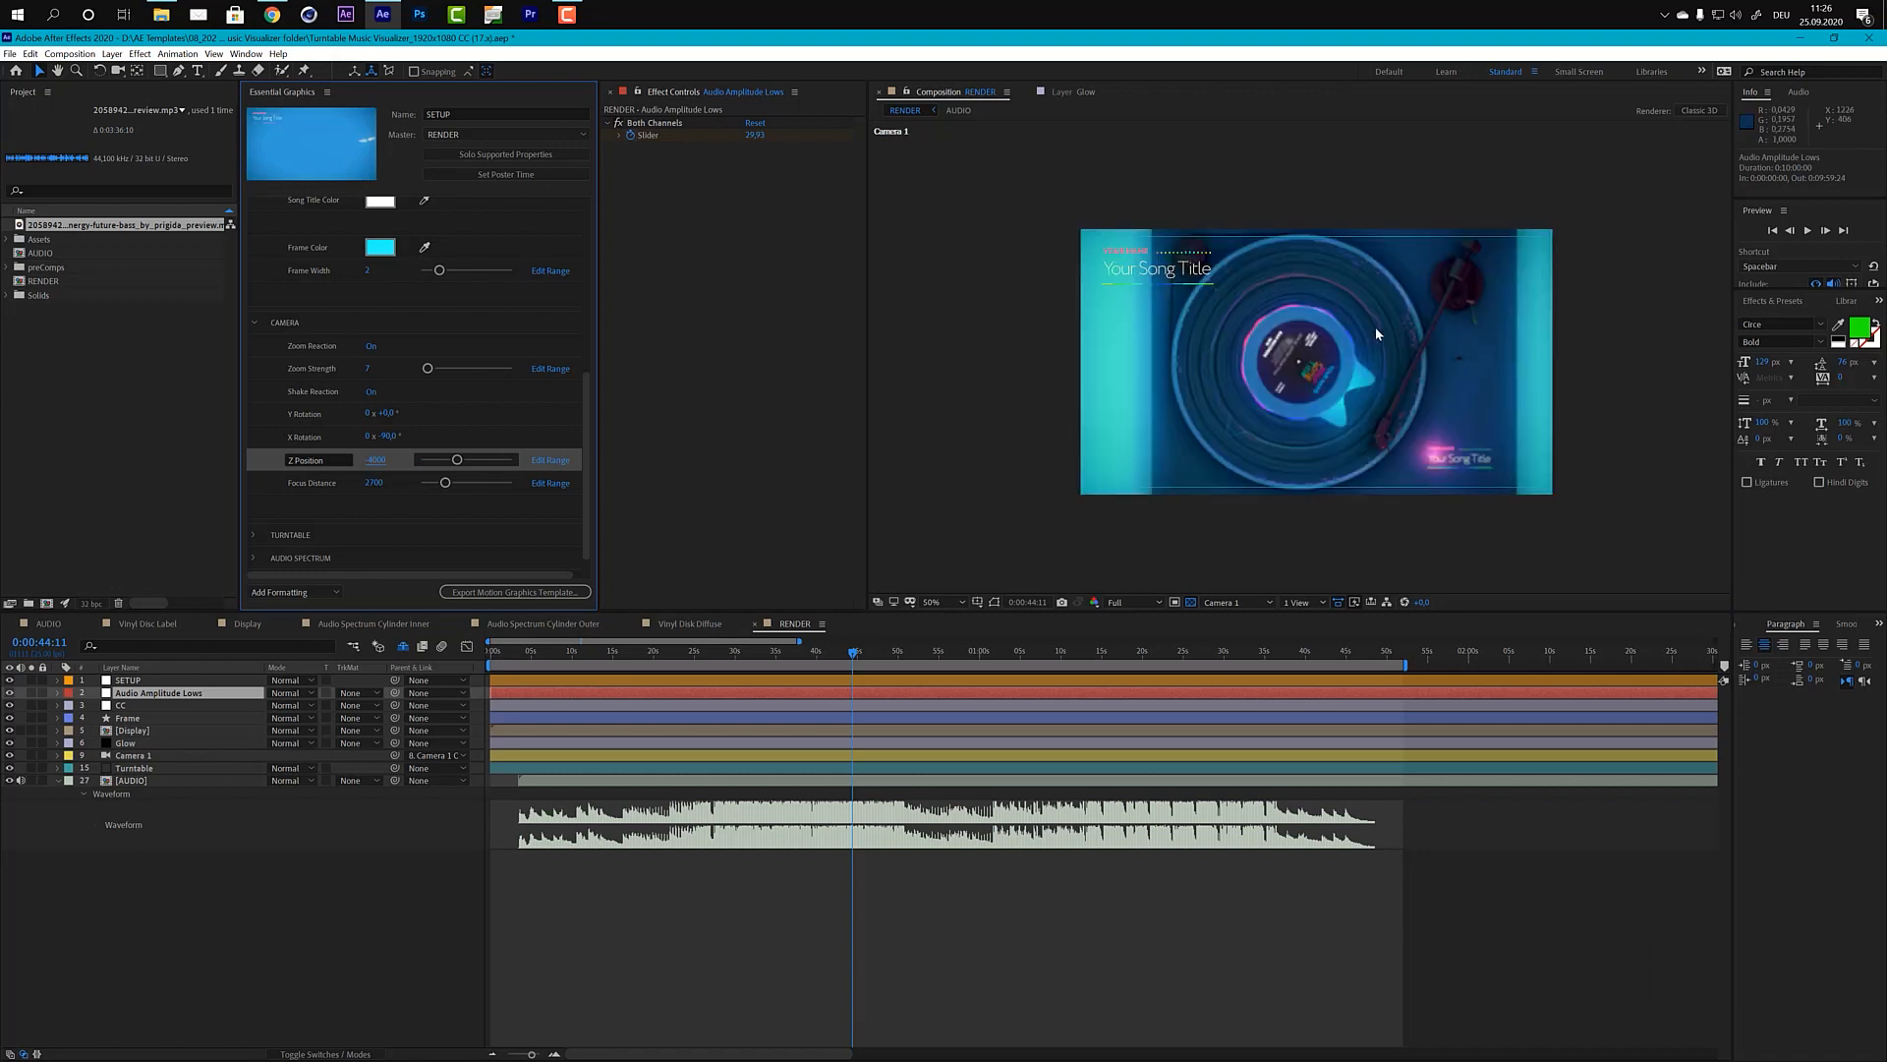
Step: Set the camera's Focus Distance to 3900
click(375, 483)
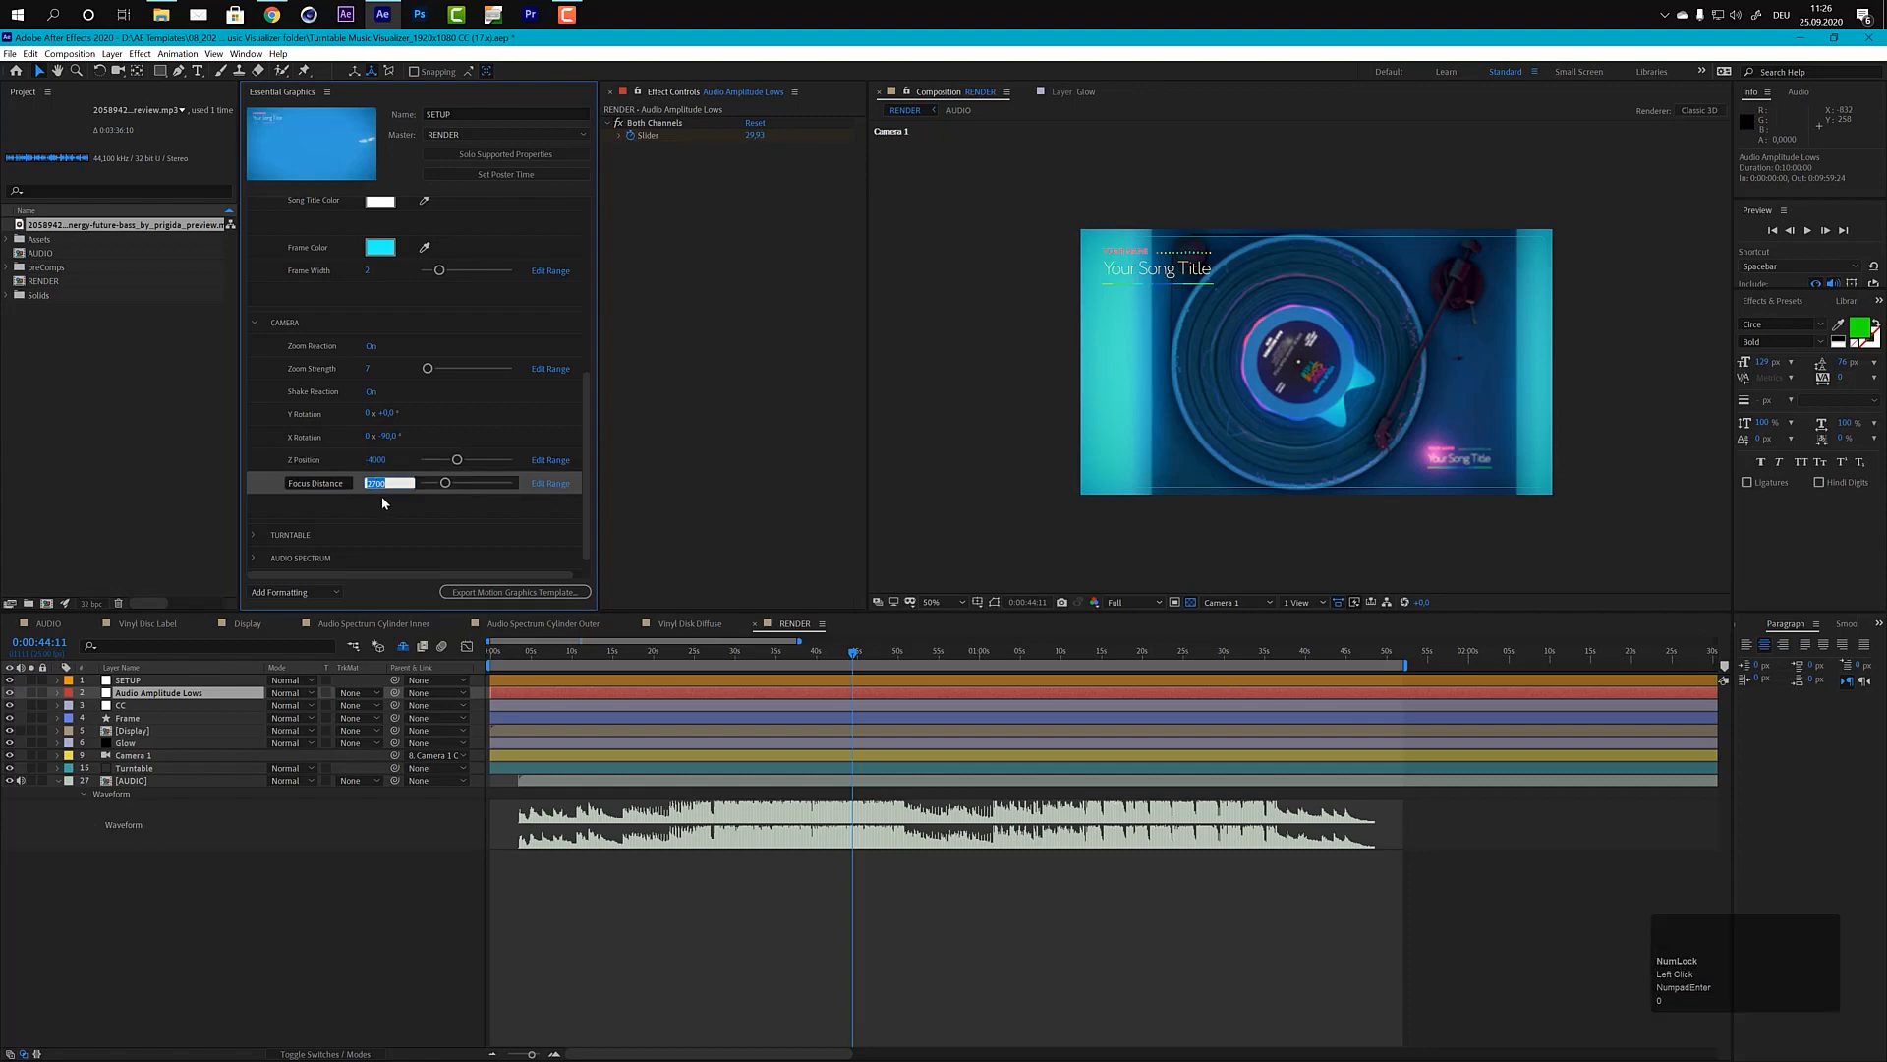
text(3900)
key(KP_Enter)
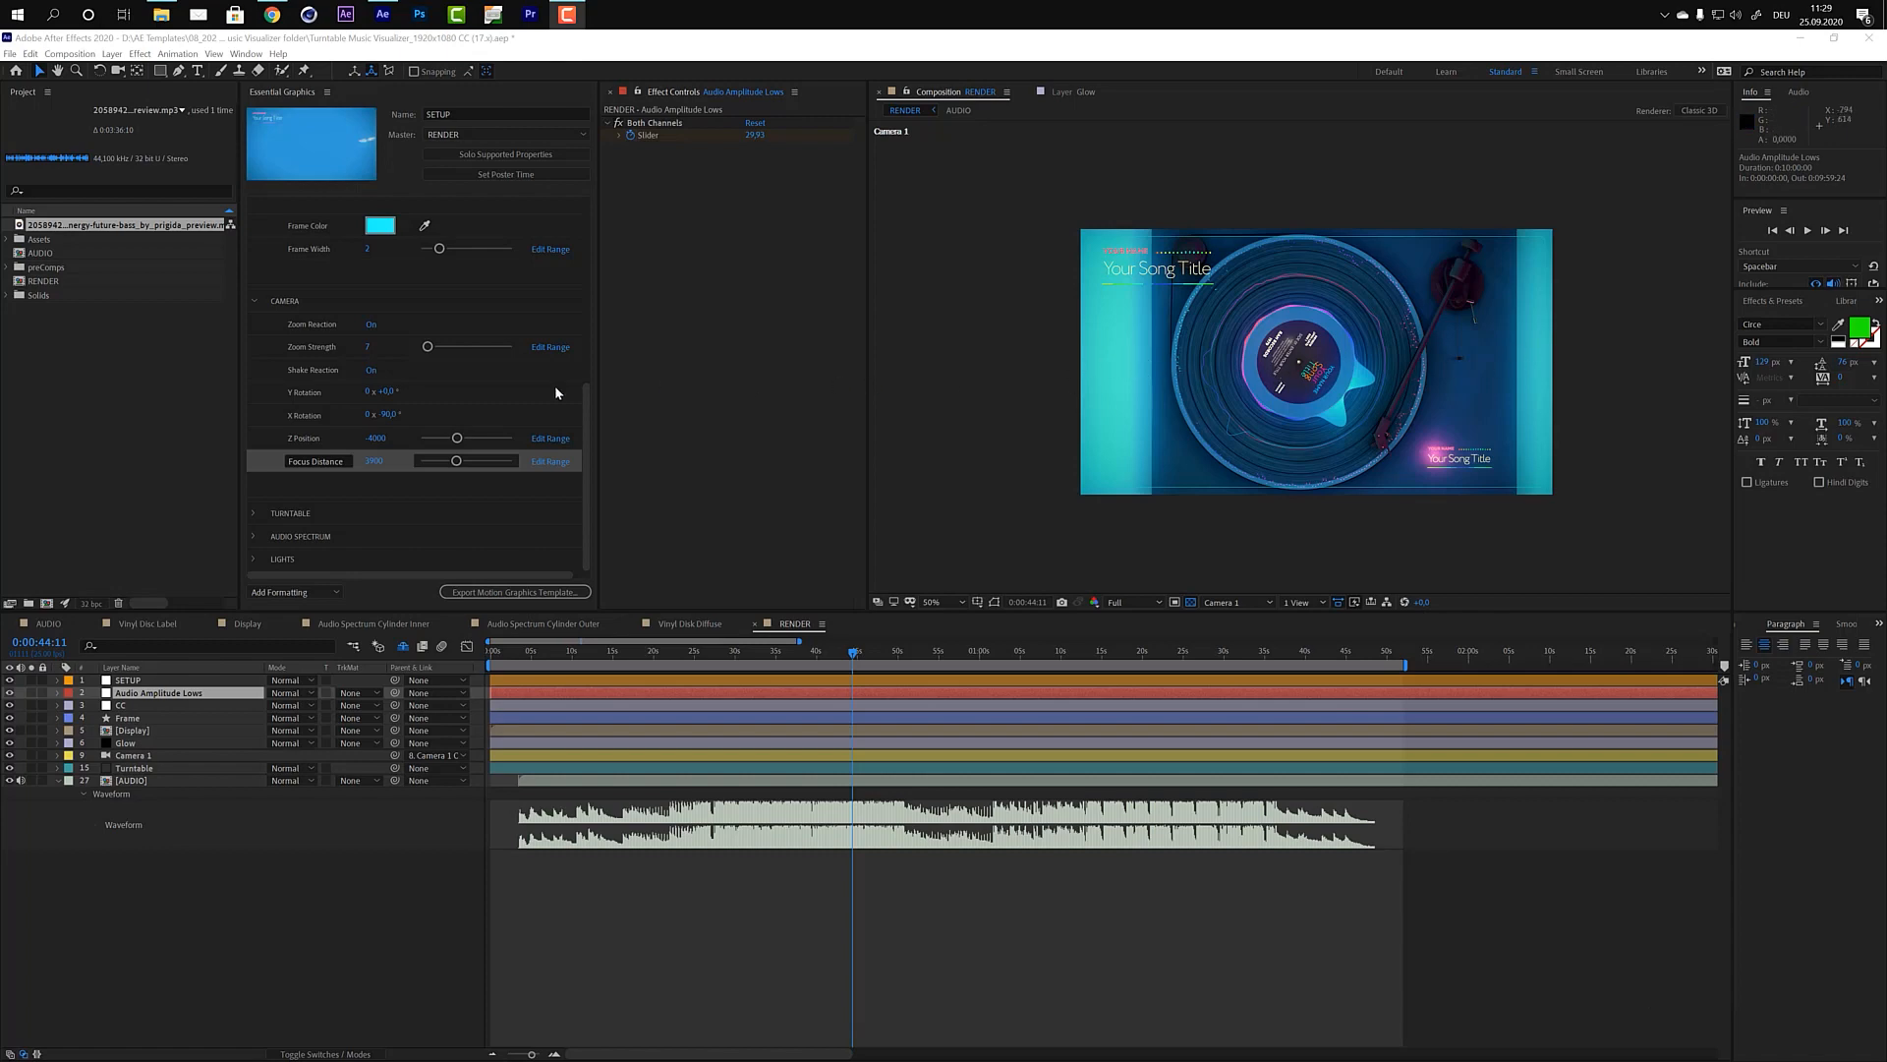
Step: Expand the Turntable settings with the Display subgroup collapsed, and set the turntable's X Position to 960
click(260, 512)
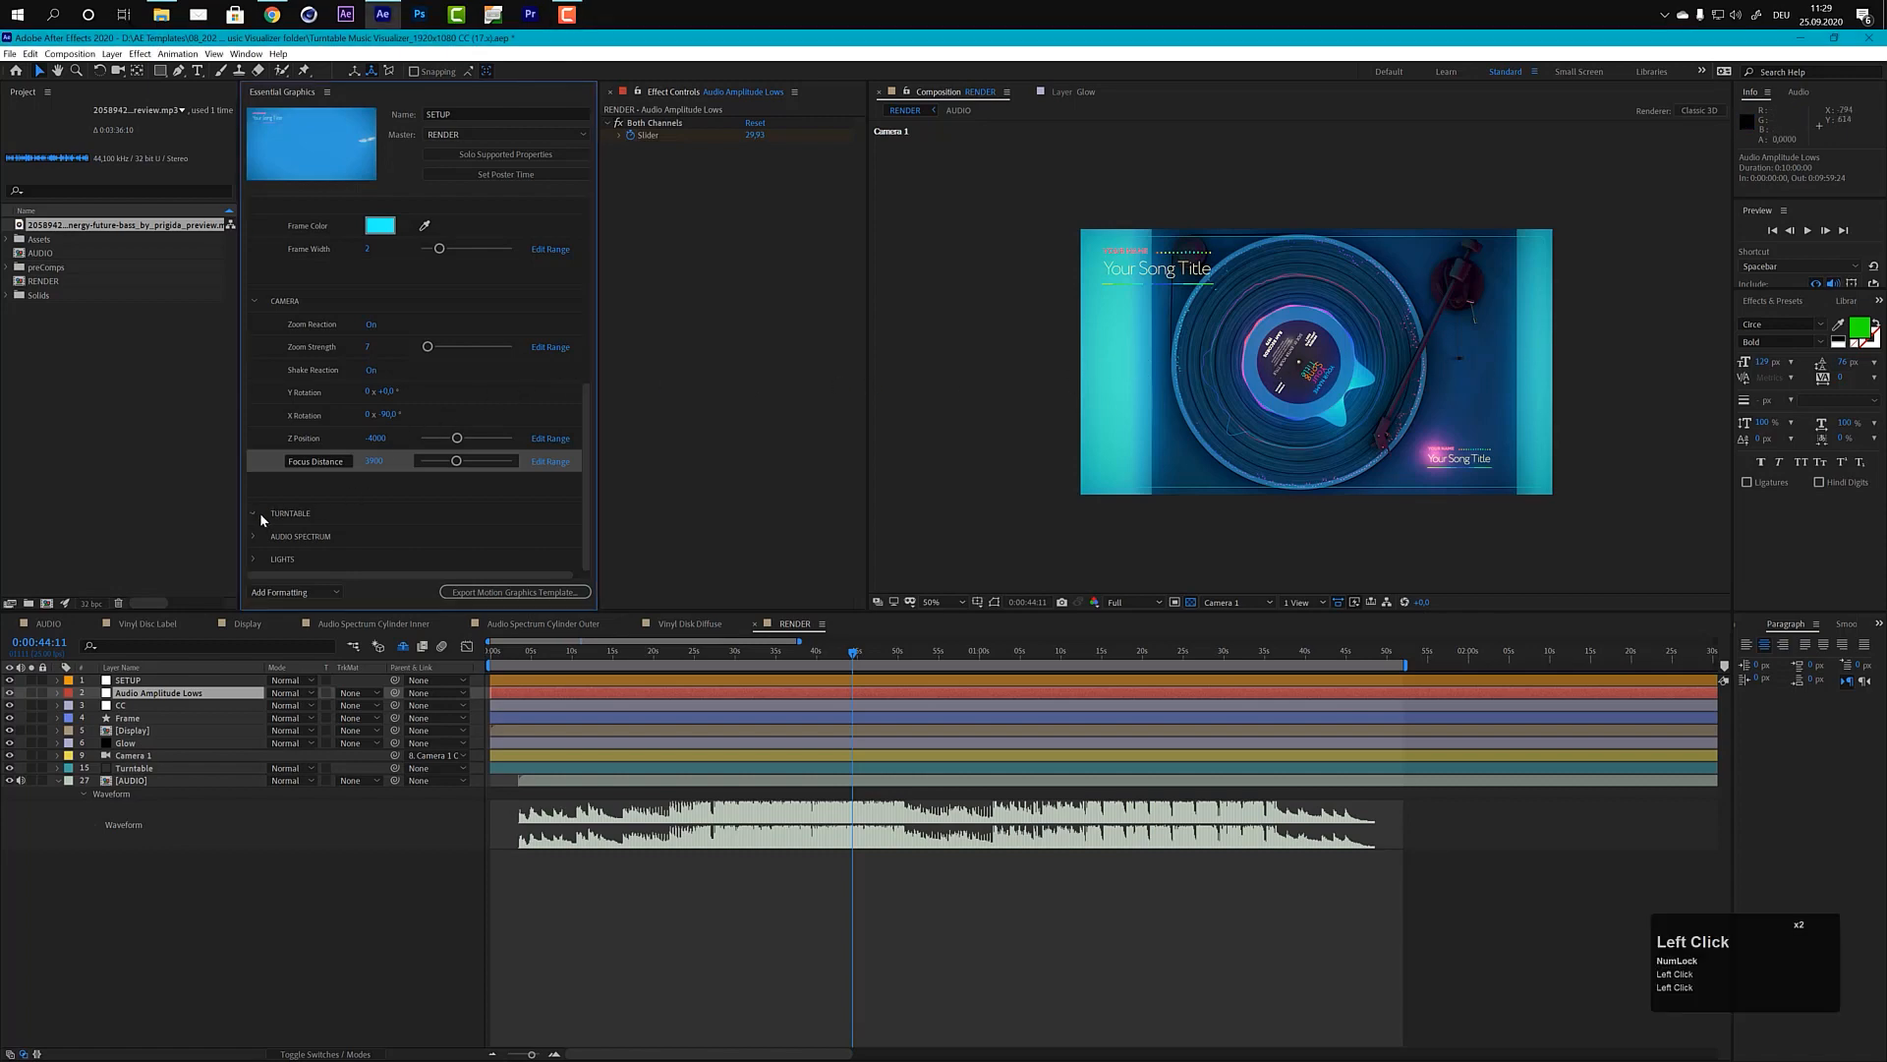
click(259, 511)
drag(588, 390, 504, 438)
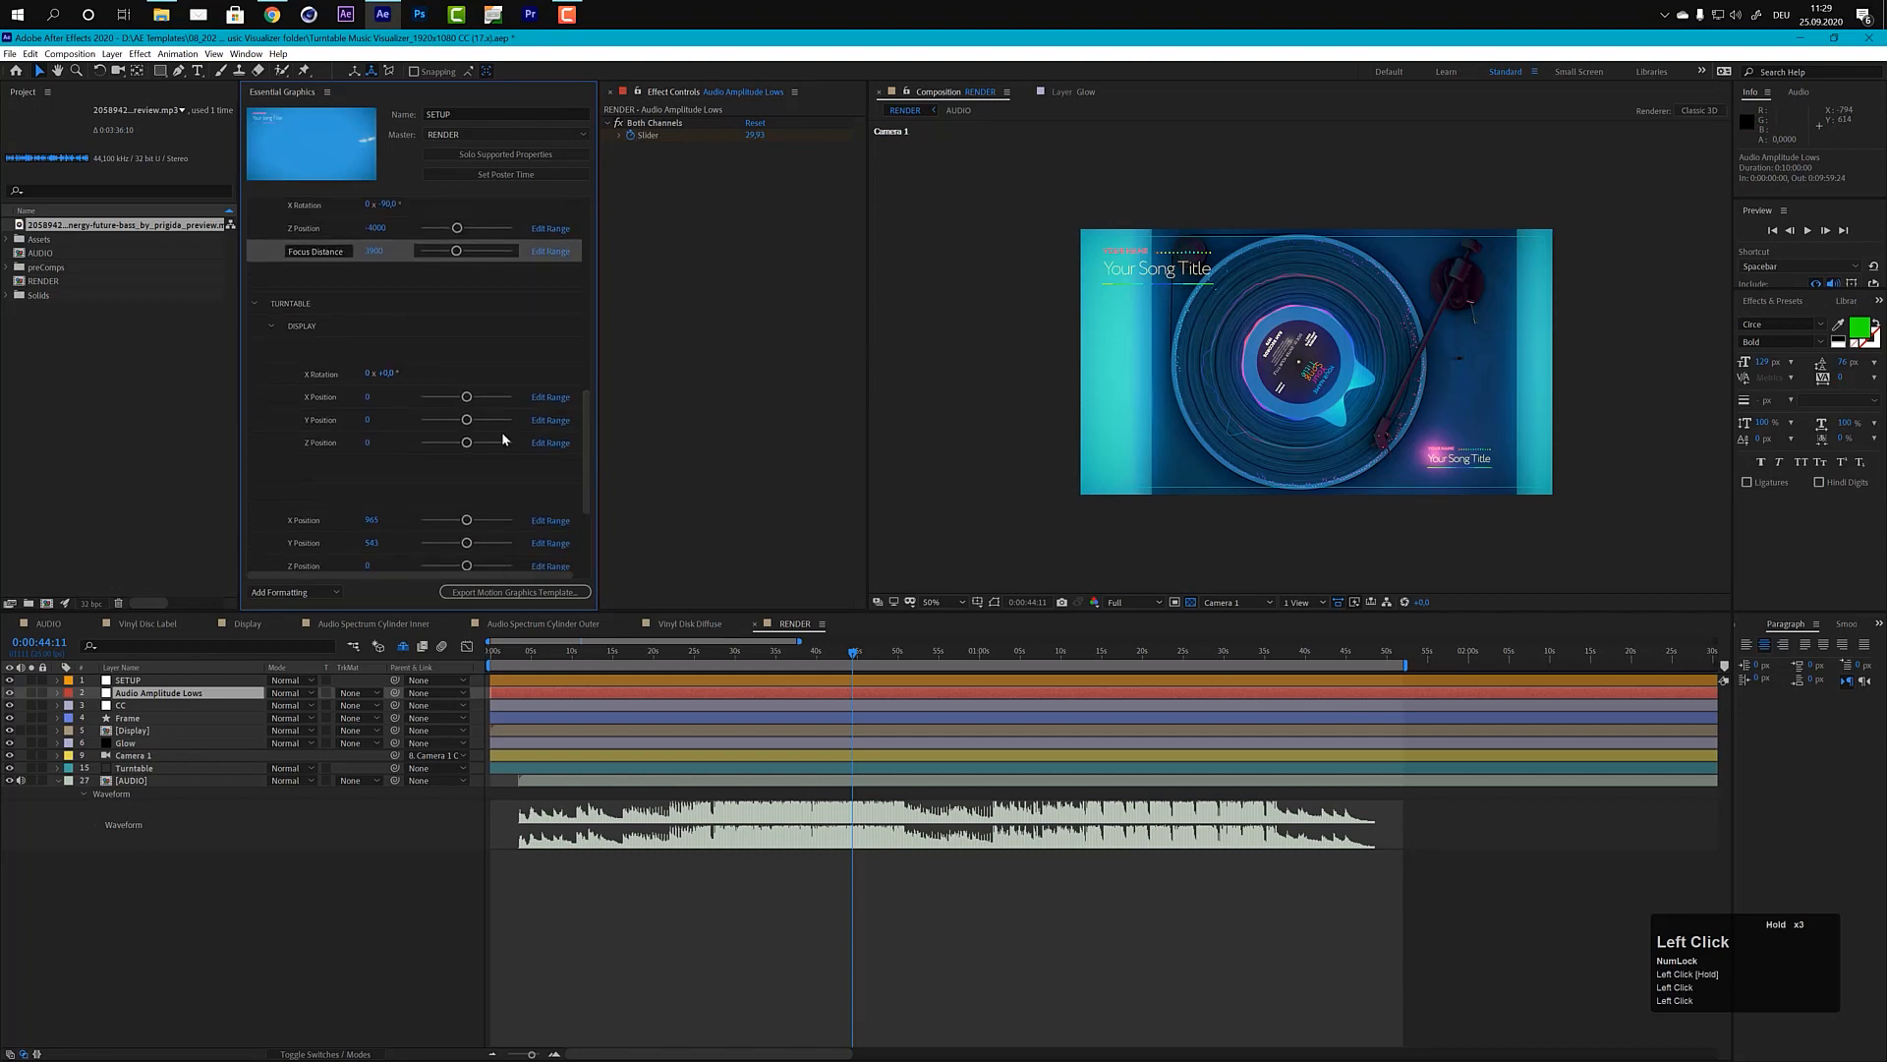
click(273, 325)
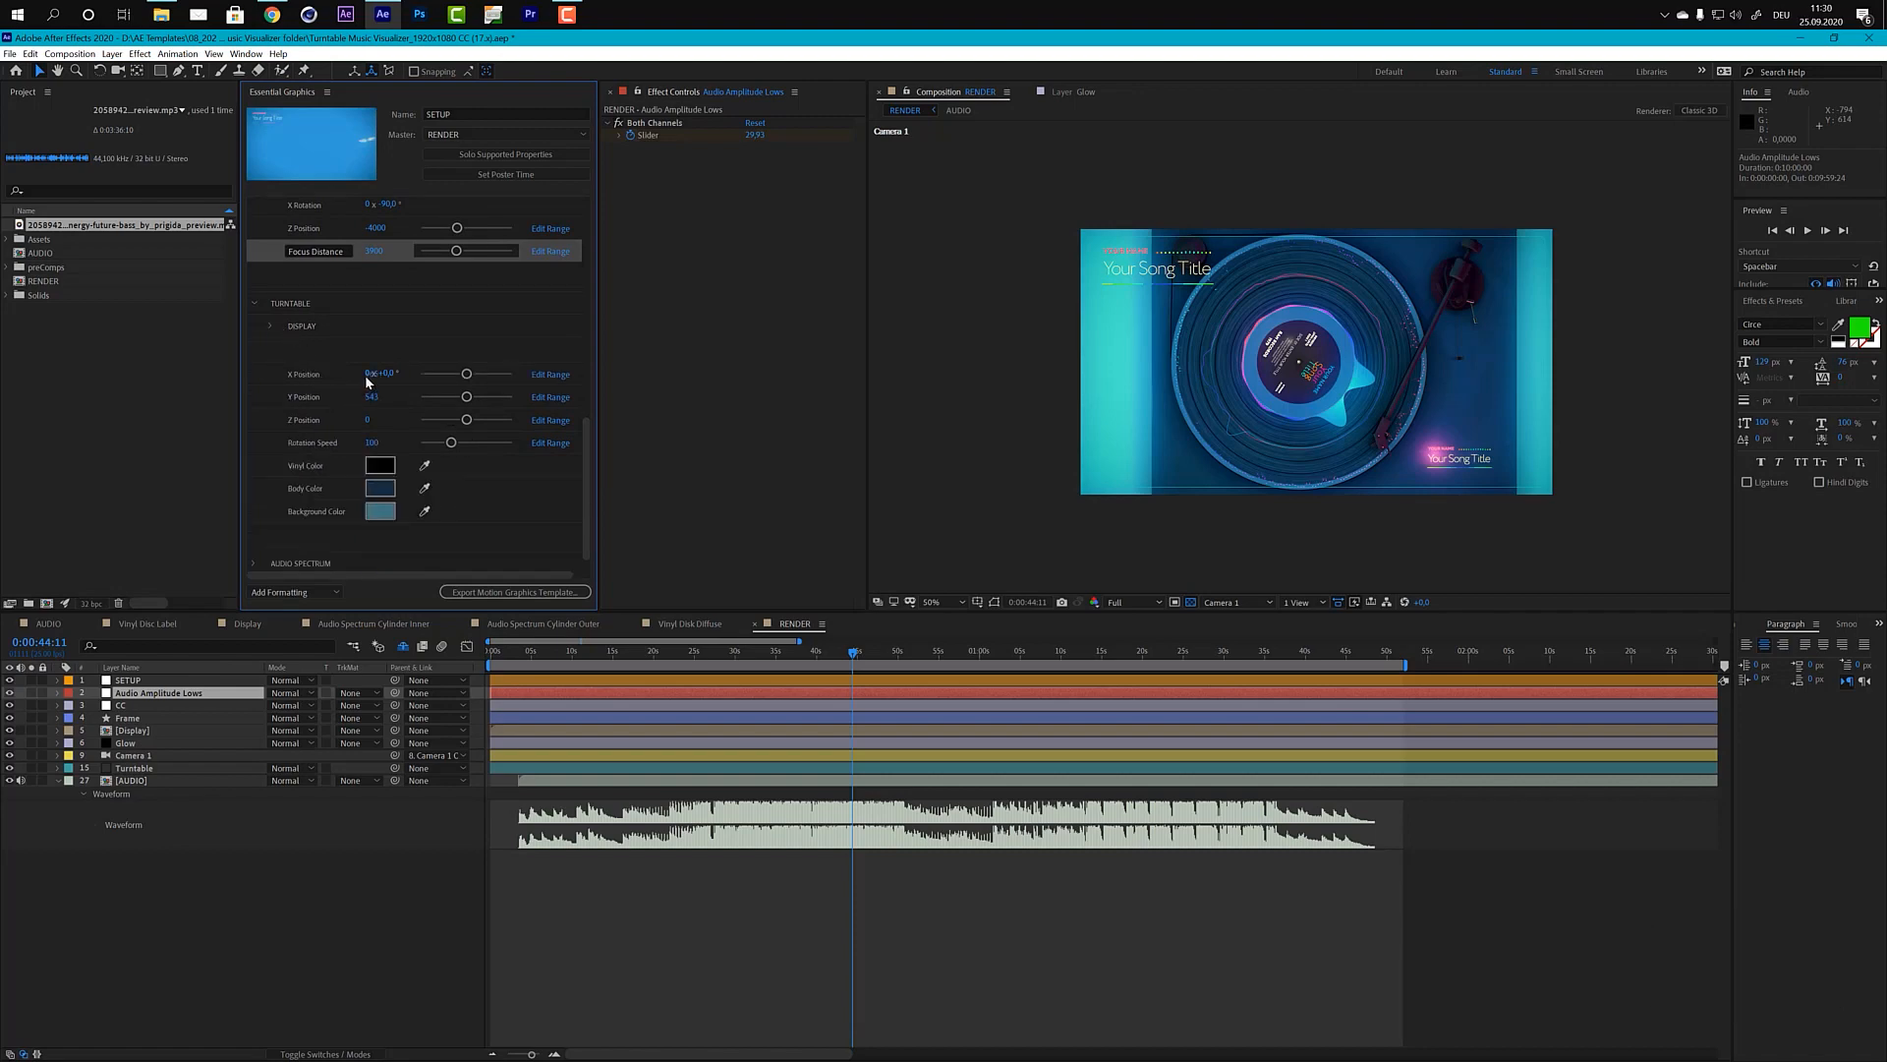
double_click(367, 375)
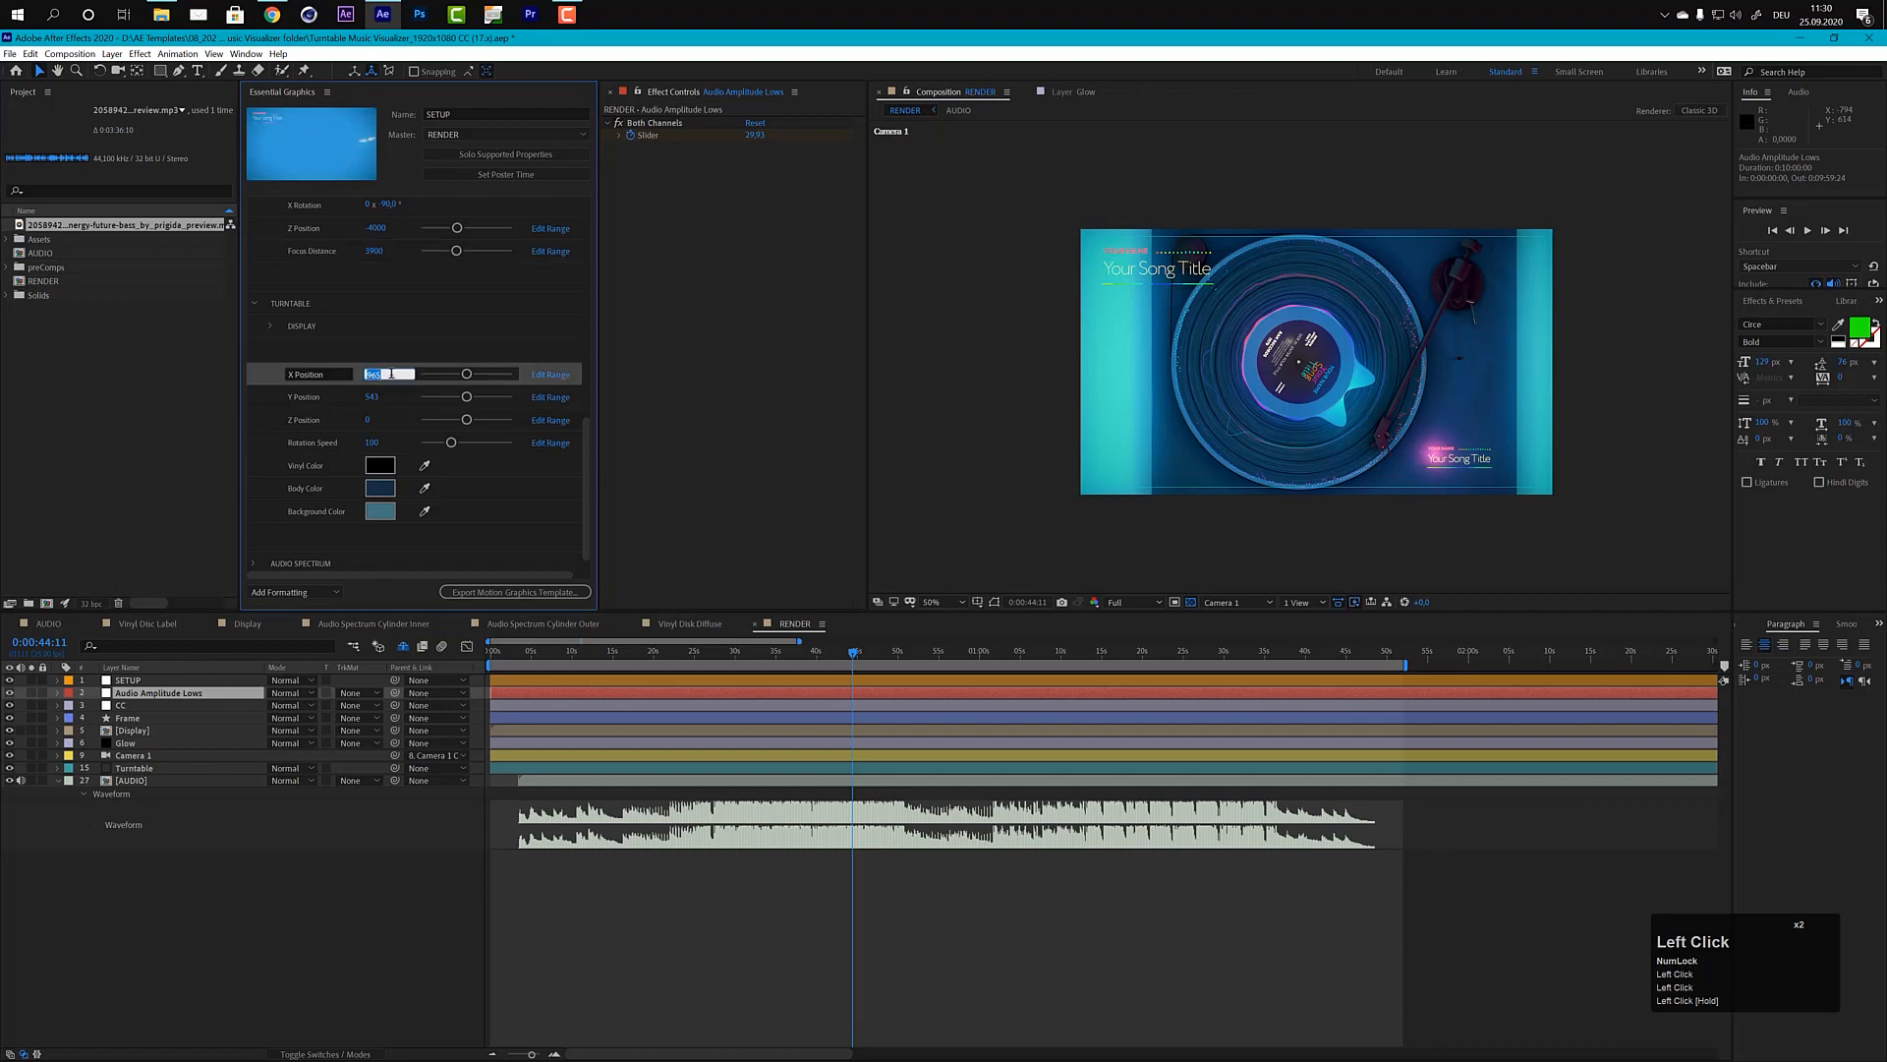
click(391, 375)
drag(388, 374, 367, 377)
text(960)
key(KP_Enter)
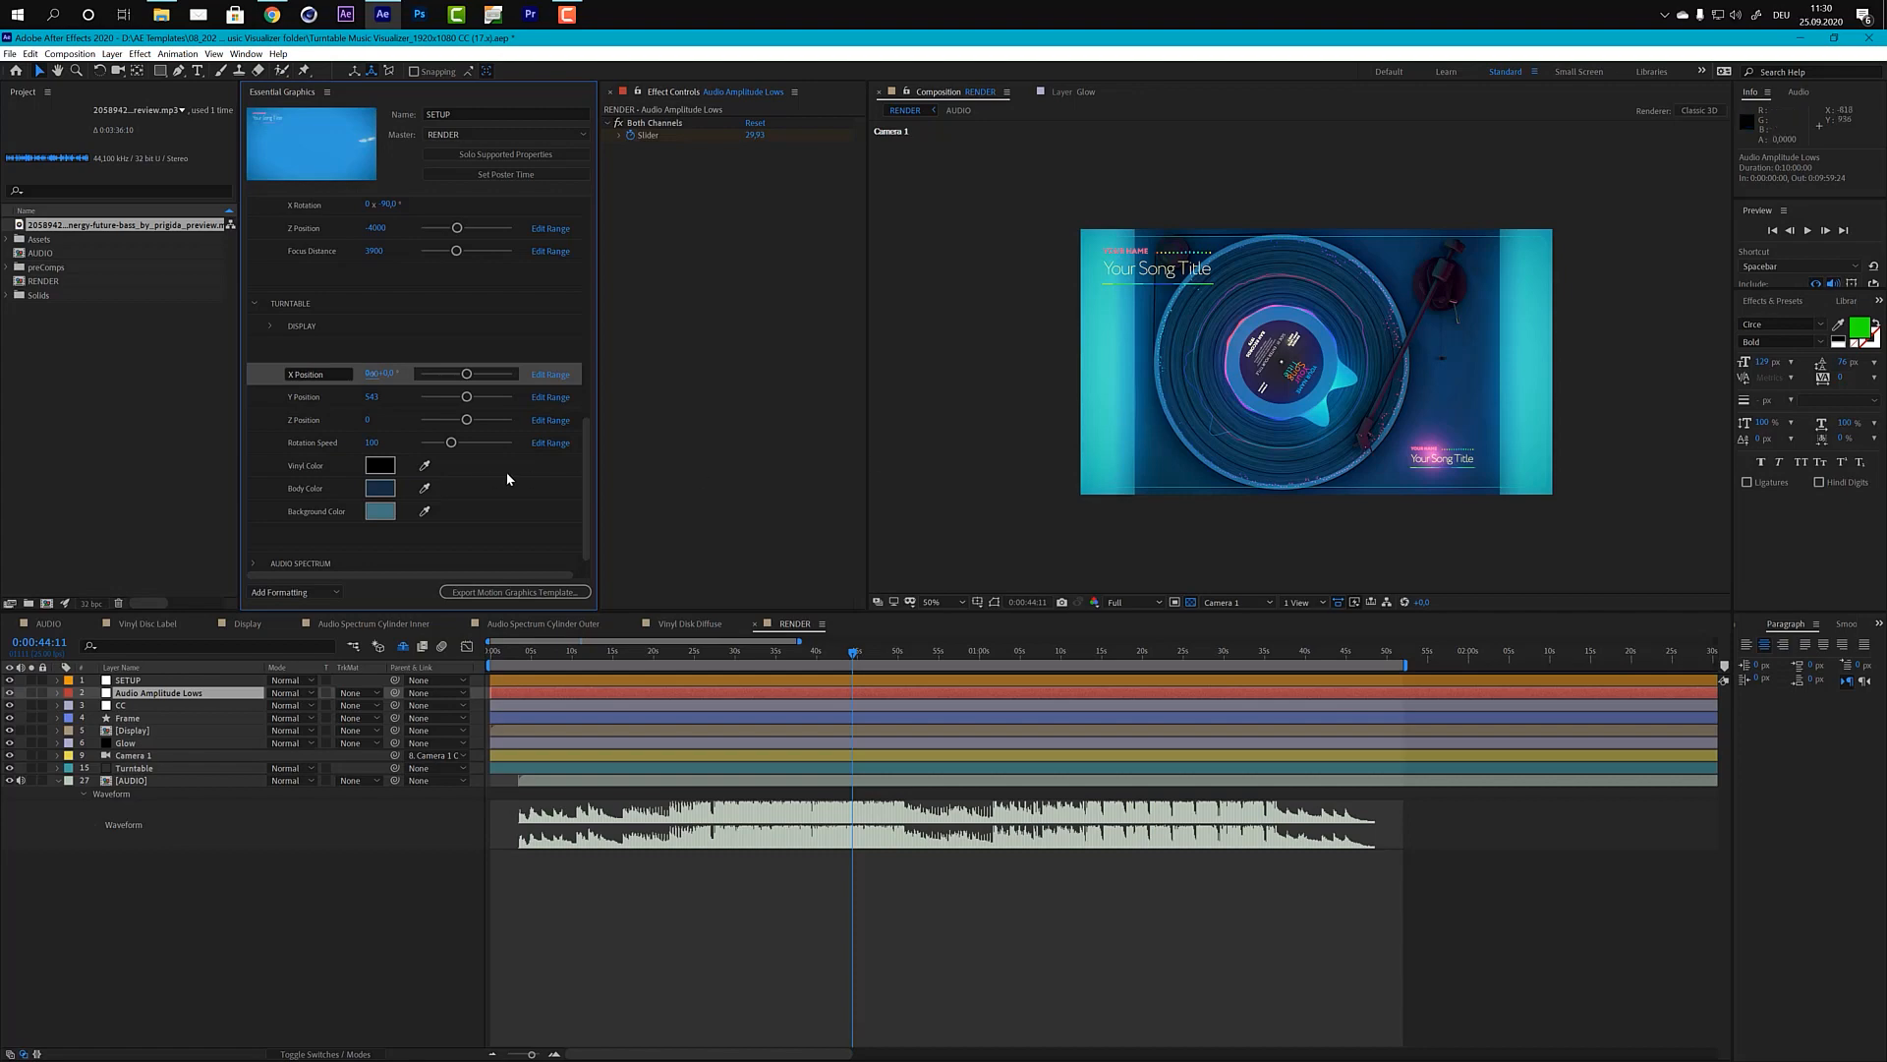
Step: Set the camera's X Rotation to -15° for a low front view of the turntable
drag(586, 464, 588, 369)
click(585, 439)
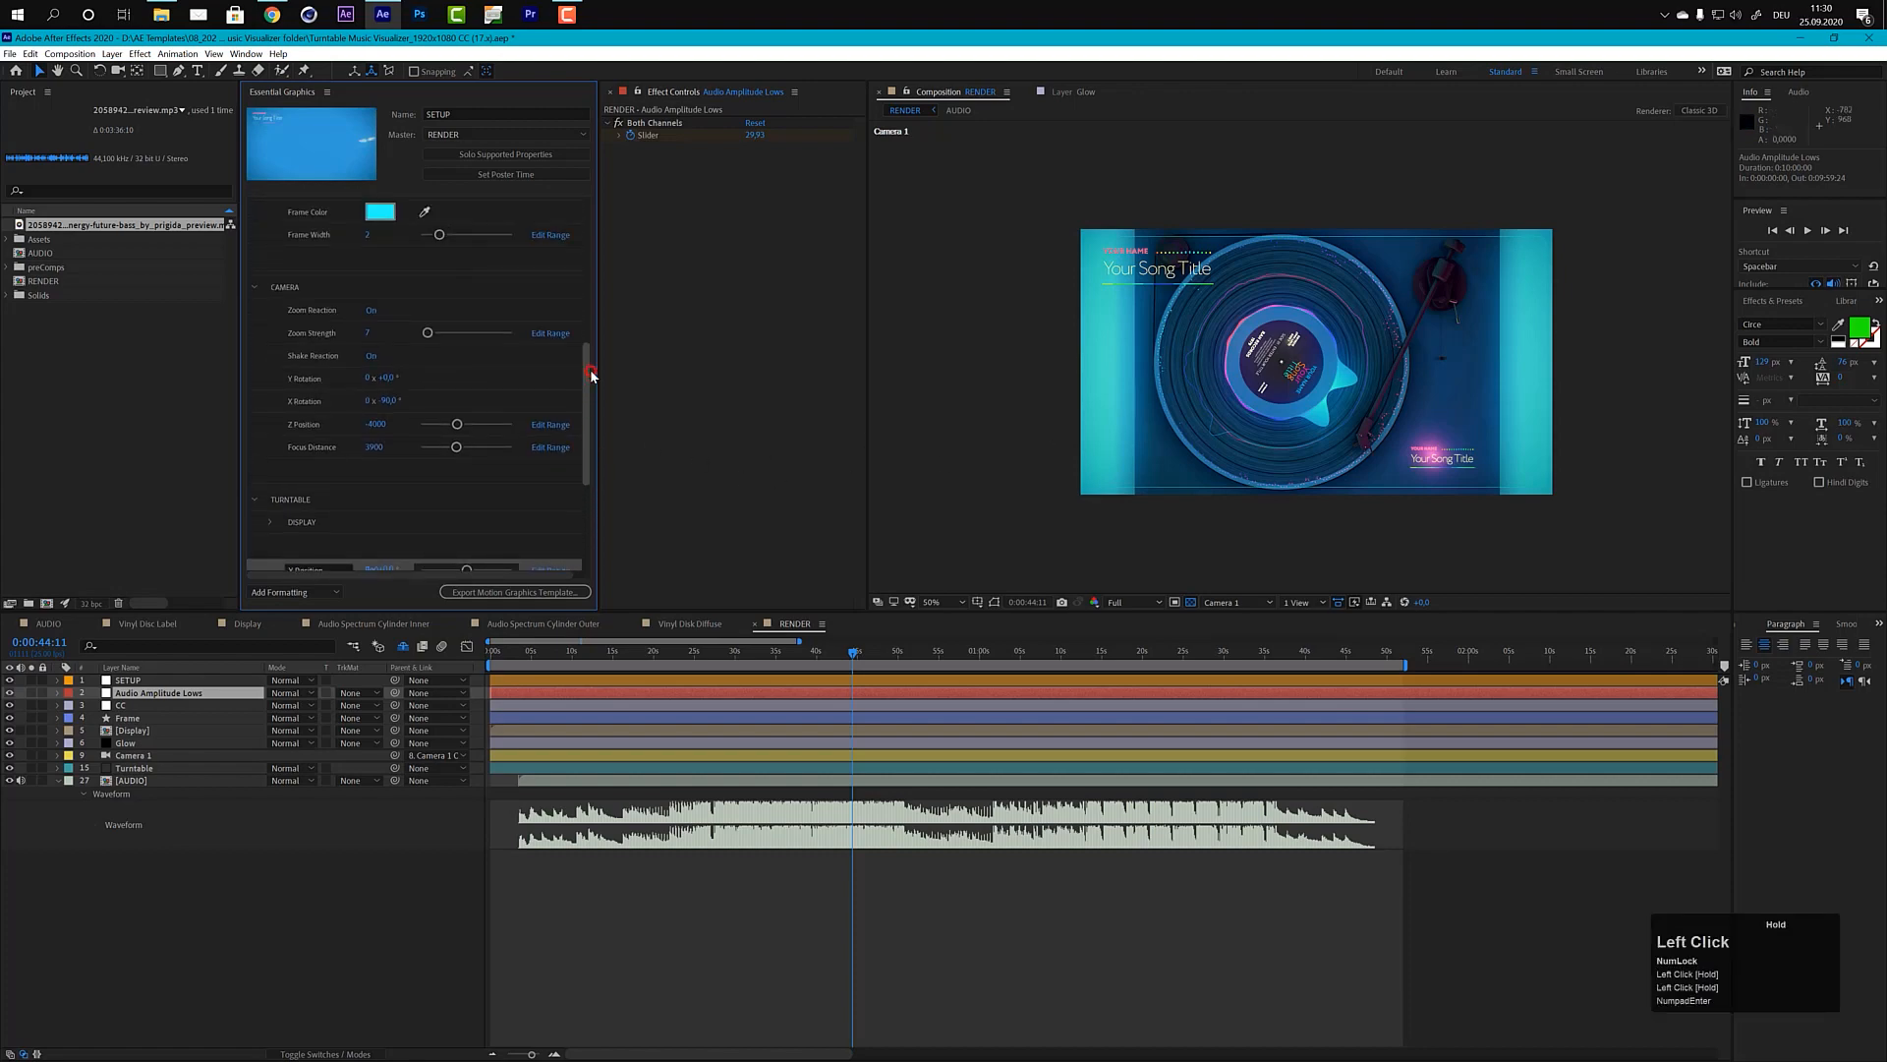
click(398, 405)
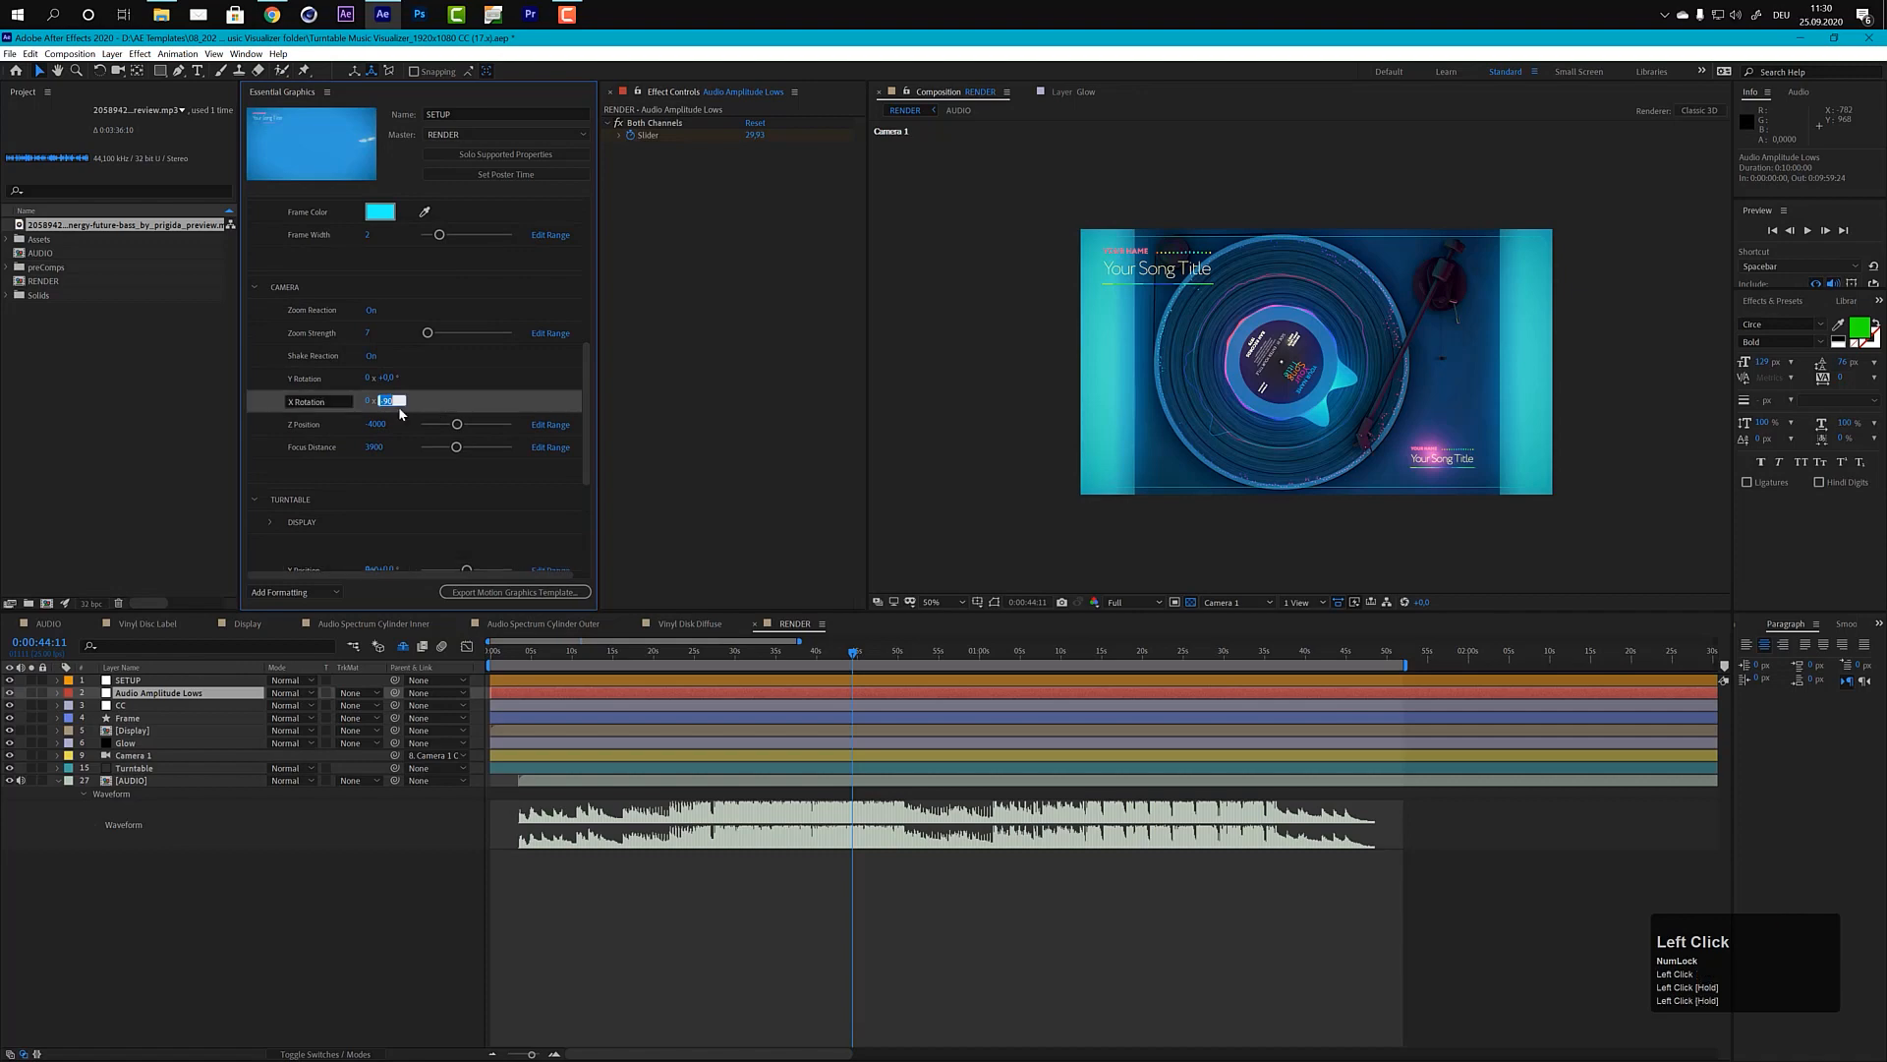
text(-15)
key(KP_Enter)
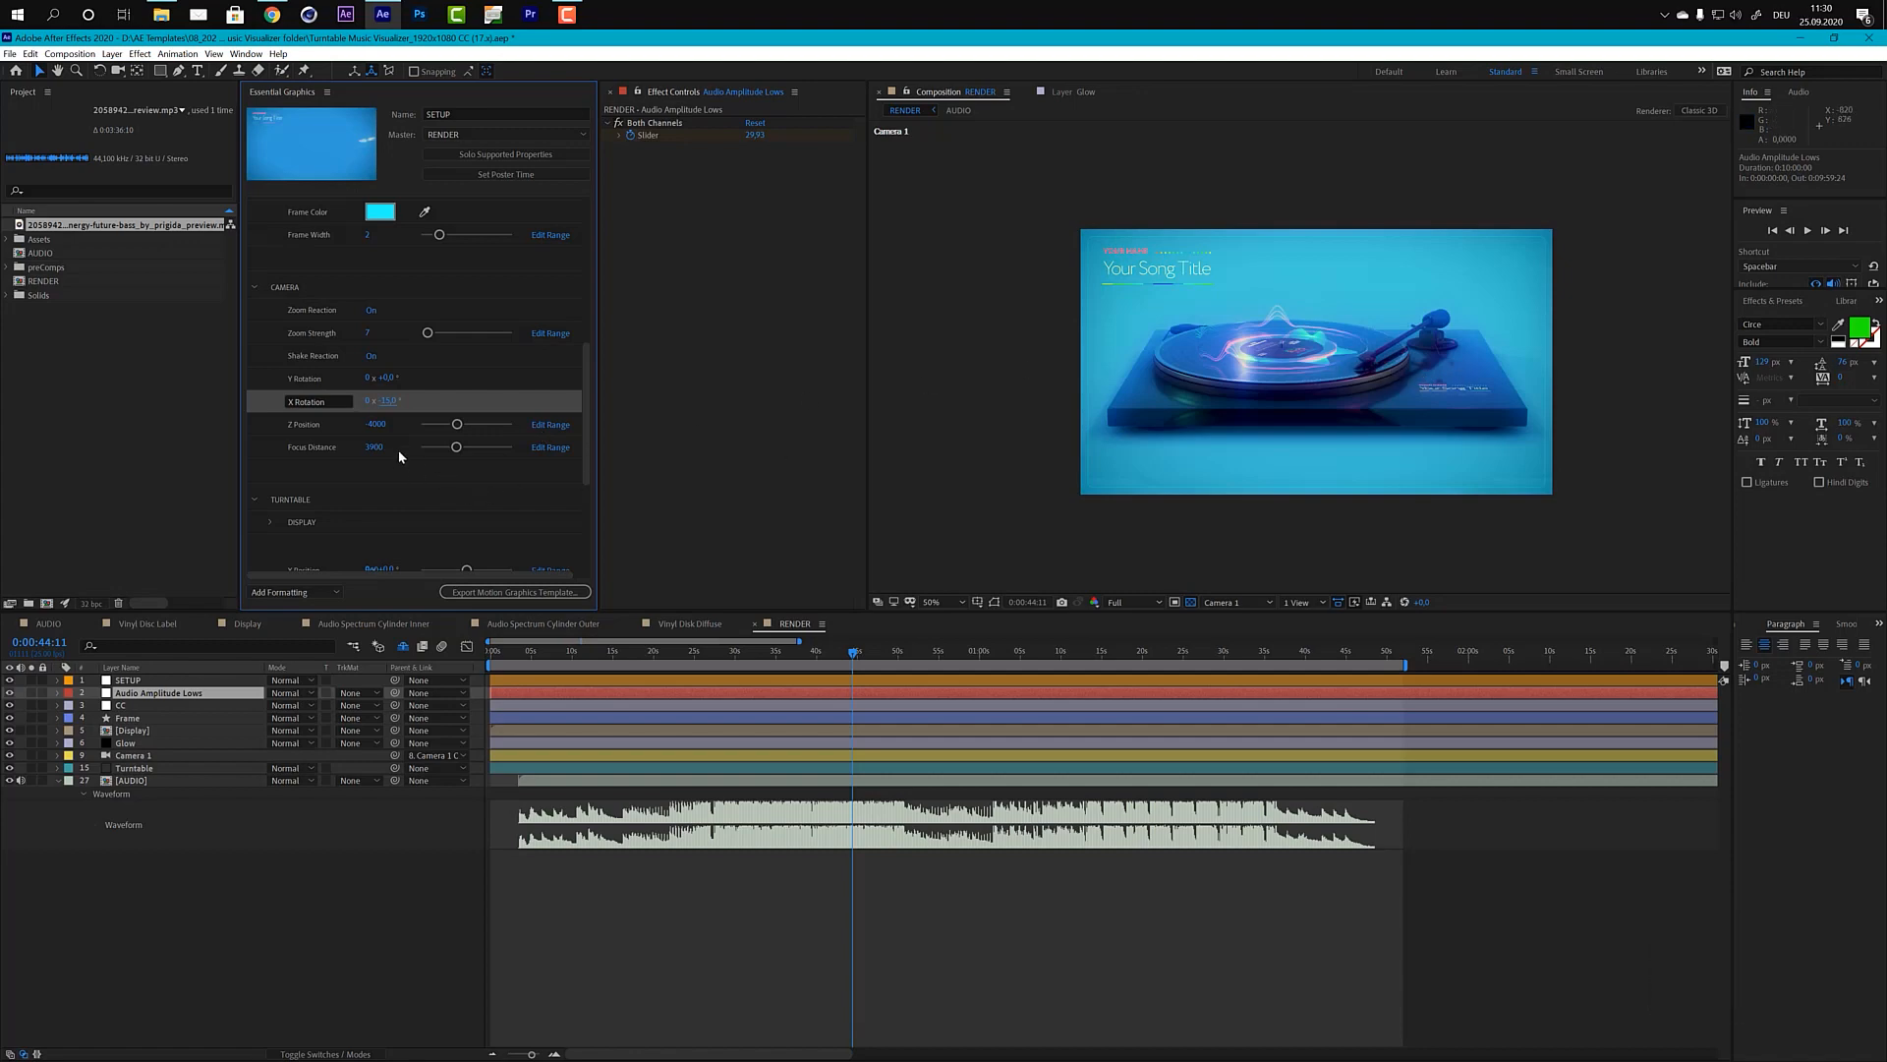
Step: Set the camera's Z Position to -3300
click(381, 424)
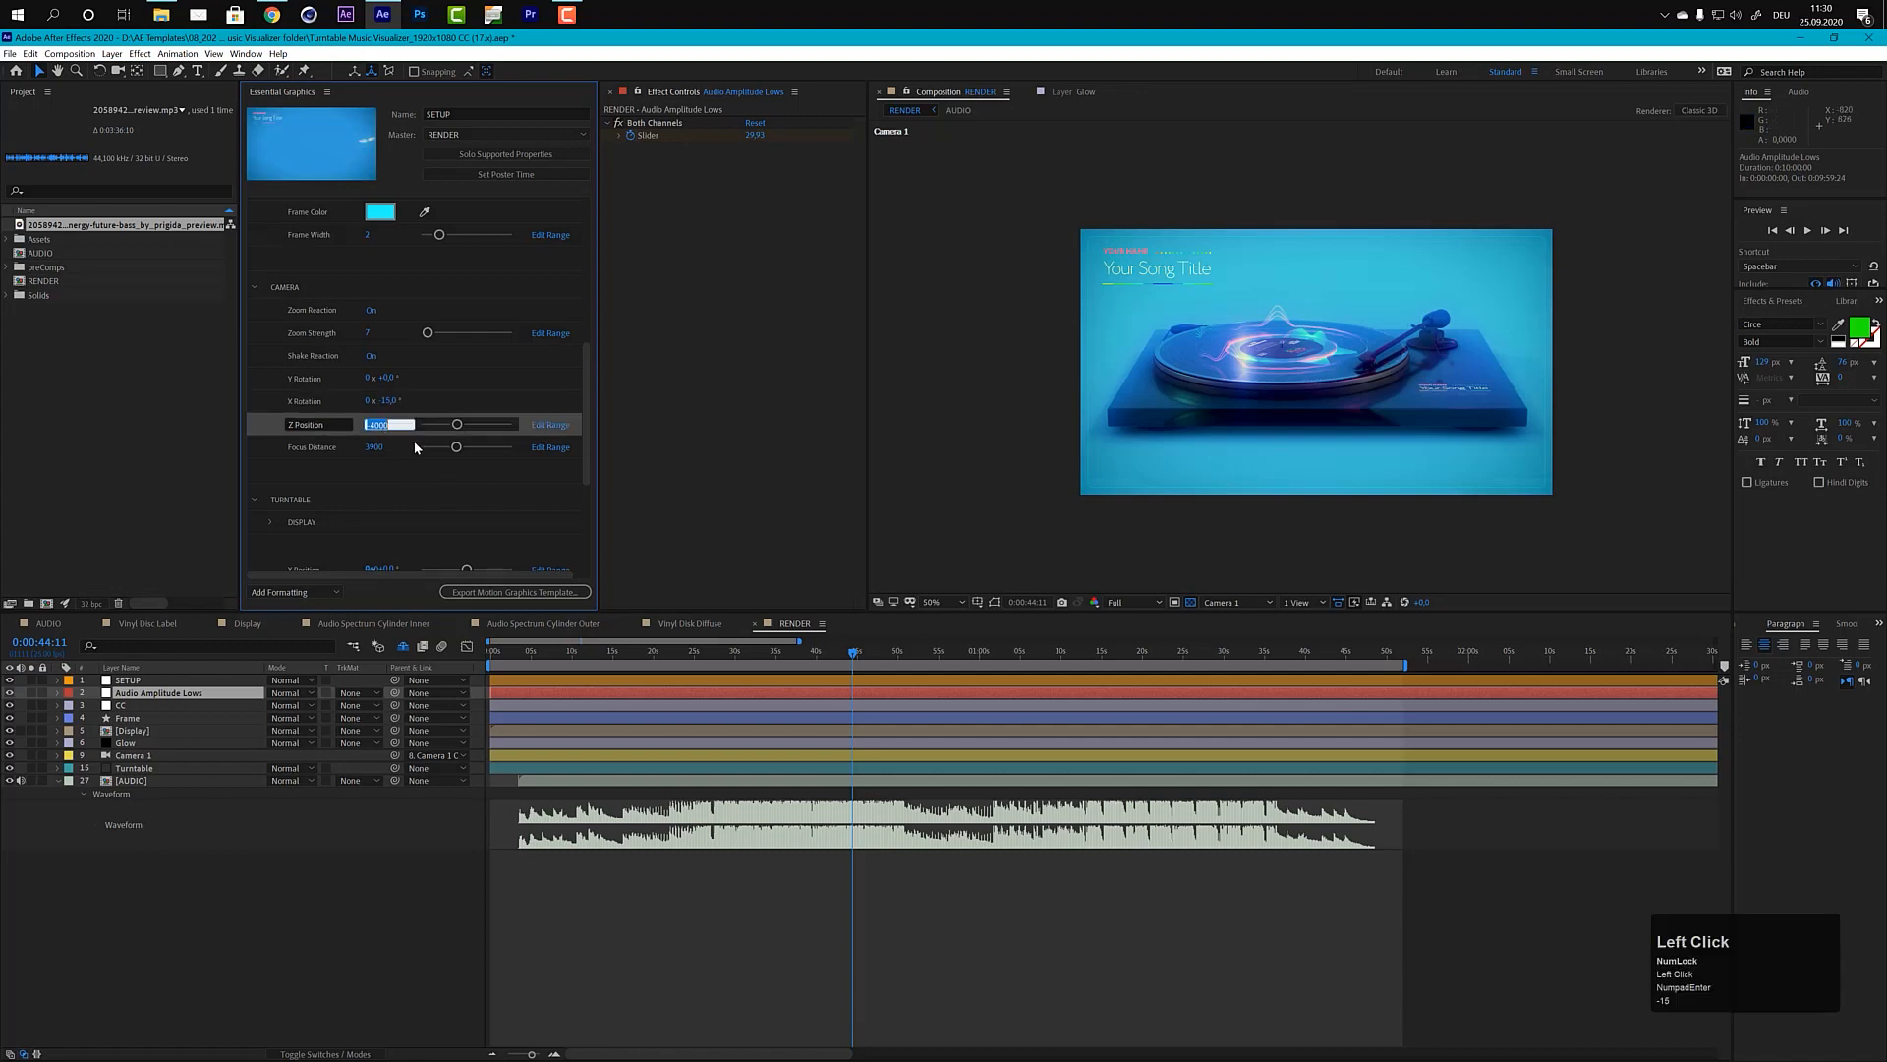
text(-33)
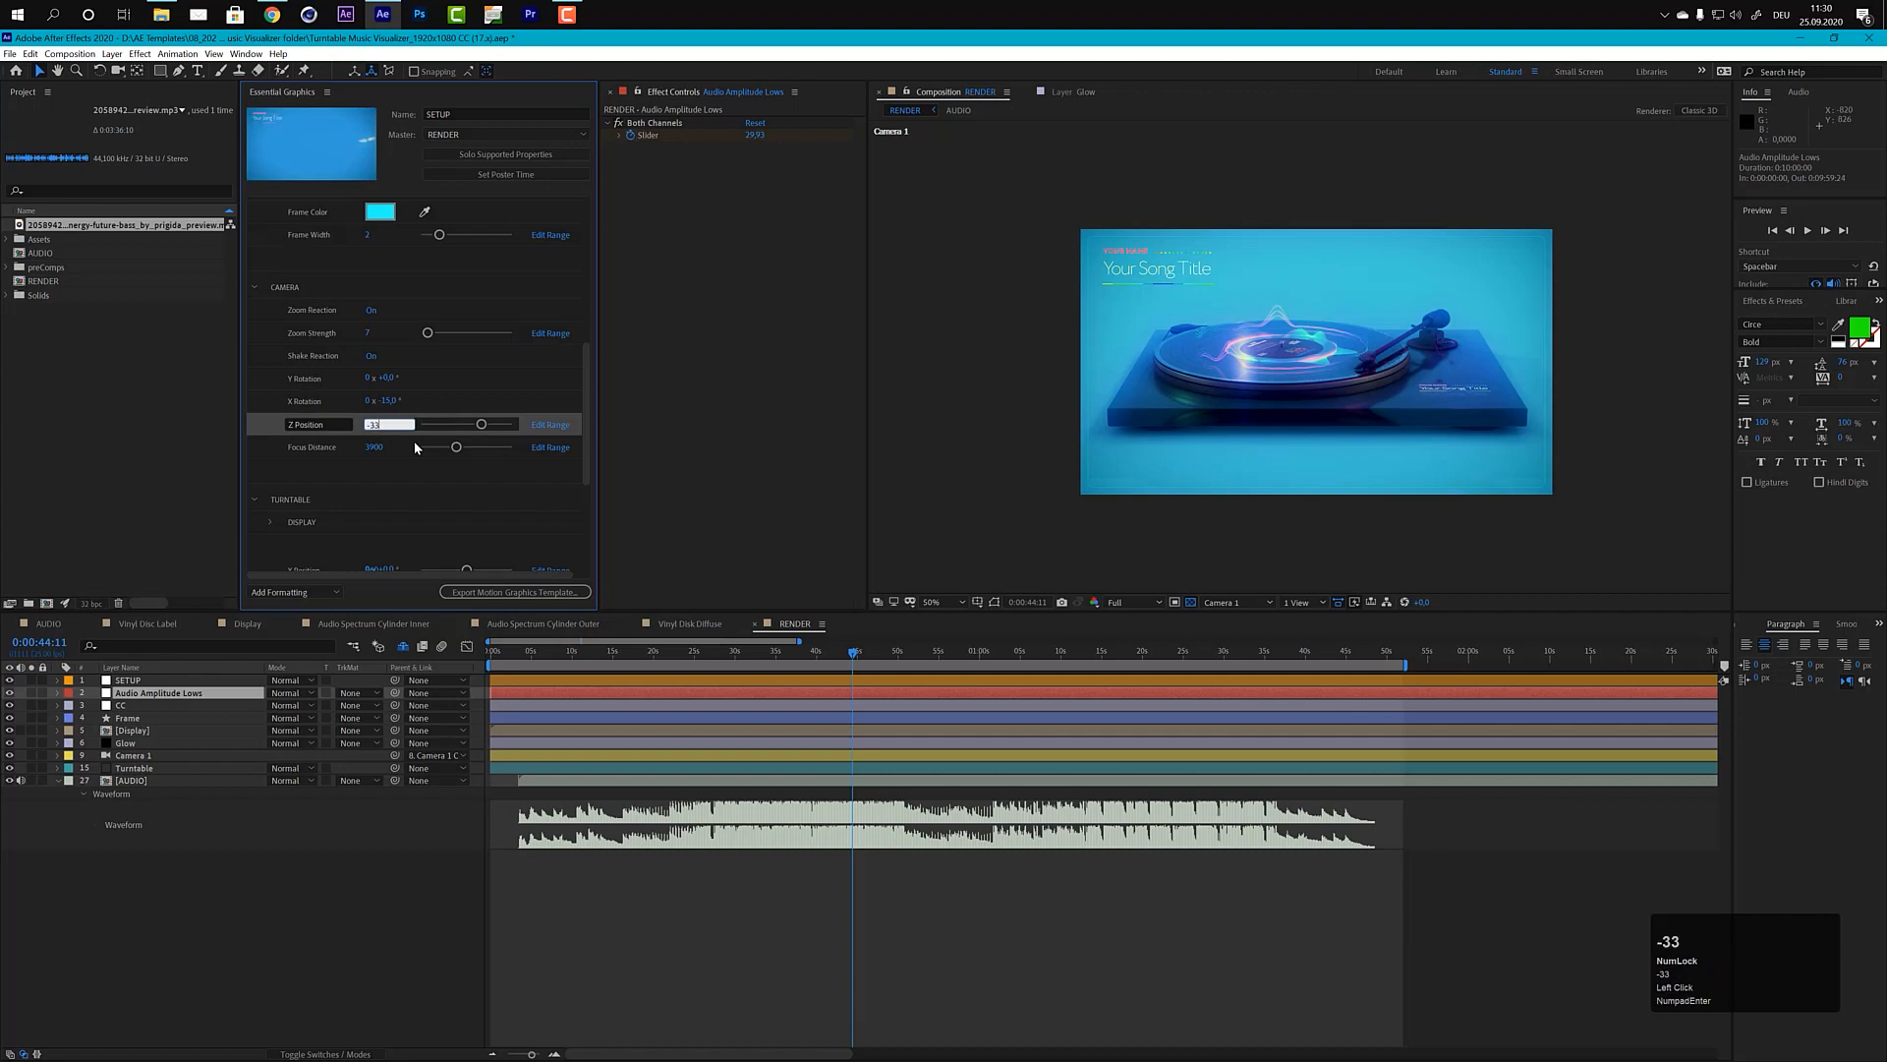
text(00)
key(KP_Enter)
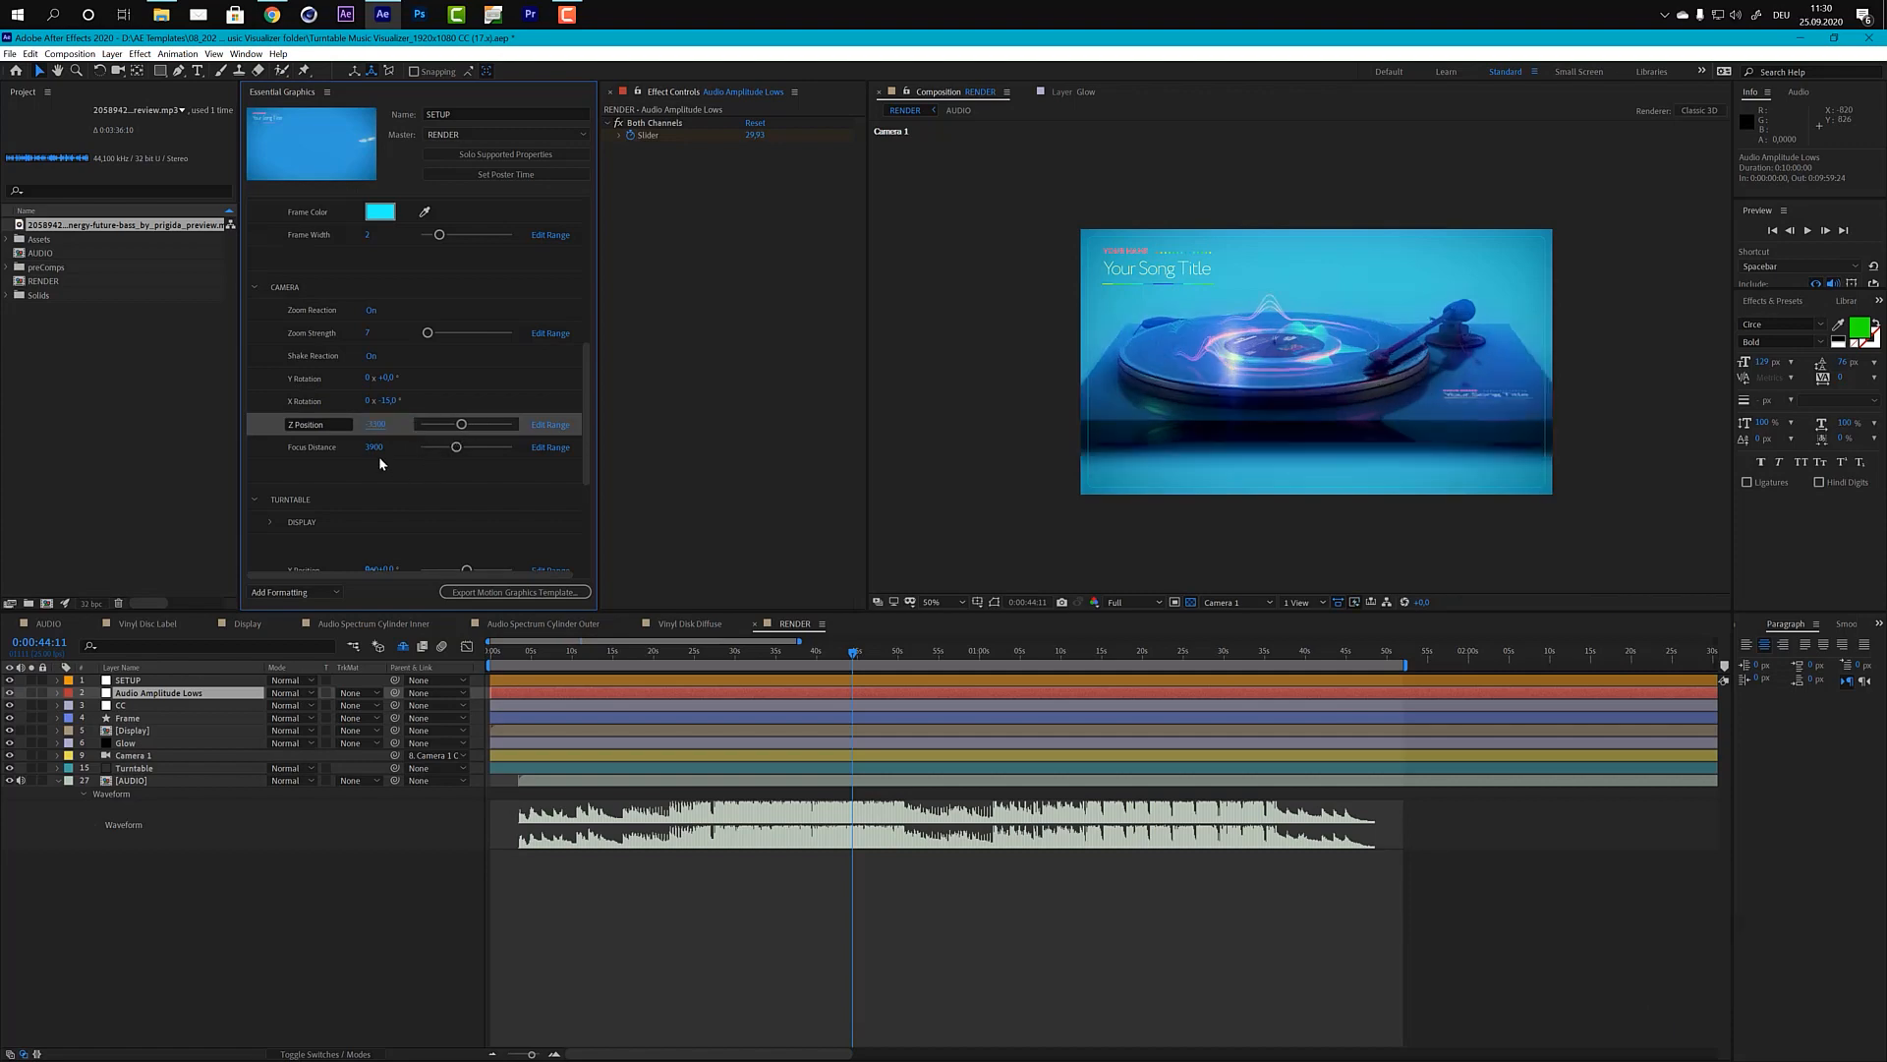
Step: Set the camera's Focus Distance to 3000 and check the record's sharpness in the composition up close
click(378, 447)
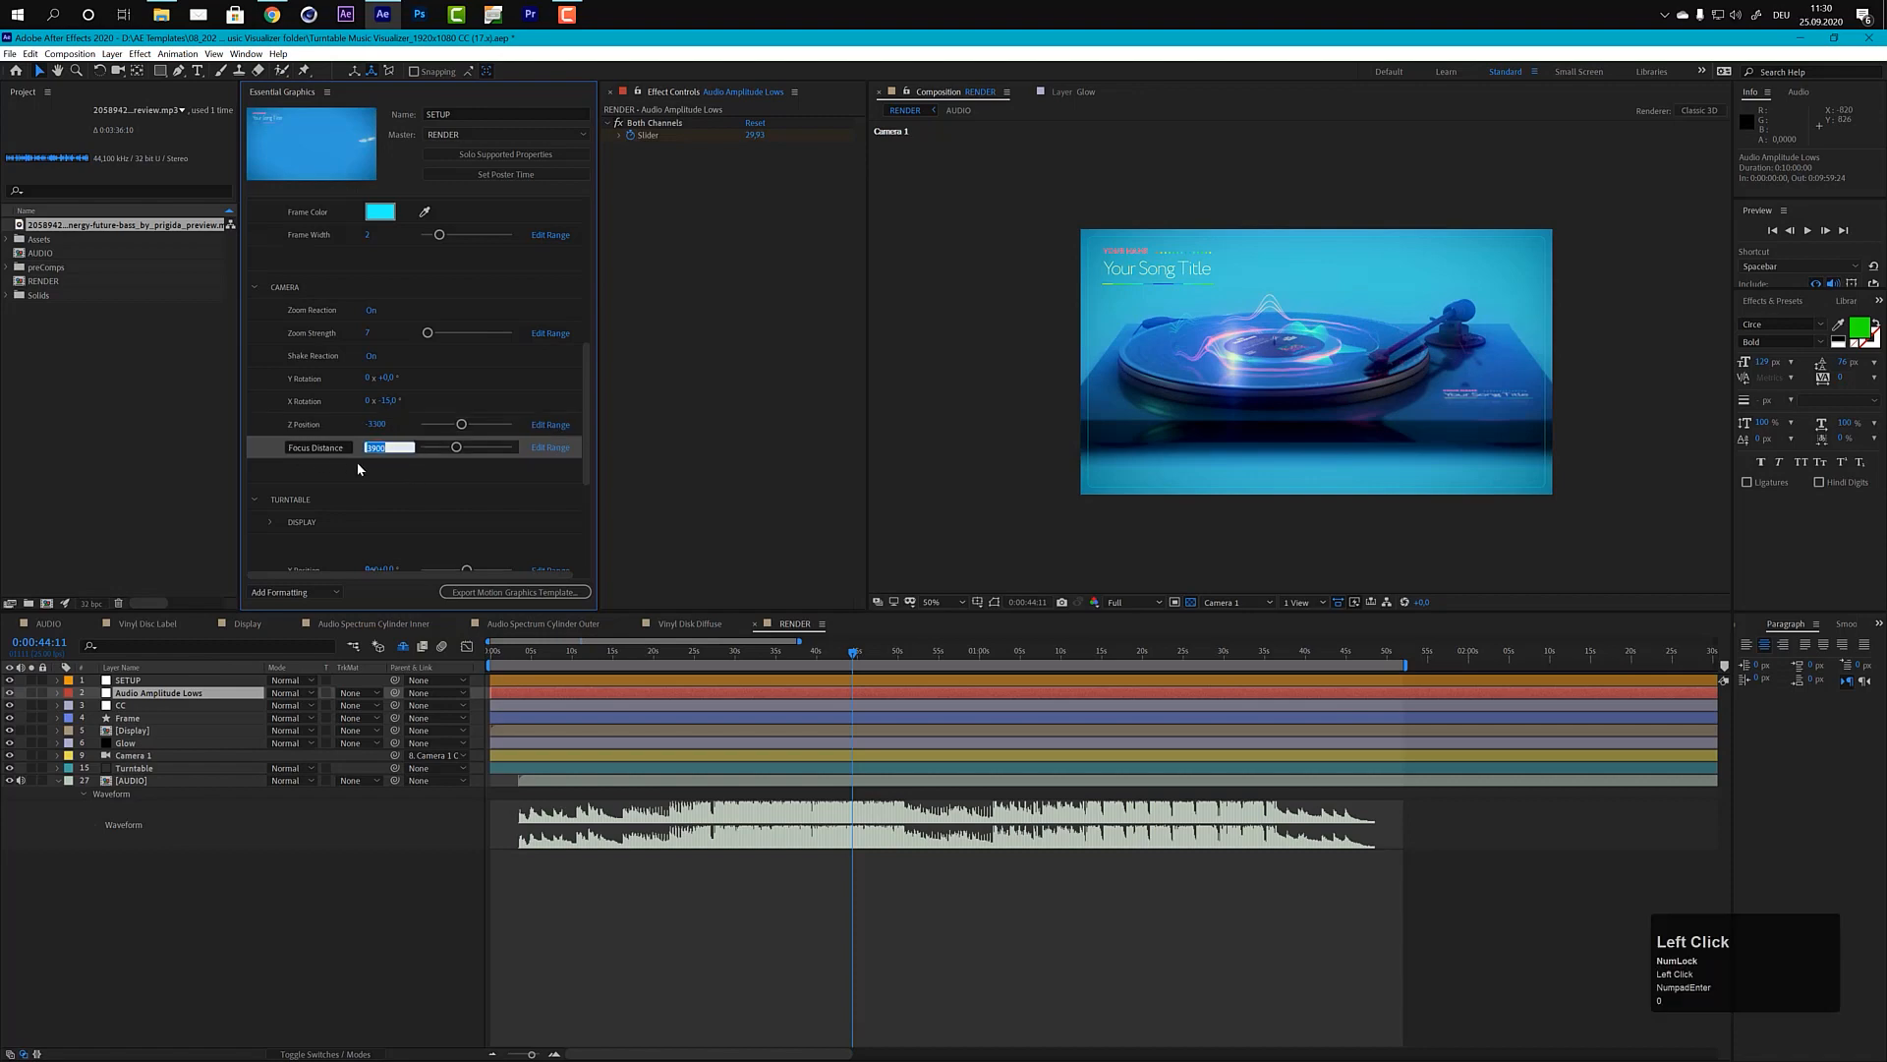
text(3000)
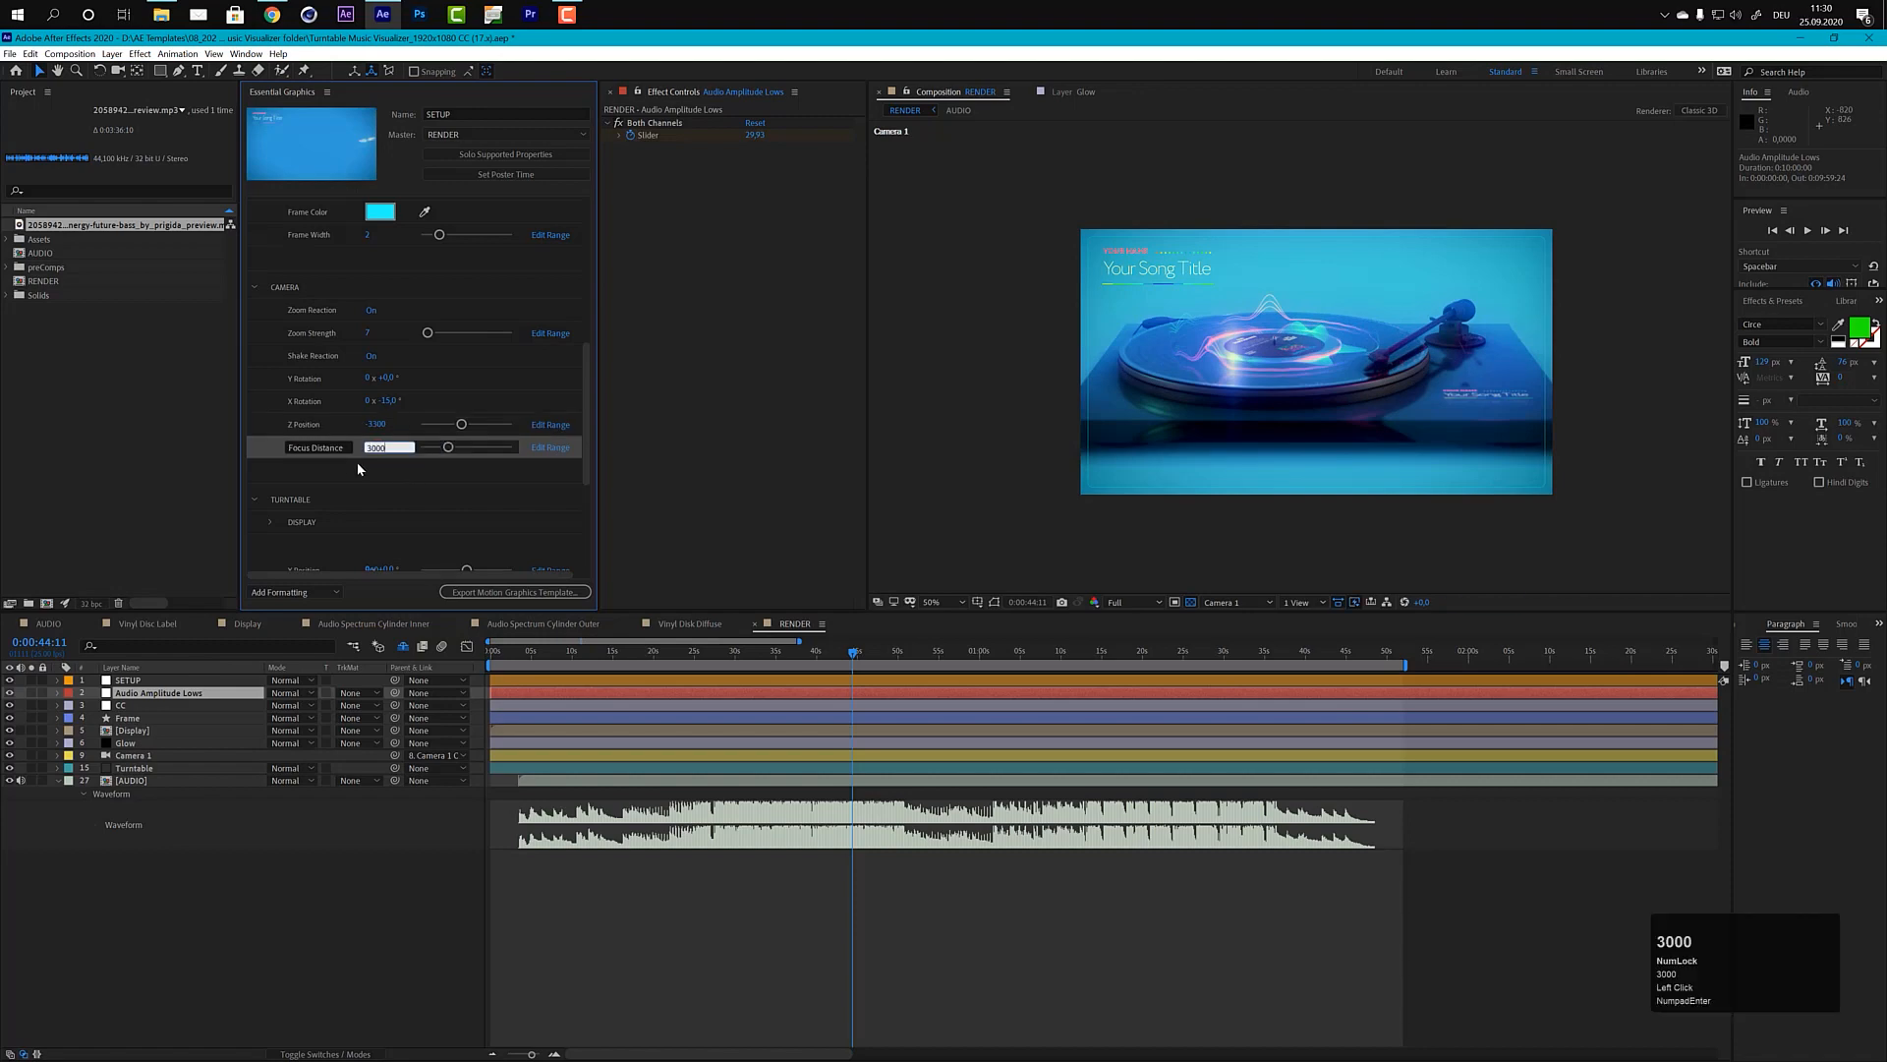
key(KP_Enter)
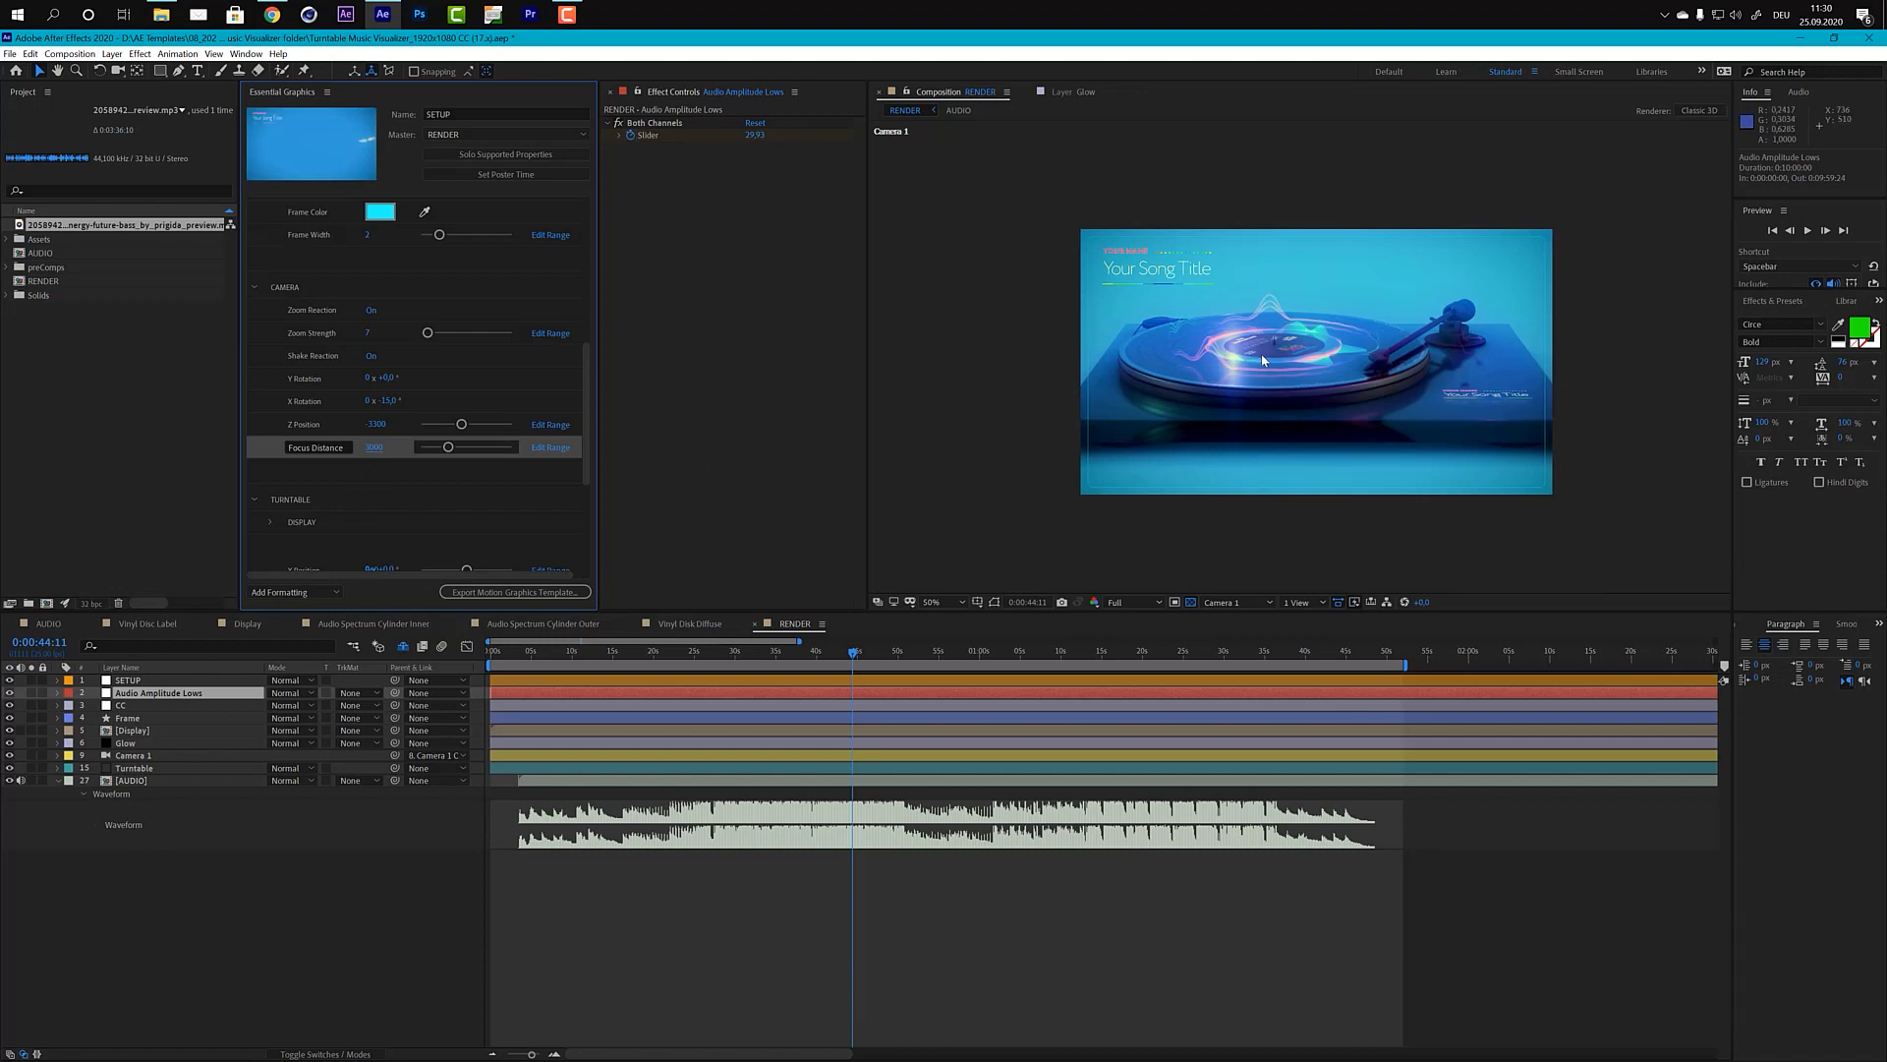
scroll(1268, 364, up, 2)
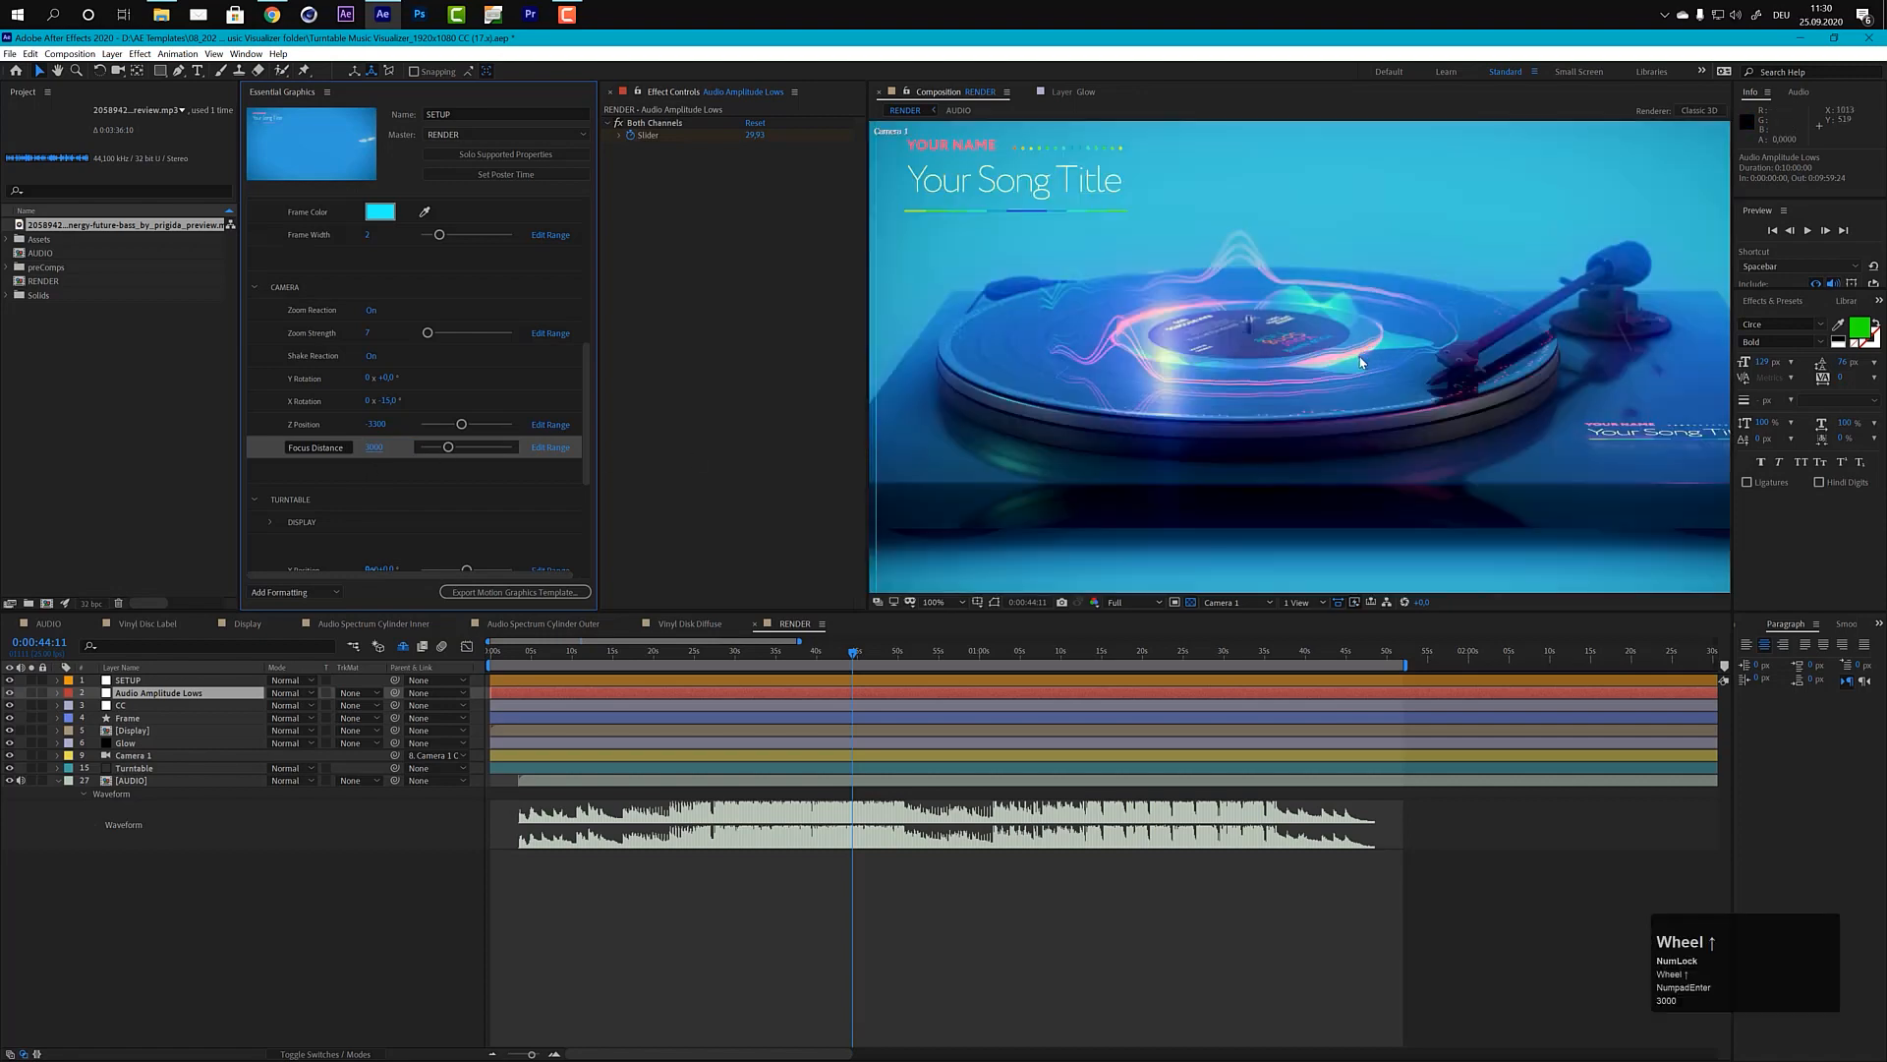
scroll(1361, 363, down, 2)
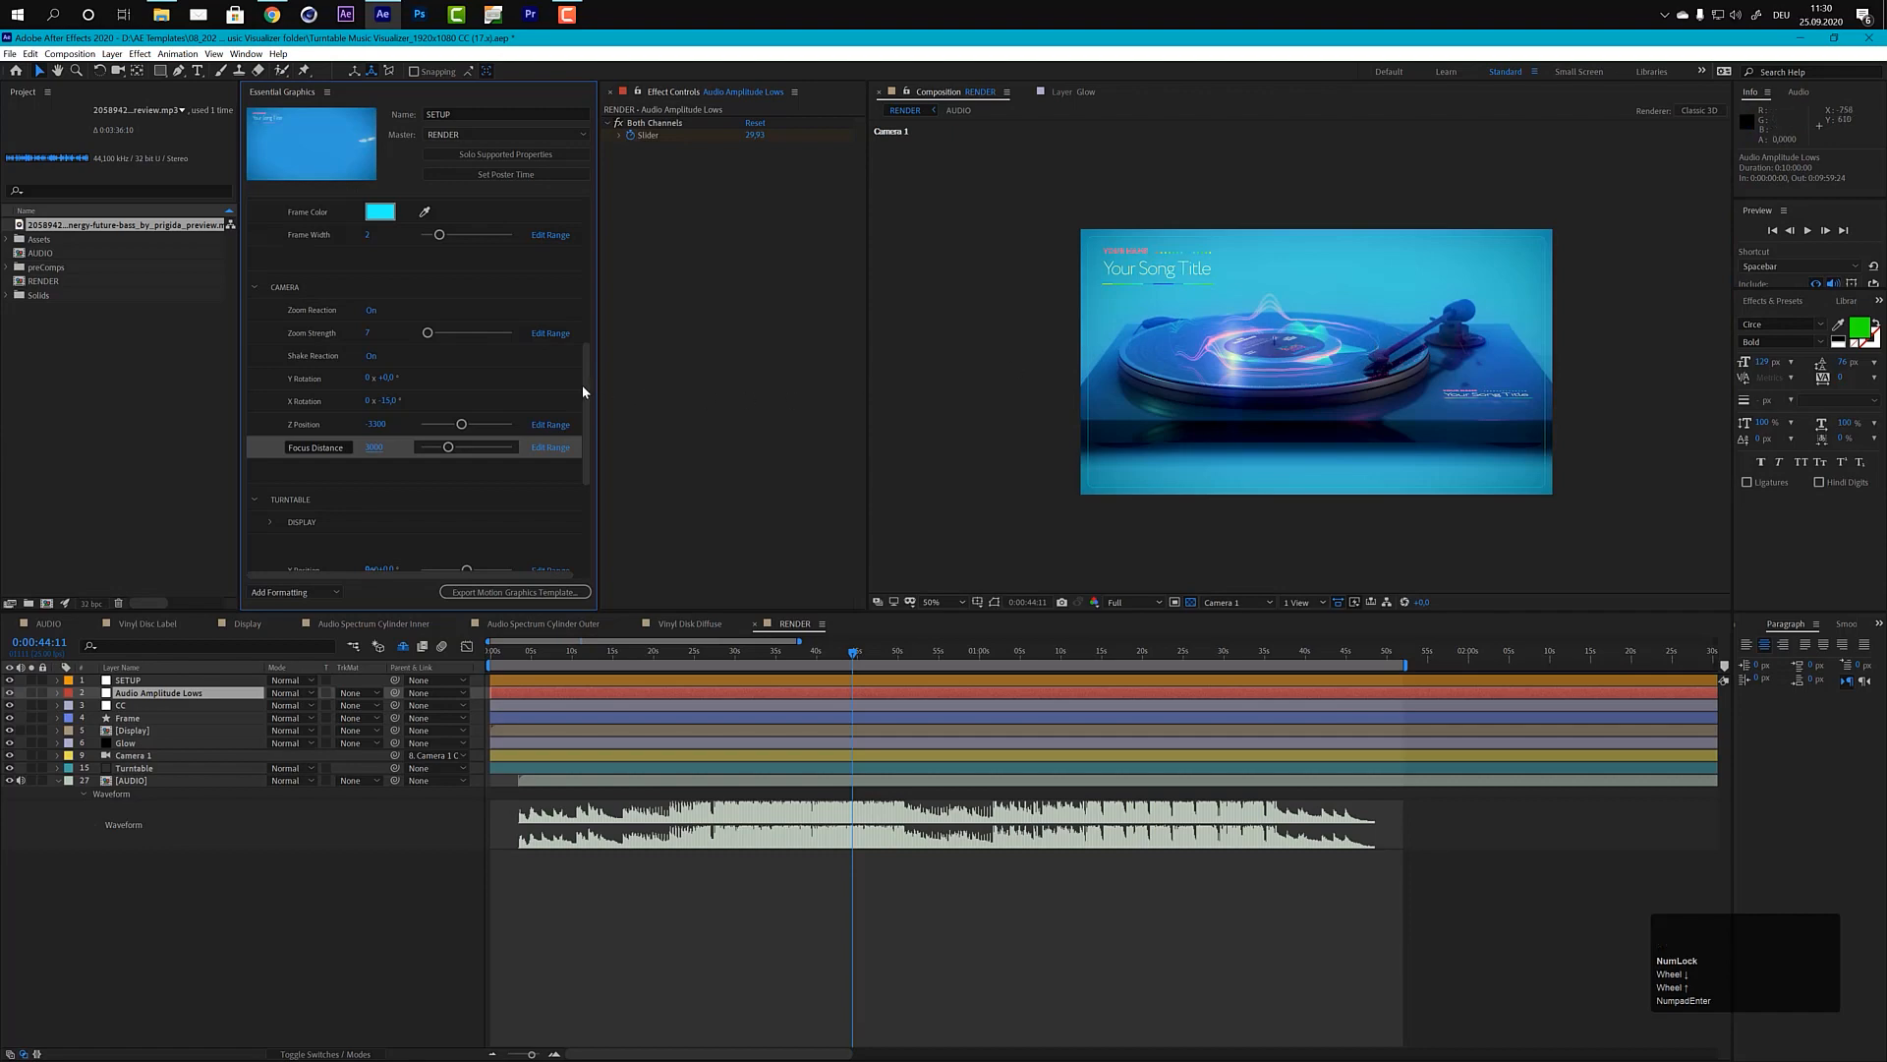
drag(583, 393, 587, 477)
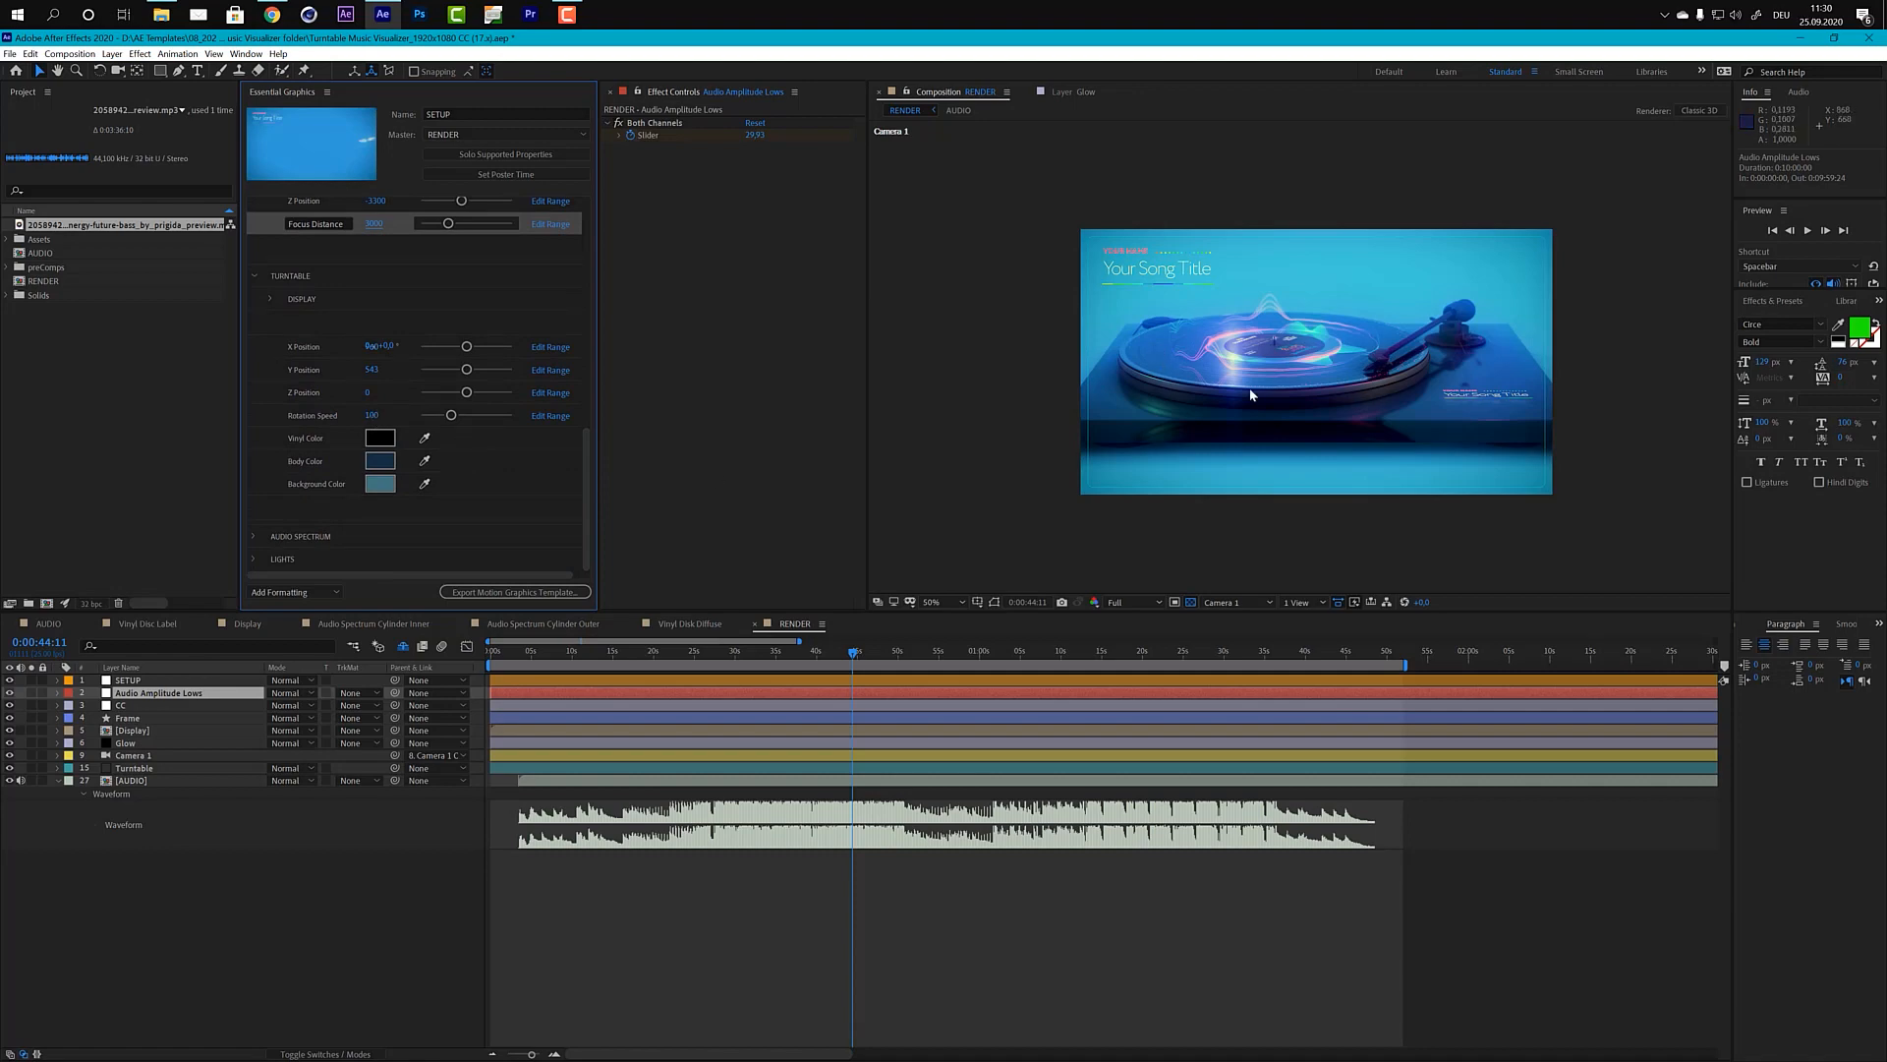
Step: Change the turntable's Background Color to a near-black grey
click(379, 484)
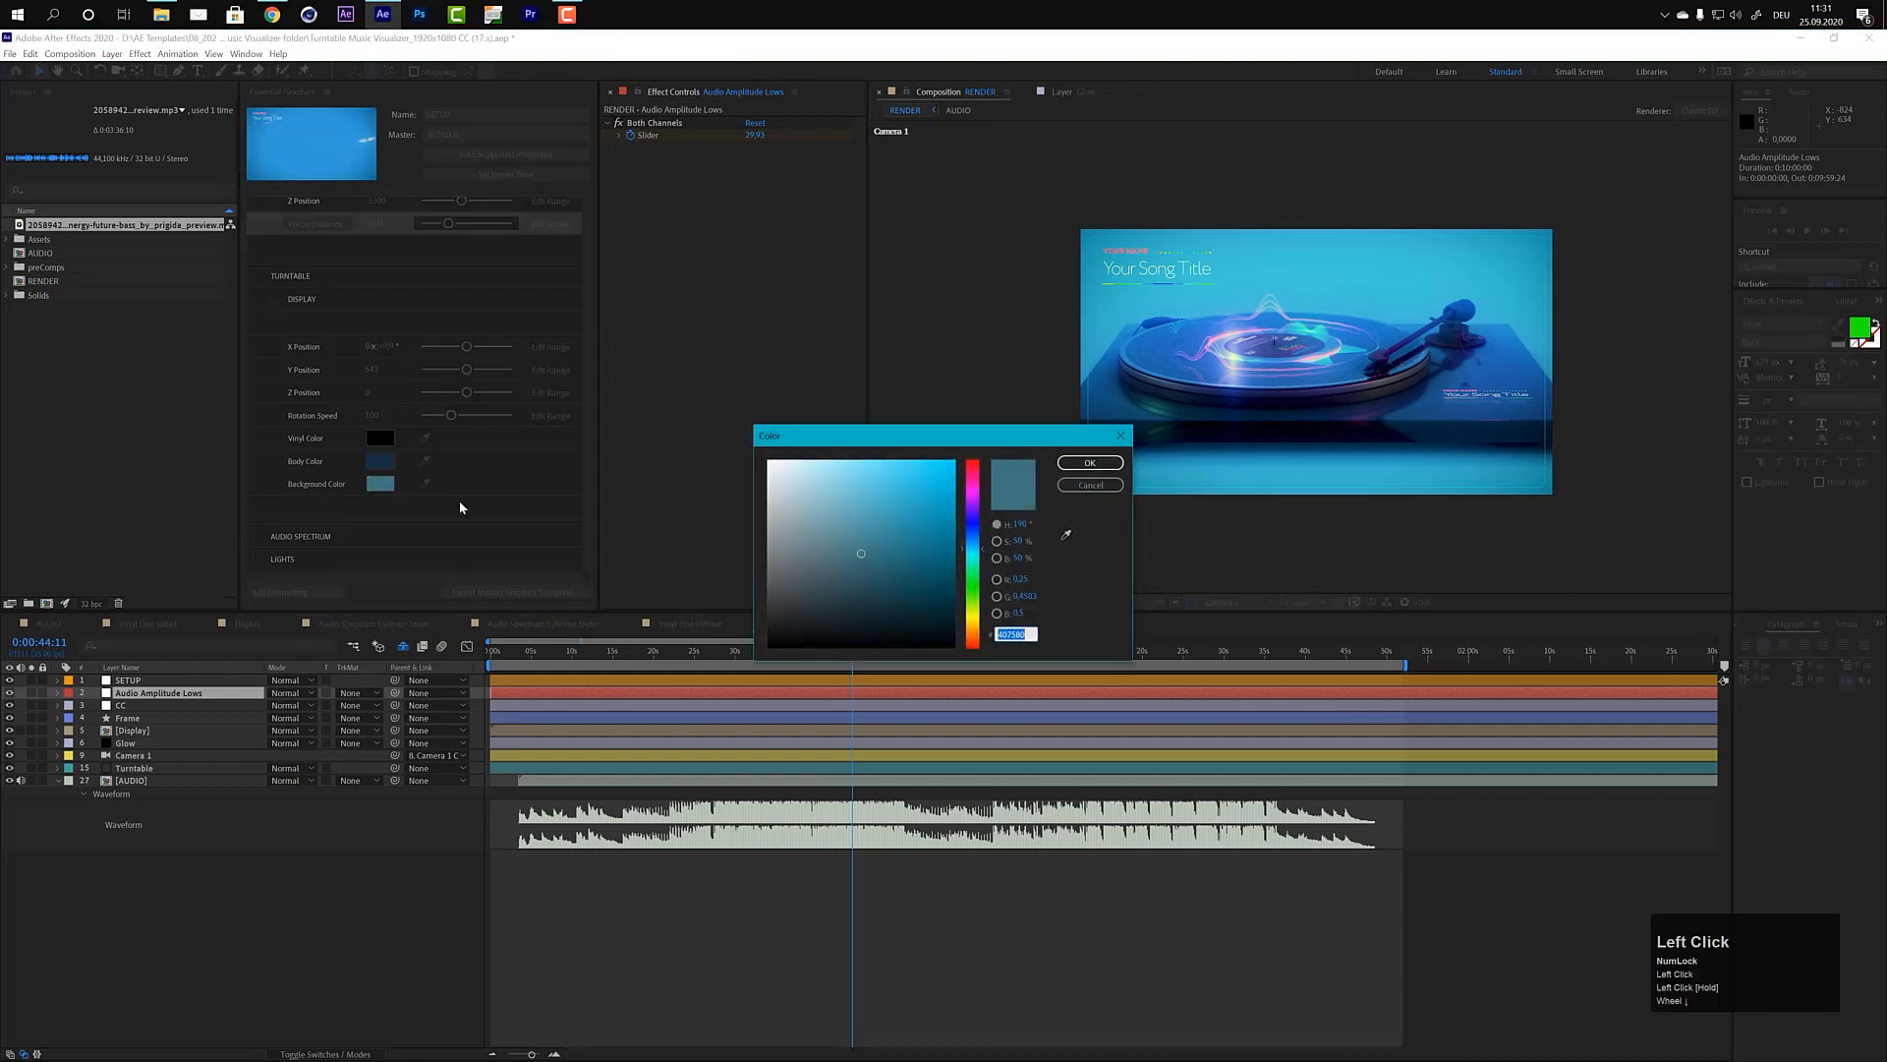
drag(861, 553, 762, 627)
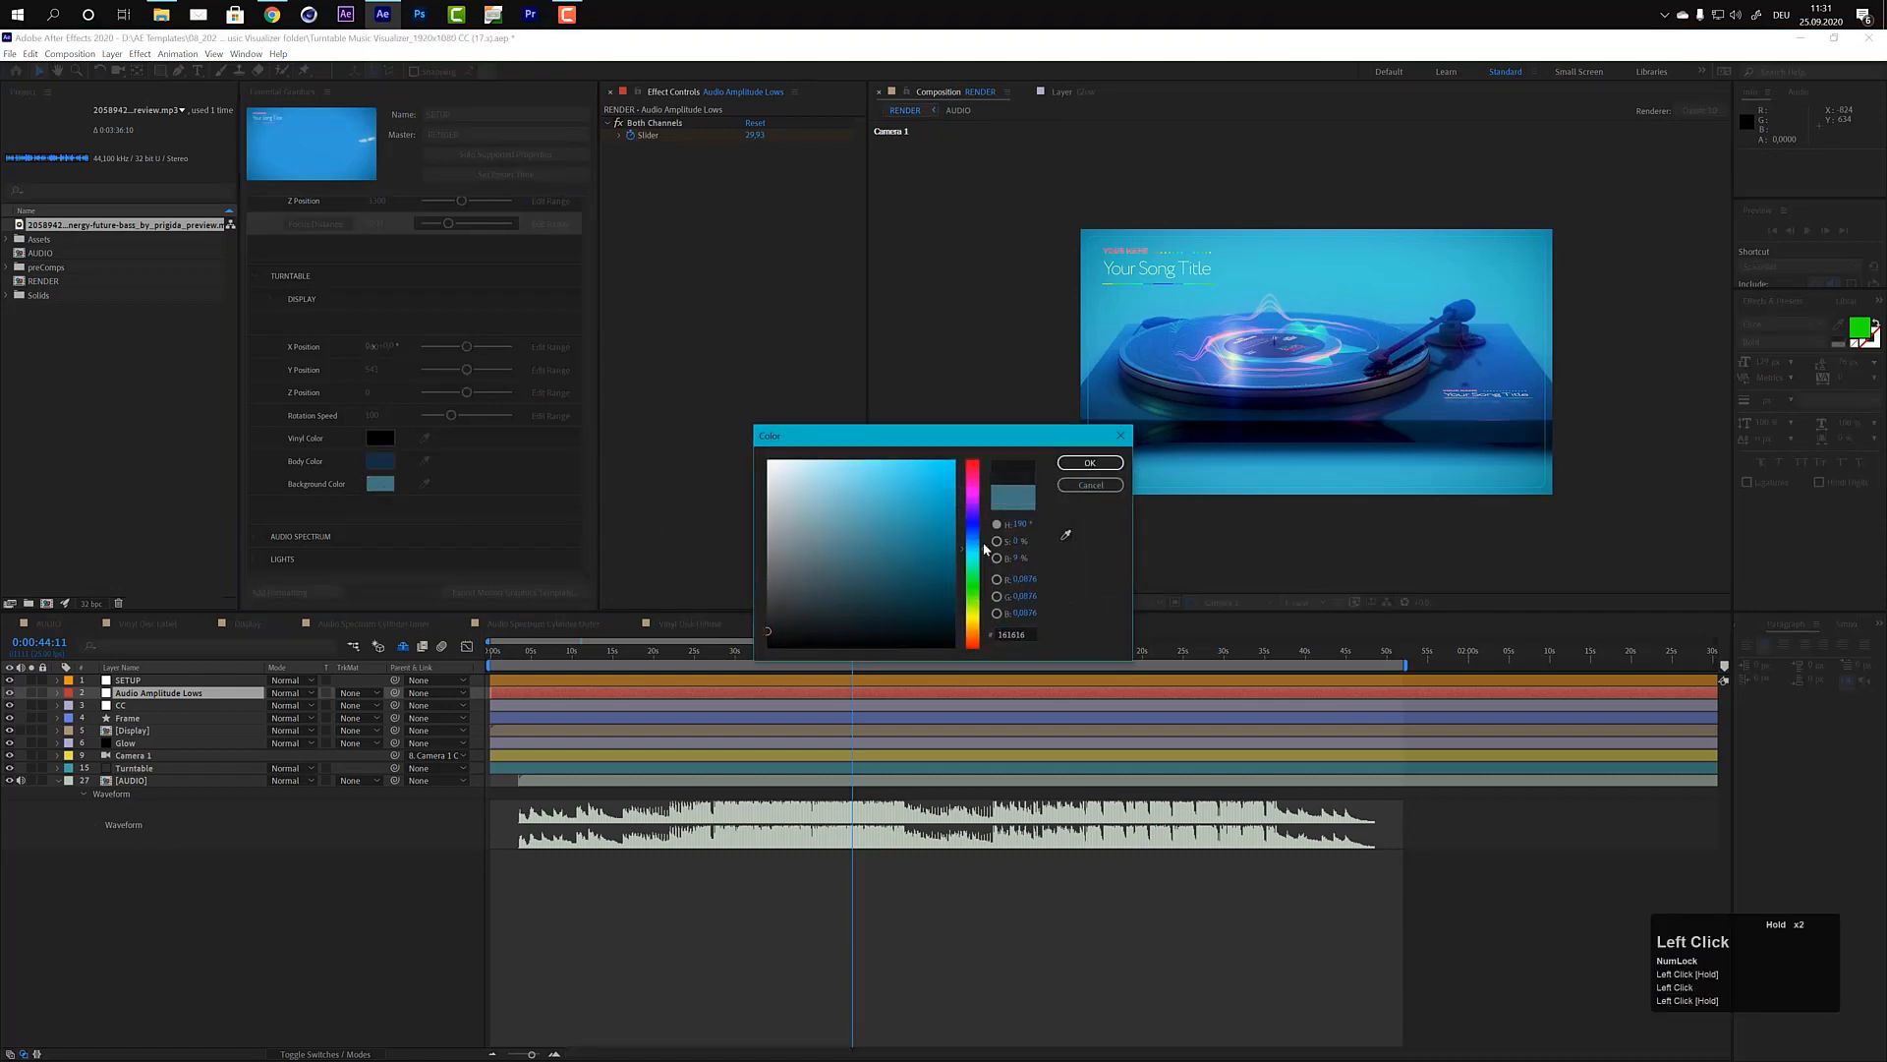
click(1090, 462)
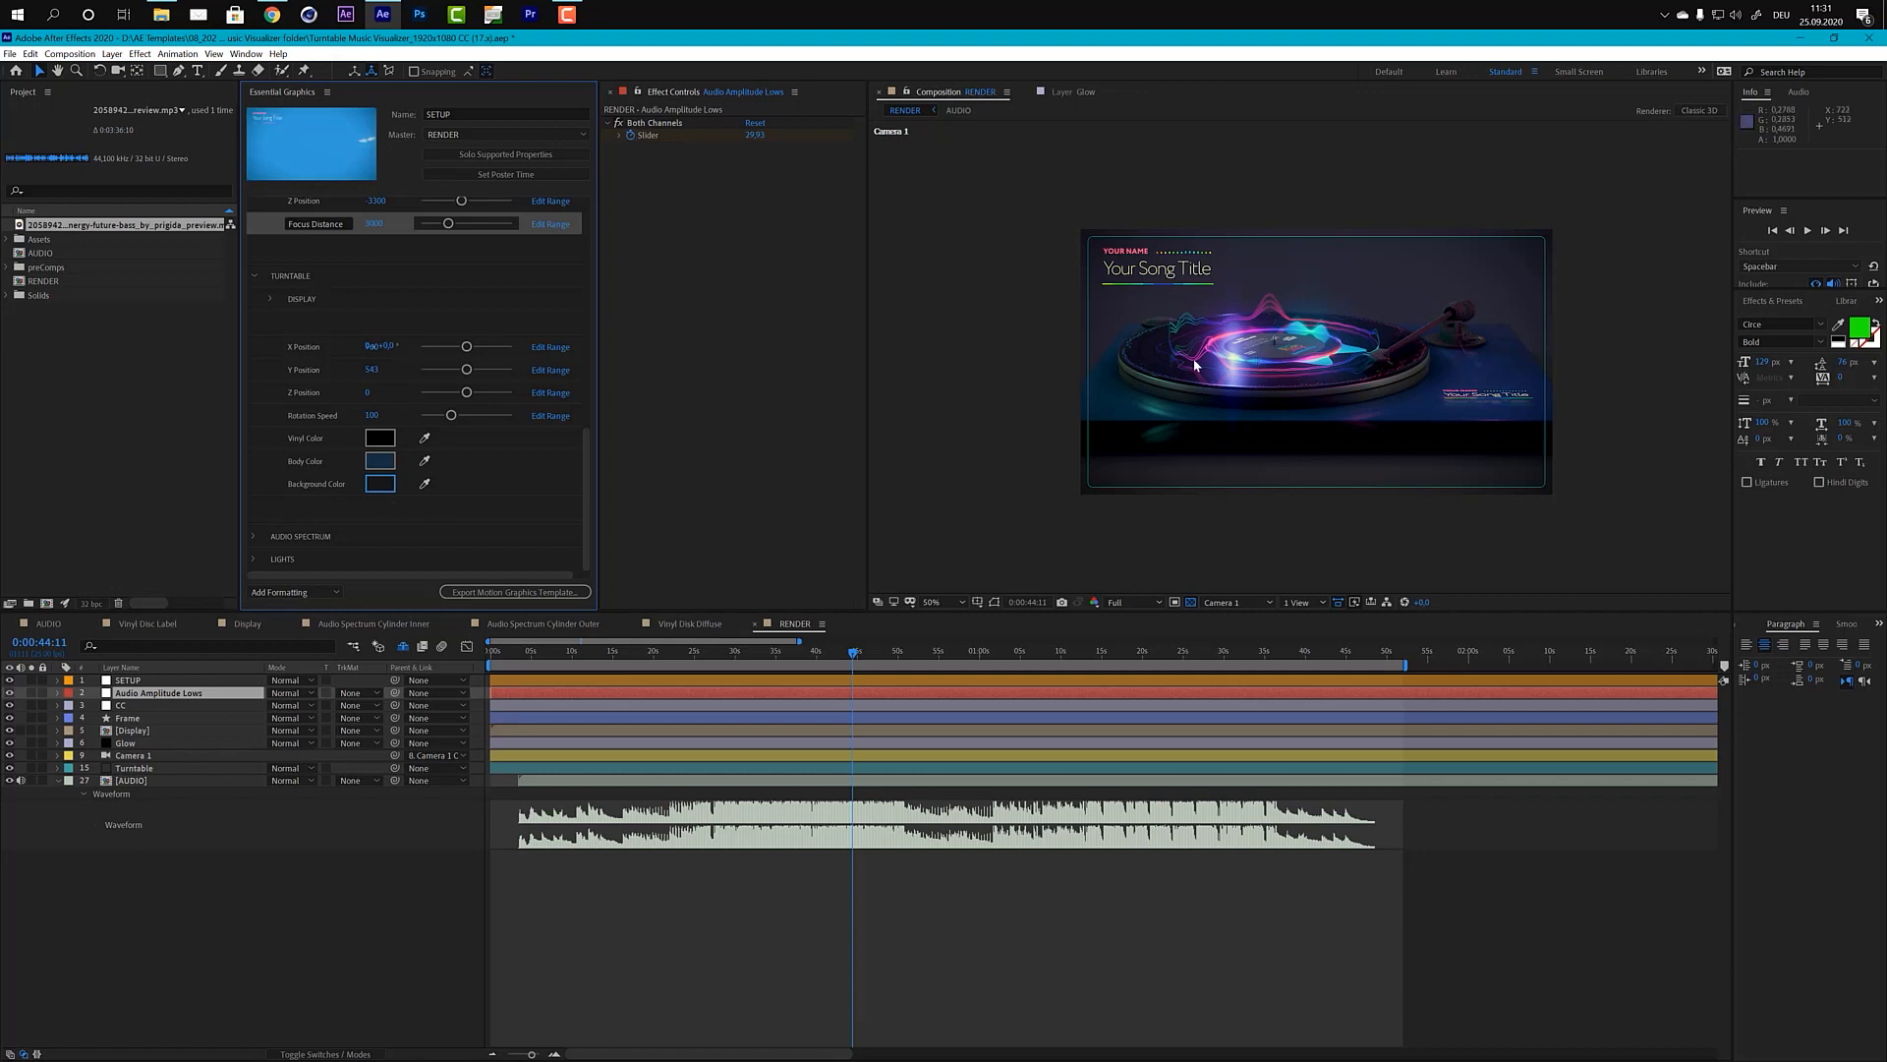
Step: Try a medium blue as the turntable's Body Color and preview it at two earlier points of the track
double_click(382, 464)
click(909, 509)
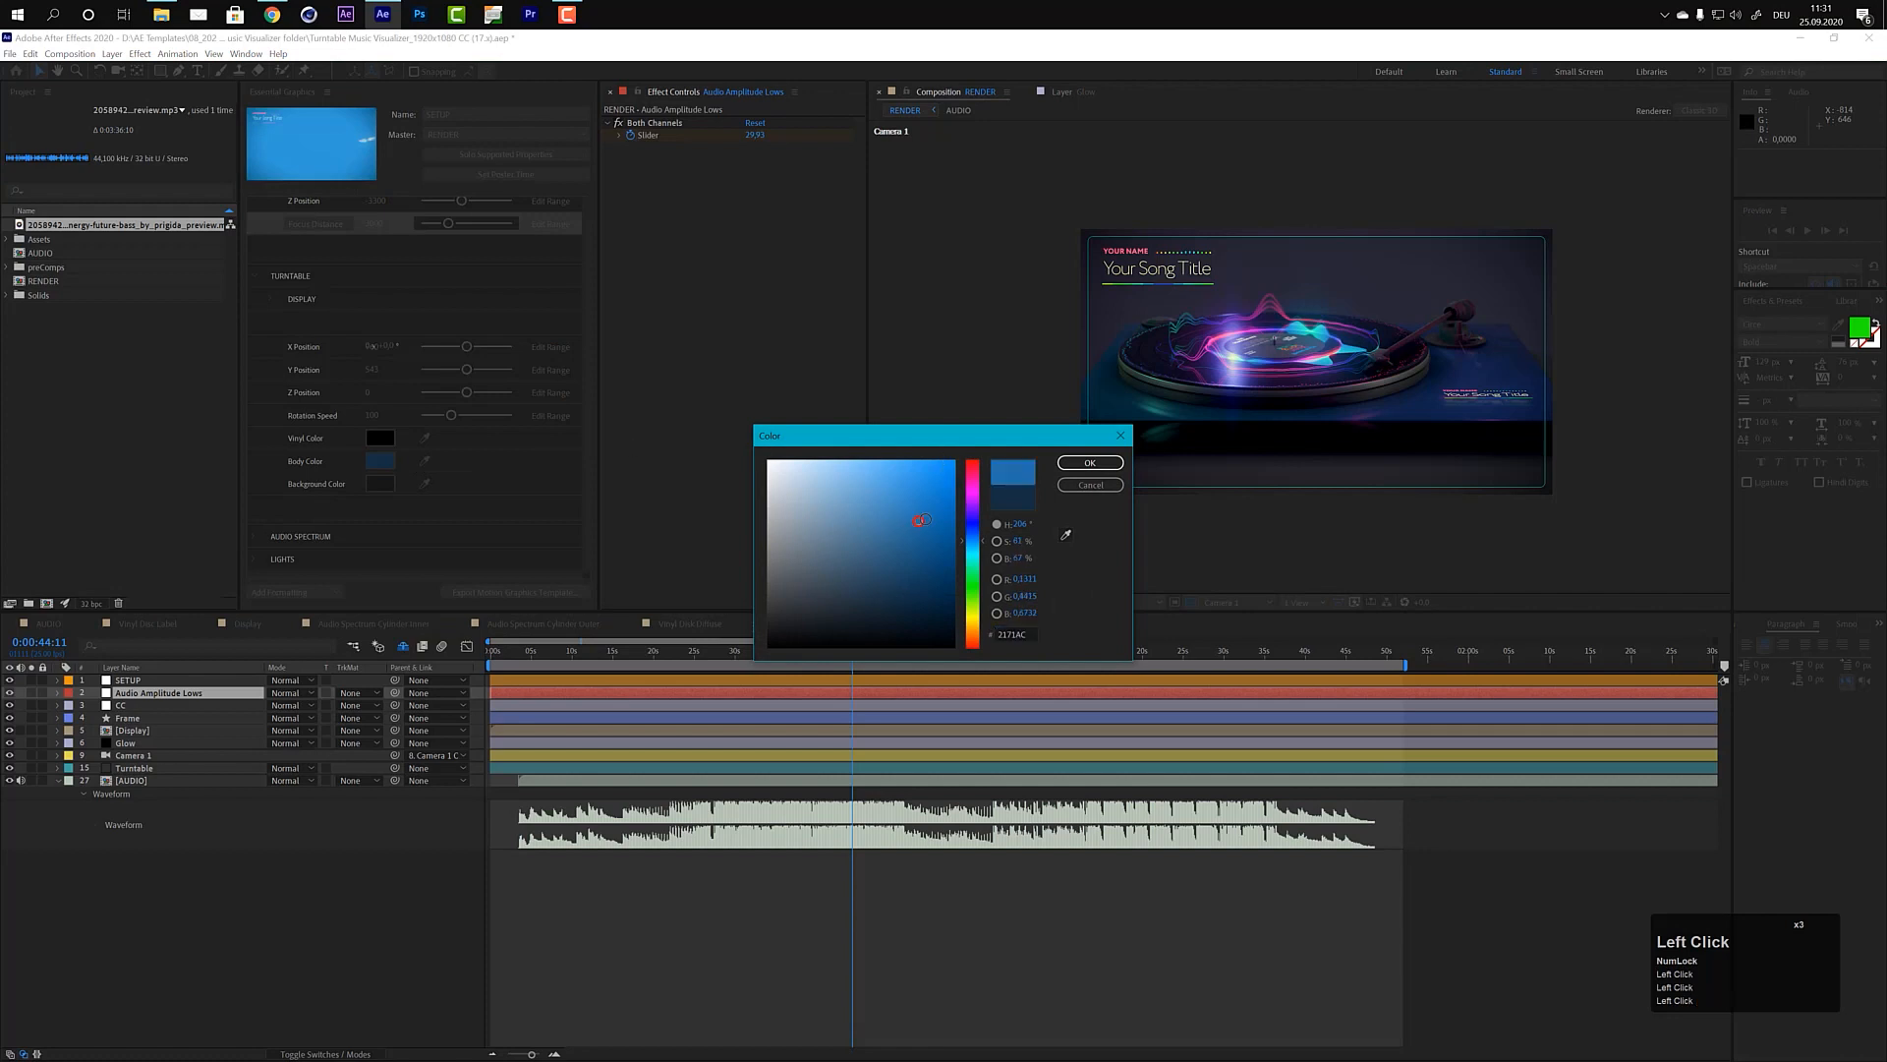
click(1087, 463)
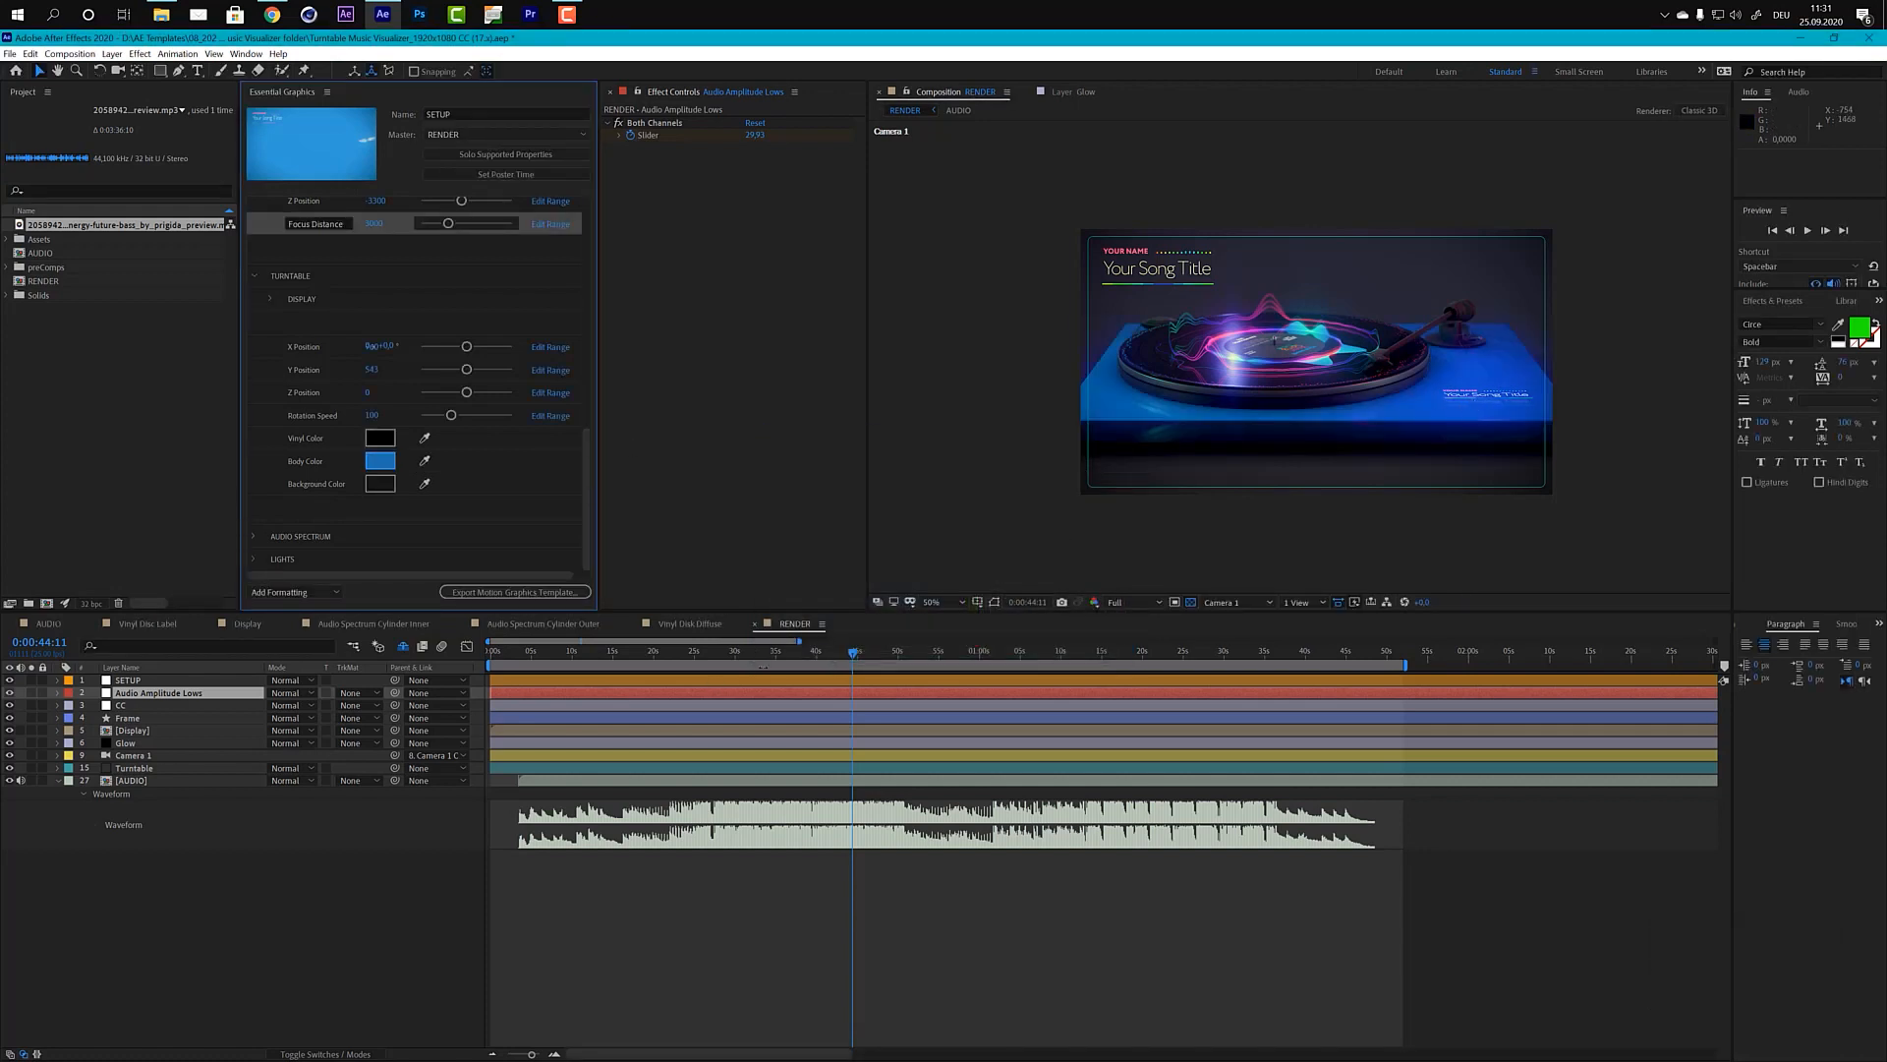
click(814, 658)
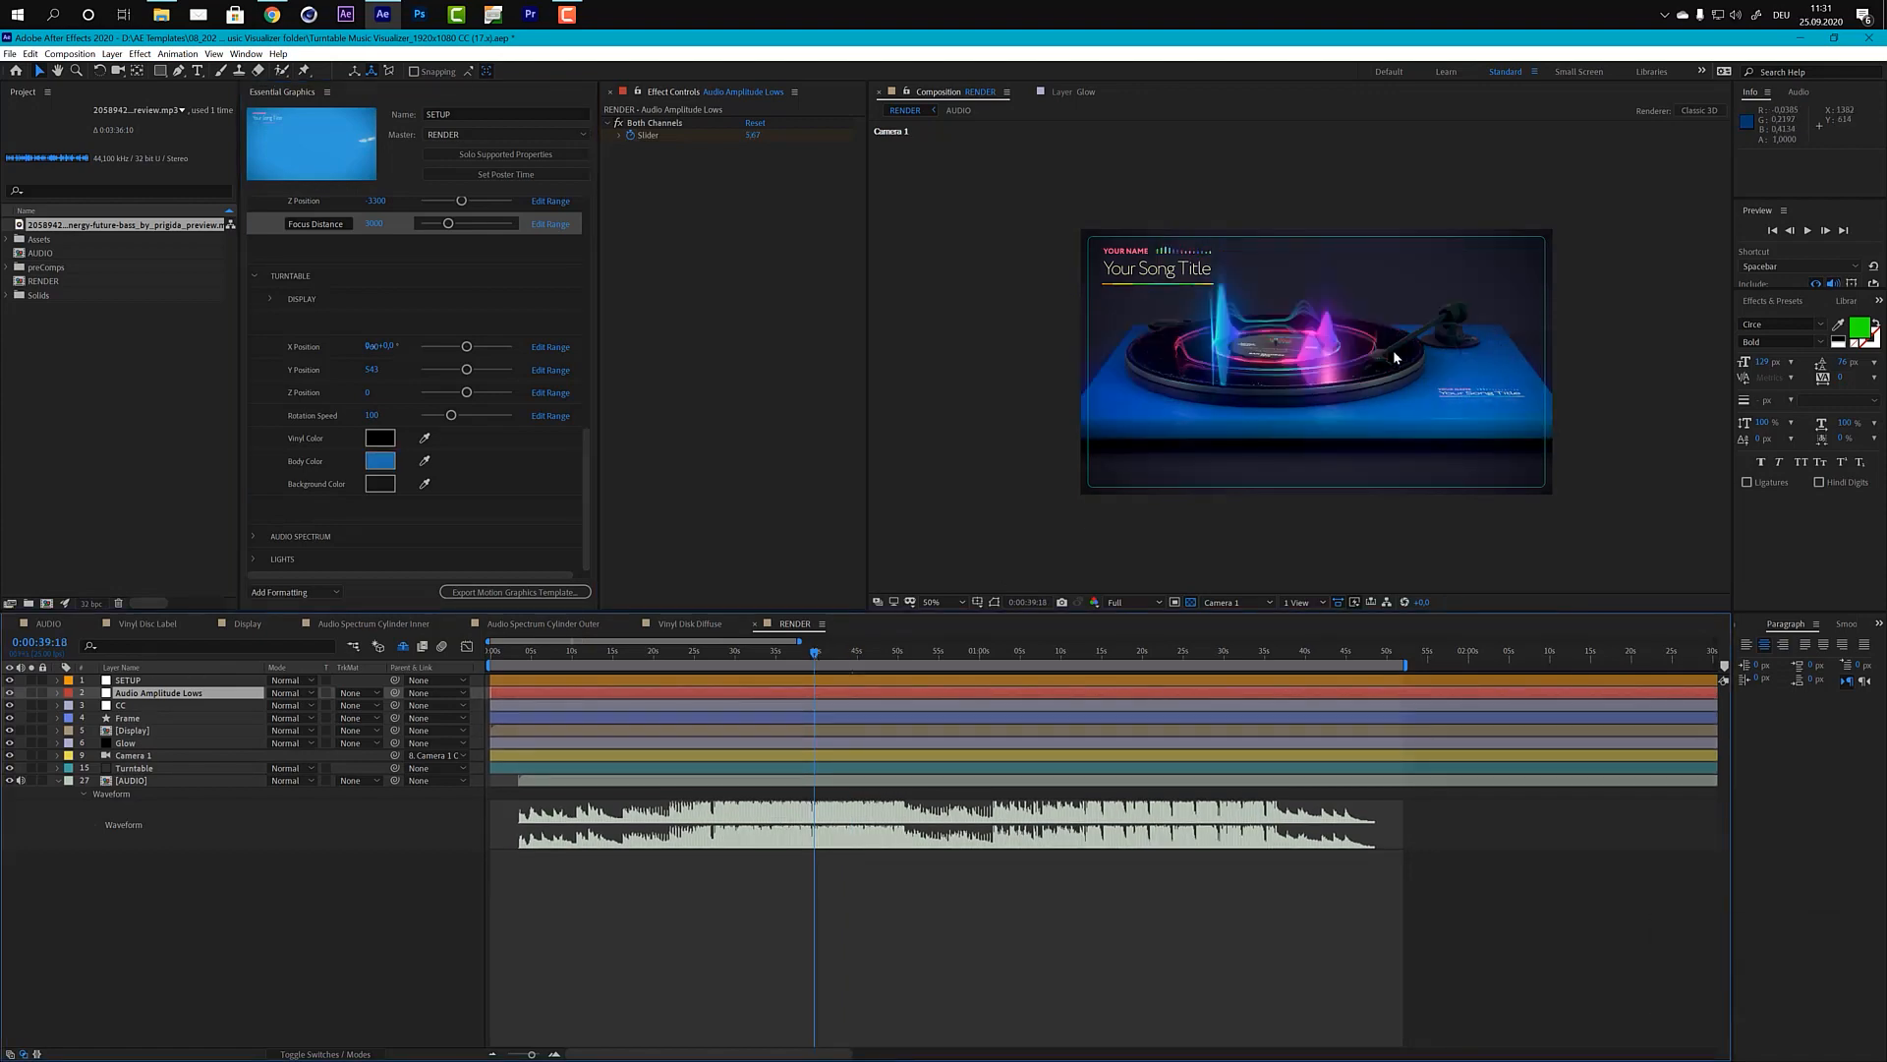
click(775, 657)
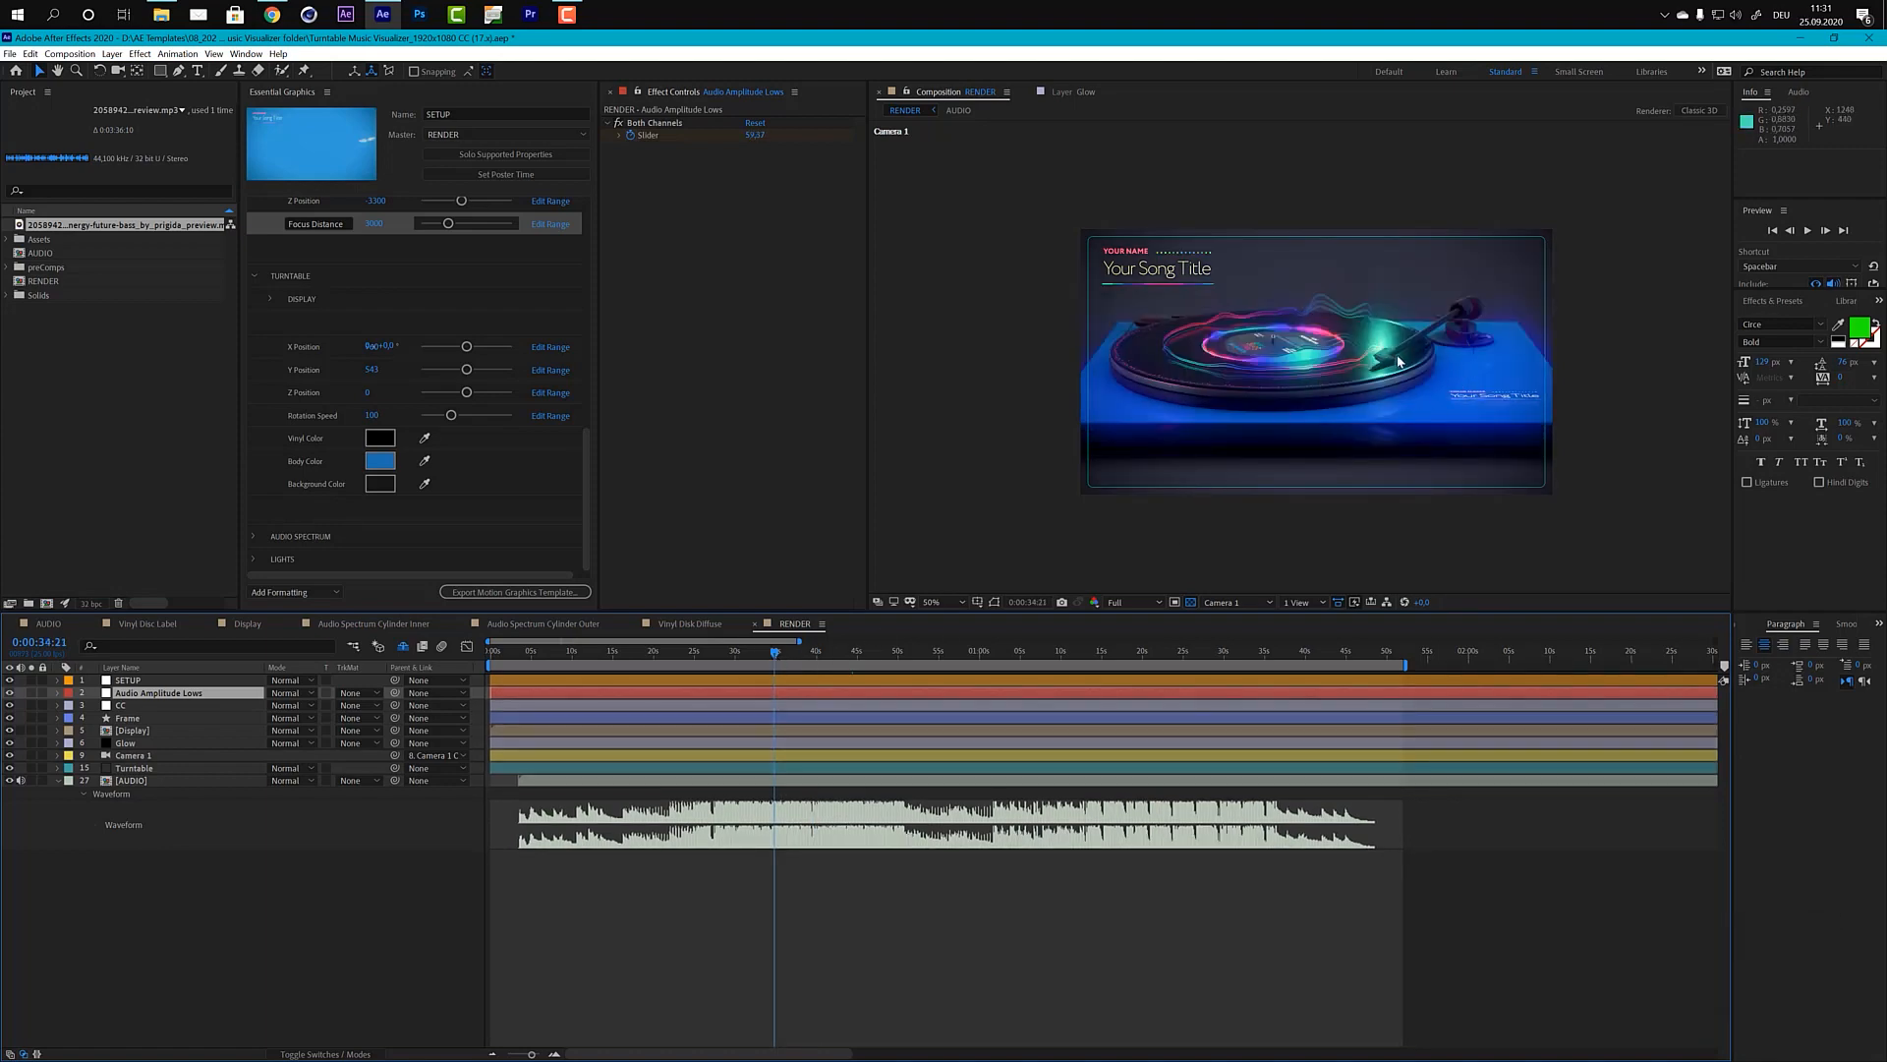
Step: Set the turntable's Body Color to a dark reddish brown
click(380, 460)
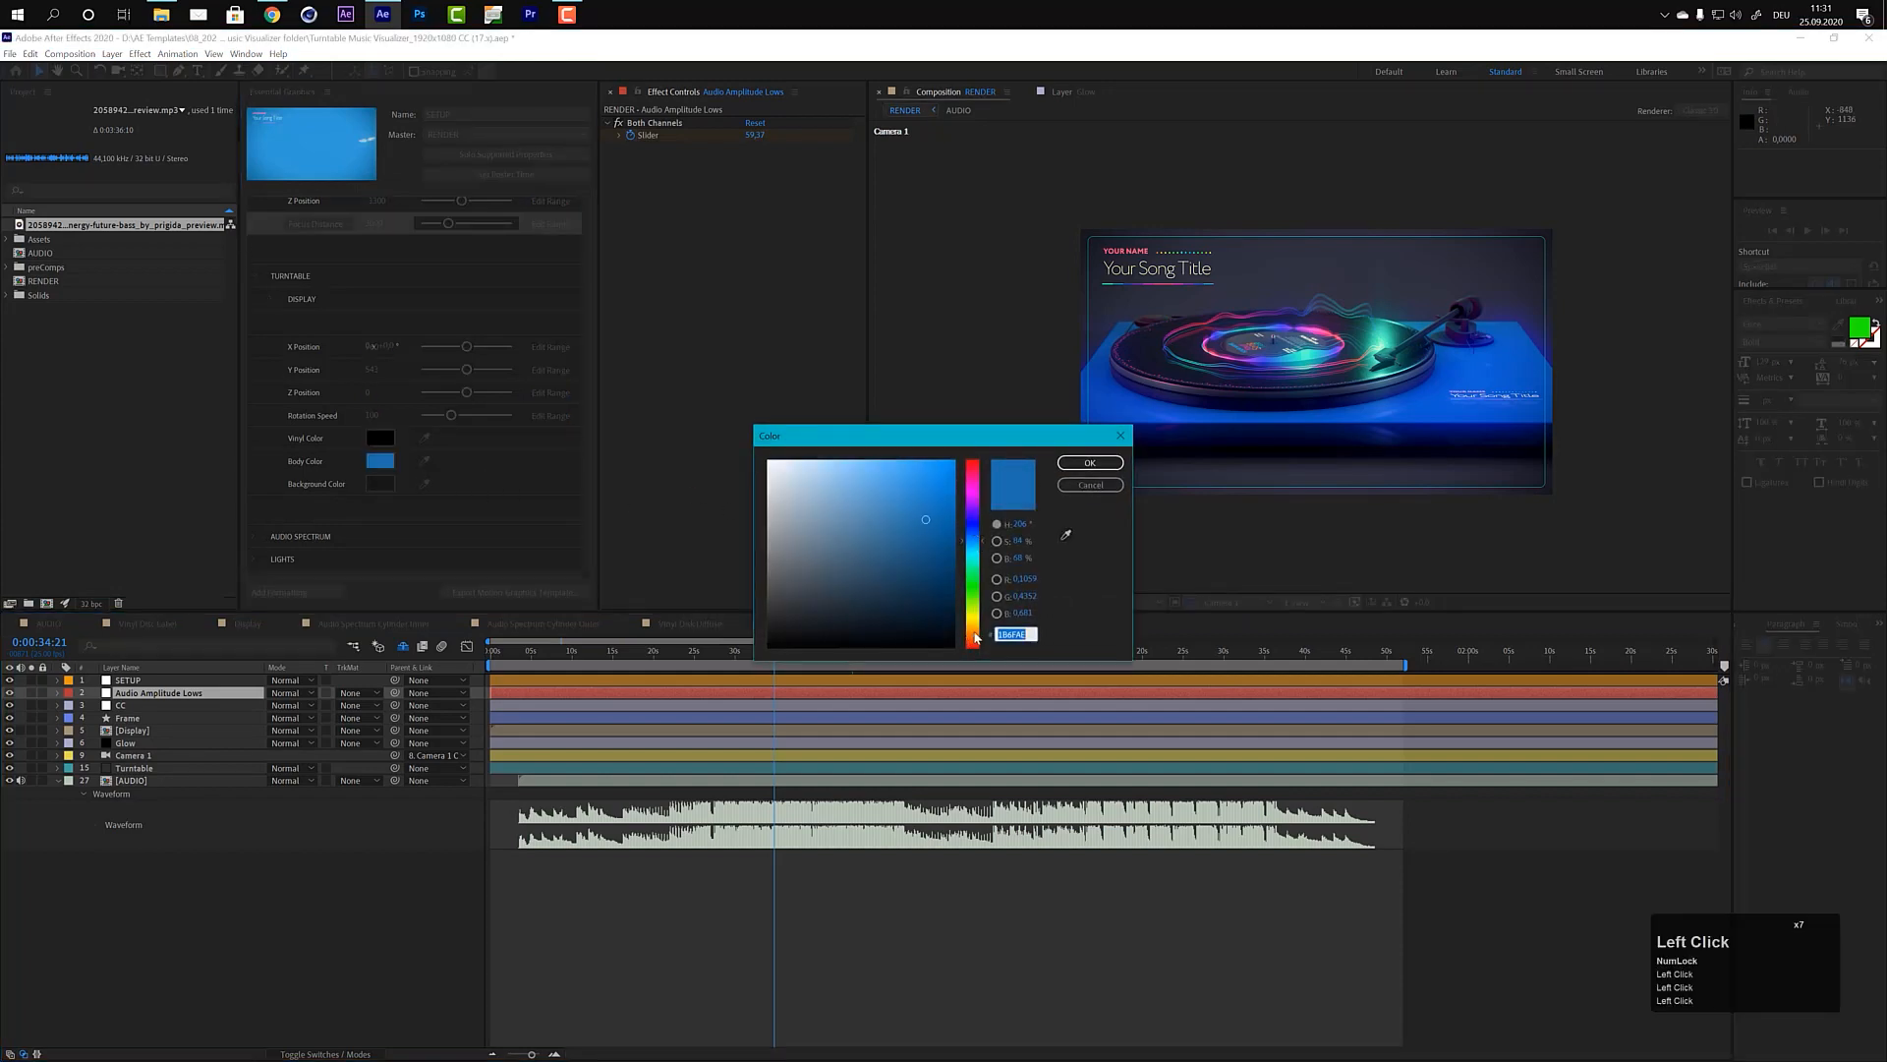
drag(974, 636, 896, 605)
click(1090, 463)
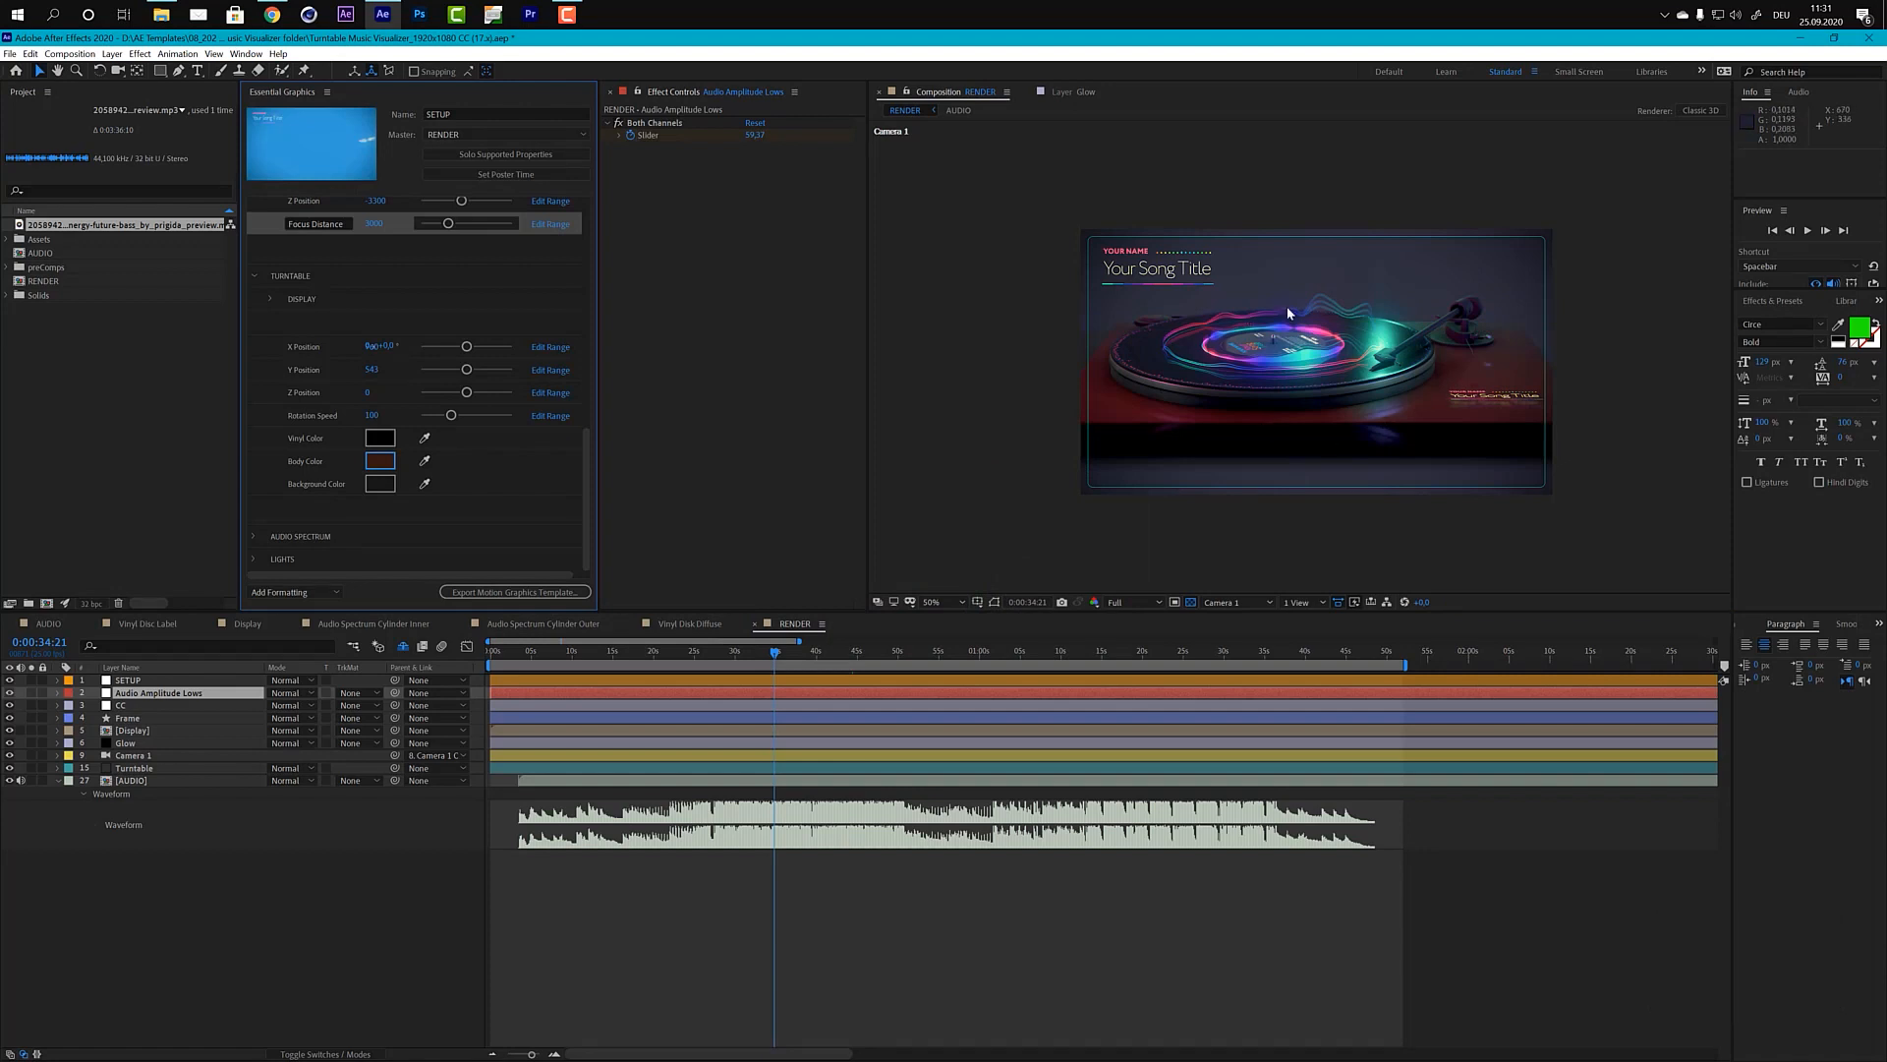
Step: Try the Vinyl Color in dark red 480C0C and in a dark purple of the same brightness
double_click(377, 439)
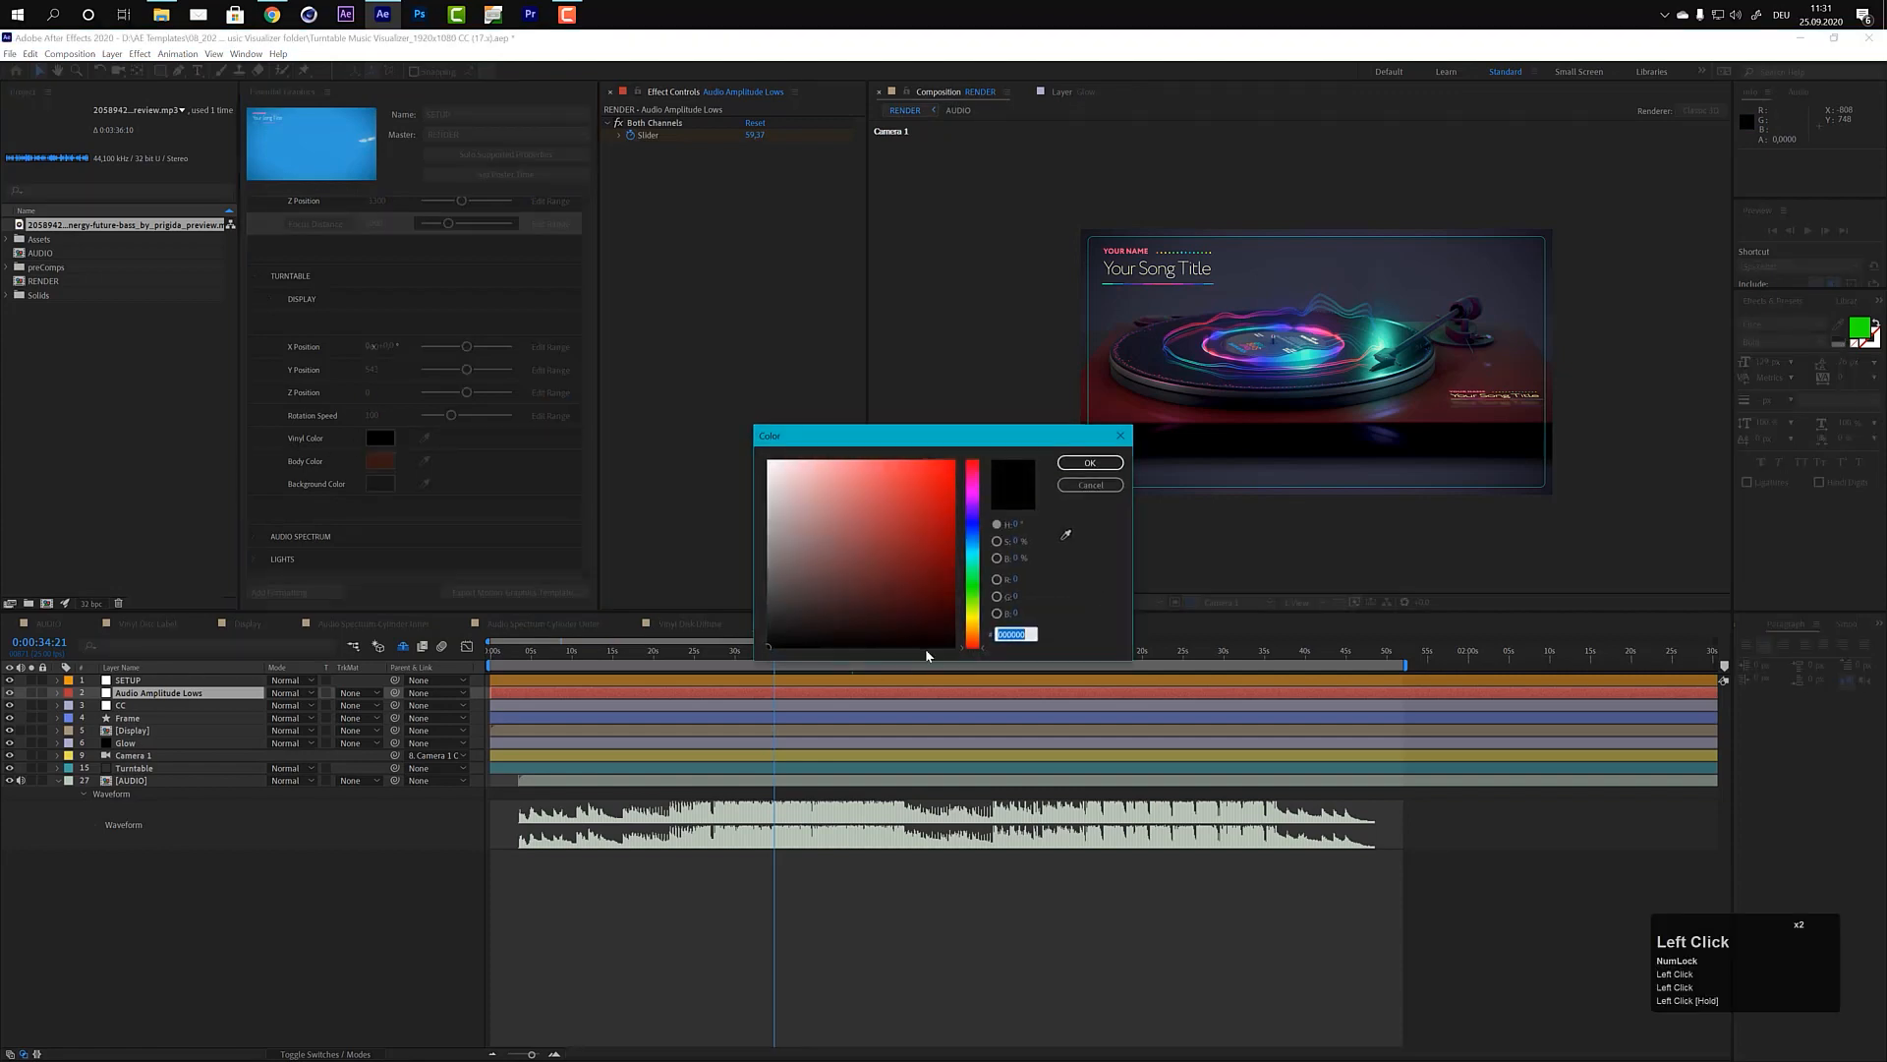
drag(929, 626, 923, 595)
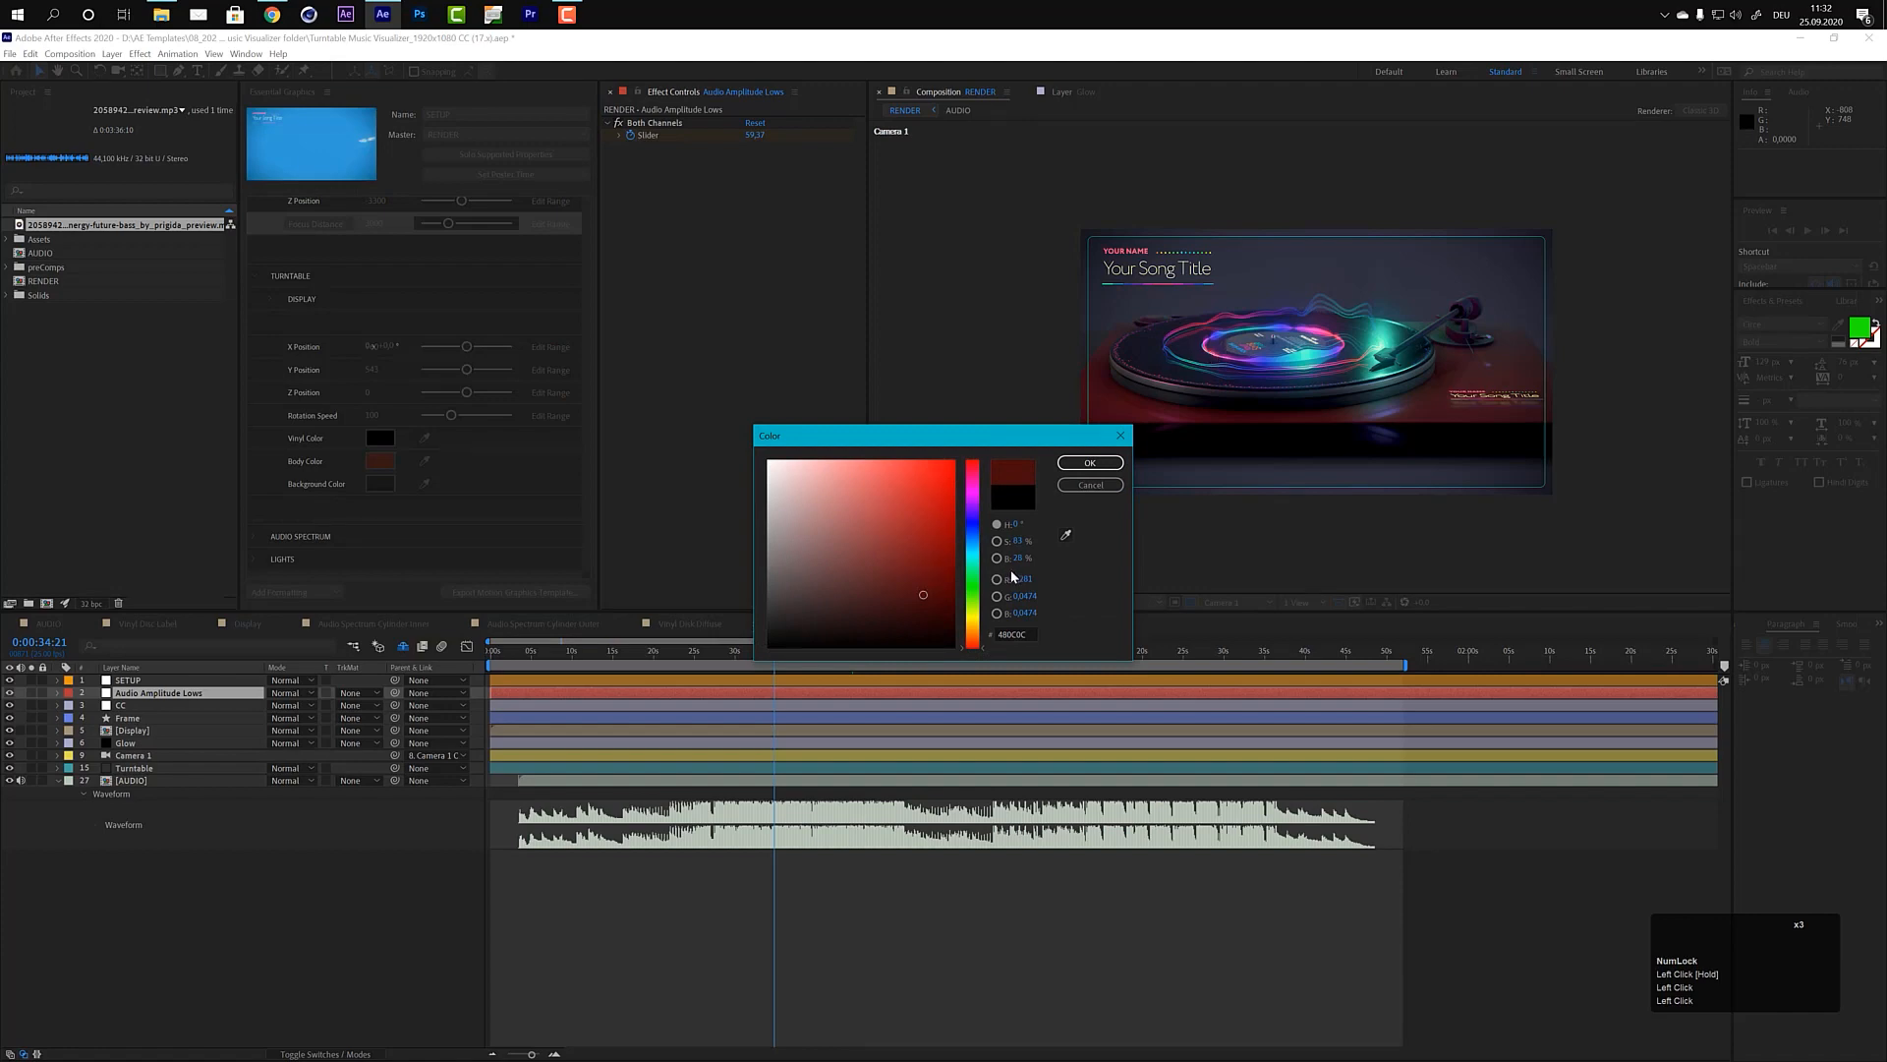
click(1090, 462)
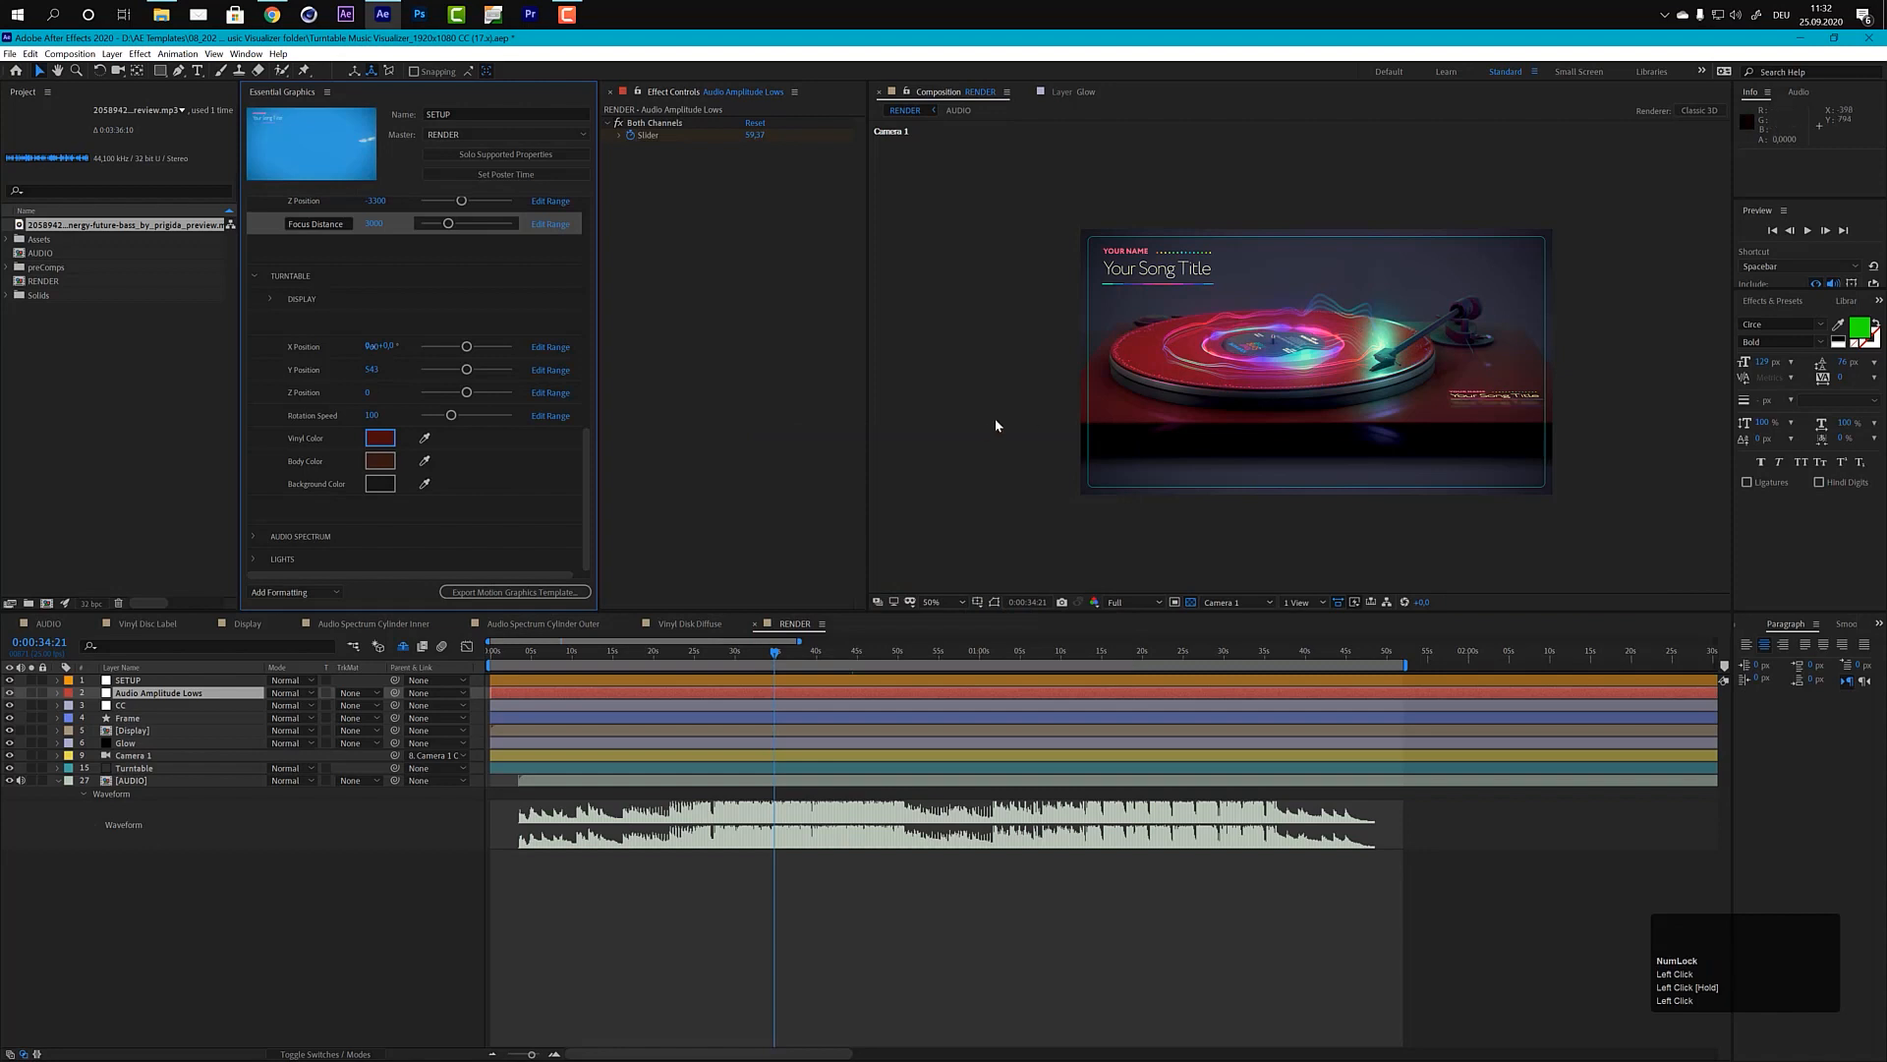
click(380, 438)
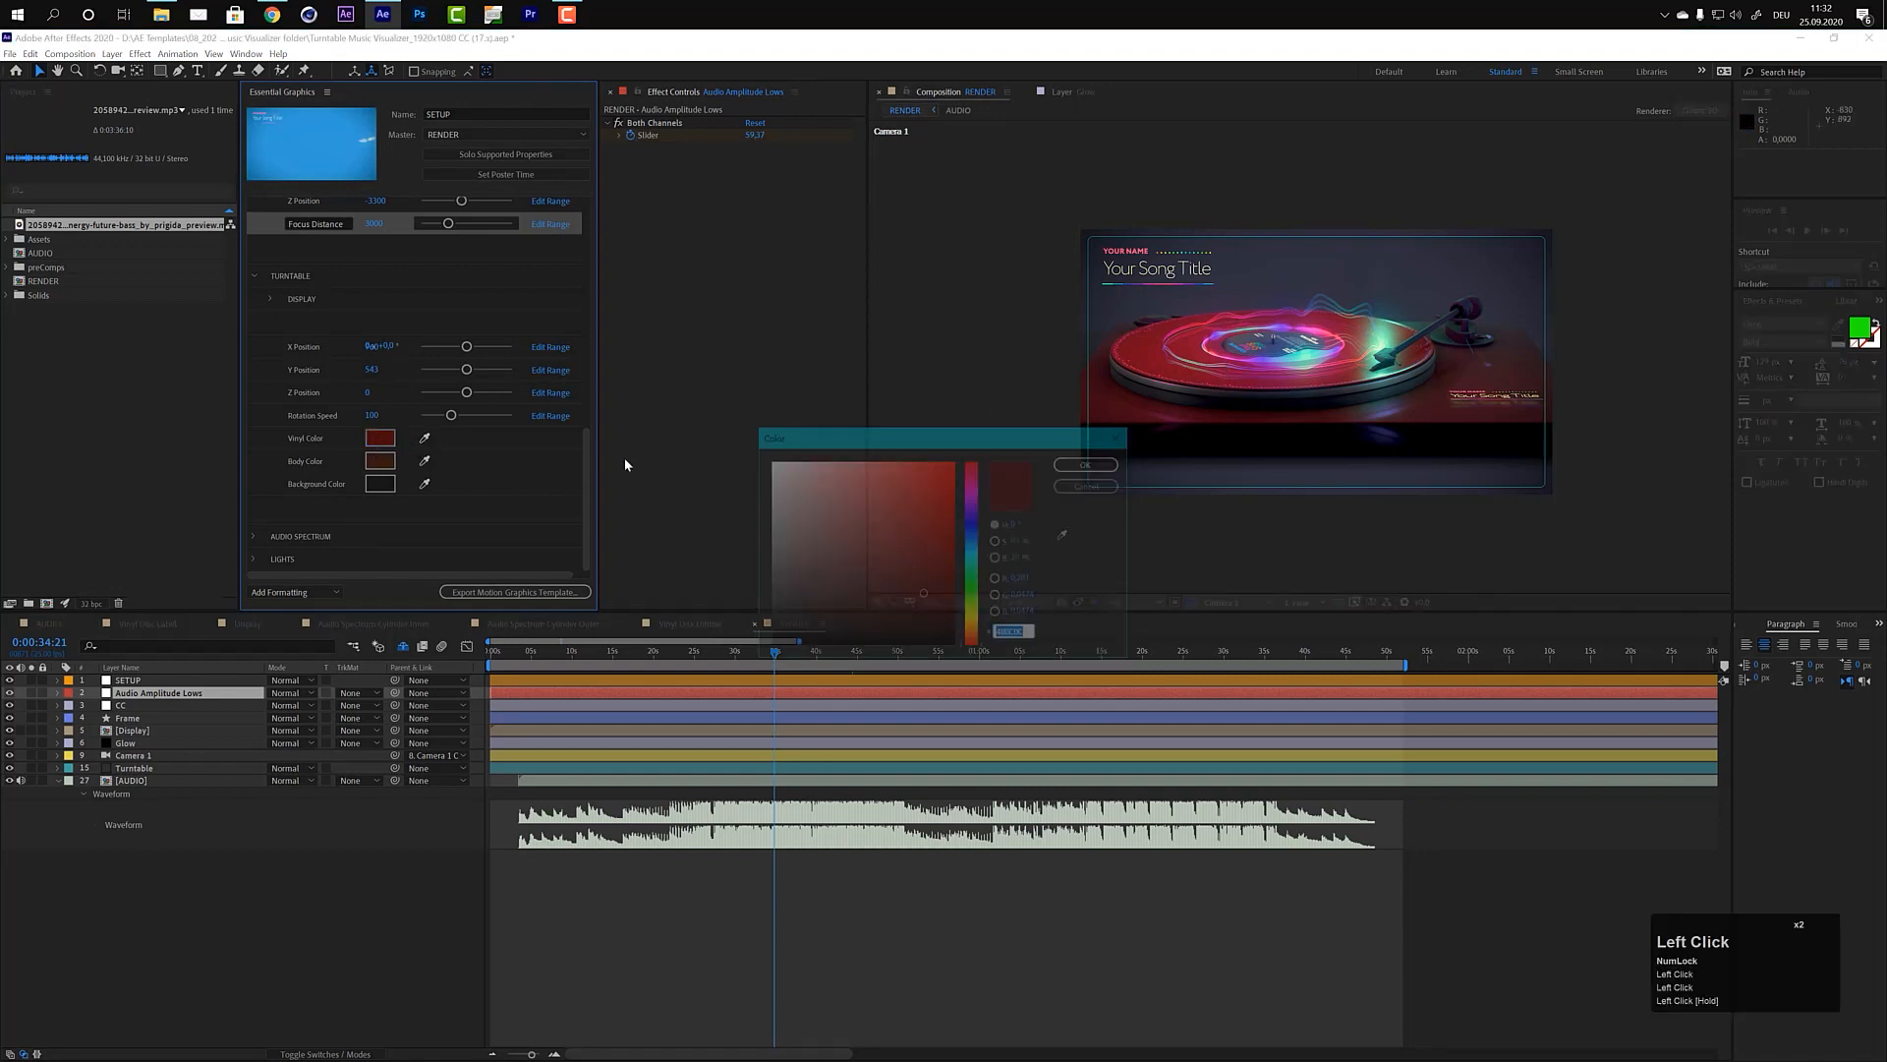
click(976, 506)
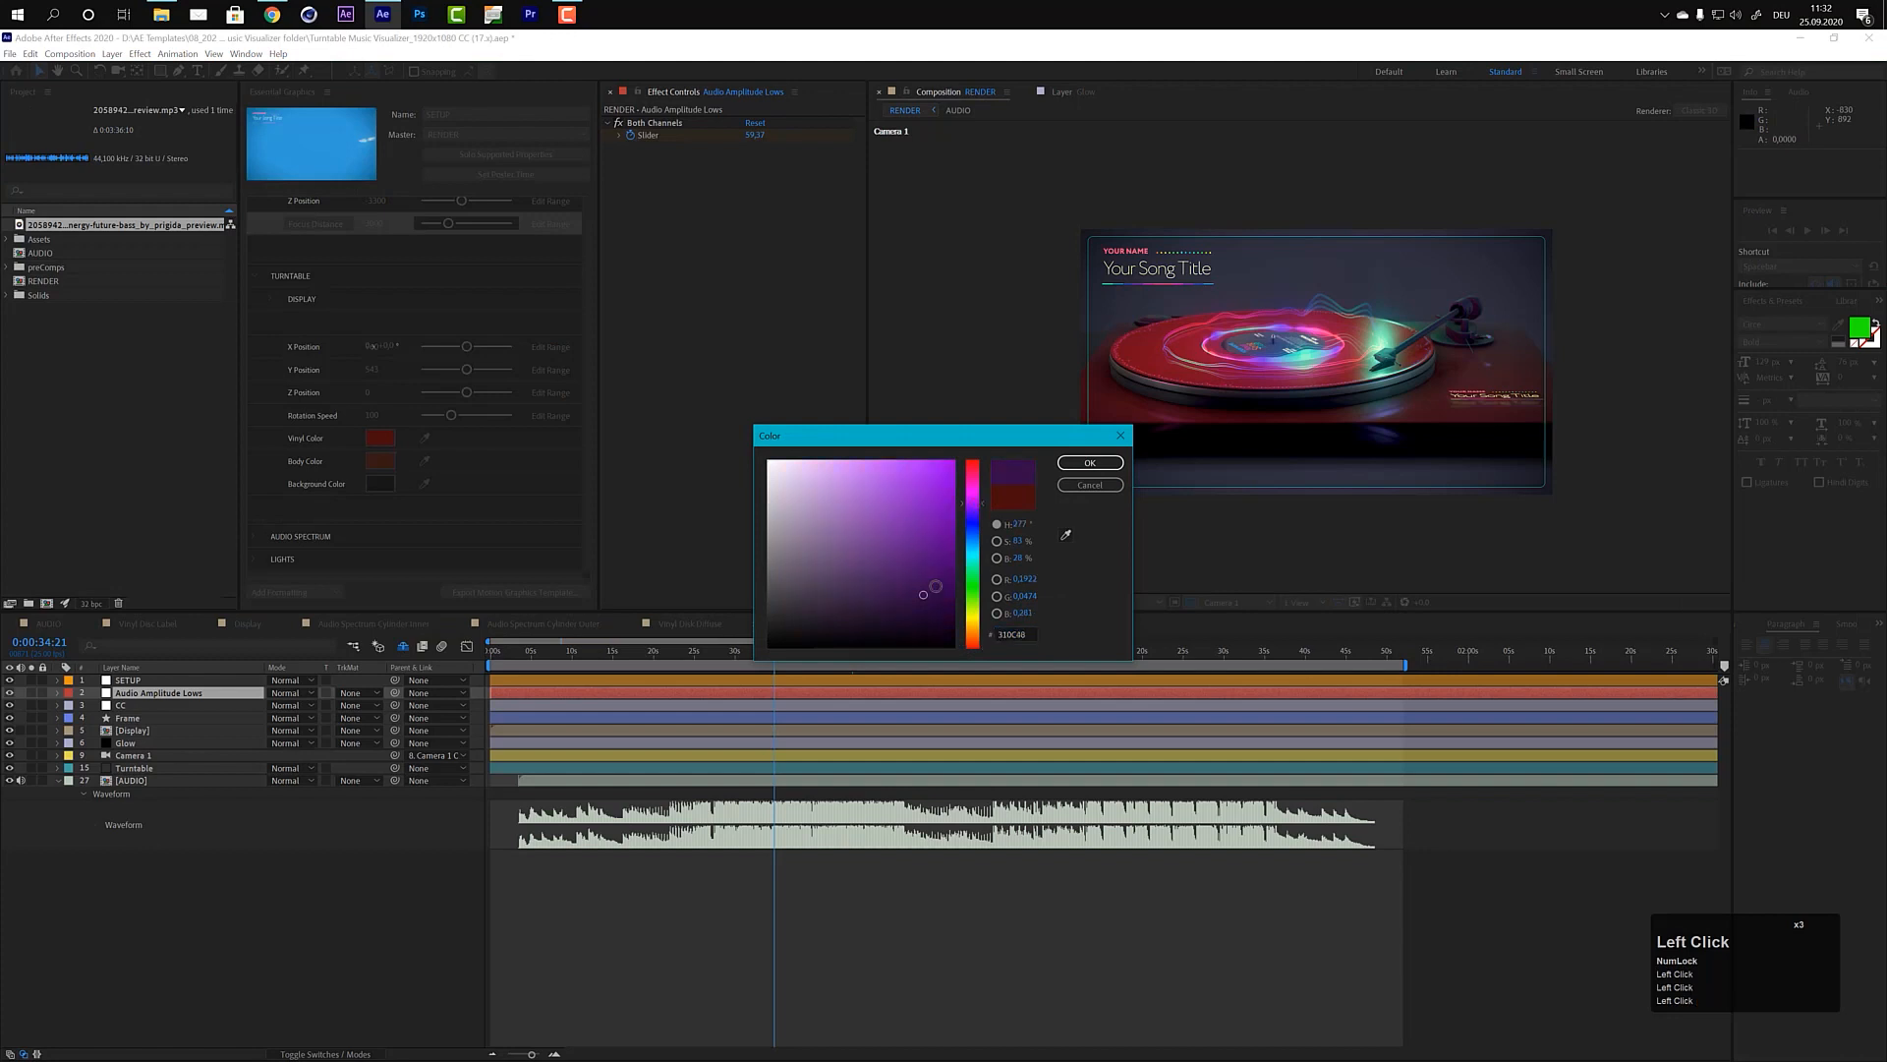
click(1090, 462)
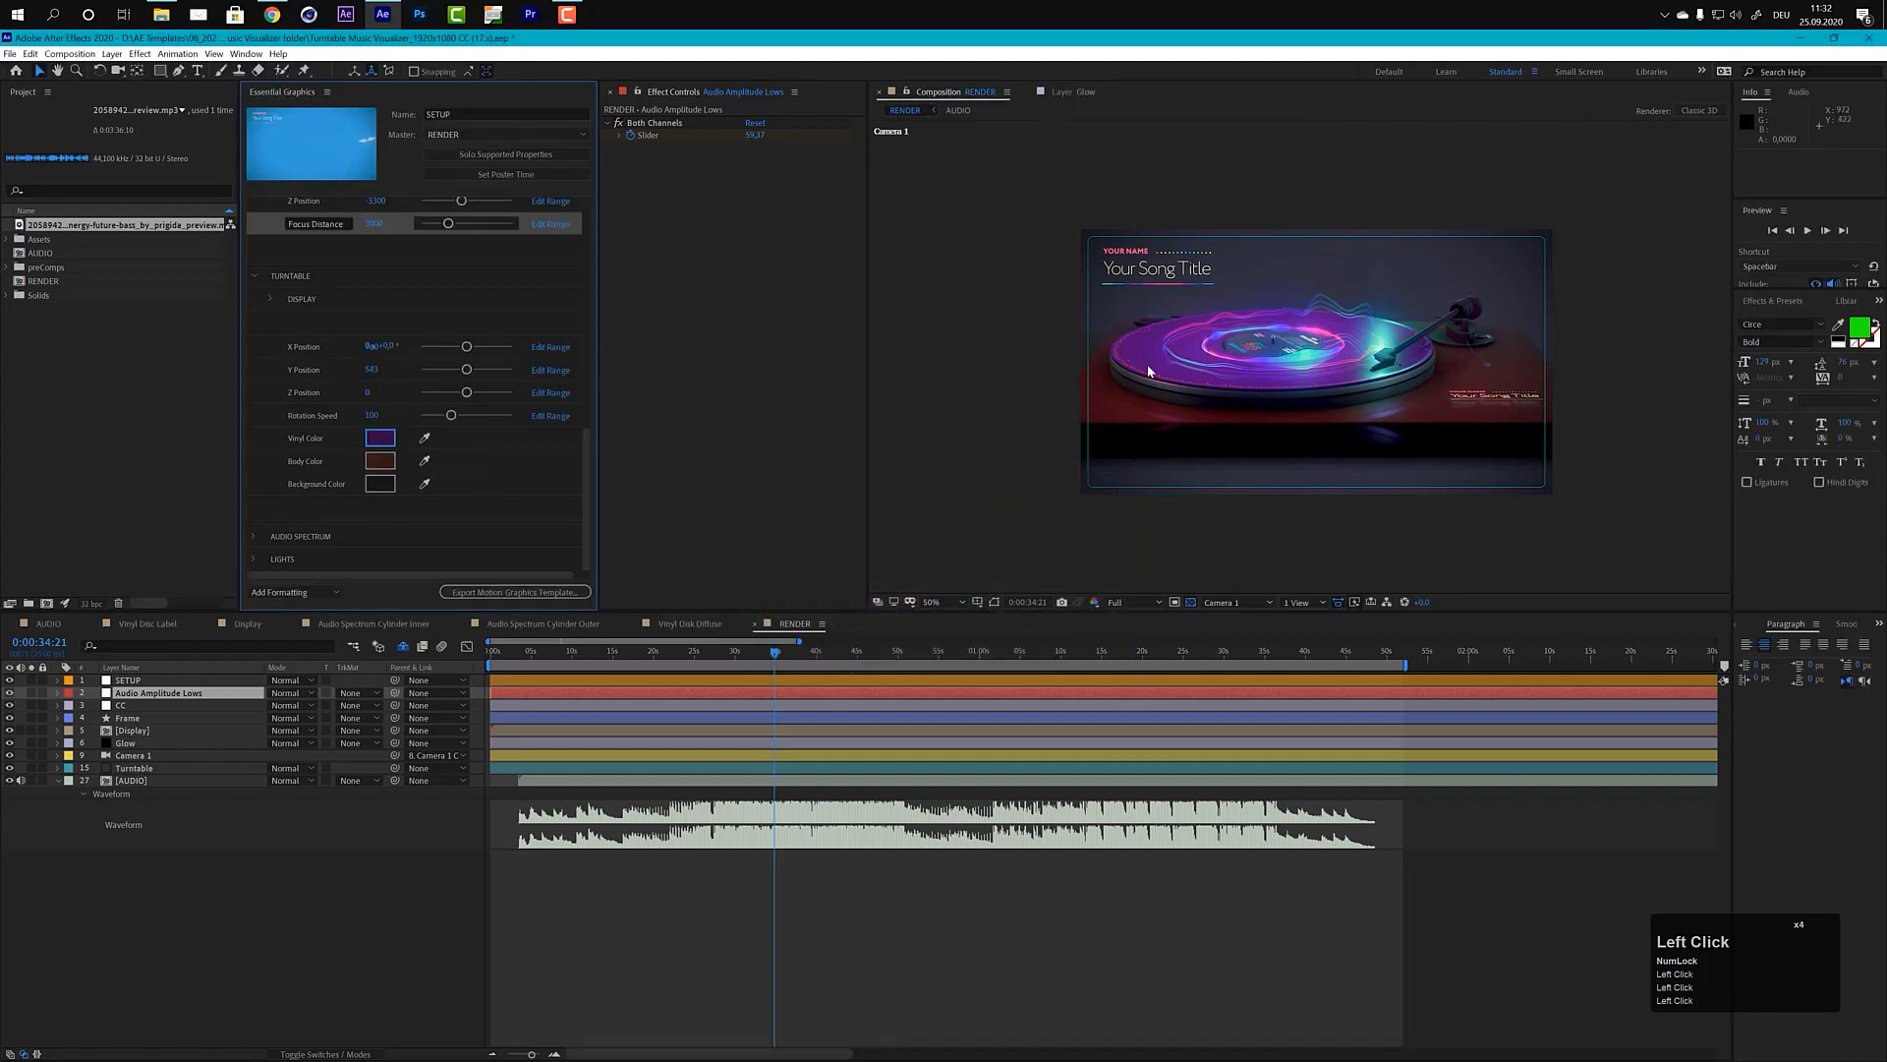
Step: Set the Vinyl Color back to black
click(379, 437)
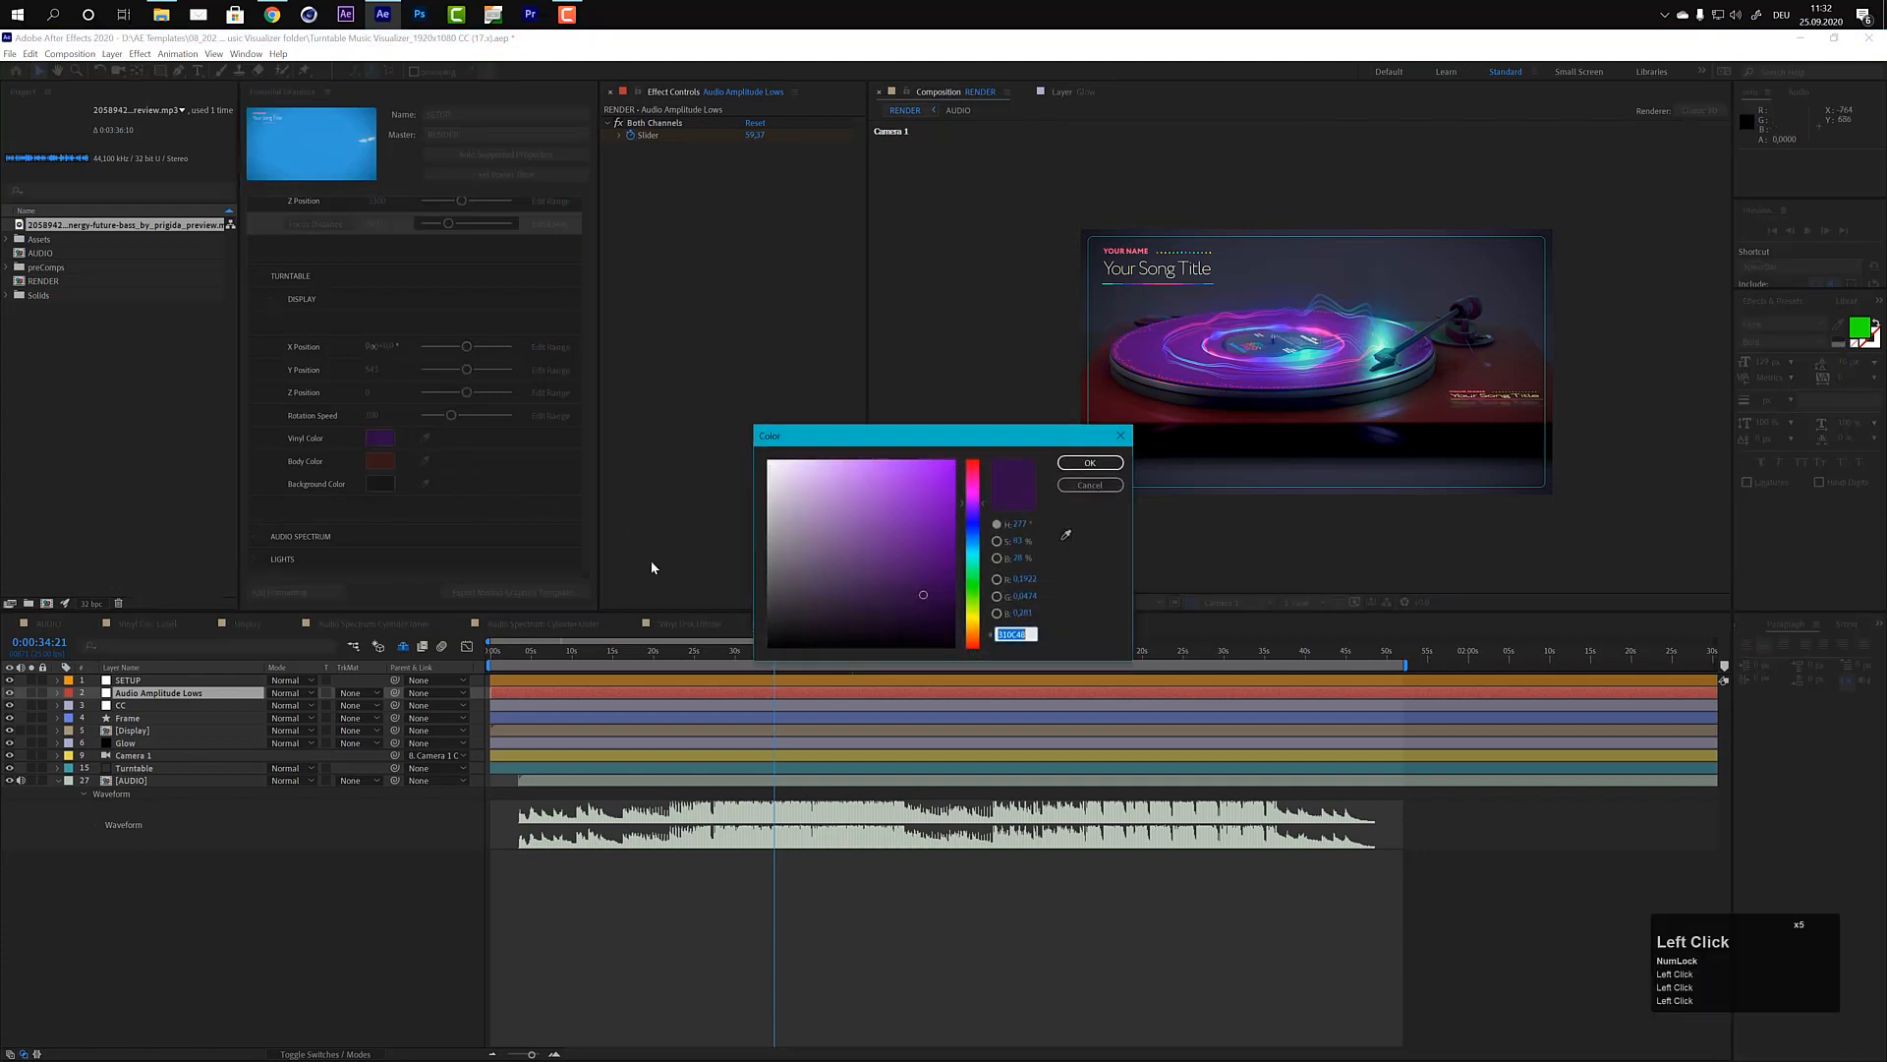
click(768, 645)
click(1091, 486)
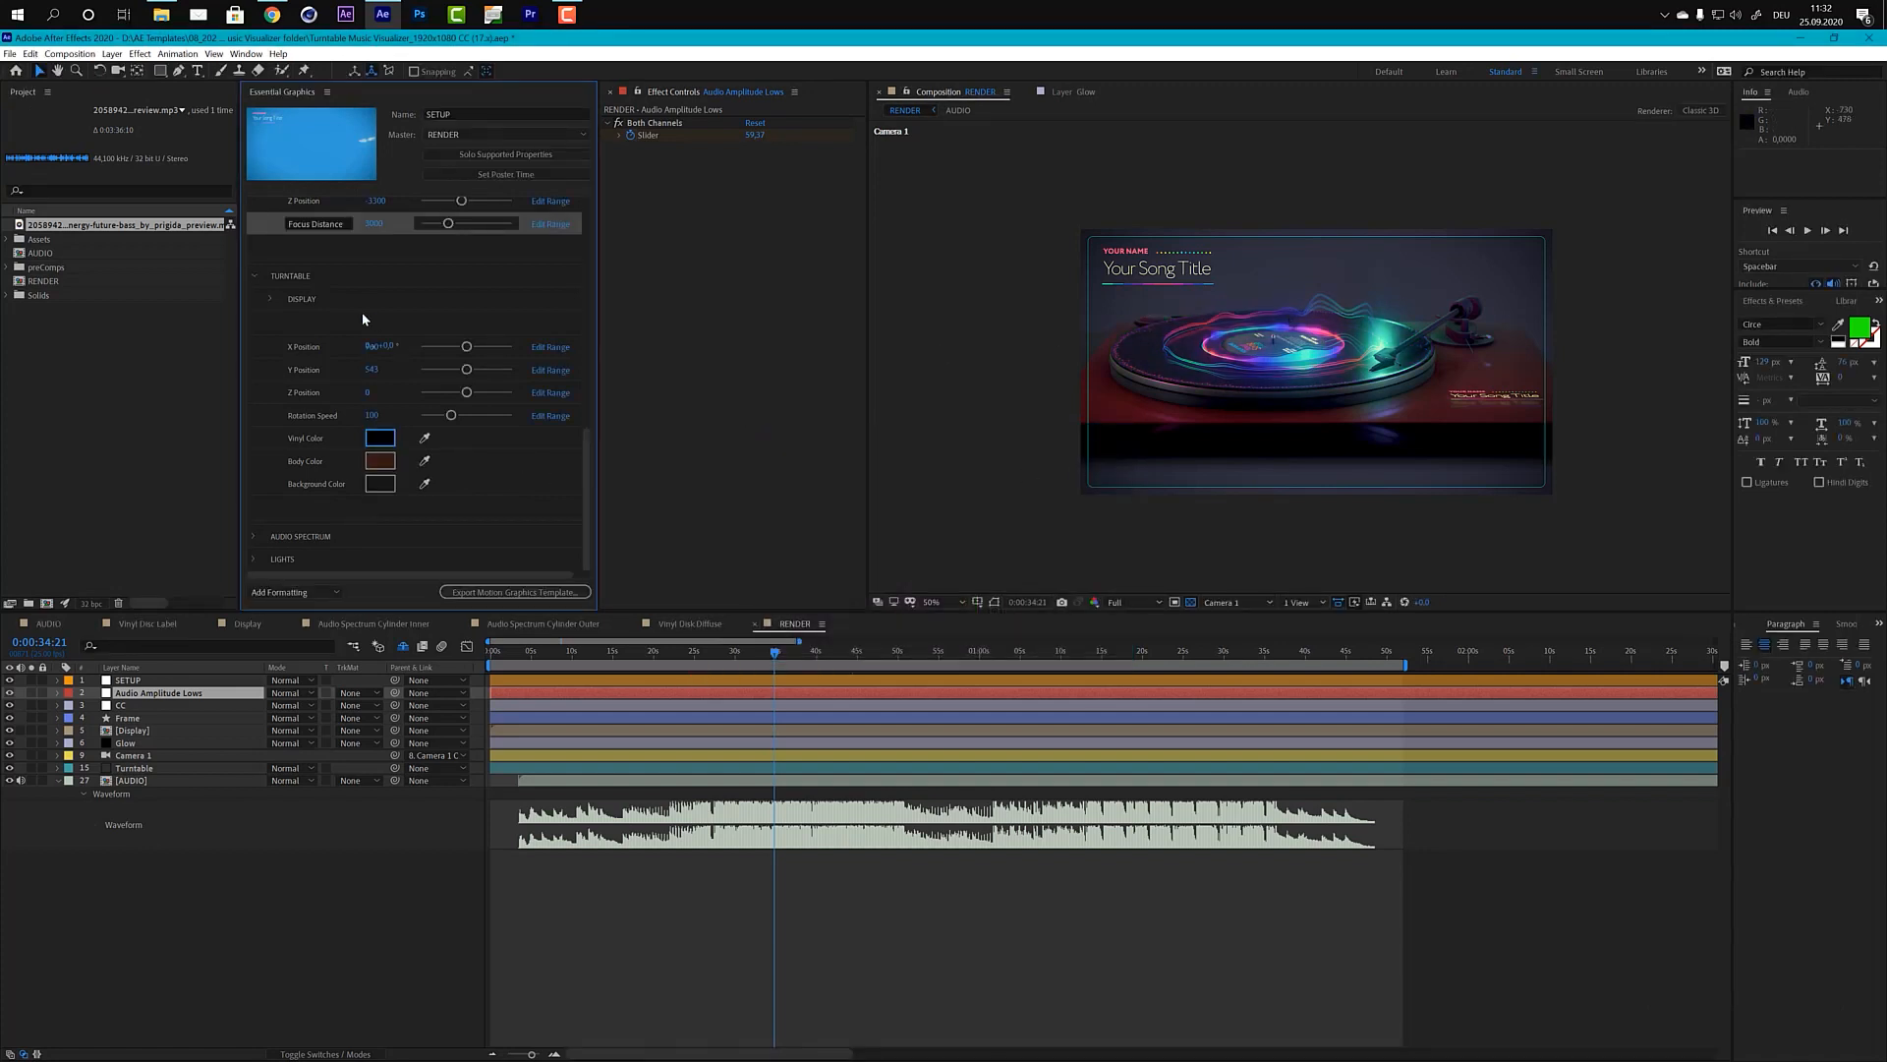
Step: Expand the turntable's Display subgroup and set the display's X Rotation to -90° to stand the title text upright
click(268, 299)
click(271, 297)
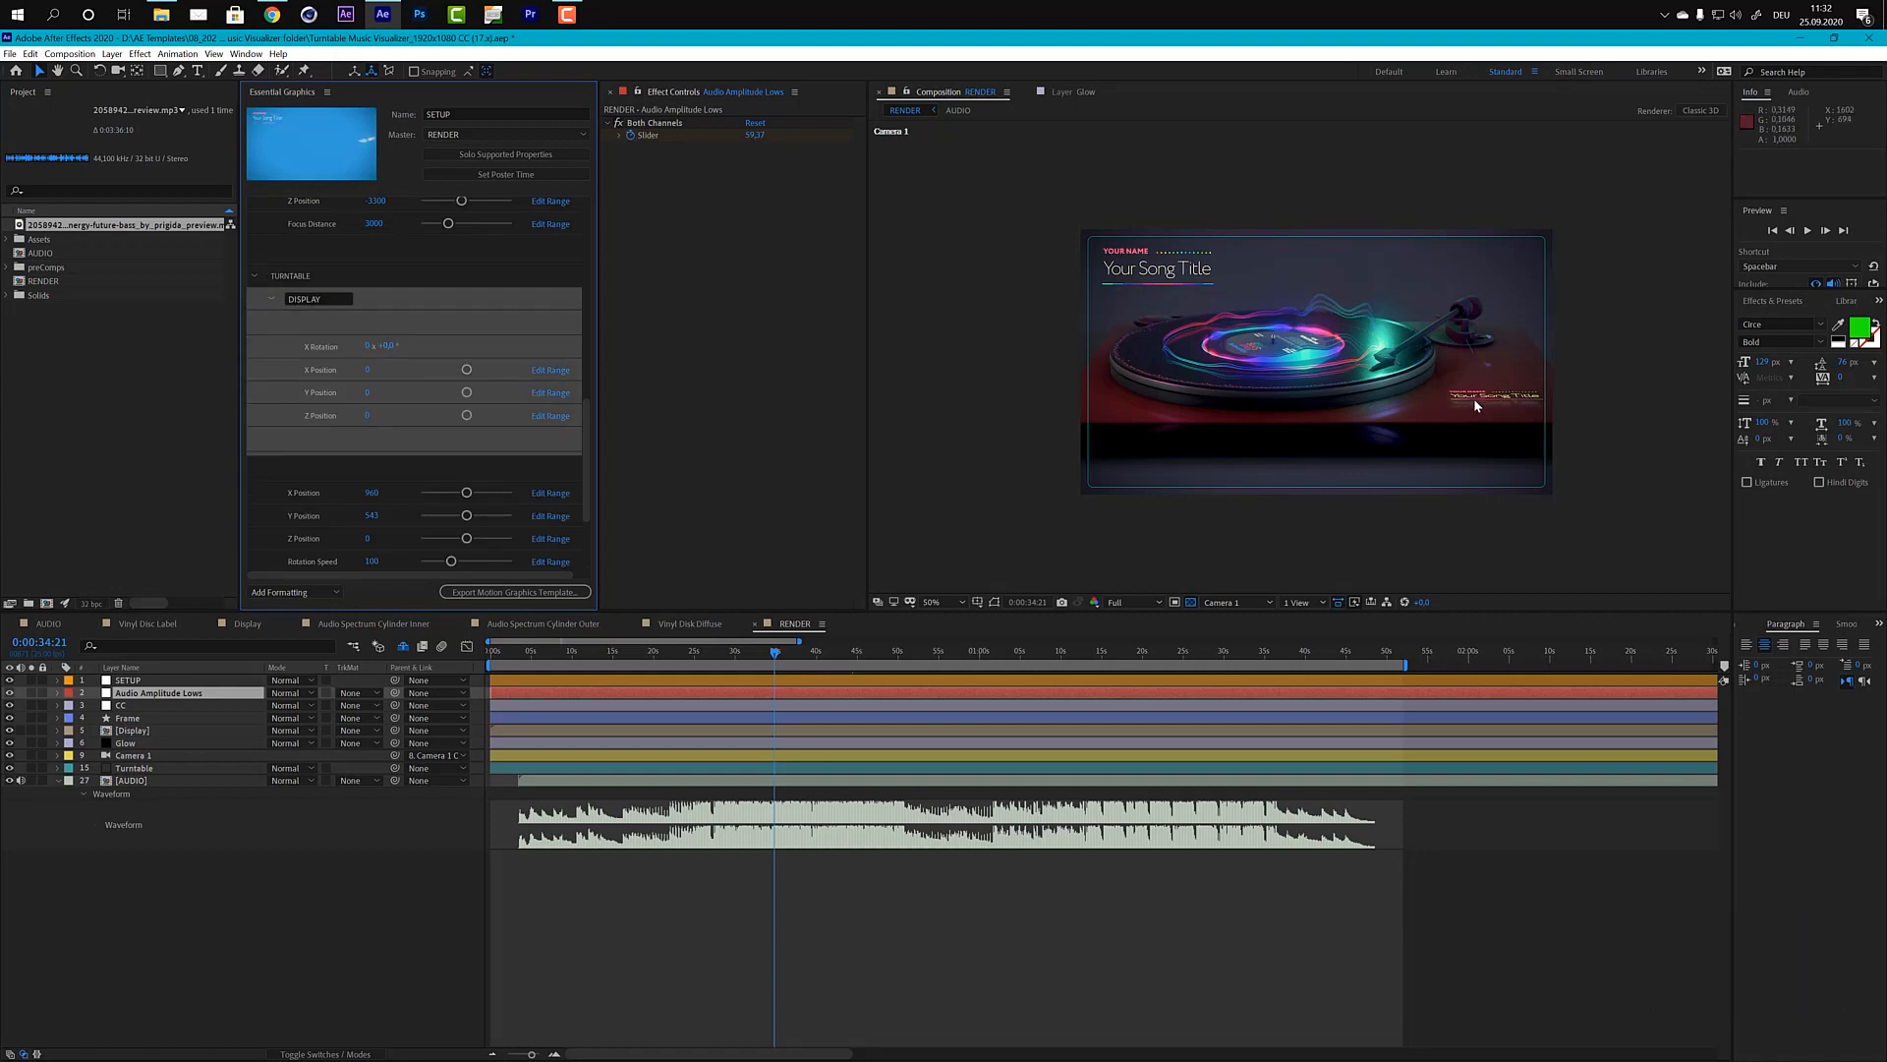
click(388, 347)
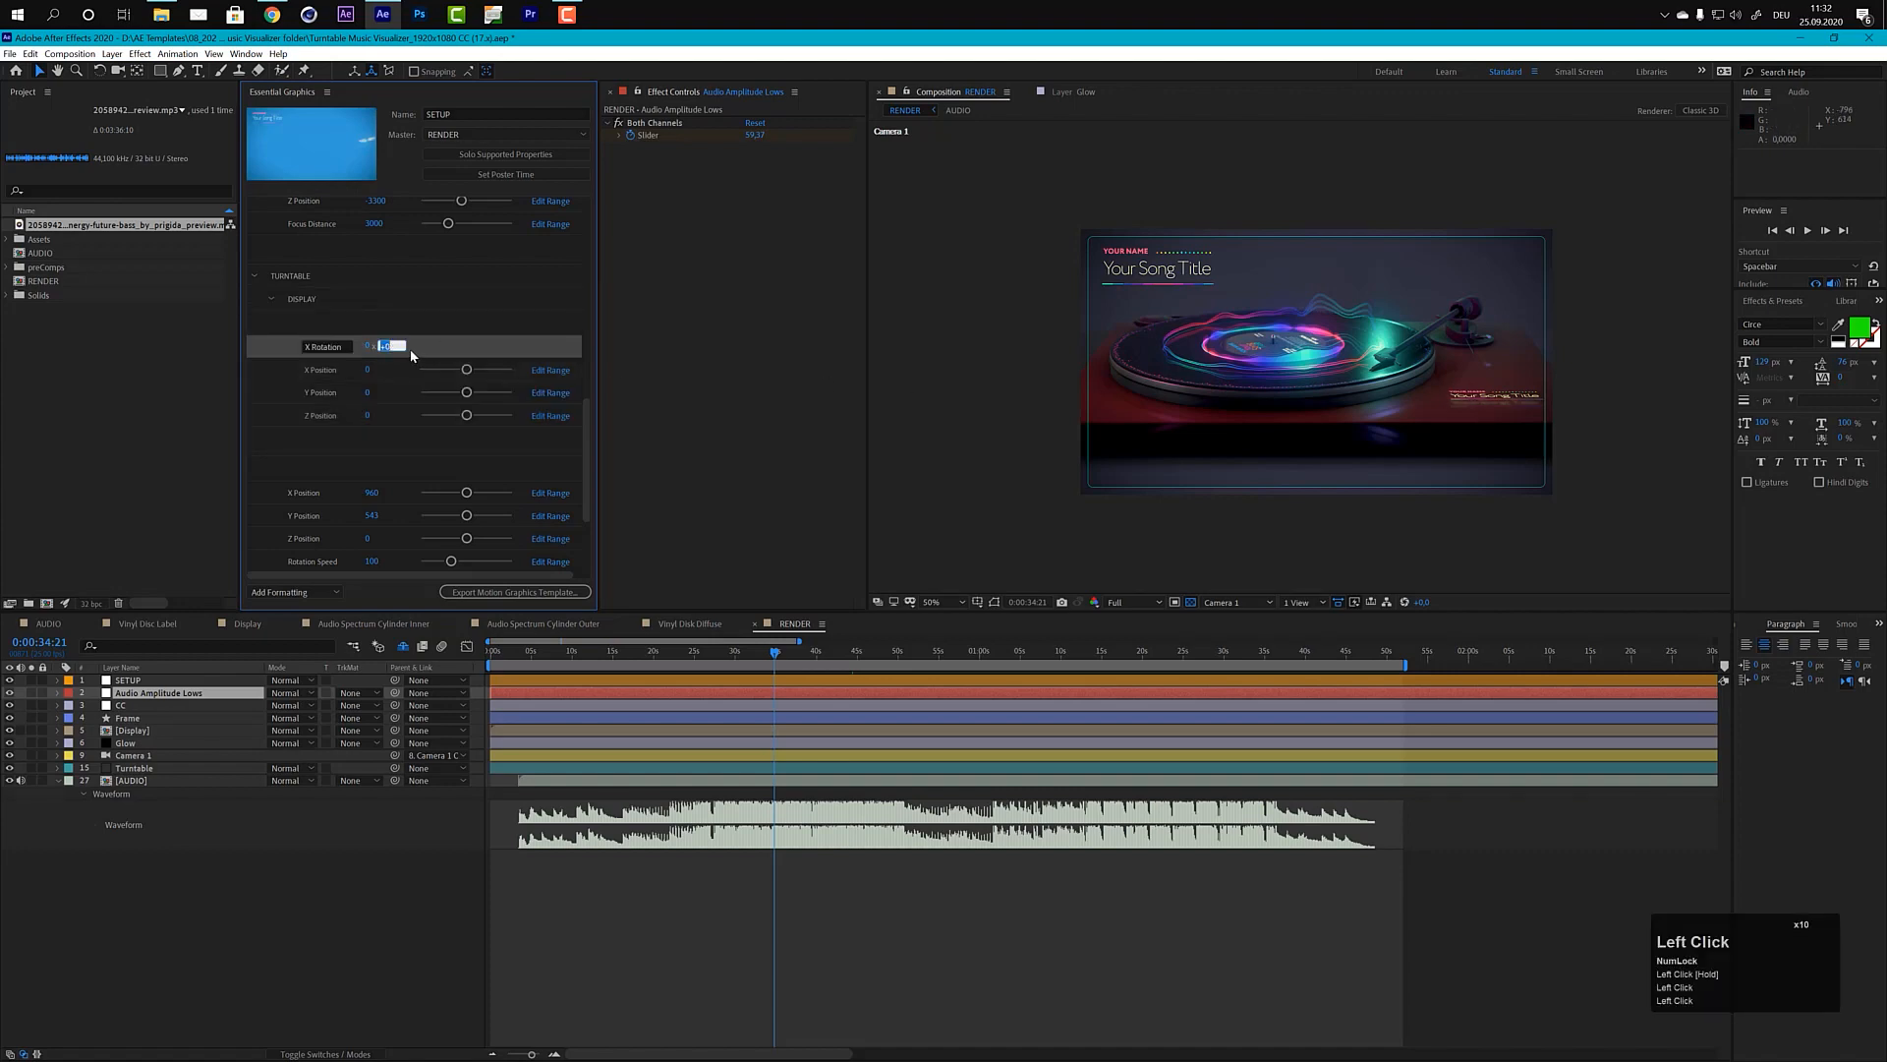
text(-90)
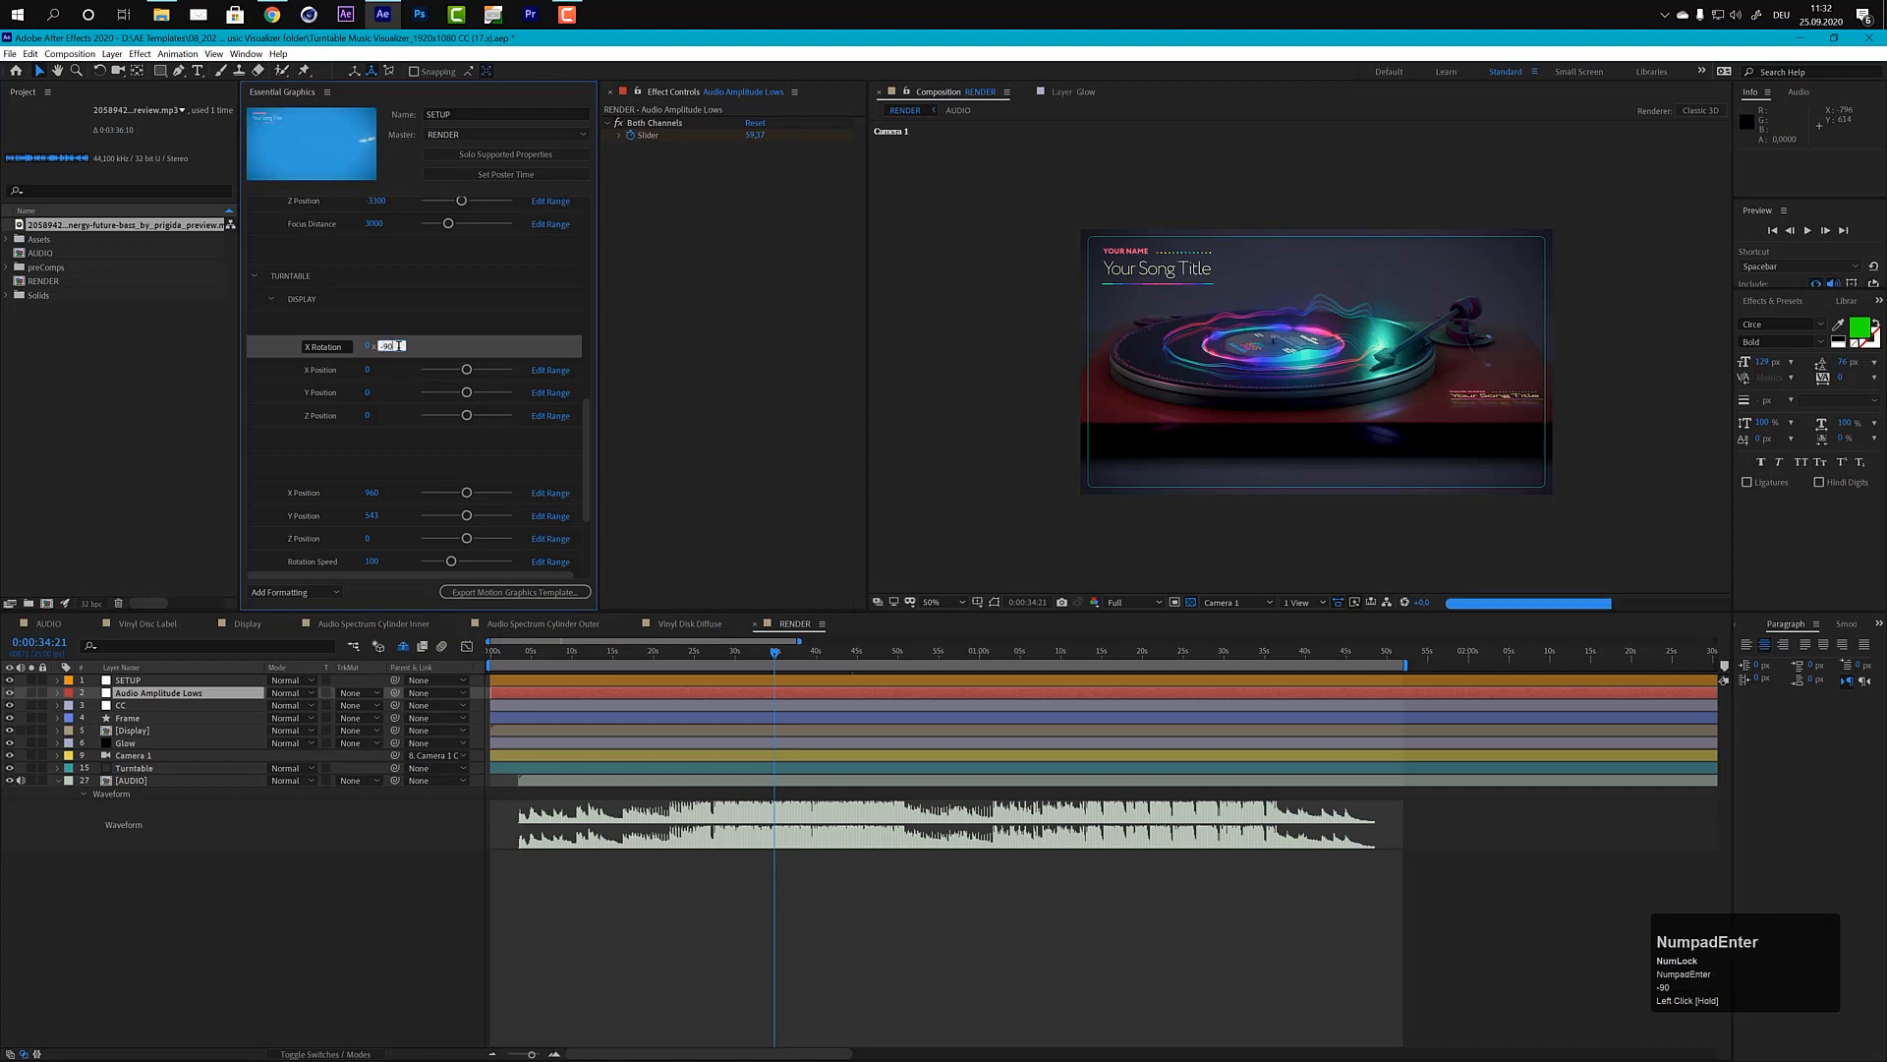
key(KP_Enter)
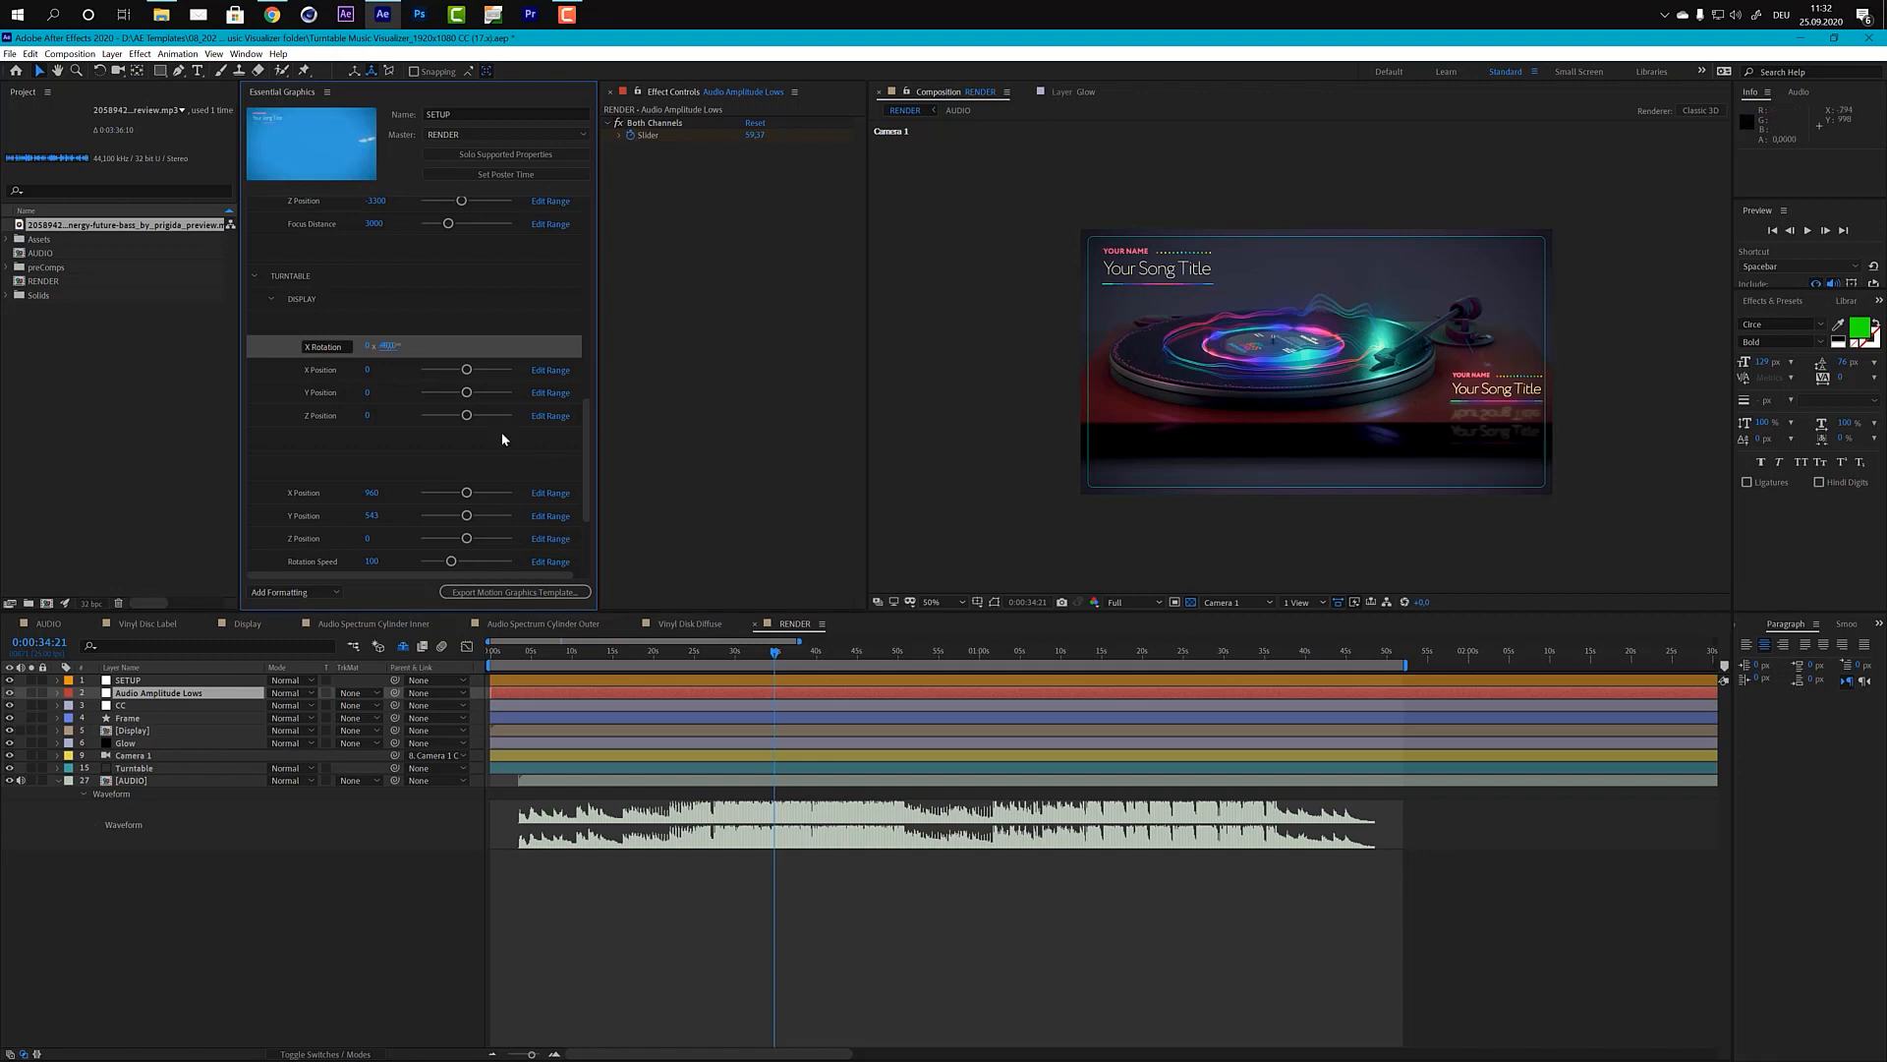
Step: Set the display's X Position to -0.01, trying 0.01 first
click(367, 373)
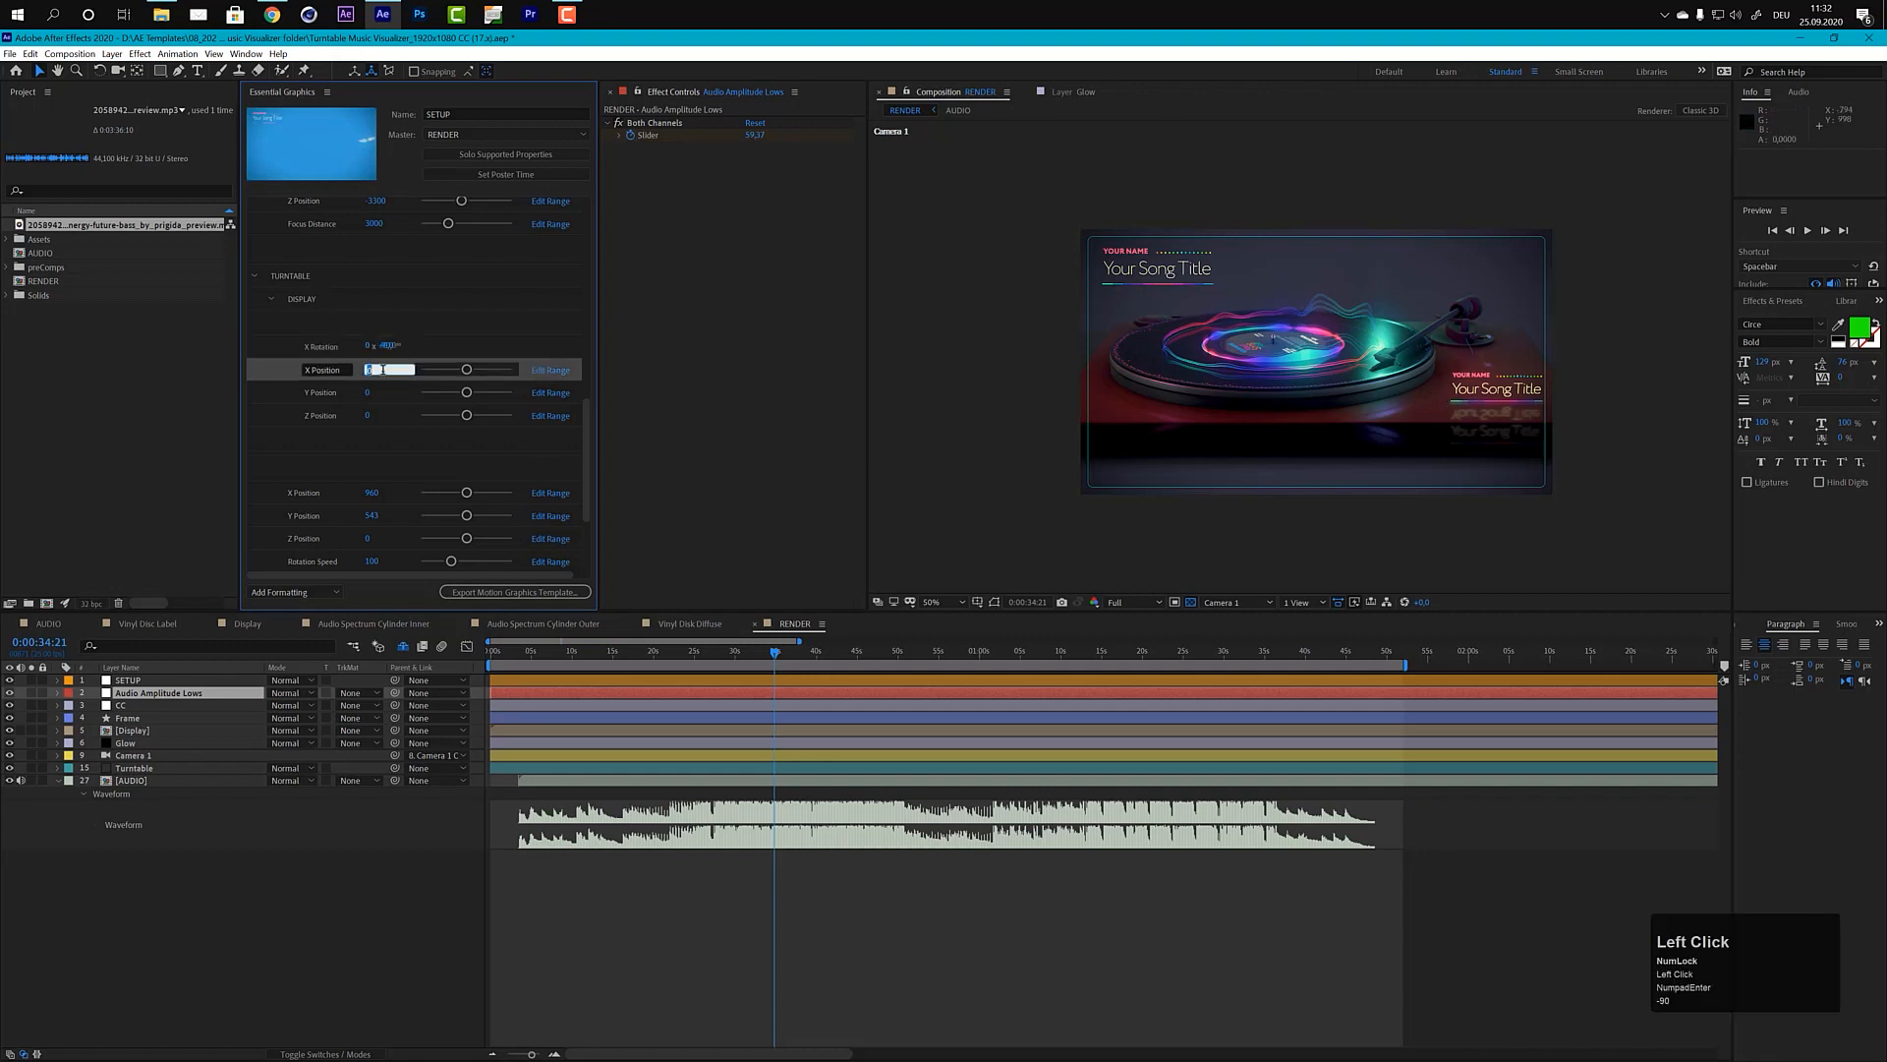
click(383, 370)
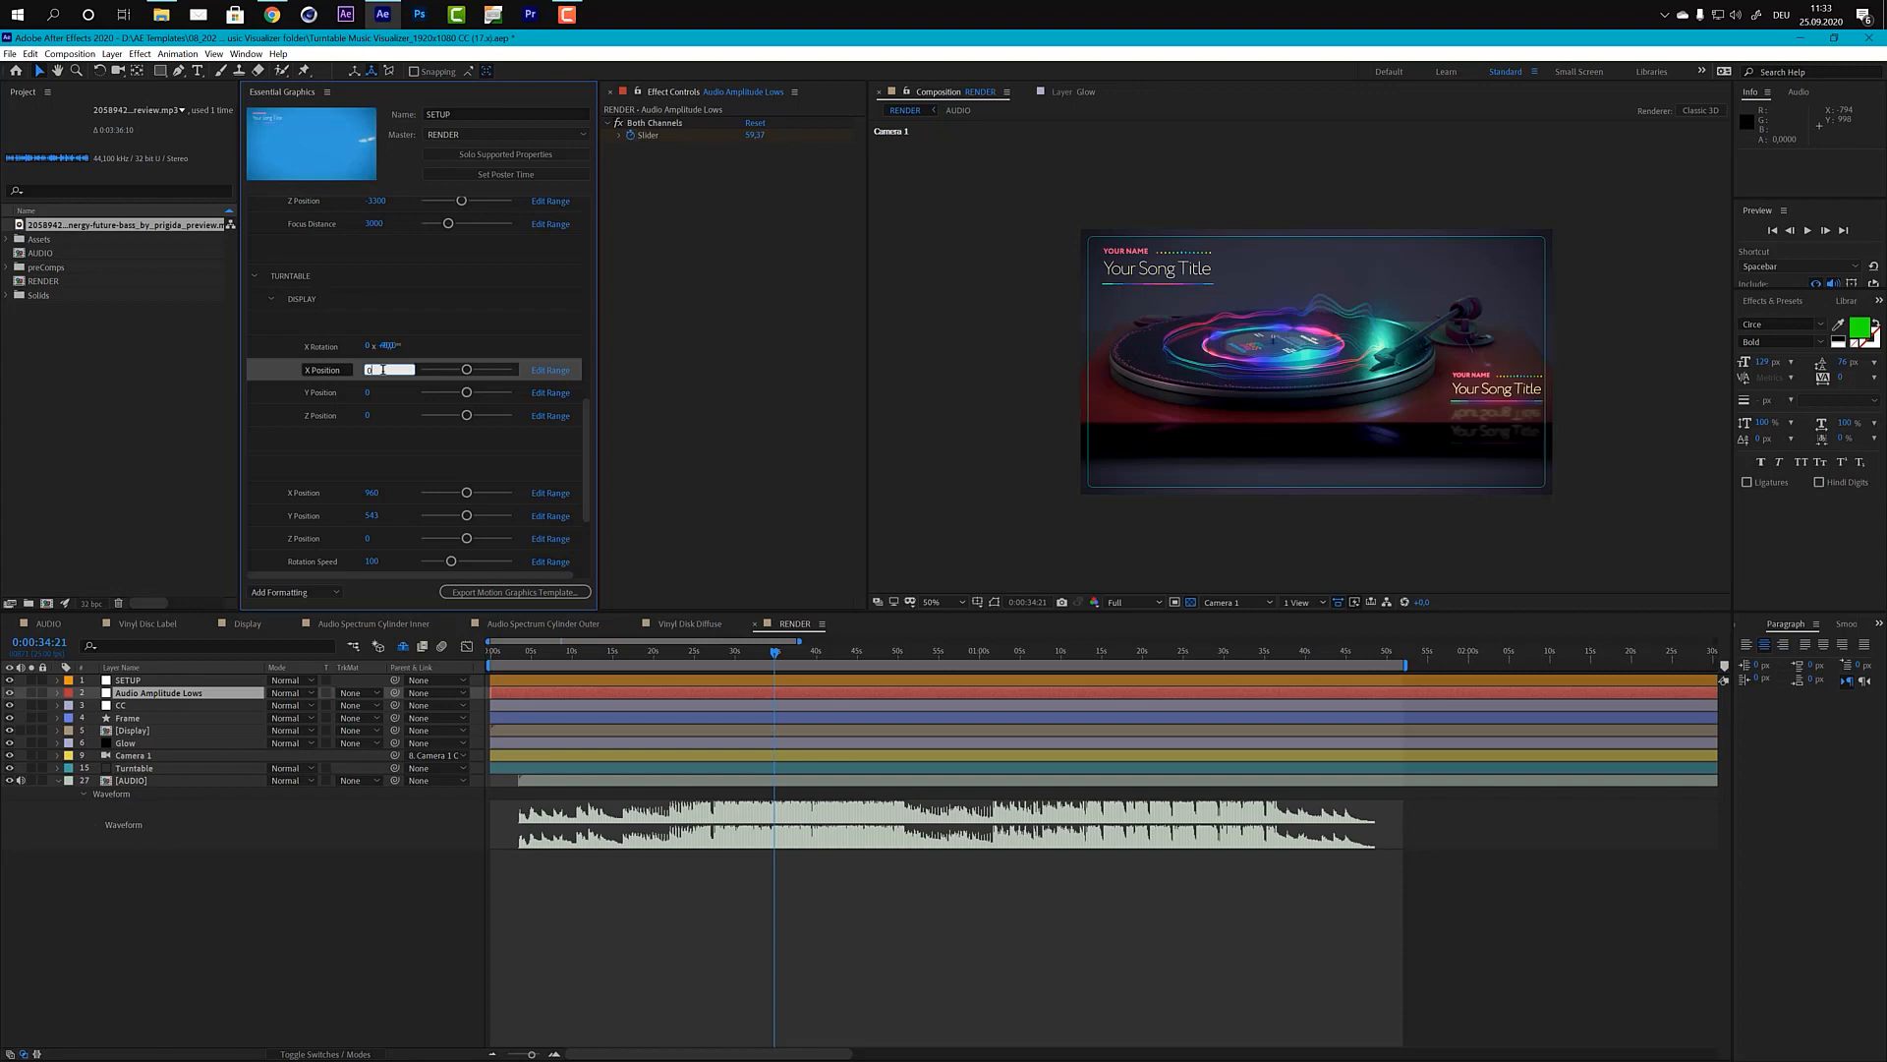
text(,)
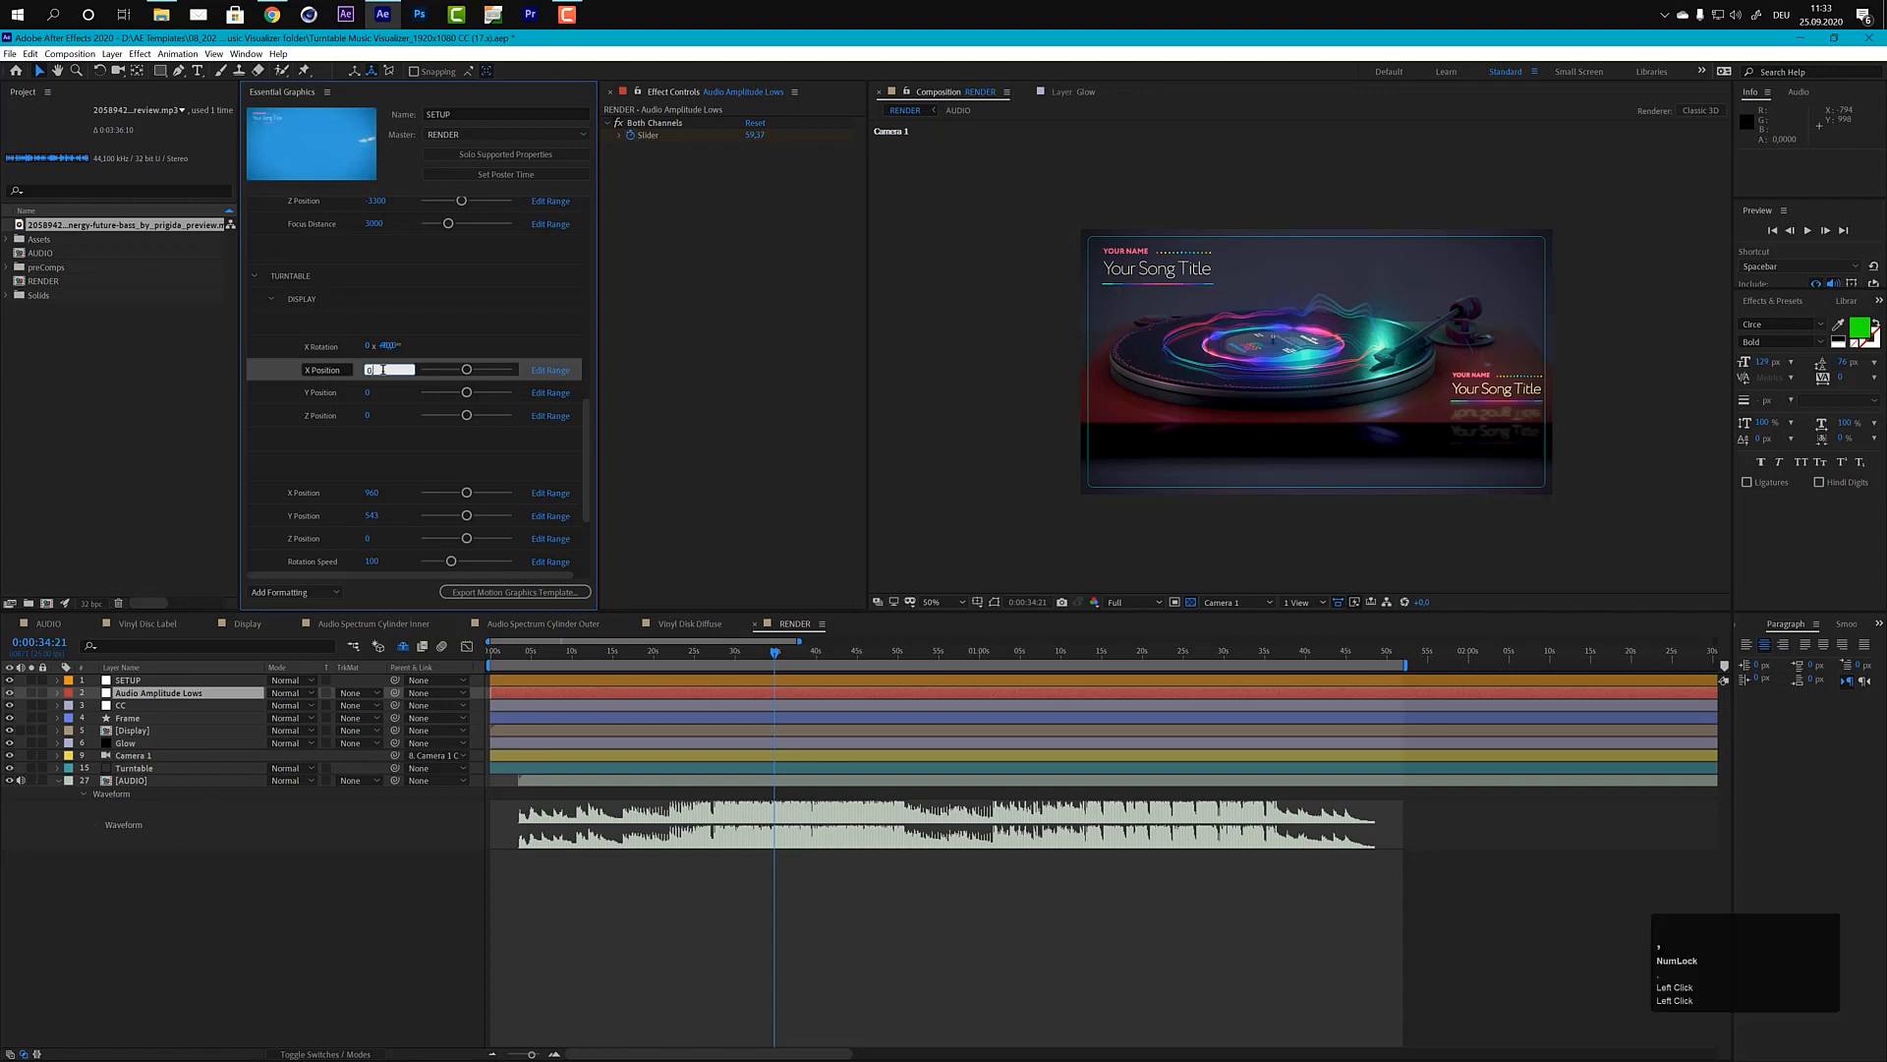
text(01)
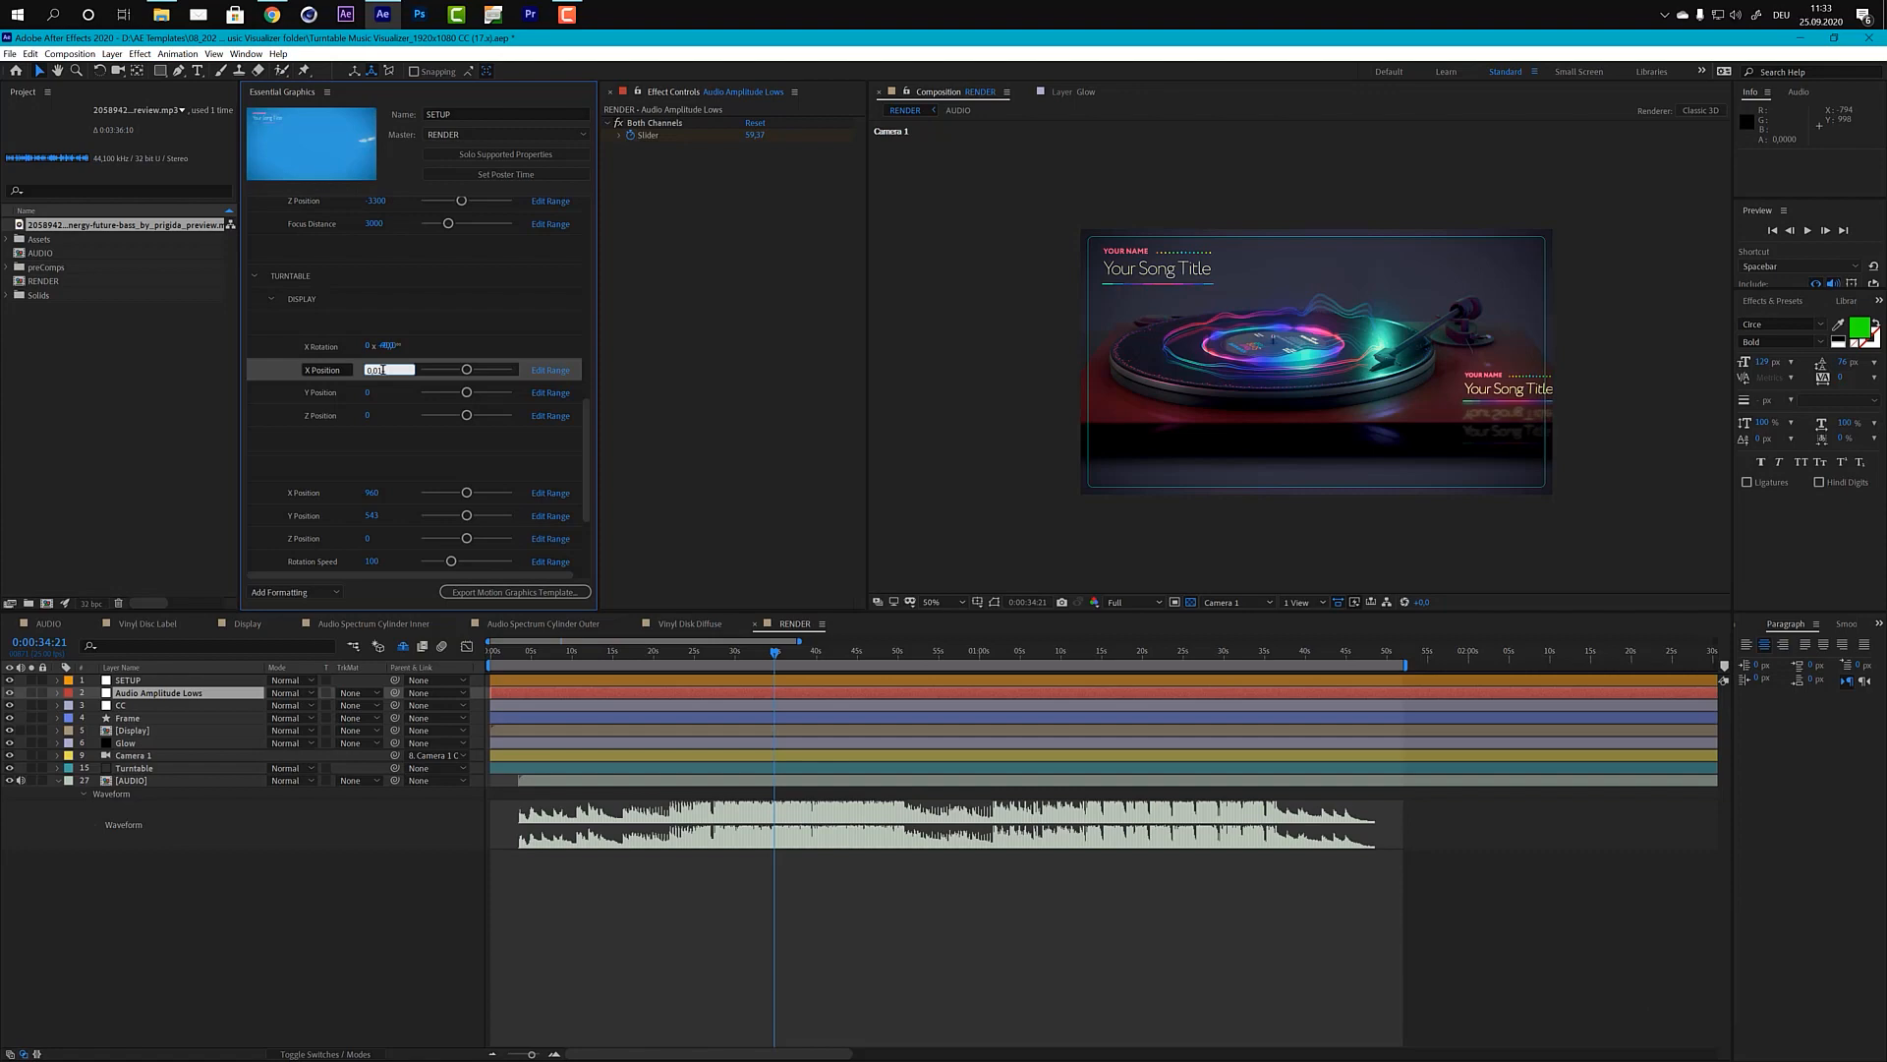
key(Left)
key(Left)
text(-)
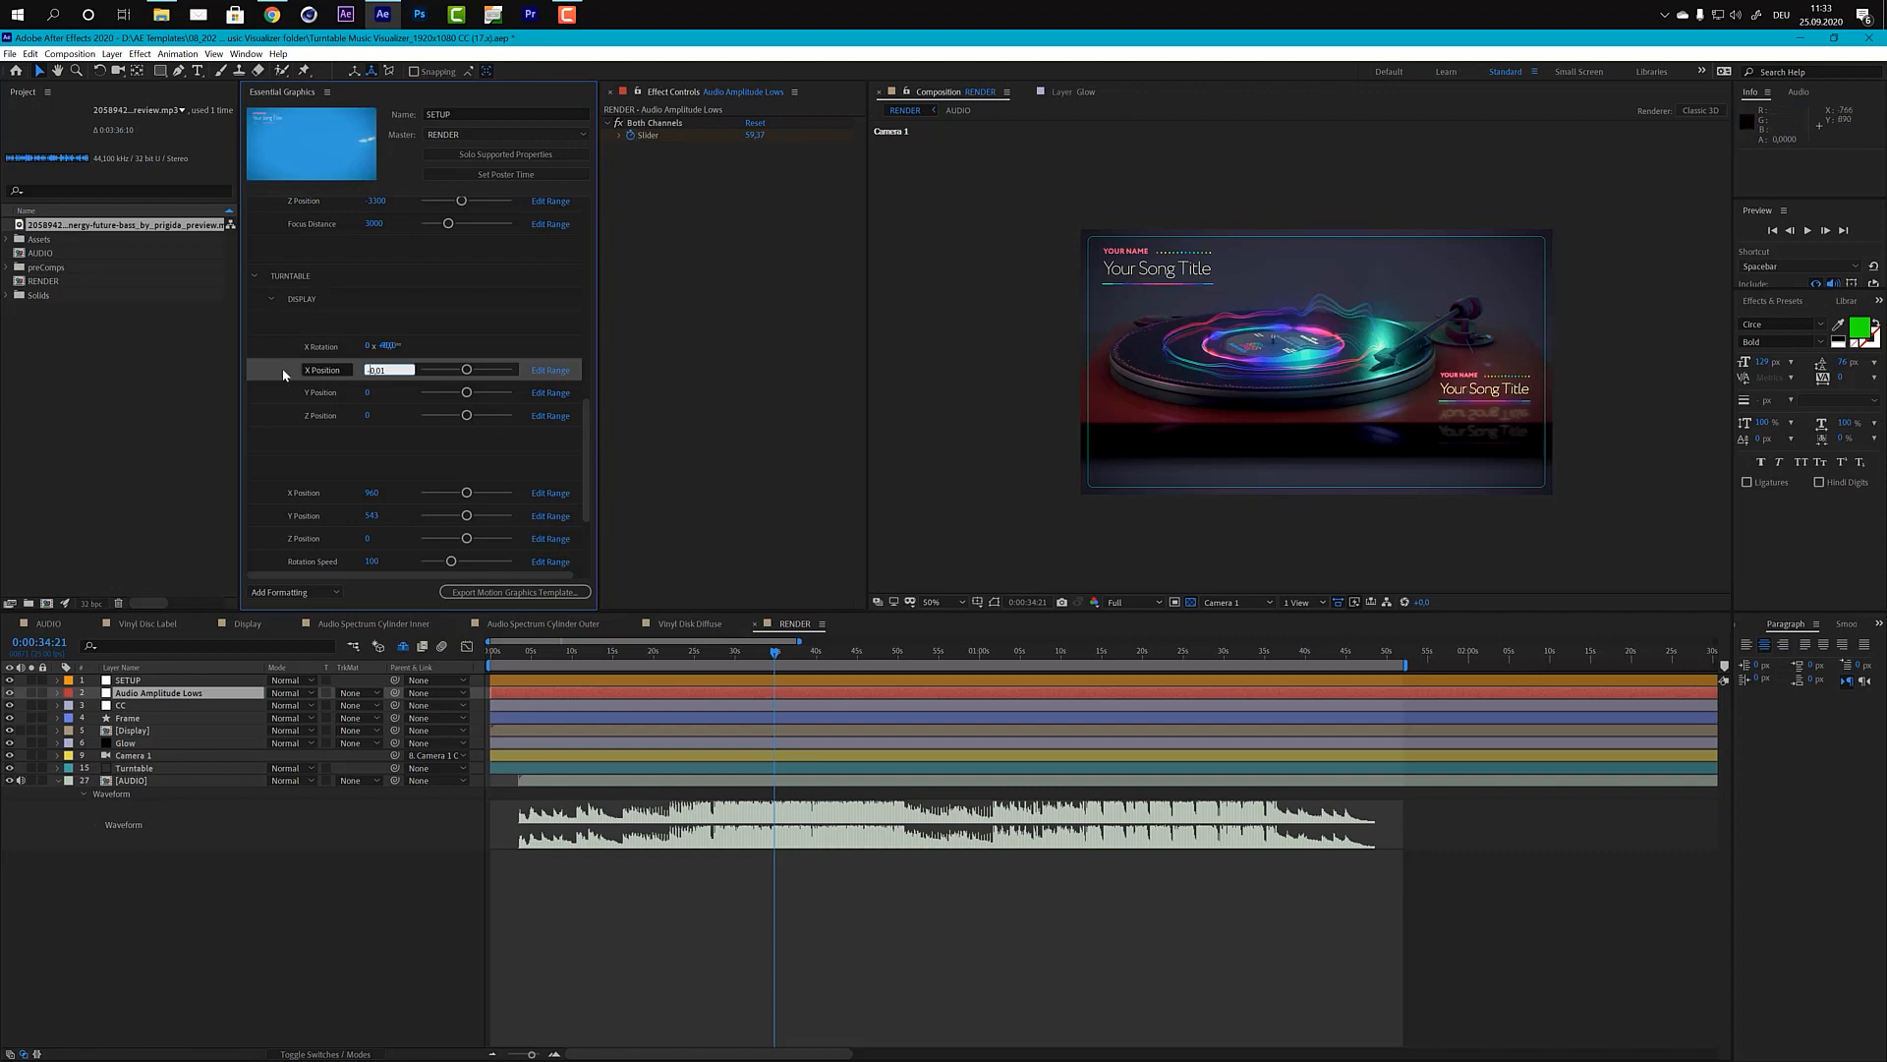
double_click(285, 434)
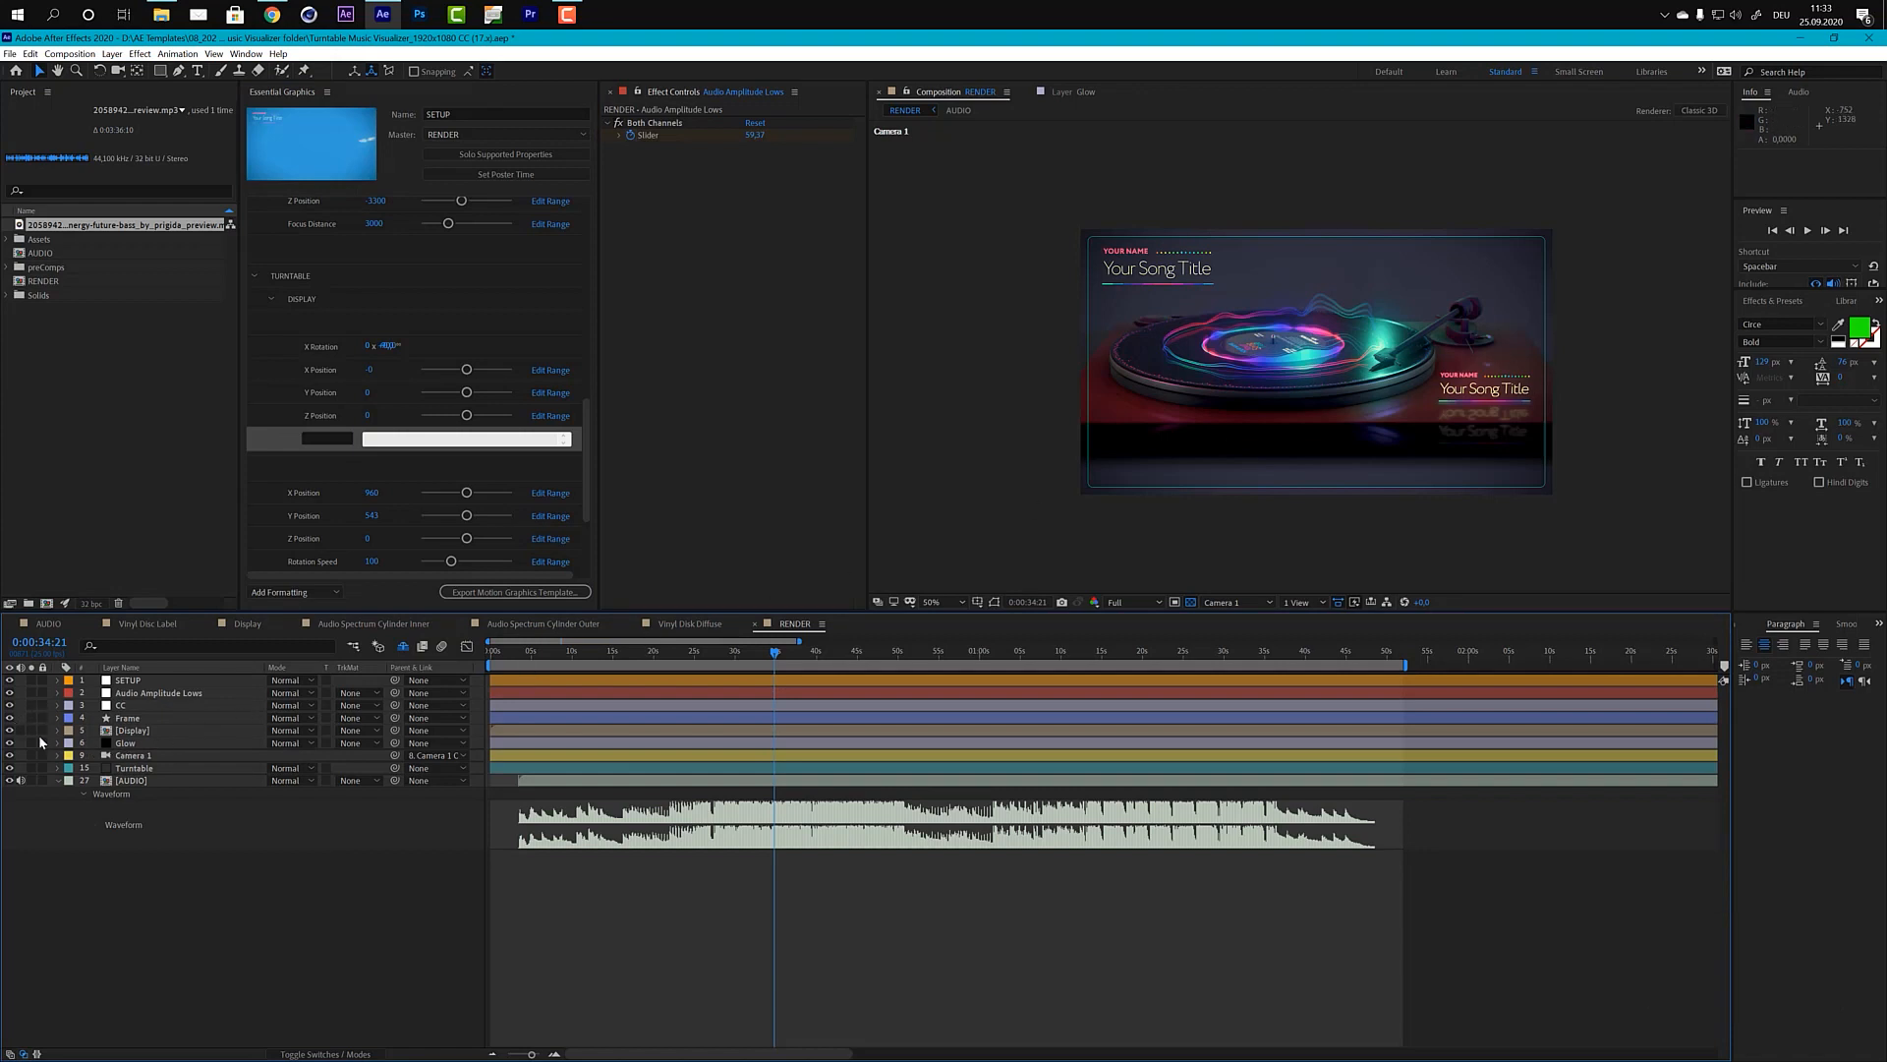
Step: Hide the [Display] layer in the RENDER composition and turn off the Display model in the Turntable layer's Element scene setup
click(10, 730)
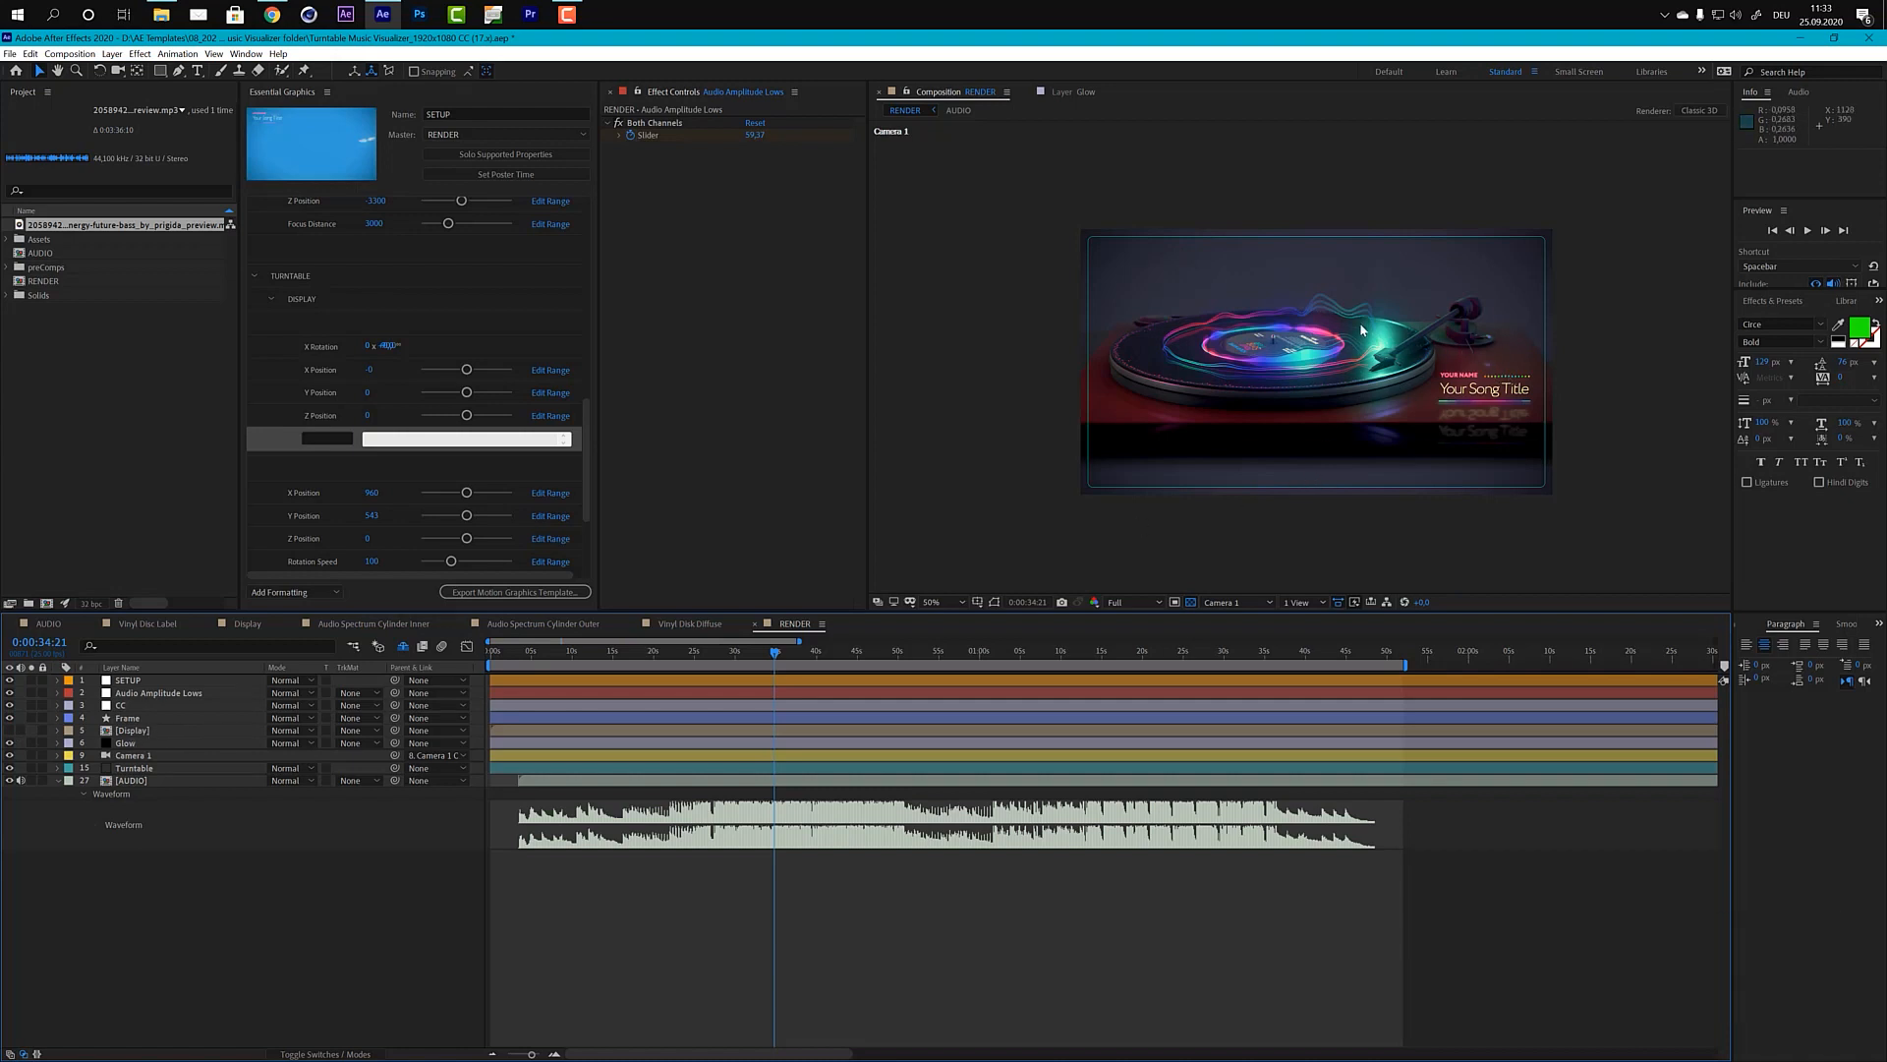
click(147, 768)
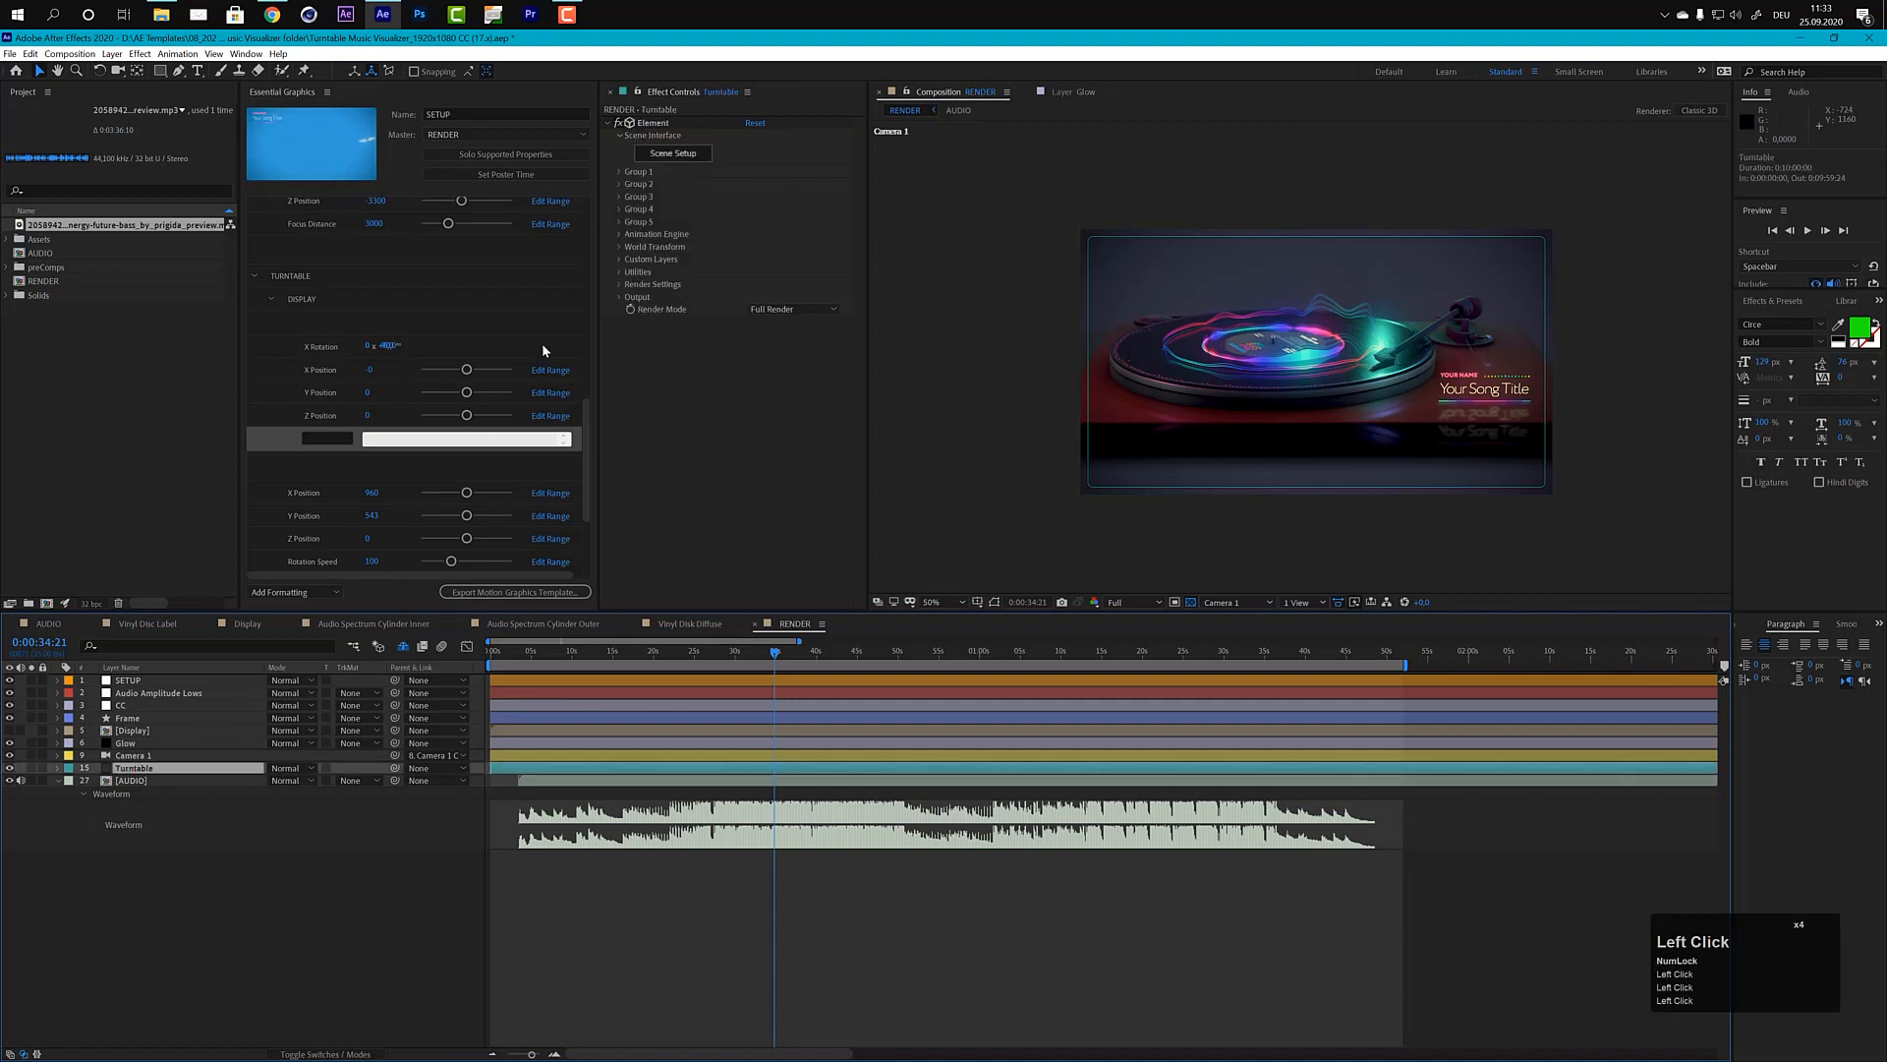
click(675, 157)
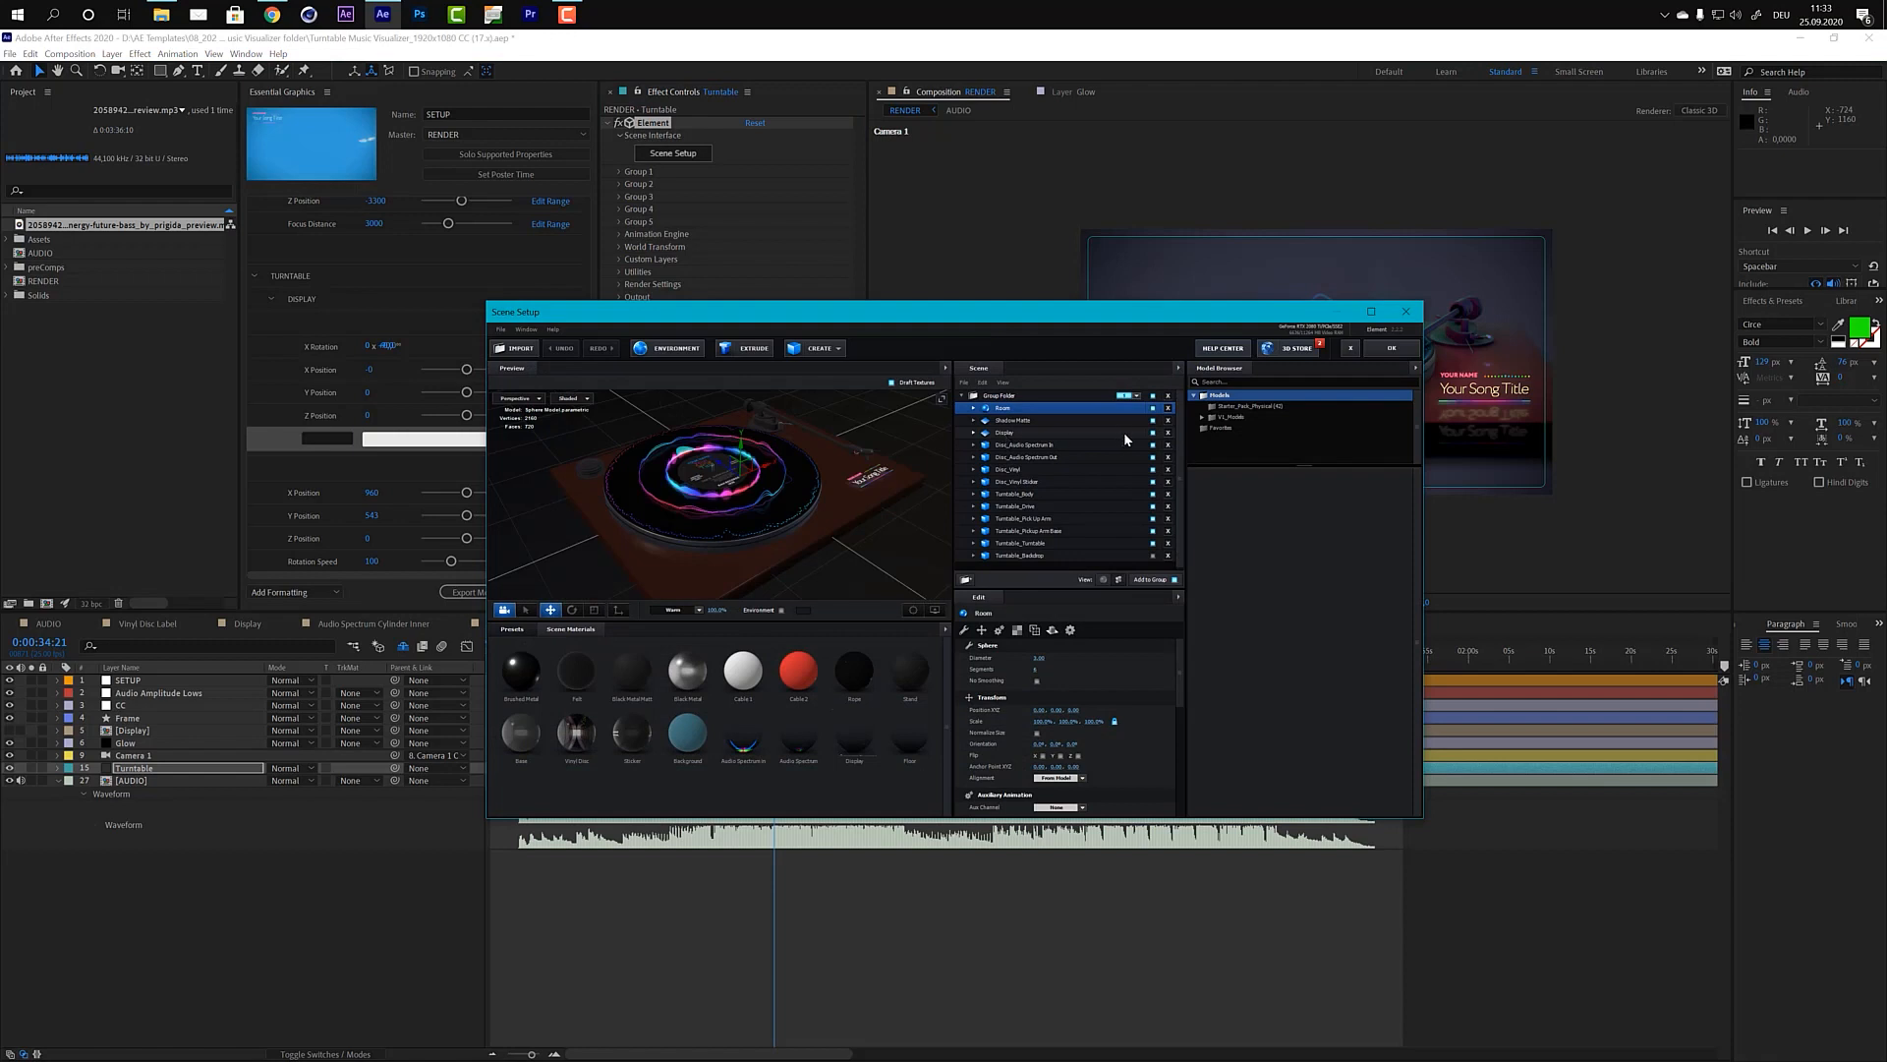
click(1154, 433)
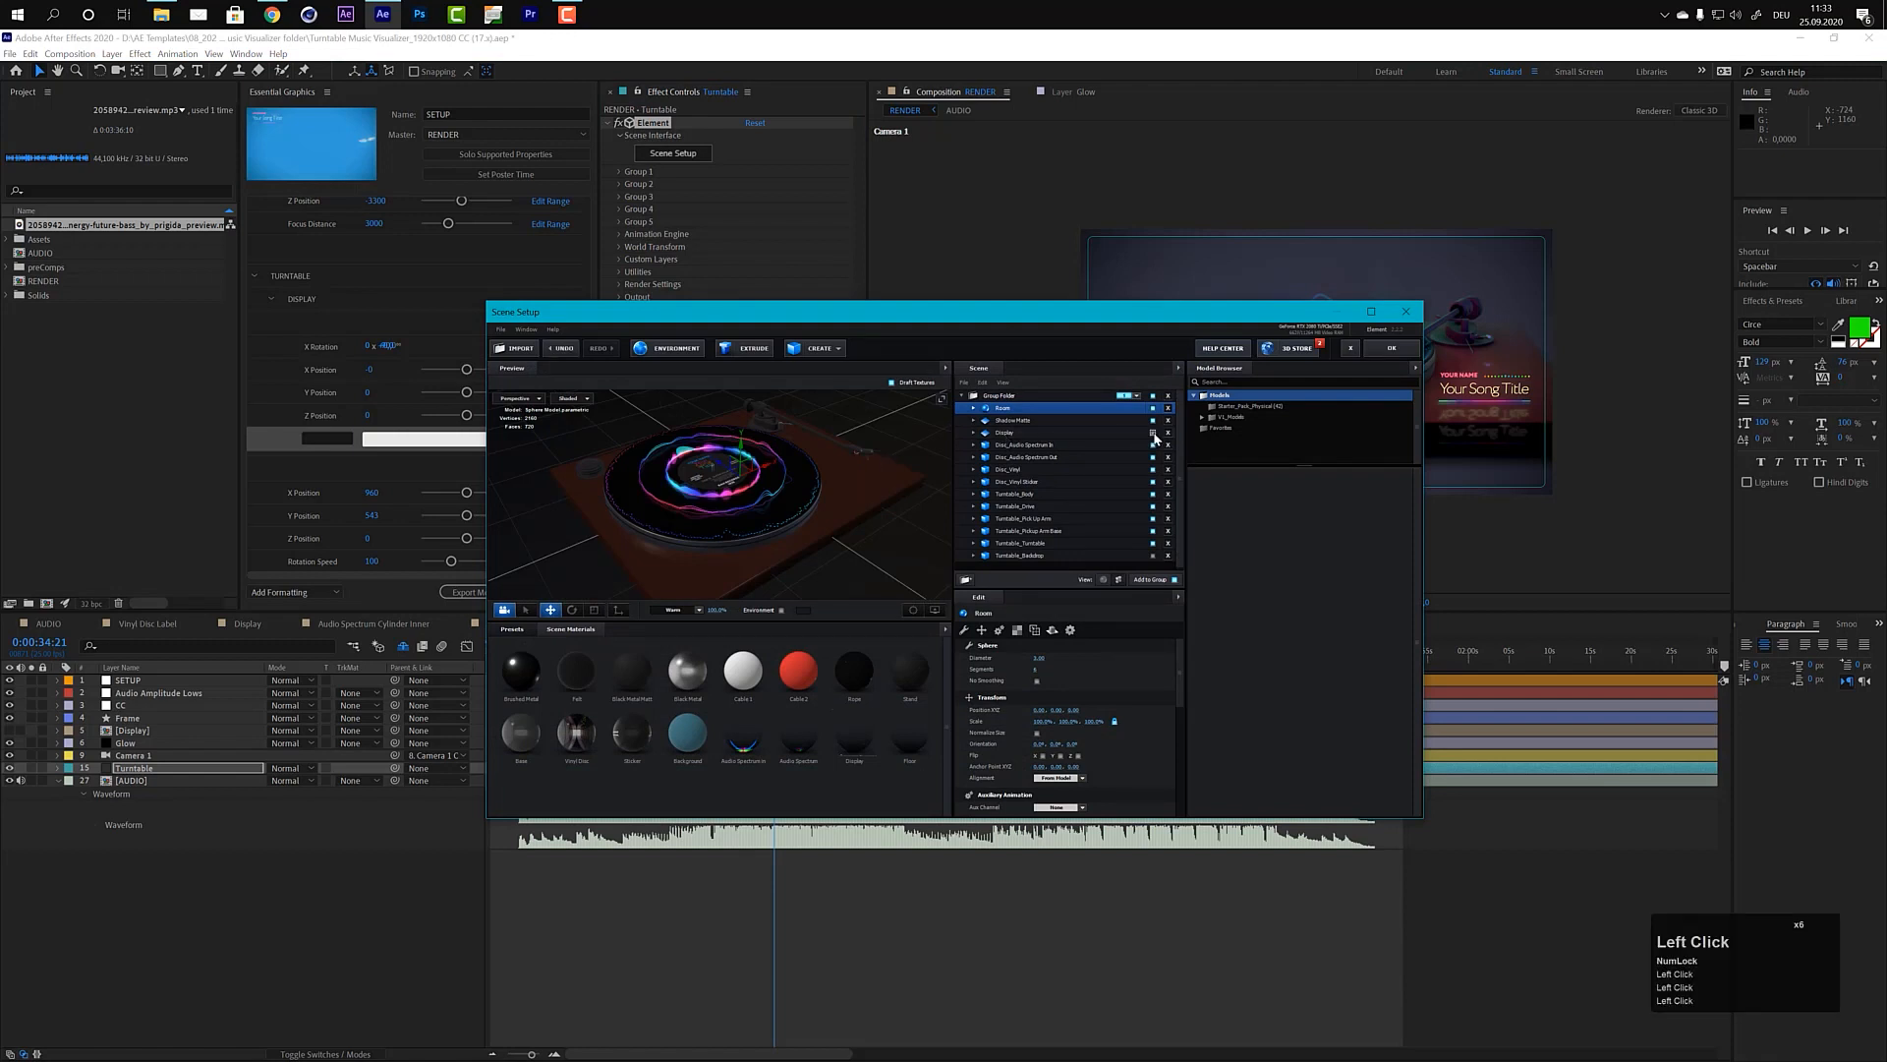
Step: Switch the scene preview to the Top view and hide the inner and outer Audio Spectrum disc models
click(526, 399)
click(521, 417)
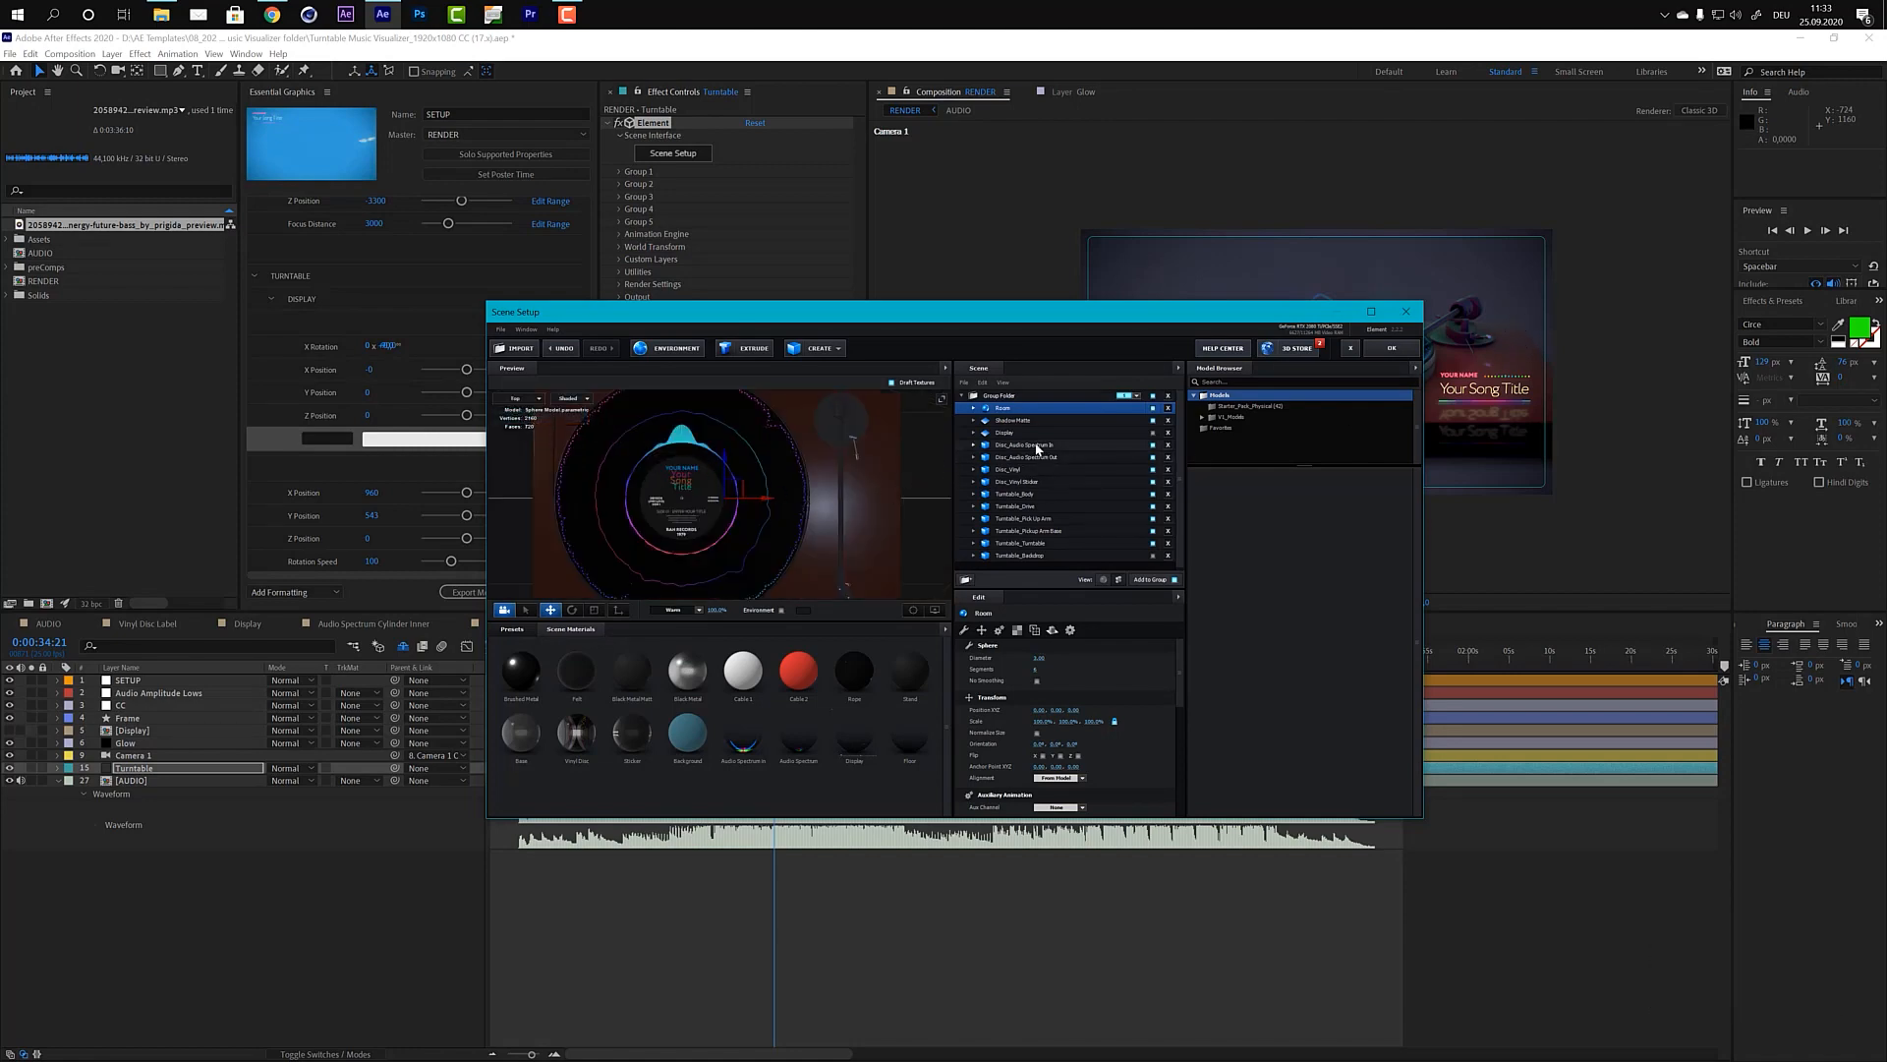
click(1153, 445)
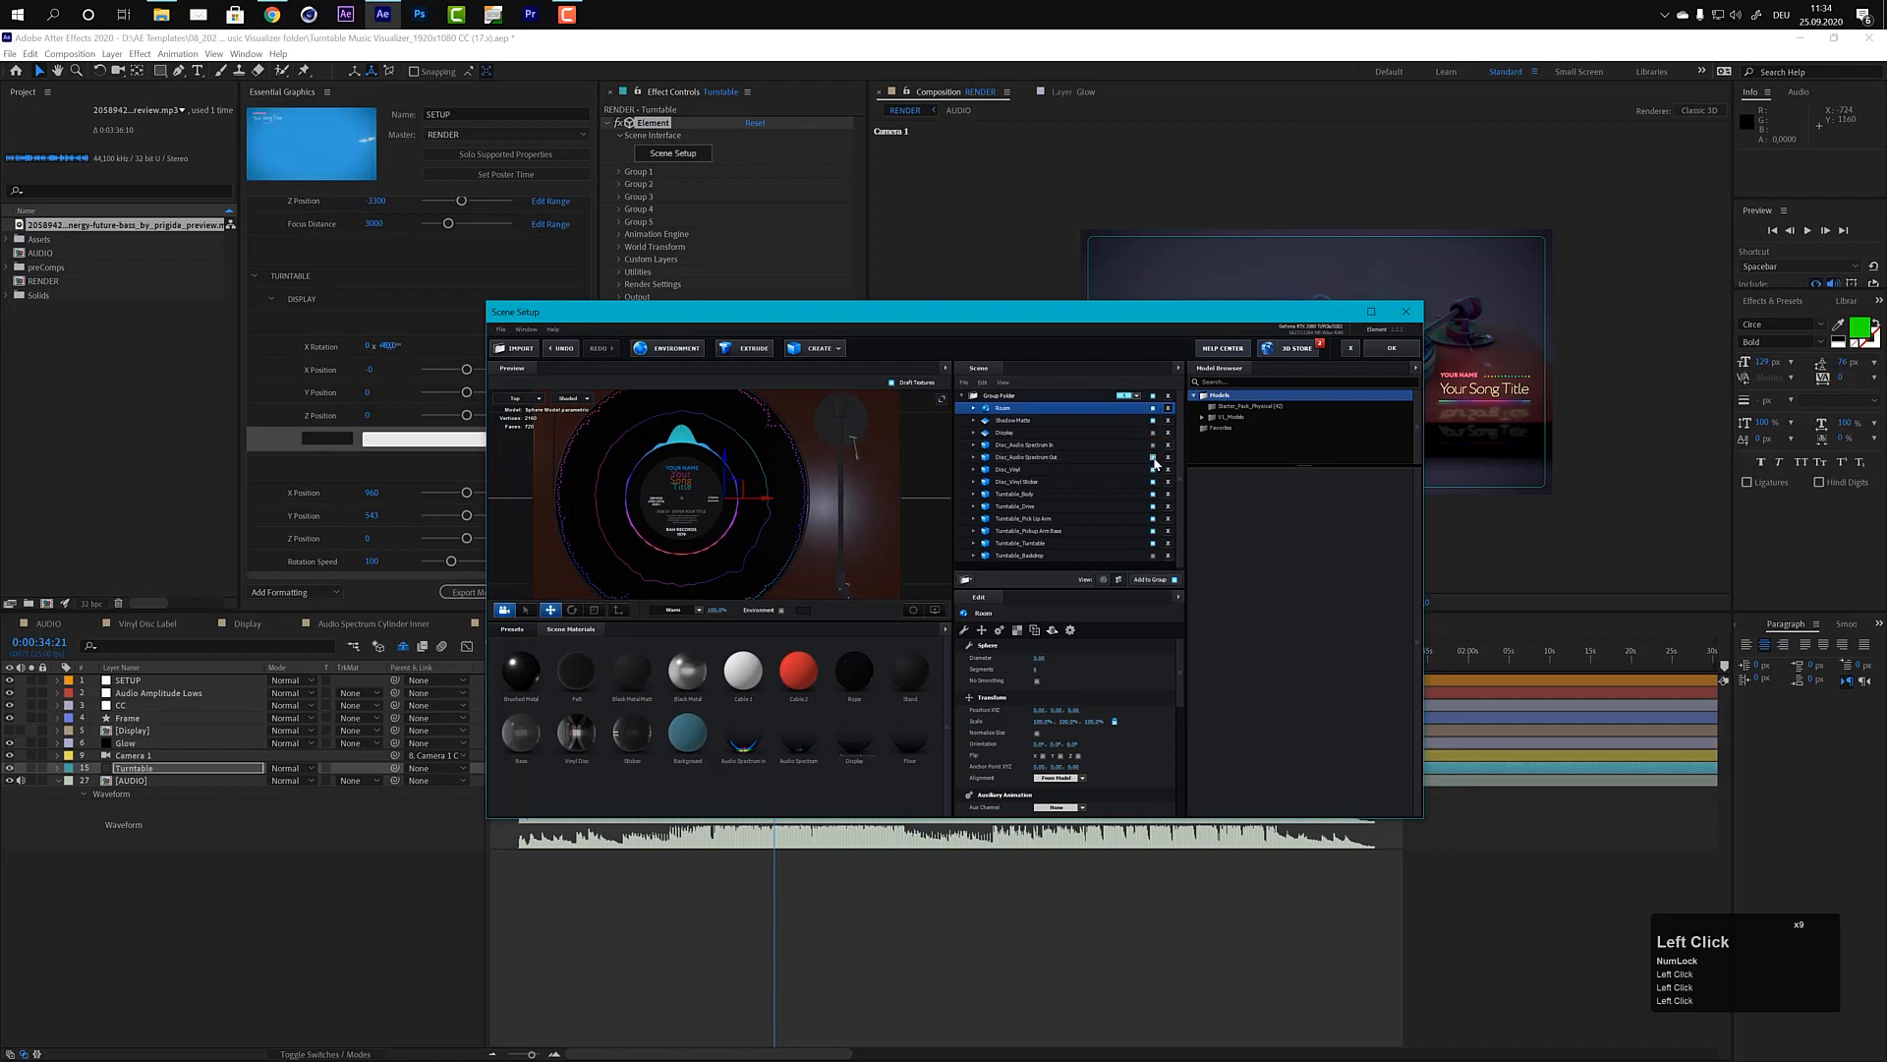
click(1153, 458)
Step: Return the scene preview to the Perspective view and show the inner and outer Audio Spectrum disc models again
click(517, 398)
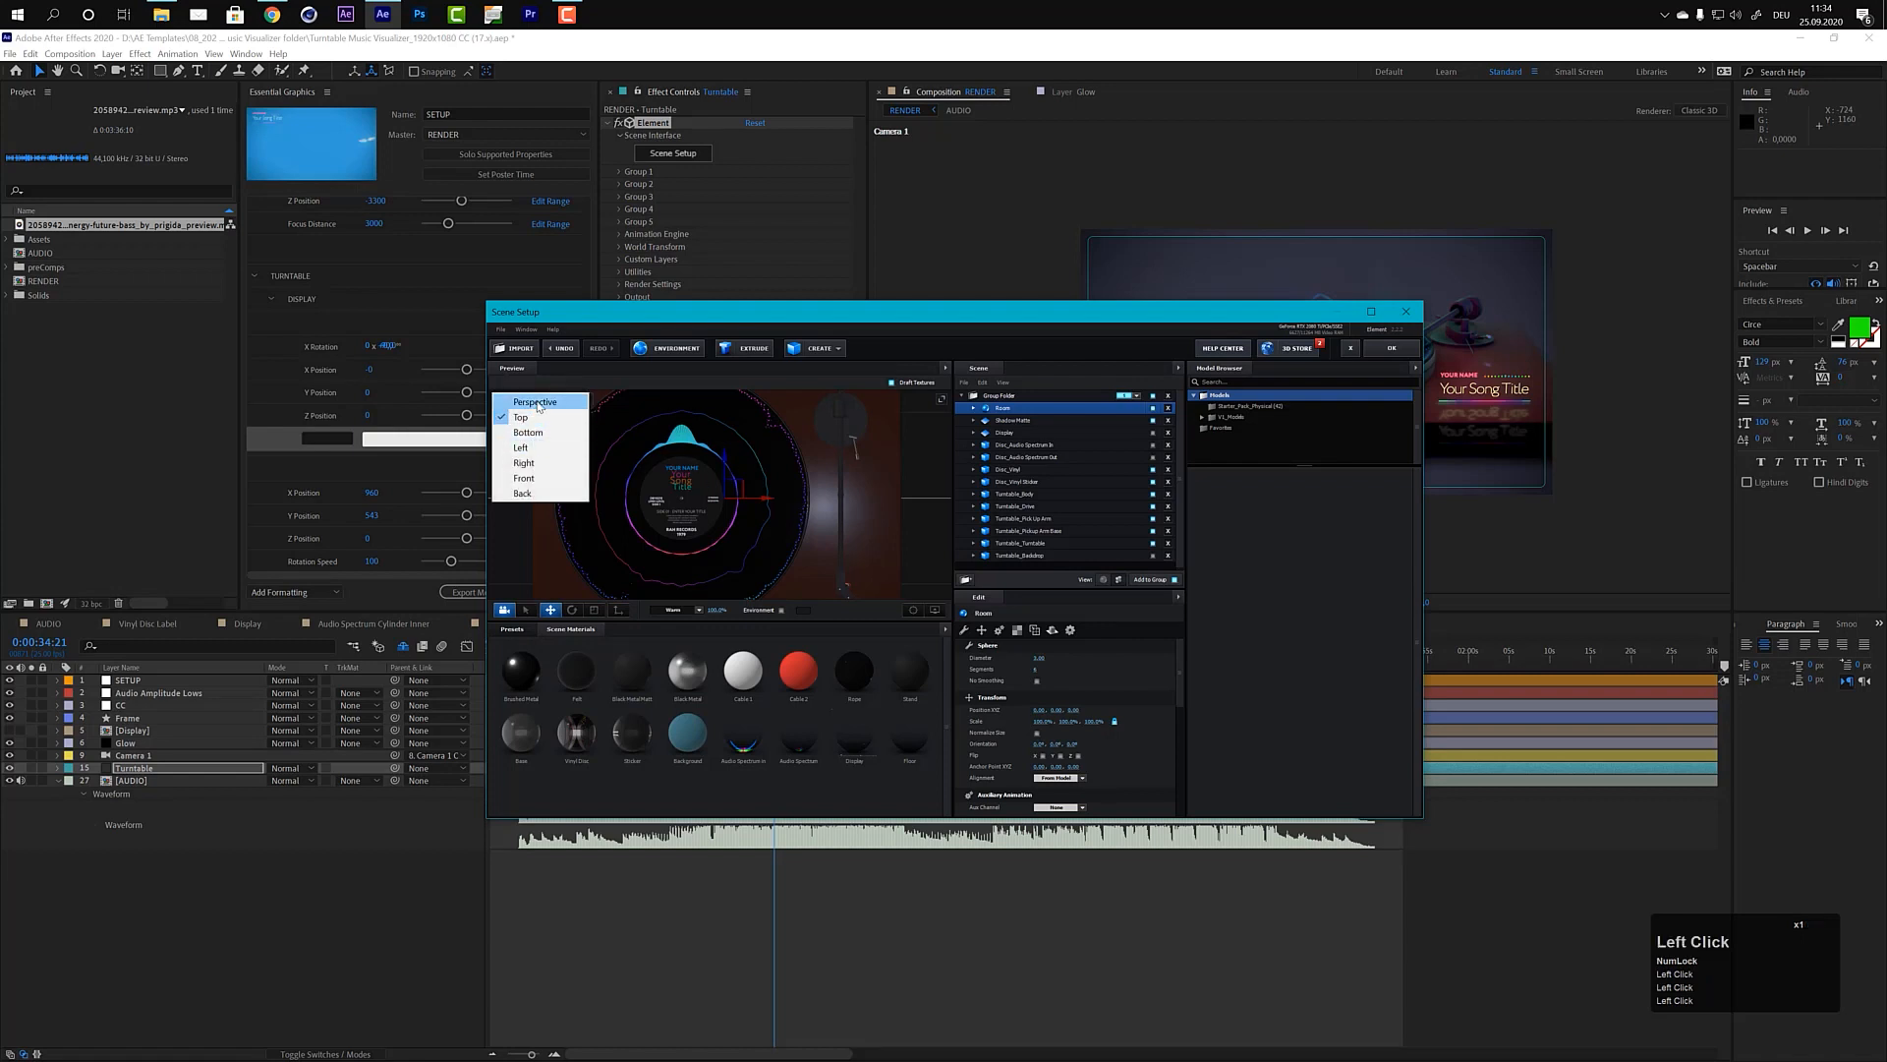
click(535, 402)
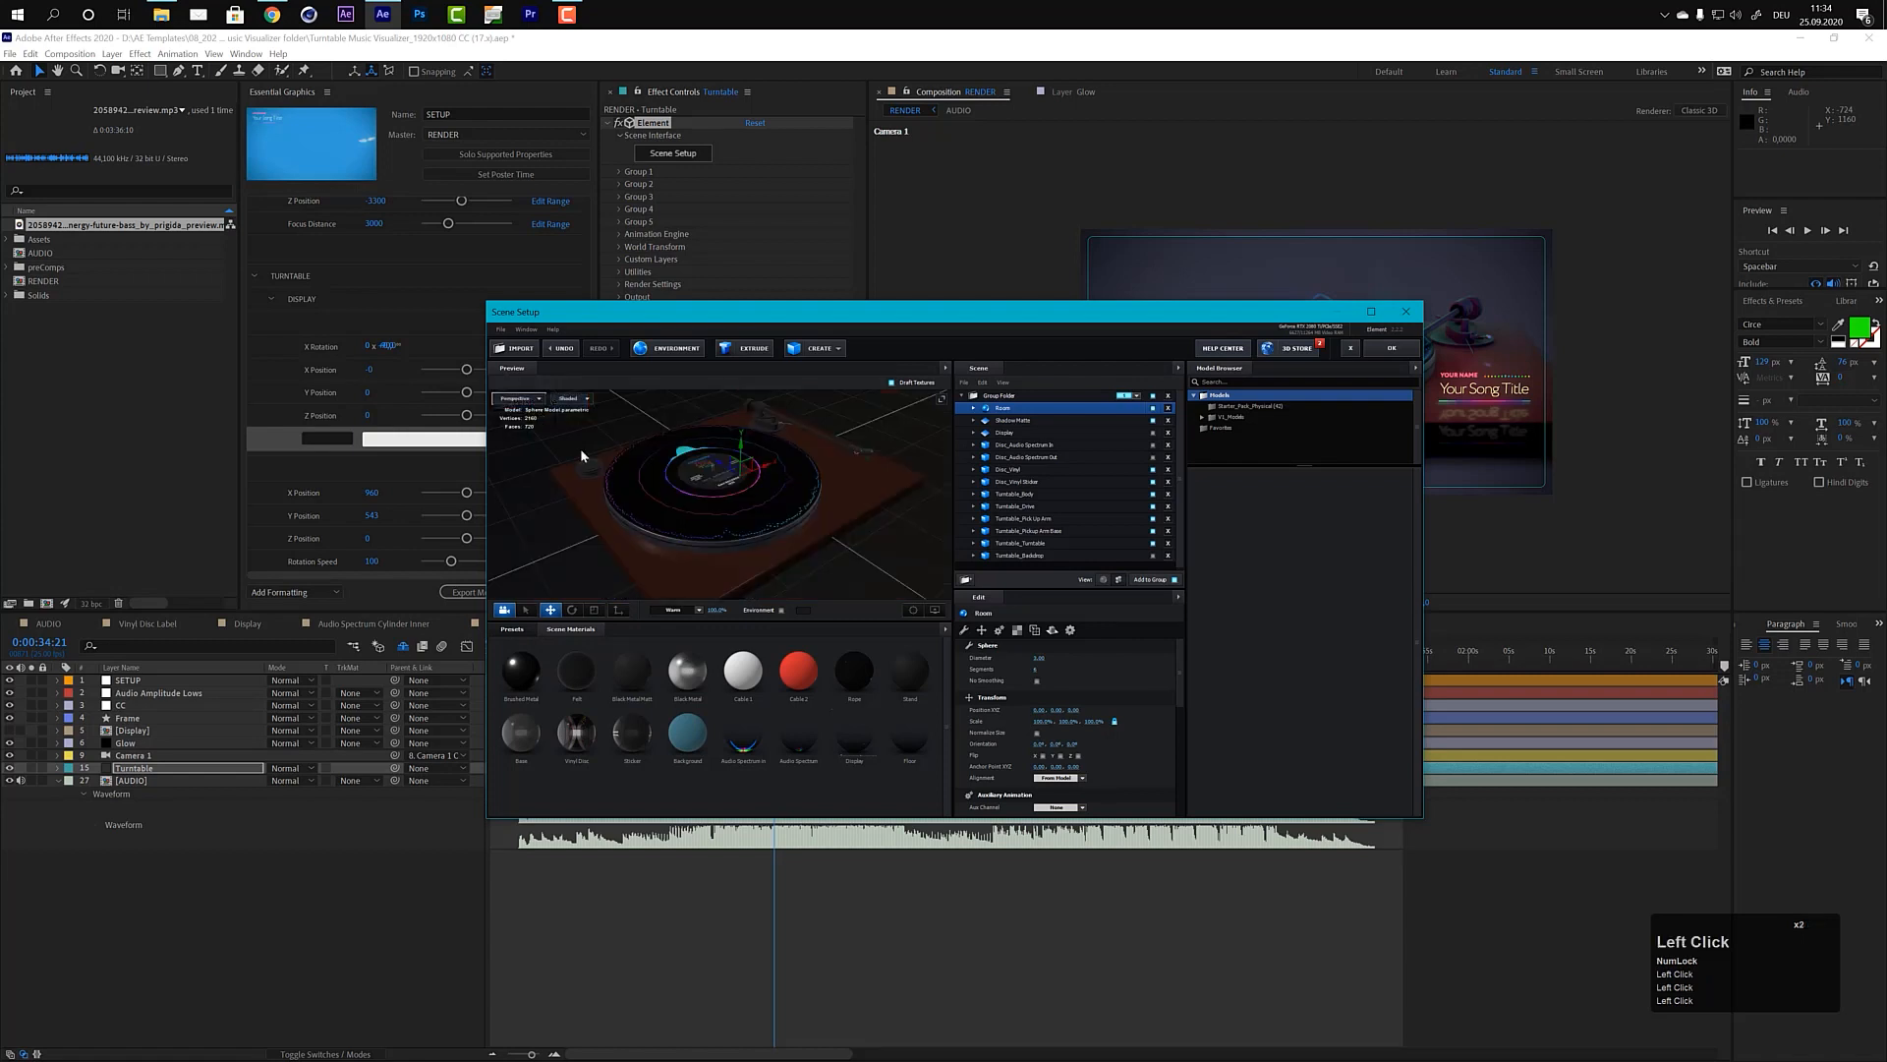
click(1153, 457)
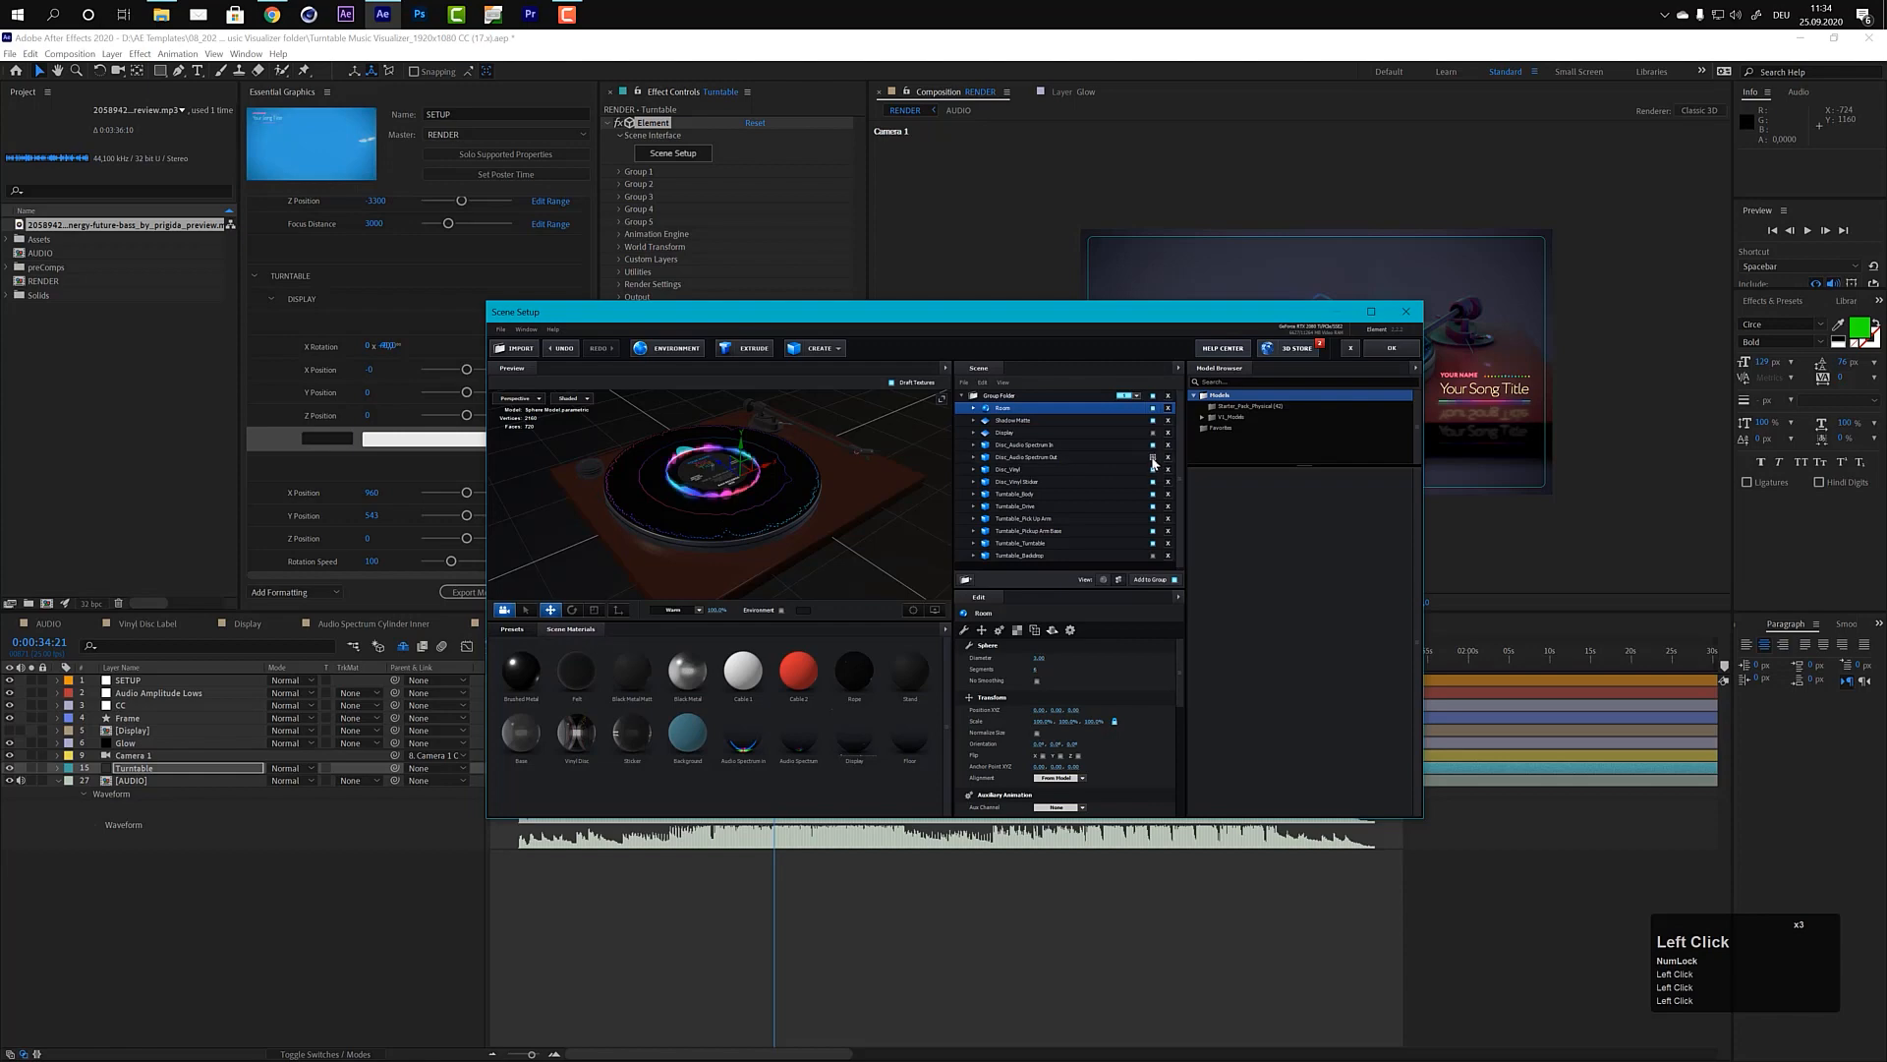
click(1153, 458)
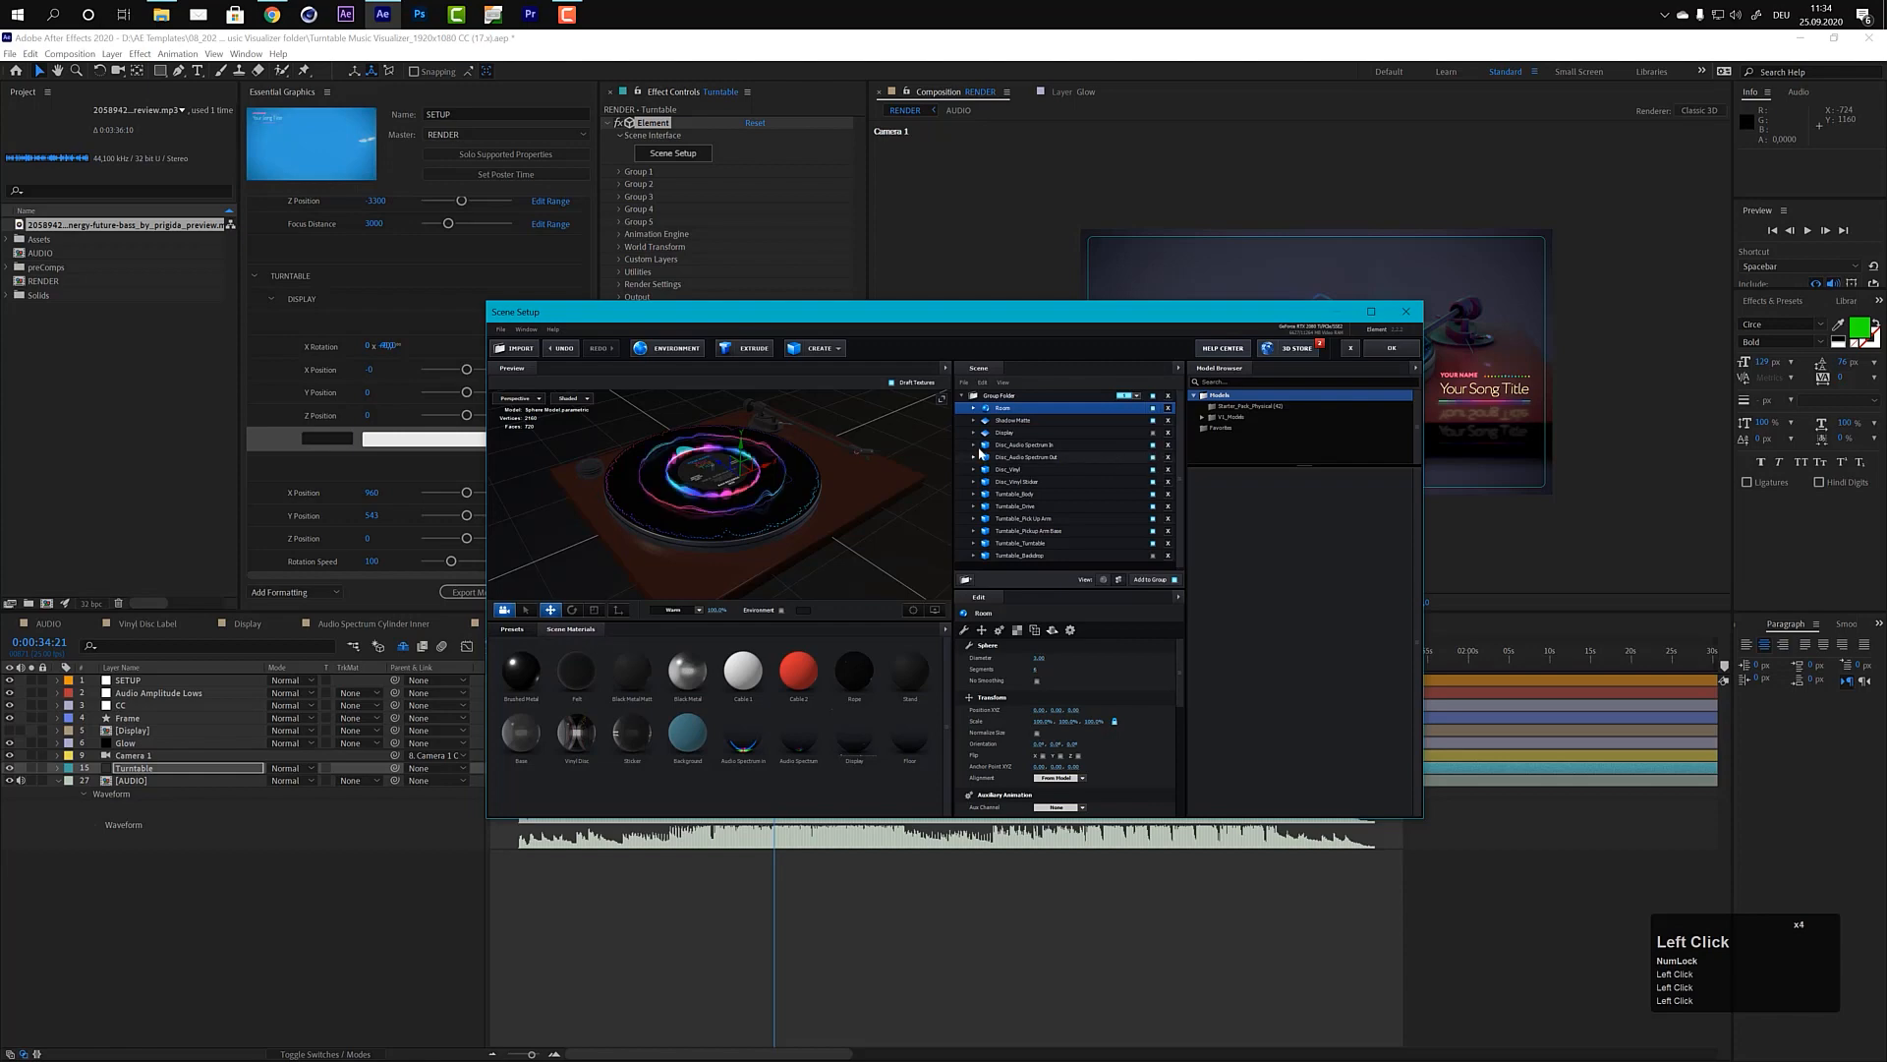
Step: Apply the Element scene setup and change the Audio Spectrum color to violet in the SETUP controls
click(1388, 349)
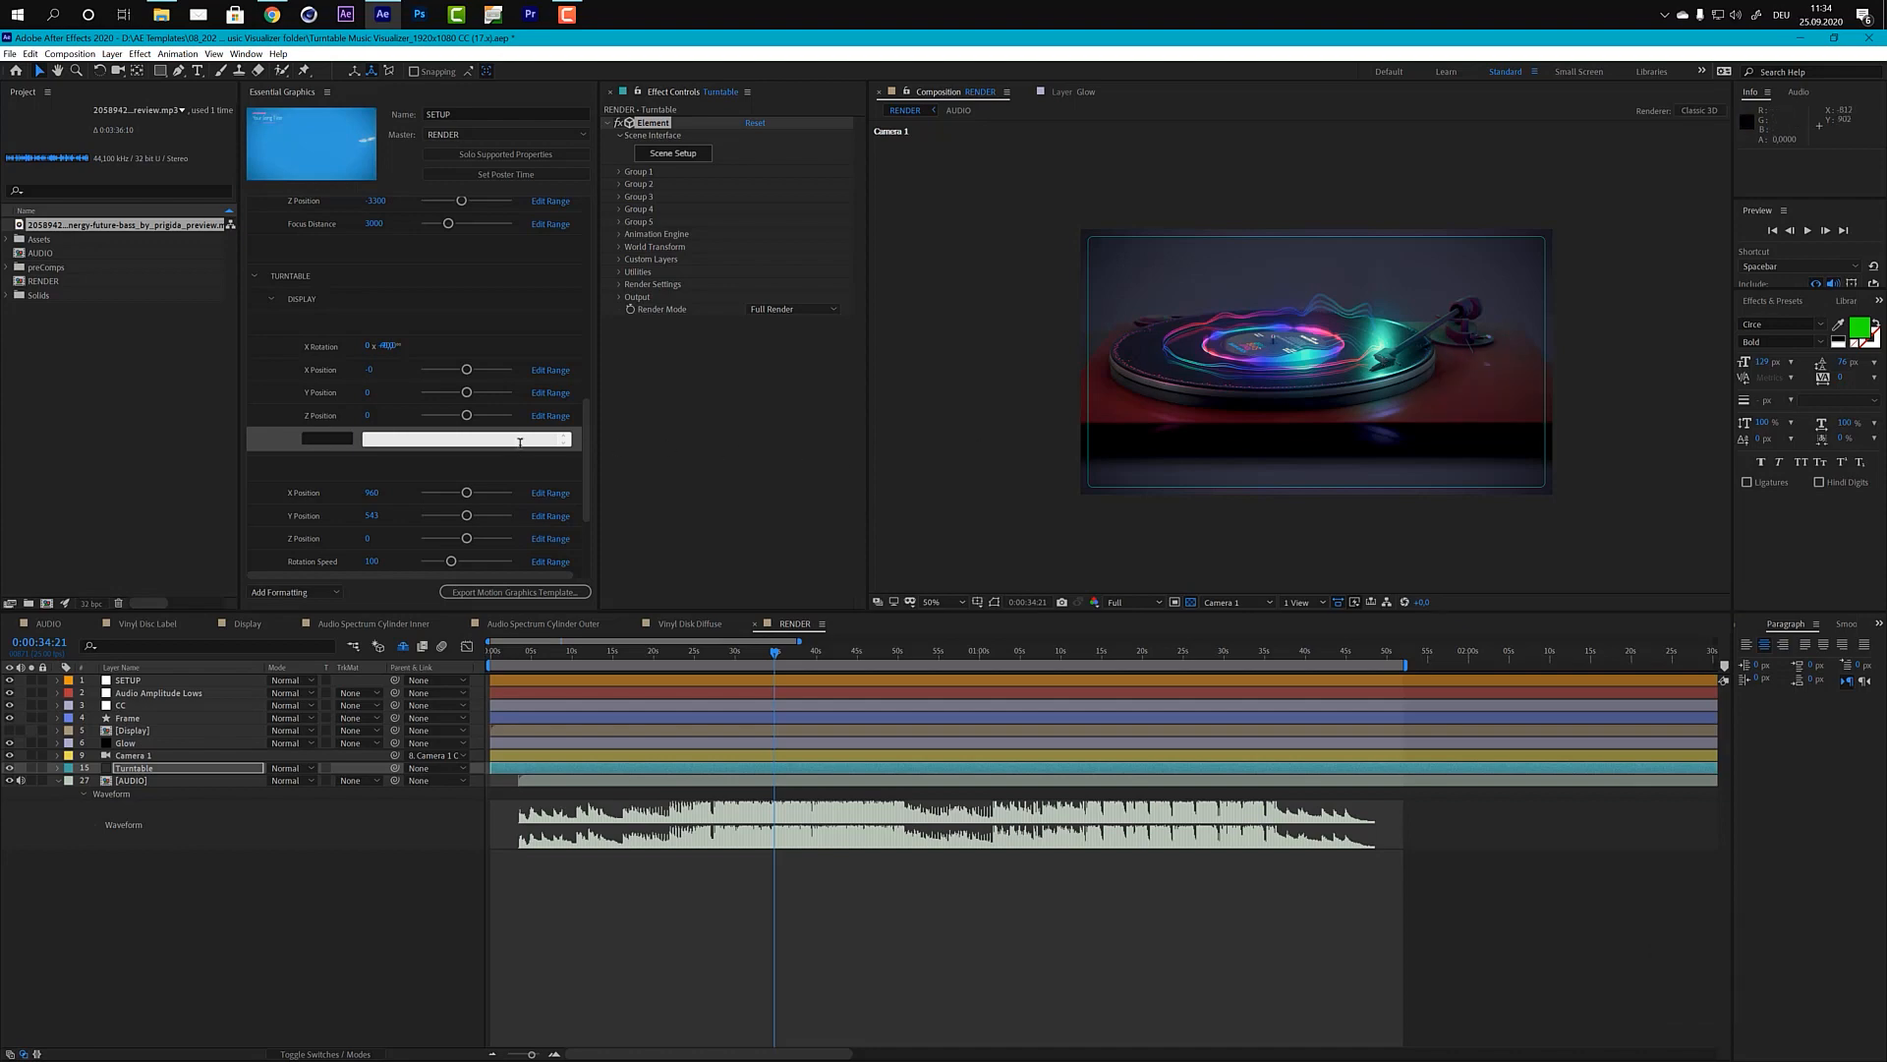
drag(585, 421, 585, 518)
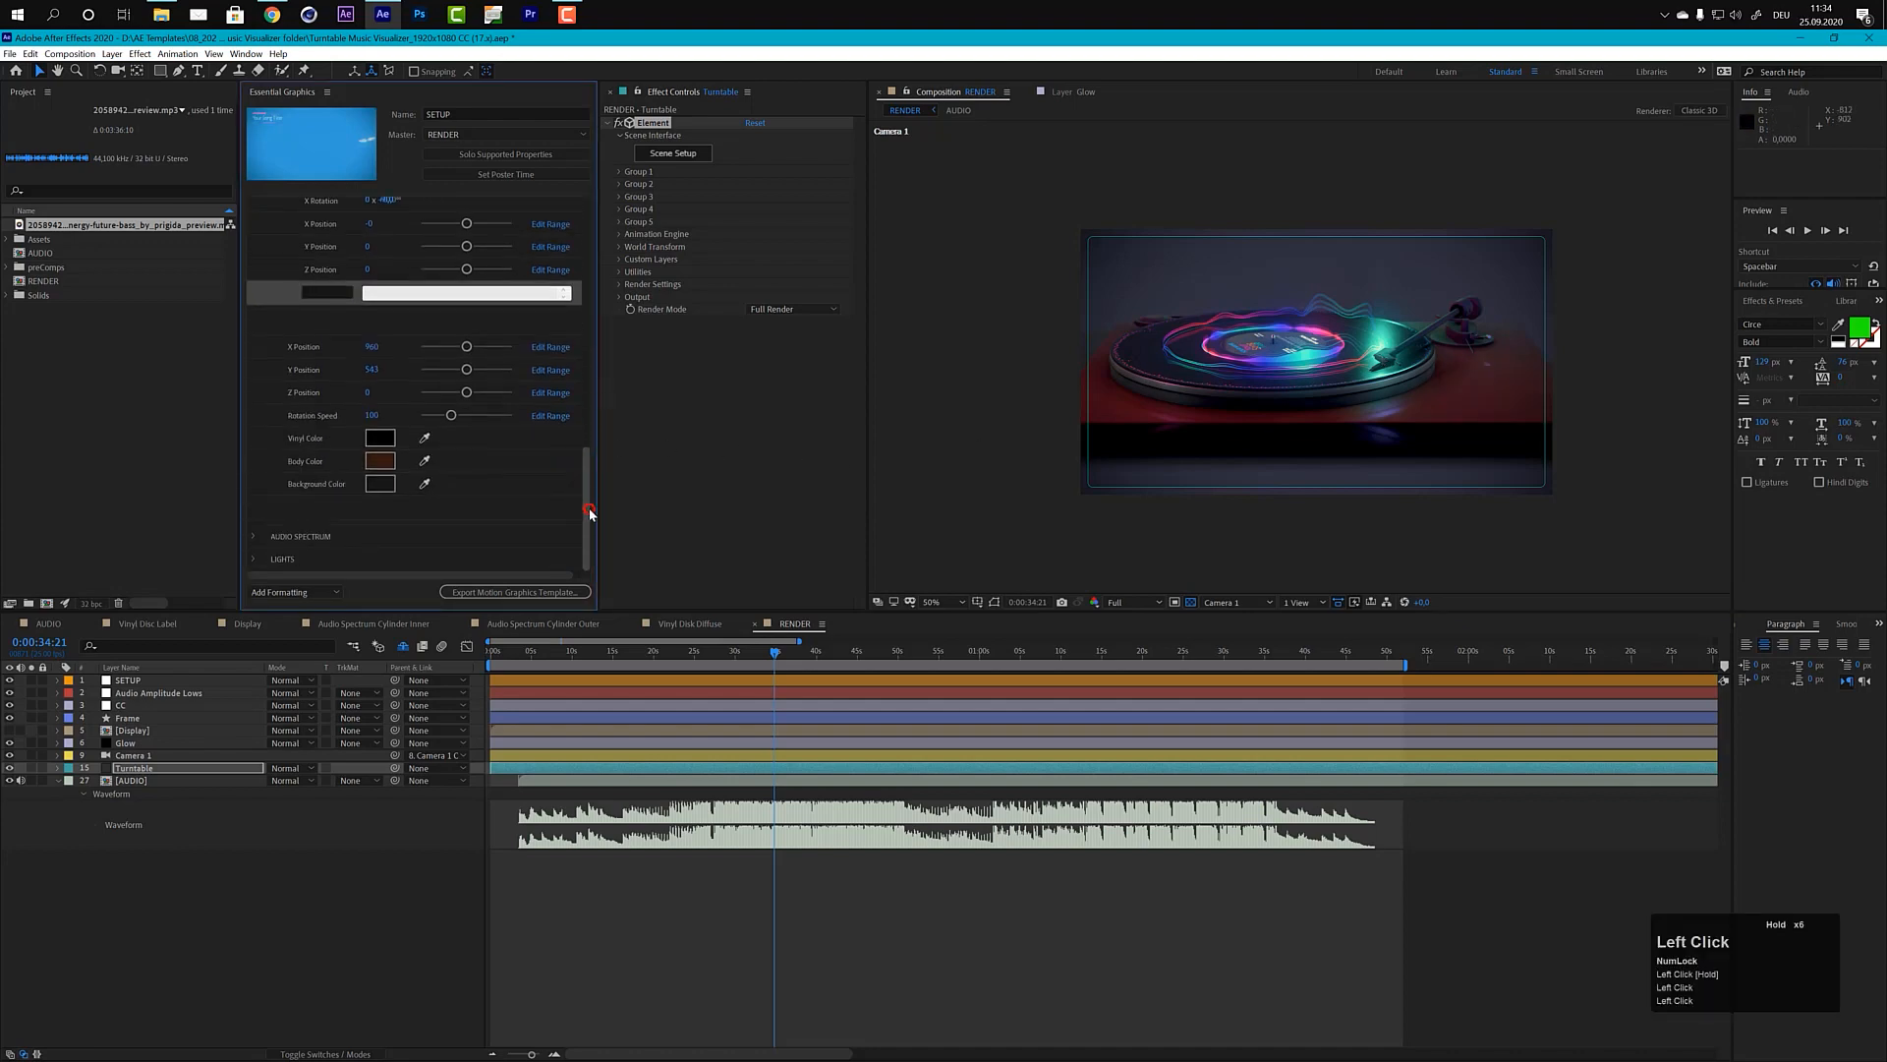
click(252, 536)
drag(587, 474, 569, 534)
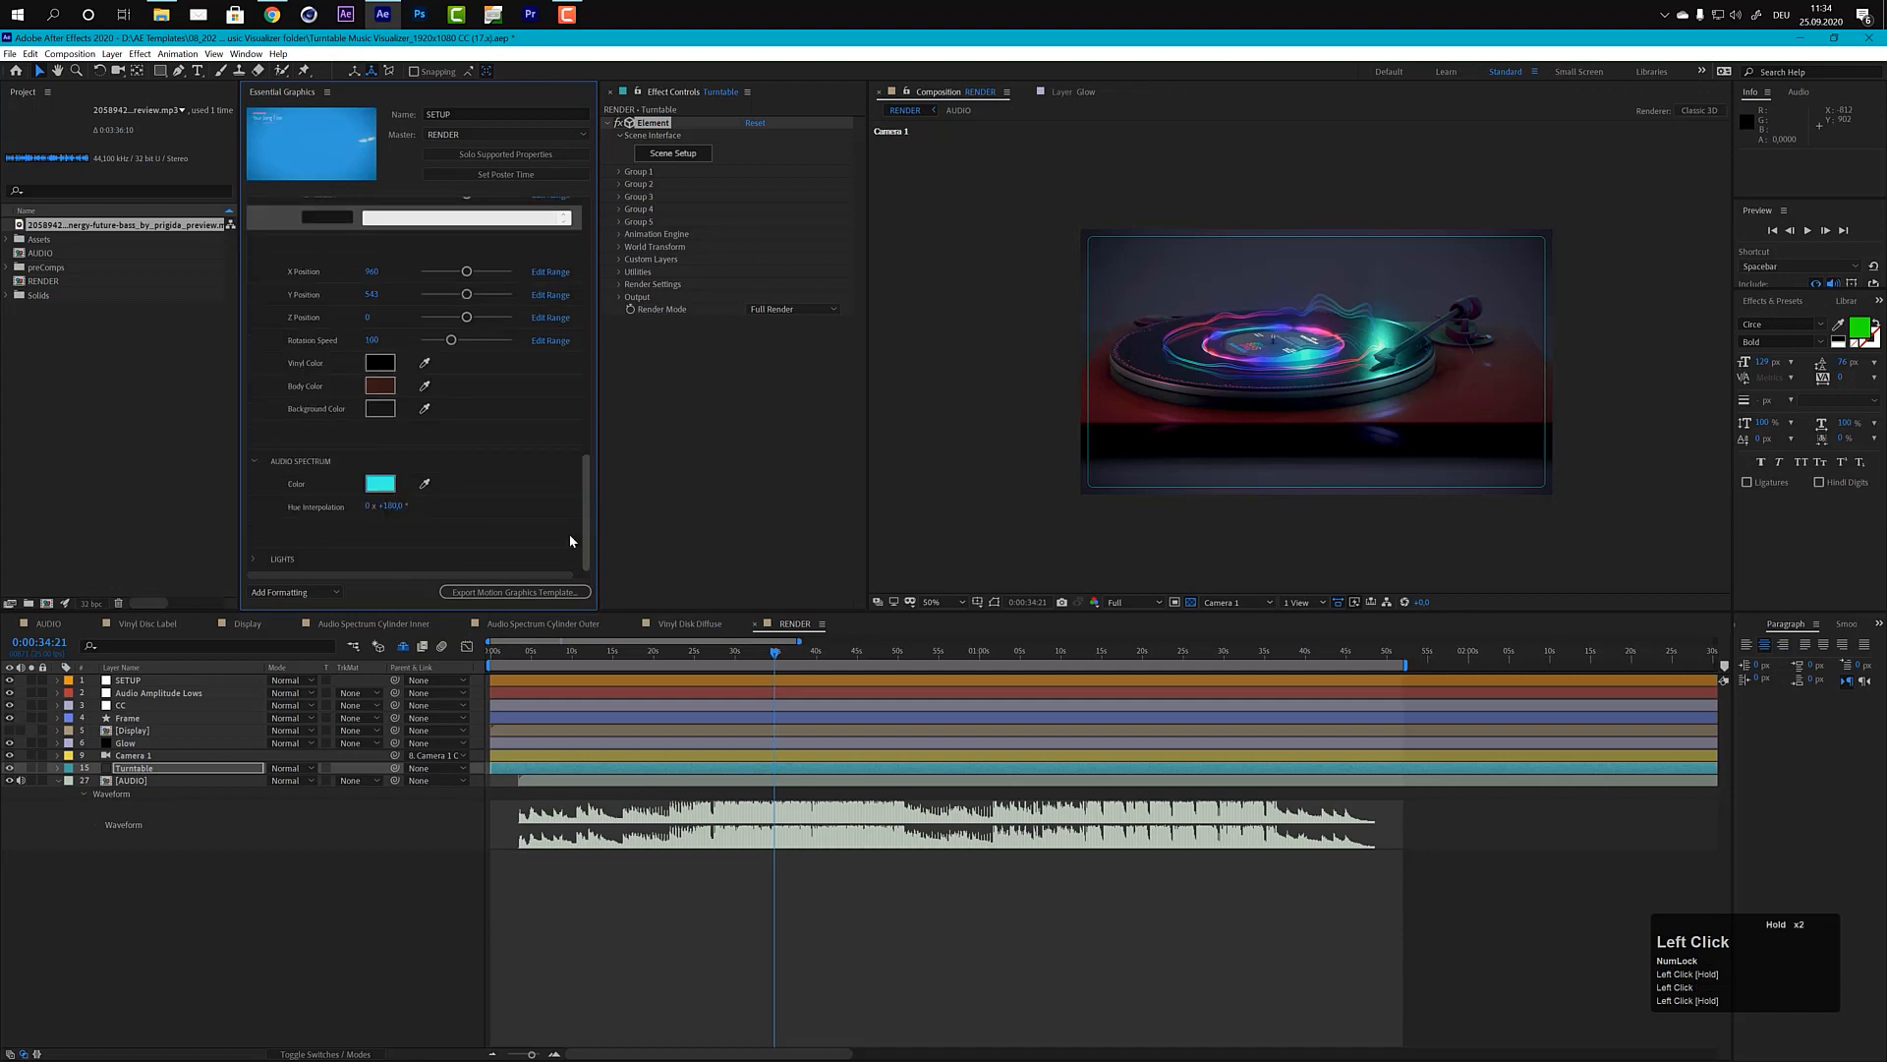
click(380, 485)
drag(972, 529, 972, 513)
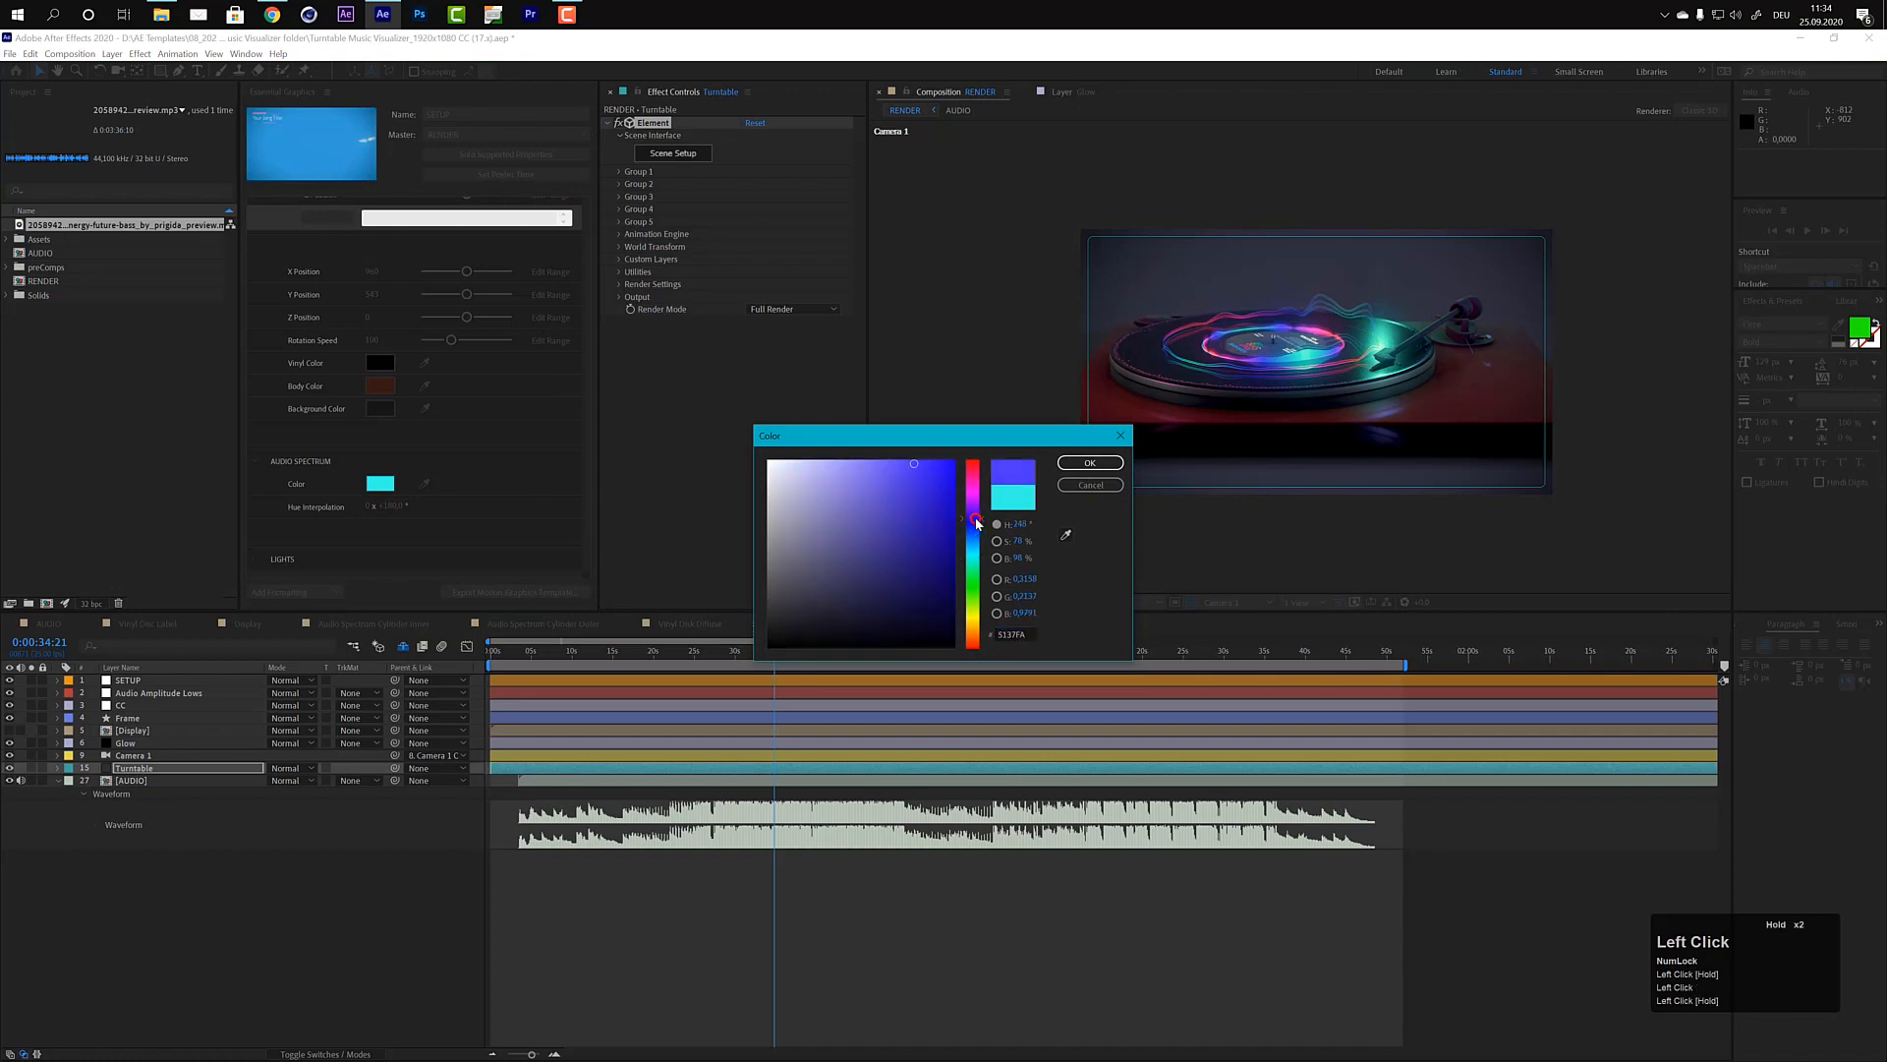
click(1085, 476)
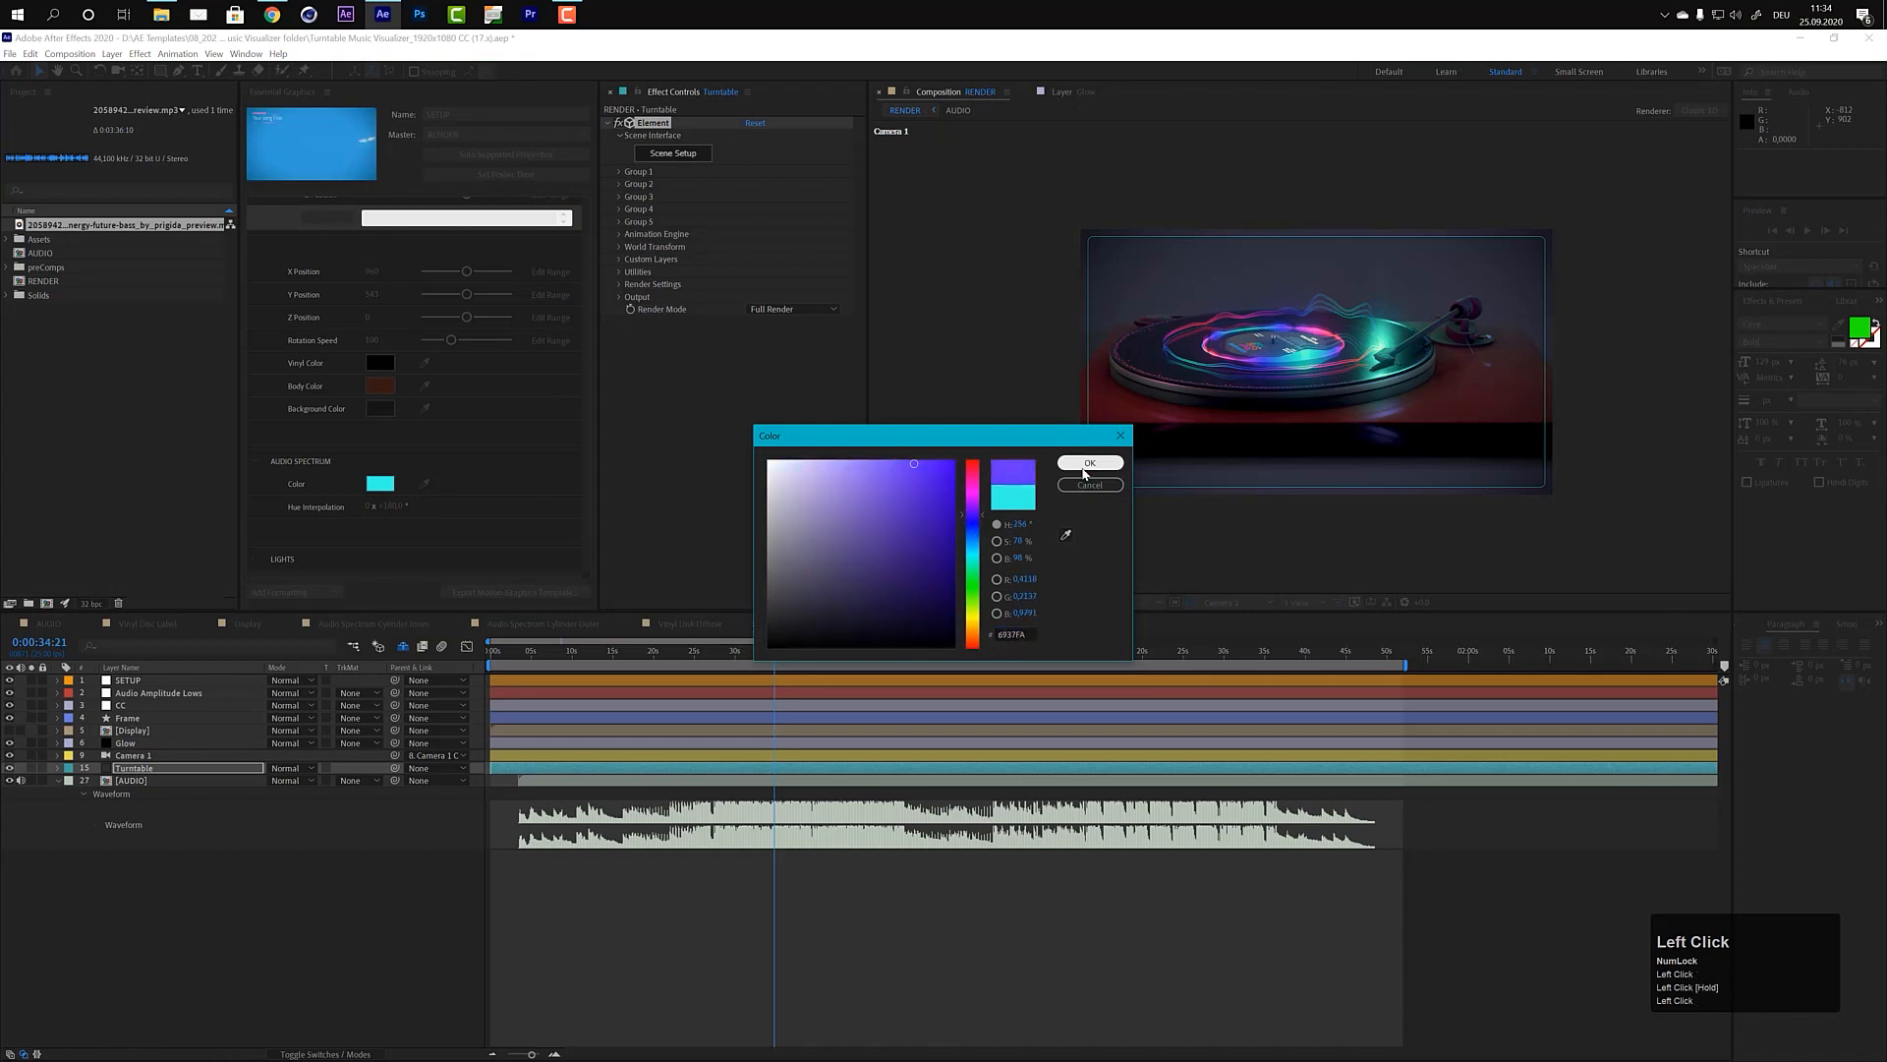
click(1085, 471)
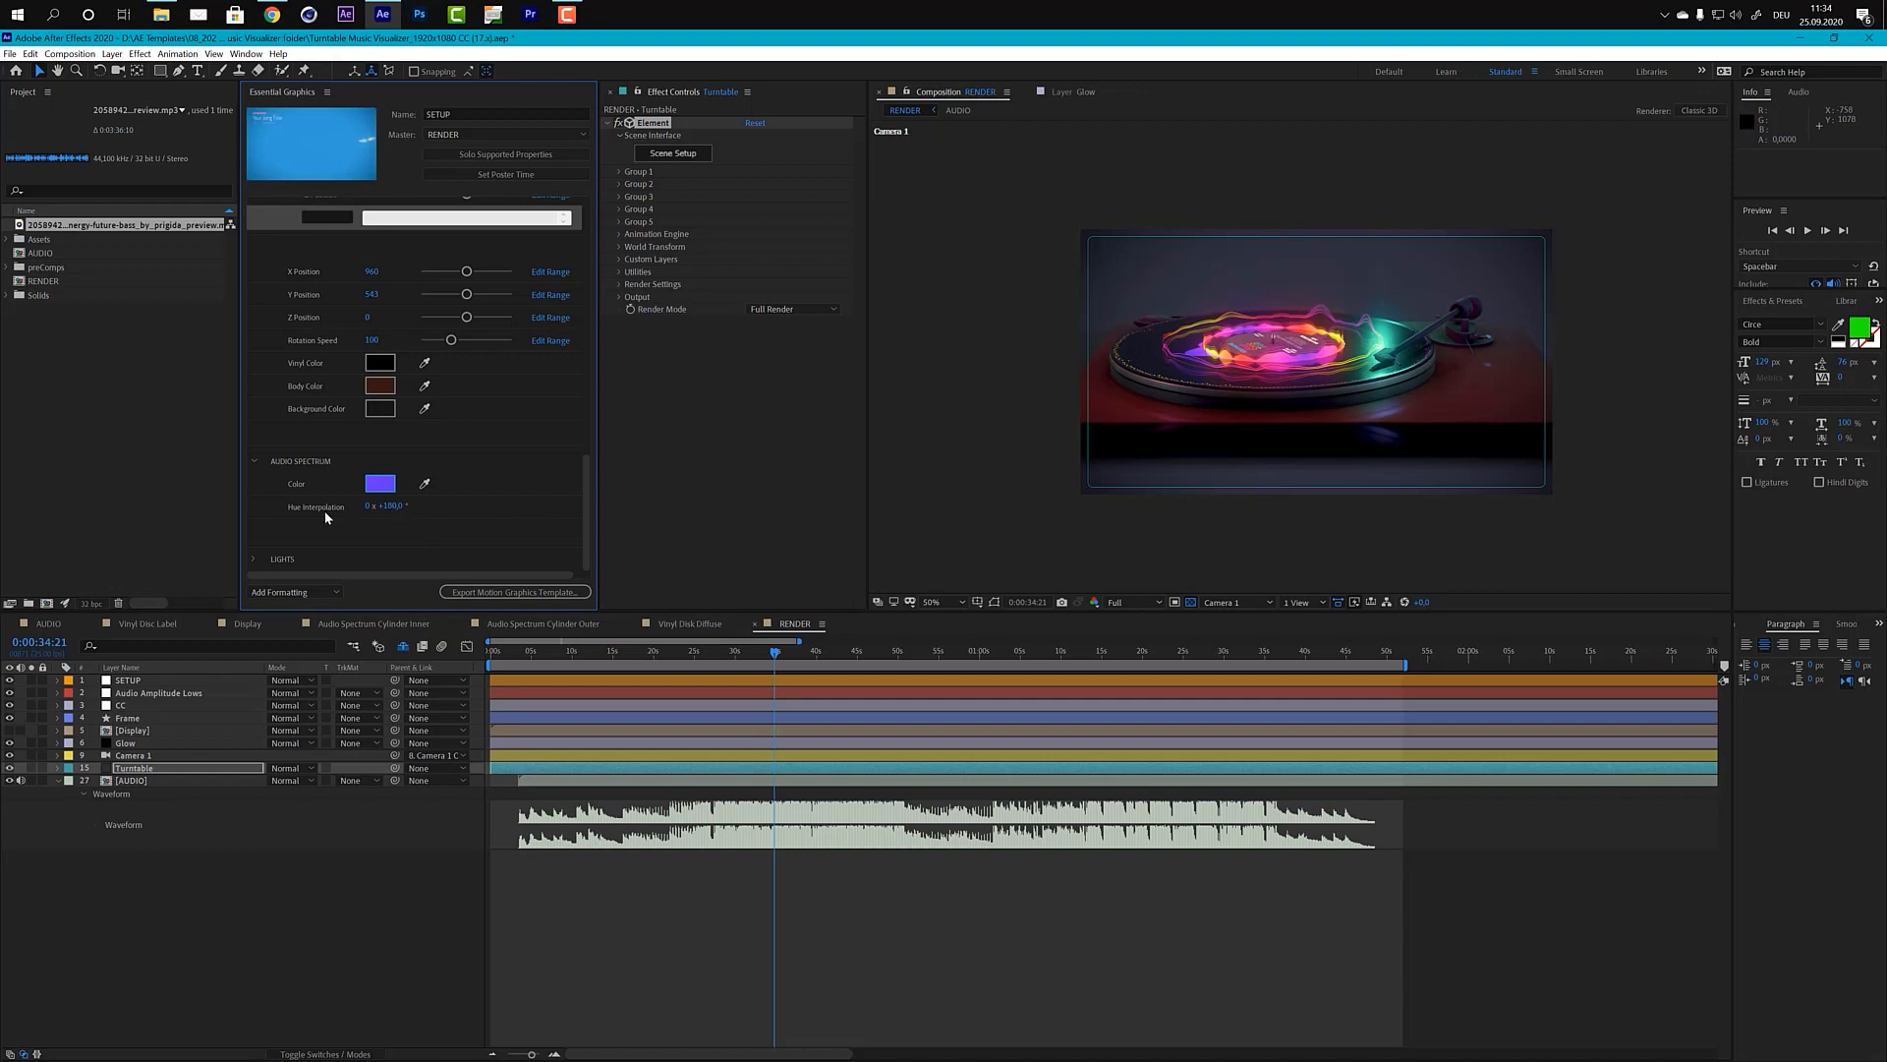
Step: Set the Audio Spectrum's Hue Interpolation to 360°, trying 0° first
triple_click(397, 511)
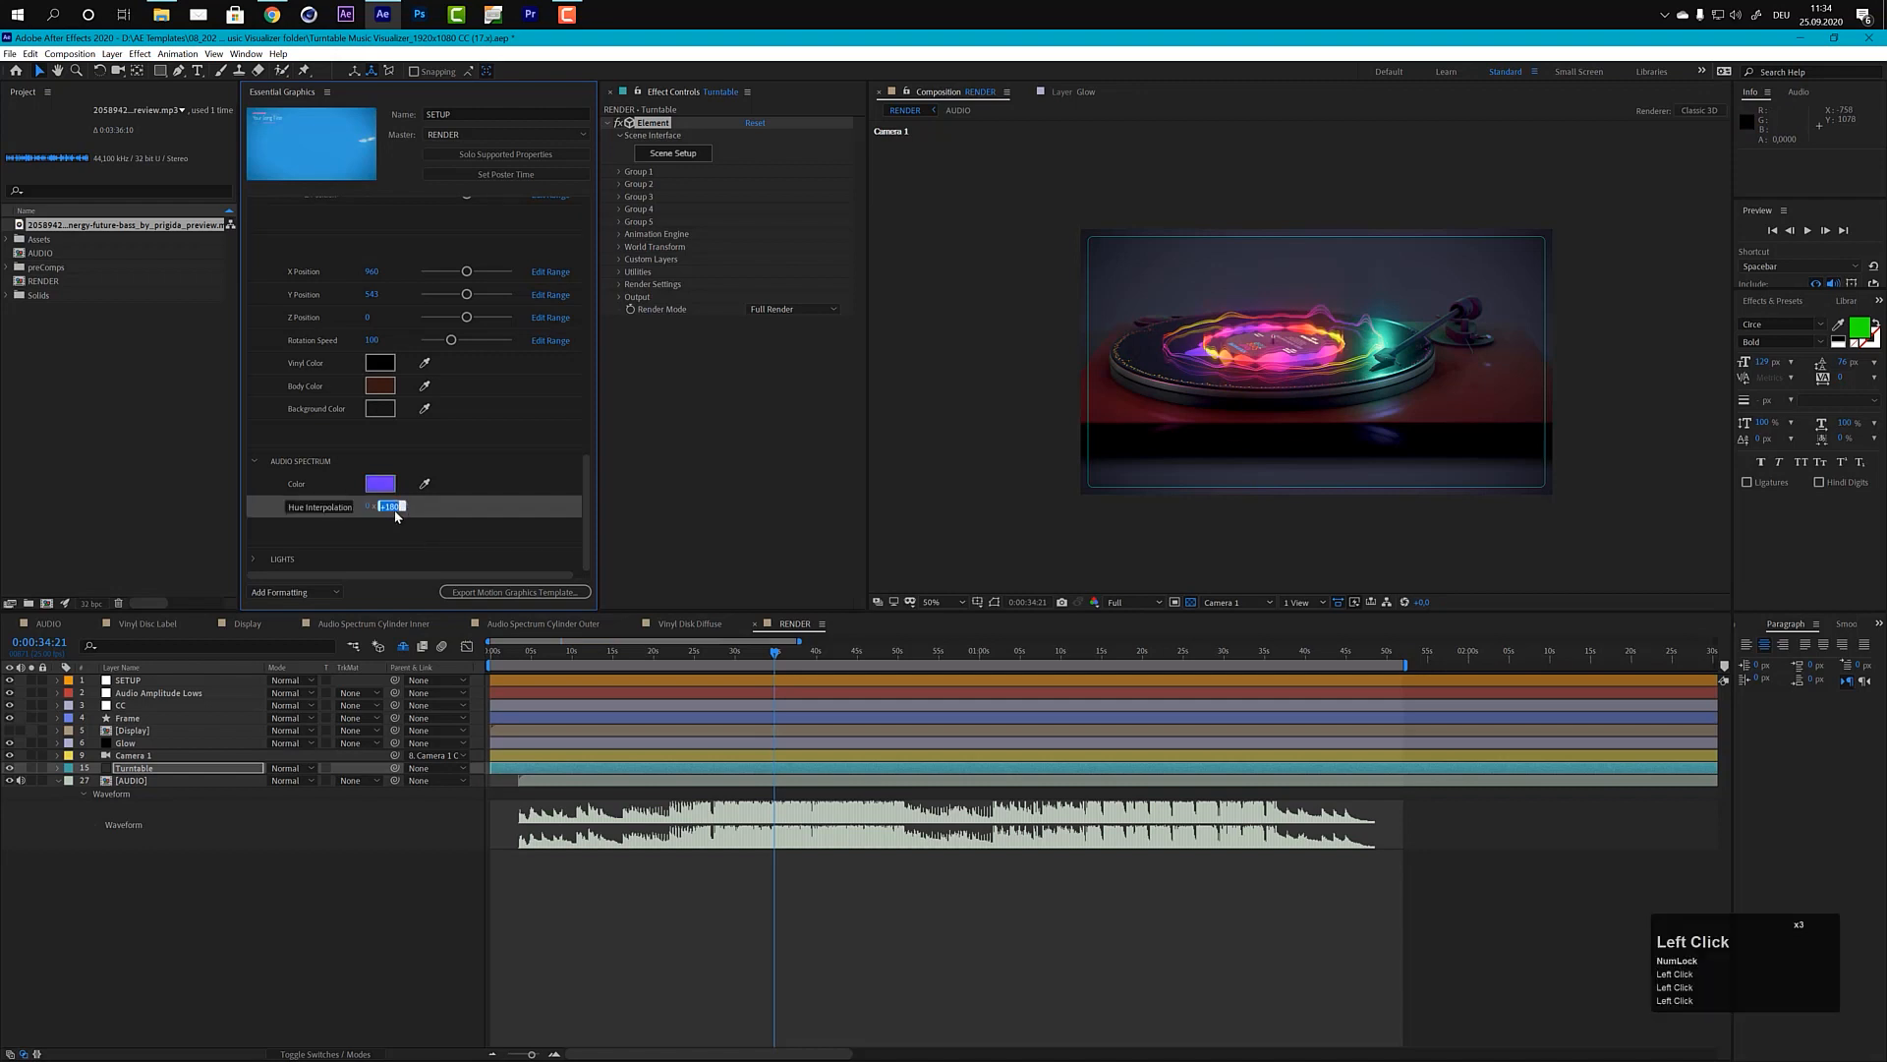
text(0)
key(KP_Enter)
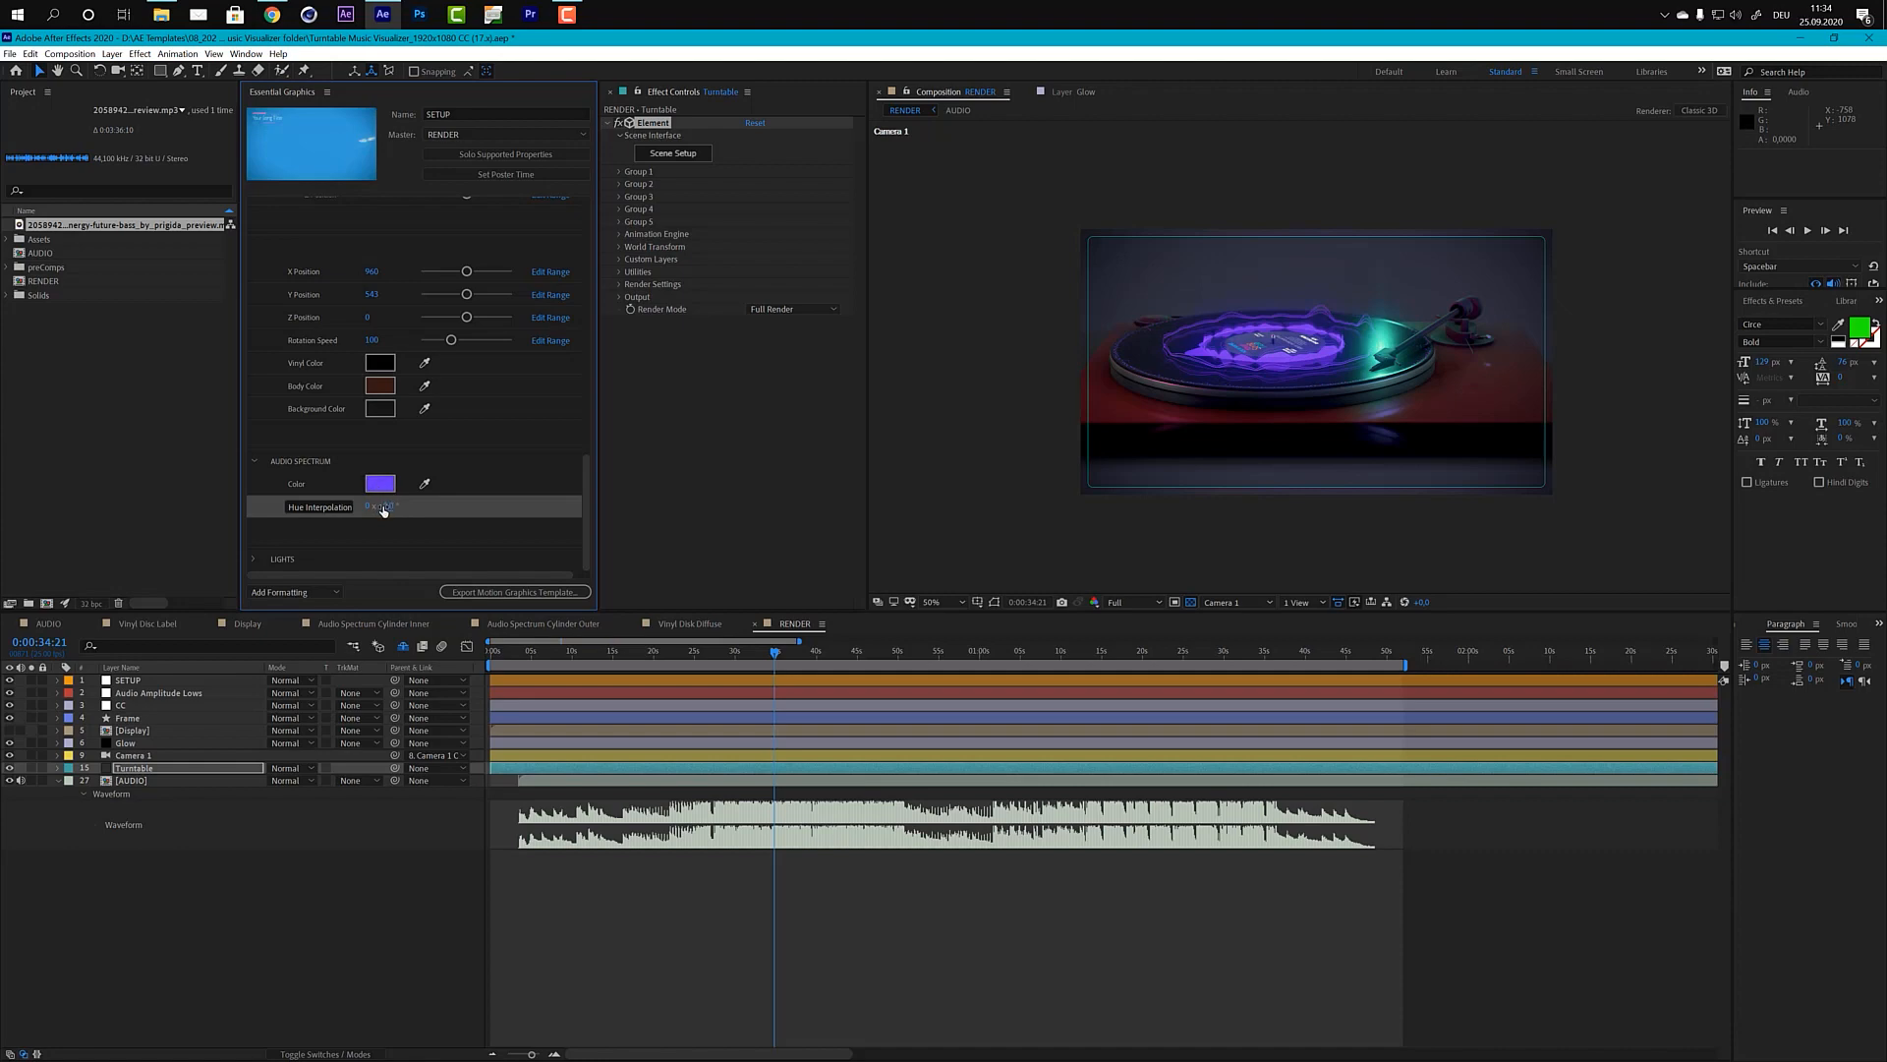
click(384, 510)
text(360)
key(KP_Enter)
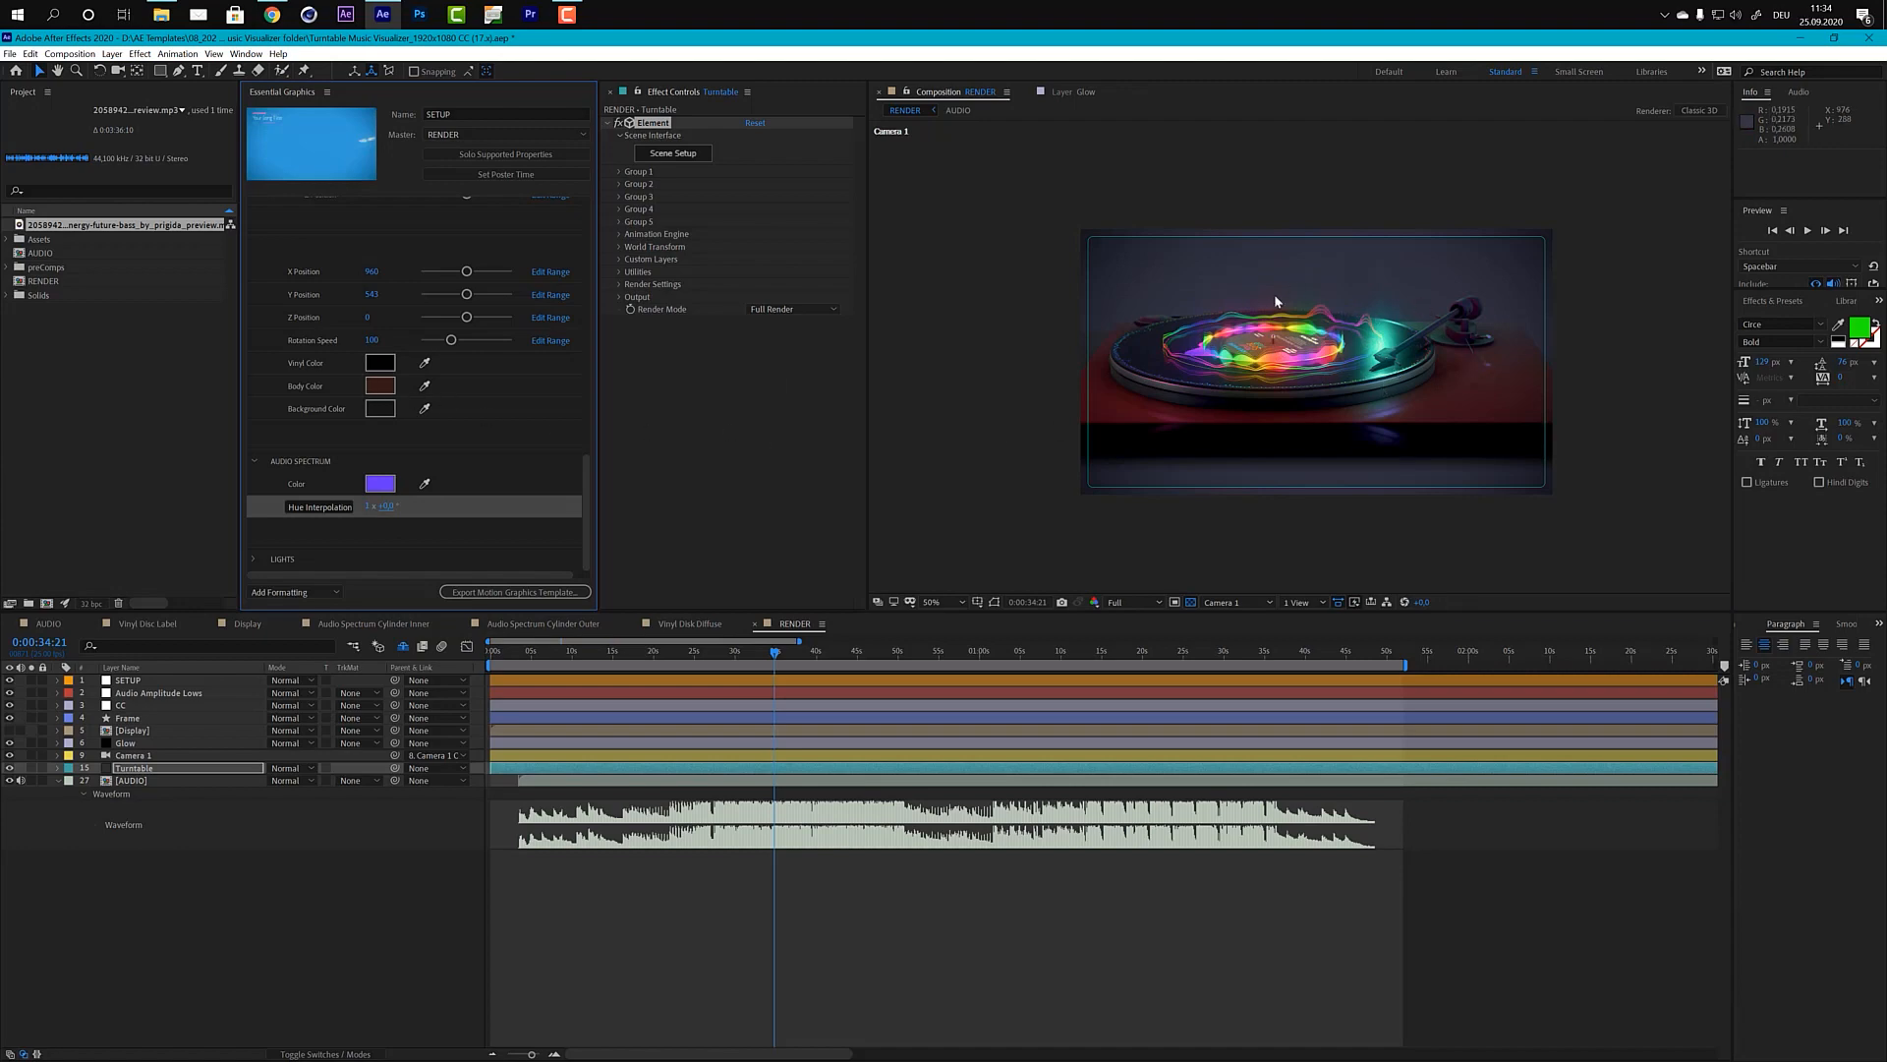
Step: Change the turntable's Body Color to dark gray 363636 by reducing its saturation to 0%
click(379, 386)
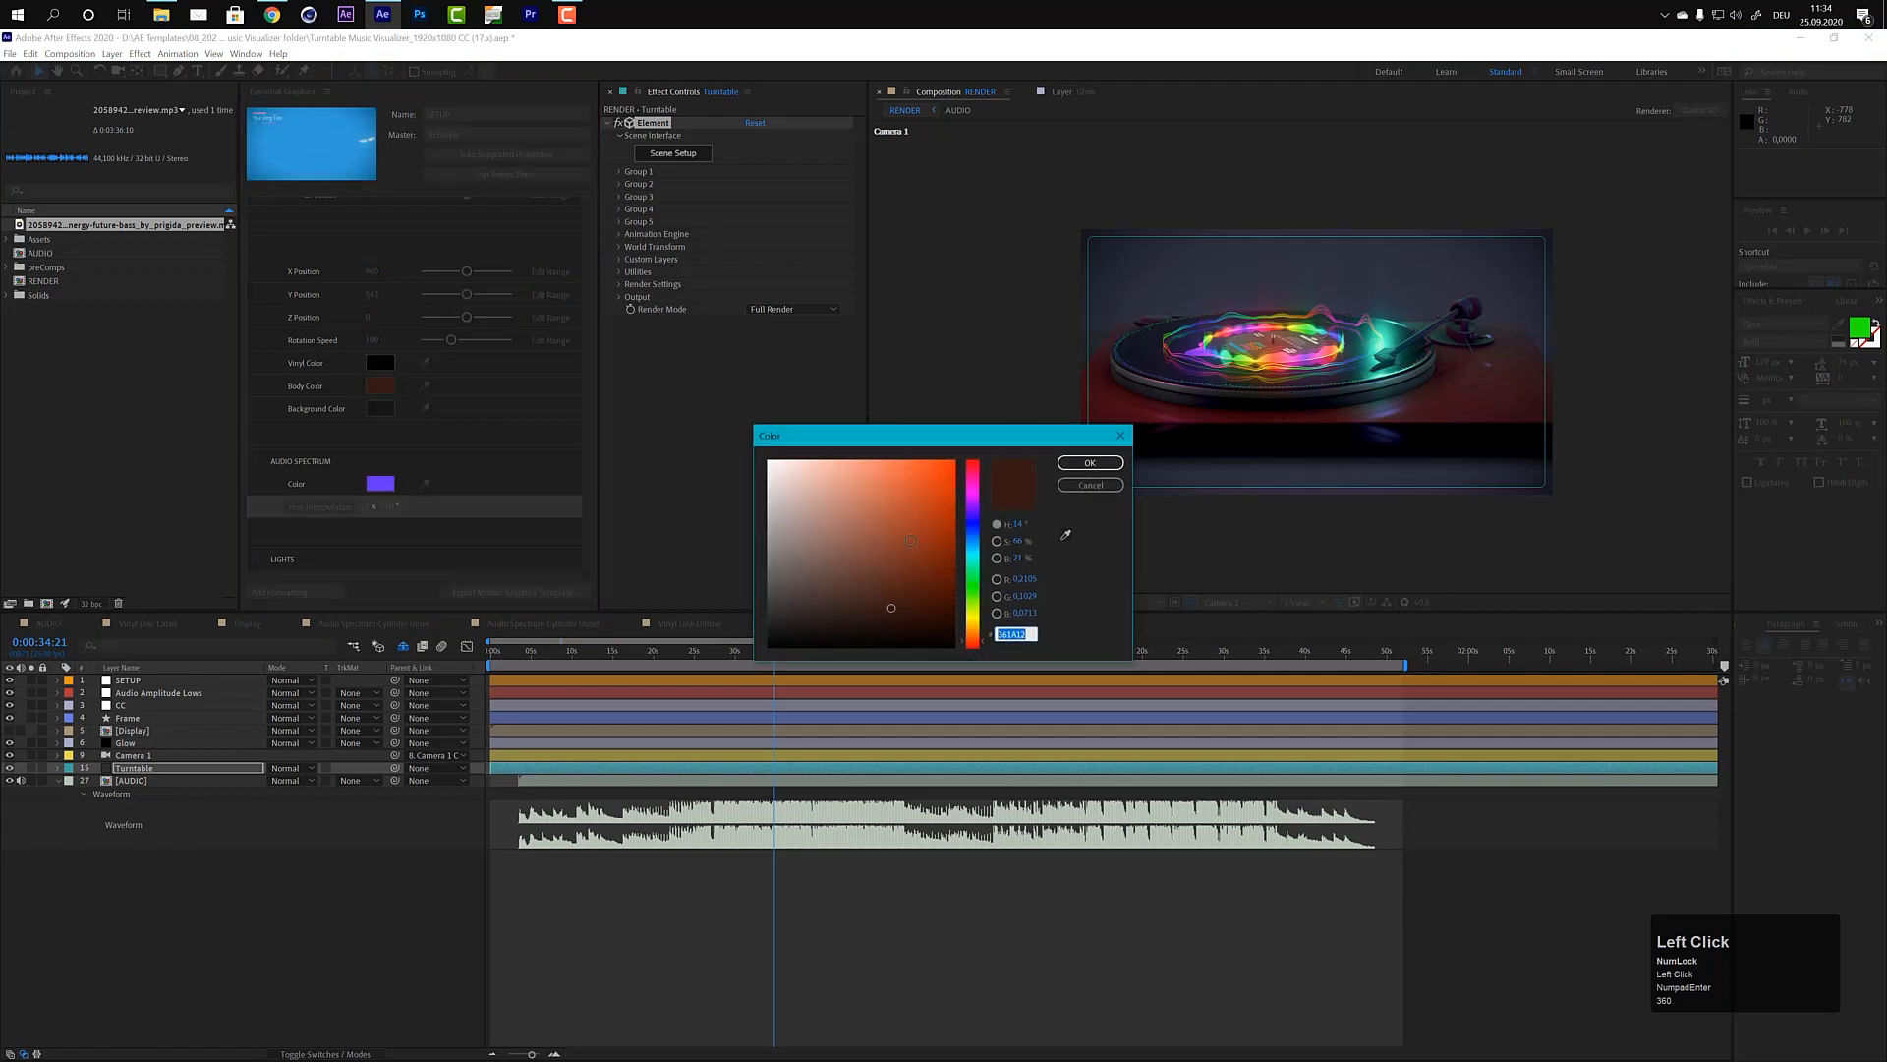
drag(1015, 541, 901, 539)
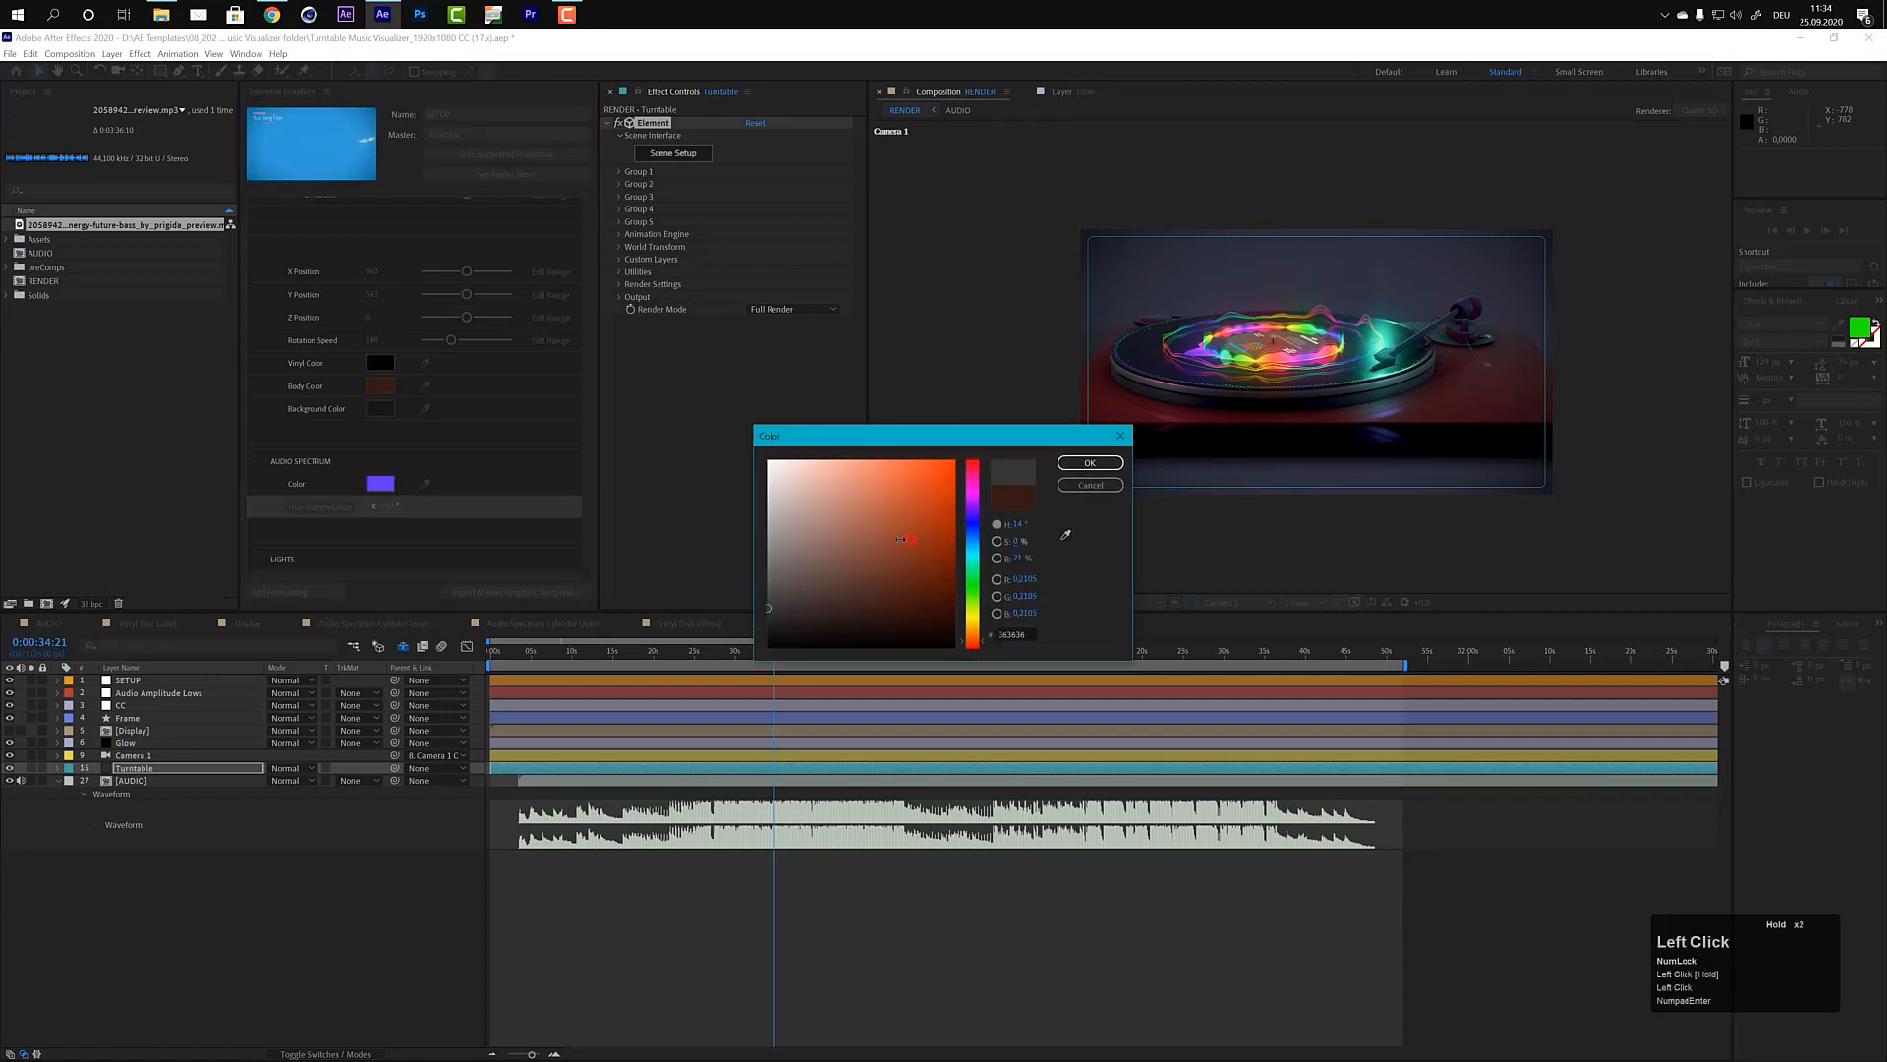
click(1118, 463)
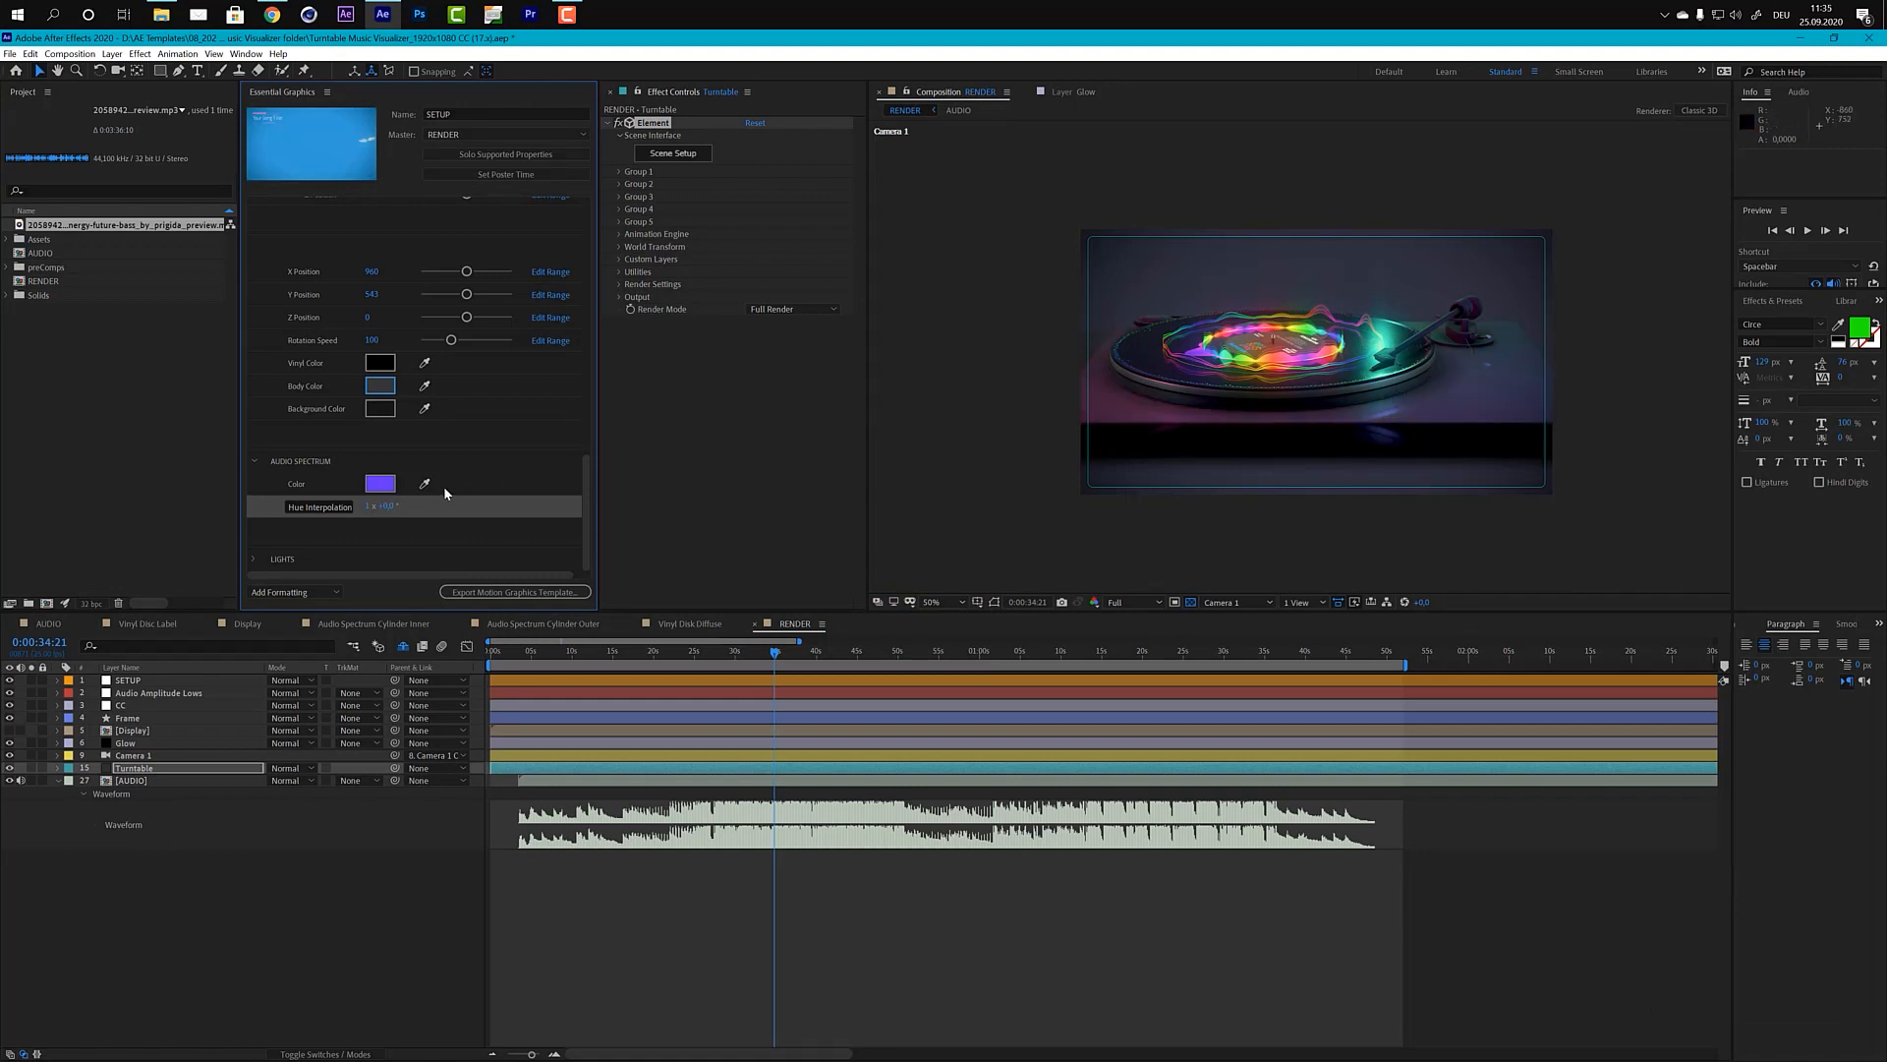
Step: Expand the LIGHTS settings, move the current time to 0:00:40:07 and turn Flicker Reaction off
drag(588, 485, 587, 531)
click(252, 559)
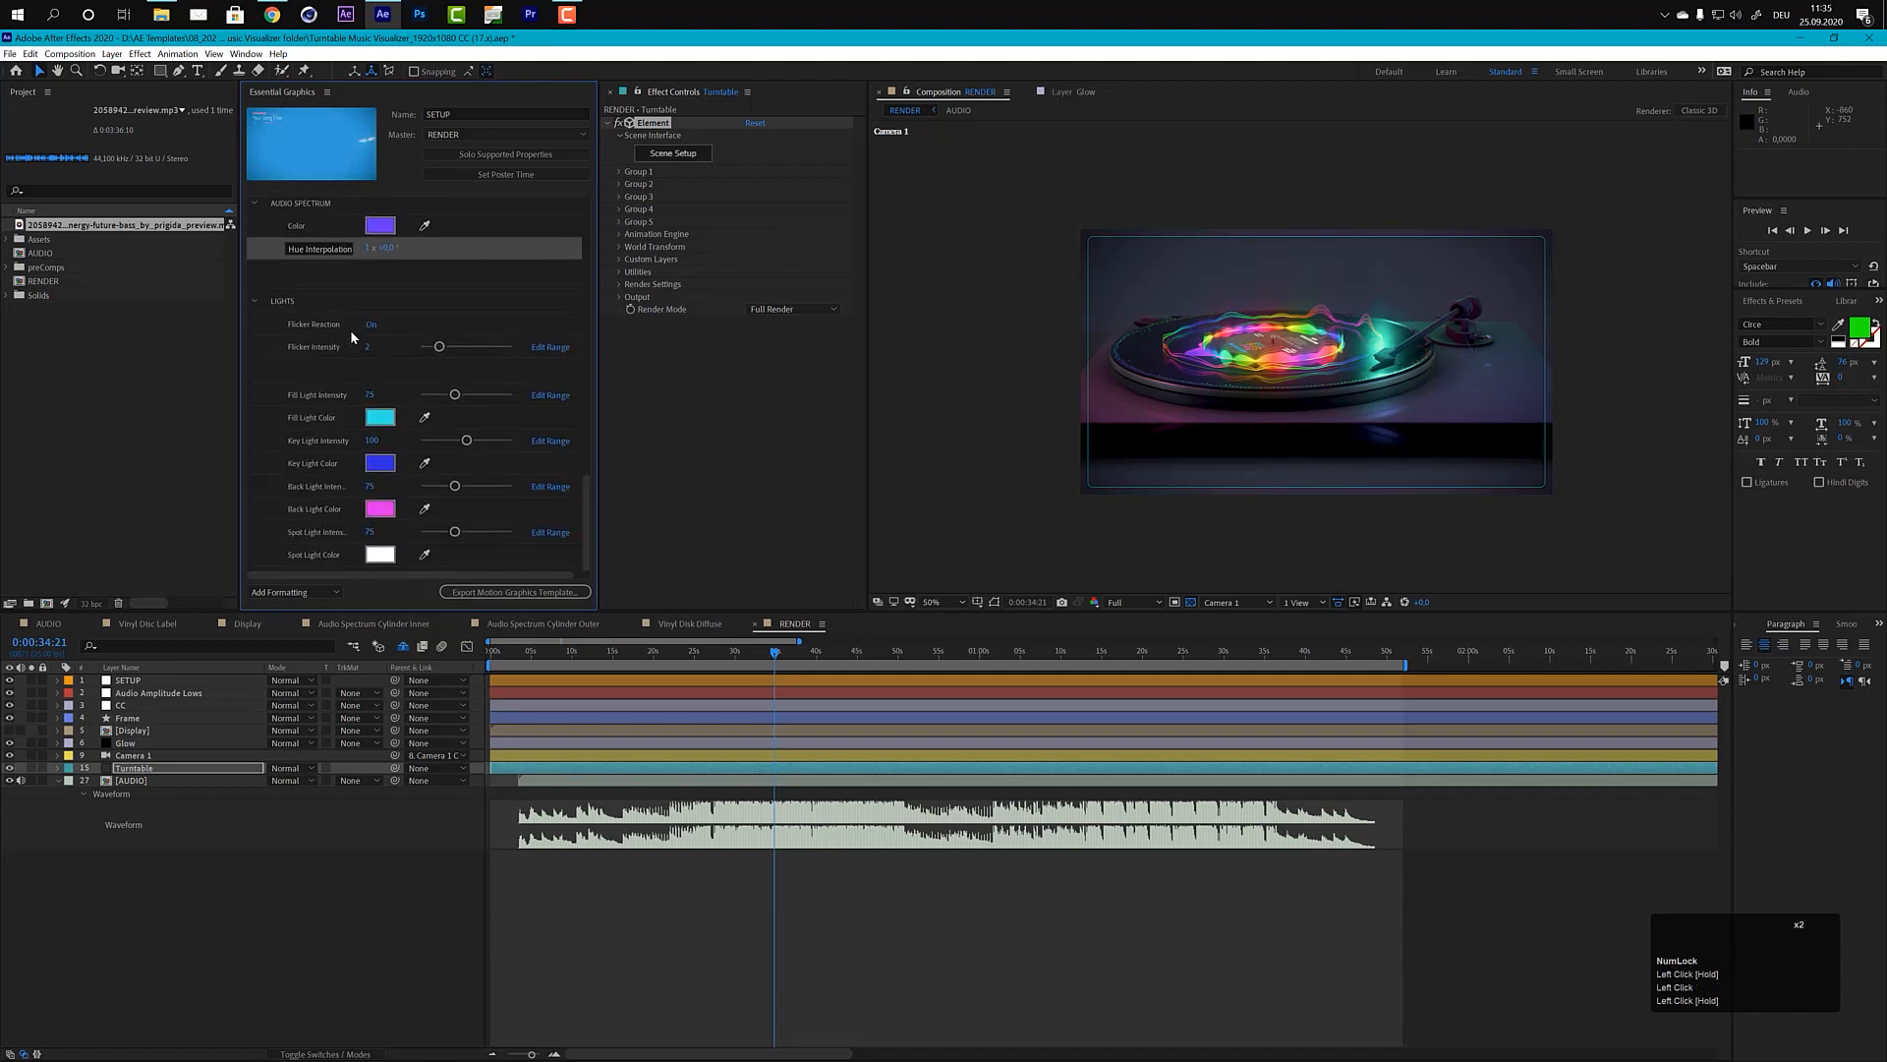
click(799, 662)
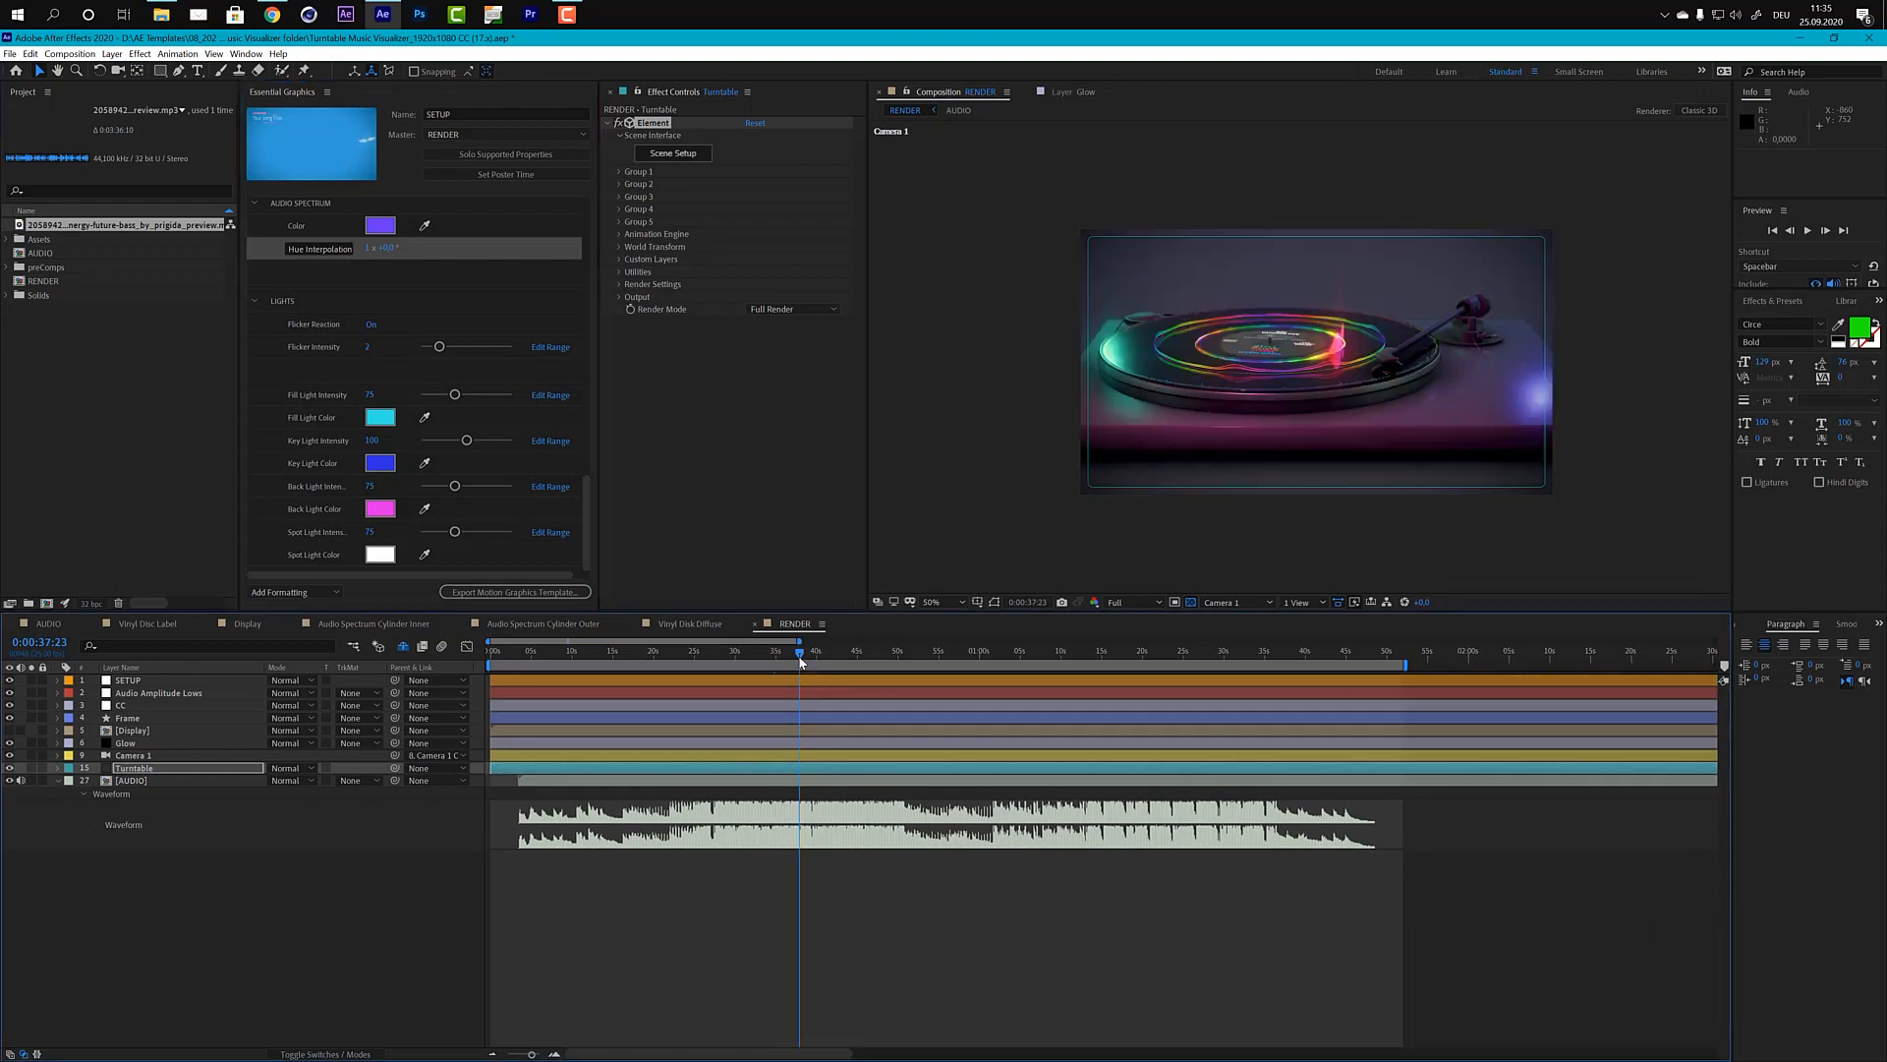
click(817, 657)
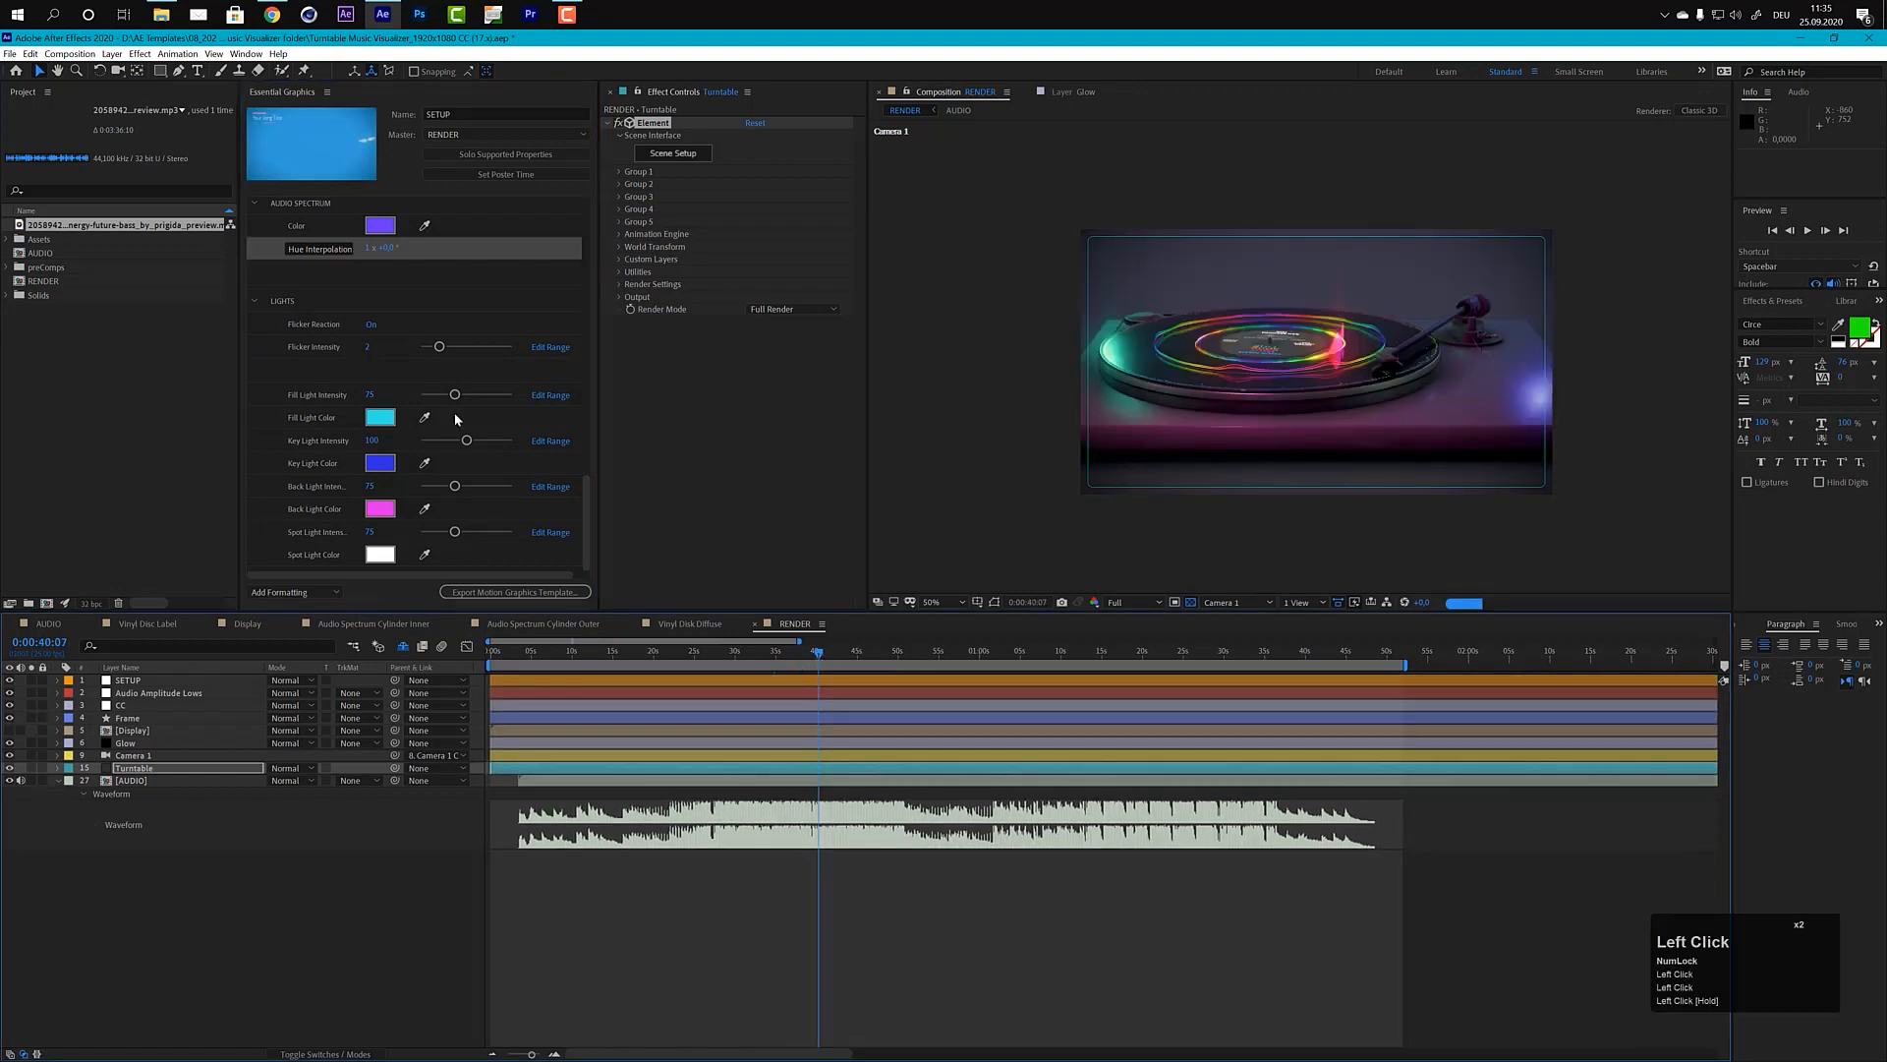
click(371, 326)
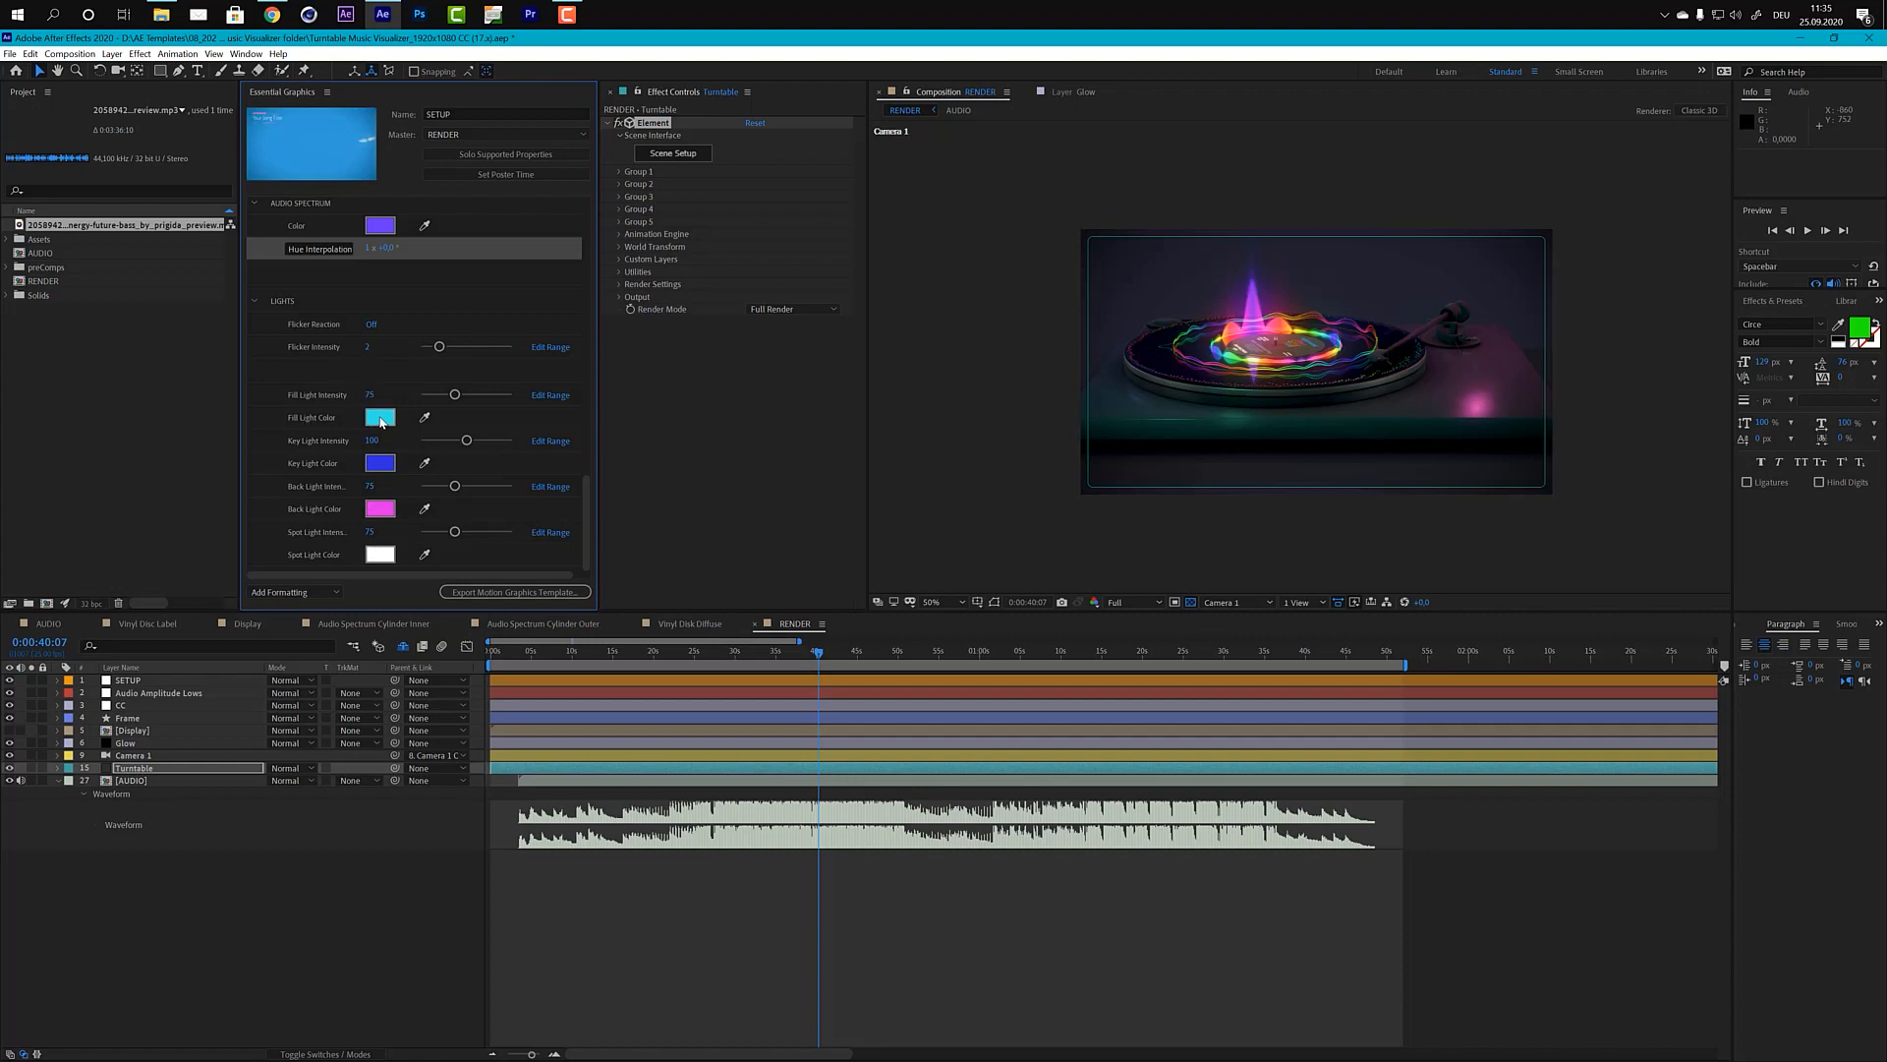
Step: Try yellow as the Back Light Color and undo the change
click(389, 517)
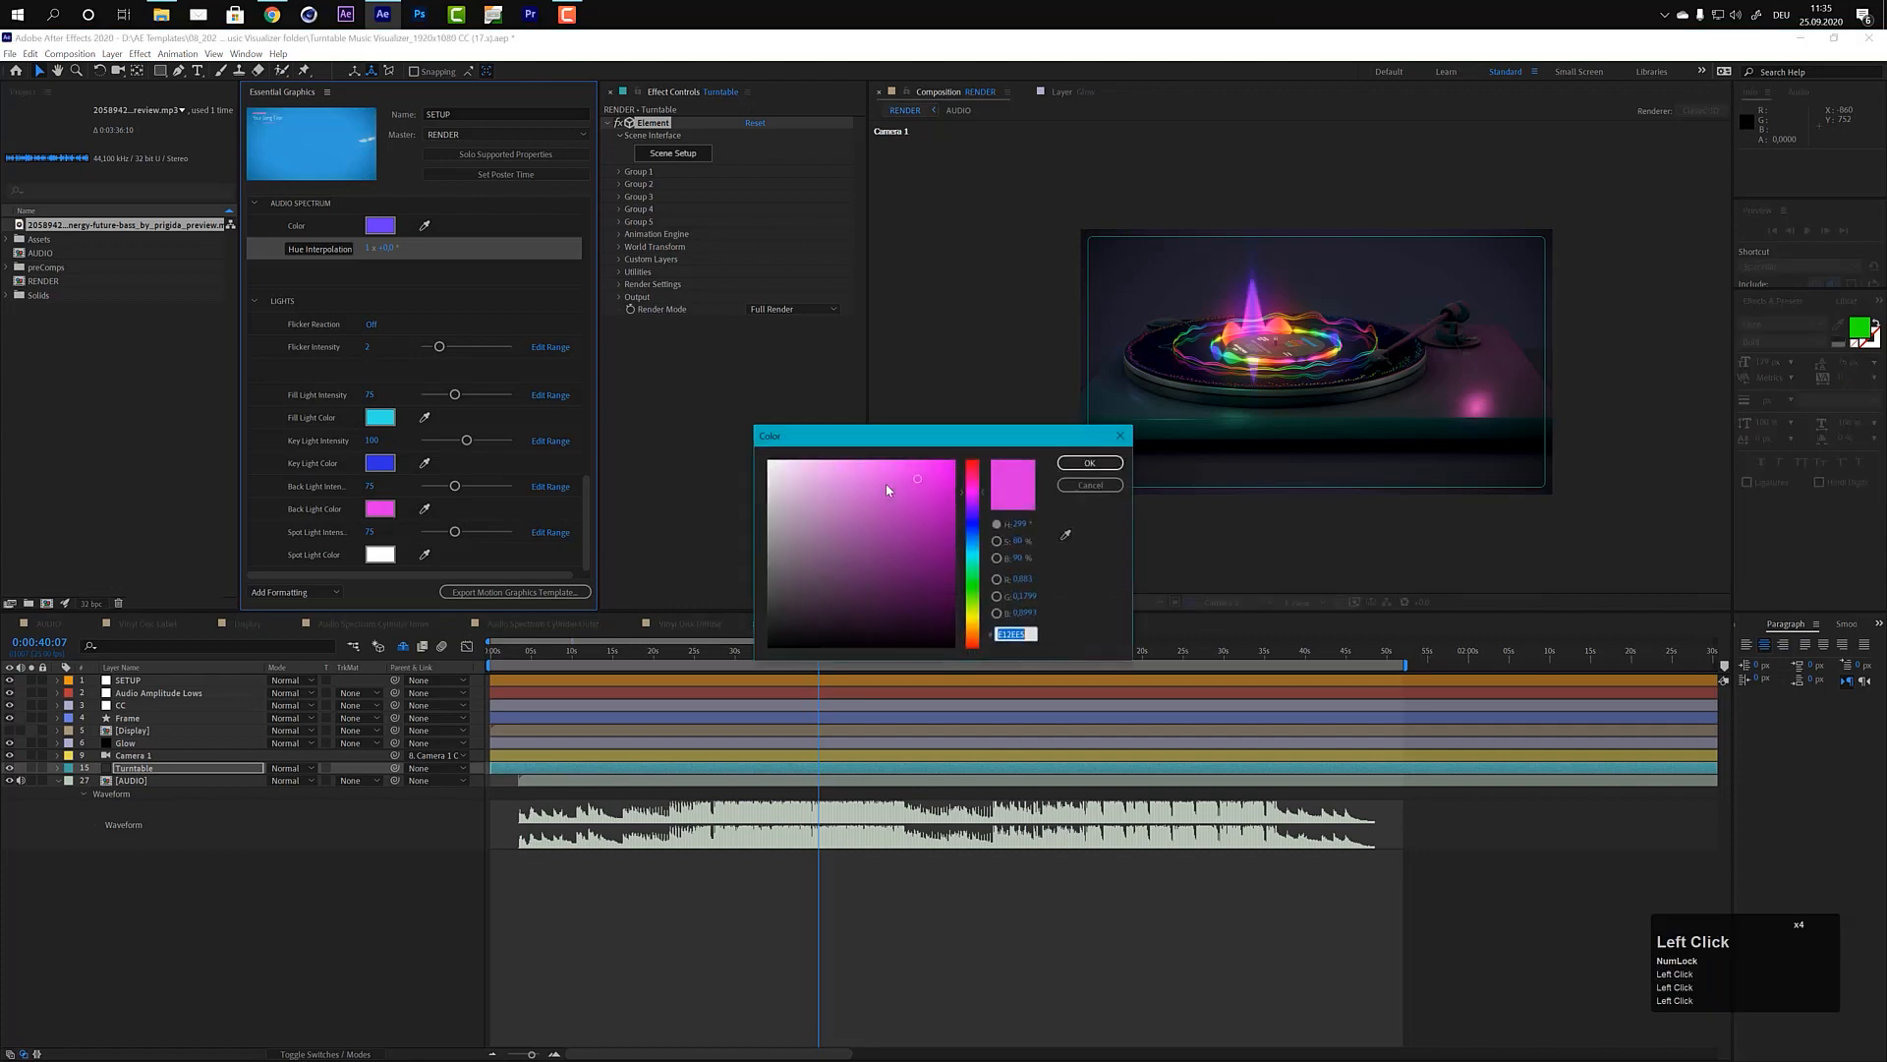
drag(975, 535, 980, 620)
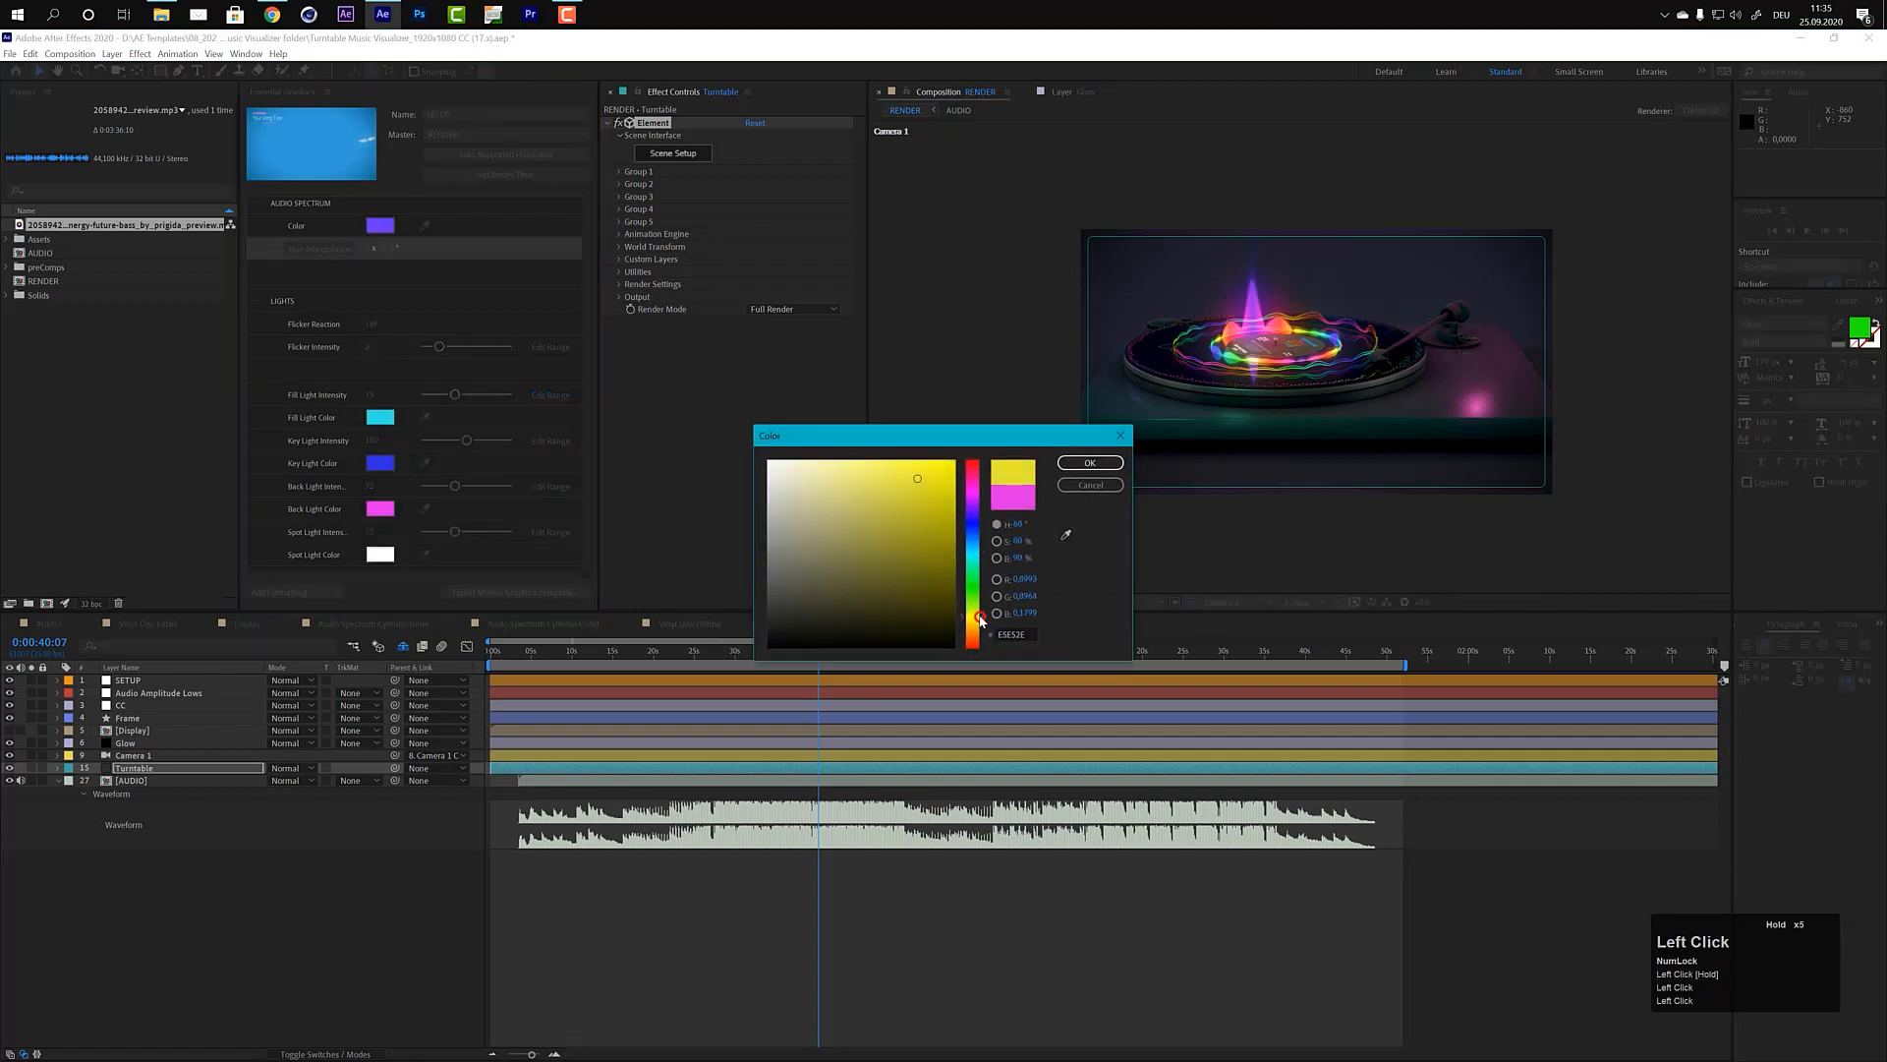
click(1090, 462)
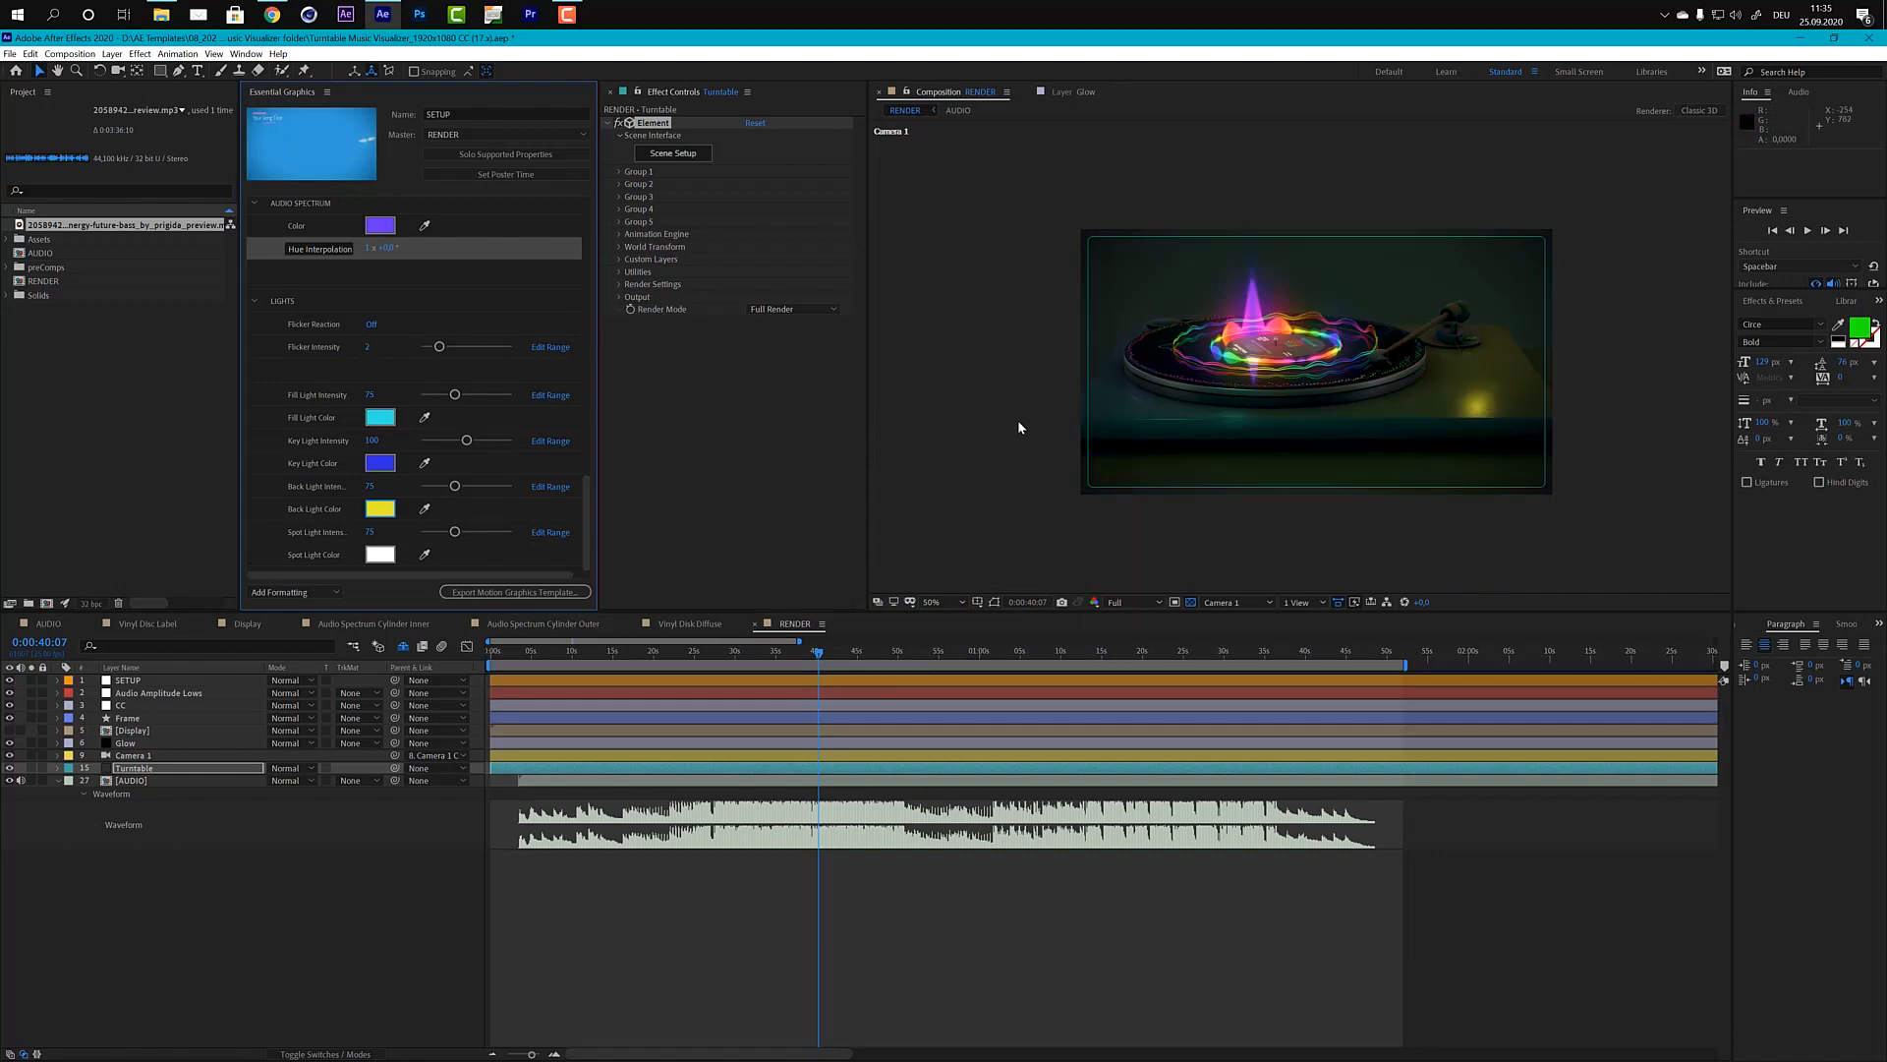
key(ctrl+z)
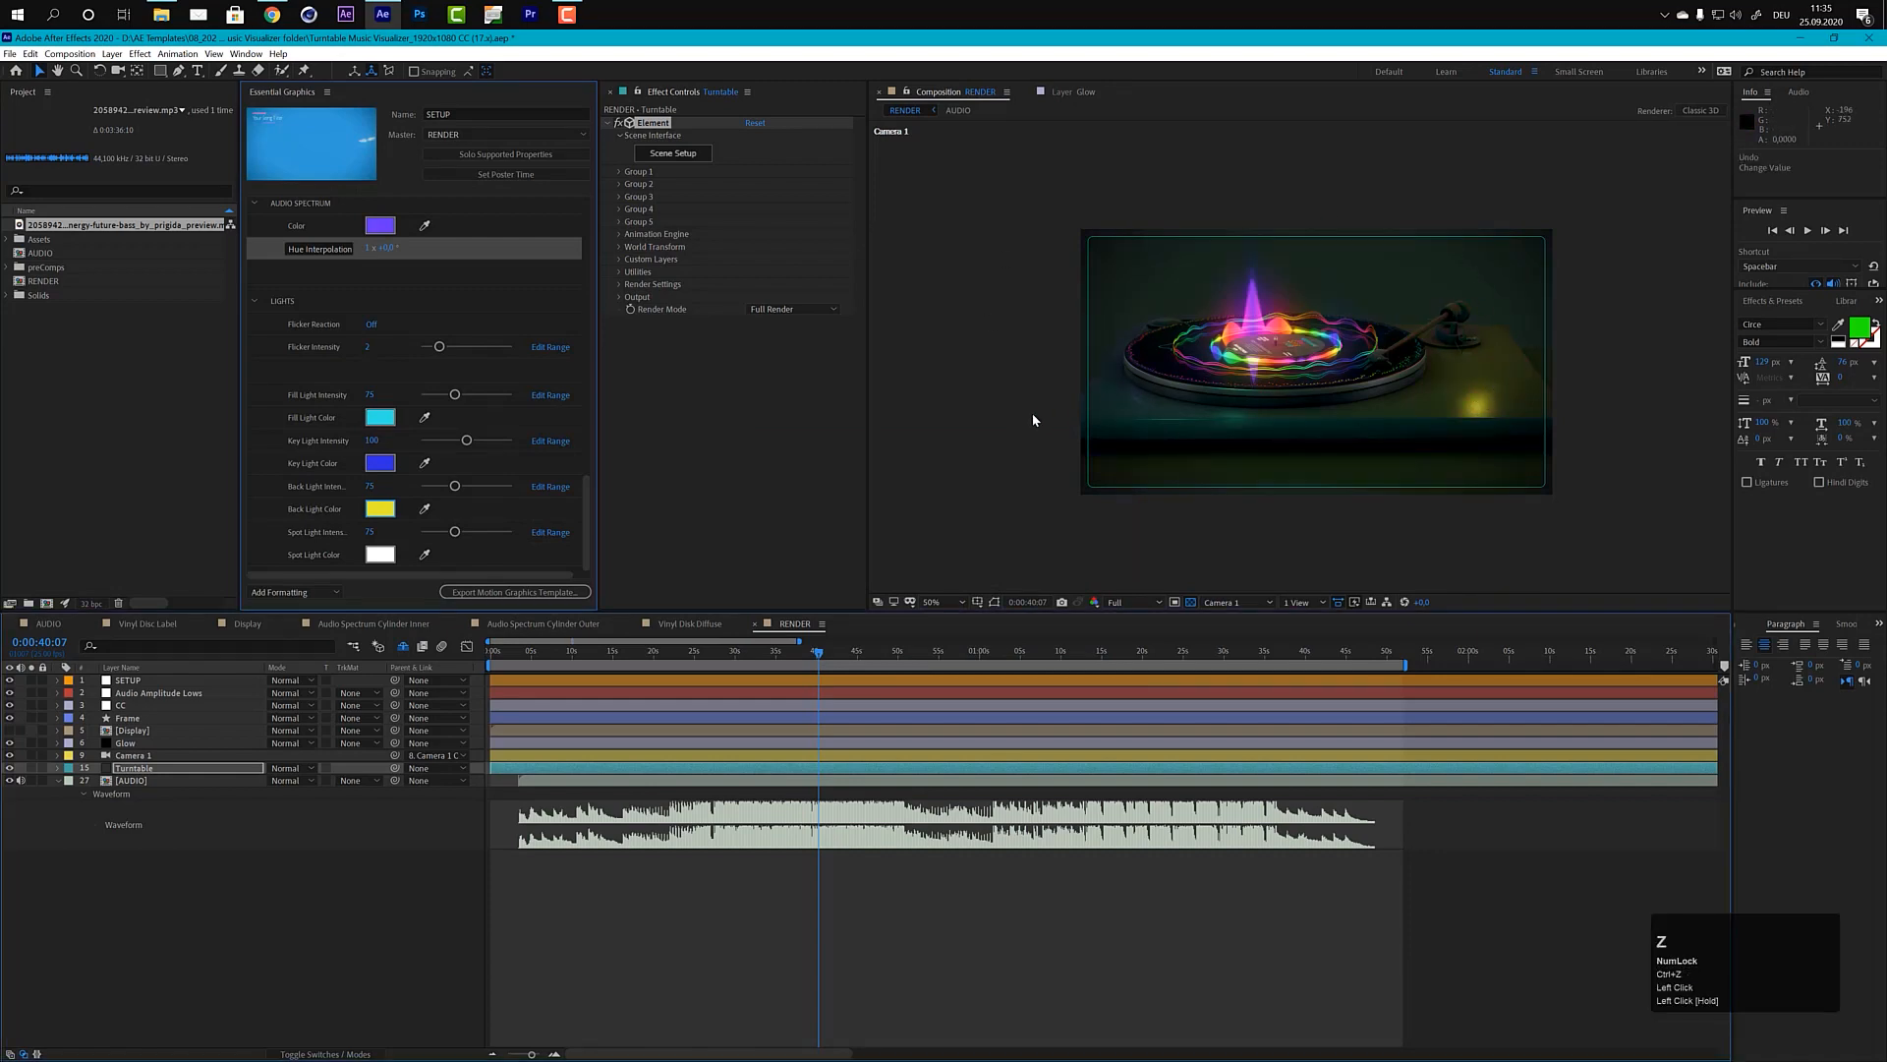
key(ctrl+z)
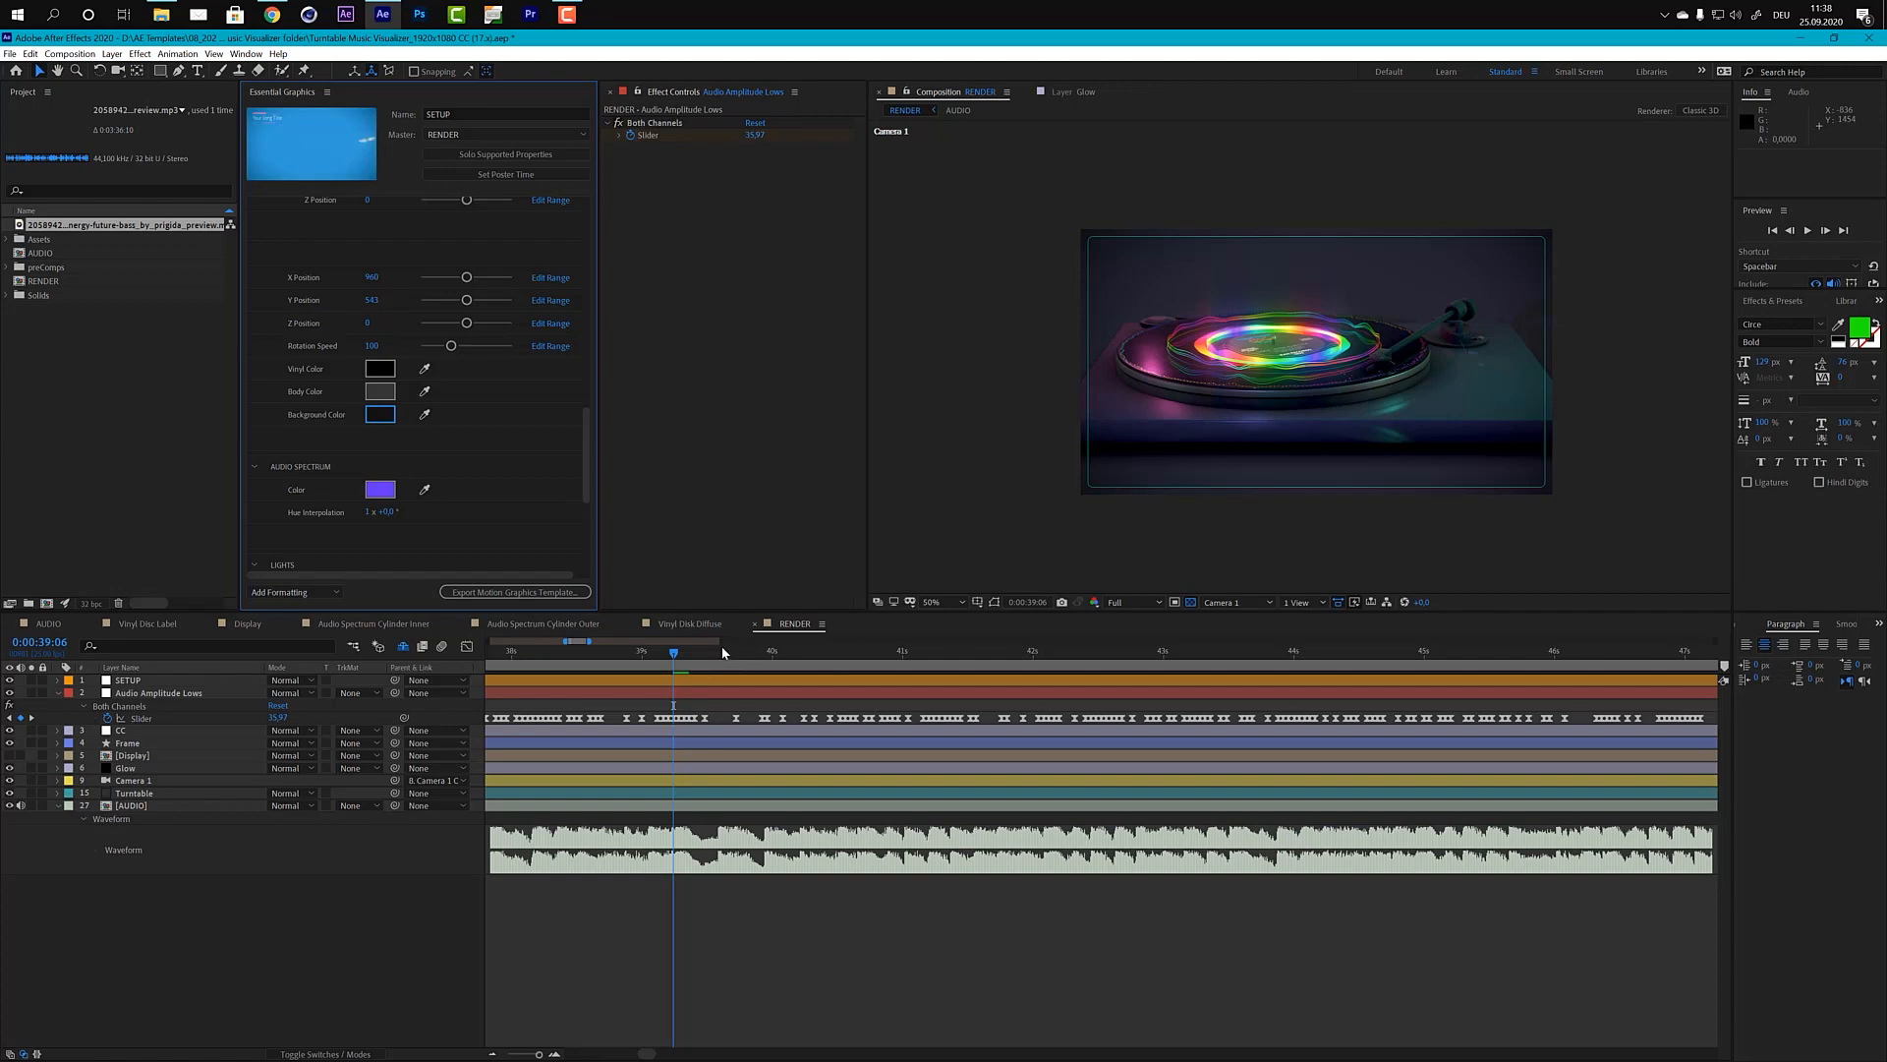
Step: Turn the Display model back on in the Turntable layer's Element scene setup and apply it at 0:00:39:15
click(720, 652)
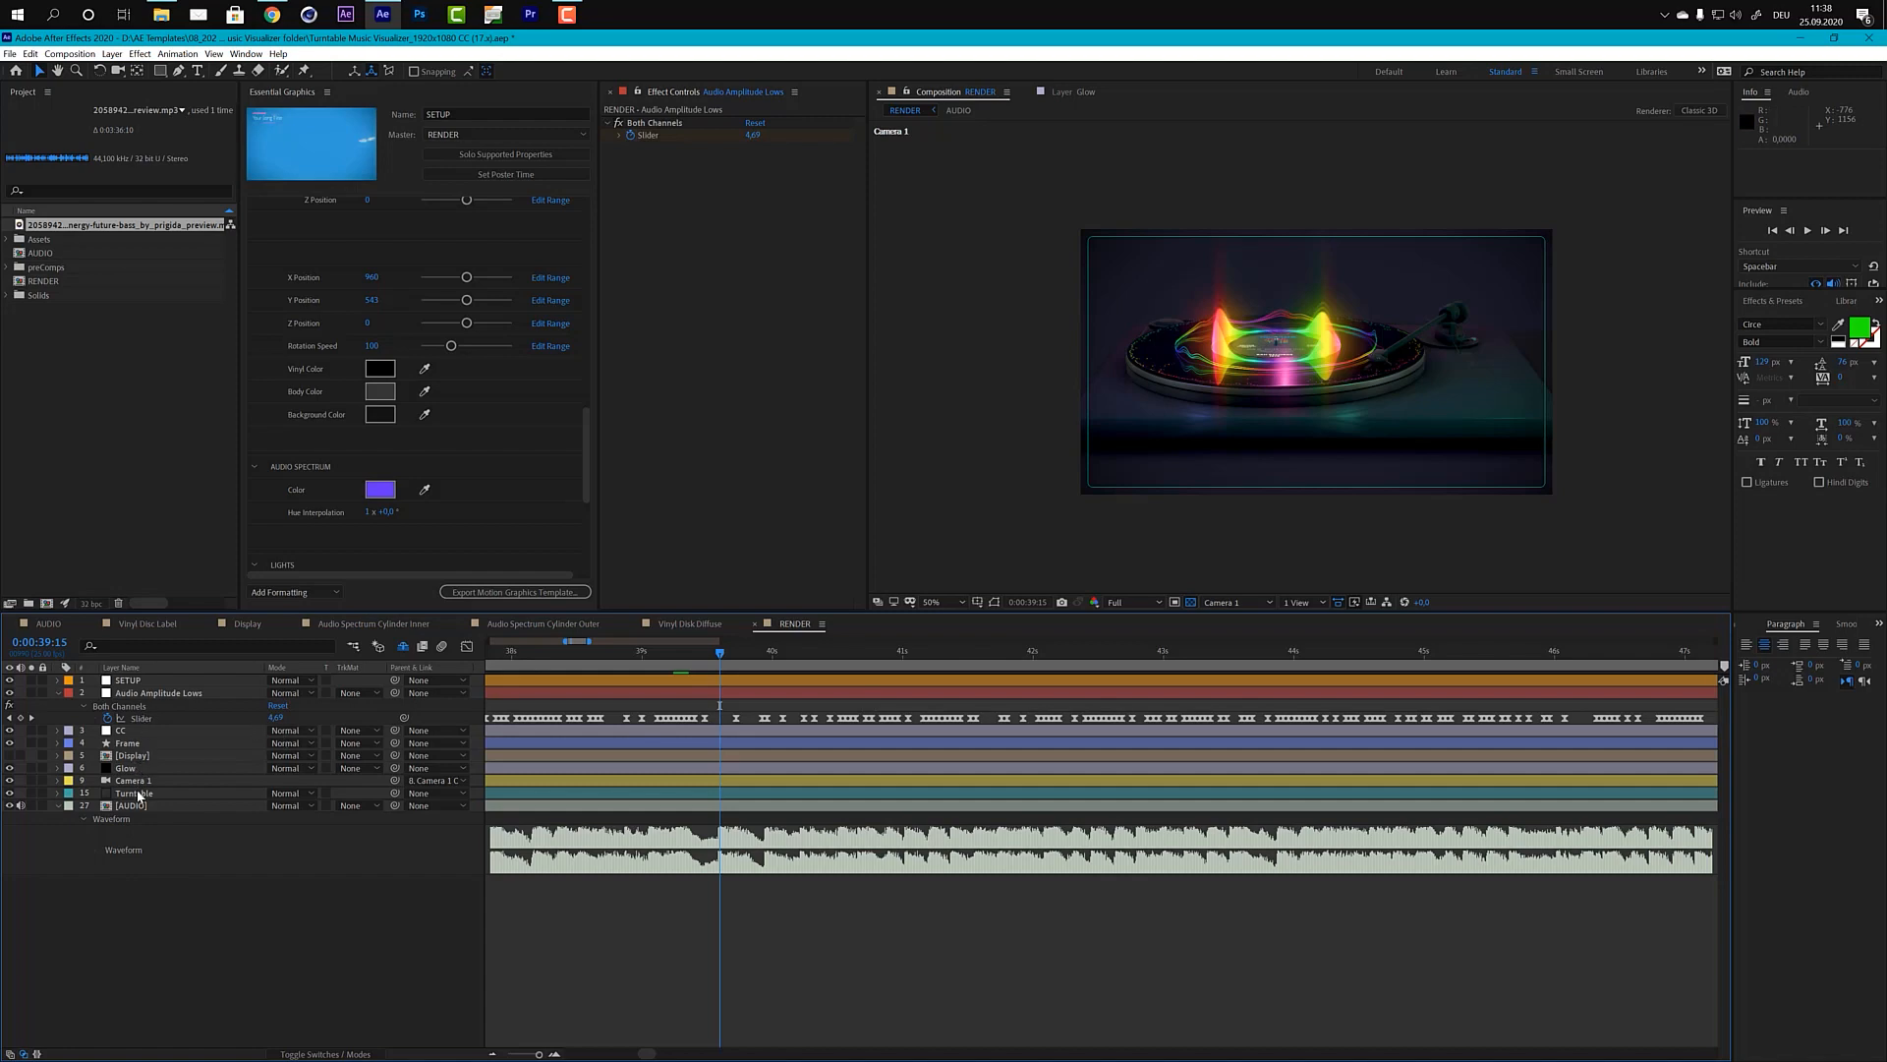
click(140, 794)
click(682, 154)
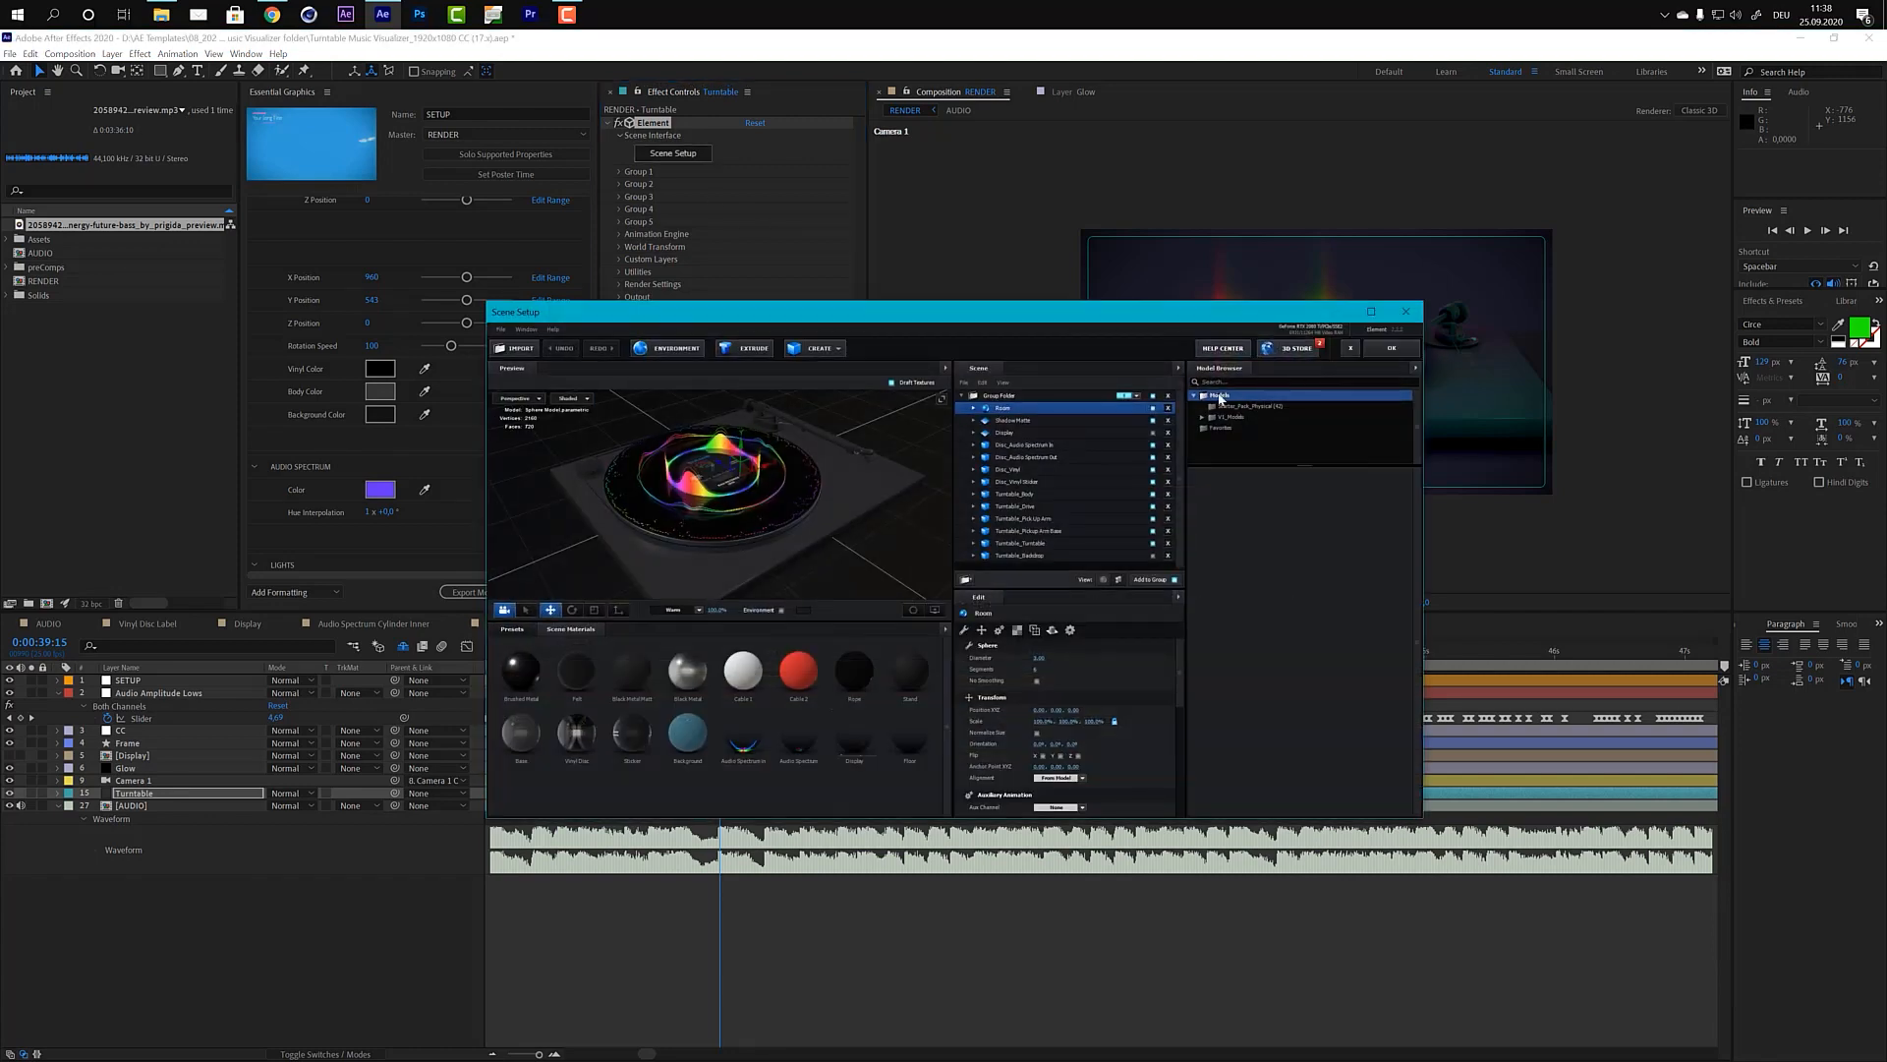
click(1153, 433)
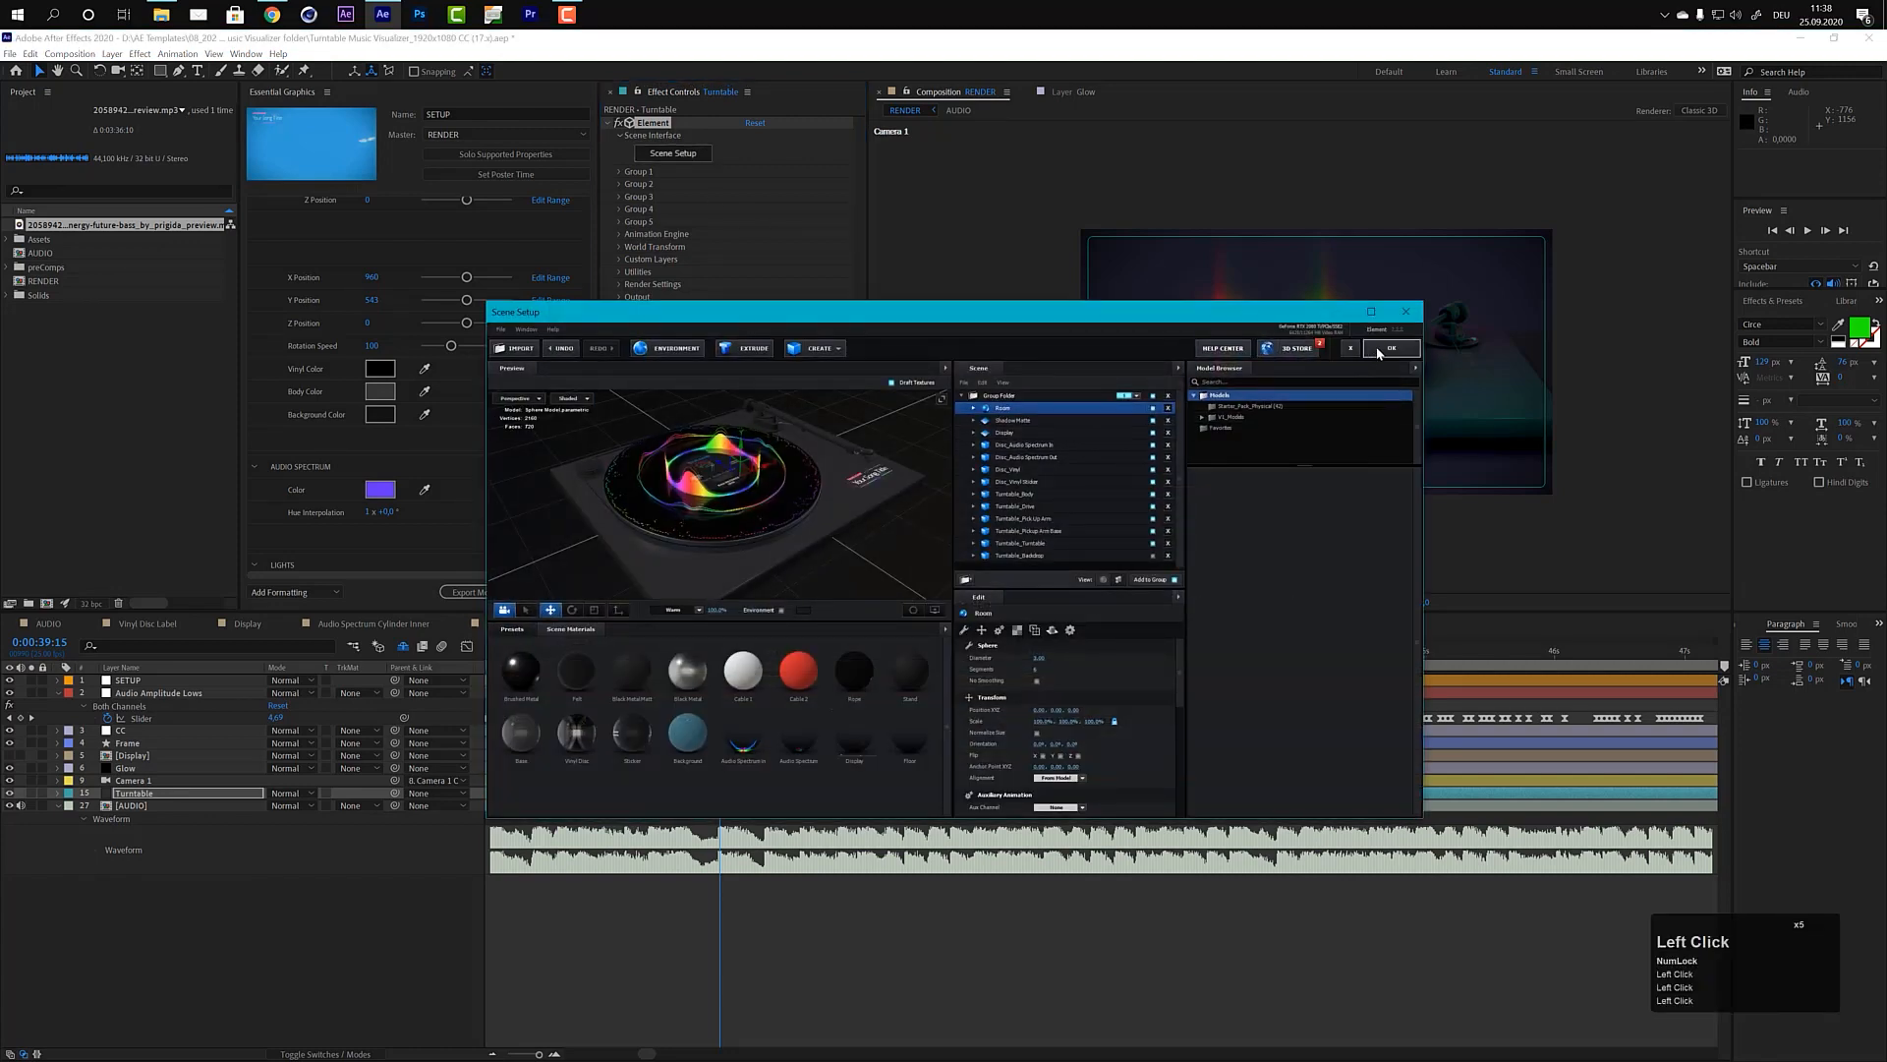
click(1381, 350)
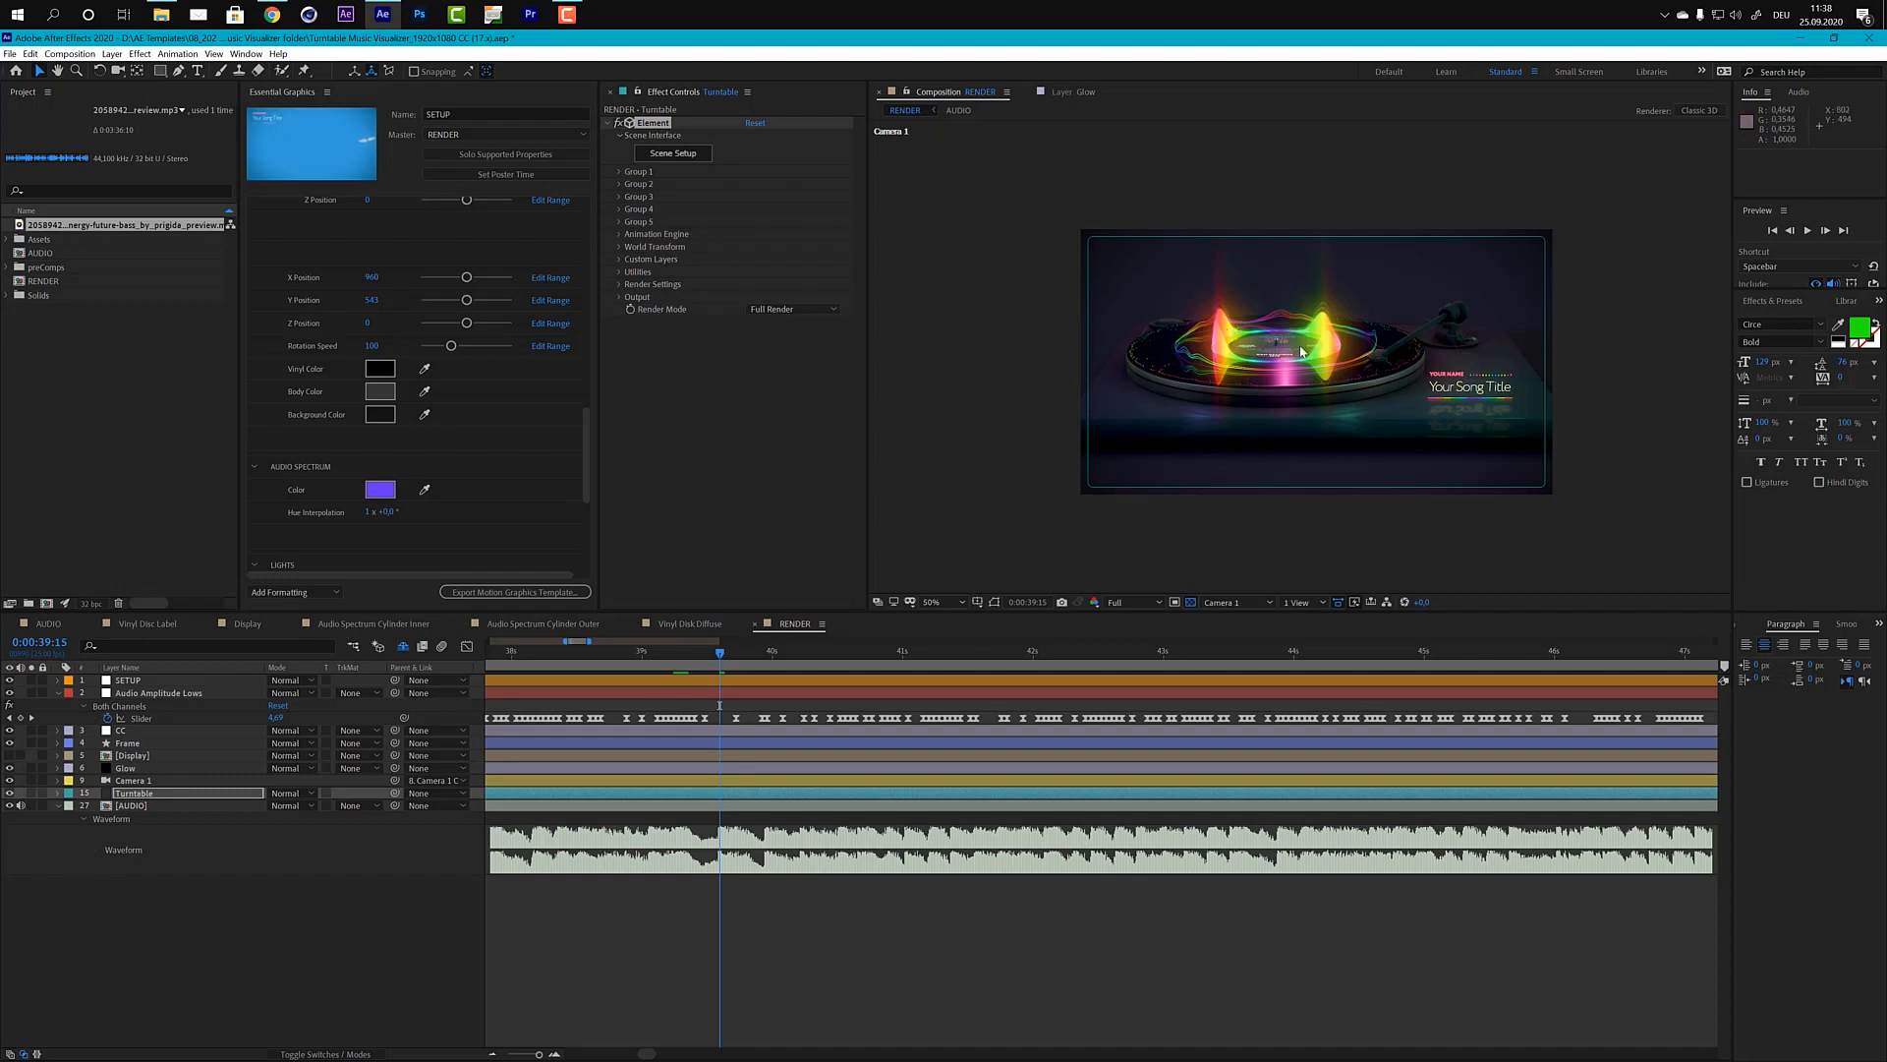
Step: Examine the inner and outer Audio Spectrum Cylinder compositions and Vinyl Disk Diffuse without its transparency grid, comparing them with the RENDER composition
click(353, 627)
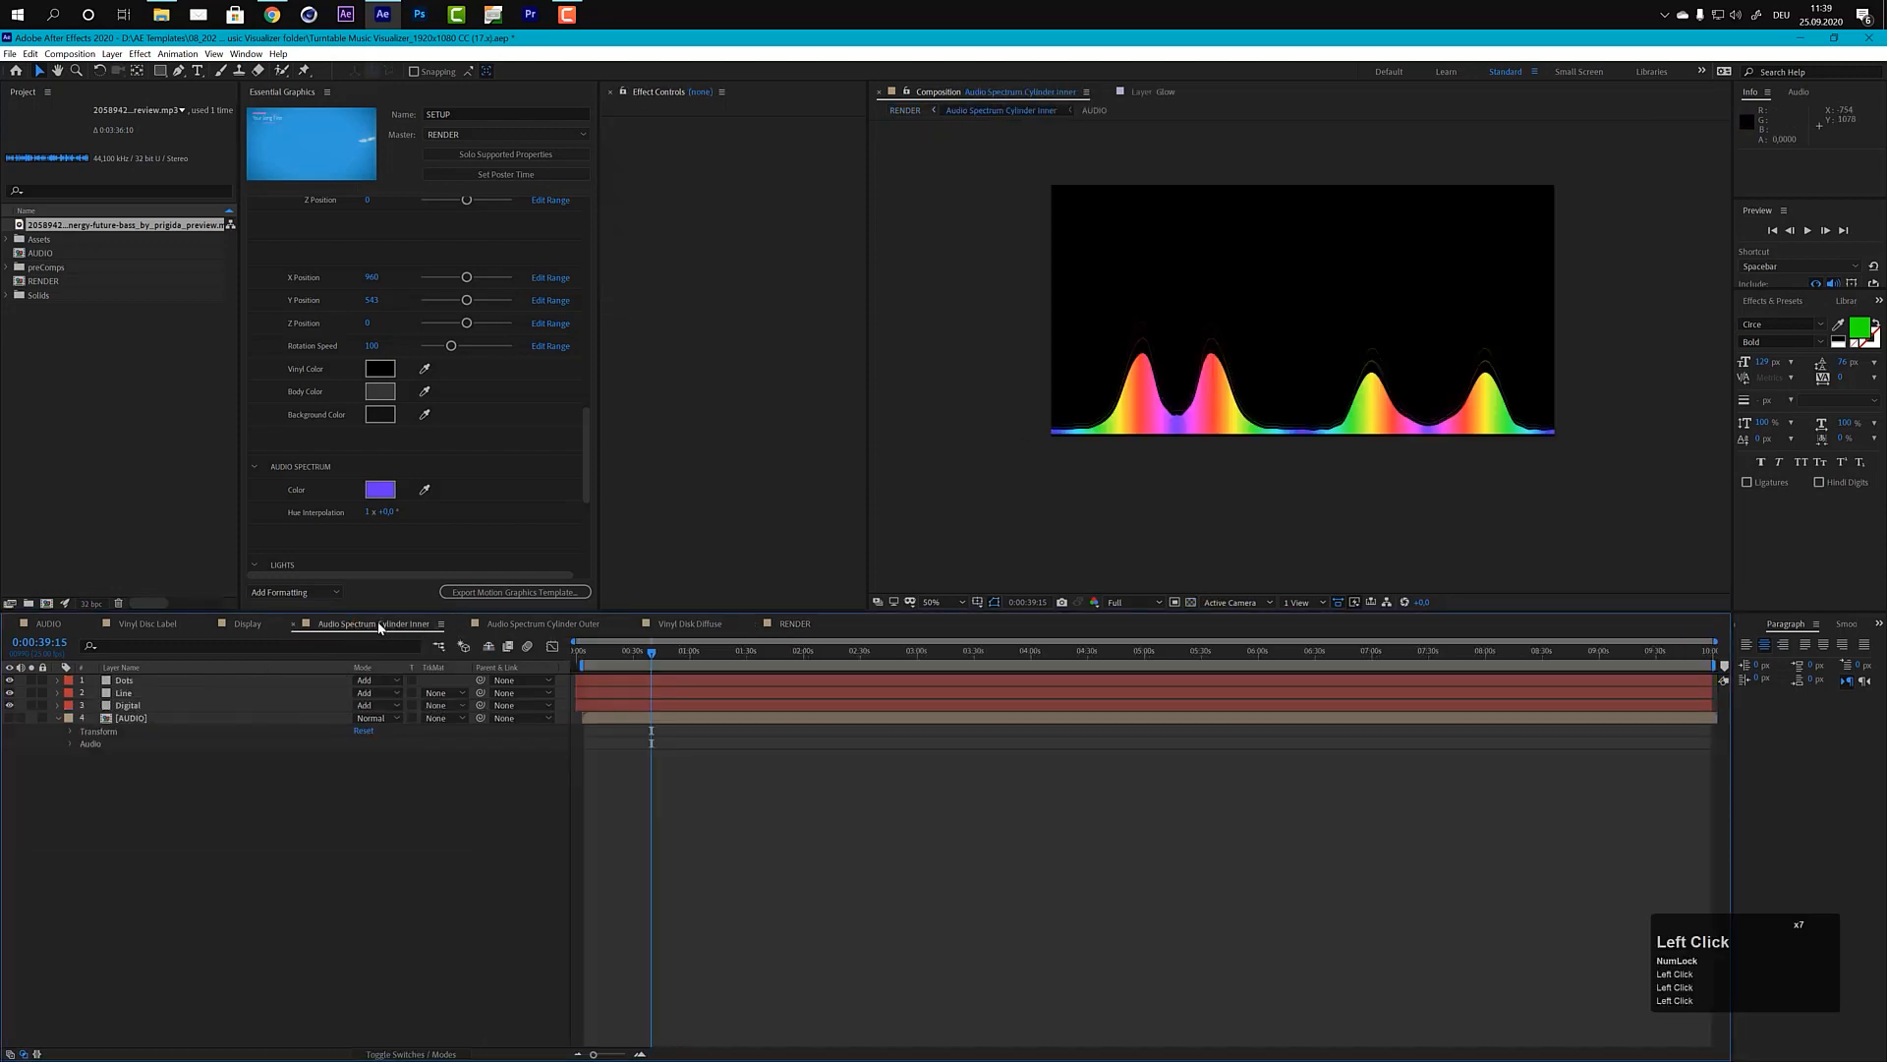
click(532, 624)
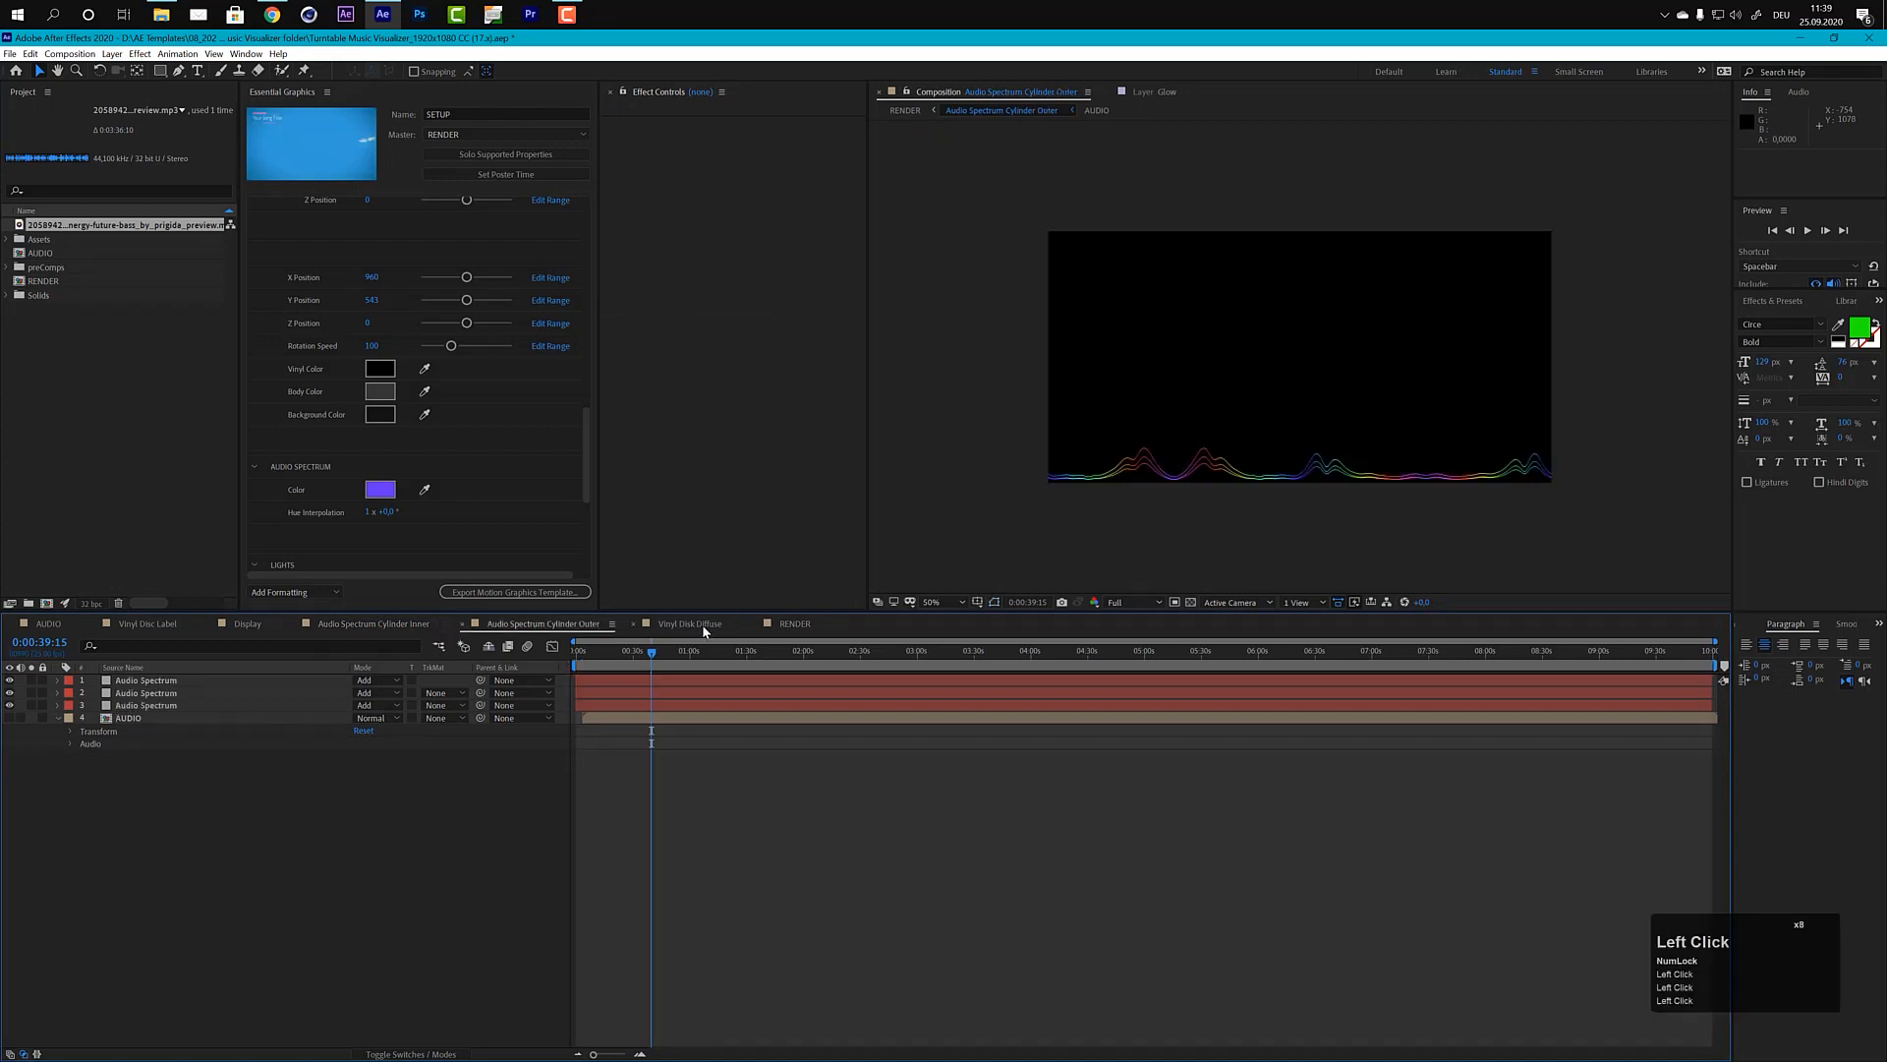
click(700, 625)
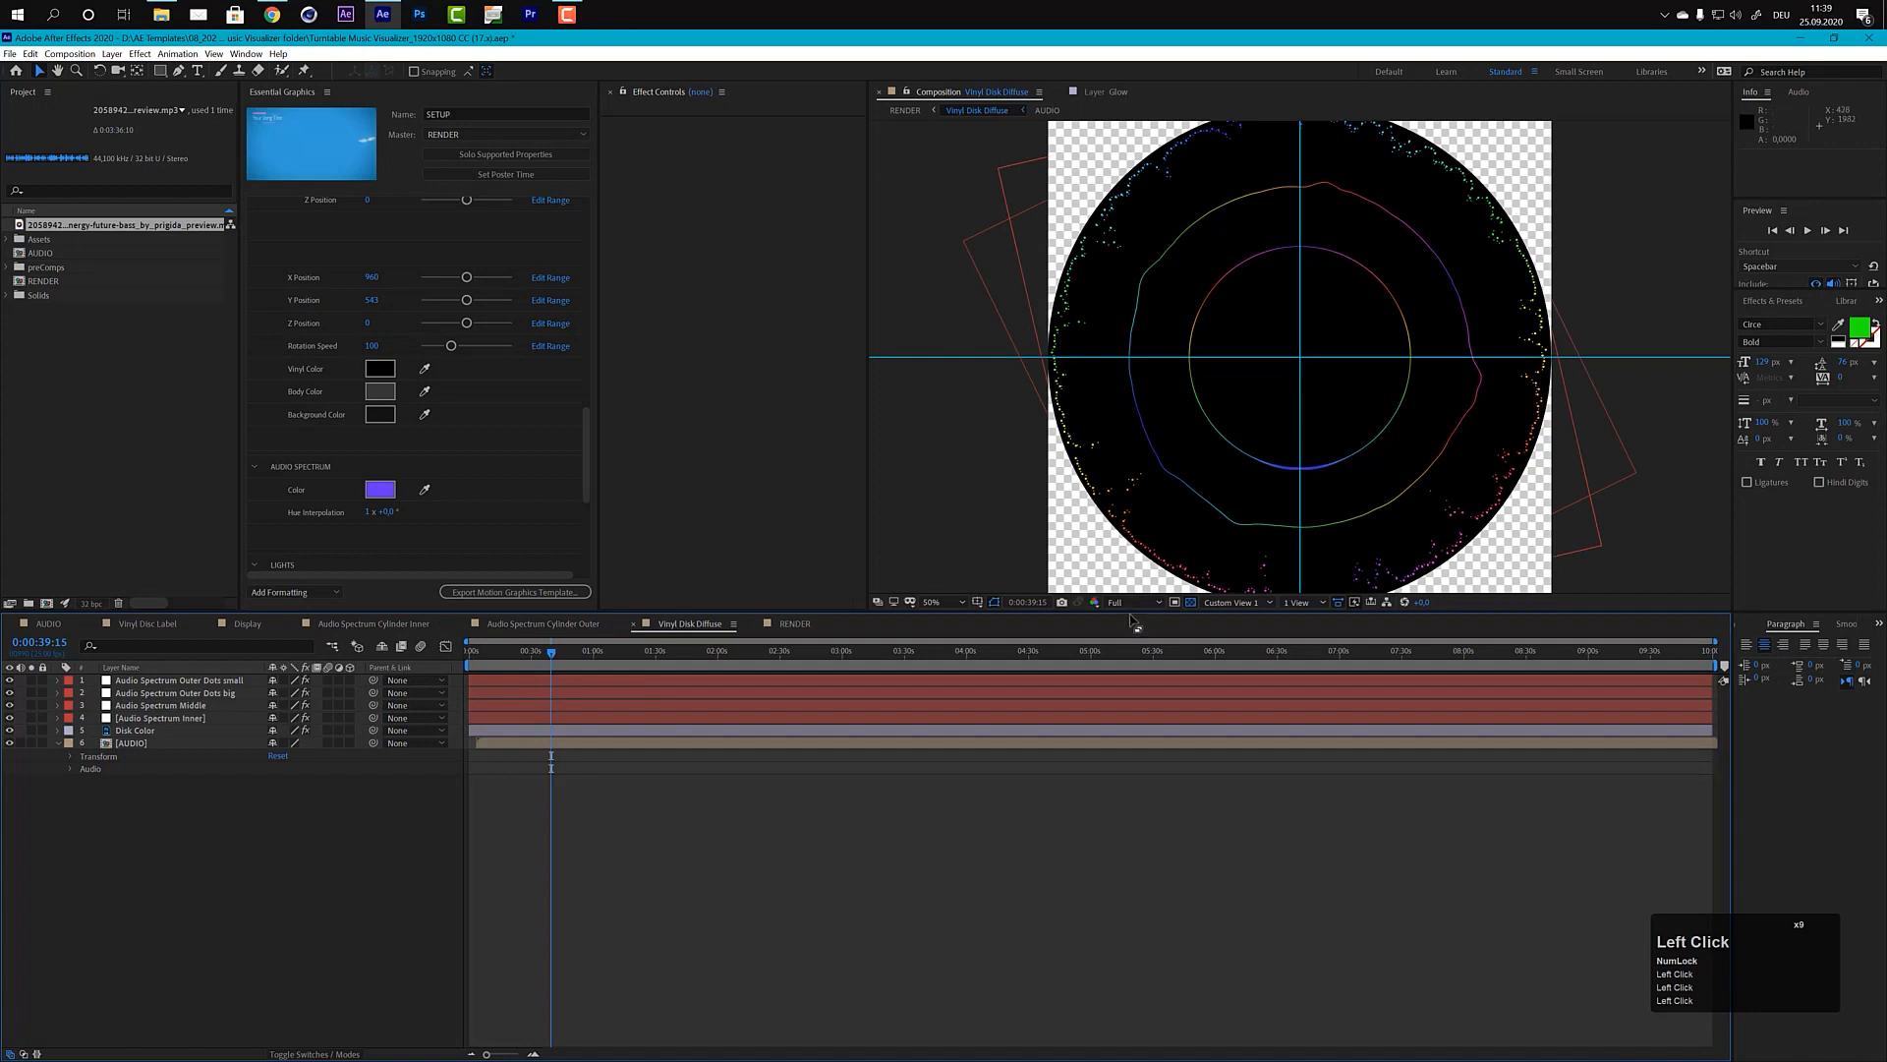
click(1190, 602)
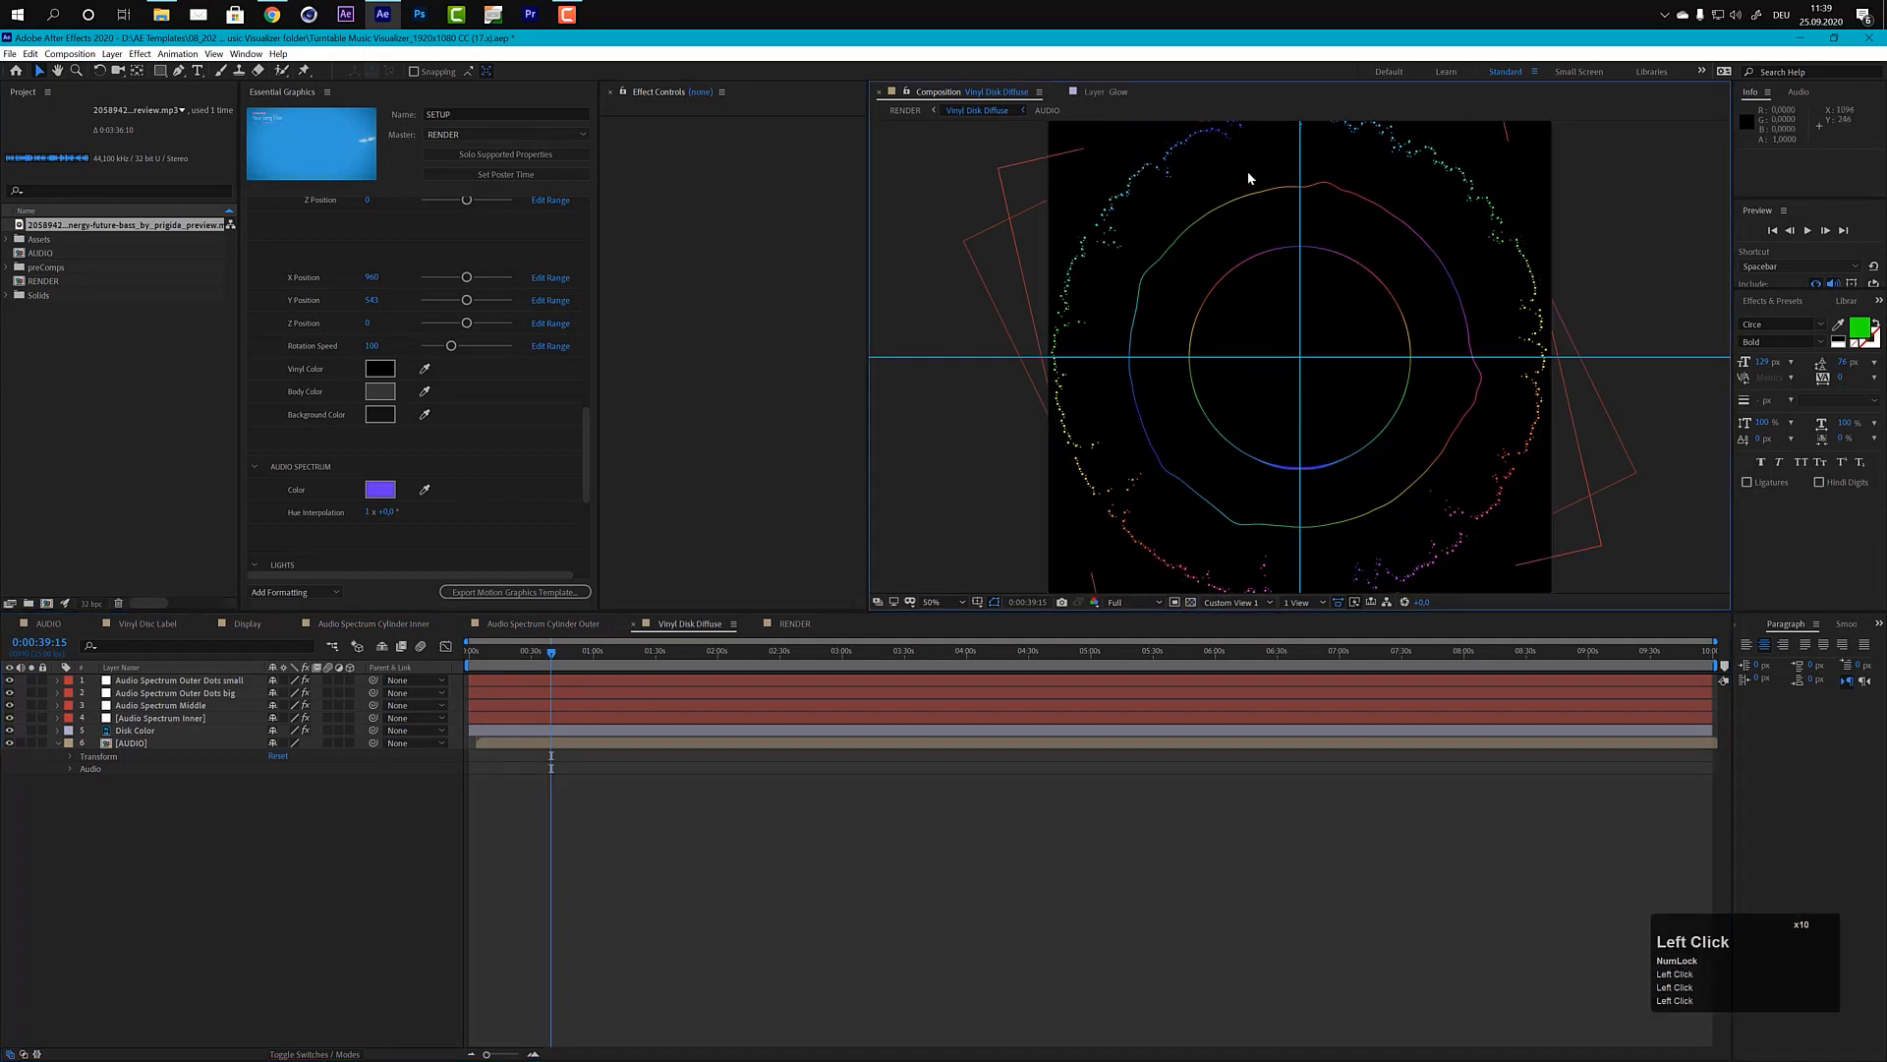
click(794, 624)
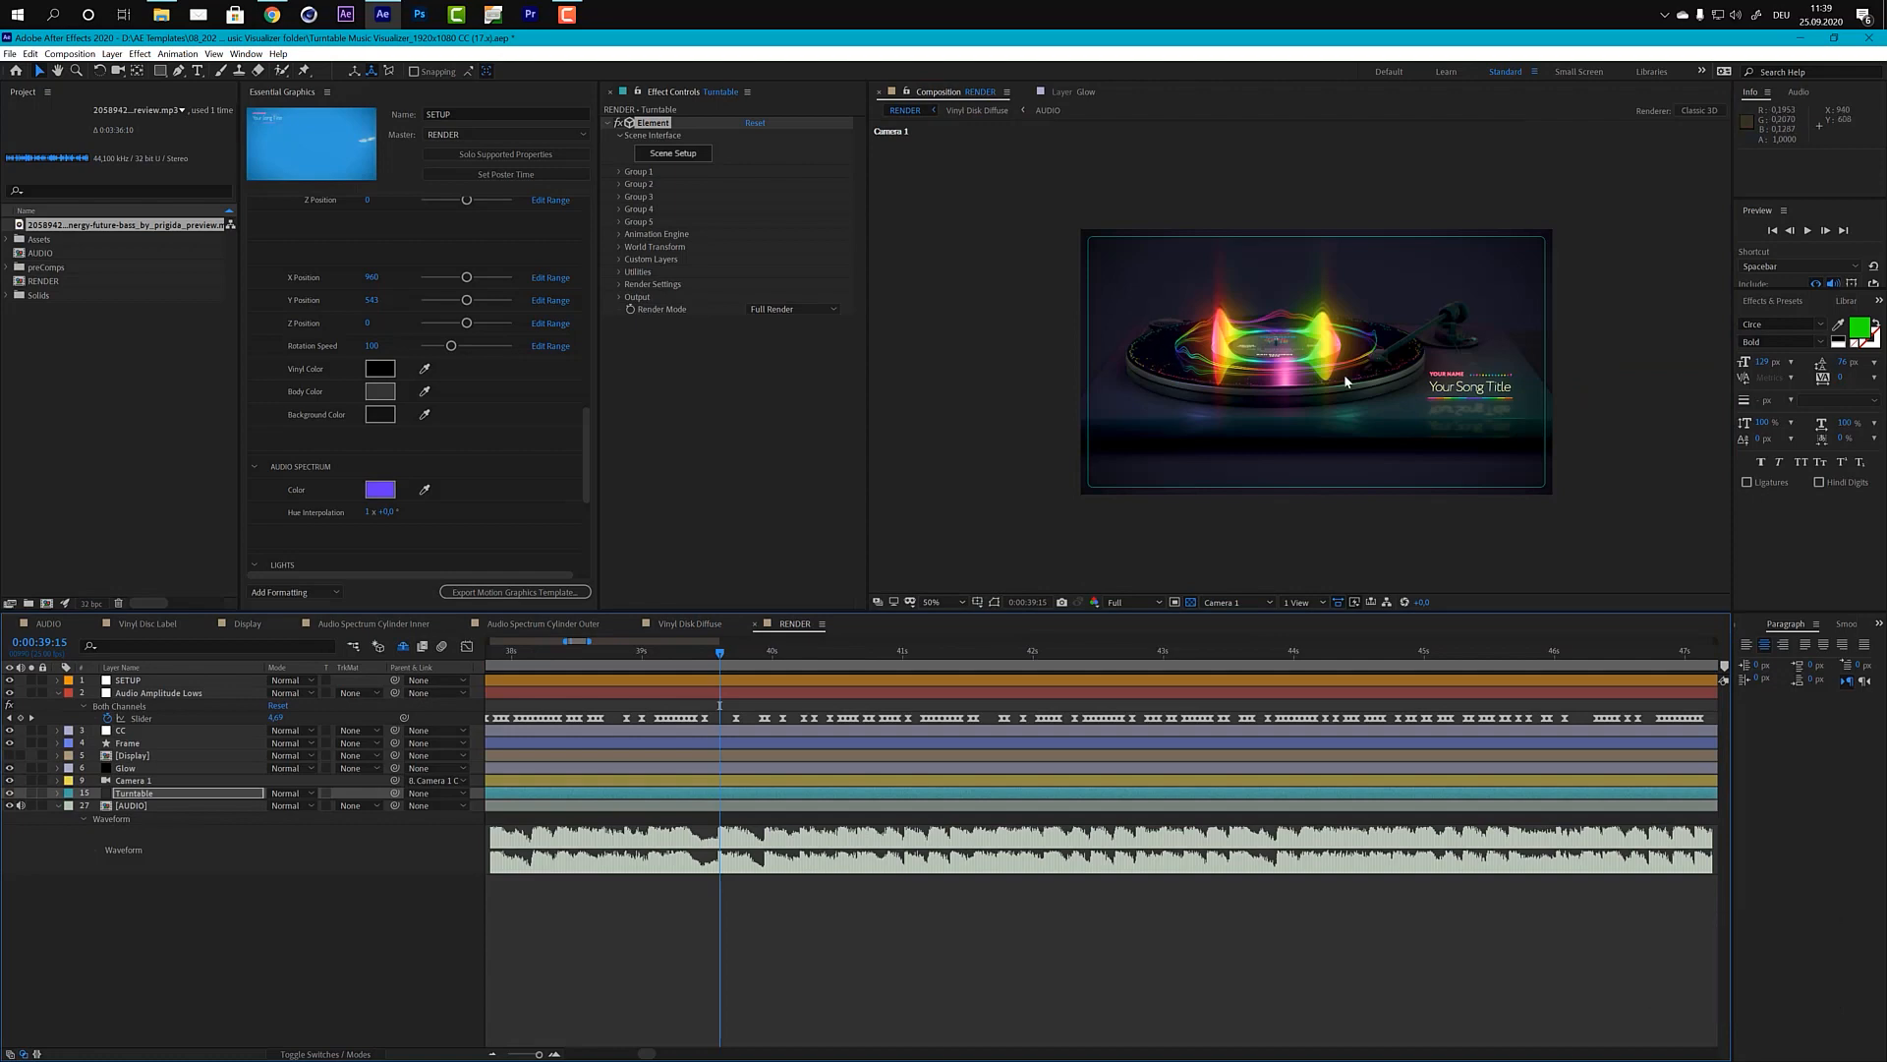
click(560, 624)
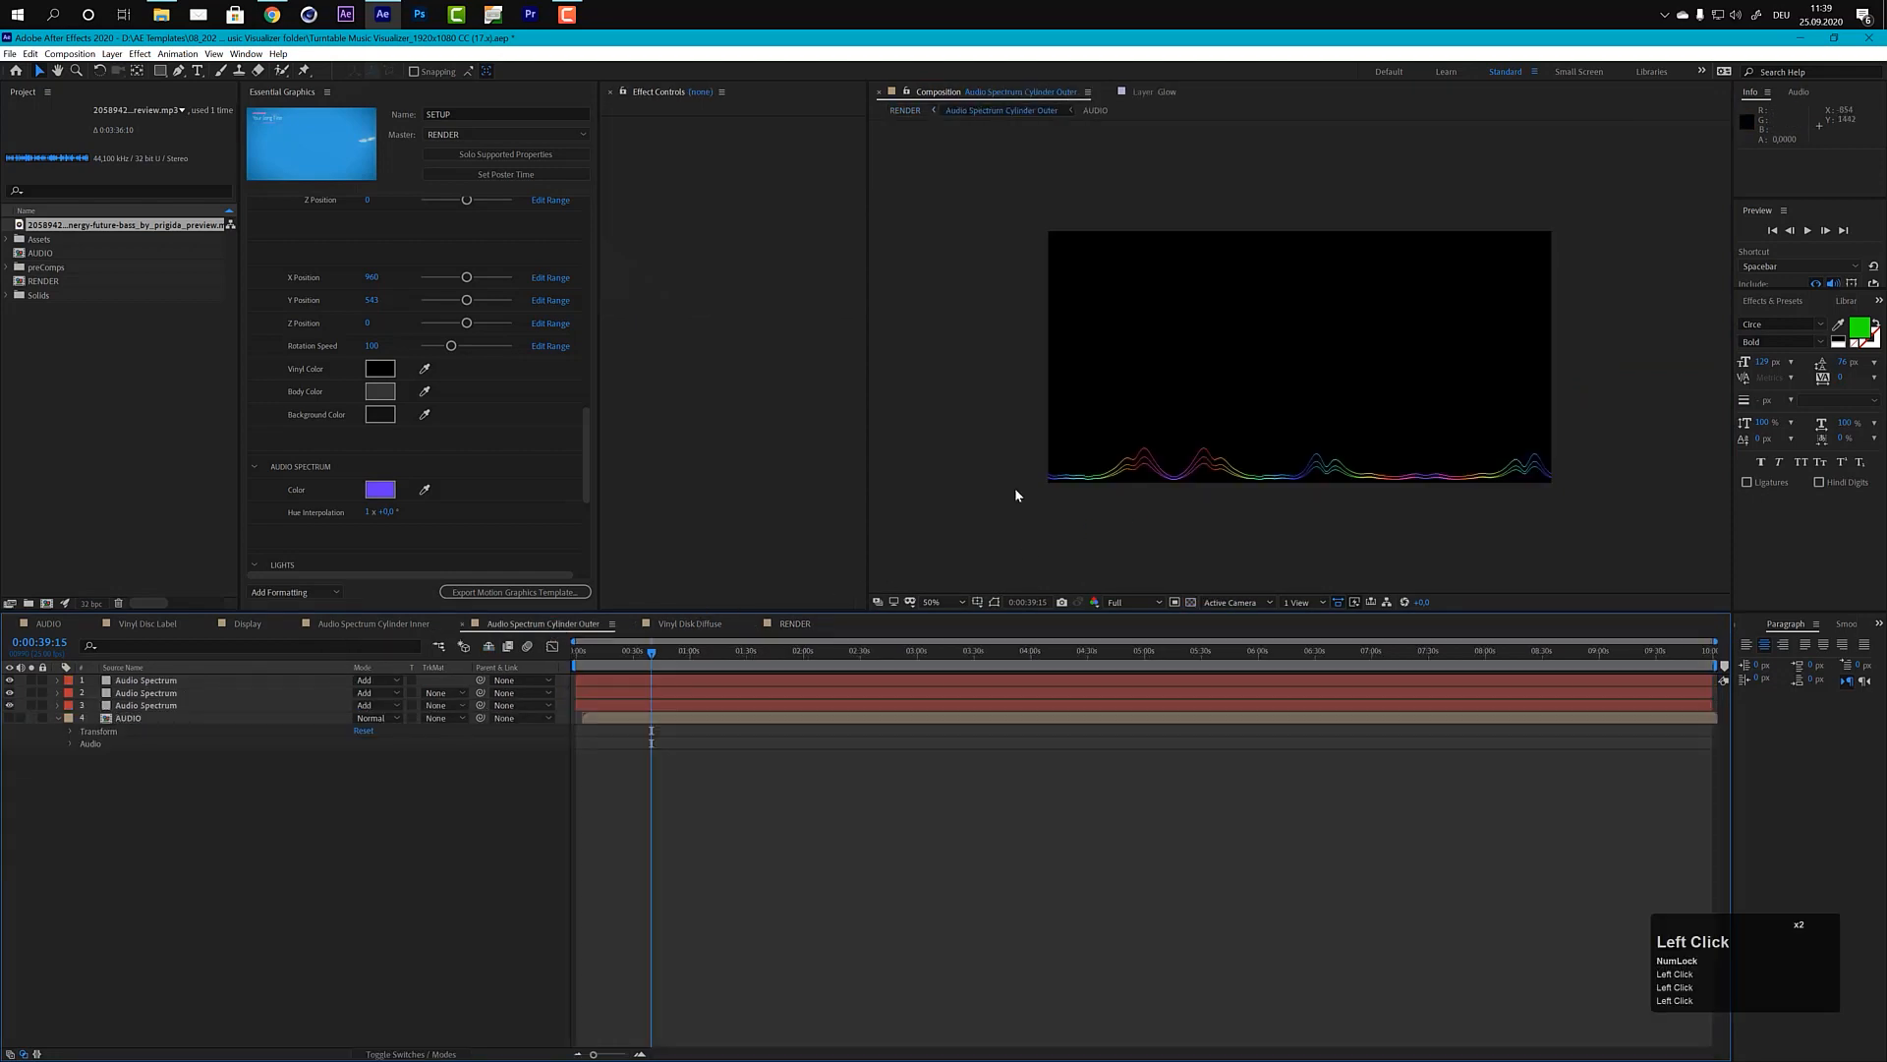
click(794, 623)
scroll(1276, 426, up, 2)
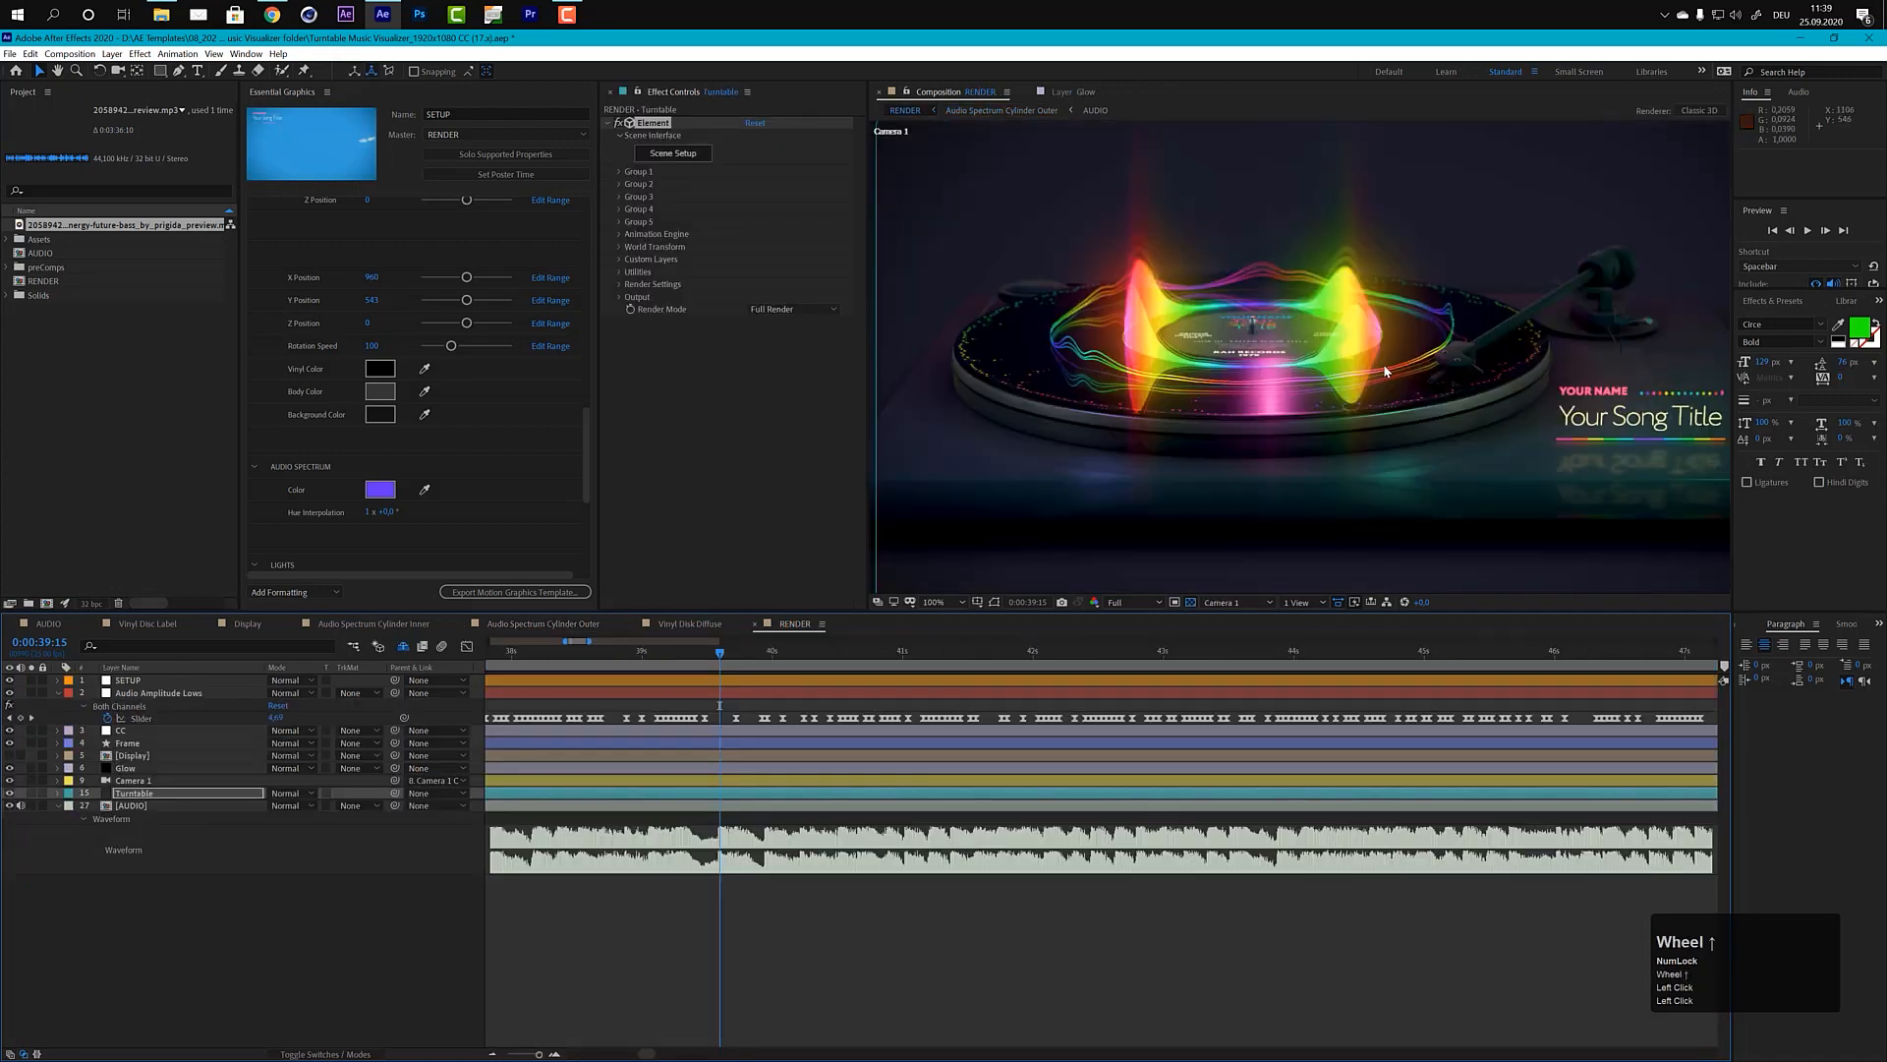
Step: Try the Digital display option on the first Audio Spectrum layer in Audio Spectrum Cylinder Outer and check it in the RENDER composition
click(528, 631)
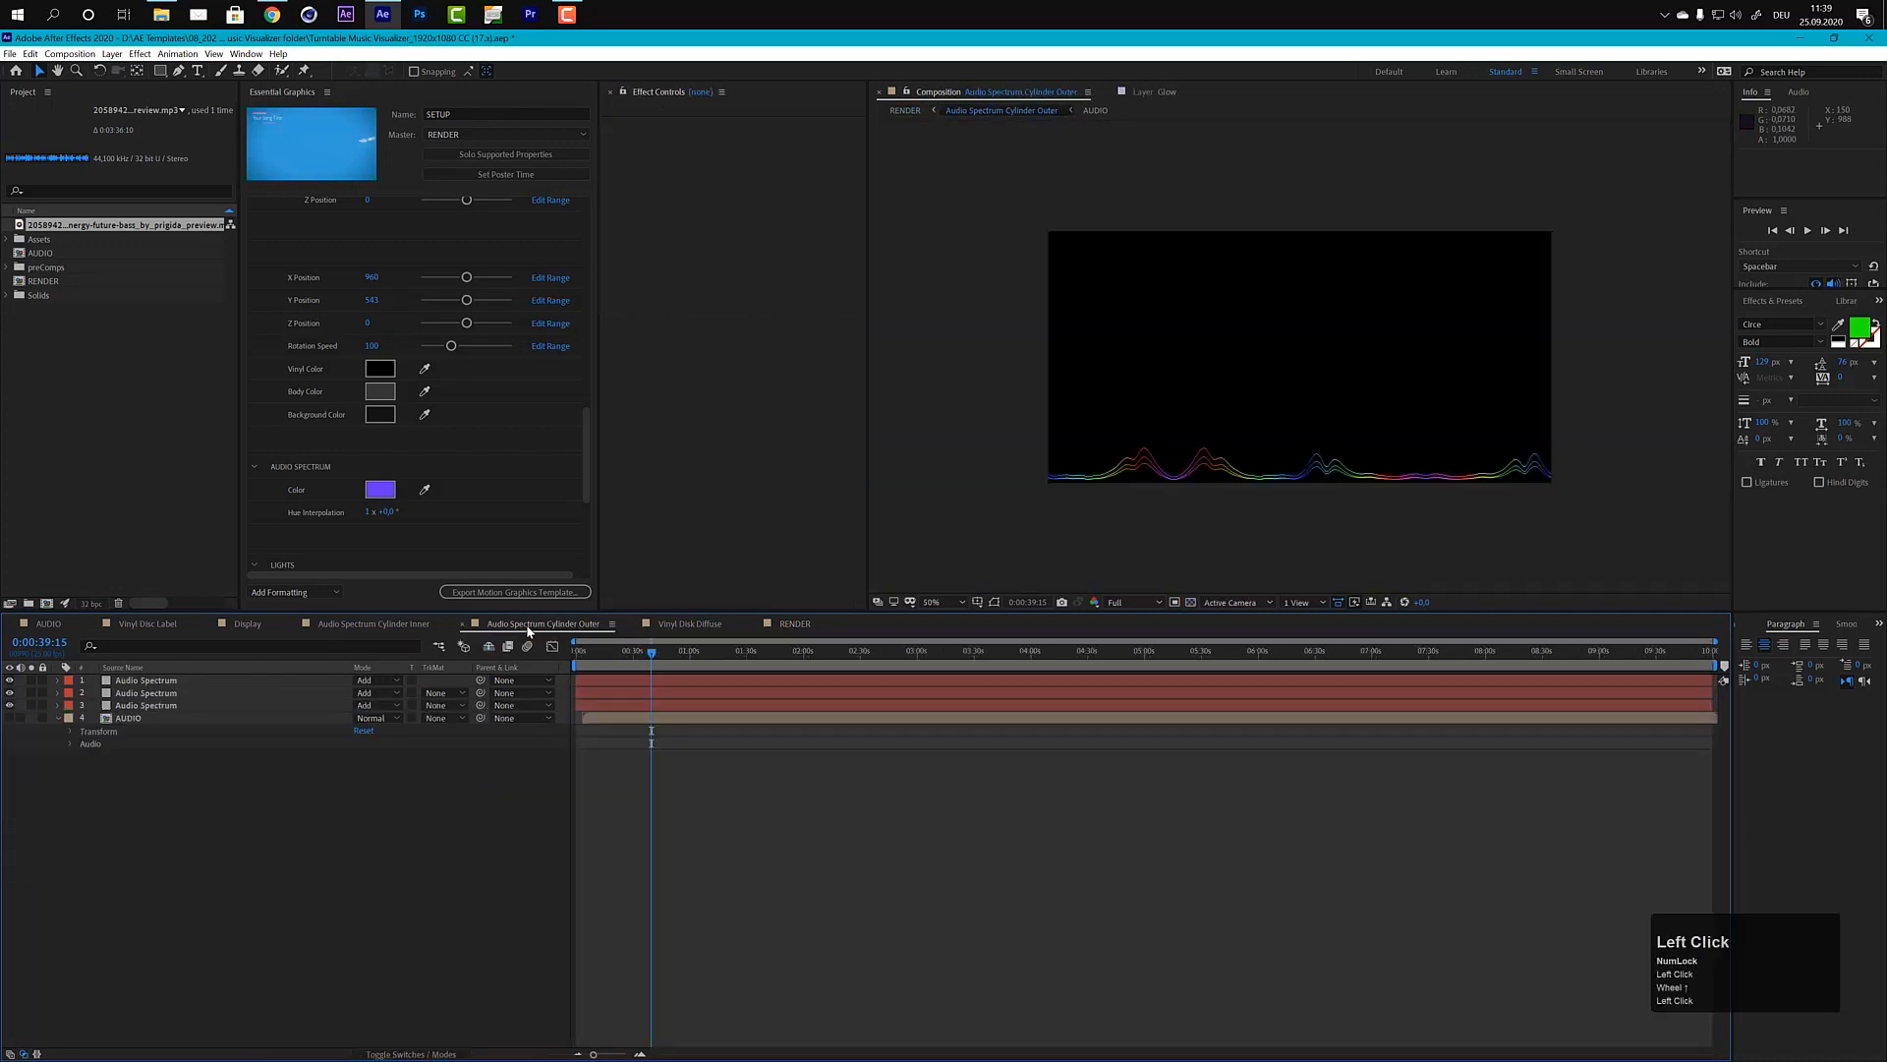
click(161, 681)
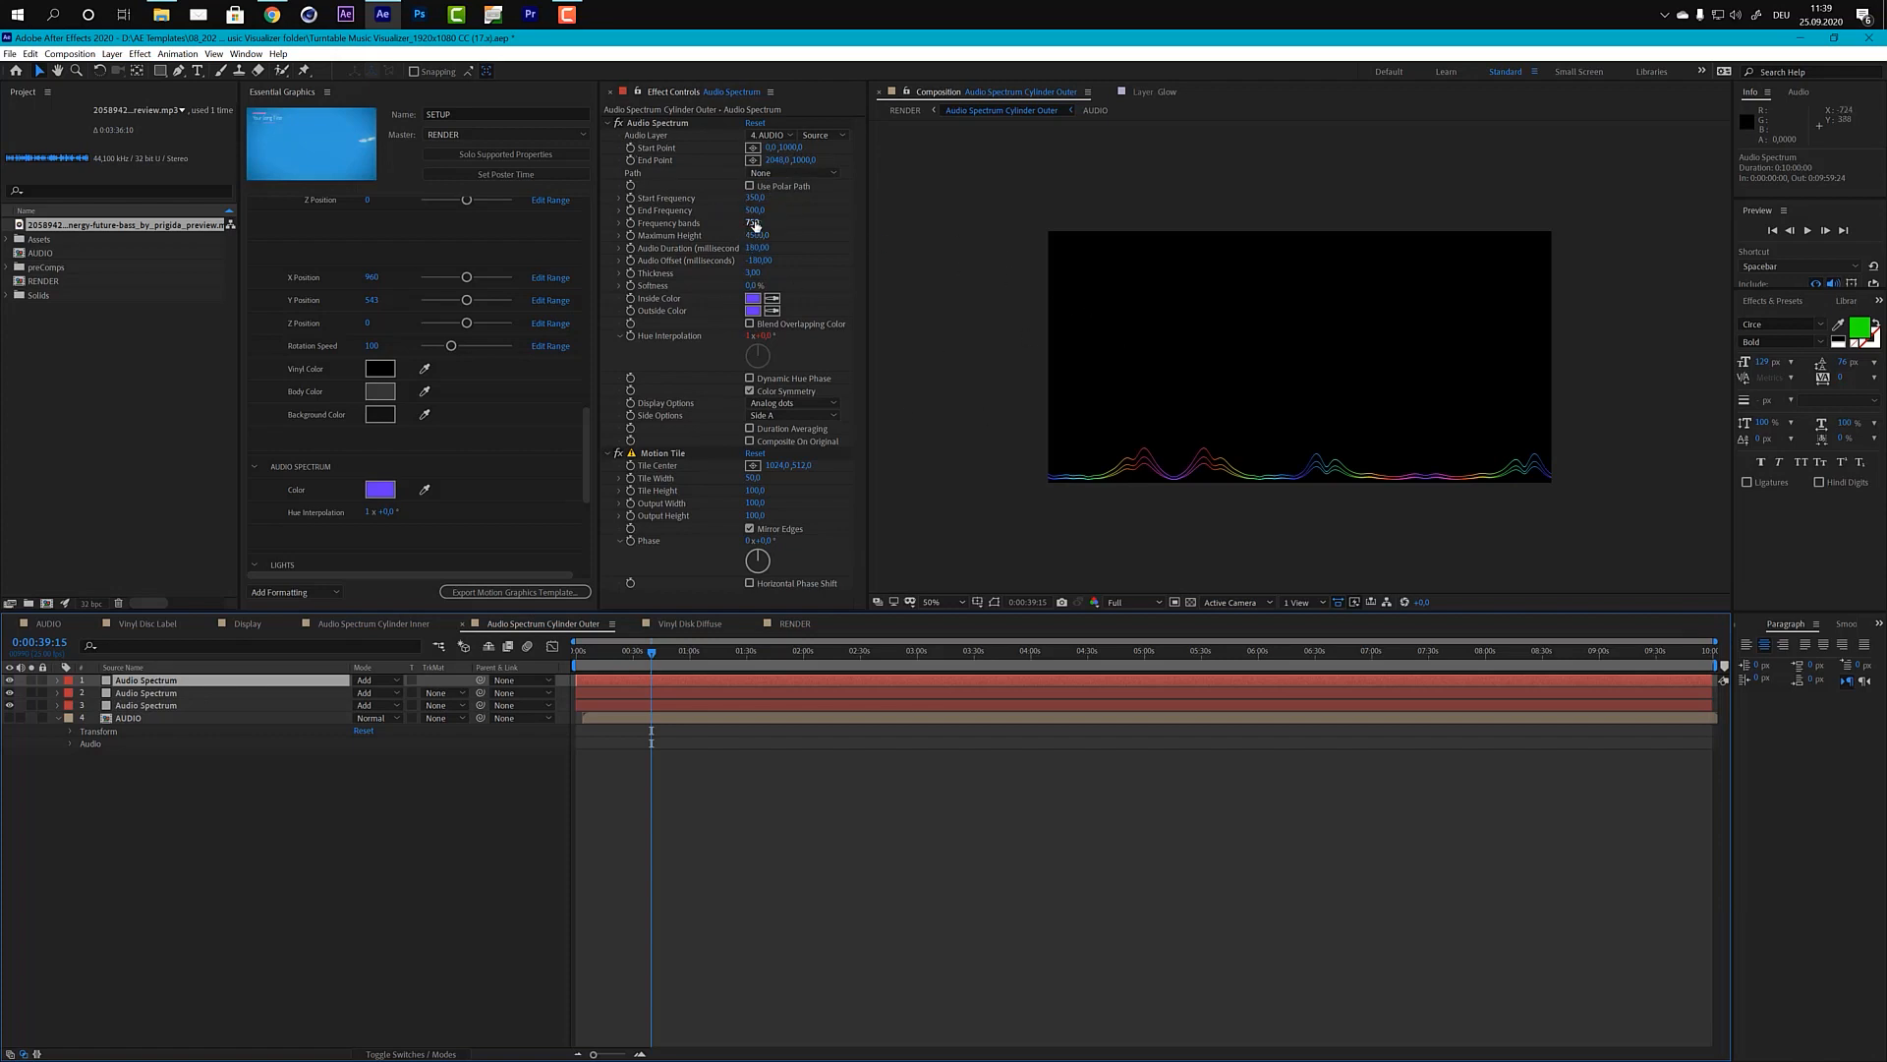
click(776, 404)
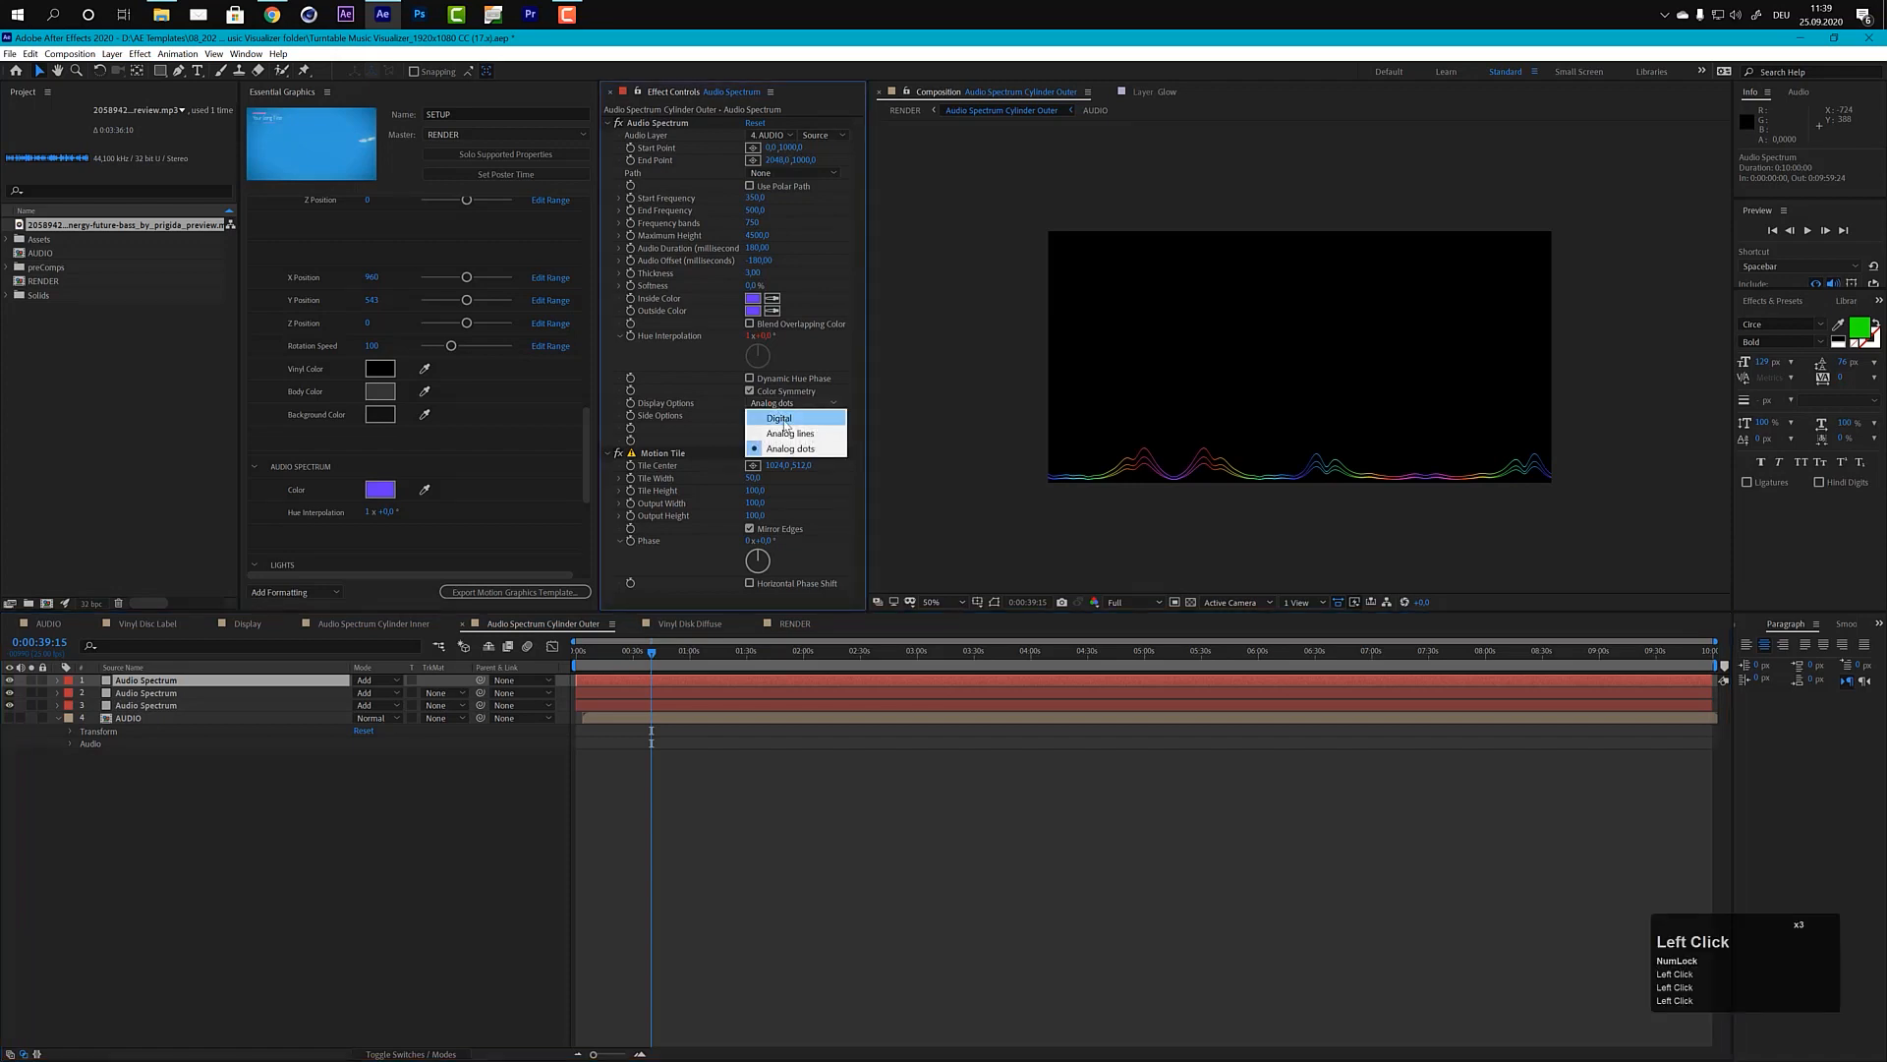
click(779, 418)
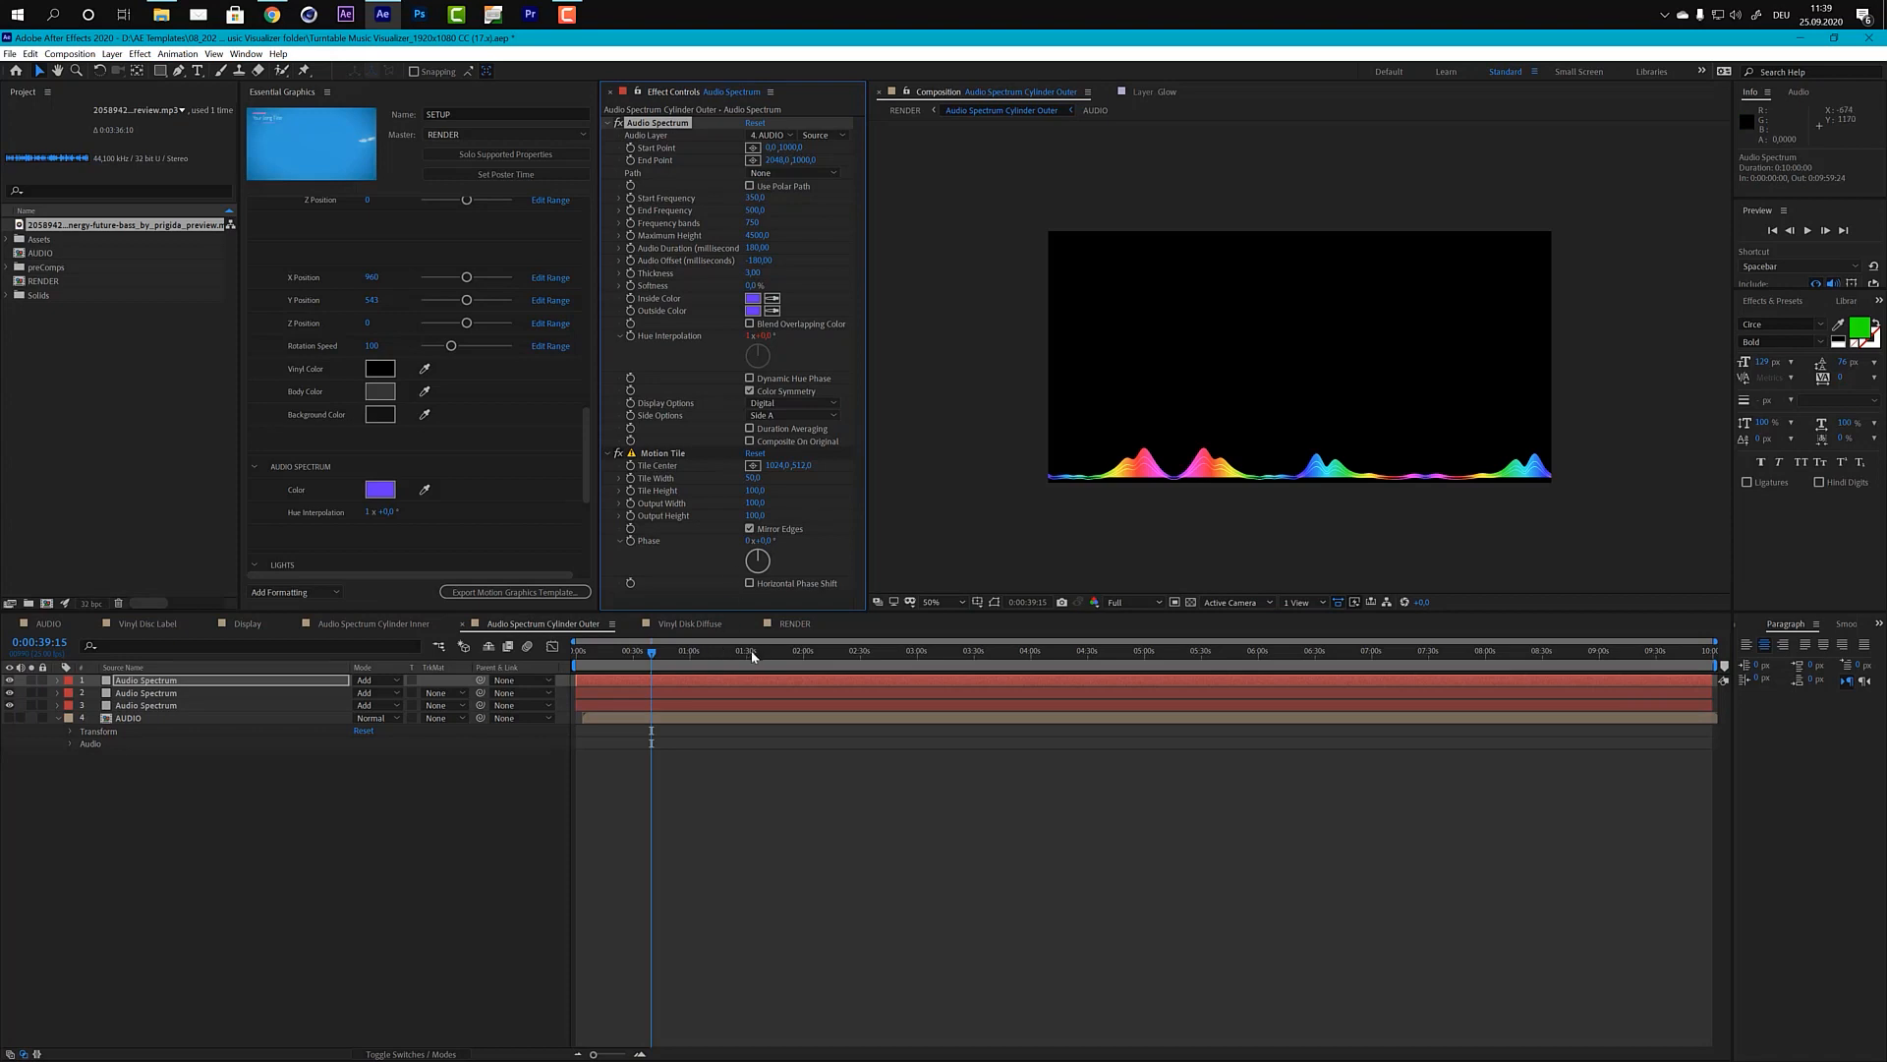
click(798, 623)
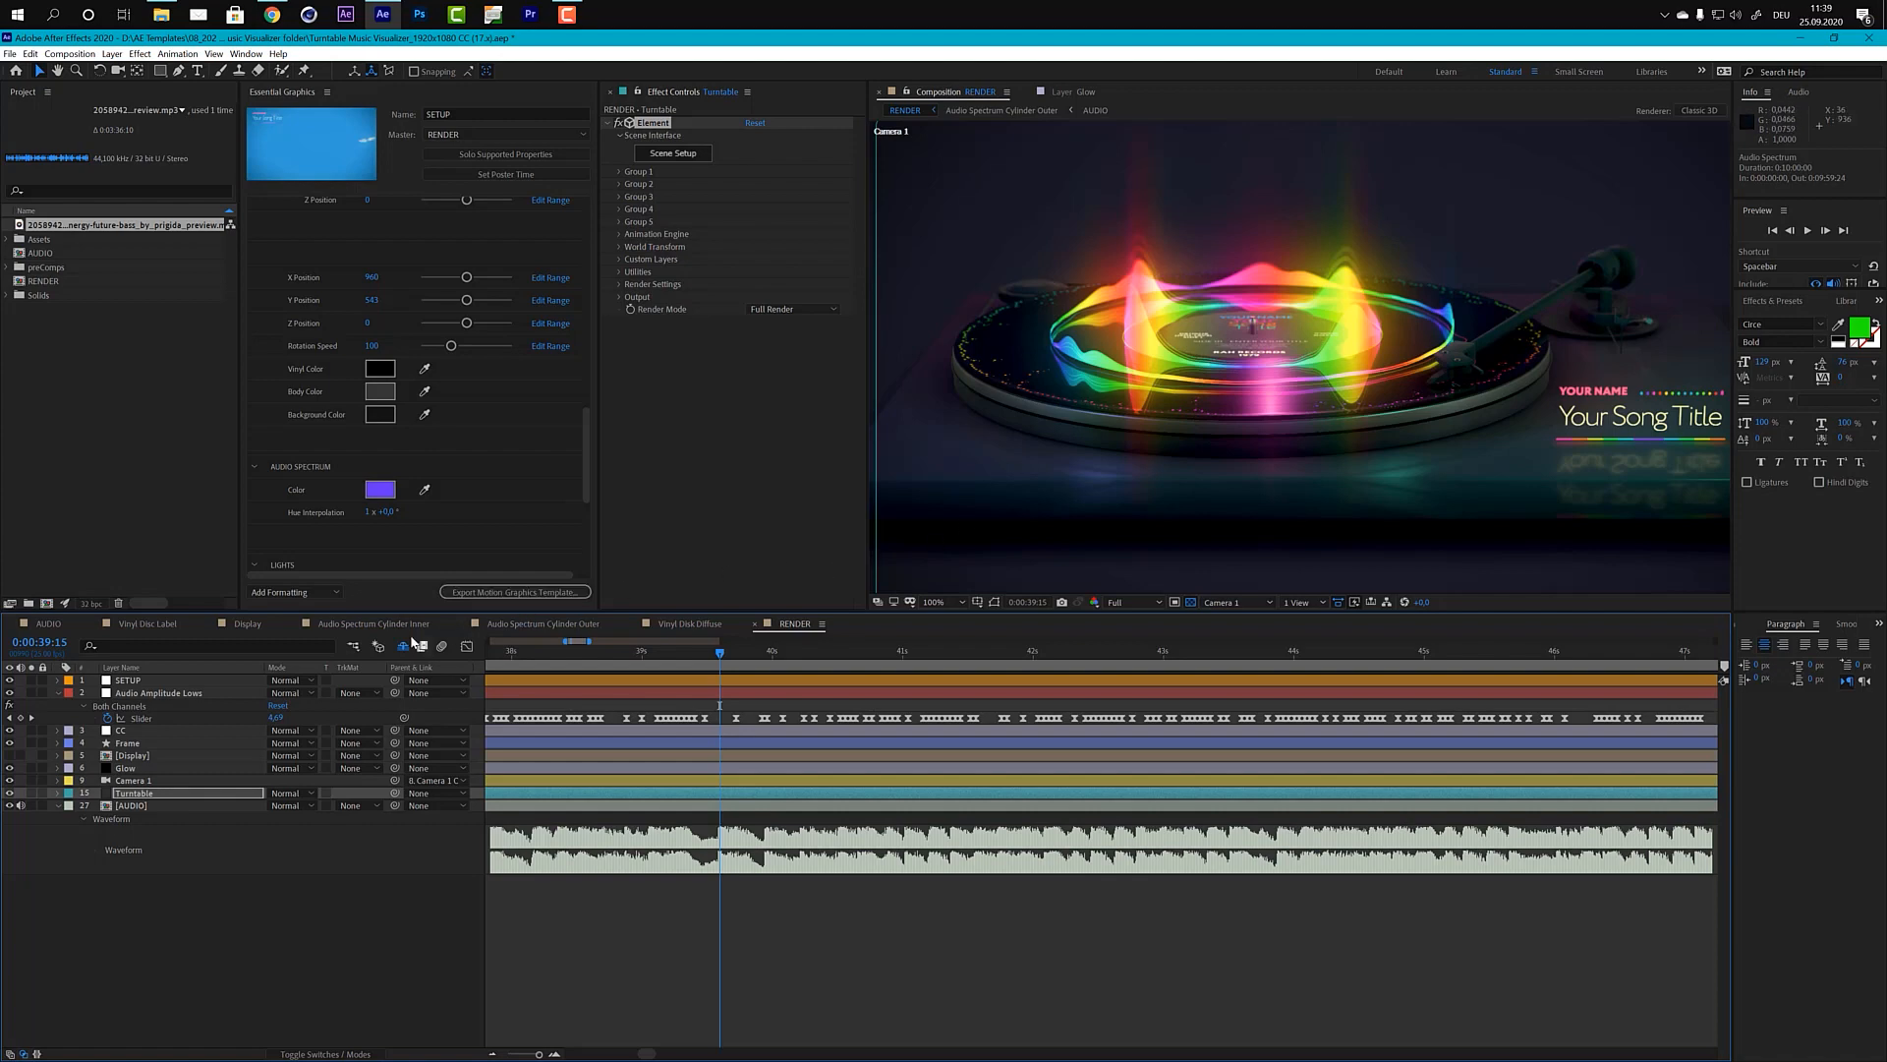
Step: Set the first outer cylinder Audio Spectrum layer's display option back to Analog dots and return to the RENDER composition
click(546, 625)
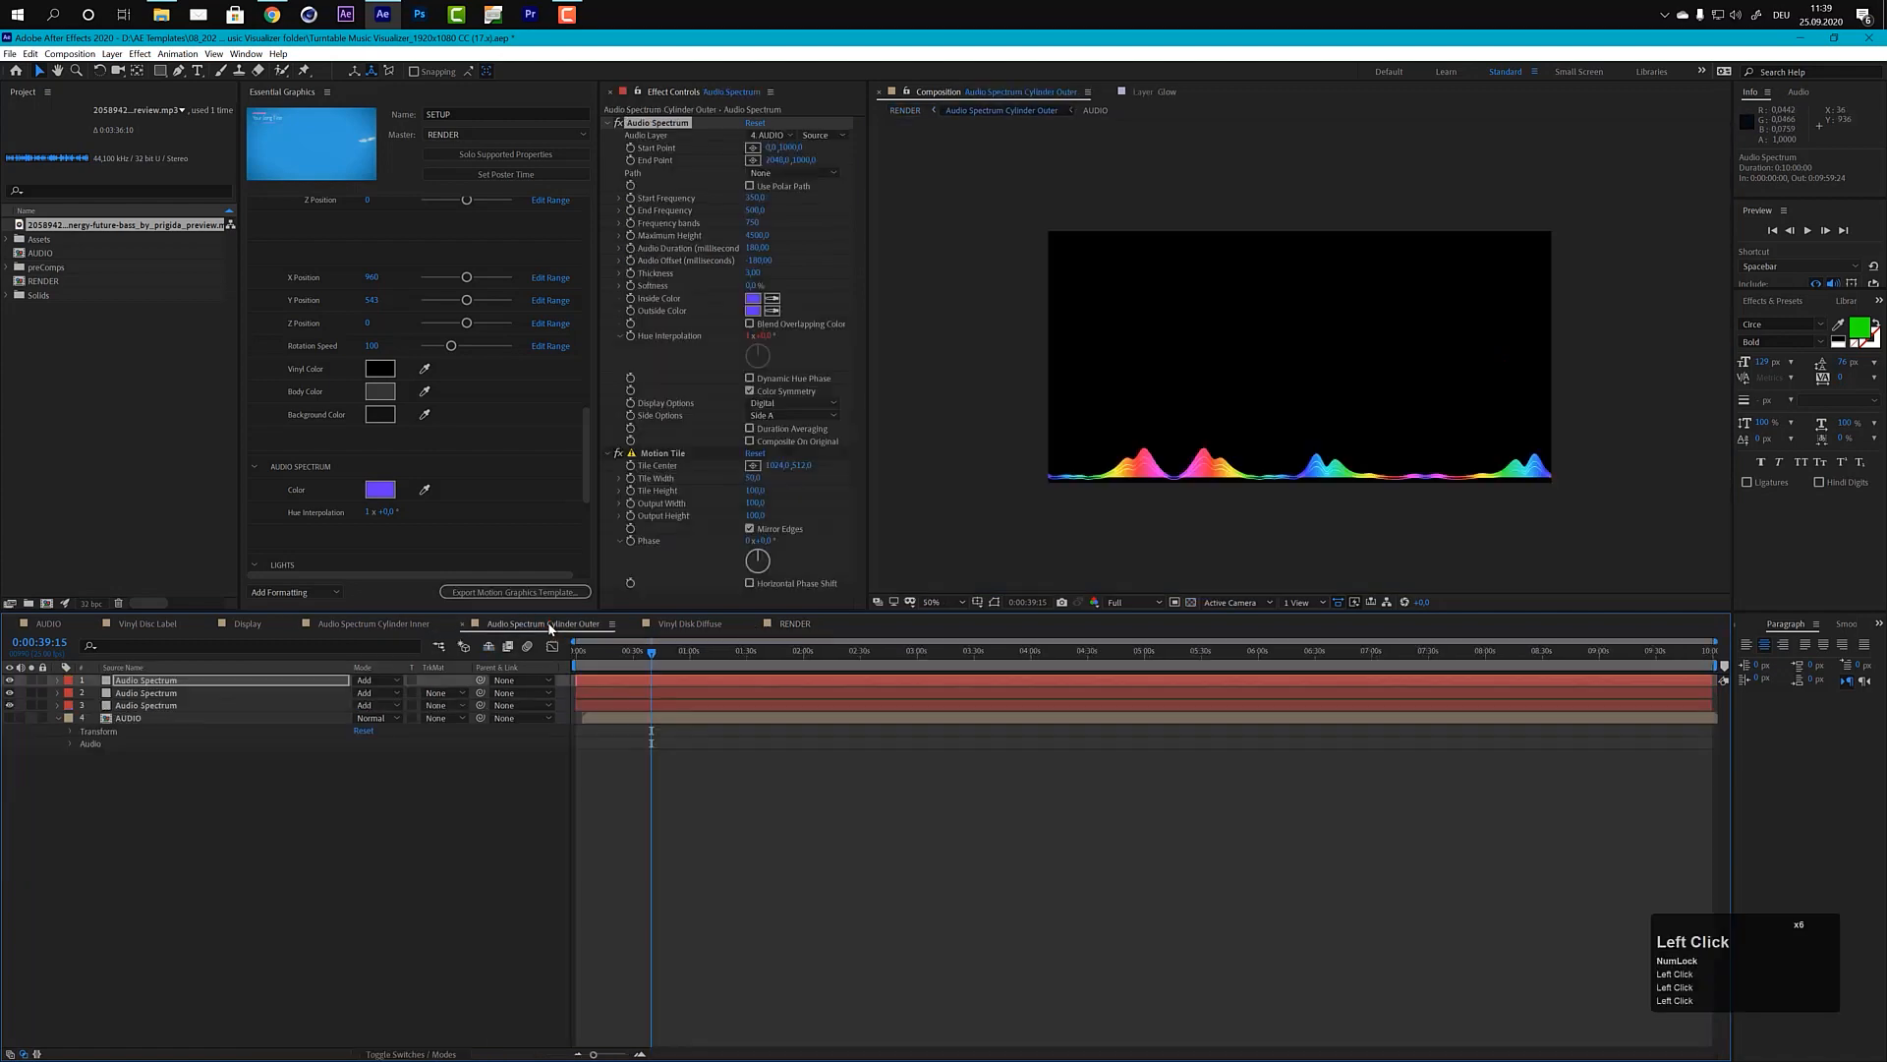
click(786, 404)
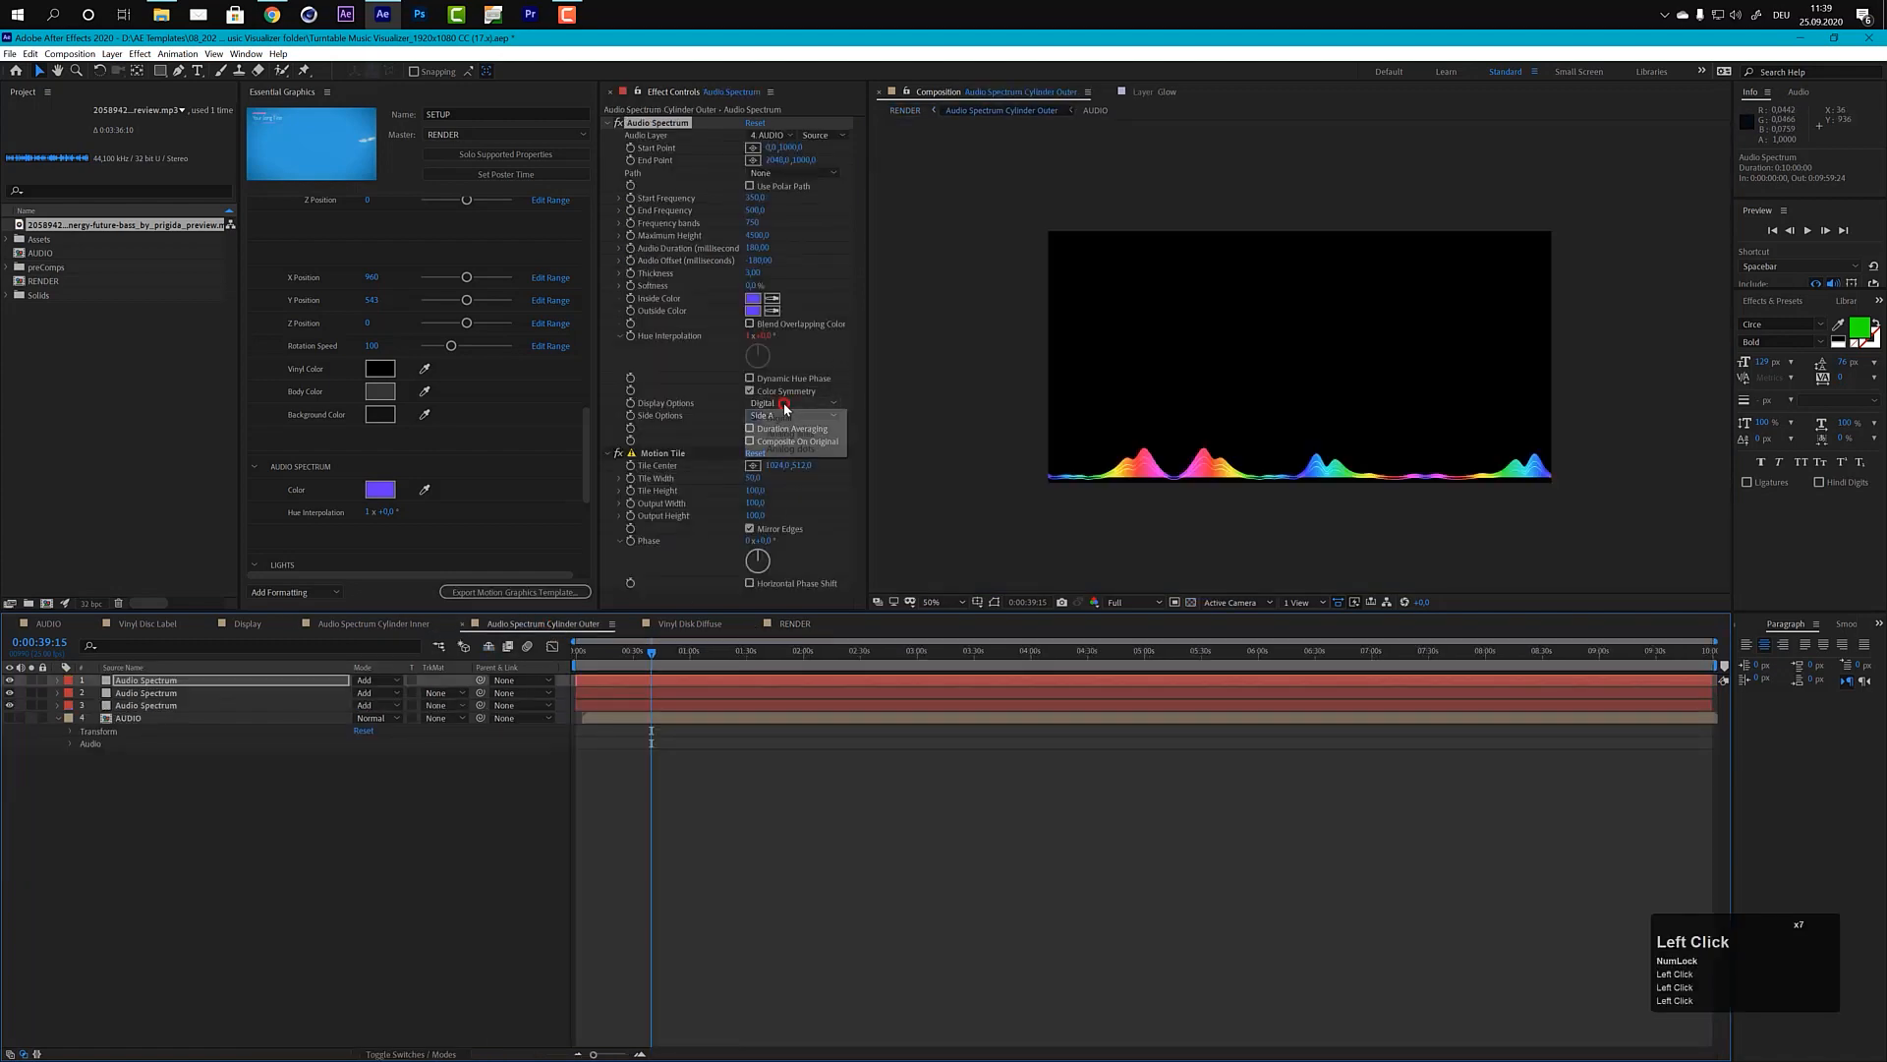
click(793, 449)
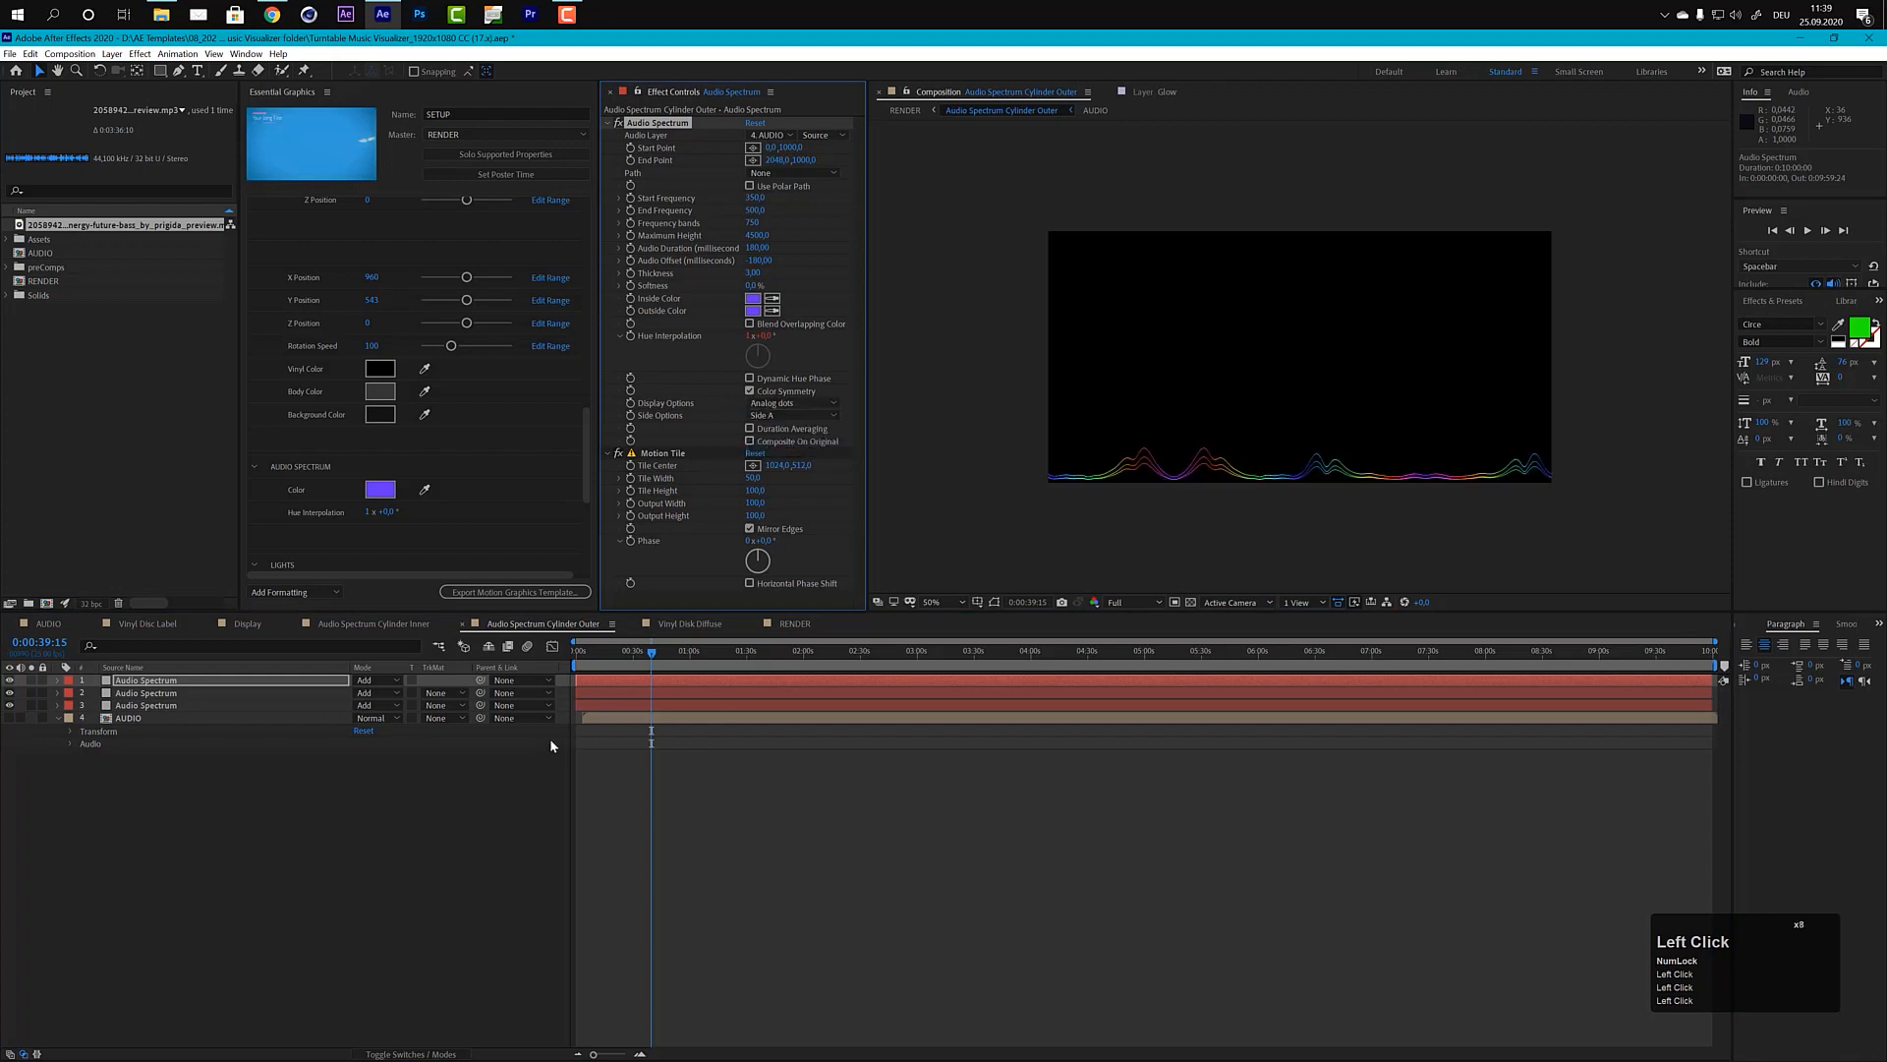
click(790, 623)
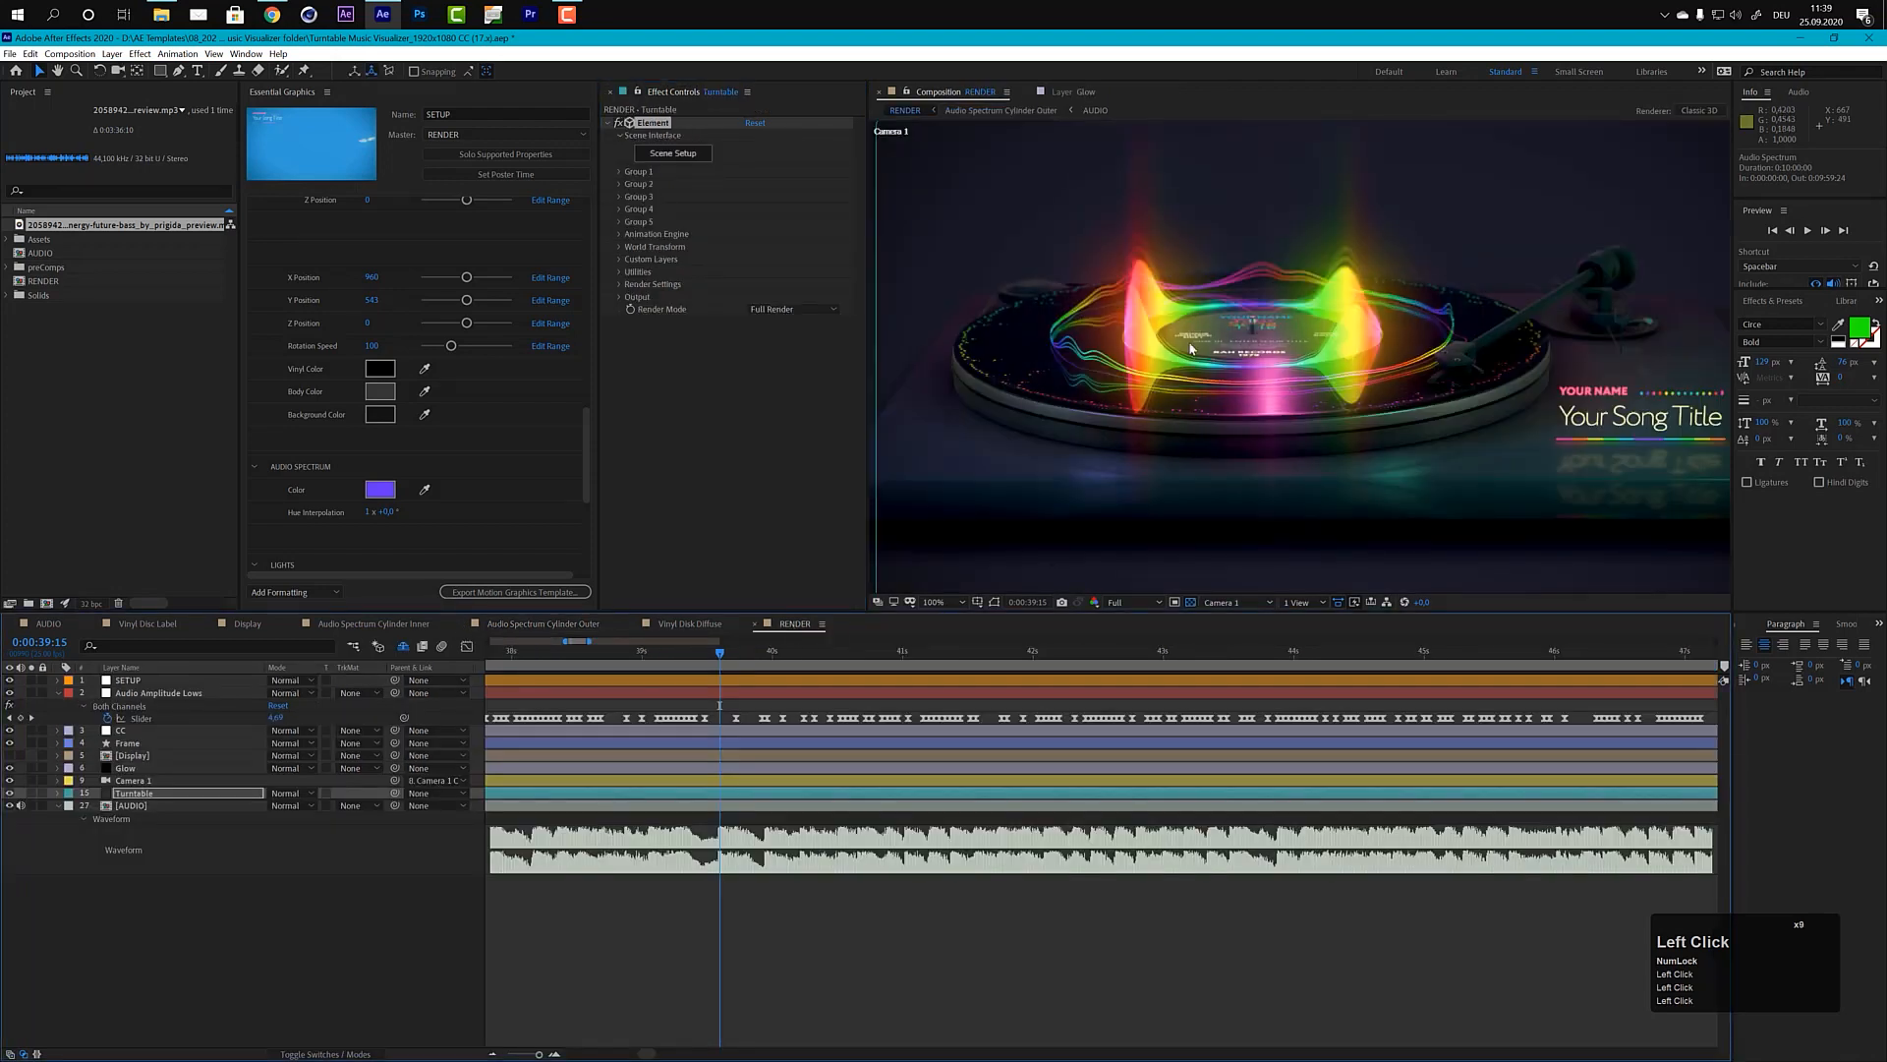